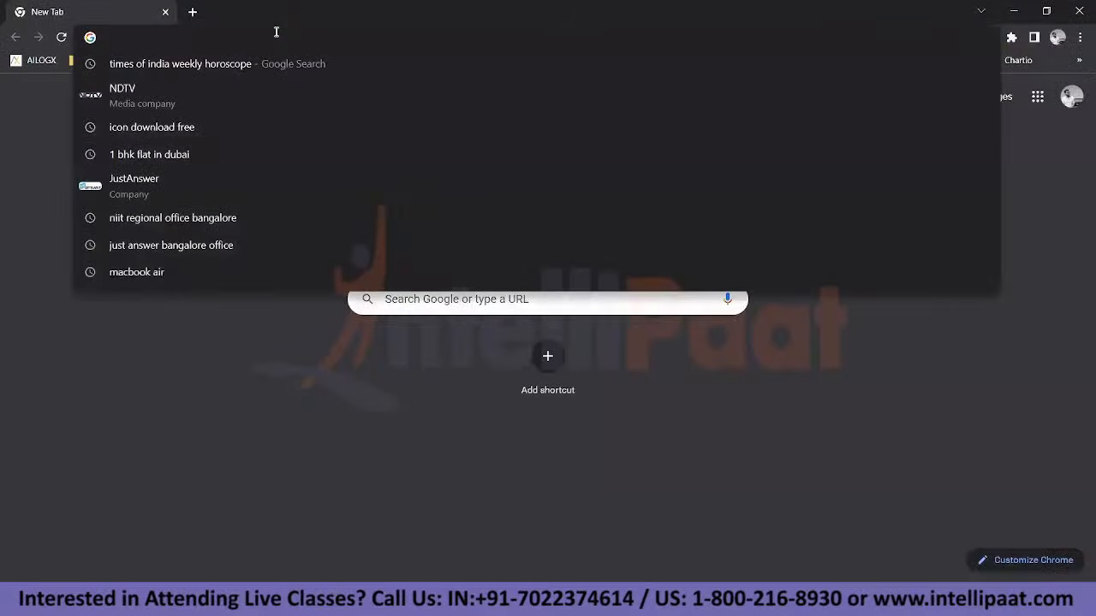
# Step: Search the web for "power bi download free" and open Power BI Desktop's advanced download options from Microsoft's Downloads page
pyautogui.write('power bi')
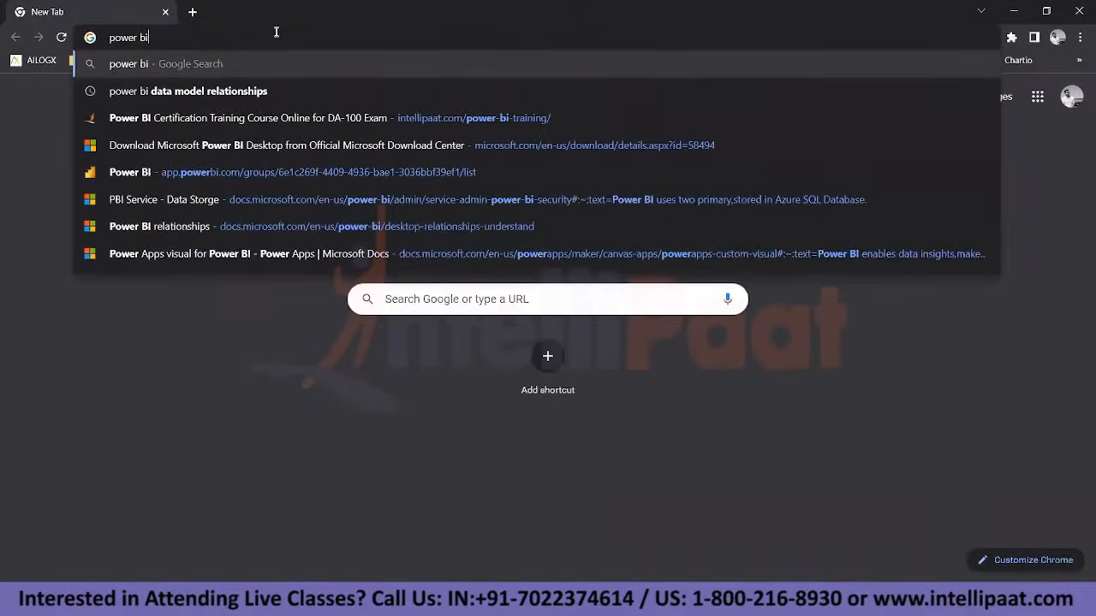
pyautogui.write(' dow')
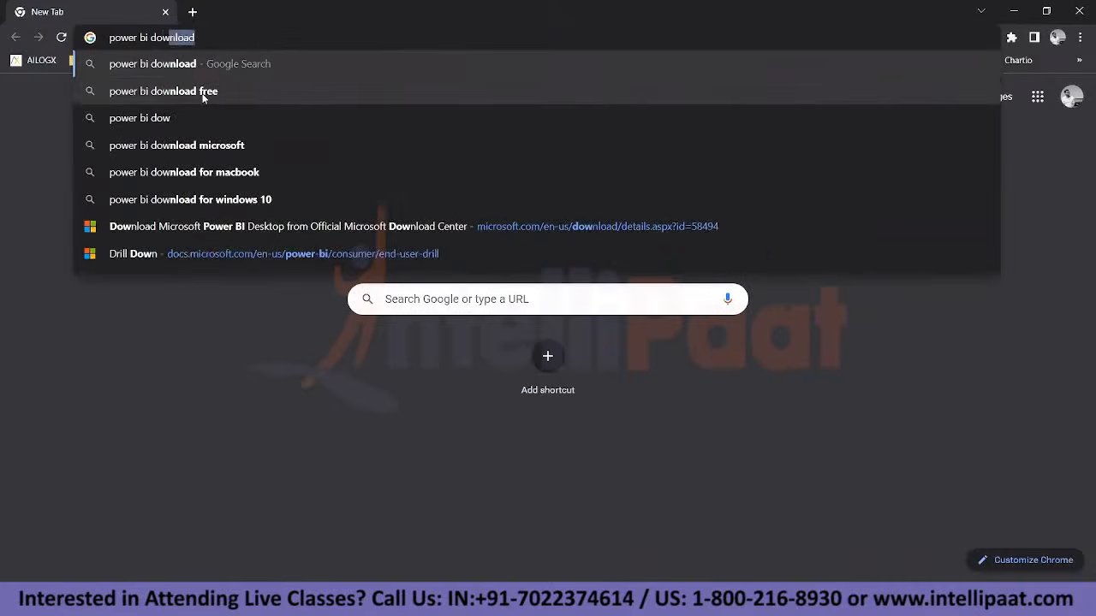
pyautogui.click(205, 91)
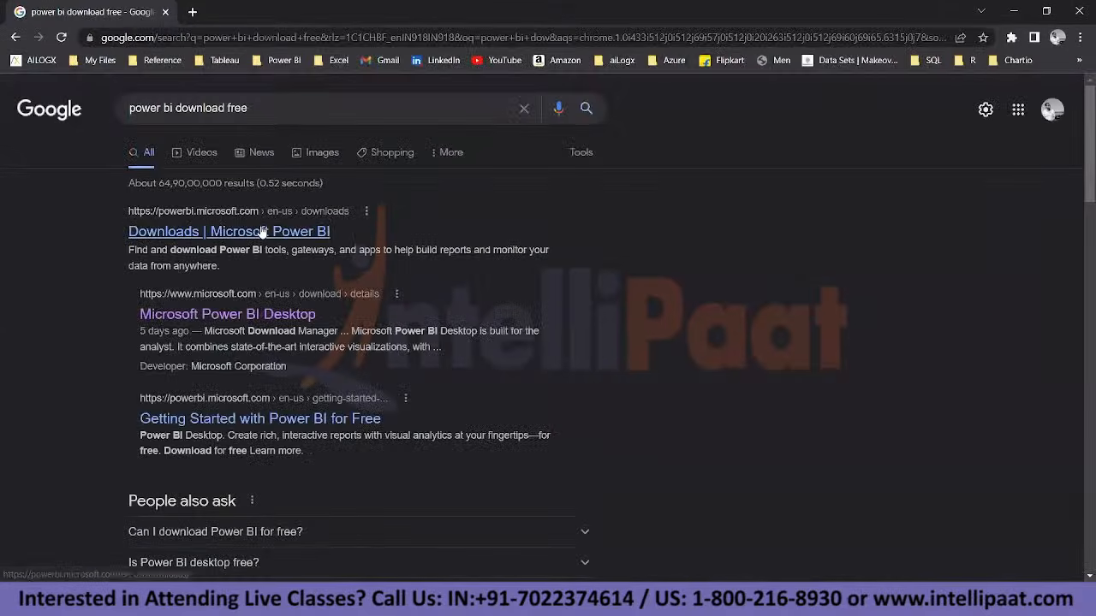
pyautogui.click(262, 232)
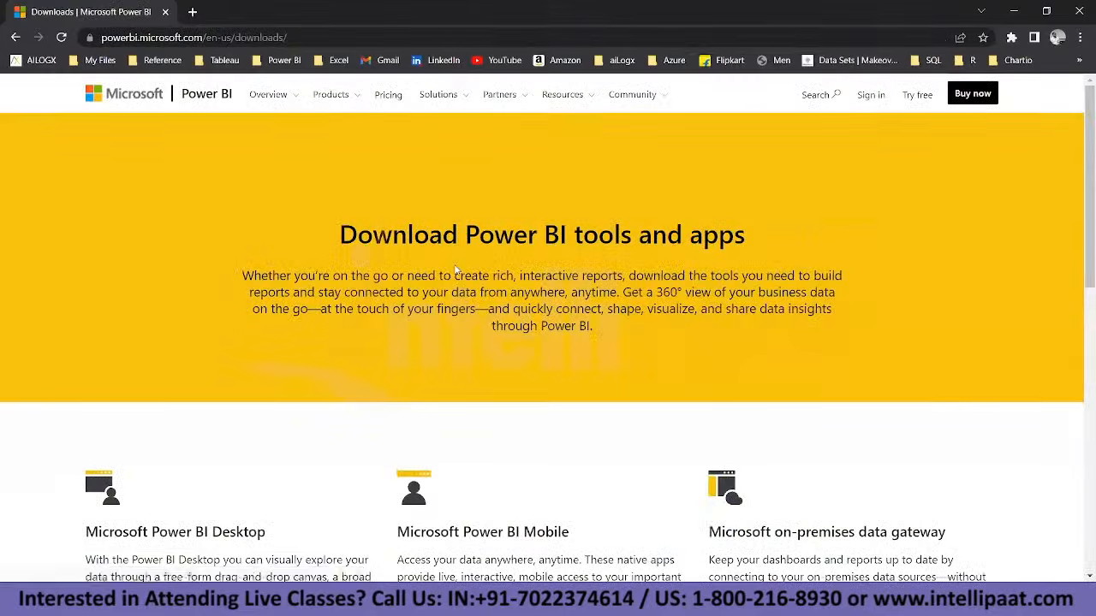
pyautogui.scroll(-3, 482, 366)
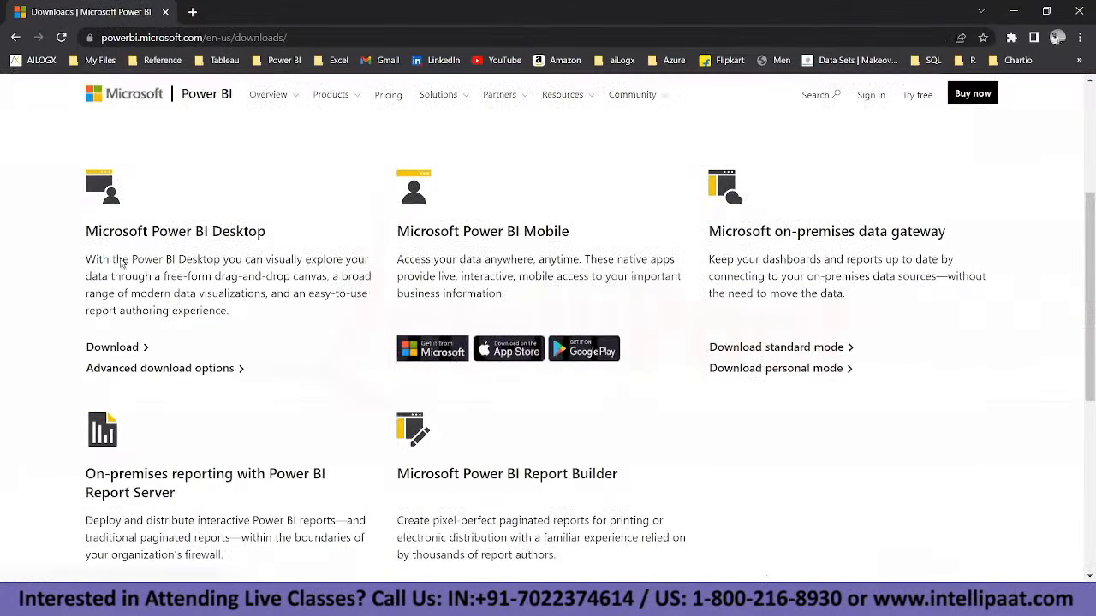
pyautogui.click(144, 370)
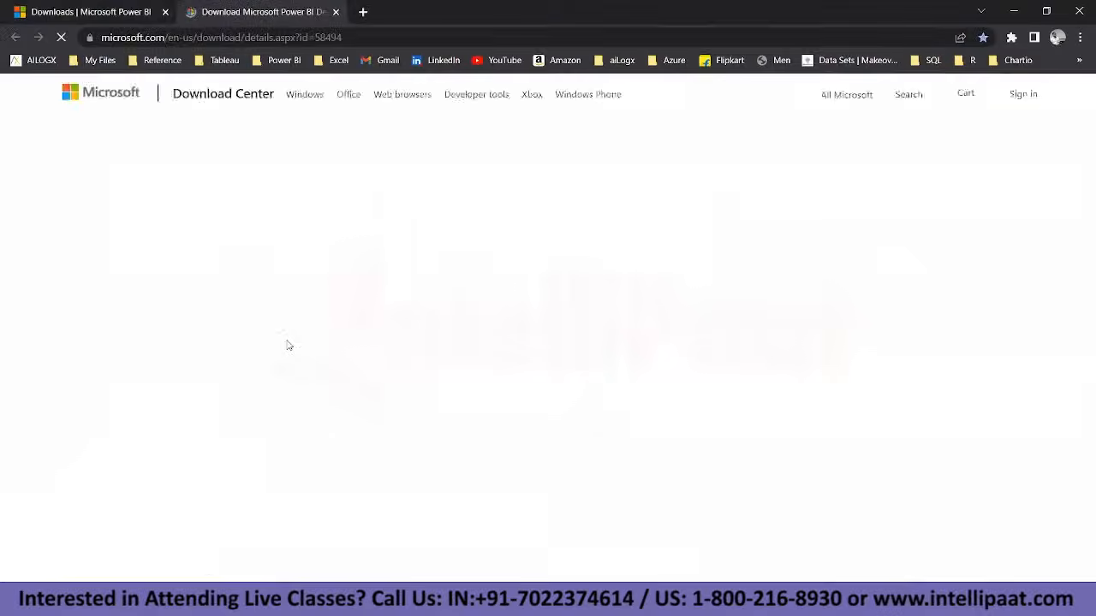
# Step: Request the Power BI Desktop download in English and select the 64-bit installer PBIDesktopSetup_x64.exe
pyautogui.click(453, 275)
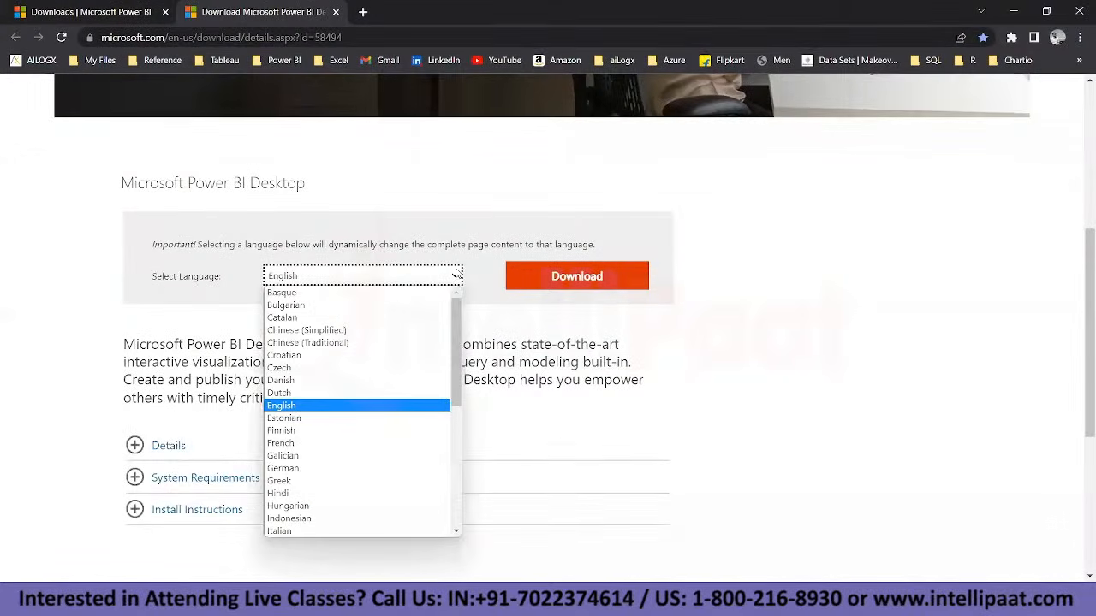
pyautogui.click(410, 405)
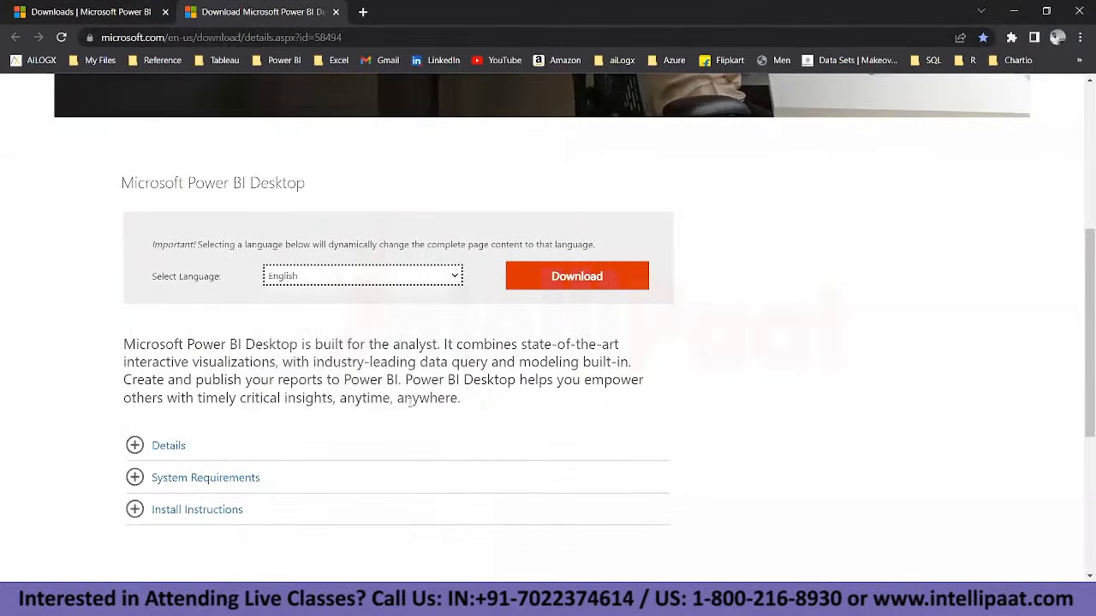
pyautogui.click(587, 281)
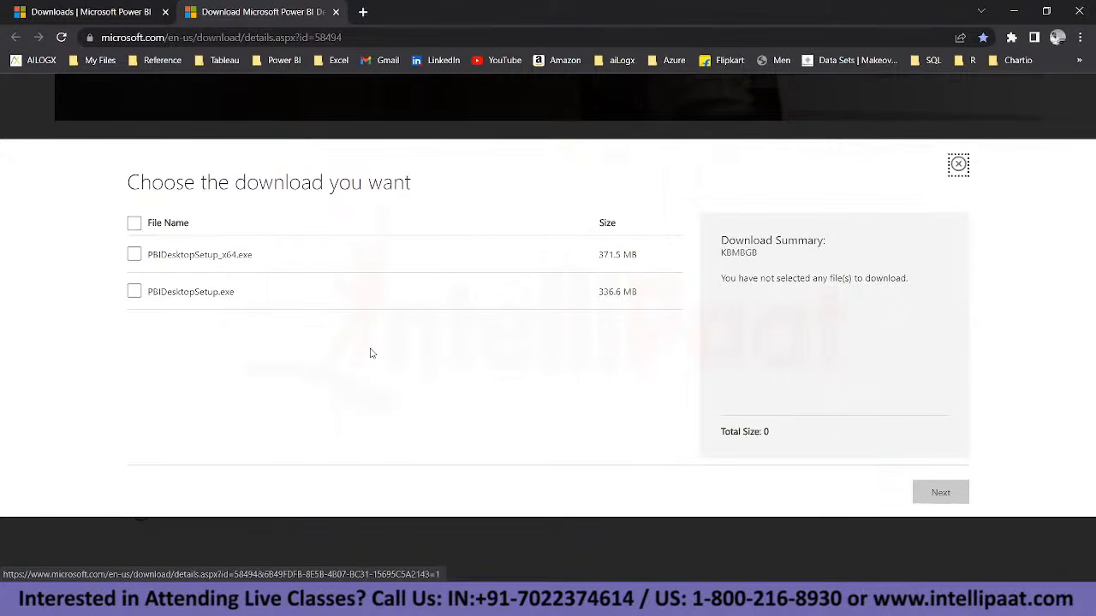
pyautogui.click(134, 254)
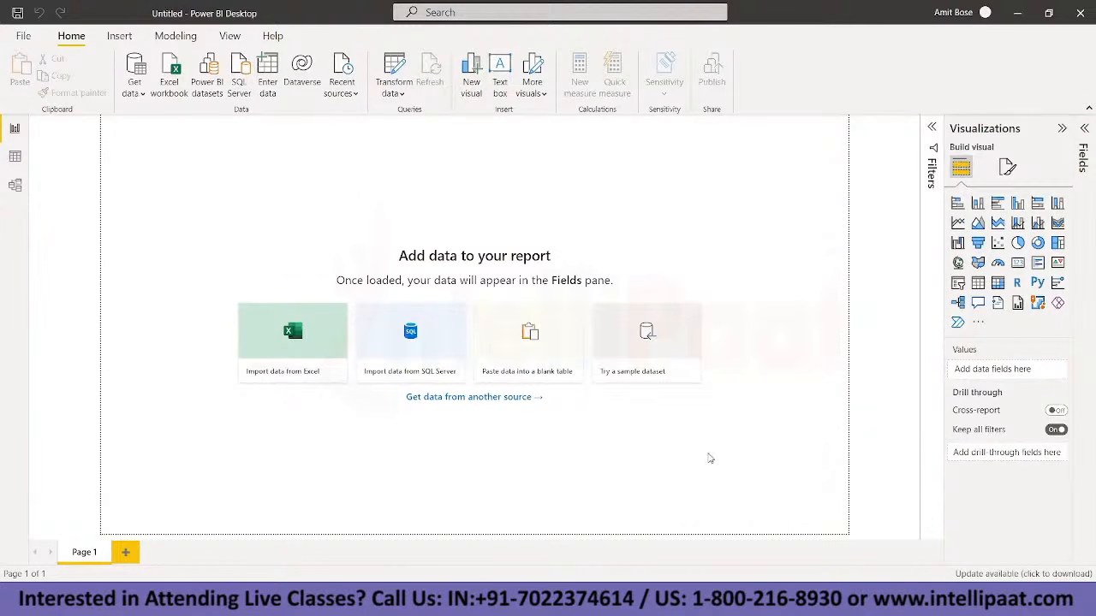
# Step: Switch to Power BI Desktop and look through the Data and Model views, returning to the Report view
pyautogui.click(14, 156)
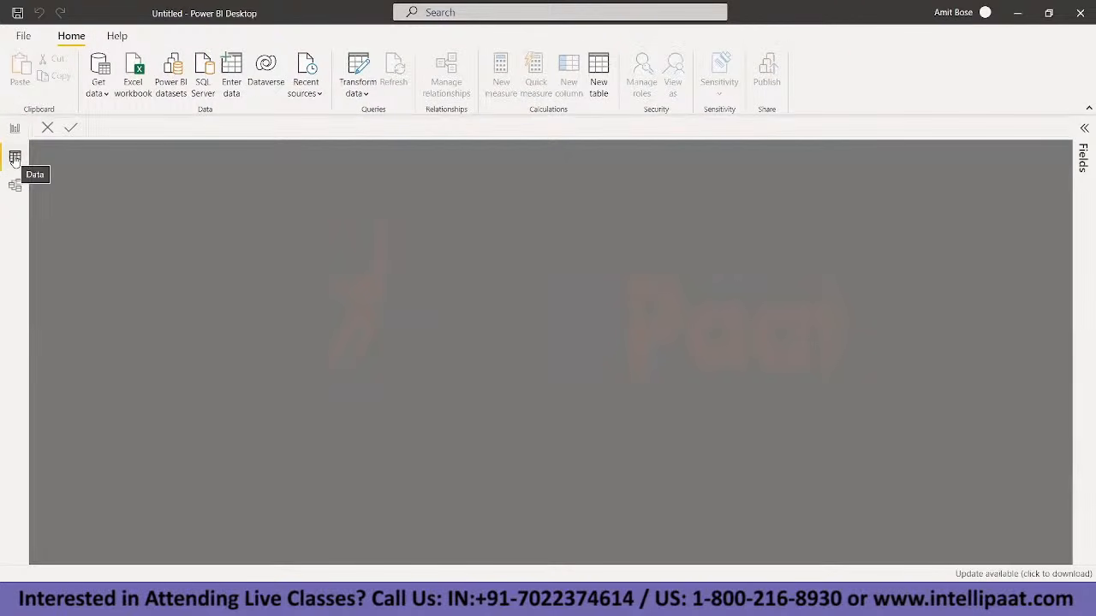
pyautogui.click(15, 128)
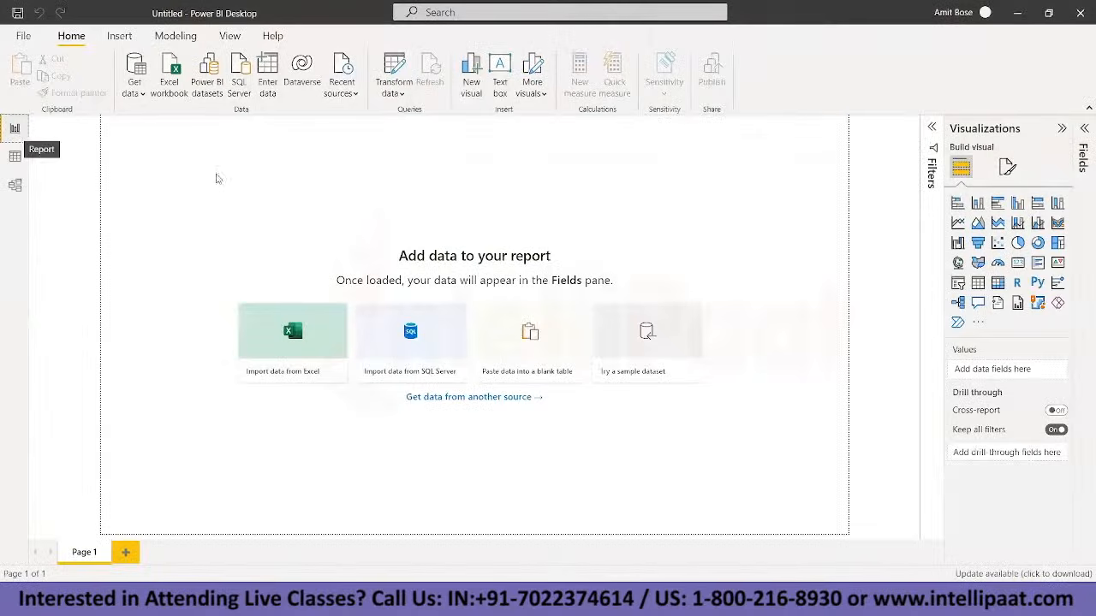
pyautogui.click(14, 157)
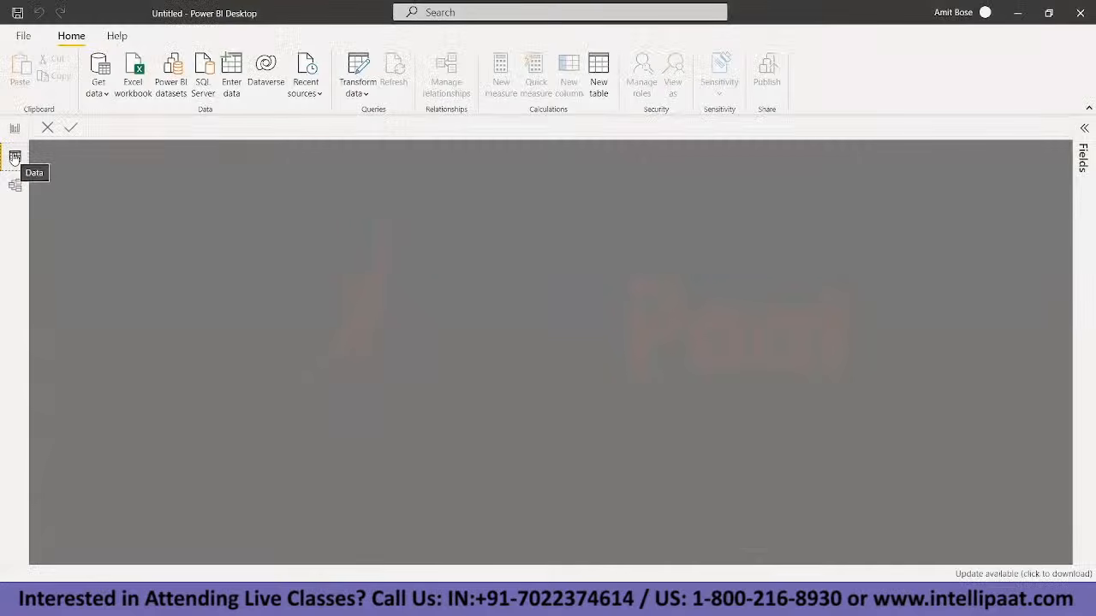
pyautogui.click(5, 193)
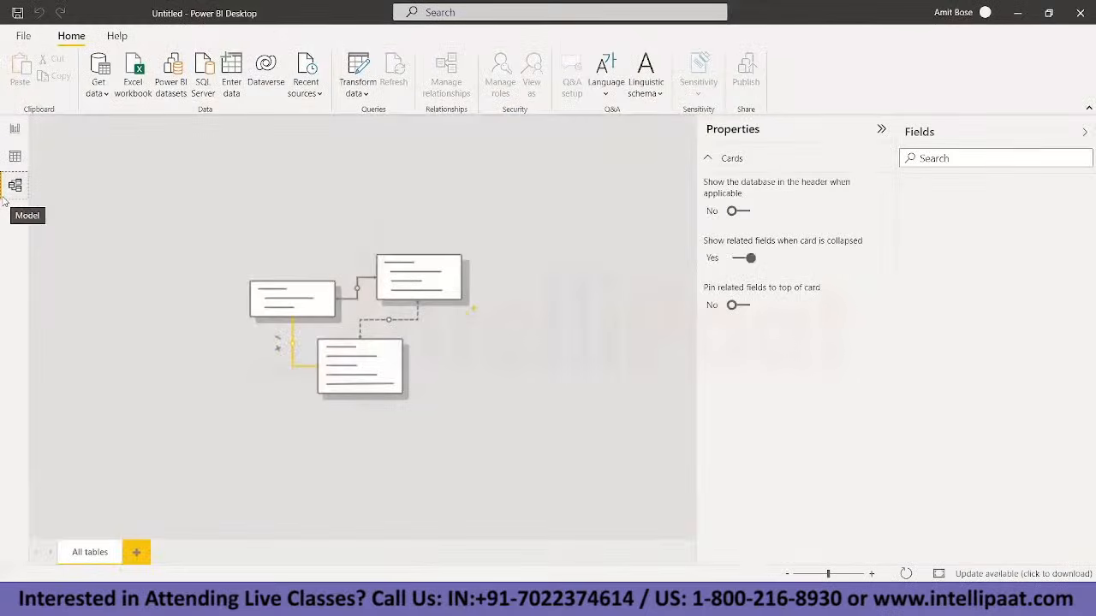
pyautogui.click(14, 129)
# Step: Open the Power Query Editor from the empty report to view its transformation tools, and close it again
pyautogui.click(404, 94)
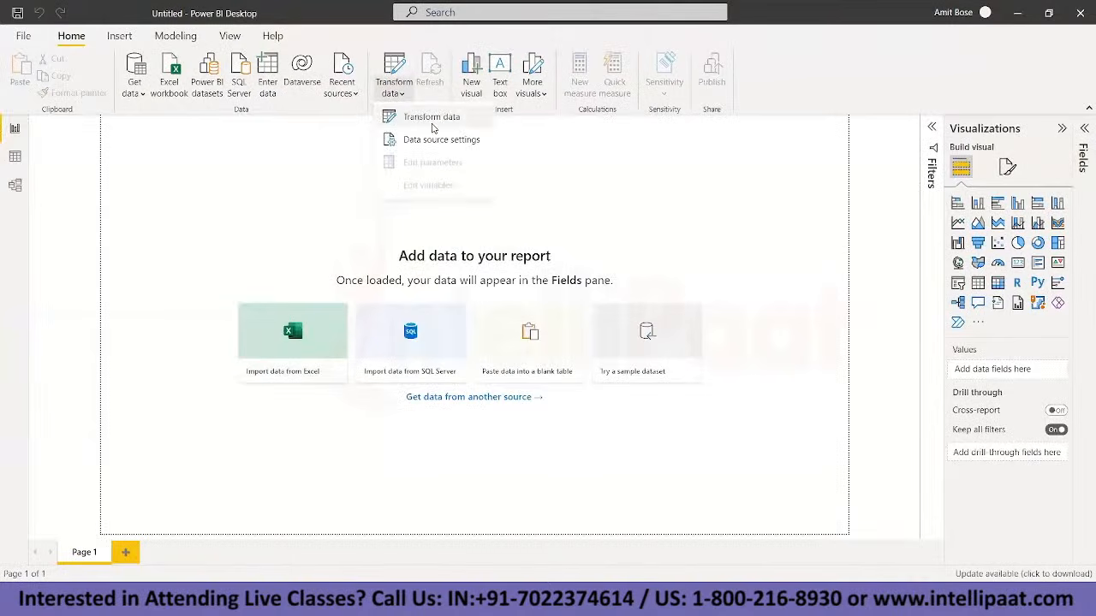
pyautogui.click(430, 119)
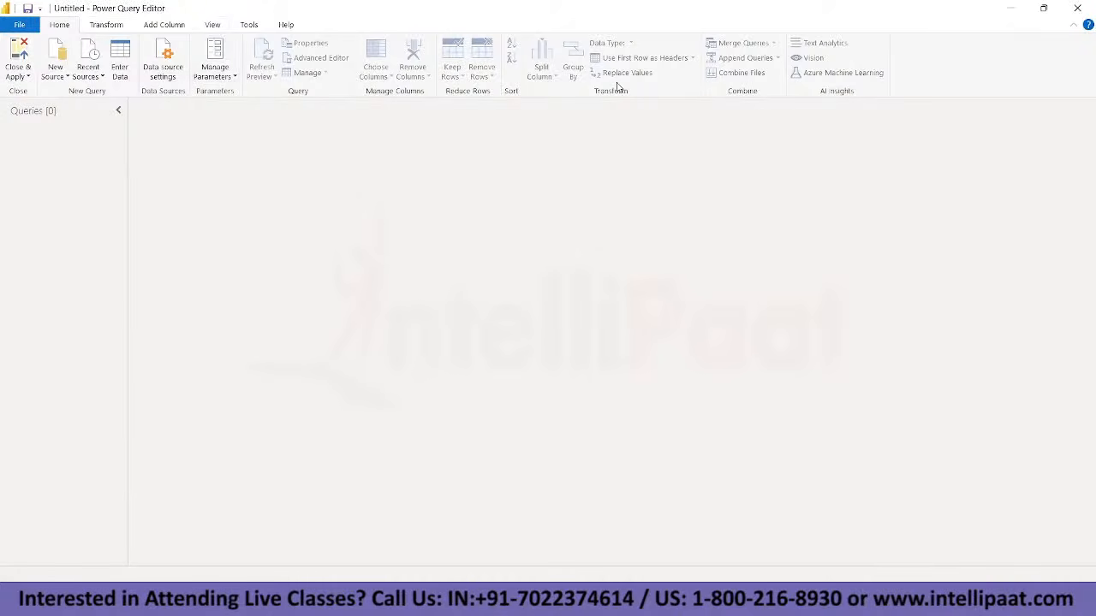
pyautogui.click(1079, 9)
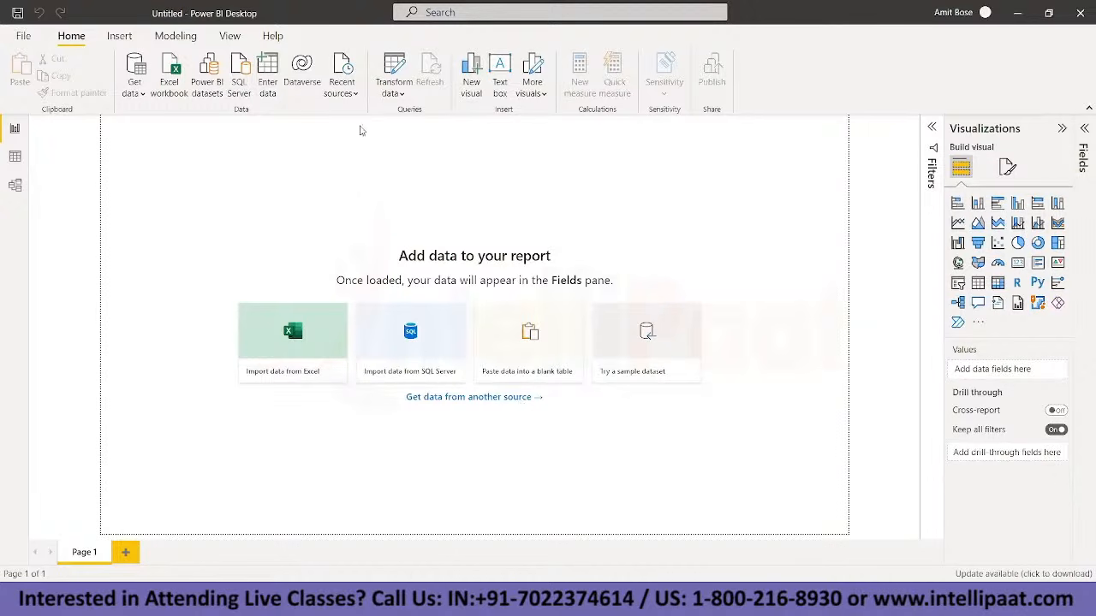
# Step: Browse all available data connectors by category, from File and Database to Azure, Online Services and Other, and leave without connecting
pyautogui.click(141, 95)
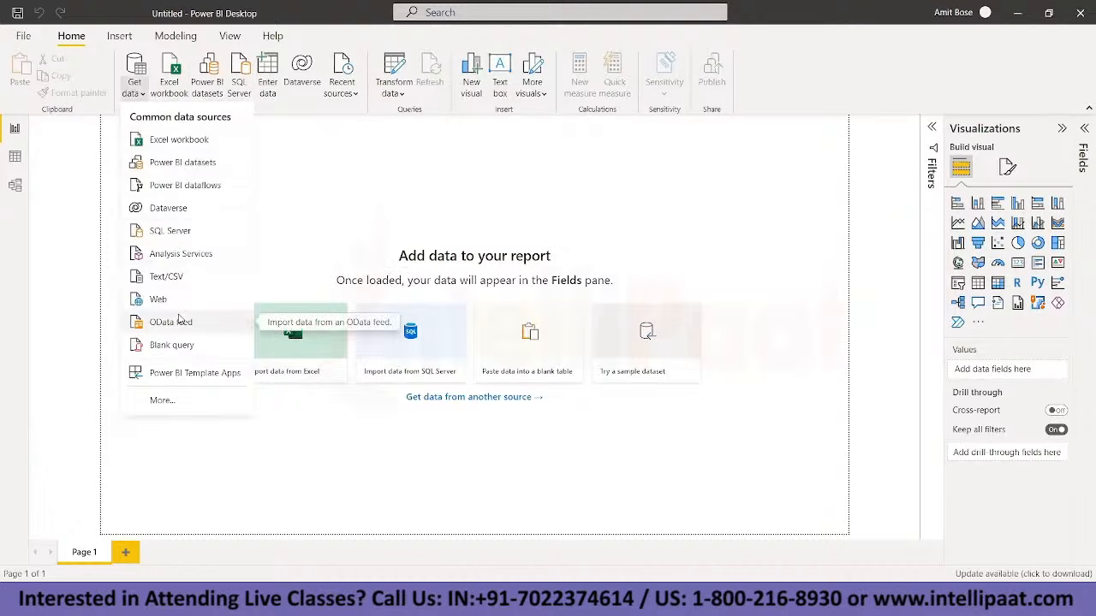
pyautogui.click(175, 402)
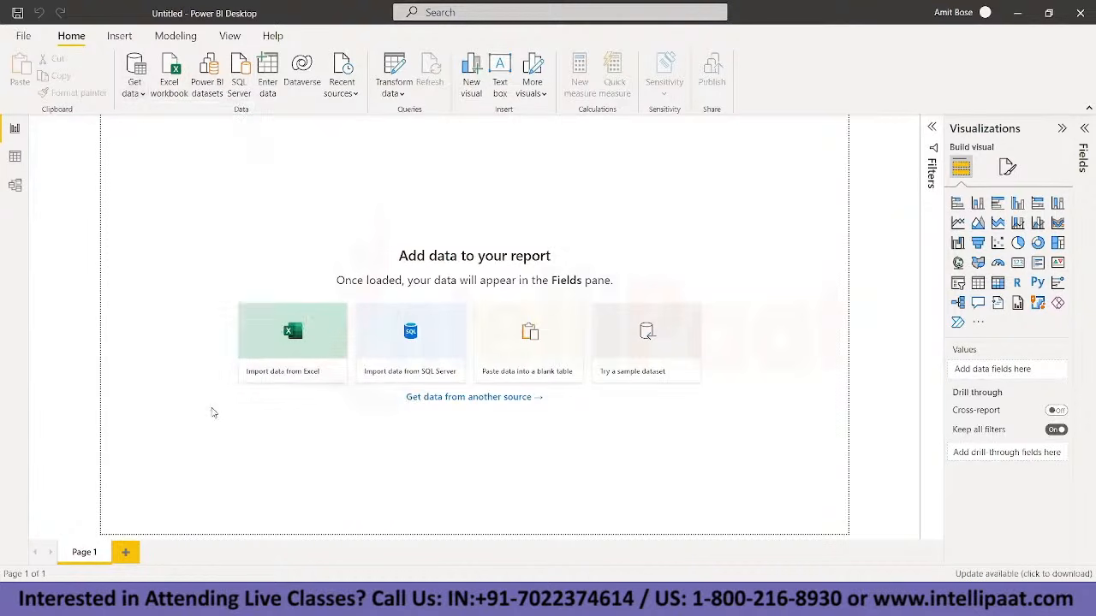
pyautogui.click(450, 399)
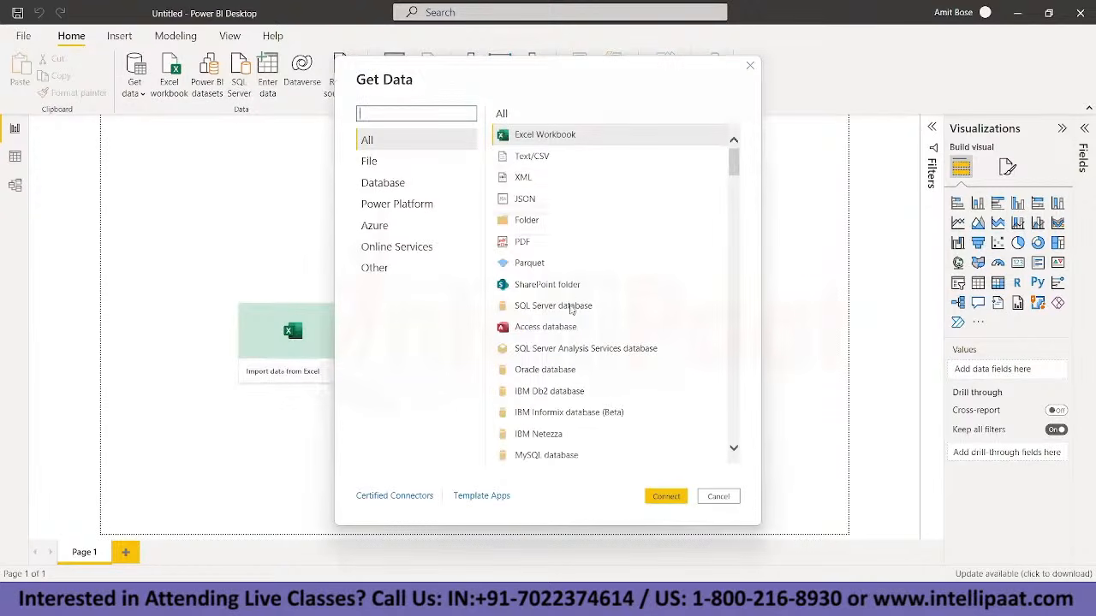
pyautogui.scroll(-5, 571, 310)
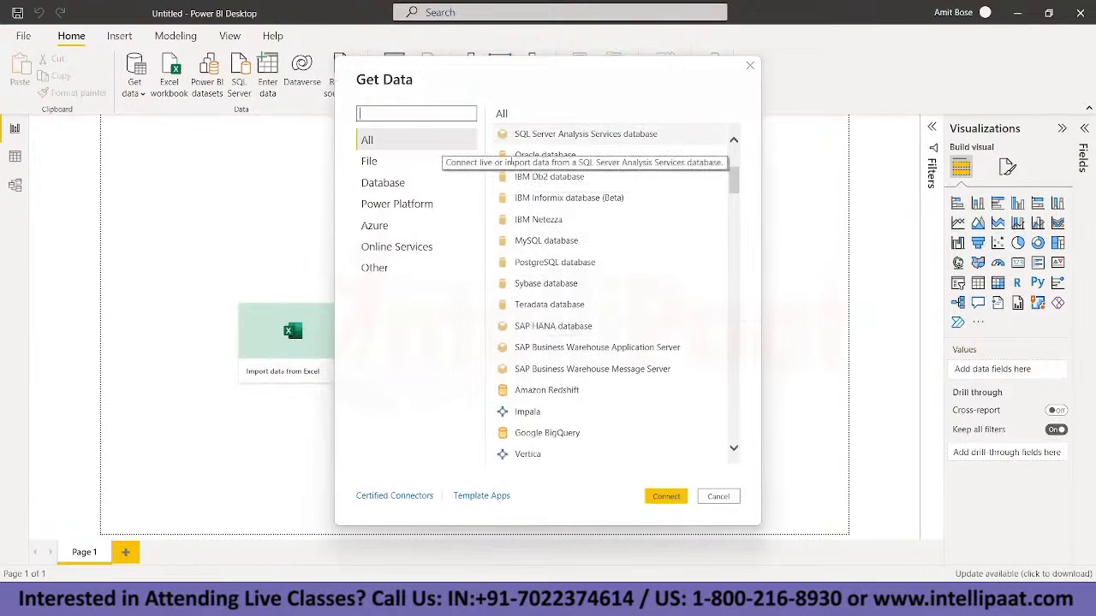
pyautogui.click(385, 164)
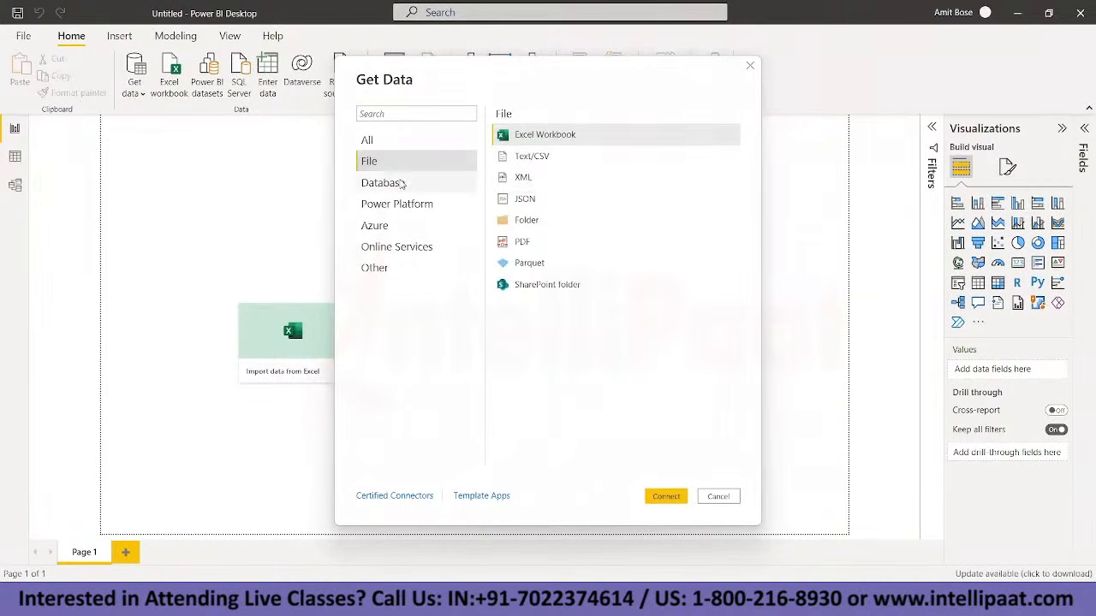
pyautogui.click(402, 184)
pyautogui.click(400, 206)
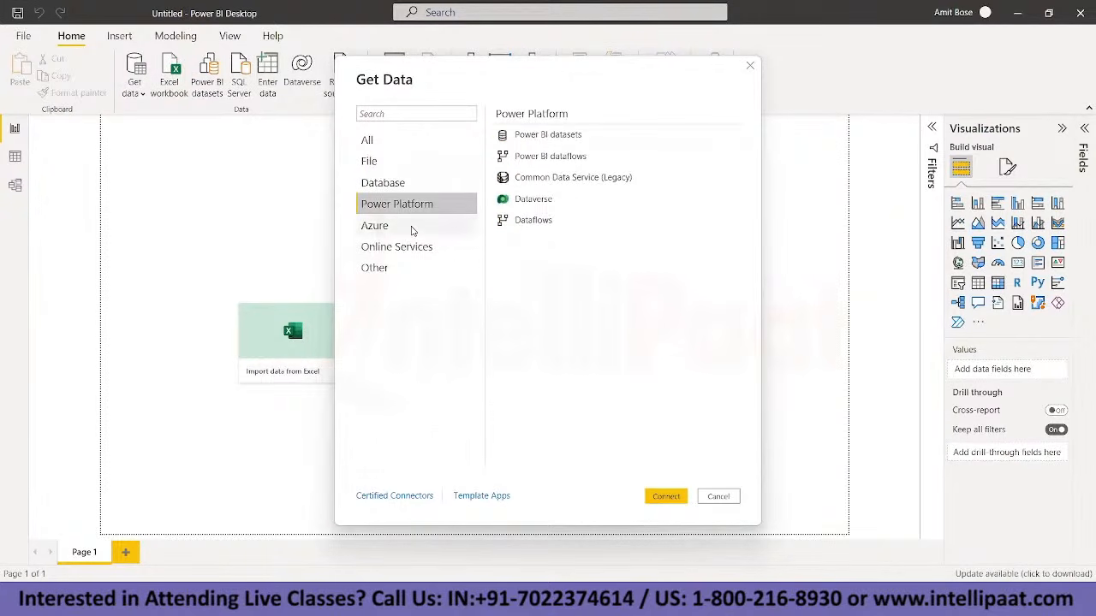
pyautogui.click(411, 230)
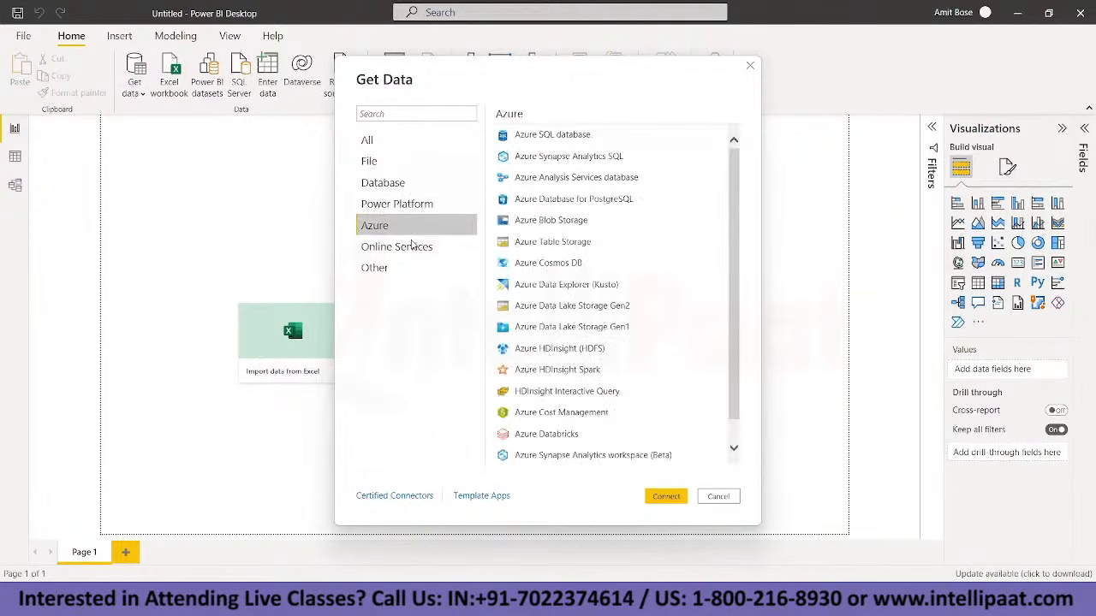
pyautogui.click(412, 250)
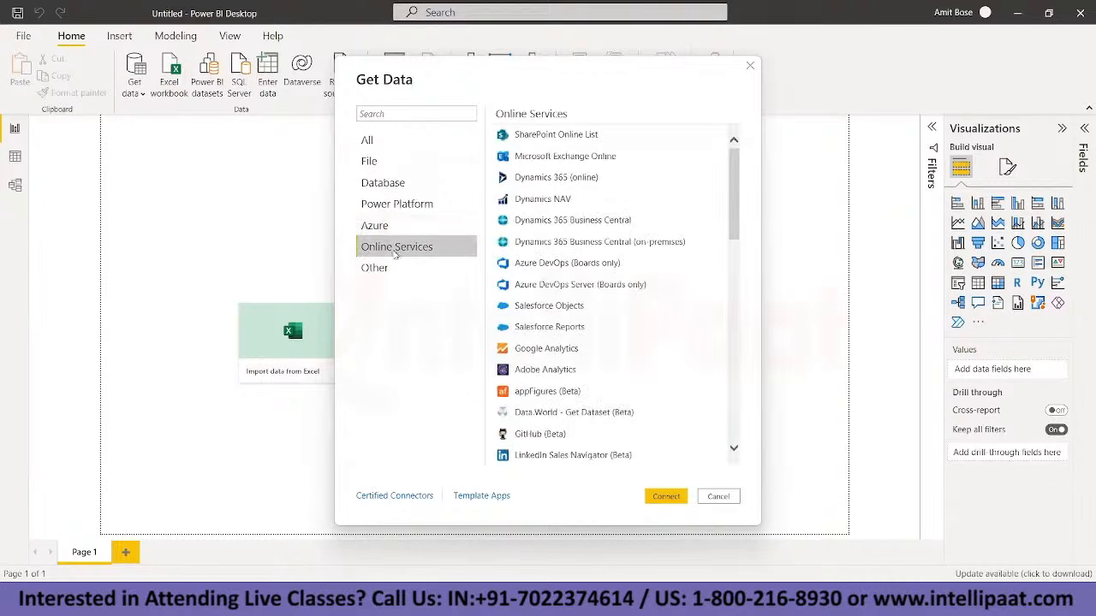
pyautogui.click(381, 273)
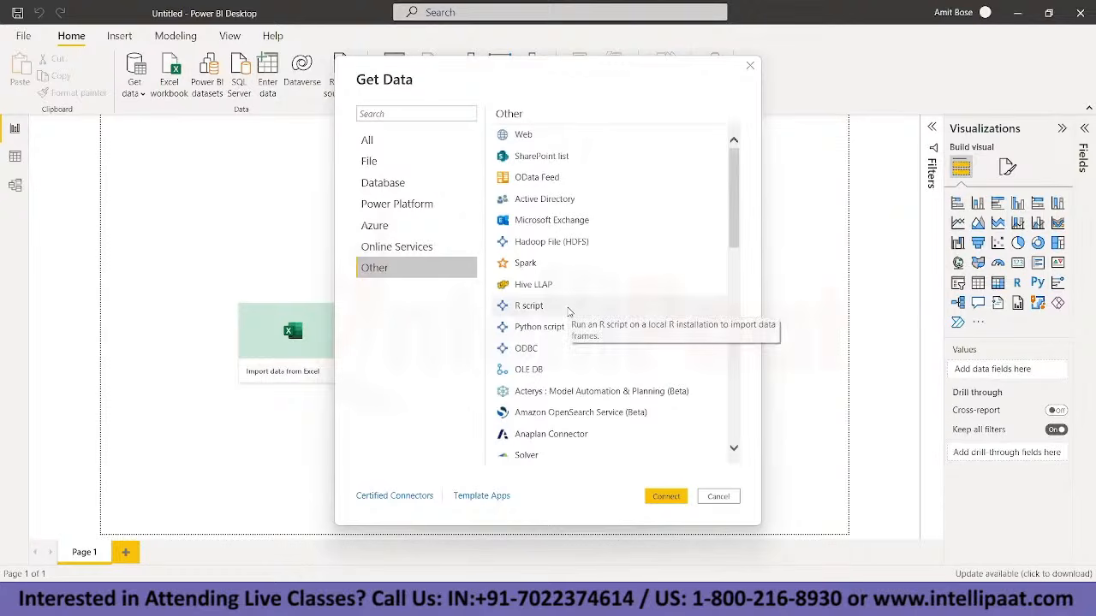
pyautogui.click(720, 497)
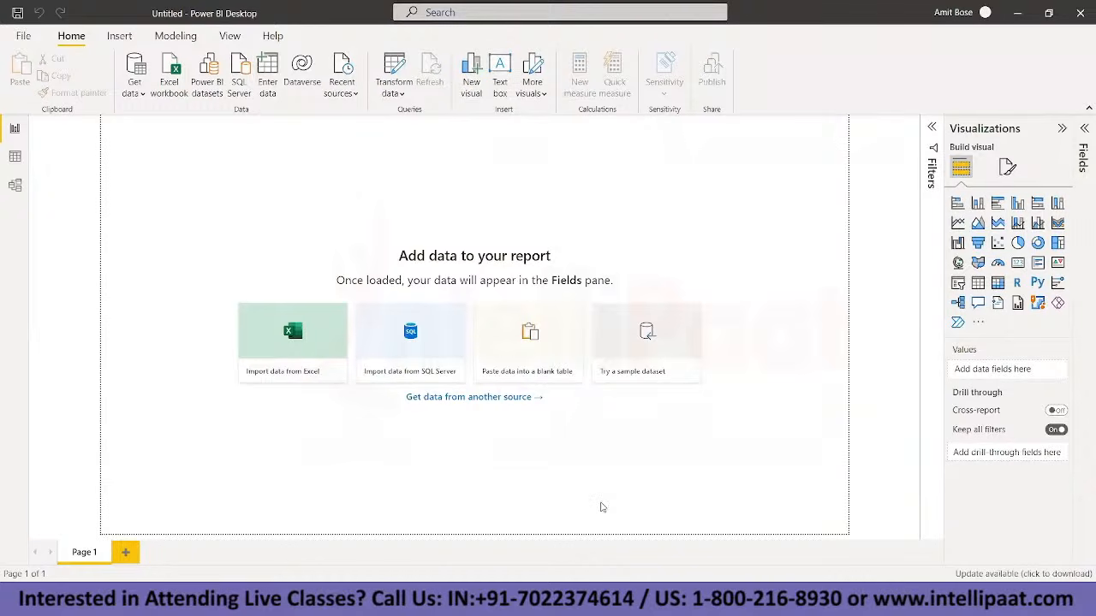
# Step: Connect the report to the Excel workbook ValleyPointExports from the Data Set folder
pyautogui.click(134, 82)
pyautogui.click(154, 137)
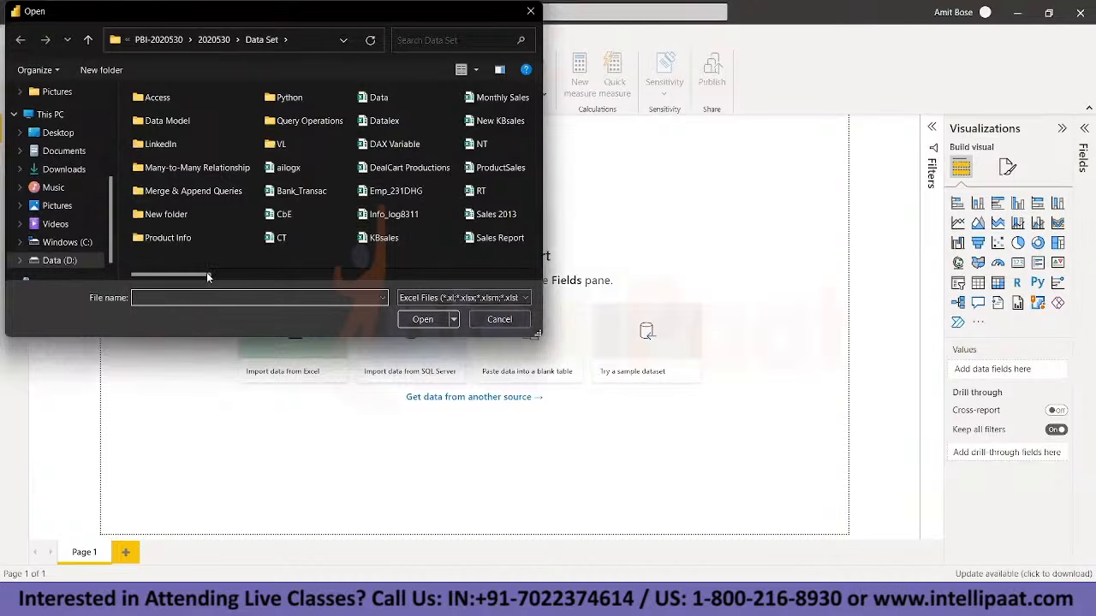
pyautogui.moveTo(206, 272); pyautogui.dragTo(514, 285)
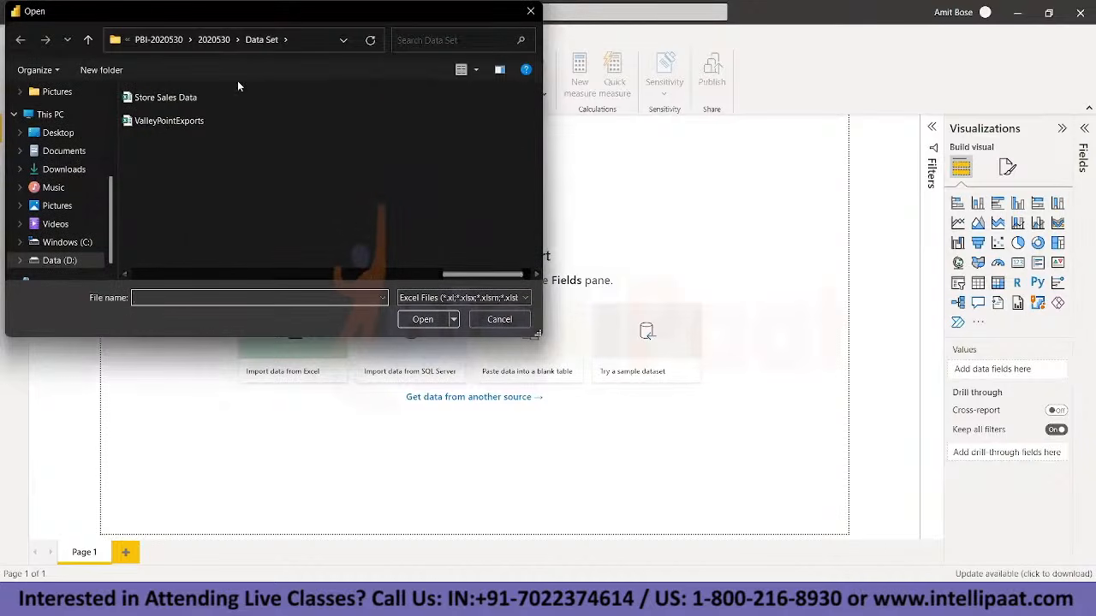
pyautogui.doubleClick(169, 121)
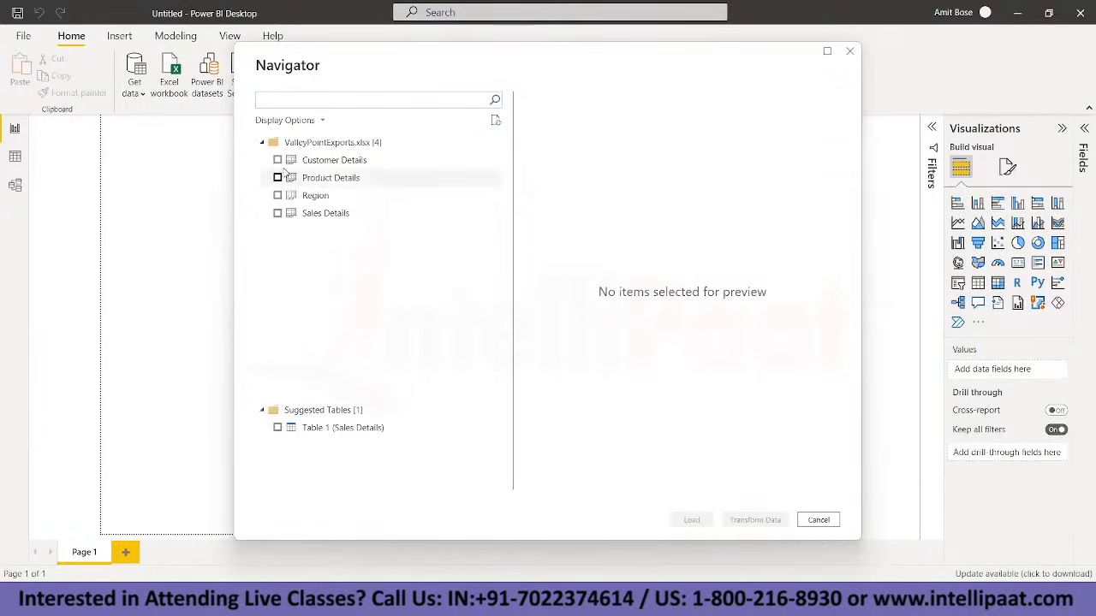
# Step: Select the Customer Details, Product Details, Region and Sales Details tables and open them for transformation in the Power Query Editor
pyautogui.click(276, 160)
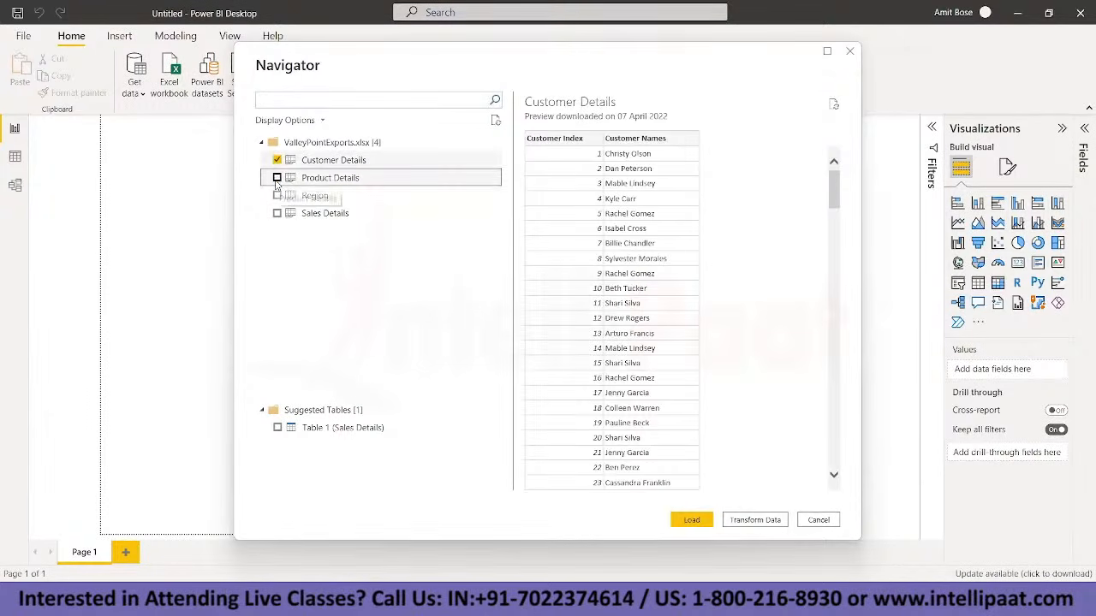
pyautogui.click(277, 178)
pyautogui.click(276, 196)
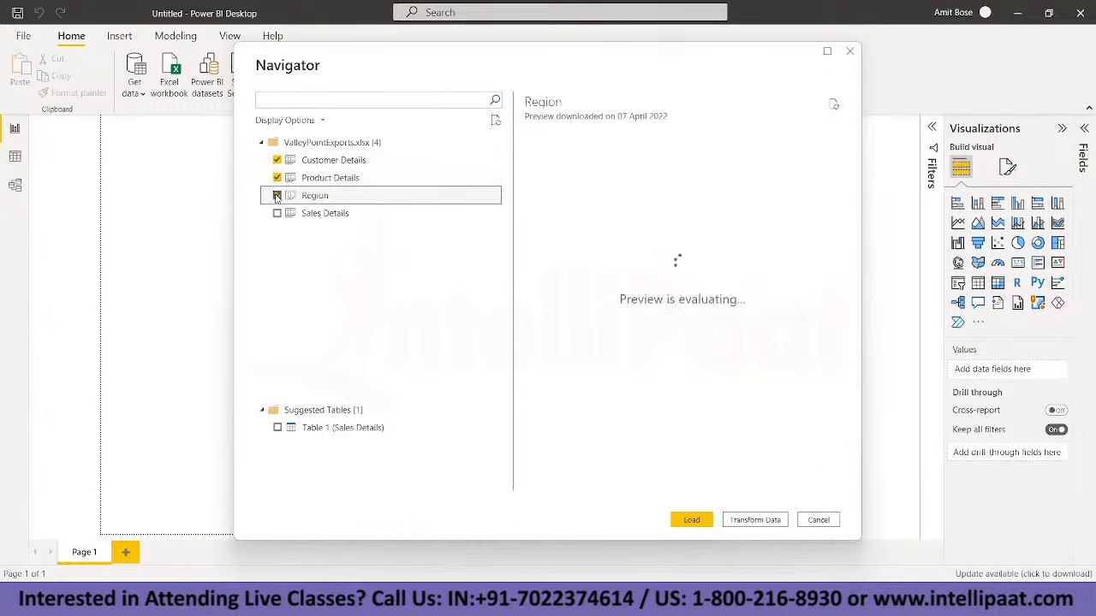
pyautogui.click(277, 213)
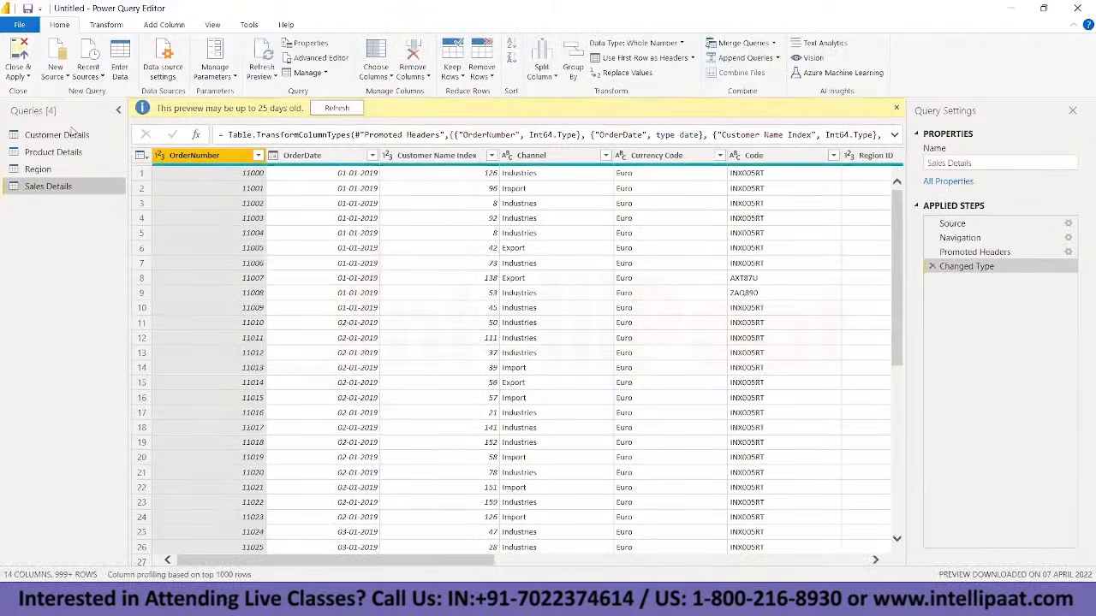
# Step: Look through the Customer Details, Product Details, Region and Sales Details queries, examining the columns and rows of Sales Details
pyautogui.click(69, 136)
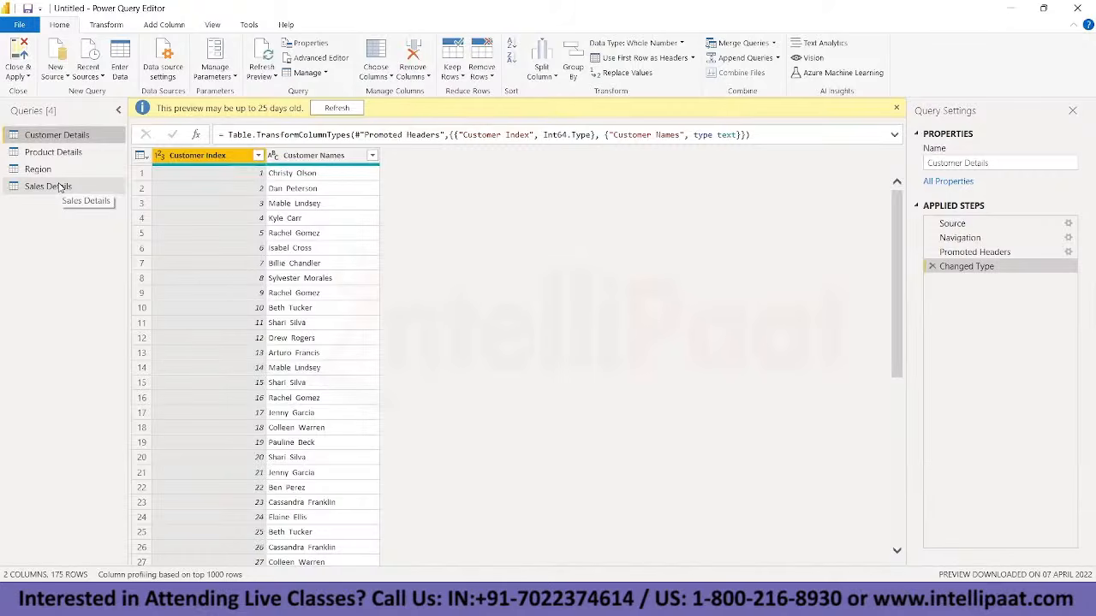
pyautogui.click(65, 154)
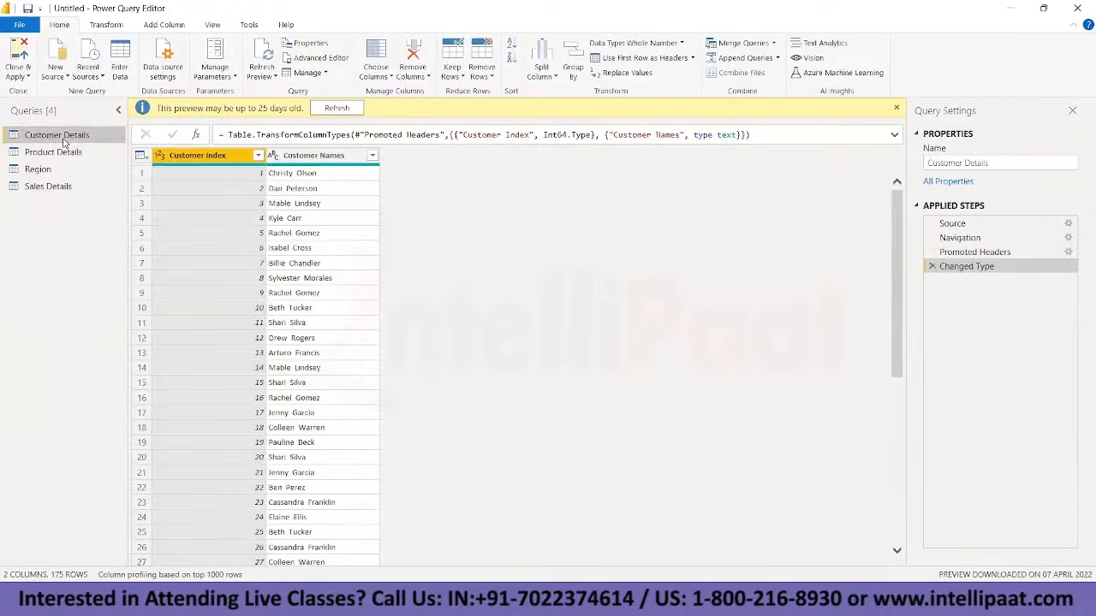
pyautogui.click(39, 169)
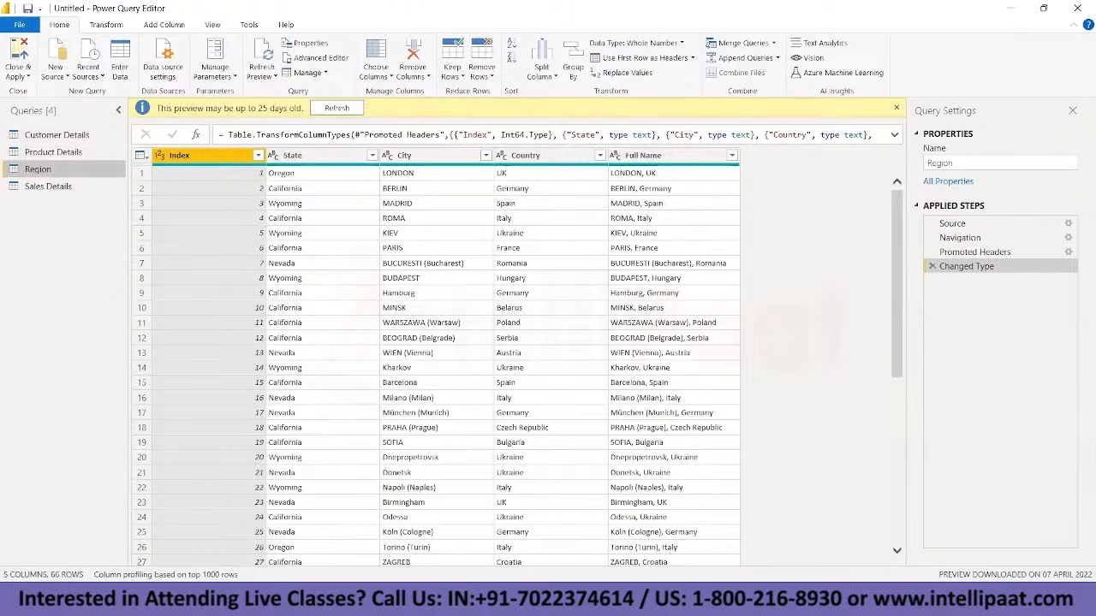
pyautogui.click(32, 188)
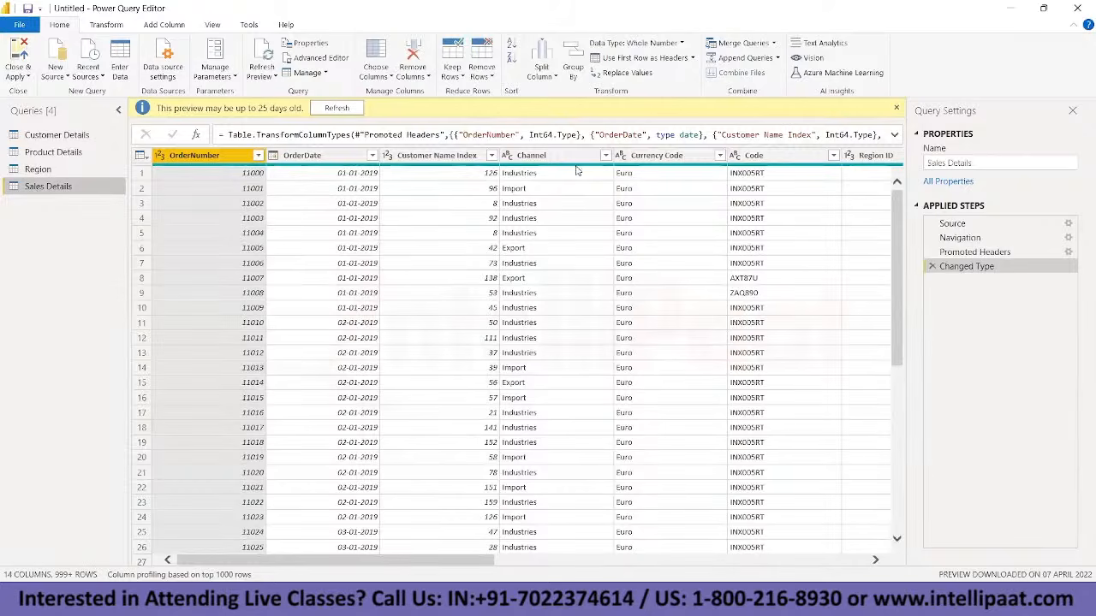
pyautogui.hscroll(5, 683, 232)
pyautogui.hscroll(4, 683, 232)
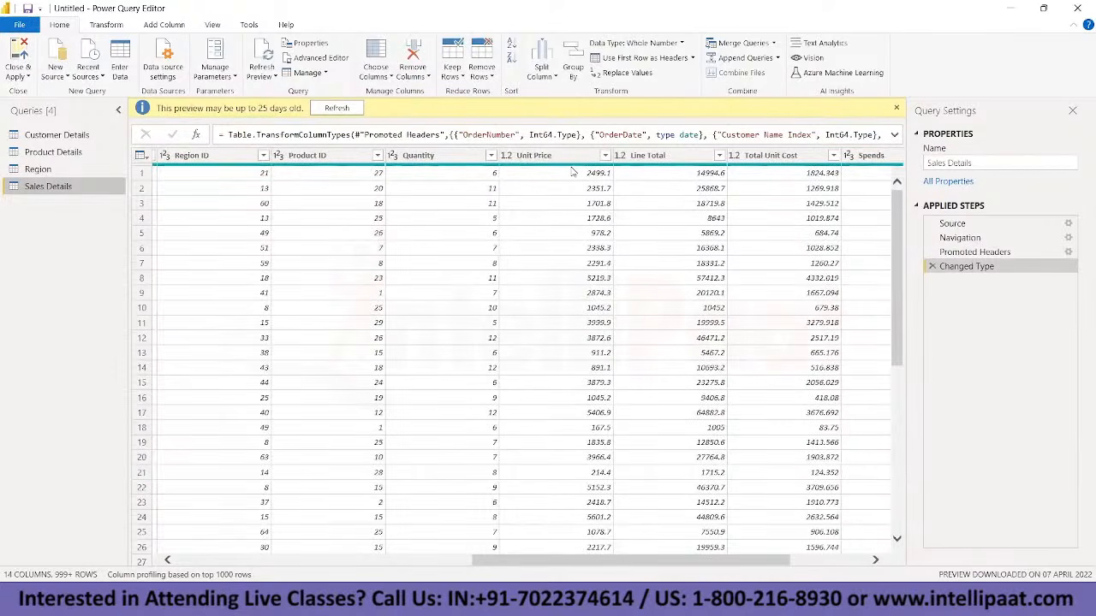
pyautogui.hscroll(-3, 580, 325)
pyautogui.hscroll(5, 580, 326)
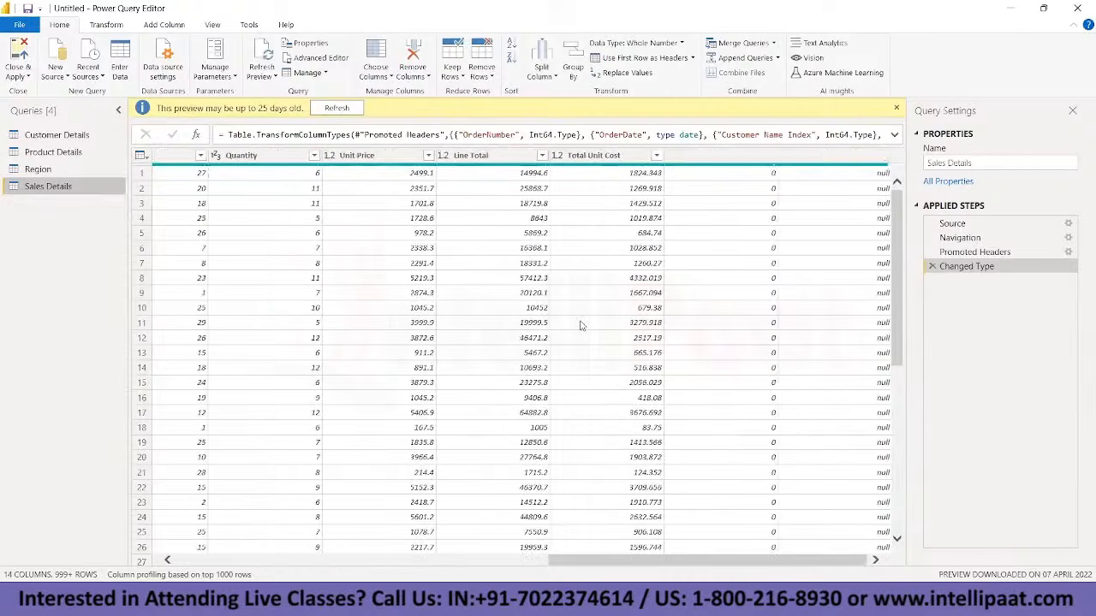
pyautogui.hscroll(-5, 581, 325)
pyautogui.scroll(-8, 581, 326)
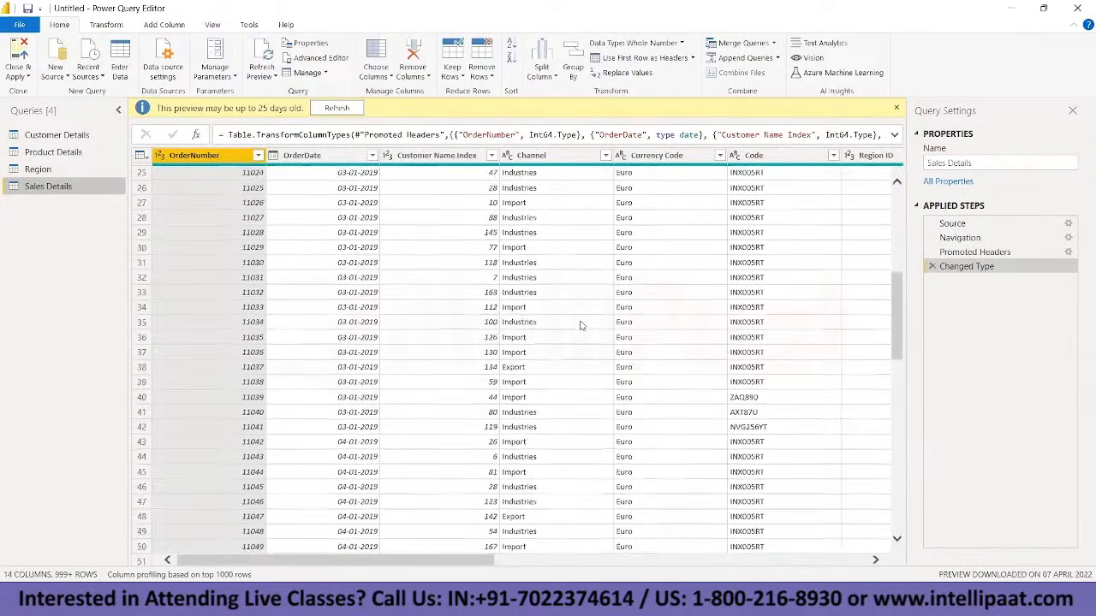
pyautogui.scroll(8, 580, 326)
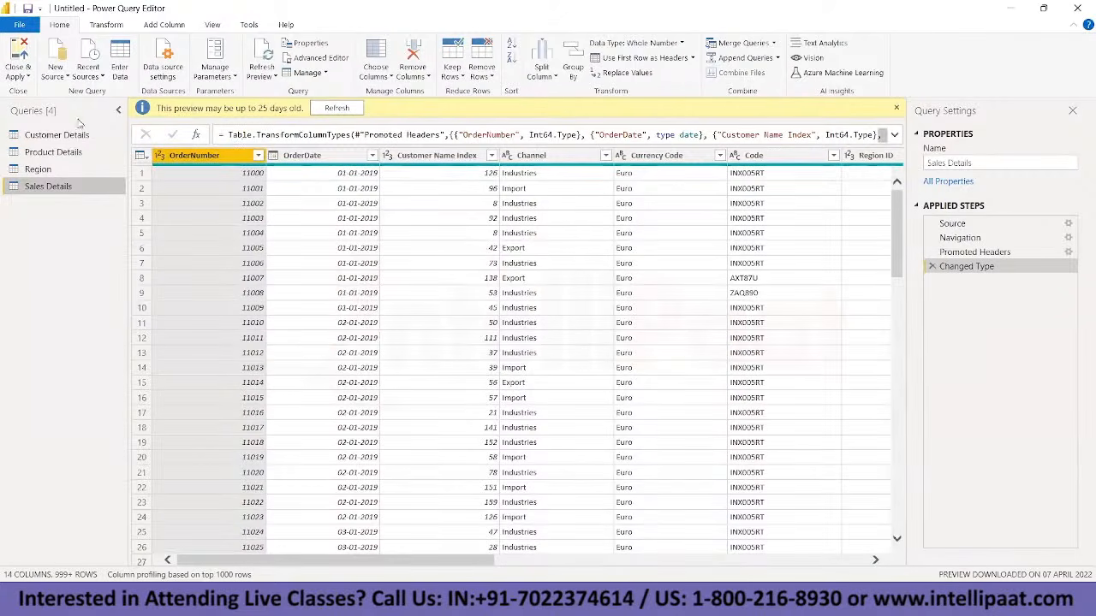
# Step: Compare the Customer Details and Product Details queries with the Sales Details columns, and load the full list of Ship Date values without filtering
pyautogui.click(56, 135)
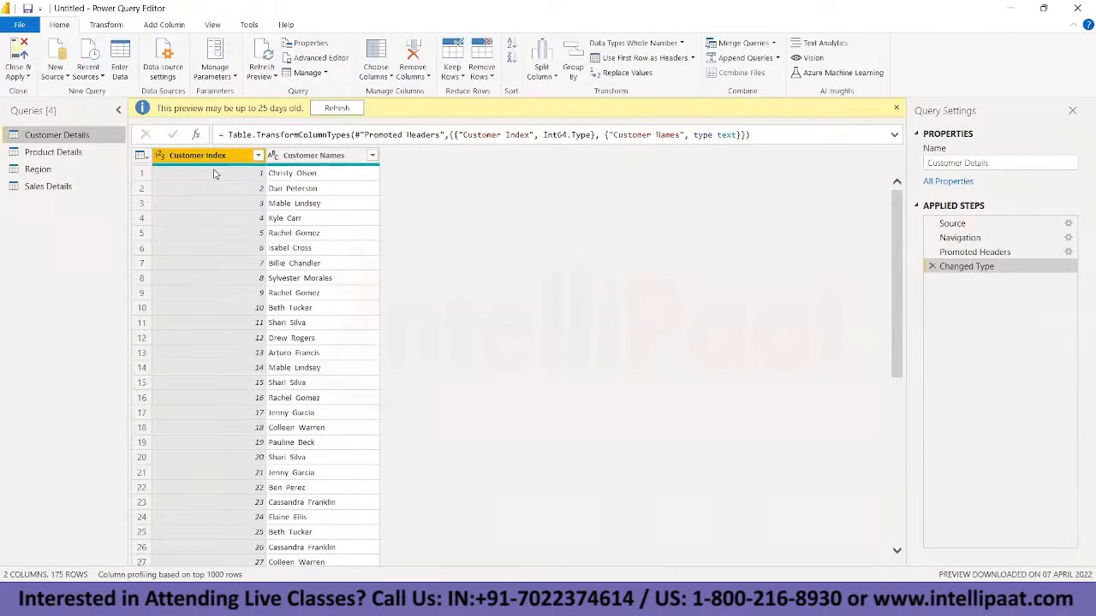
pyautogui.click(54, 151)
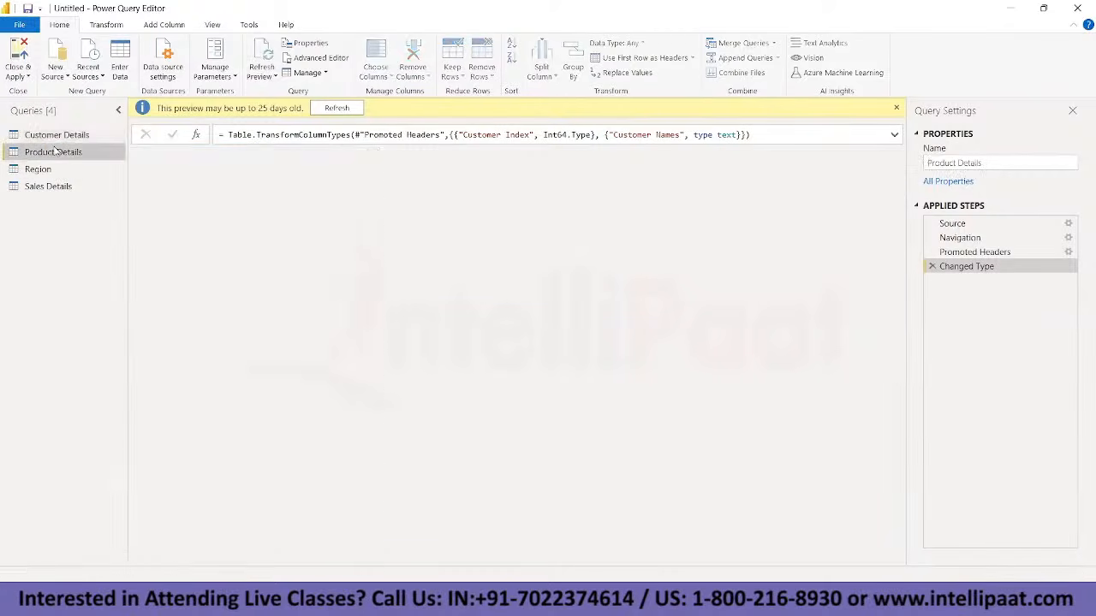
pyautogui.click(49, 186)
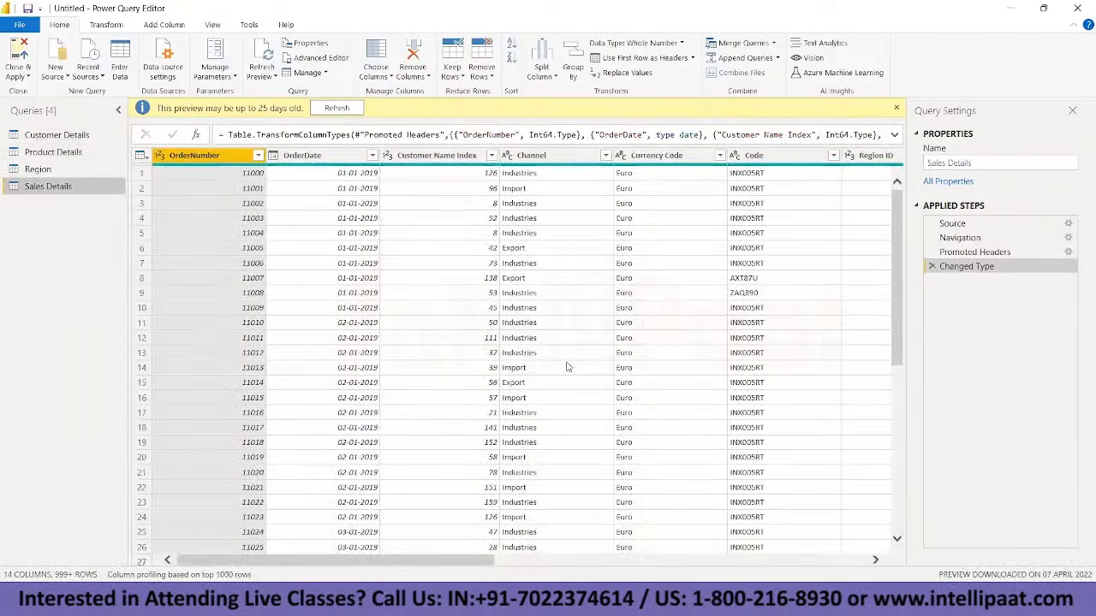
pyautogui.hscroll(5, 566, 367)
pyautogui.hscroll(5, 566, 367)
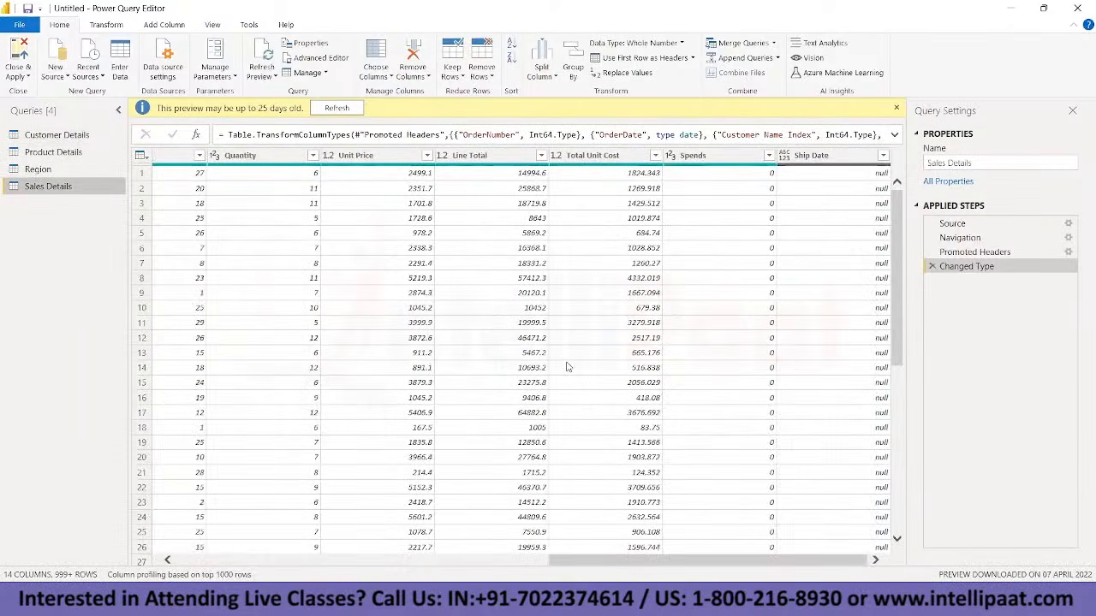
pyautogui.hscroll(-6, 566, 367)
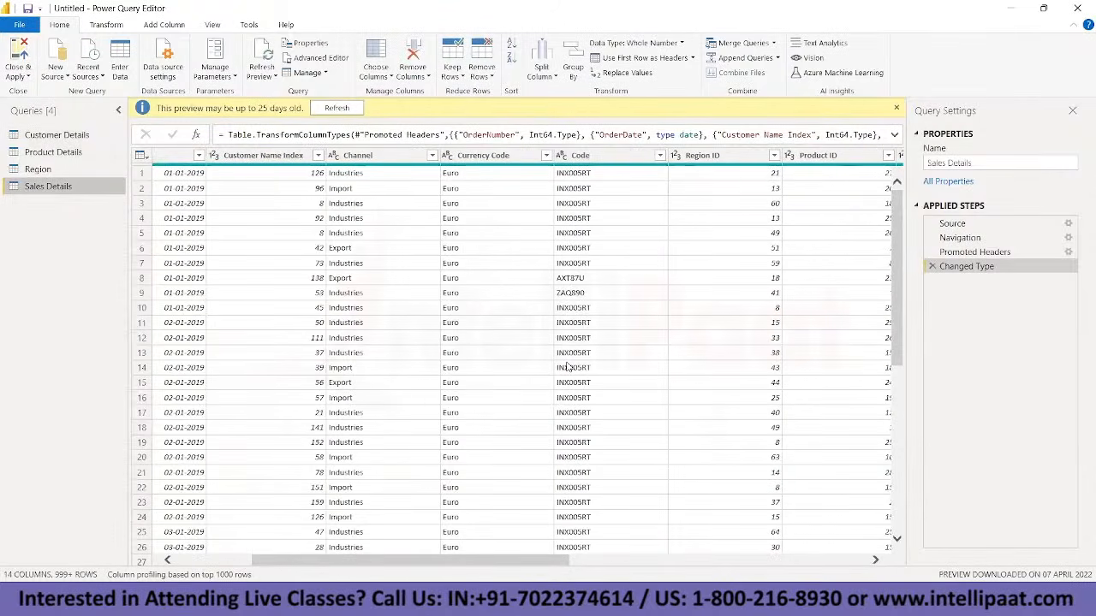
pyautogui.hscroll(-3, 566, 367)
pyautogui.hscroll(6, 566, 367)
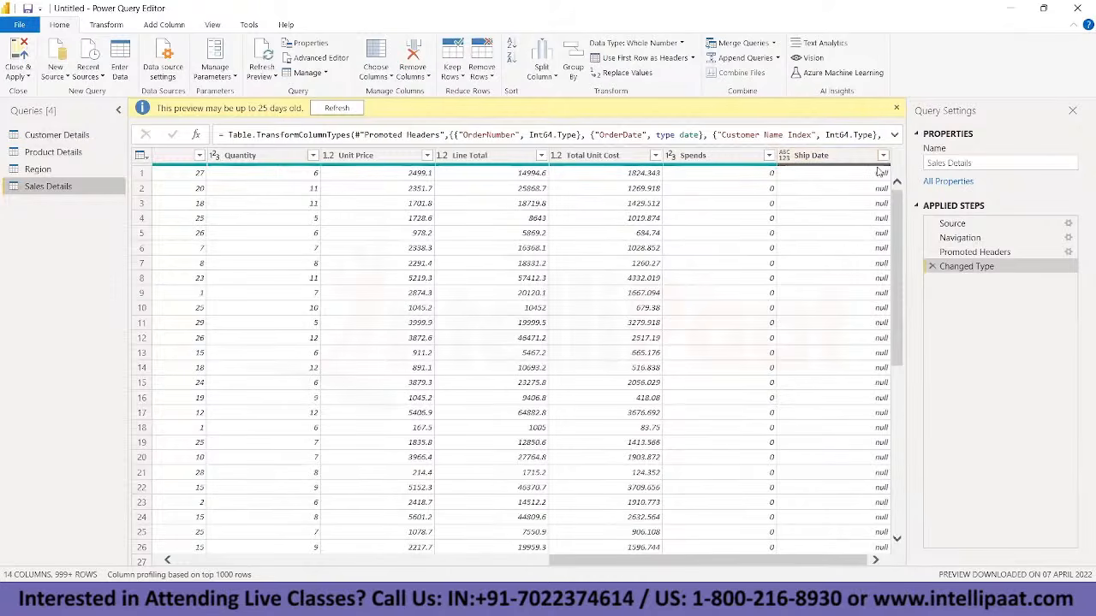
pyautogui.moveTo(854, 167)
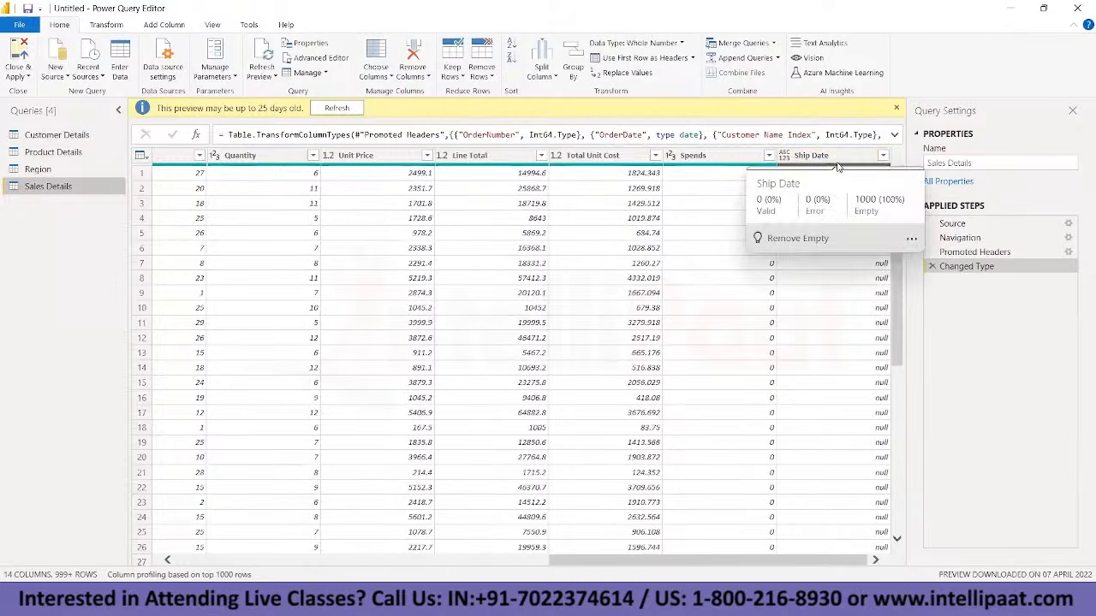
pyautogui.click(883, 155)
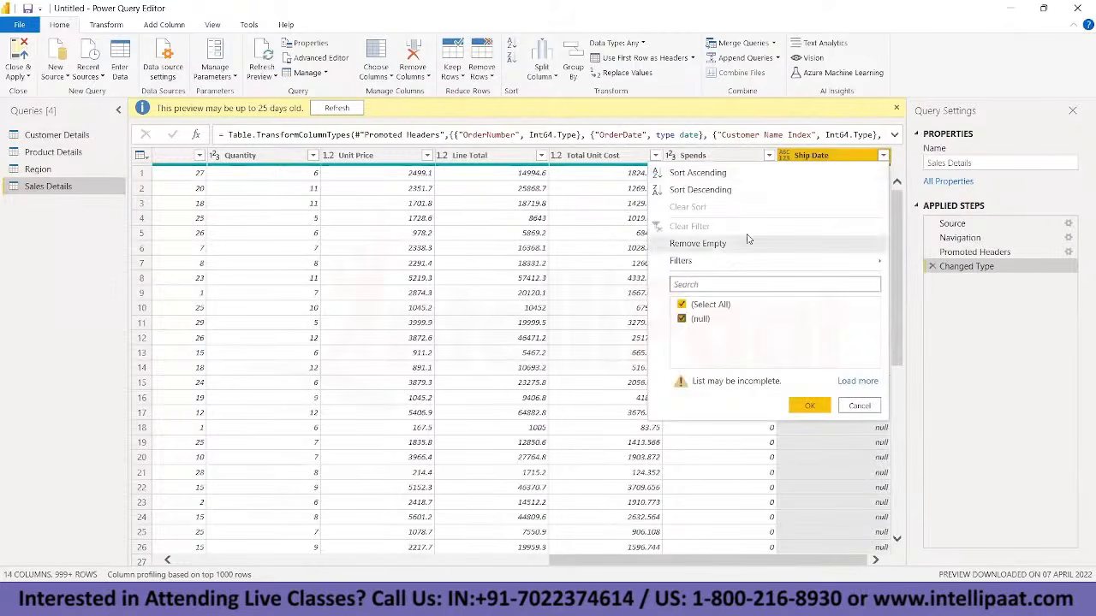
pyautogui.click(858, 382)
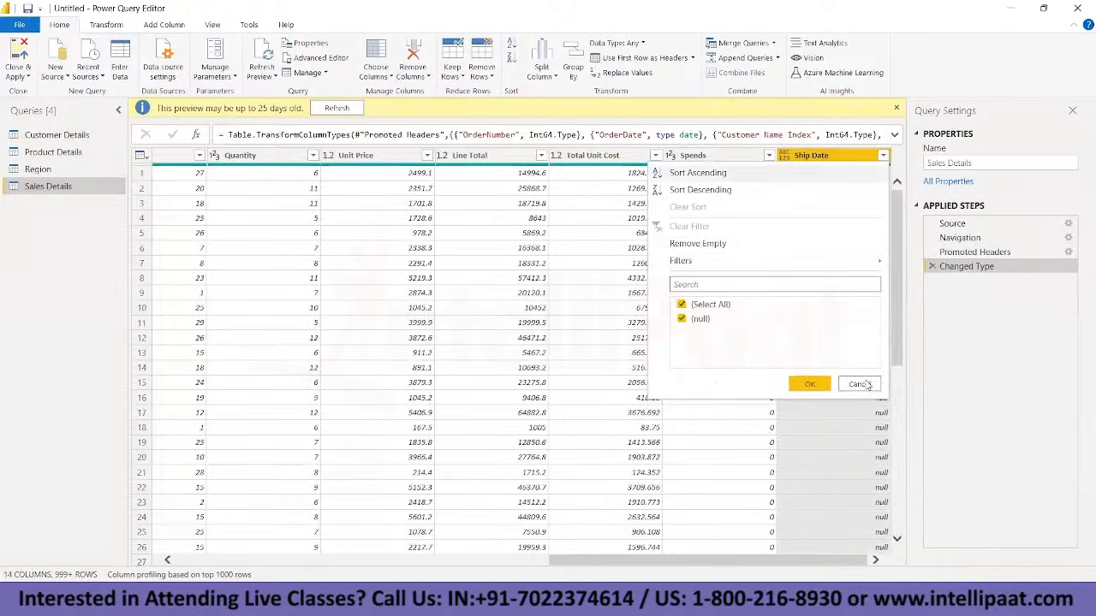
pyautogui.click(859, 385)
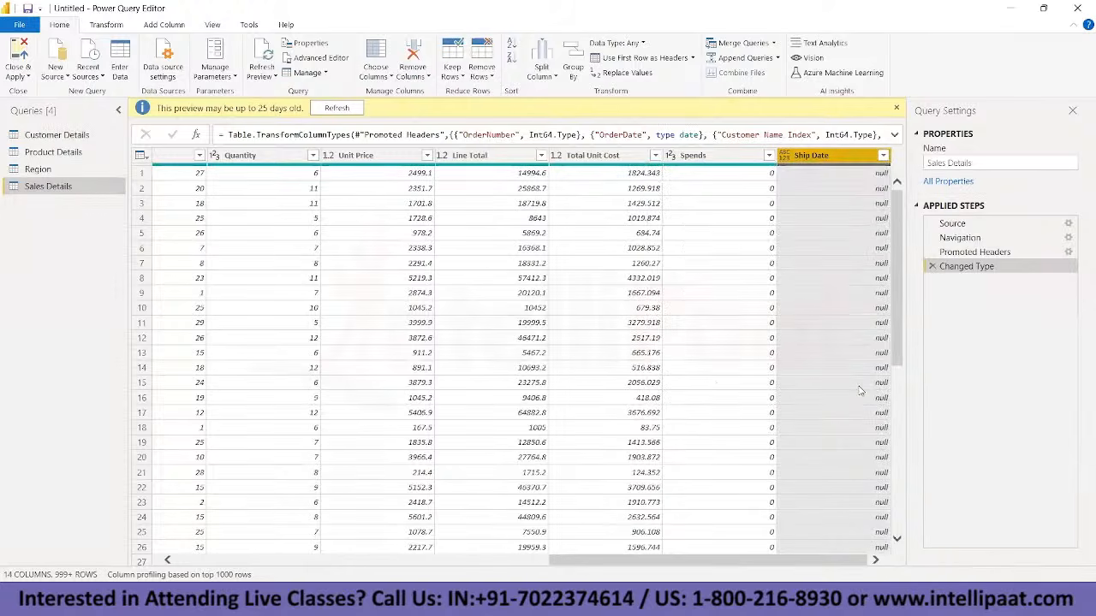
# Step: Remove the Ship Date column from Sales Details, and apply the changes while closing the Power Query Editor
pyautogui.rightClick(818, 158)
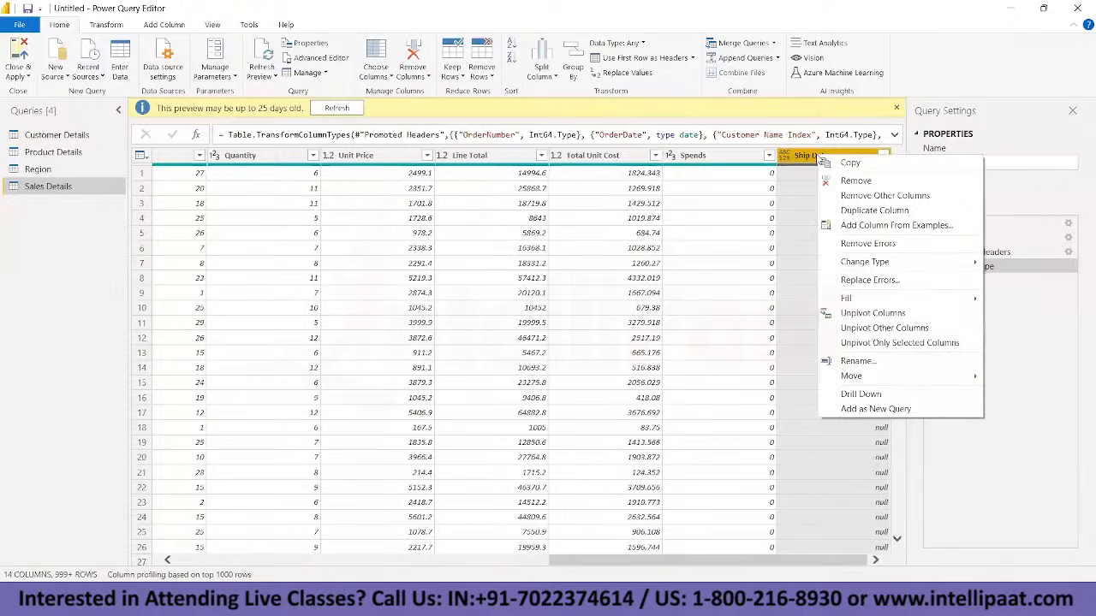
pyautogui.click(855, 181)
pyautogui.click(18, 76)
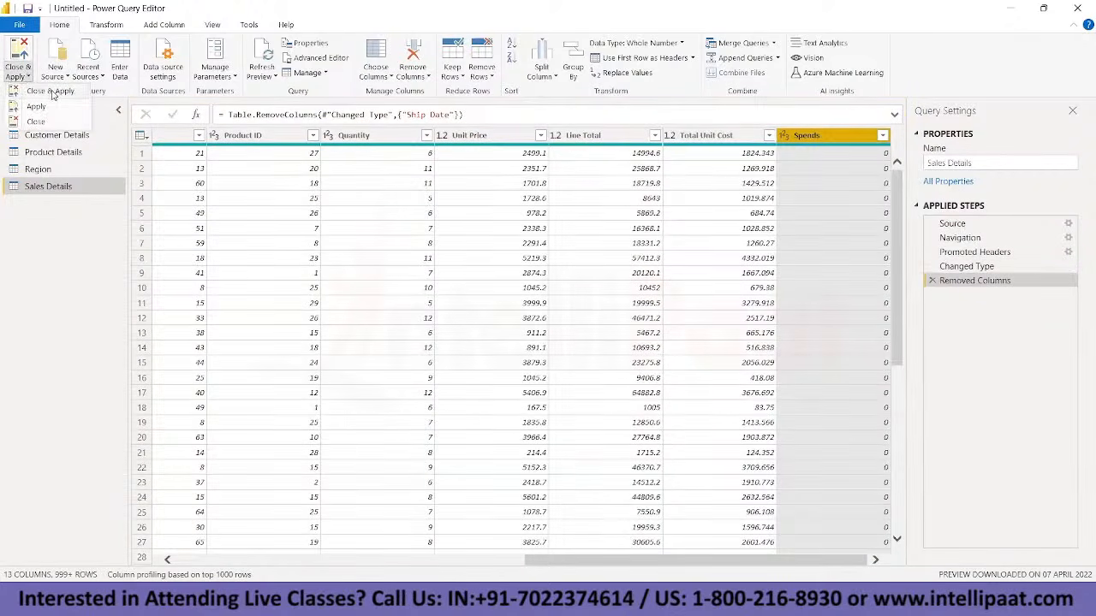
pyautogui.click(35, 121)
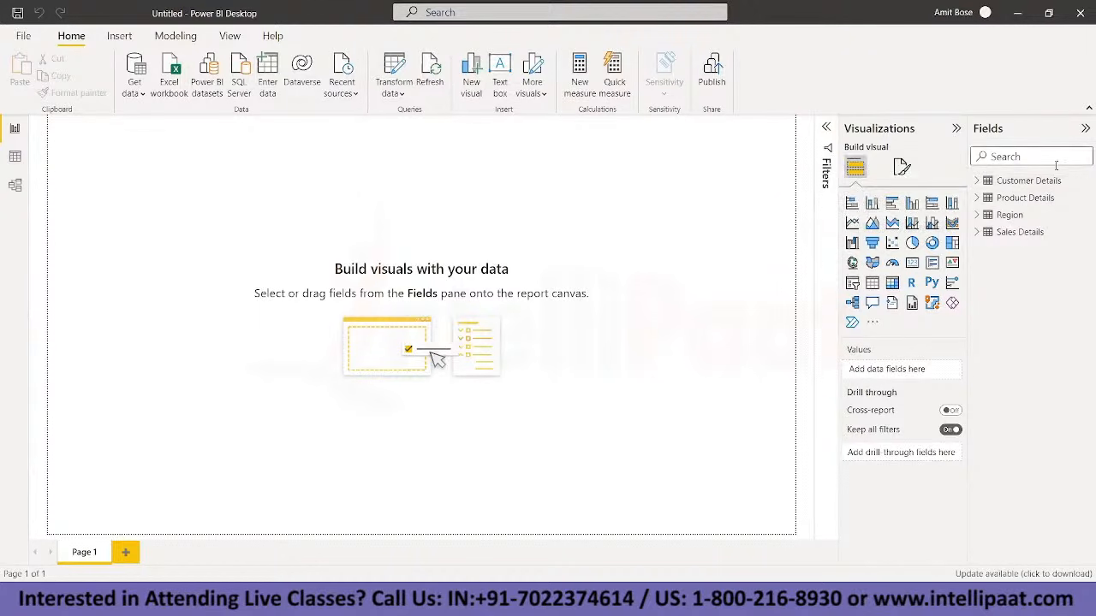
# Step: Expand the Product Details, Region and Sales Details tables to view their fields, and display the Customer Details data
pyautogui.click(977, 198)
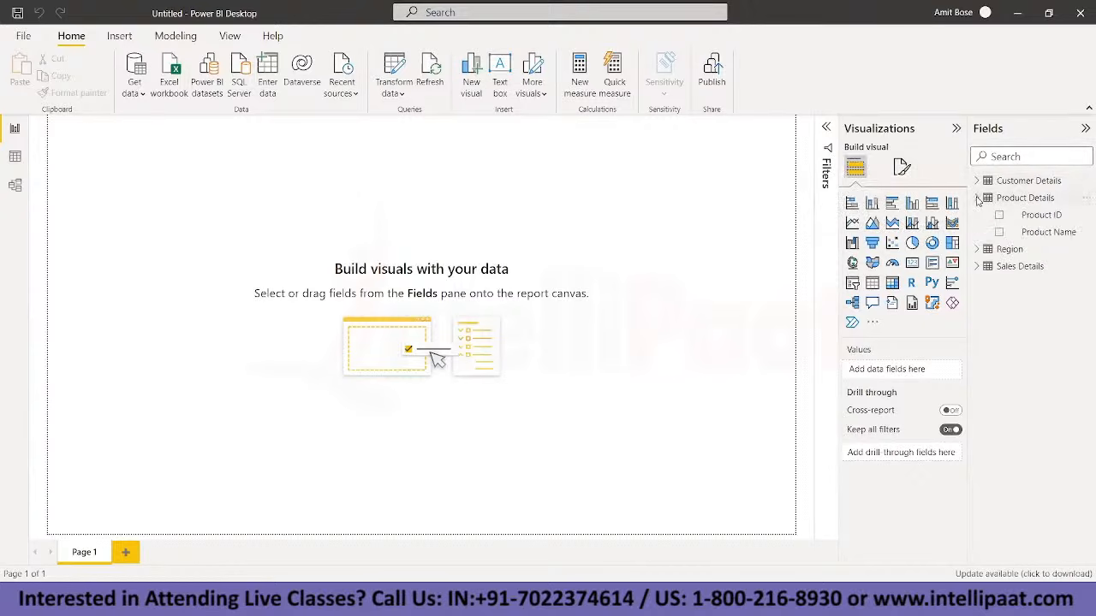
pyautogui.click(976, 250)
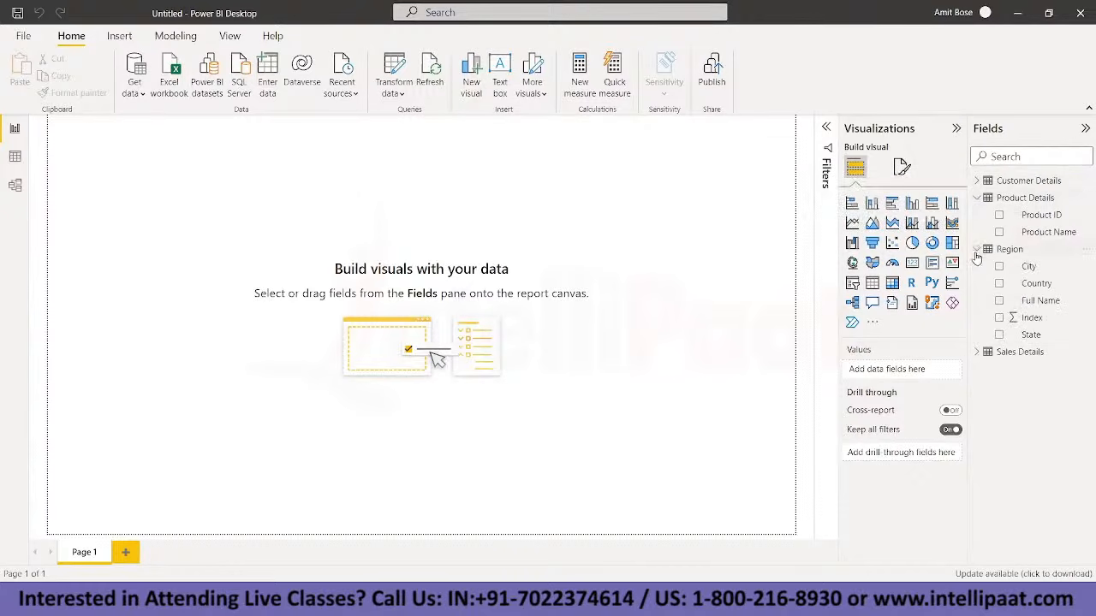
pyautogui.click(977, 353)
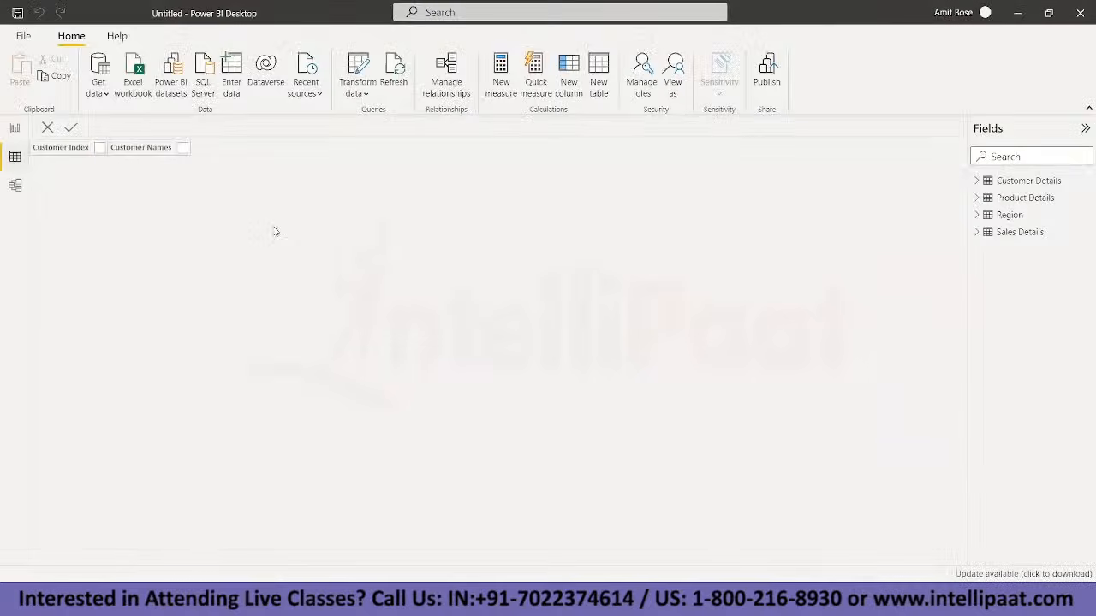
pyautogui.click(1027, 181)
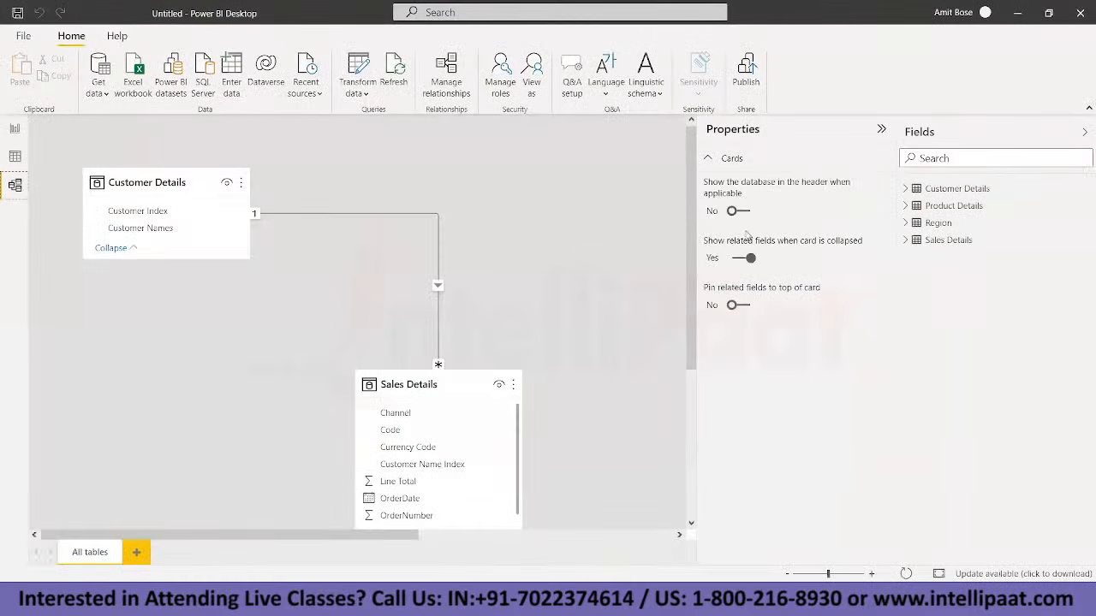
# Step: Collapse the Properties and Fields panes in the model diagram, and move the Sales Details card above Product Details
pyautogui.click(881, 131)
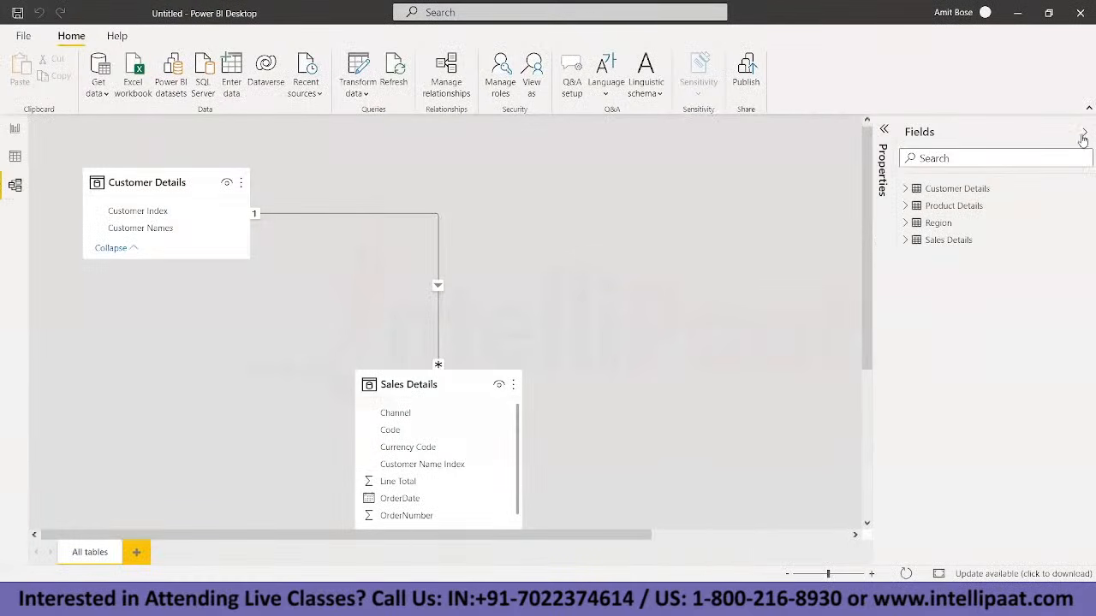
pyautogui.click(1083, 132)
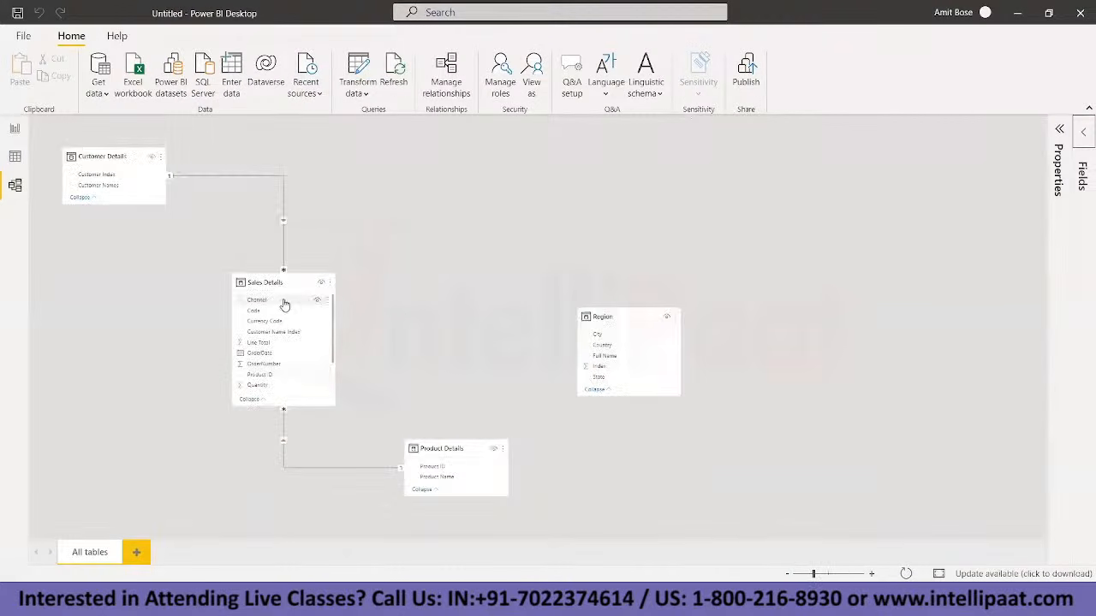
pyautogui.moveTo(279, 284); pyautogui.dragTo(464, 182)
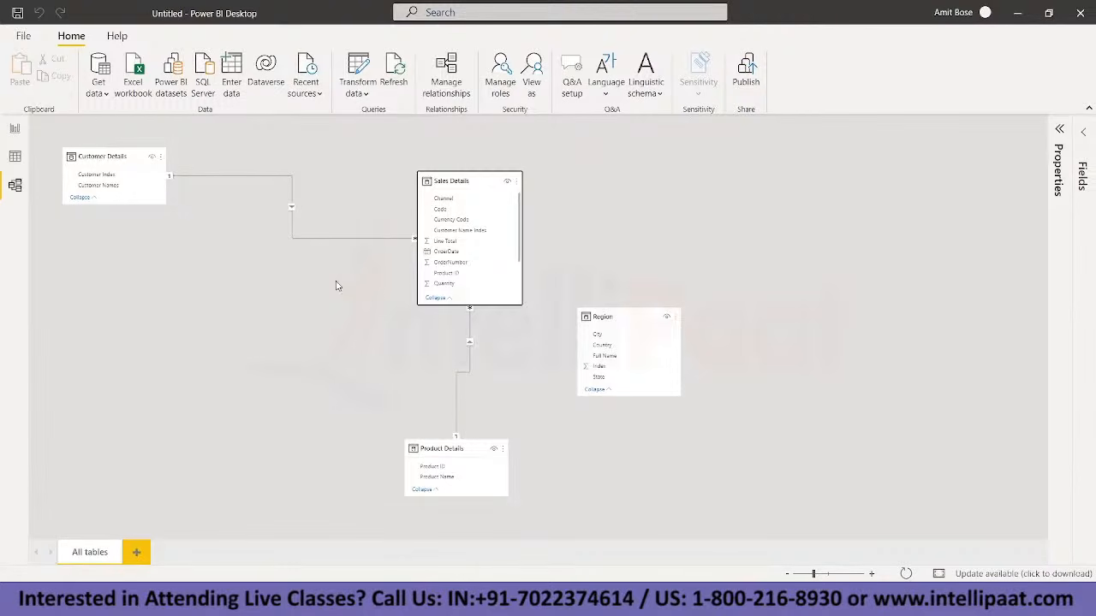
# Step: Delete the automatically detected relationships linking Sales Details to Customer Details and Product Details
pyautogui.rightClick(281, 181)
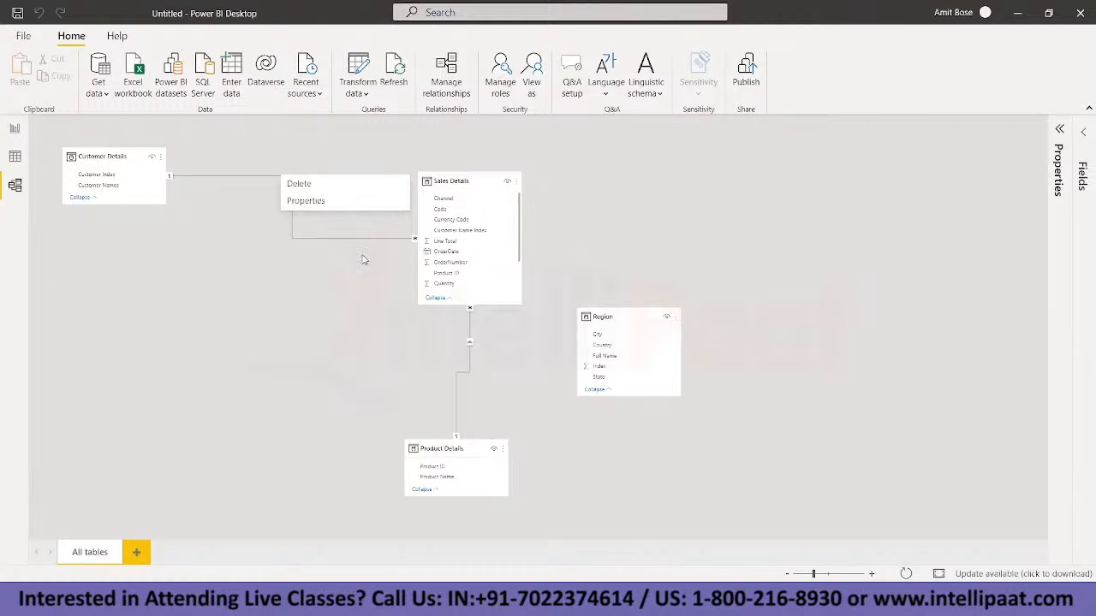
pyautogui.click(310, 187)
pyautogui.click(632, 330)
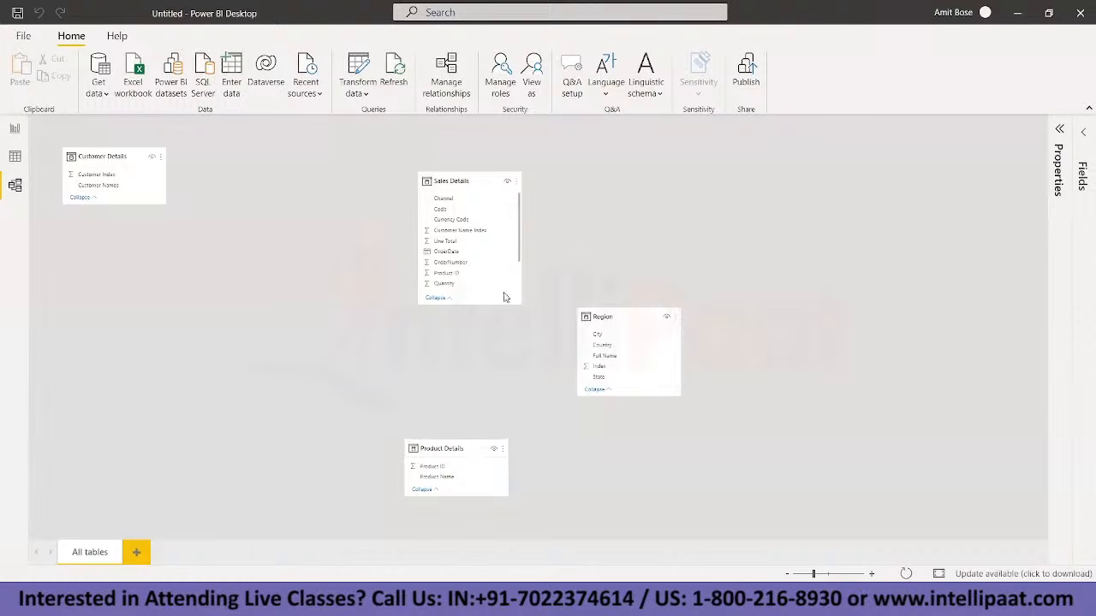
# Step: Line up the Customer Details, Product Details and Region cards in a row at matching height, and place Sales Details centrally below them
pyautogui.moveTo(468, 182); pyautogui.dragTo(229, 388)
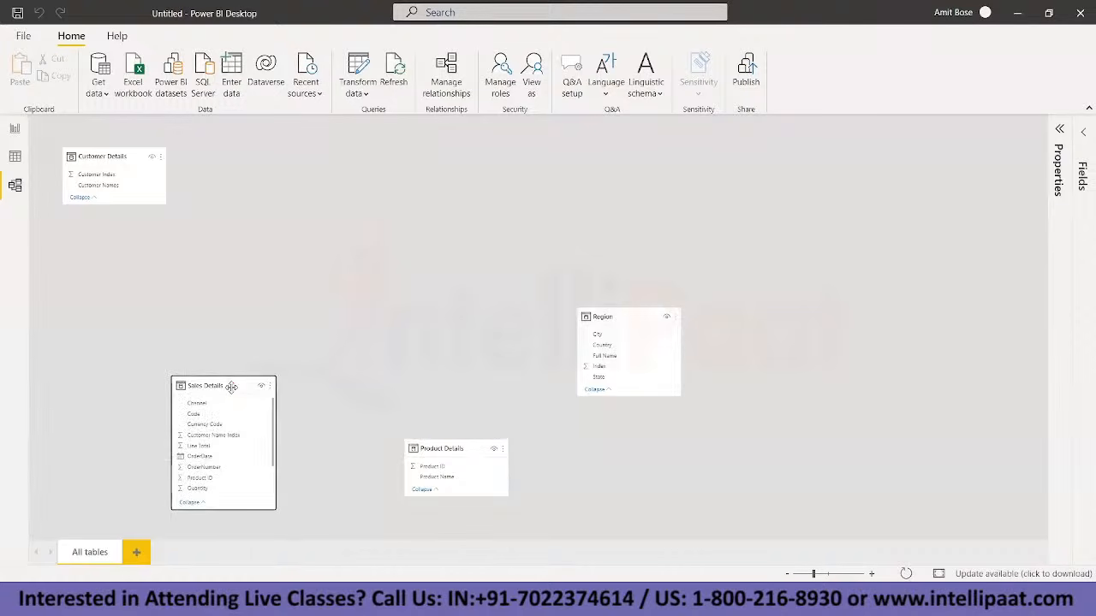
pyautogui.moveTo(103, 159); pyautogui.dragTo(288, 210)
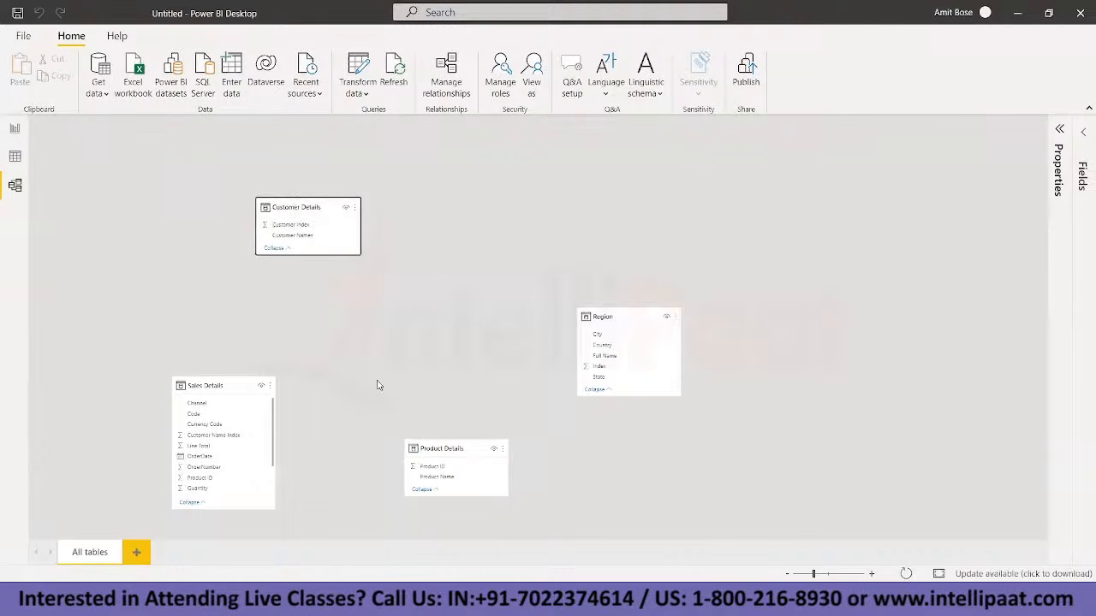
pyautogui.moveTo(443, 449); pyautogui.dragTo(428, 204)
pyautogui.click(622, 318)
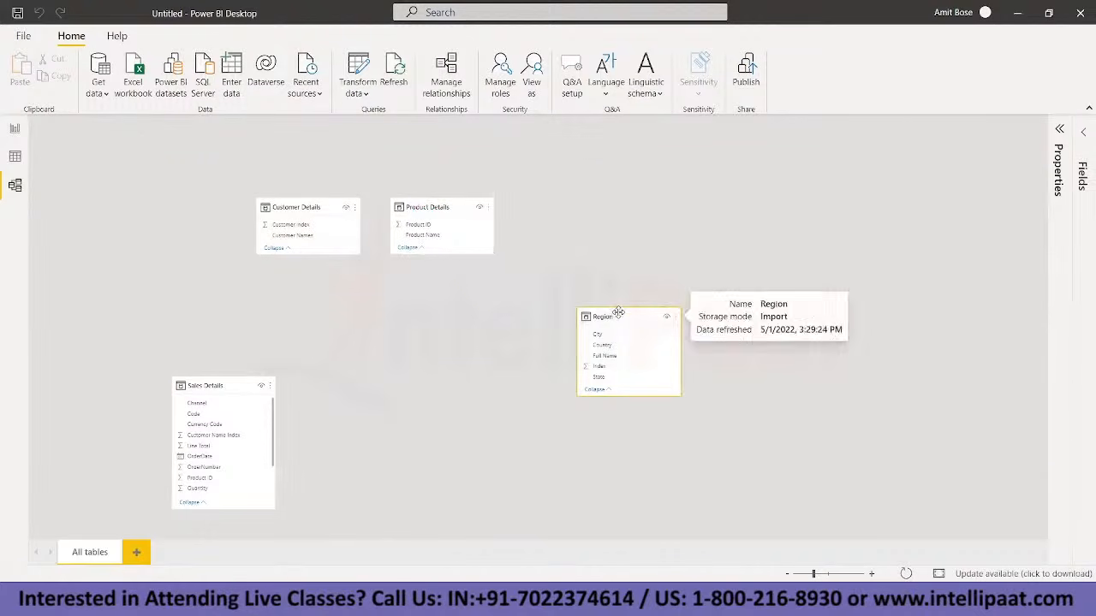
pyautogui.moveTo(615, 315); pyautogui.dragTo(573, 205)
pyautogui.moveTo(589, 286); pyautogui.dragTo(588, 255)
pyautogui.moveTo(214, 380); pyautogui.dragTo(435, 325)
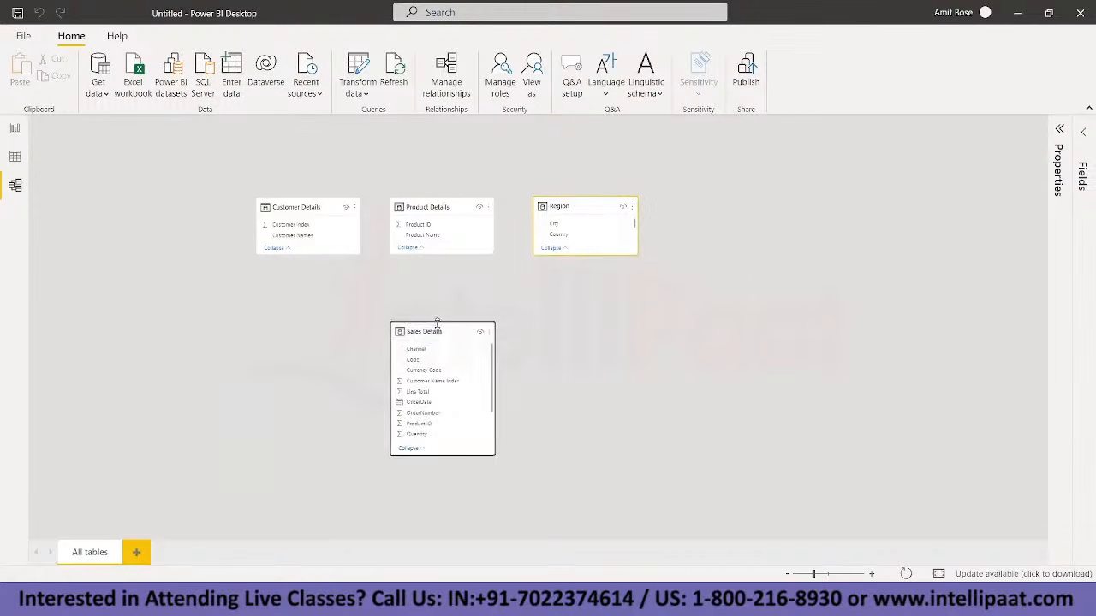
pyautogui.click(528, 325)
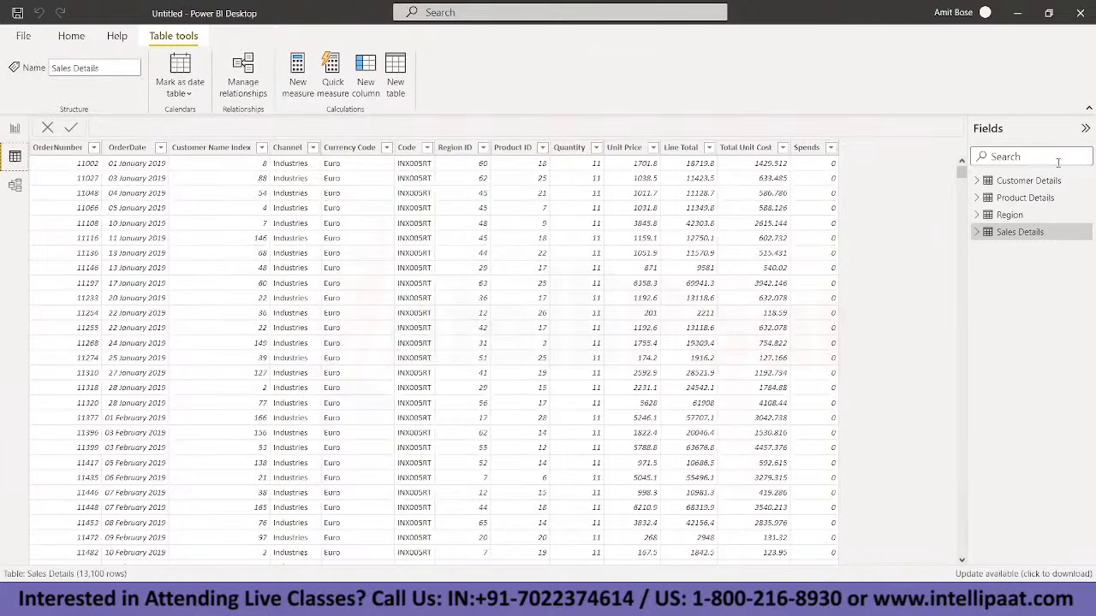
pyautogui.moveTo(1046, 186)
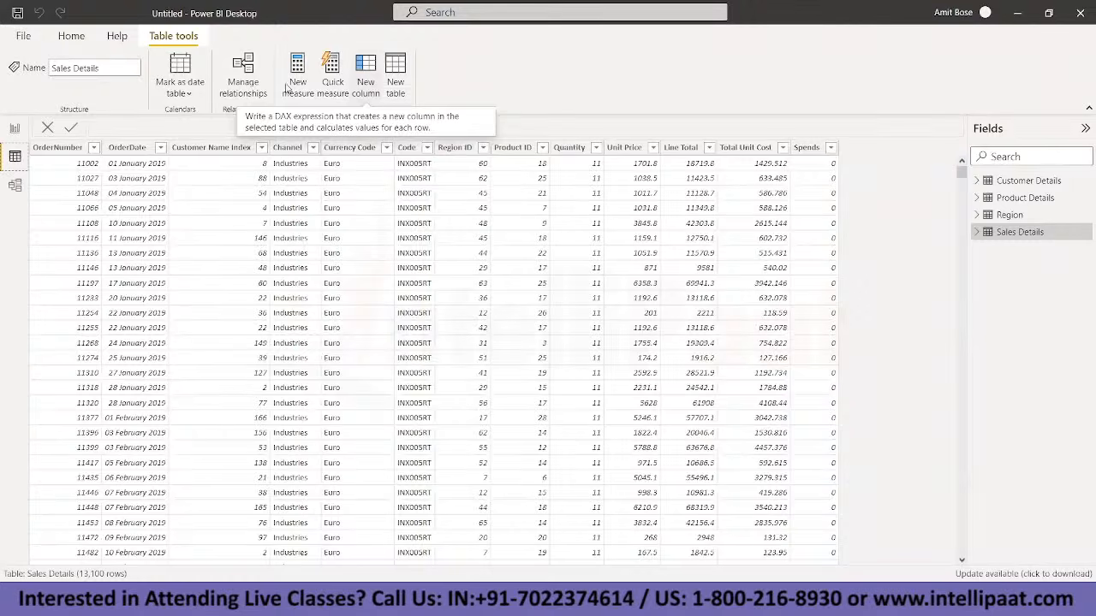
pyautogui.click(16, 185)
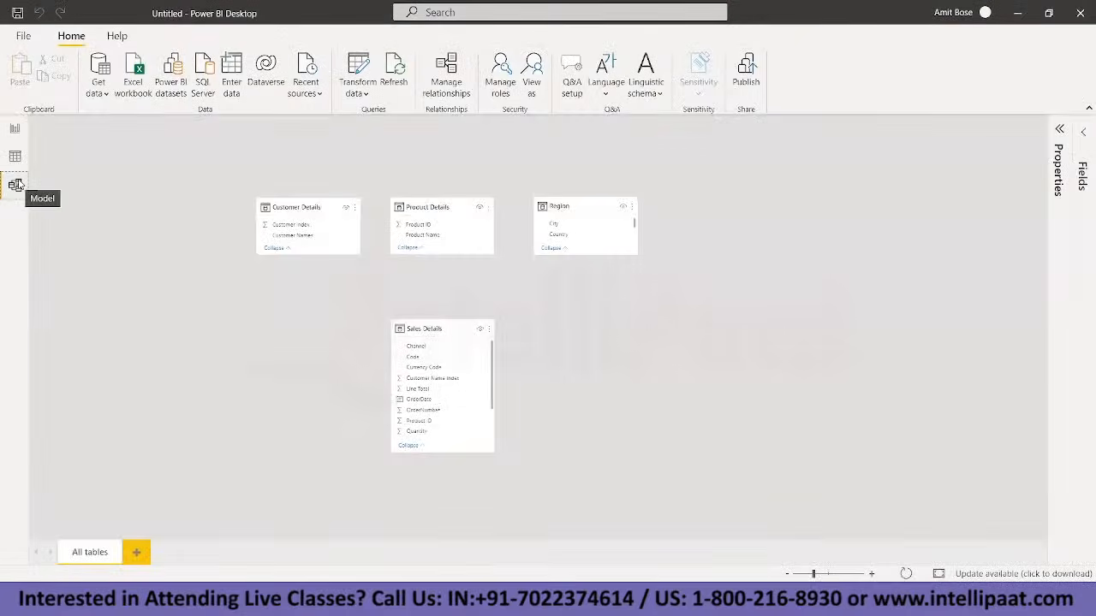
pyautogui.click(16, 158)
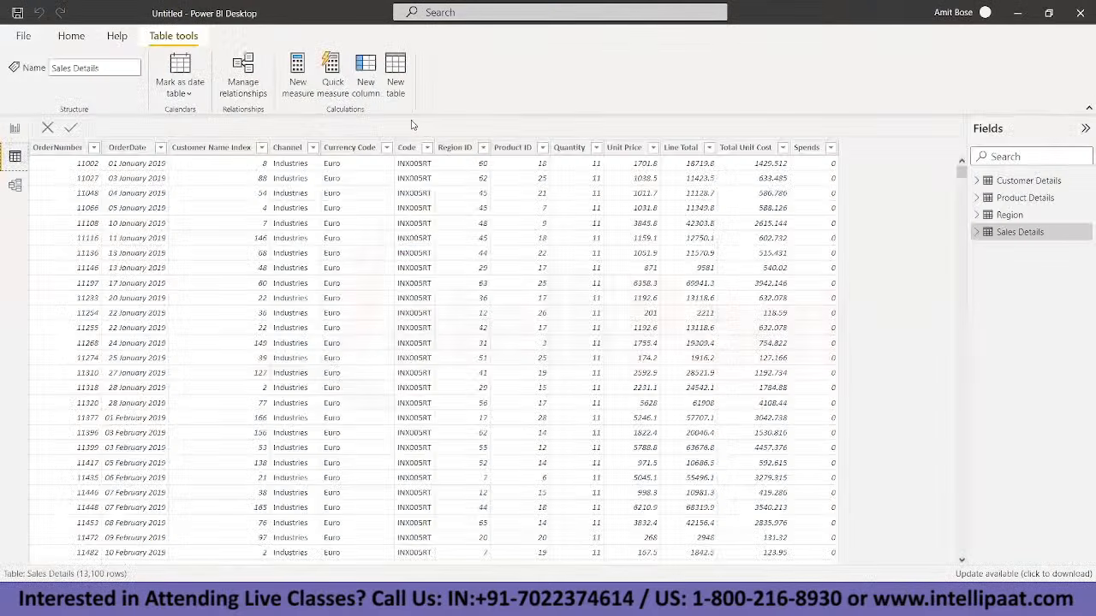
# Step: Start a new calculated table and name it Dim_Date in its formula
pyautogui.click(395, 73)
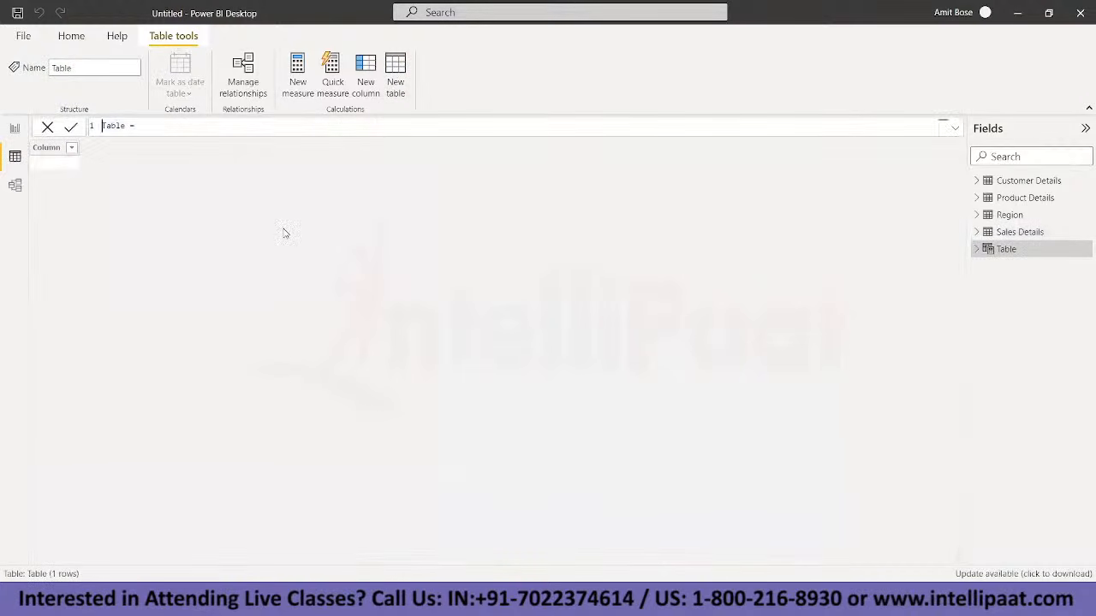
pyautogui.tripleClick(165, 121)
pyautogui.write('Dim_date')
pyautogui.press('BackSpace')
pyautogui.press('BackSpace')
pyautogui.press('BackSpace')
pyautogui.press('BackSpace')
pyautogui.write('Date')
pyautogui.write('CALCULATETABLE(')
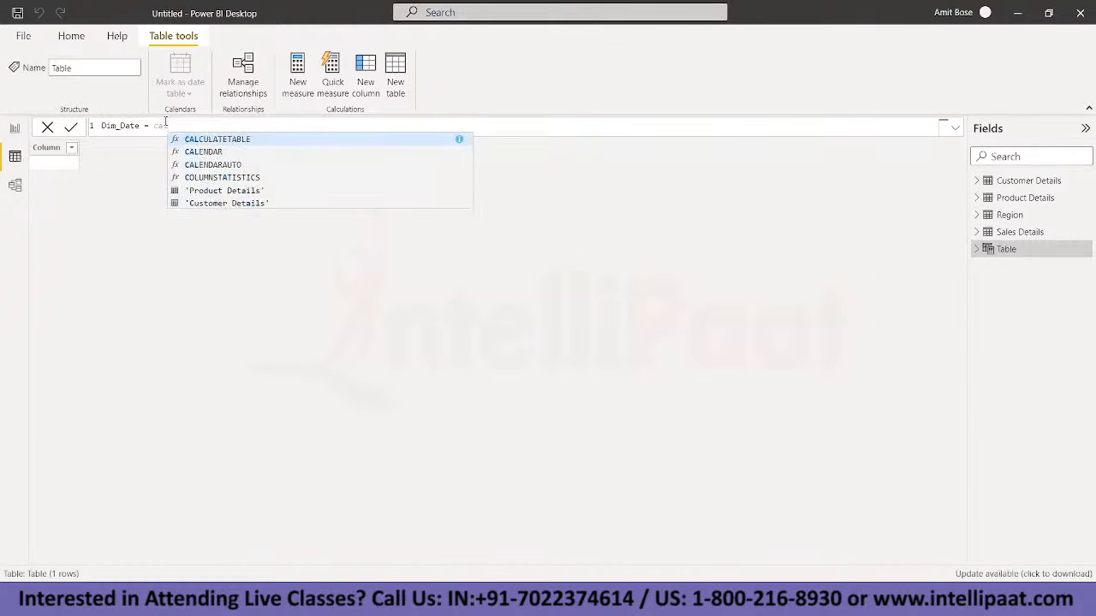
pyautogui.press('Tab')
pyautogui.press('BackSpace')
pyautogui.press('BackSpace')
pyautogui.press('BackSpace')
pyautogui.press('BackSpace')
pyautogui.press('BackSpace')
pyautogui.press('BackSpace')
pyautogui.press('BackSpace')
pyautogui.press('BackSpace')
pyautogui.press('BackSpace')
pyautogui.press('BackSpace')
pyautogui.press('BackSpace')
pyautogui.press('BackSpace')
pyautogui.press('BackSpace')
pyautogui.press('BackSpace')
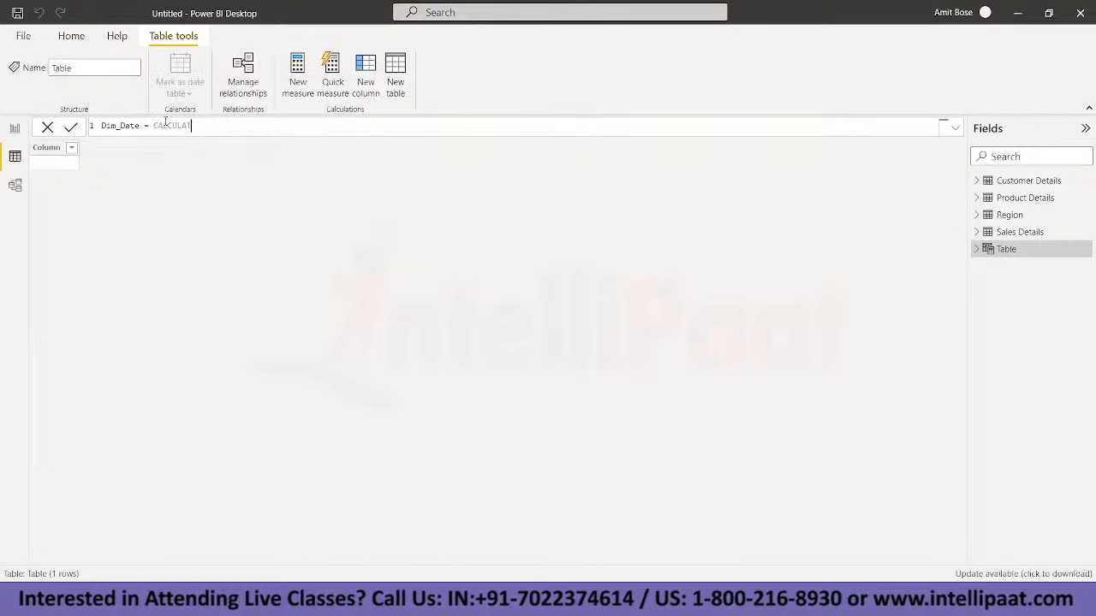
pyautogui.press('BackSpace')
# Step: Define the Dim_Date table with the formula CALENDARAUTO() and commit it
pyautogui.write('ca')
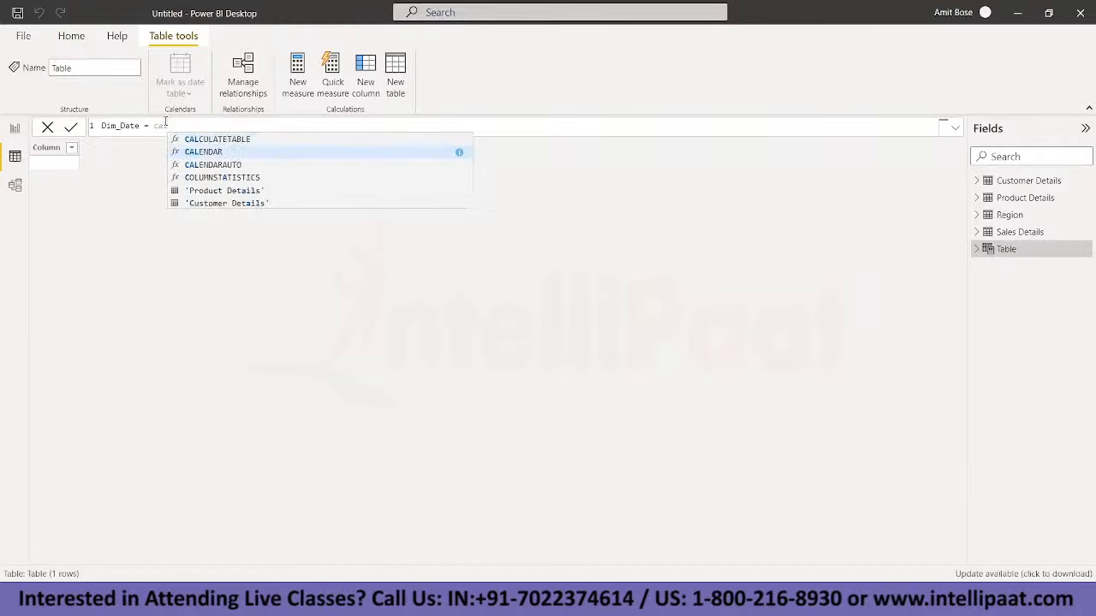
pyautogui.press('Down')
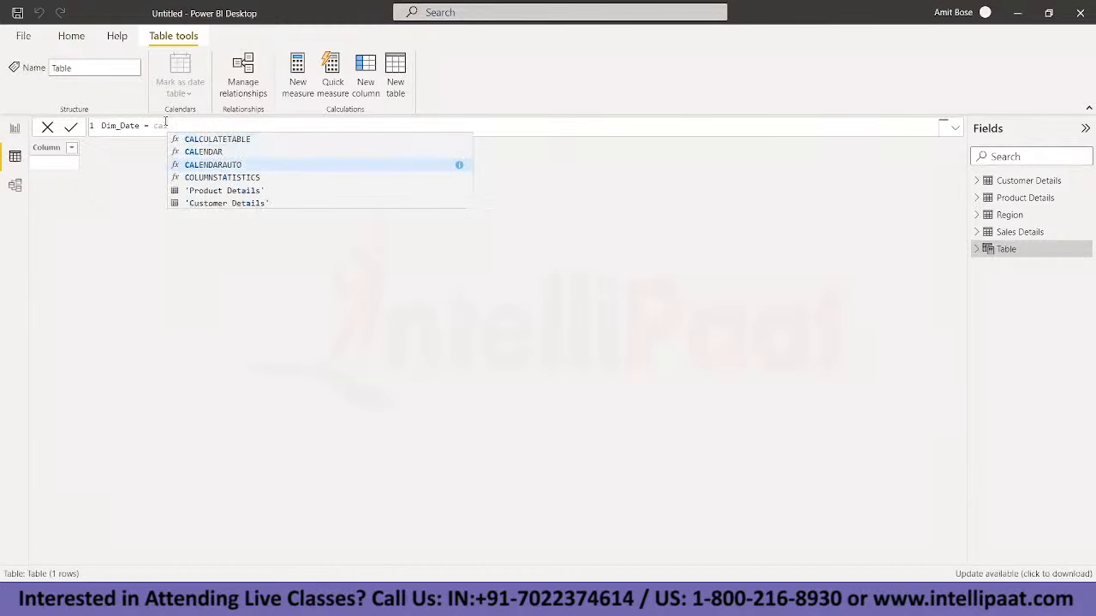
pyautogui.press('Tab')
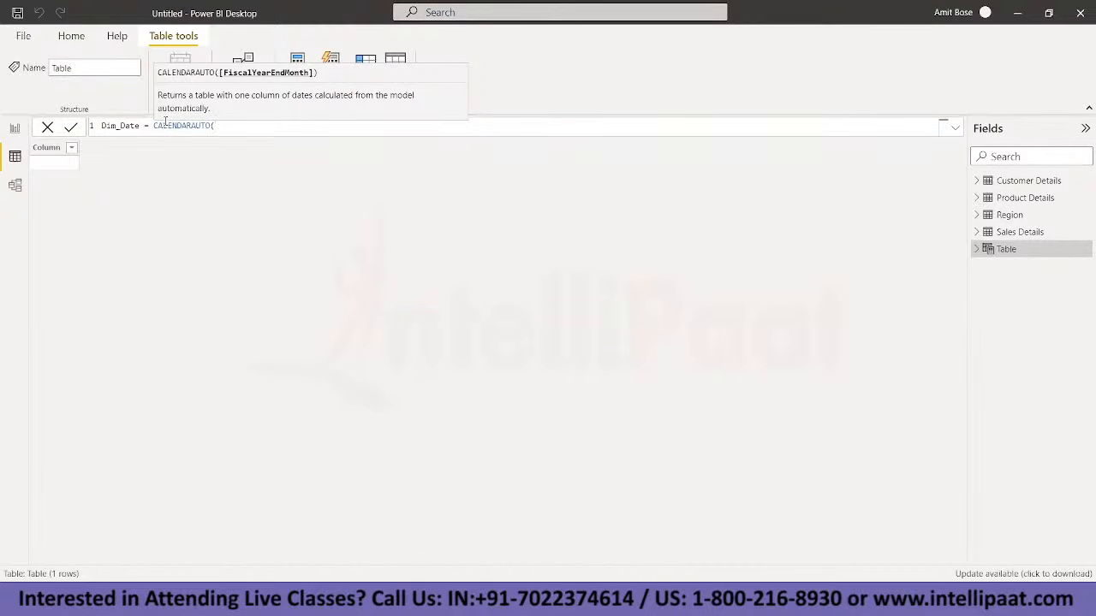
pyautogui.write(')')
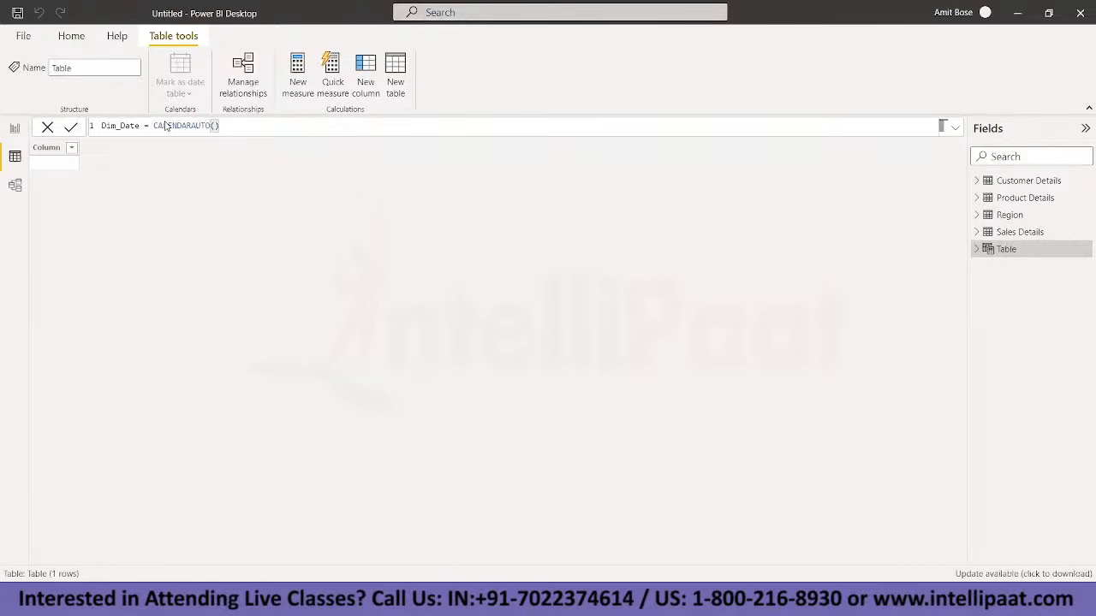
pyautogui.press('Return')
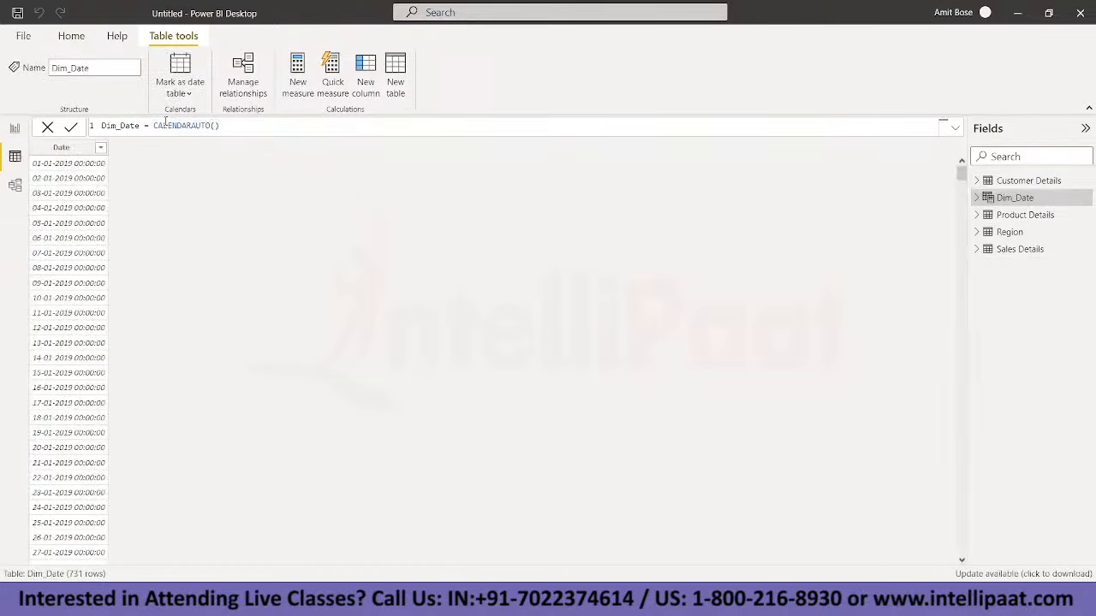
# Step: Check the first and last dates in the Dim_Date table's Date column
pyautogui.click(100, 147)
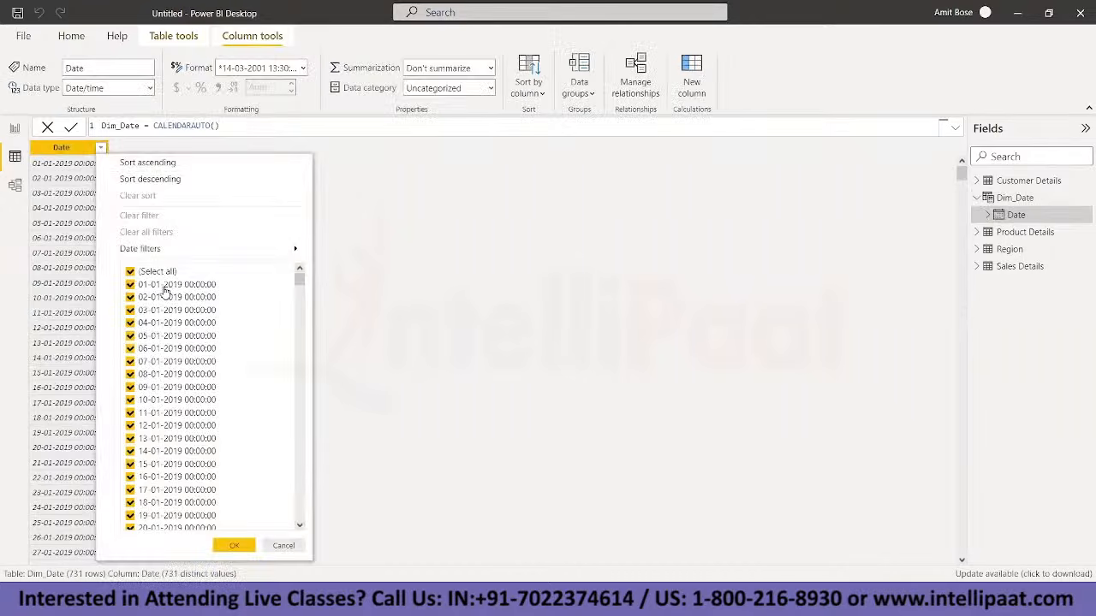
pyautogui.scroll(-20, 165, 291)
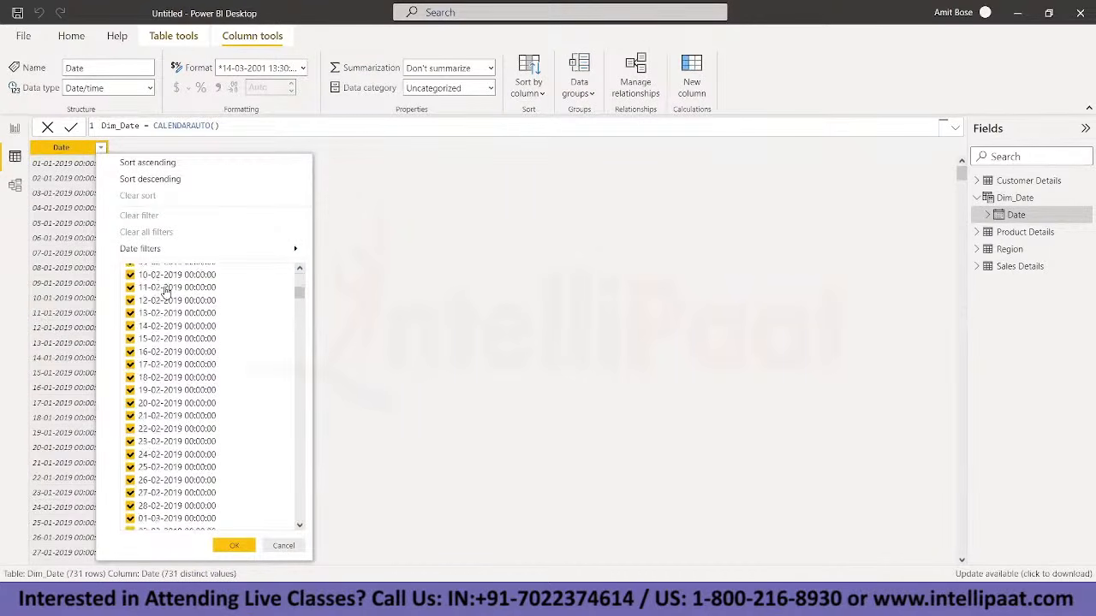
pyautogui.scroll(-20, 165, 291)
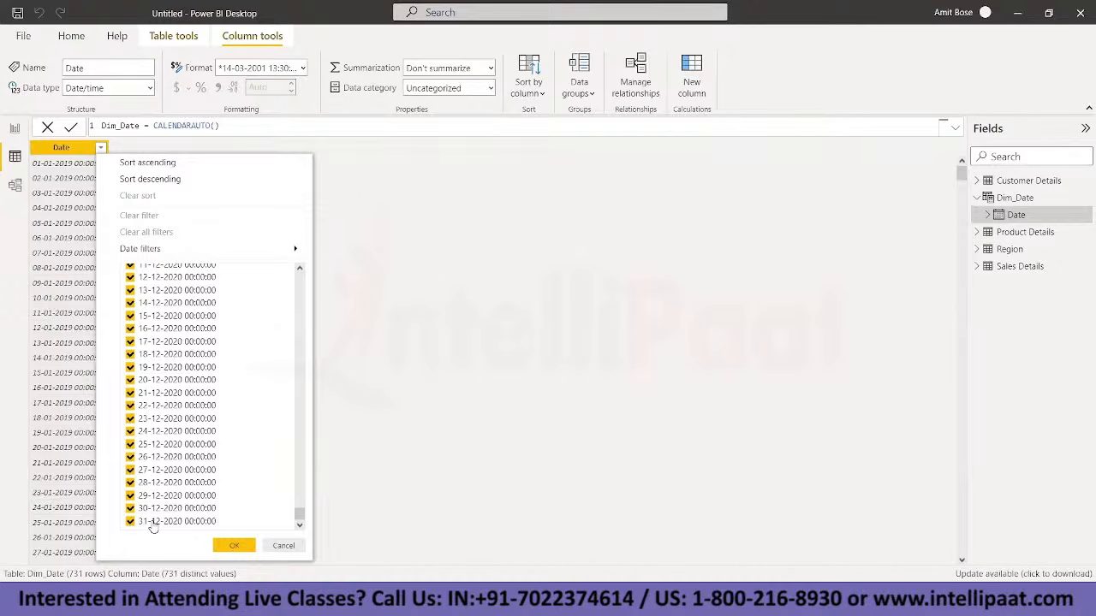
pyautogui.click(378, 509)
# Step: Replace the Dim_Date expression with CALENDAR, using MIN('Sales Details'[OrderDate]) as its start date
pyautogui.moveTo(232, 125); pyautogui.dragTo(155, 125)
pyautogui.write('CALENDAR(')
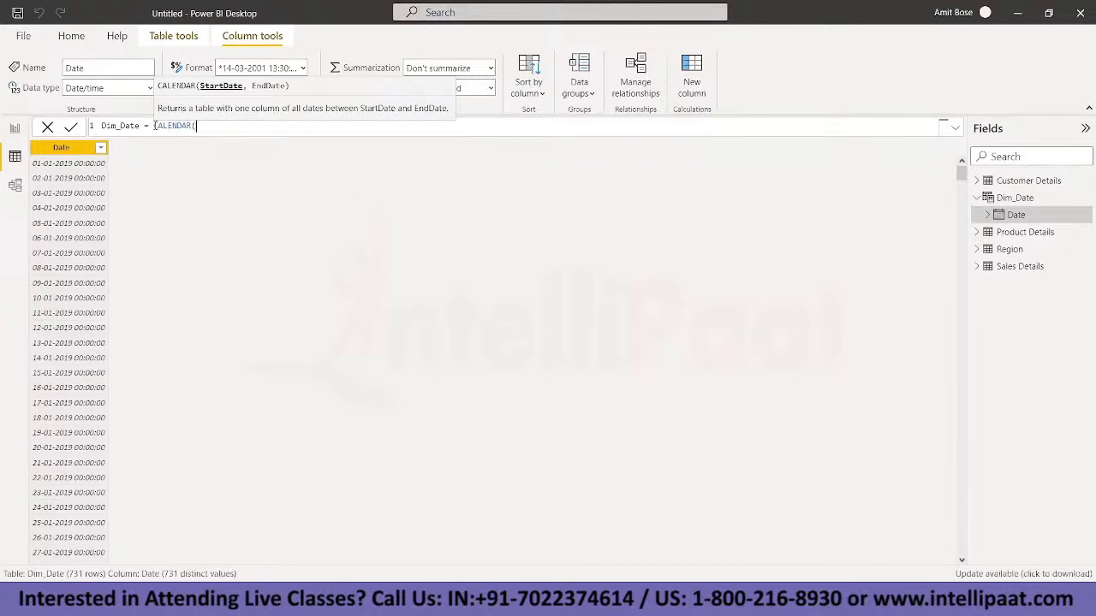
pyautogui.write('MIN(')
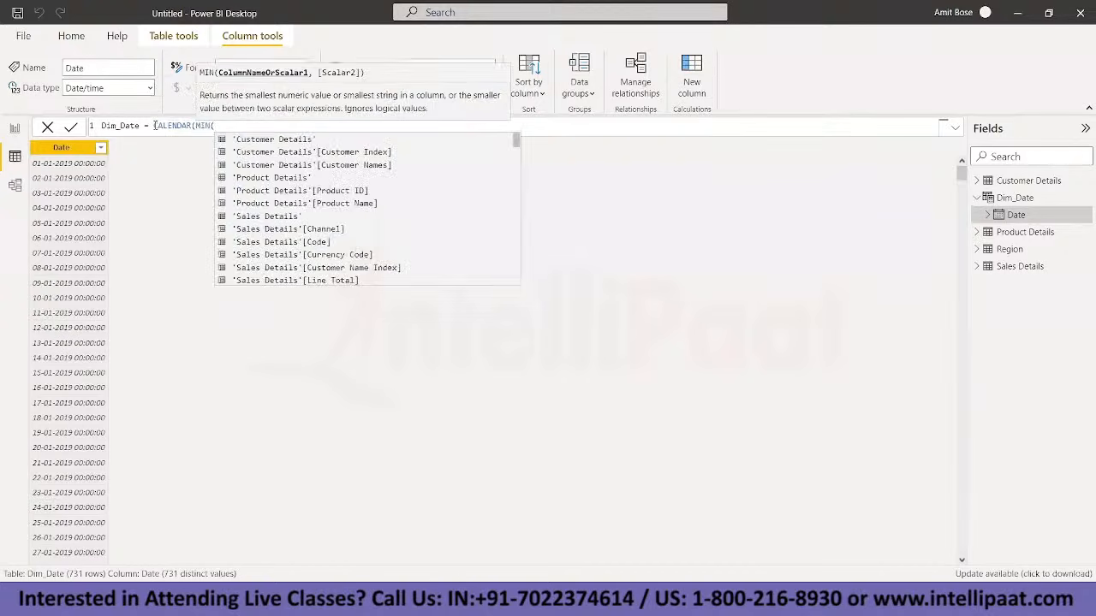
pyautogui.write('sale')
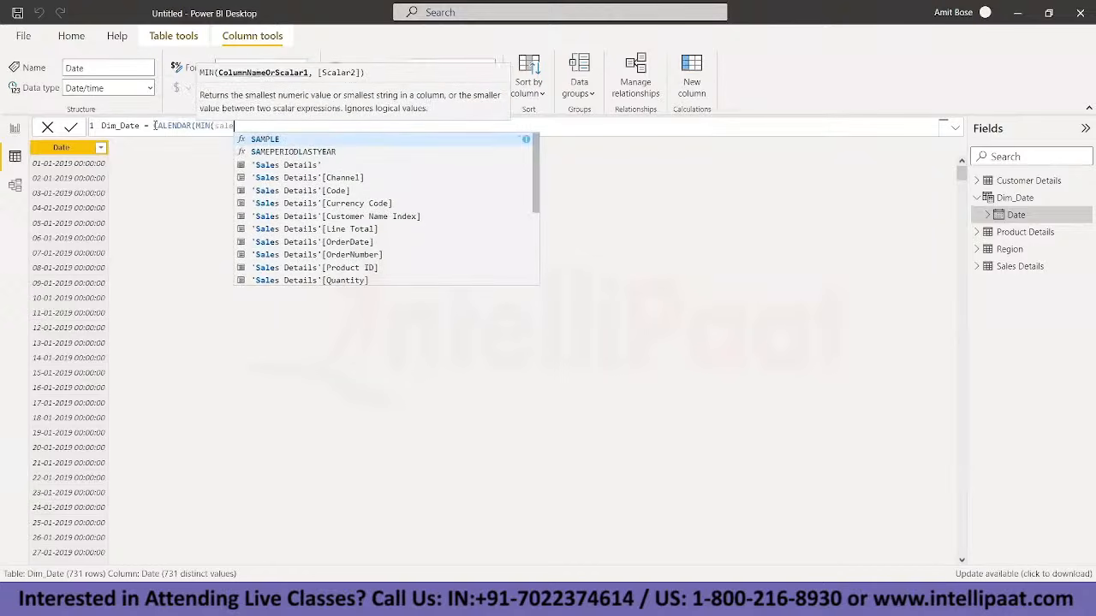
pyautogui.press('Down')
pyautogui.press('Down')
pyautogui.press('Down')
pyautogui.press('Down')
pyautogui.press('Down')
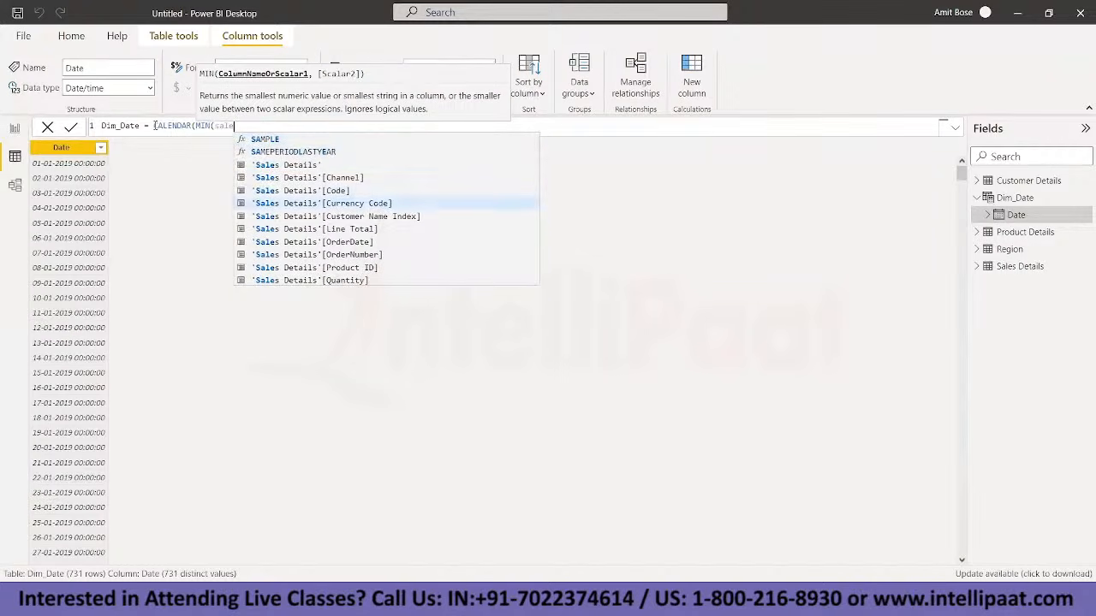
pyautogui.press('Down')
pyautogui.press('Down')
pyautogui.press('Tab')
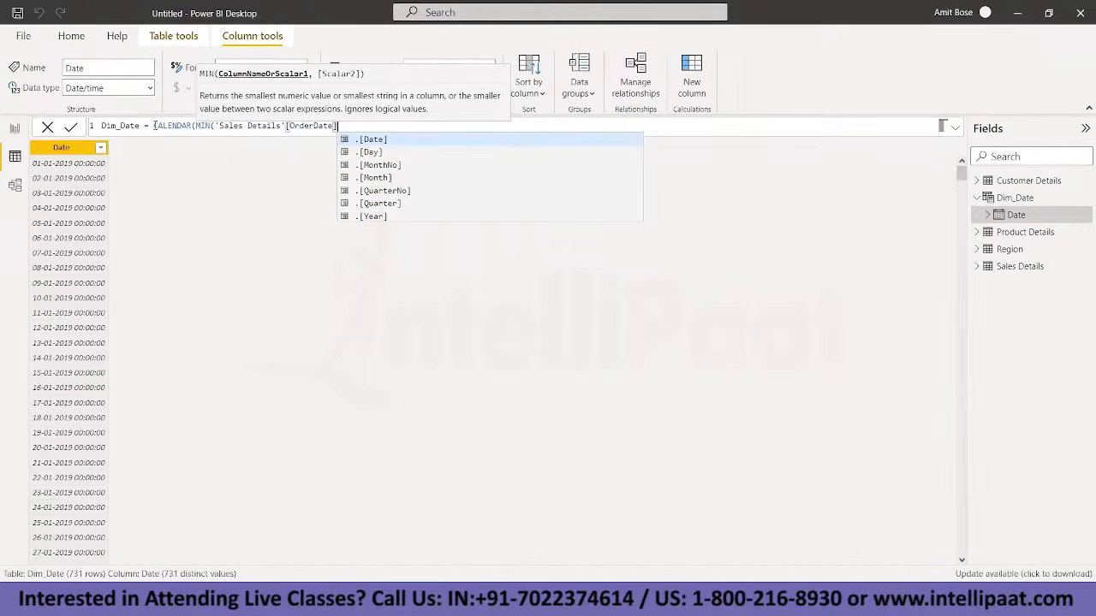
pyautogui.write(')')
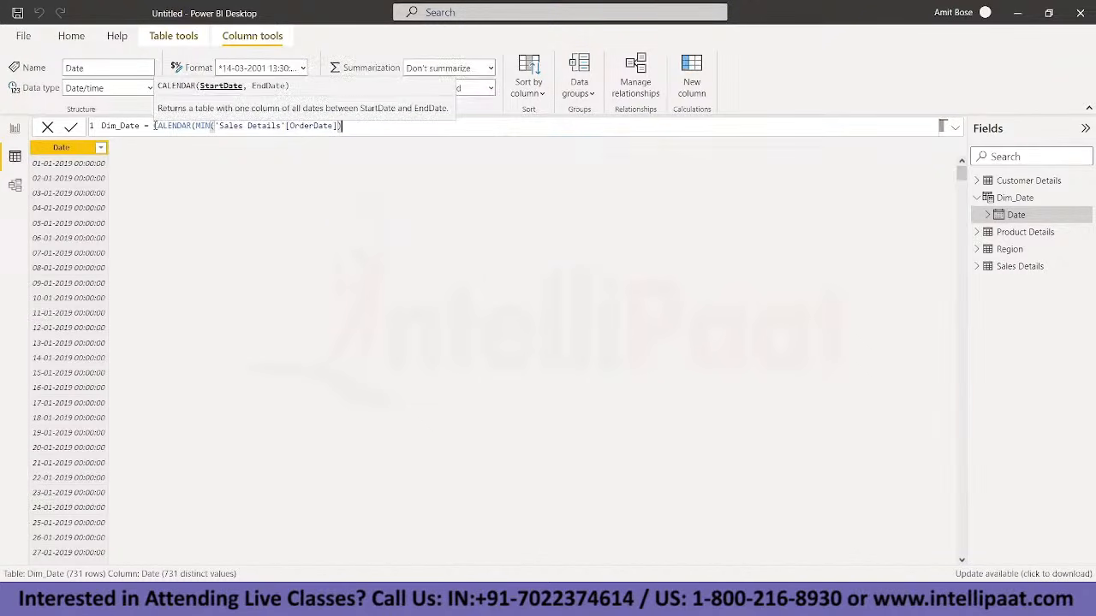
pyautogui.write(',')
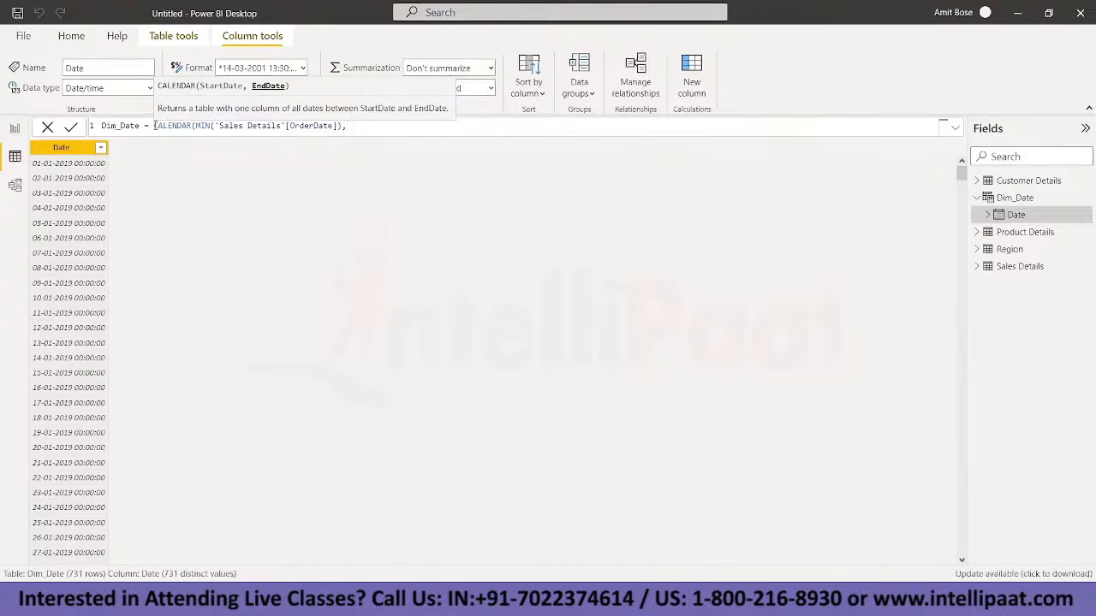
# Step: Set the CALENDAR end date to MAX('Sales Details'[OrderDate]), close the expression and commit the Dim_Date formula
pyautogui.write('MAX(')
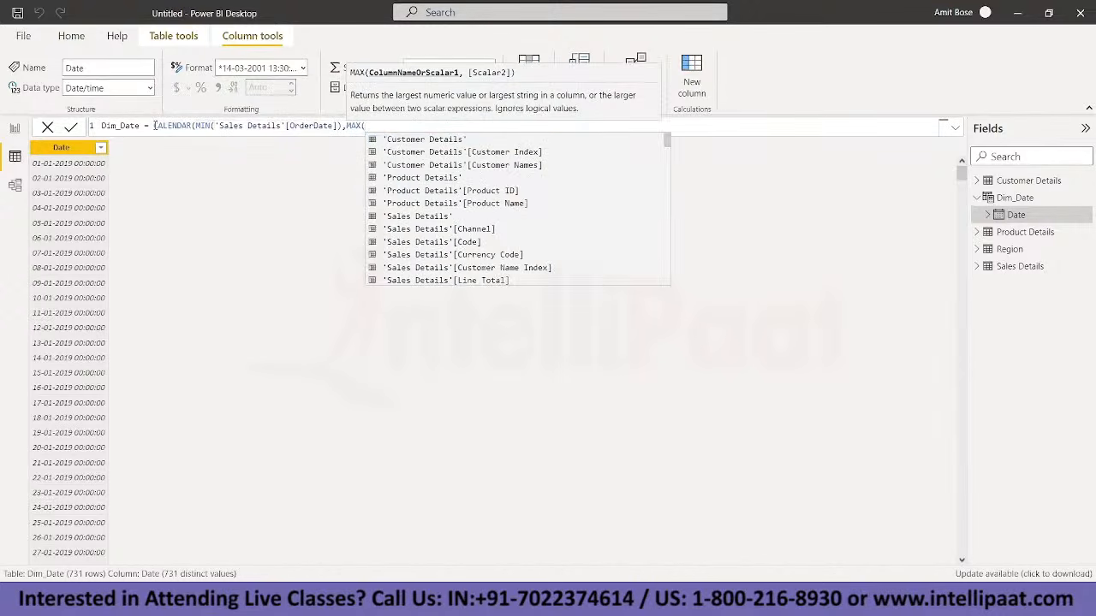
pyautogui.write('a')
pyautogui.press('BackSpace')
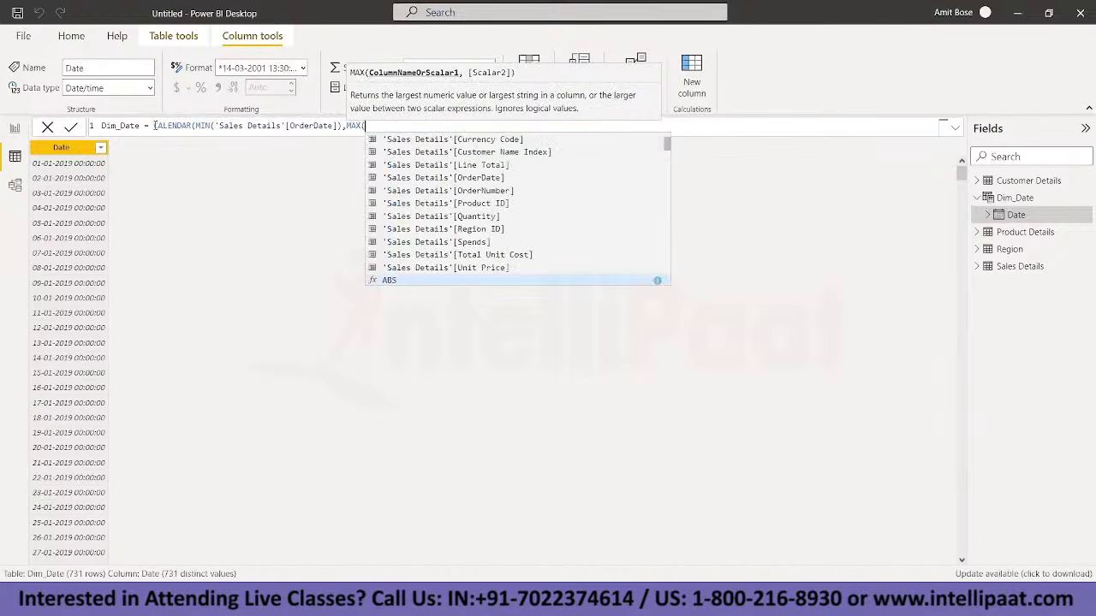
pyautogui.write('sale')
pyautogui.press('Down')
pyautogui.press('Down')
pyautogui.press('Down')
pyautogui.press('Down')
pyautogui.press('Down')
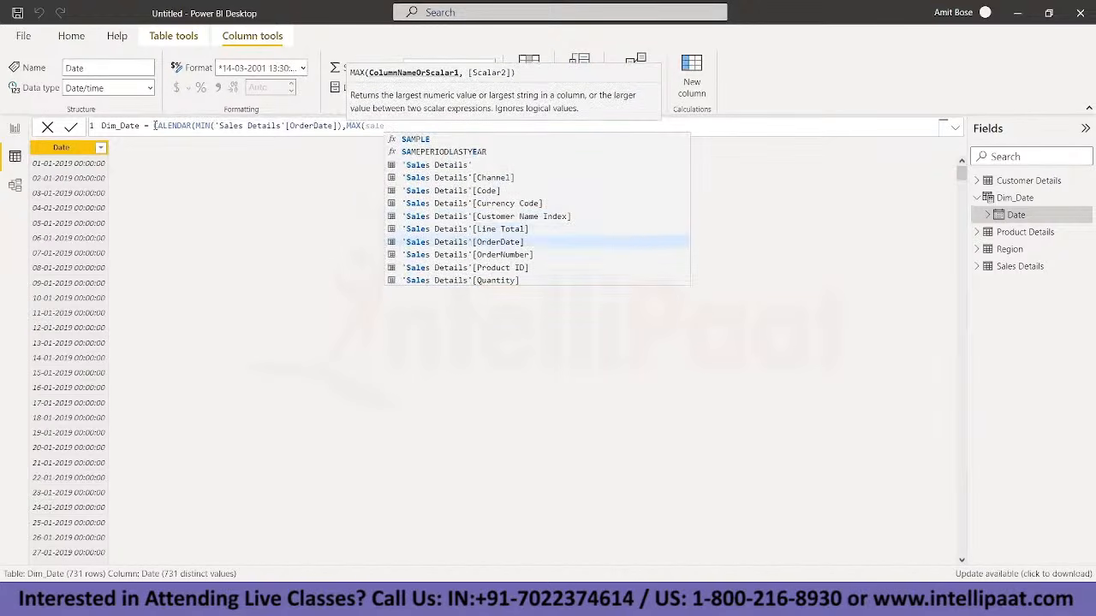
pyautogui.press('Tab')
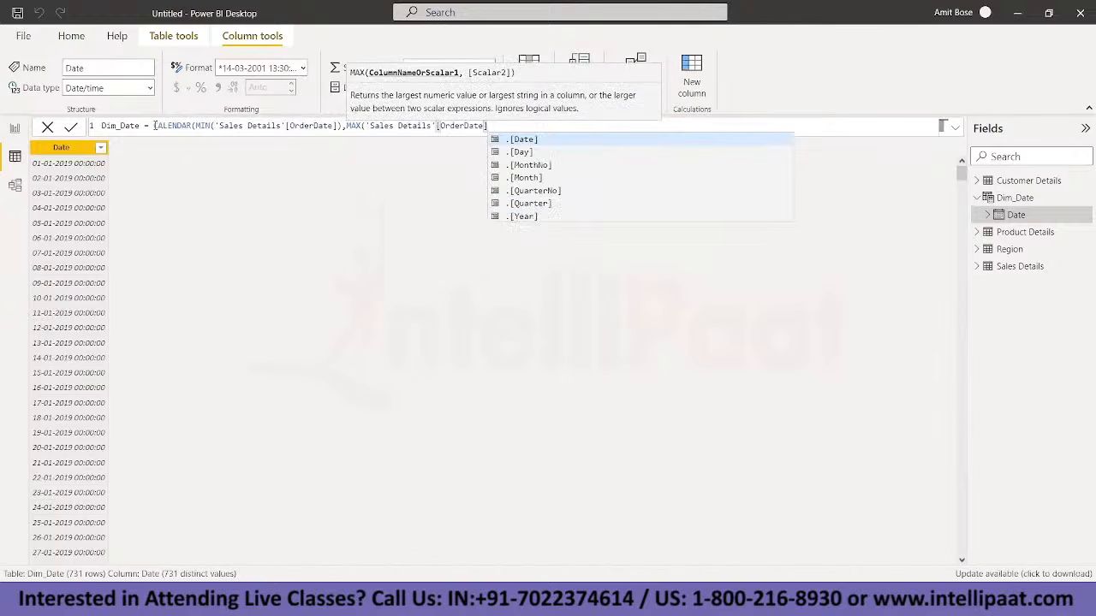
pyautogui.write(')')
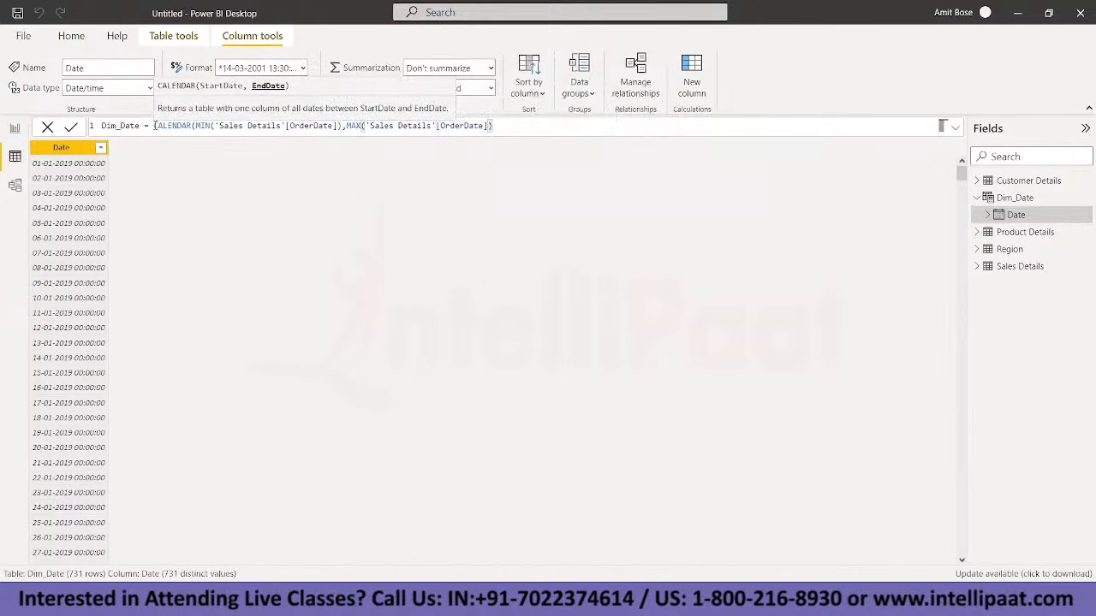
pyautogui.write(')')
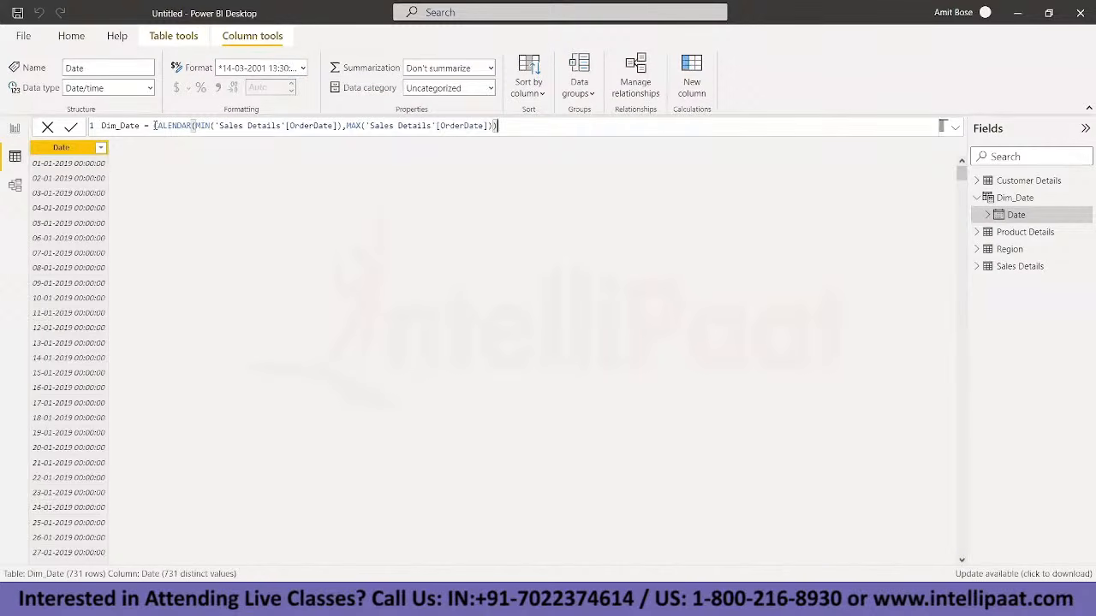
pyautogui.press('Return')
# Step: Check the range of OrderDate values in the Sales Details table without filtering them
pyautogui.click(1015, 267)
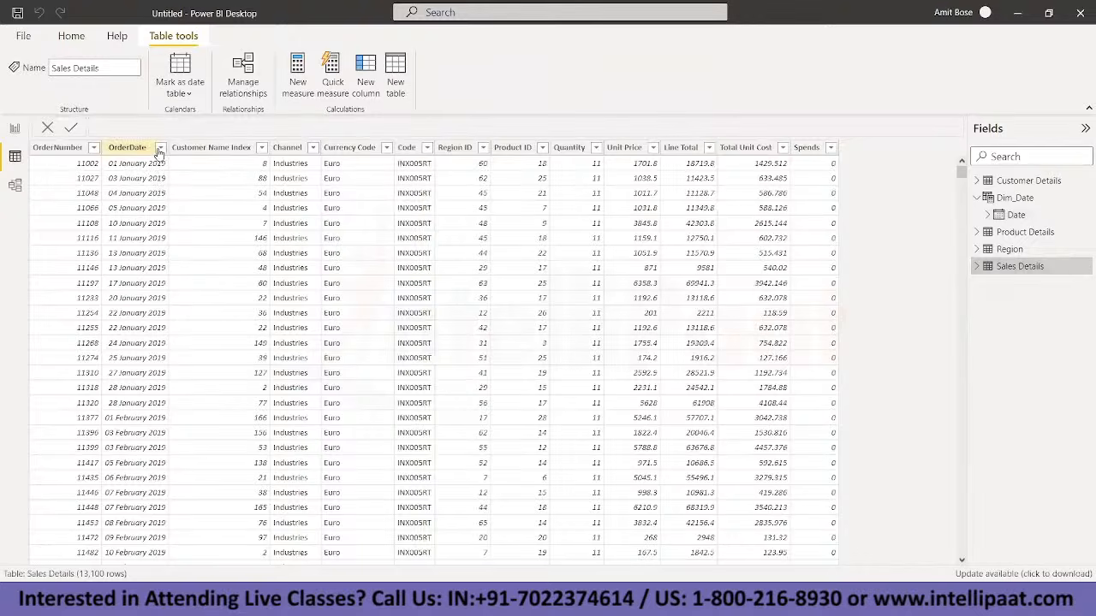
pyautogui.click(157, 148)
pyautogui.click(160, 148)
pyautogui.scroll(-15, 218, 385)
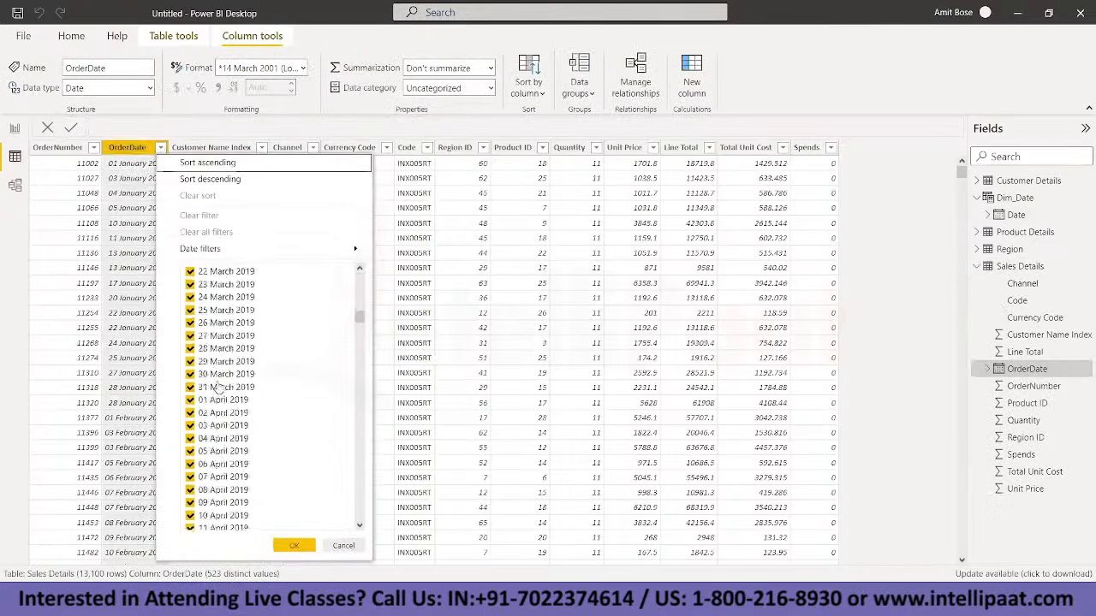
pyautogui.scroll(-20, 217, 385)
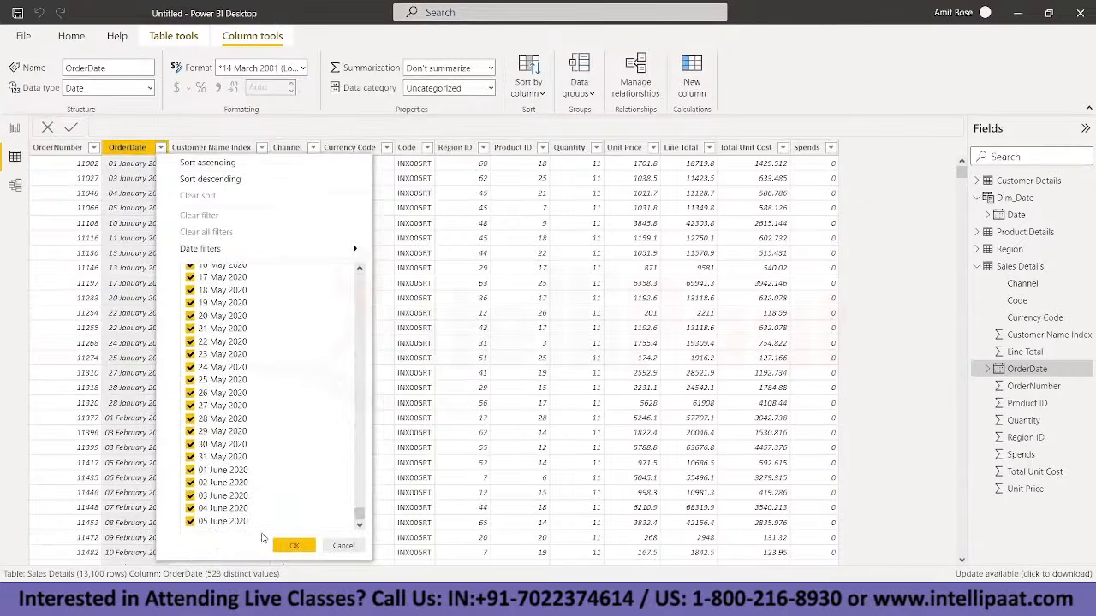
pyautogui.click(296, 547)
pyautogui.click(1035, 317)
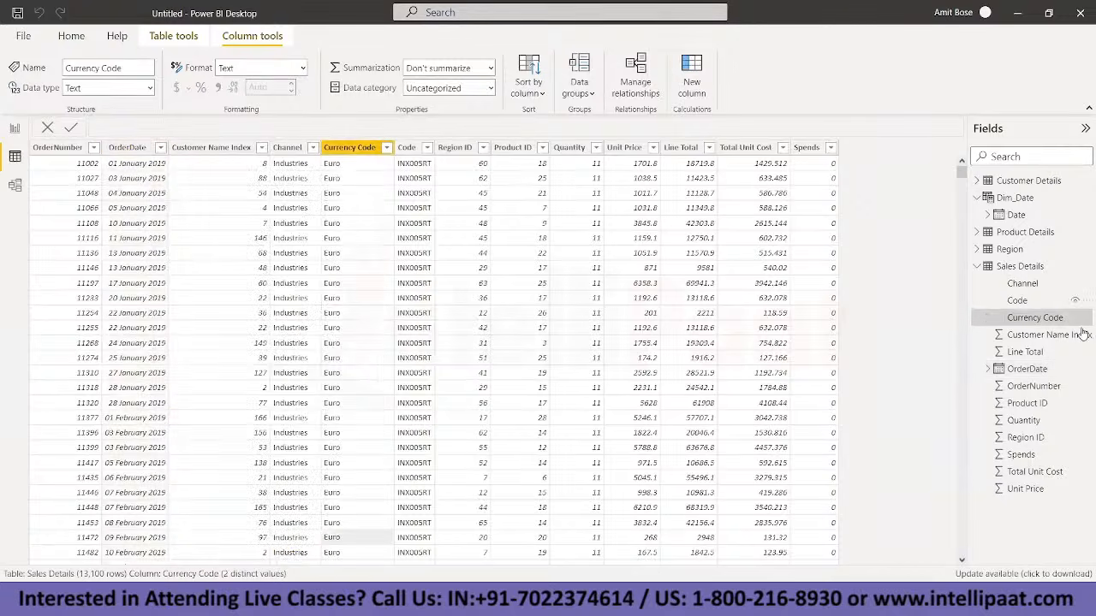
# Step: Review the Dim_Date table's Date values through to the last date to compare them with the order dates
pyautogui.click(1009, 198)
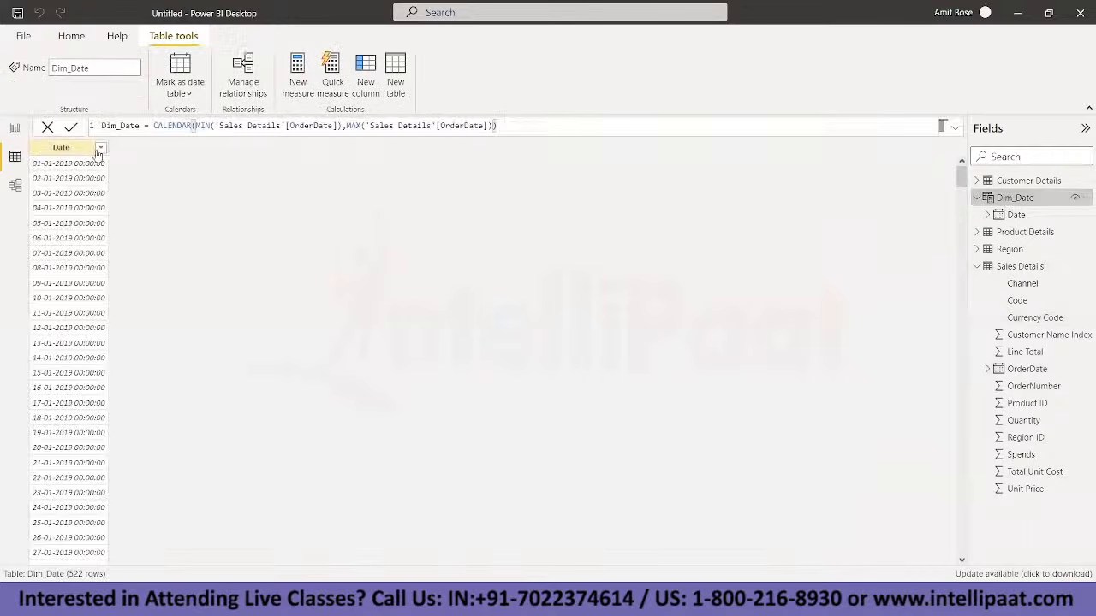
pyautogui.click(100, 151)
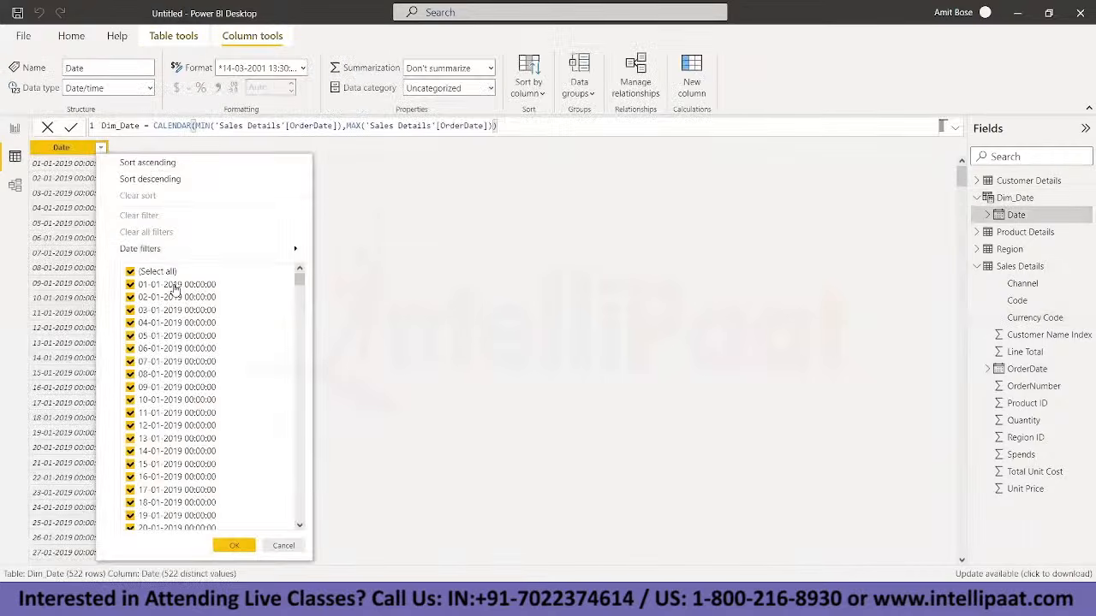
pyautogui.scroll(-20, 212, 376)
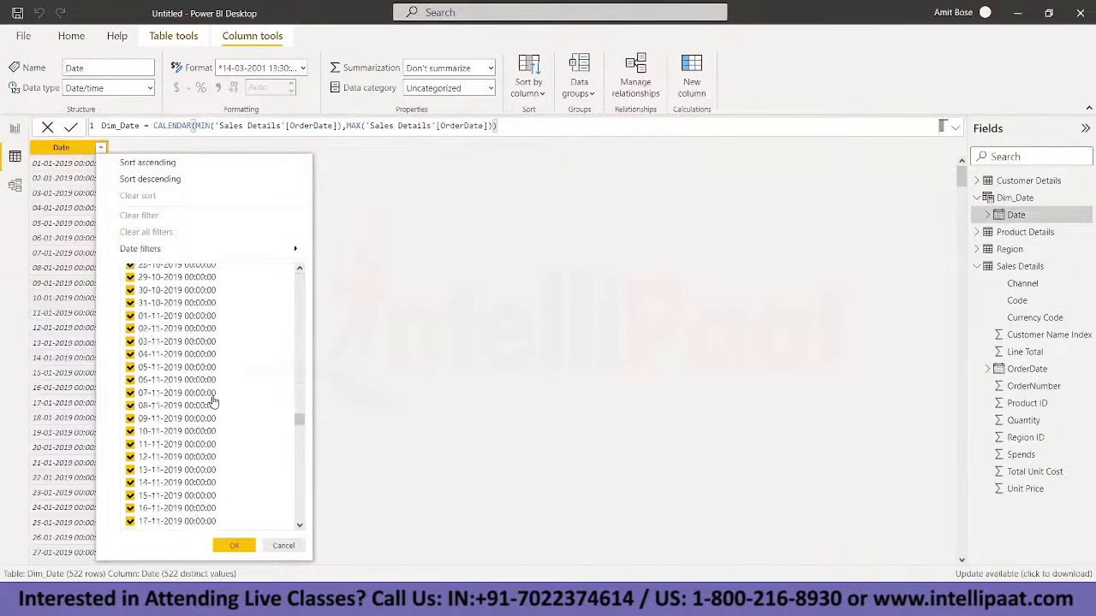
pyautogui.scroll(-6, 212, 400)
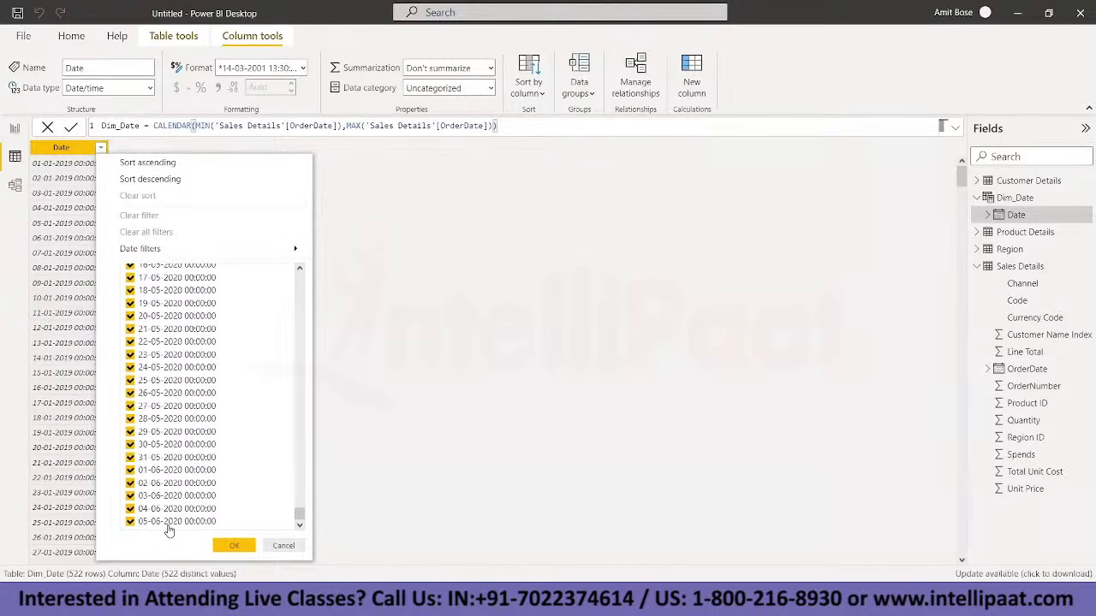
# Step: Close the Date value list without filtering and set the Dim_Date Date column's format to Short Date (14-03-2001)
pyautogui.click(284, 545)
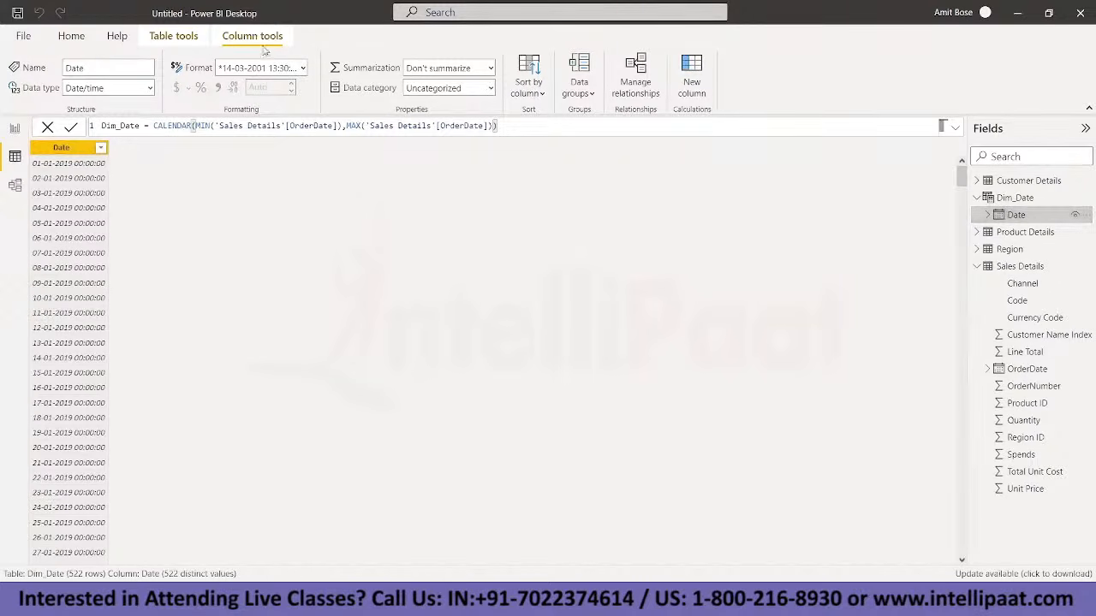
pyautogui.click(303, 68)
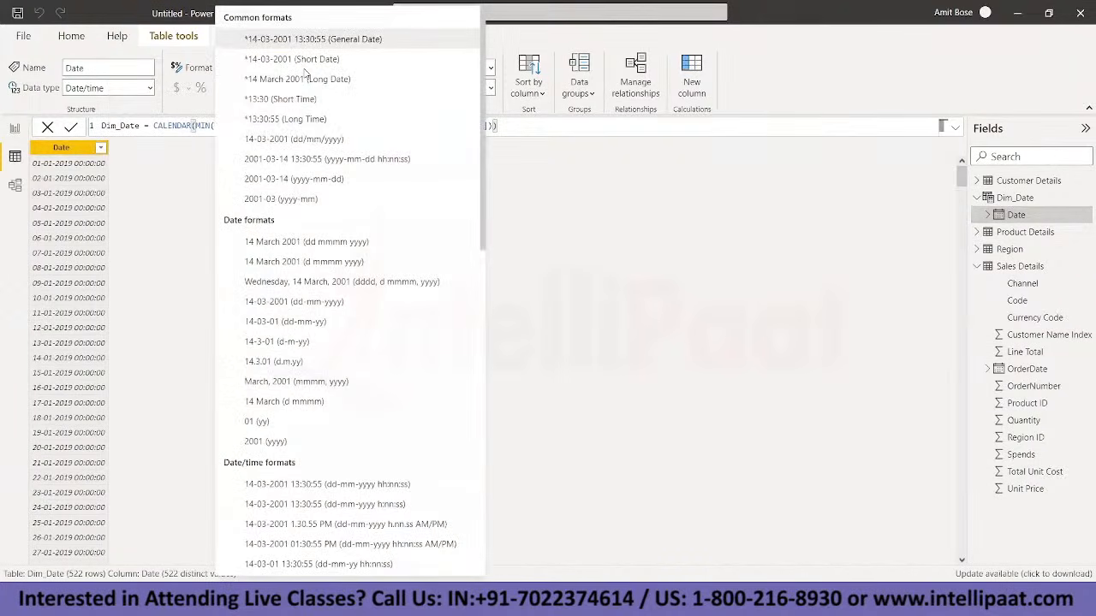
pyautogui.scroll(-10, 314, 318)
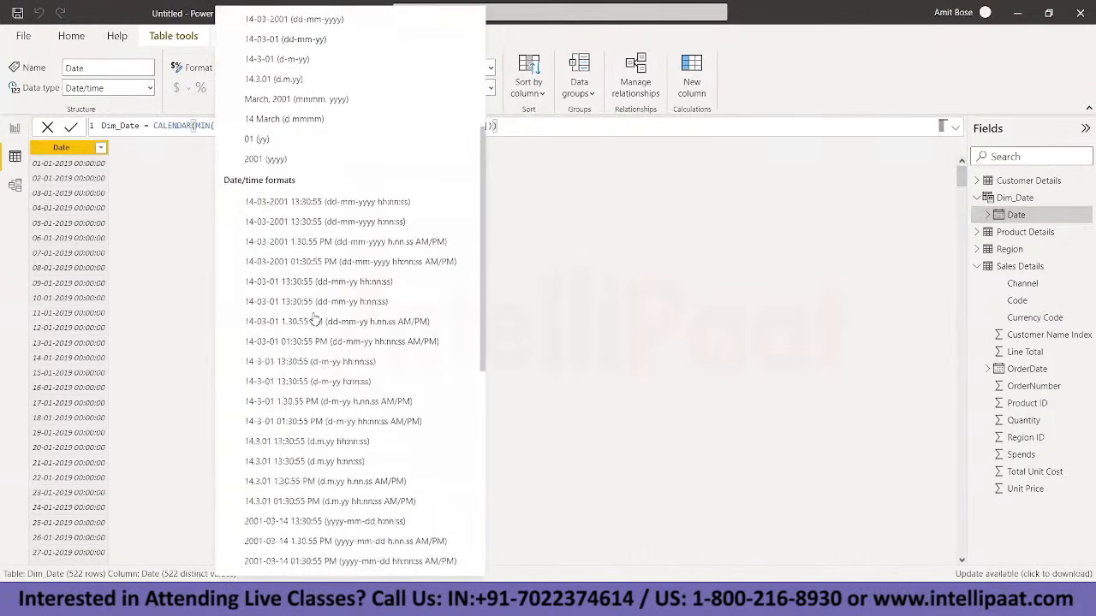
pyautogui.scroll(10, 314, 319)
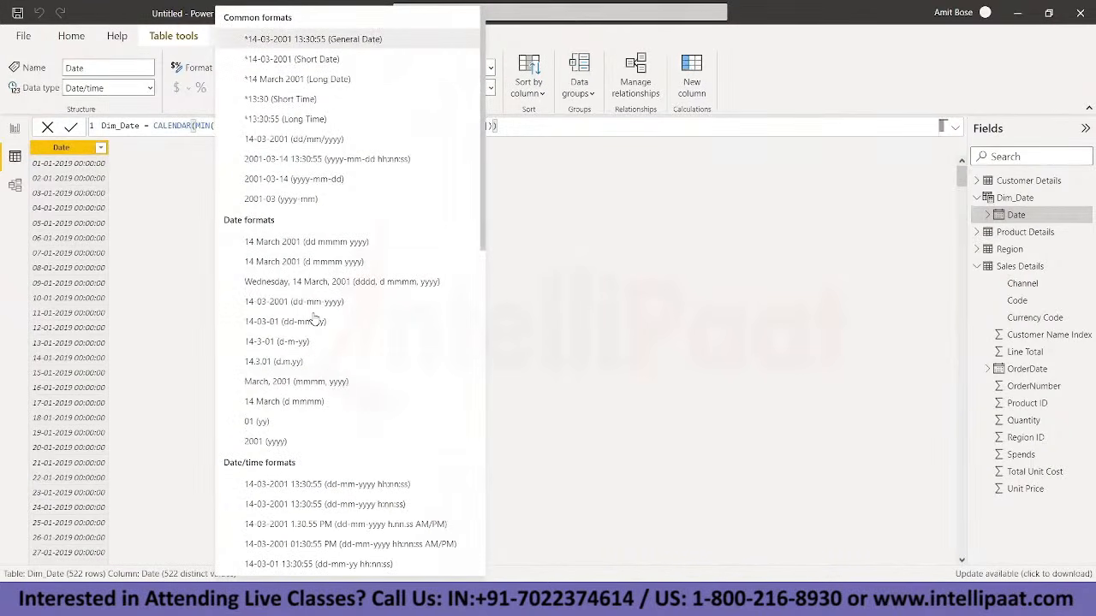
pyautogui.click(297, 62)
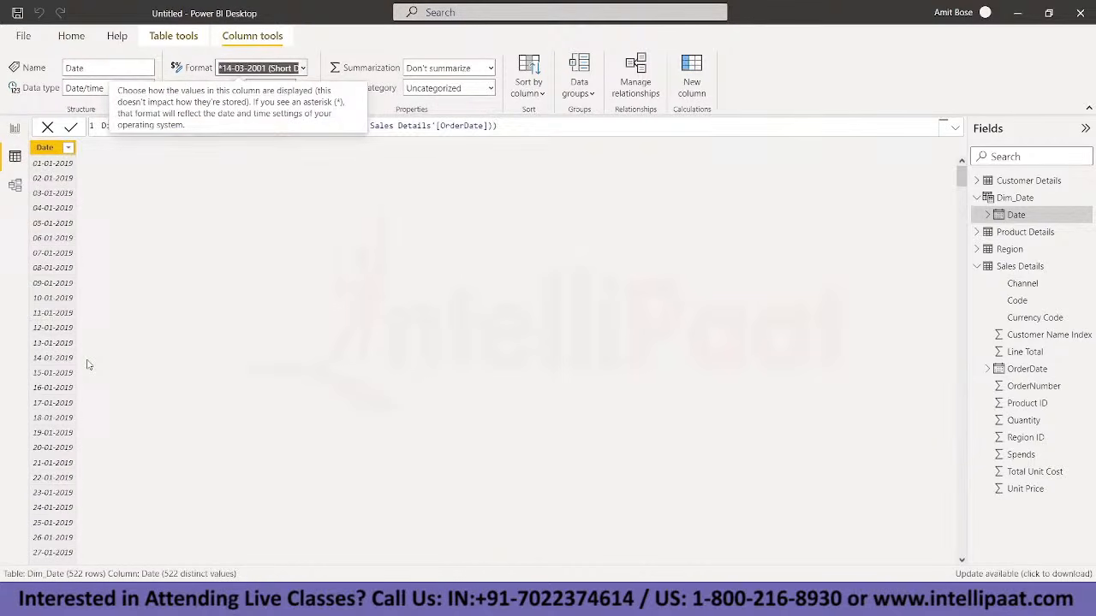
# Step: Arrange the model diagram with a shortened Dim_Date table beside Region and Sales Details centred below the dimension tables
pyautogui.click(14, 186)
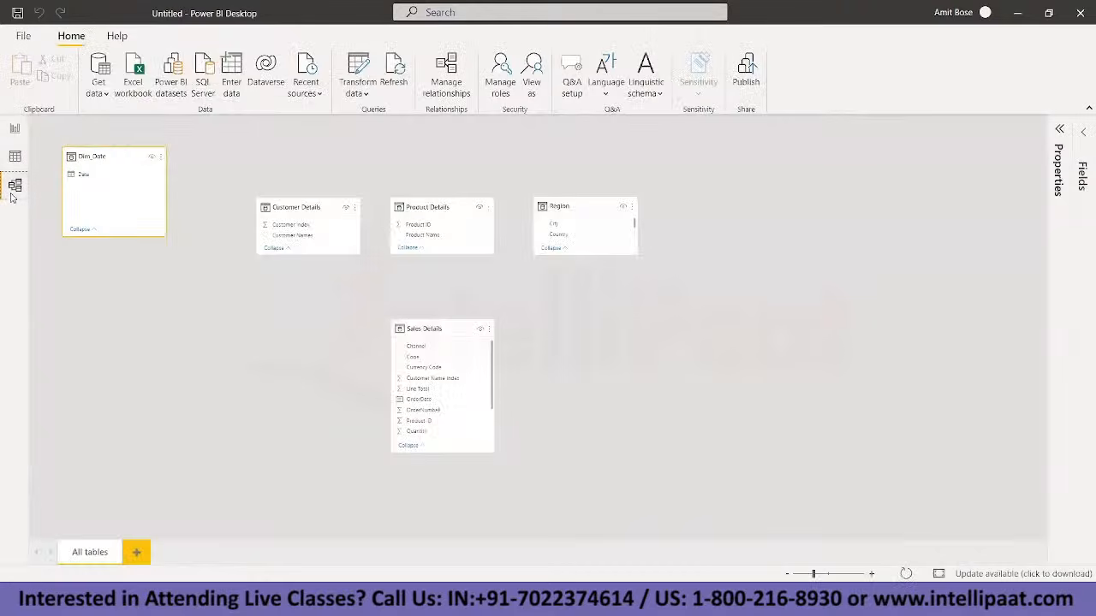
pyautogui.moveTo(115, 151); pyautogui.dragTo(709, 202)
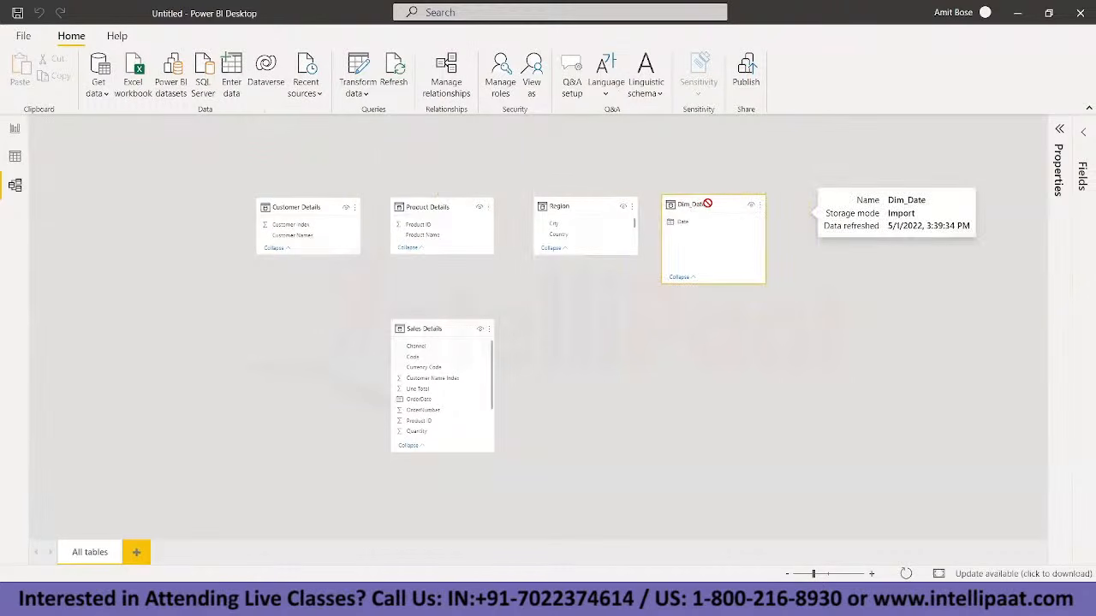
pyautogui.moveTo(724, 283); pyautogui.dragTo(724, 251)
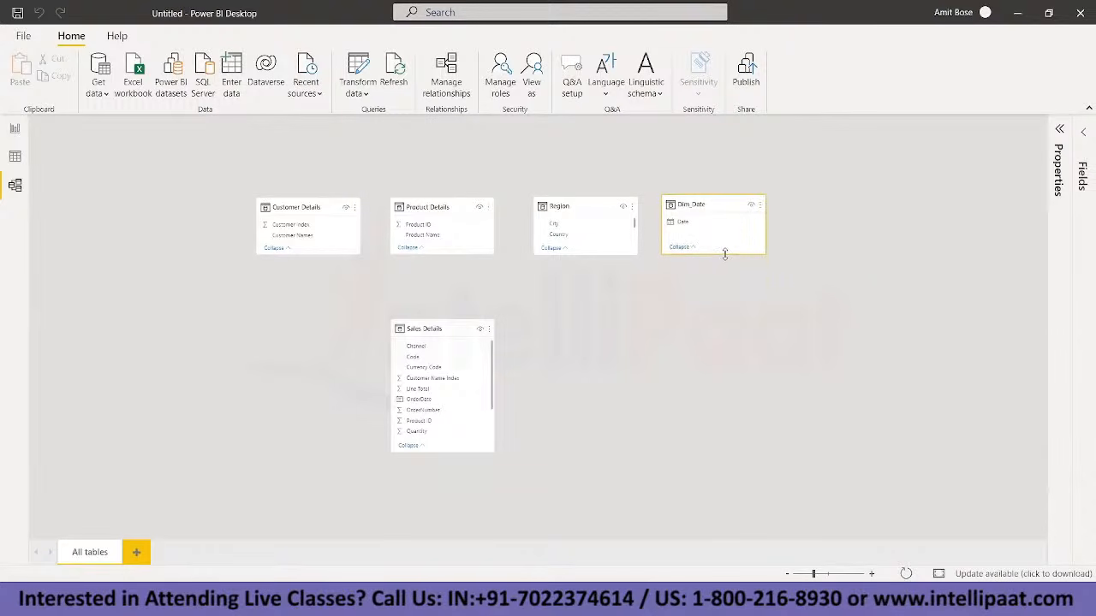
pyautogui.moveTo(447, 322); pyautogui.dragTo(522, 332)
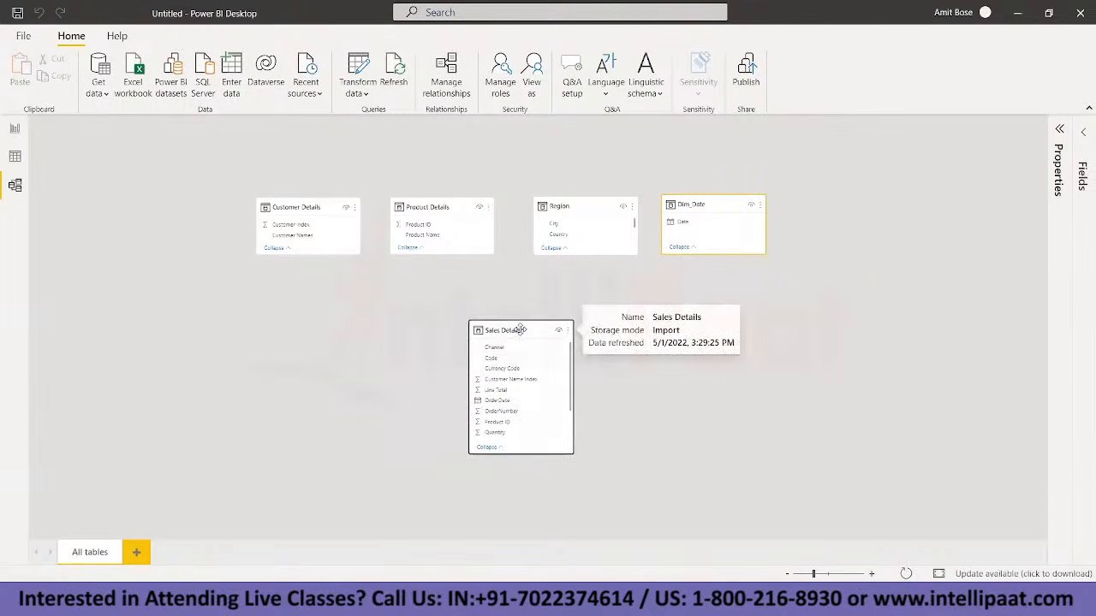
pyautogui.moveTo(589, 201)
pyautogui.mouseDown()
pyautogui.moveTo(564, 199)
pyautogui.moveTo(583, 201)
pyautogui.mouseUp()
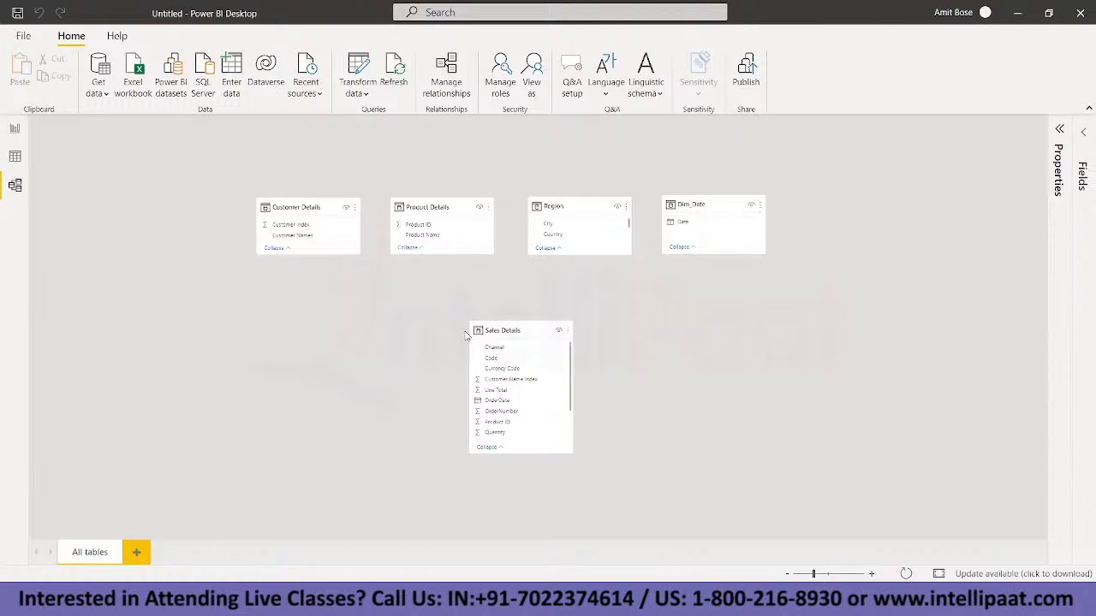
# Step: Examine the Customer Details data and the Customer Name Index column in Sales Details as matching keys
pyautogui.click(15, 156)
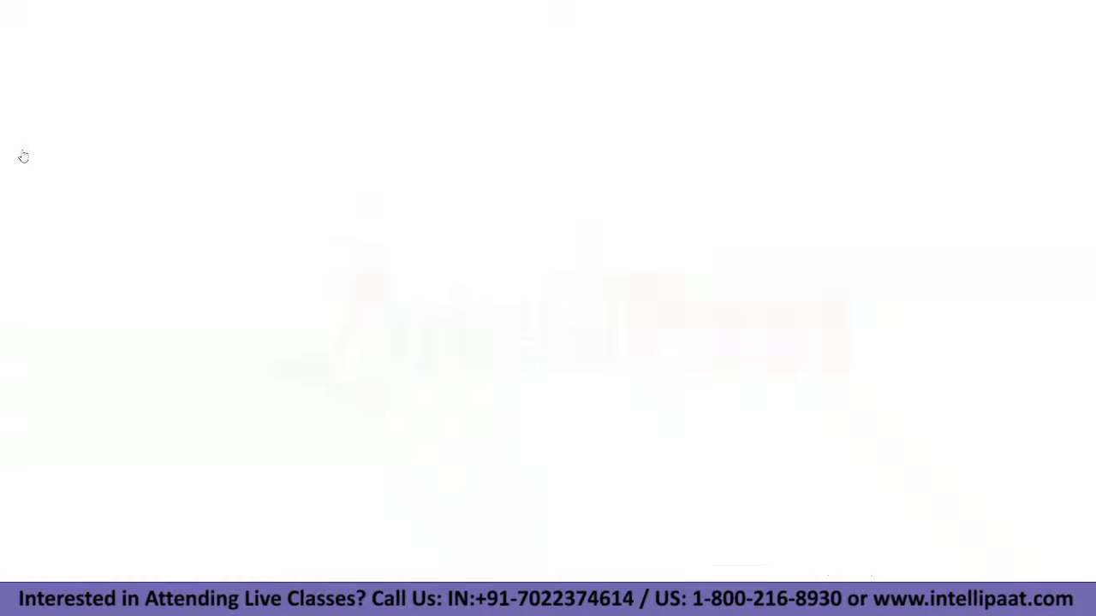
pyautogui.click(1023, 180)
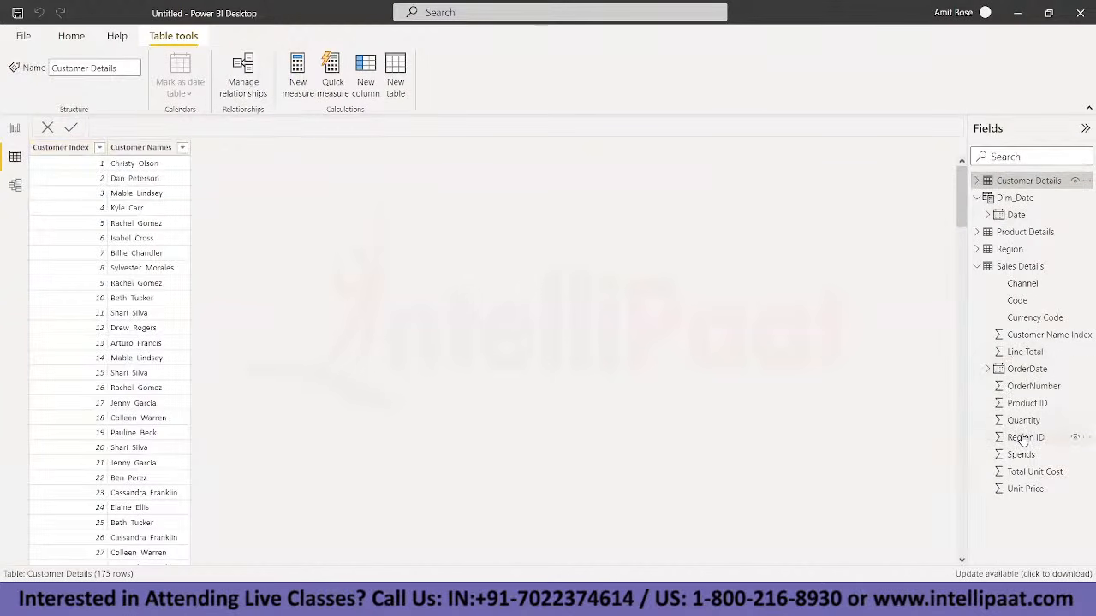
pyautogui.click(1032, 339)
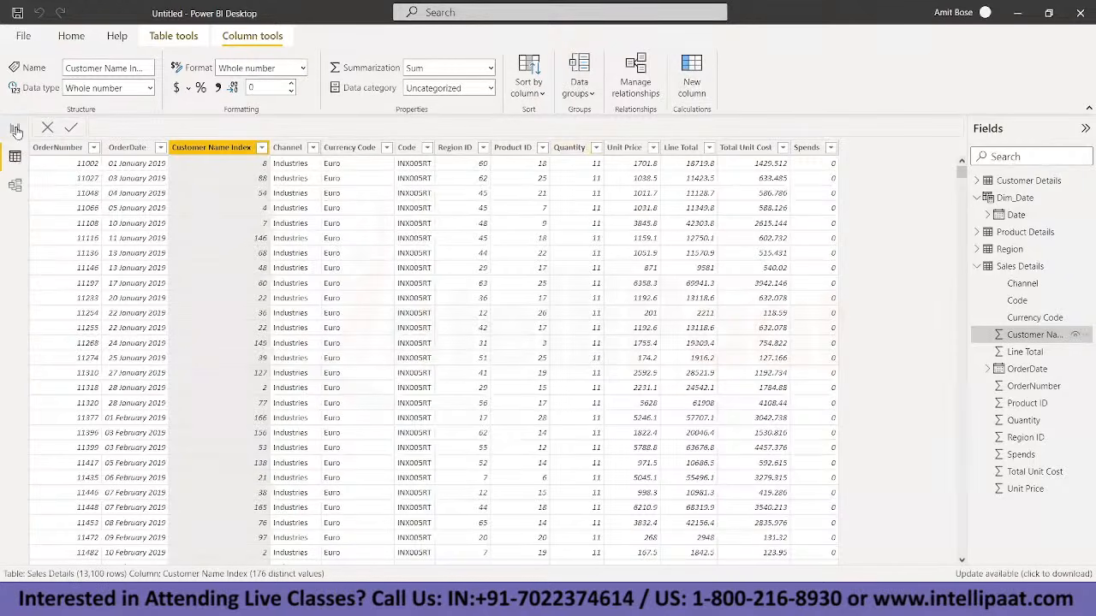
# Step: Relate Customer Index in Customer Details to Customer Name Index, and Product ID in Product Details to Product ID, in Sales Details
pyautogui.click(15, 185)
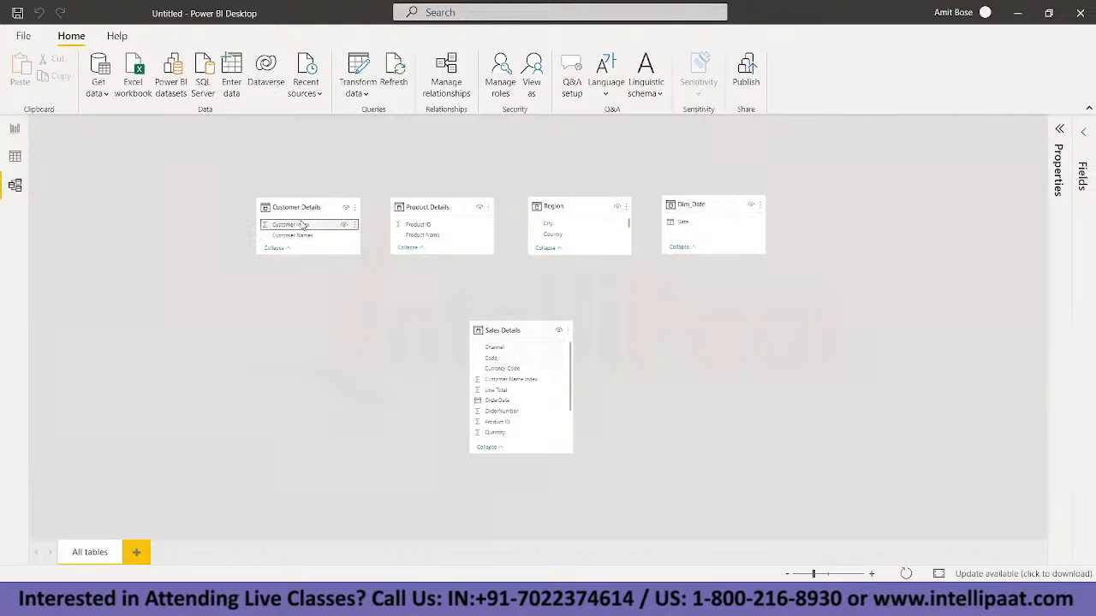
pyautogui.moveTo(303, 225); pyautogui.dragTo(545, 381)
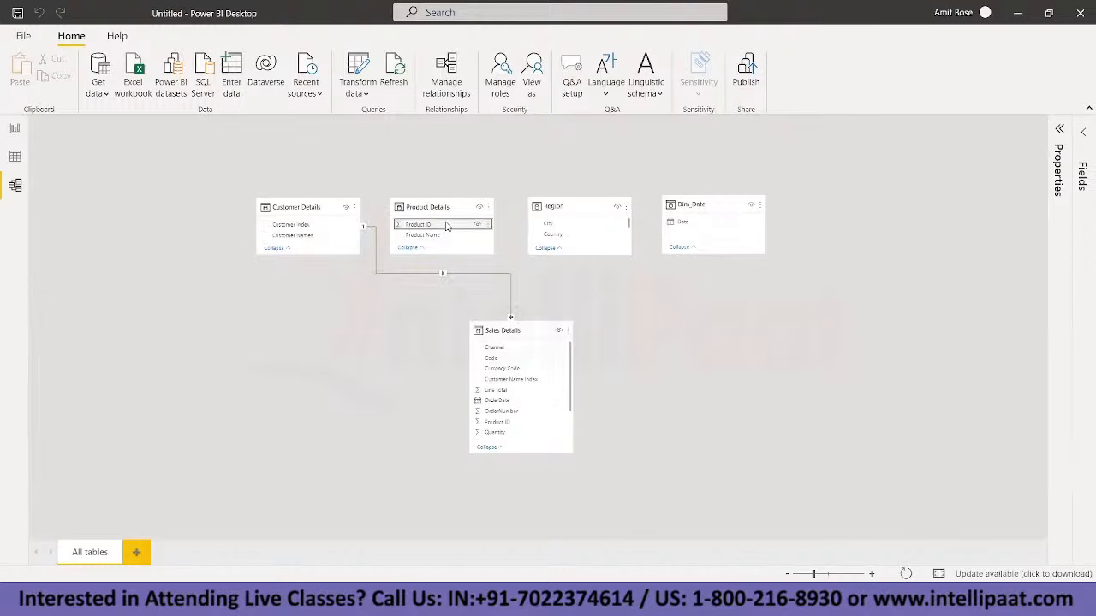
pyautogui.moveTo(445, 224); pyautogui.dragTo(456, 227)
pyautogui.moveTo(468, 237); pyautogui.dragTo(555, 424)
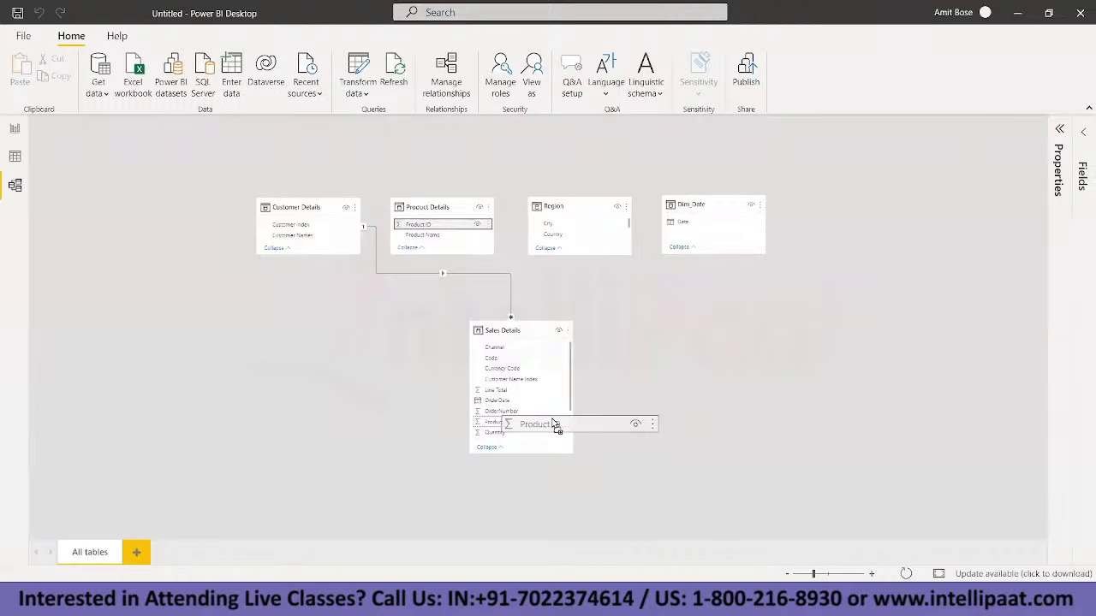
pyautogui.moveTo(555, 424); pyautogui.dragTo(554, 423)
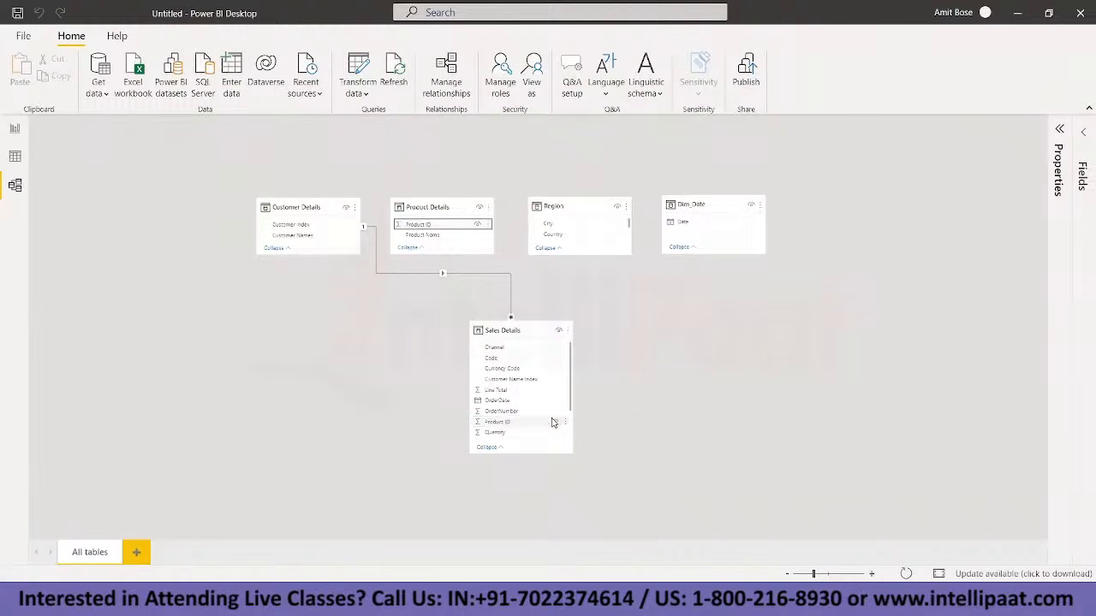
# Step: Create a relationship from the Region table's Index to Region ID in Sales Details
pyautogui.scroll(-2, 578, 232)
pyautogui.scroll(-2, 579, 229)
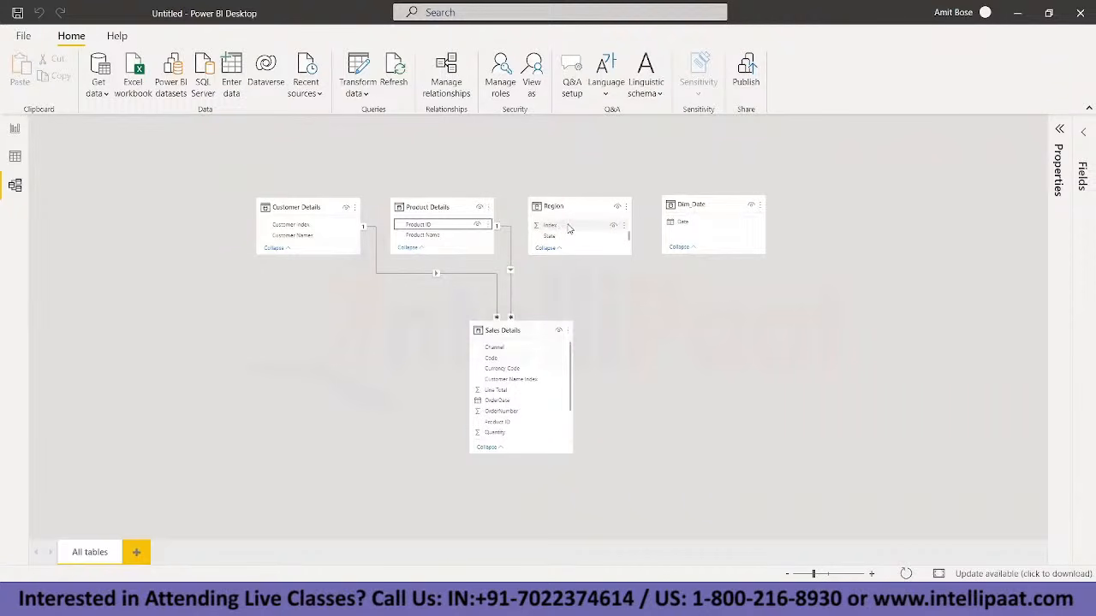
pyautogui.scroll(-3, 502, 407)
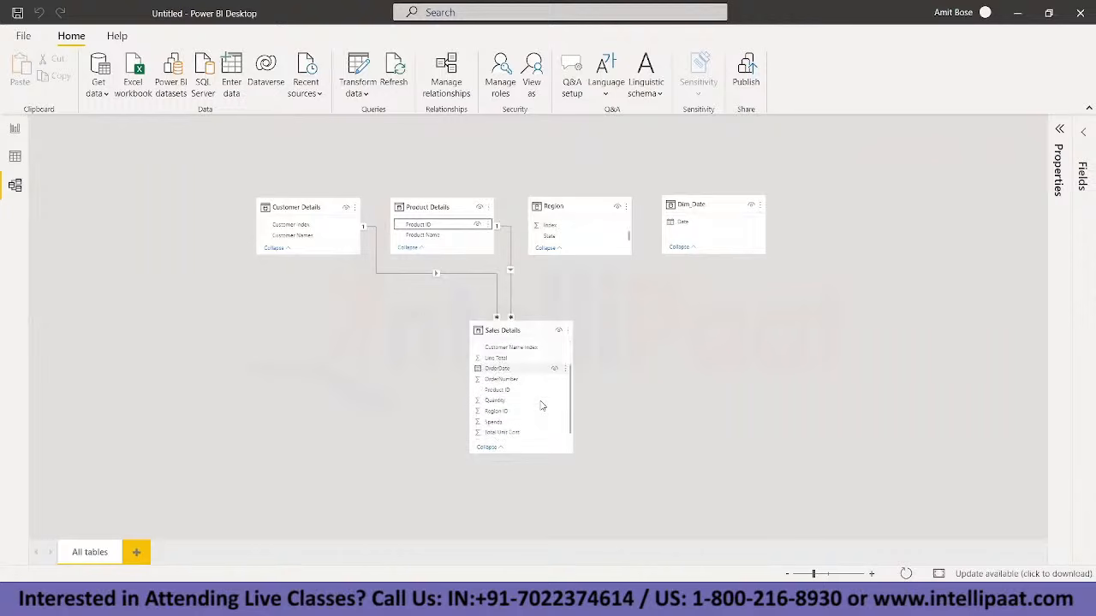
pyautogui.click(571, 227)
pyautogui.moveTo(572, 230); pyautogui.dragTo(536, 408)
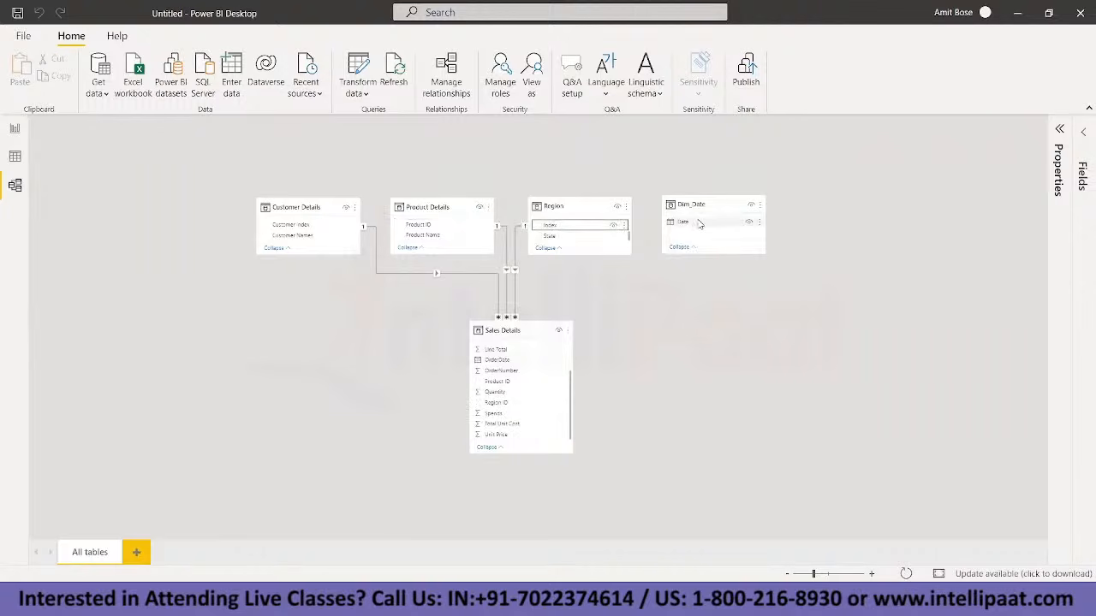
# Step: Relate Date in Dim_Date to OrderDate in Sales Details, and move the Sales Details table slightly lower
pyautogui.moveTo(699, 223); pyautogui.dragTo(531, 360)
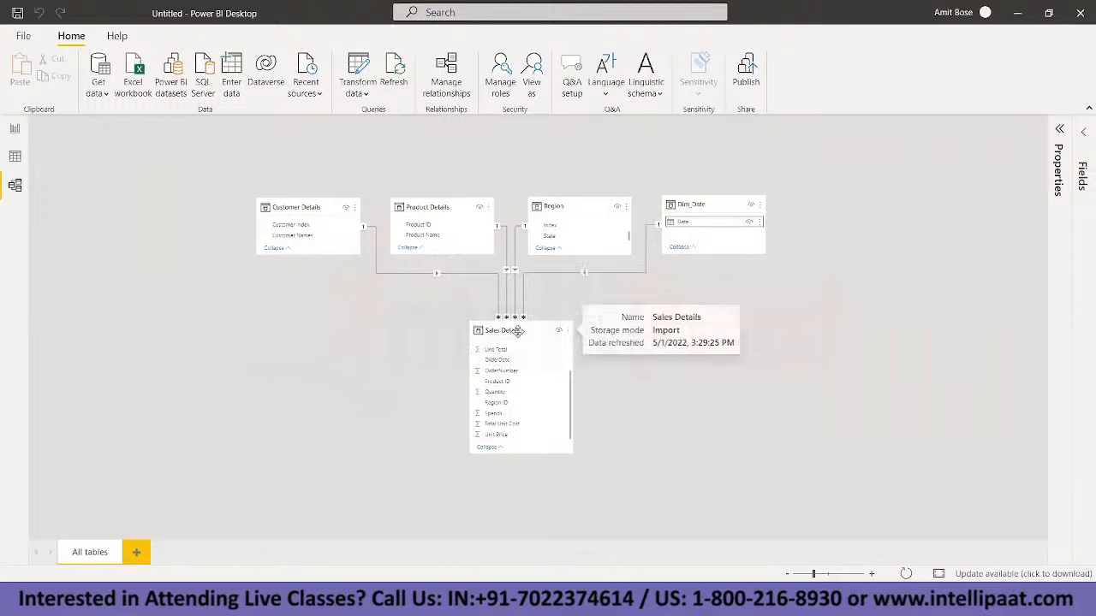
pyautogui.moveTo(511, 331); pyautogui.dragTo(511, 349)
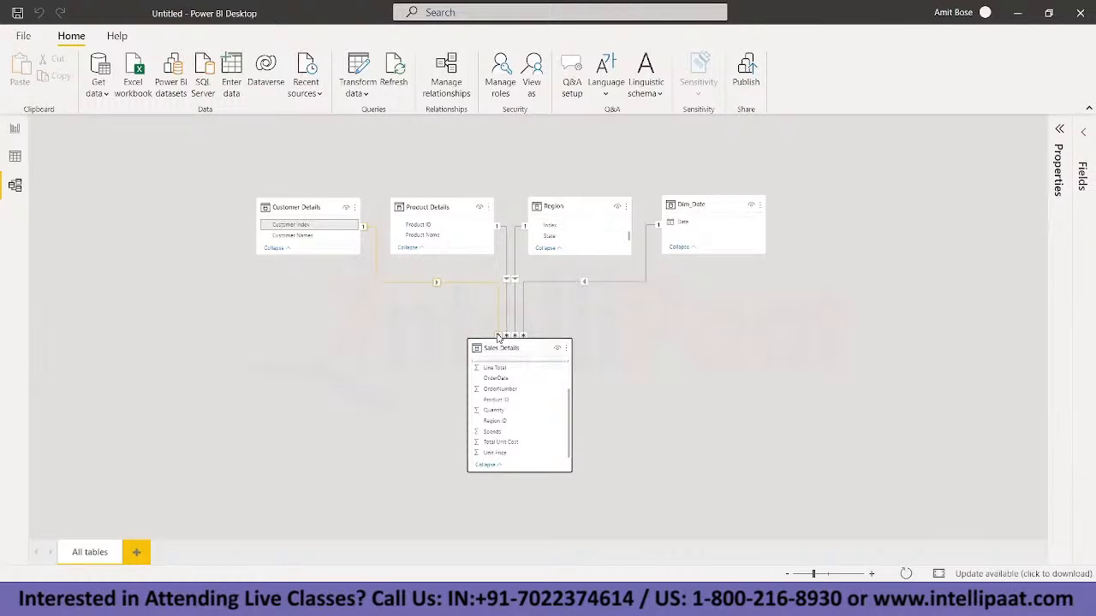
# Step: Inspect the properties and cardinality options of the Customer Details to Sales Details relationship without changing them
pyautogui.moveTo(499, 337)
pyautogui.rightClick(400, 284)
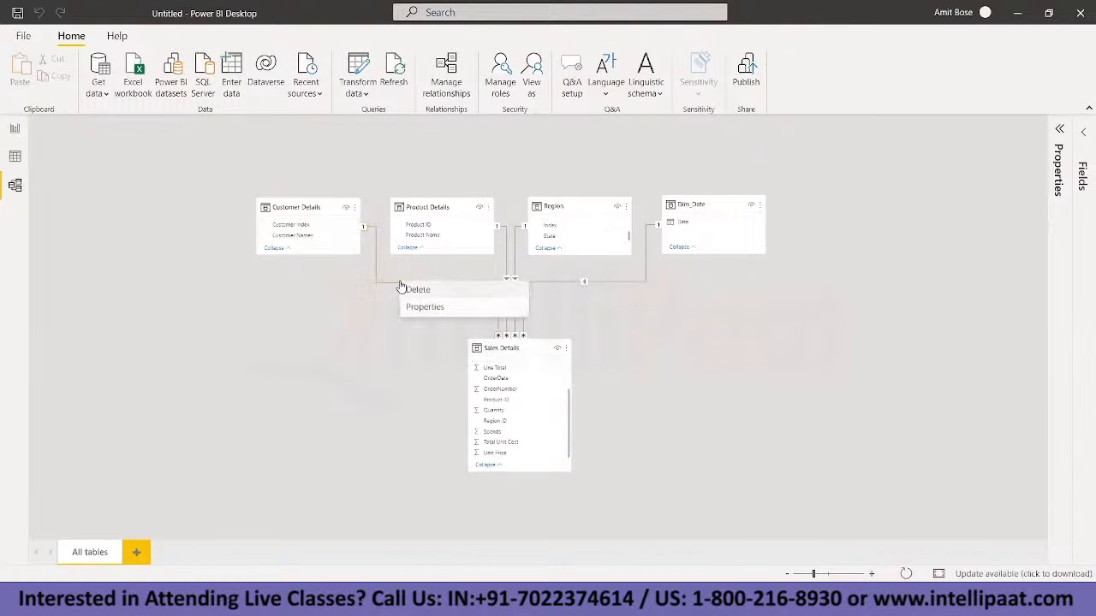
pyautogui.click(421, 314)
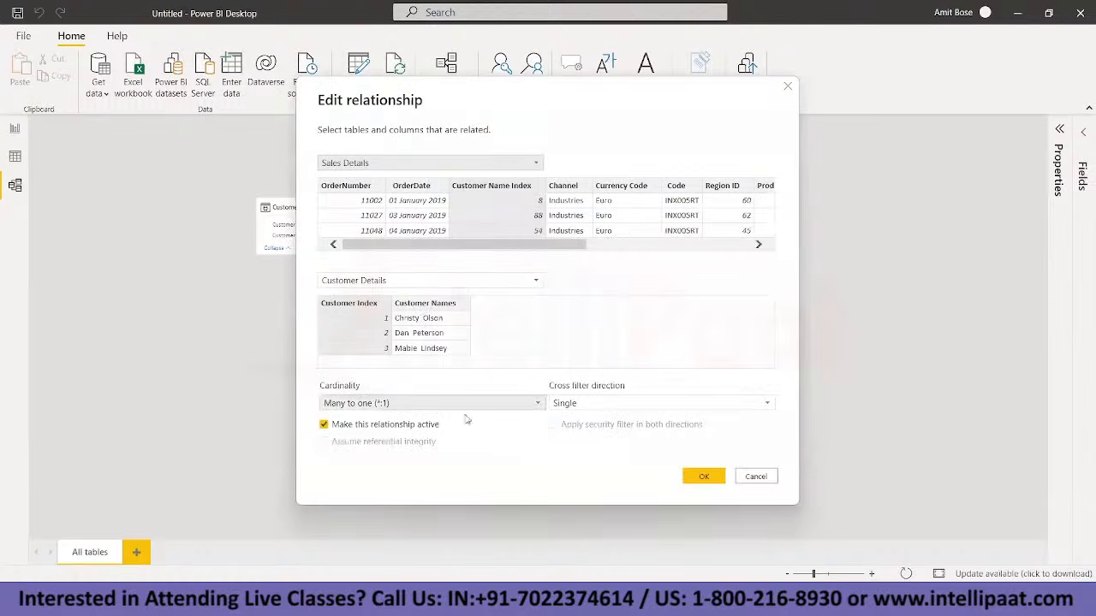
pyautogui.click(540, 404)
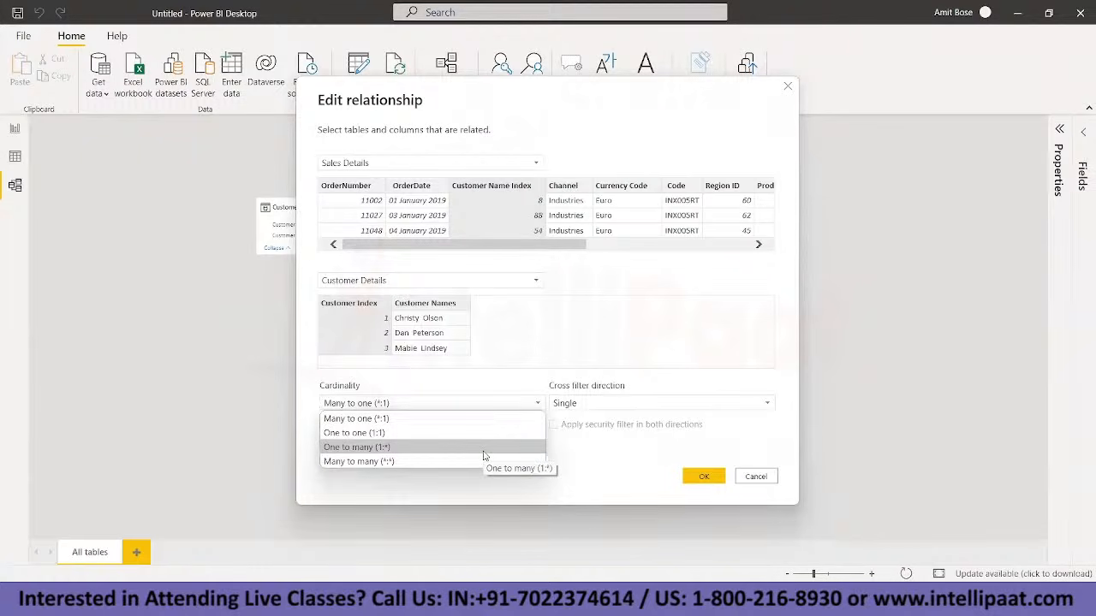
pyautogui.click(755, 476)
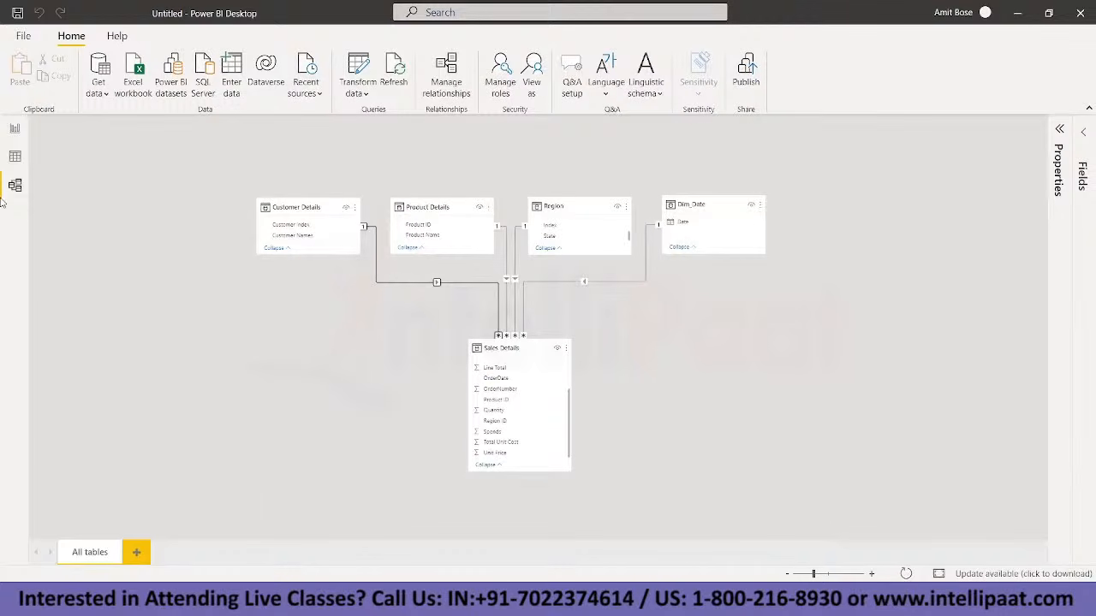
# Step: Add a calculated column named Month_no. to the Dim_Date table and begin its expression with the MONTH function
pyautogui.click(18, 134)
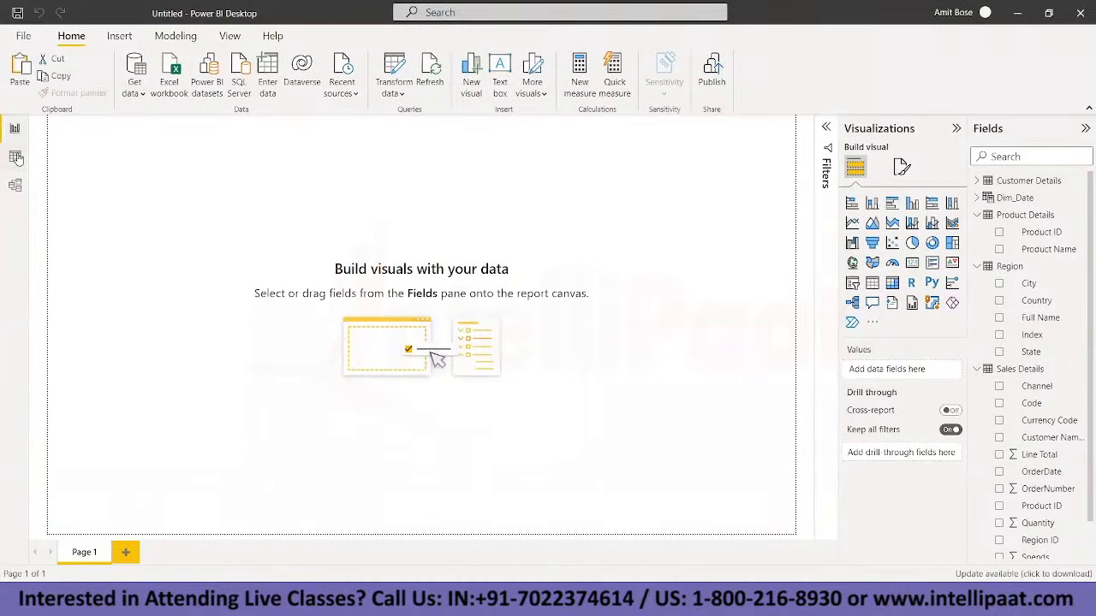
pyautogui.click(15, 157)
pyautogui.click(1015, 197)
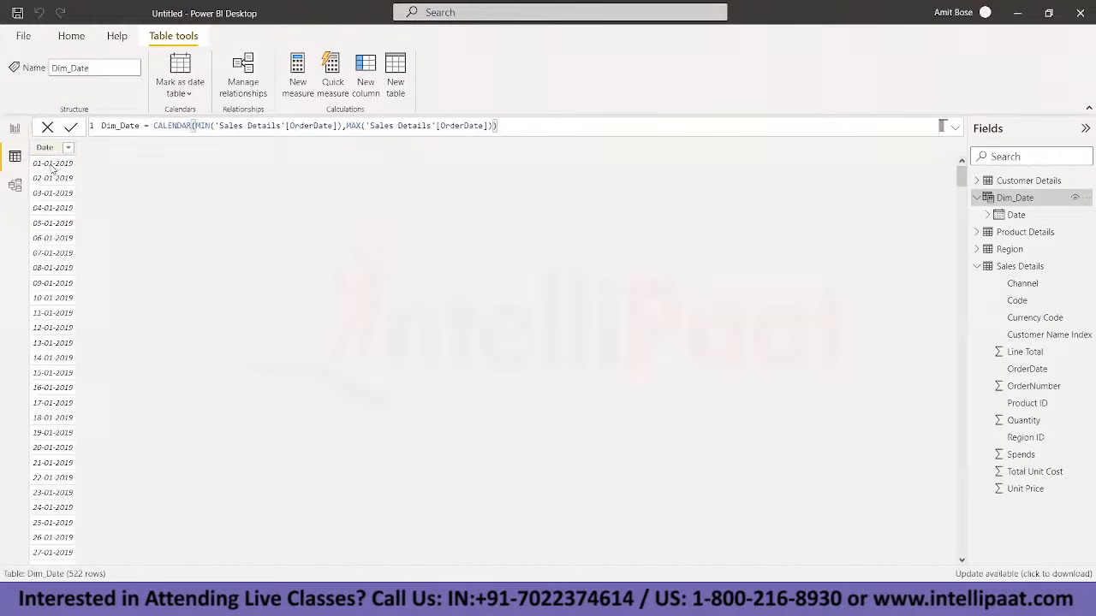
pyautogui.click(374, 70)
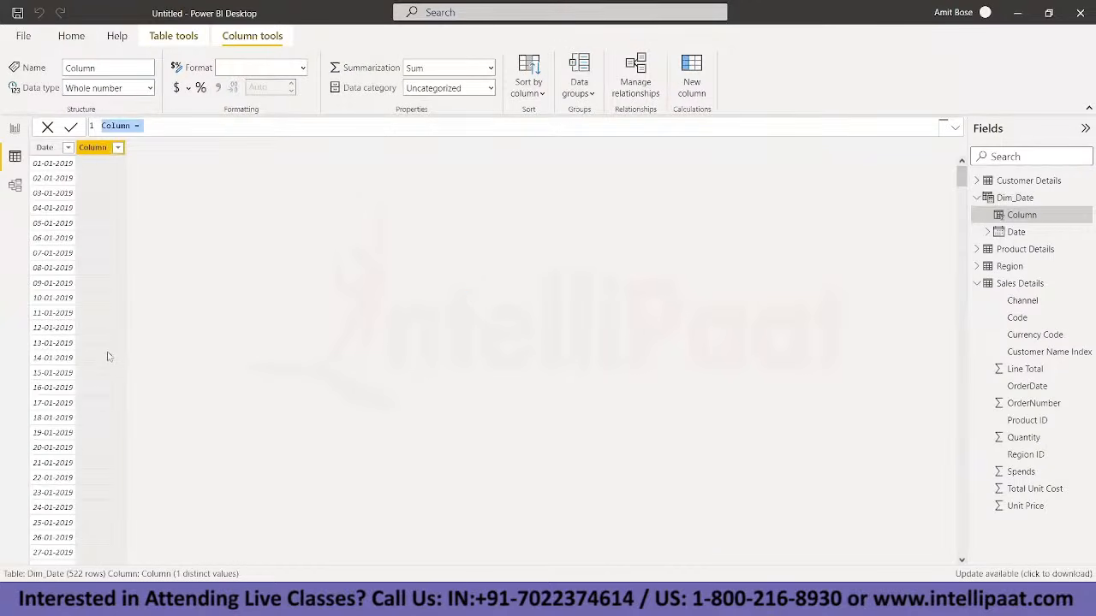
pyautogui.write('Month')
pyautogui.write('_no')
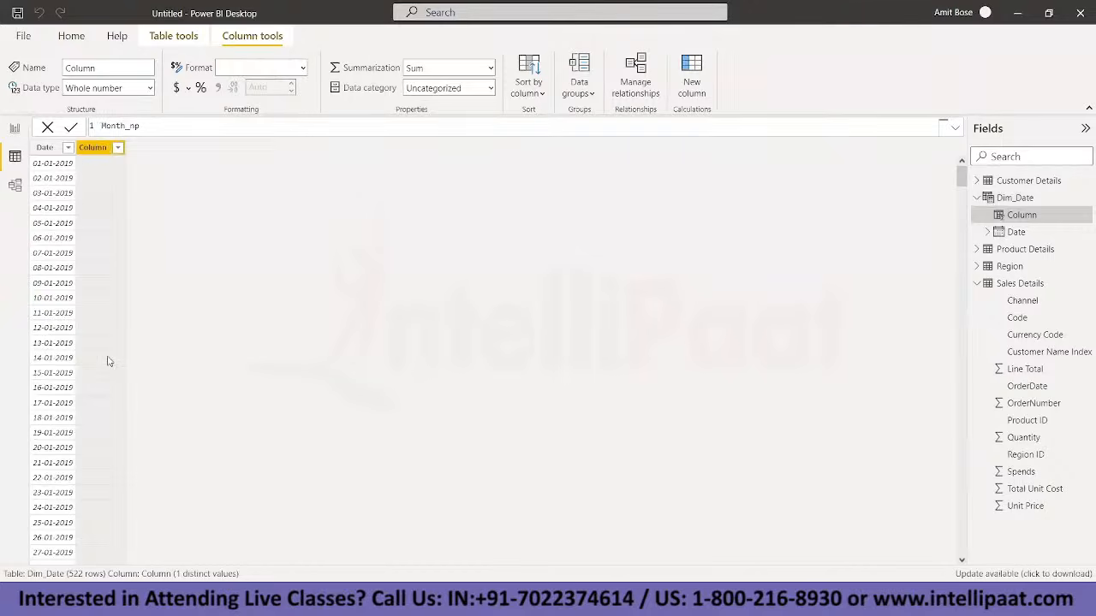
pyautogui.press('BackSpace')
pyautogui.write('o. = MONTH(')
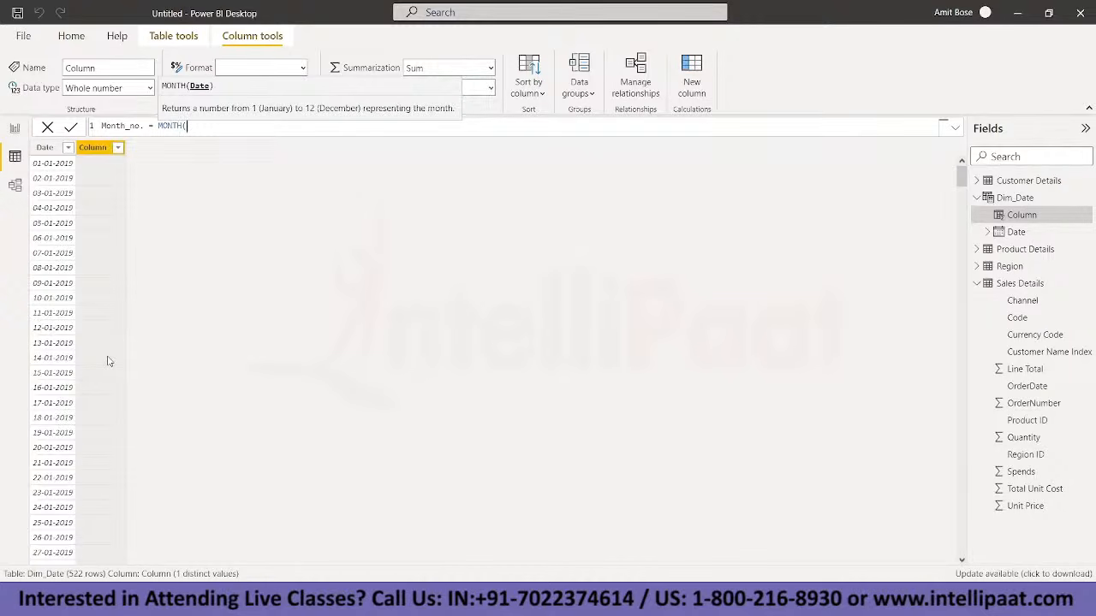
# Step: Complete the Month_no. expression with Dim_Date[Date] as the MONTH argument, commit it and check the month numbers down the table
pyautogui.write('date')
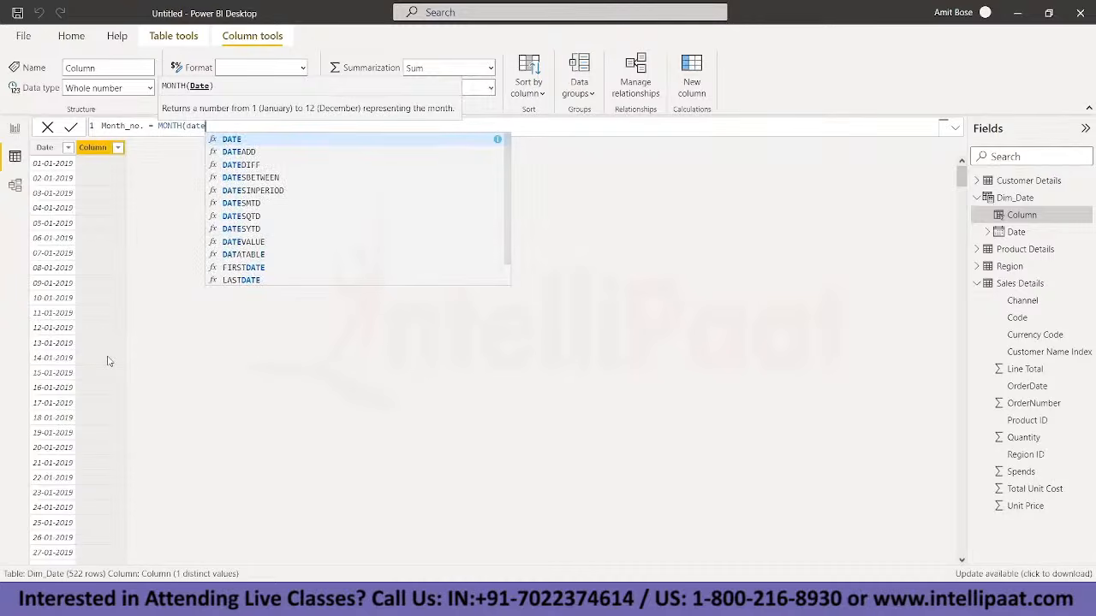
pyautogui.press('Down')
pyautogui.press('Down')
pyautogui.press('Down')
pyautogui.press('Down')
pyautogui.press('Down')
pyautogui.press('Down')
pyautogui.press('Down')
pyautogui.press('Down')
pyautogui.press('Down')
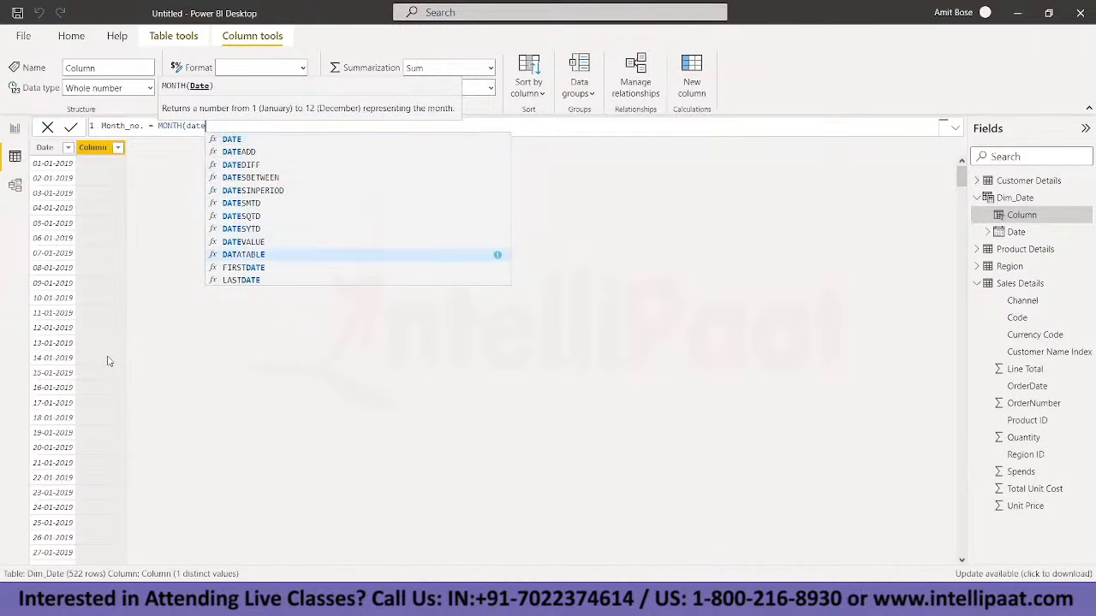
pyautogui.press('Down')
pyautogui.press('Down')
pyautogui.press('Down')
pyautogui.press('Down')
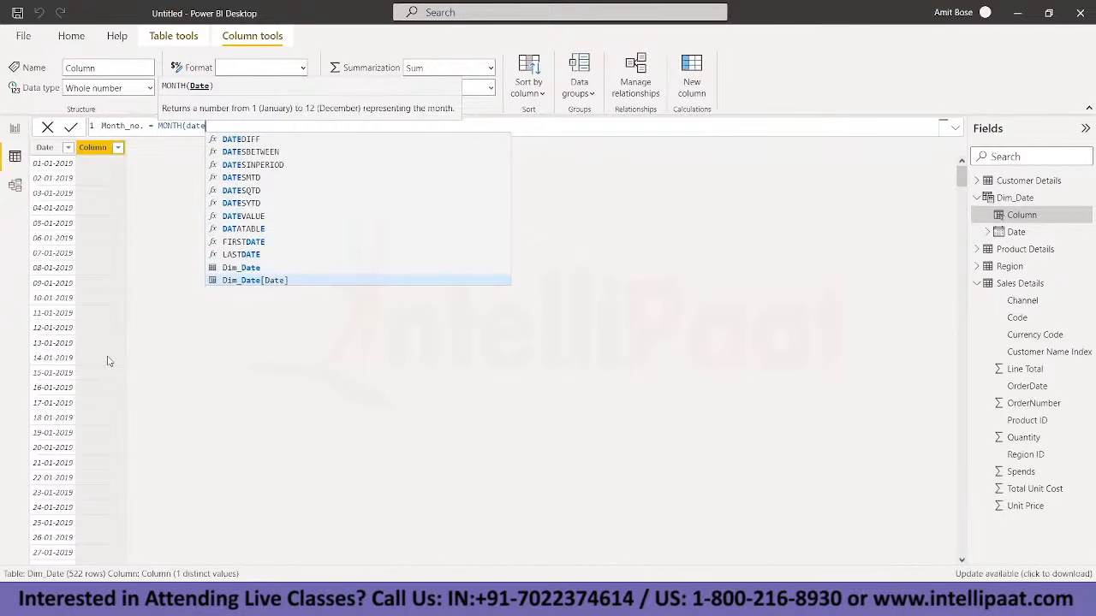
pyautogui.press('Tab')
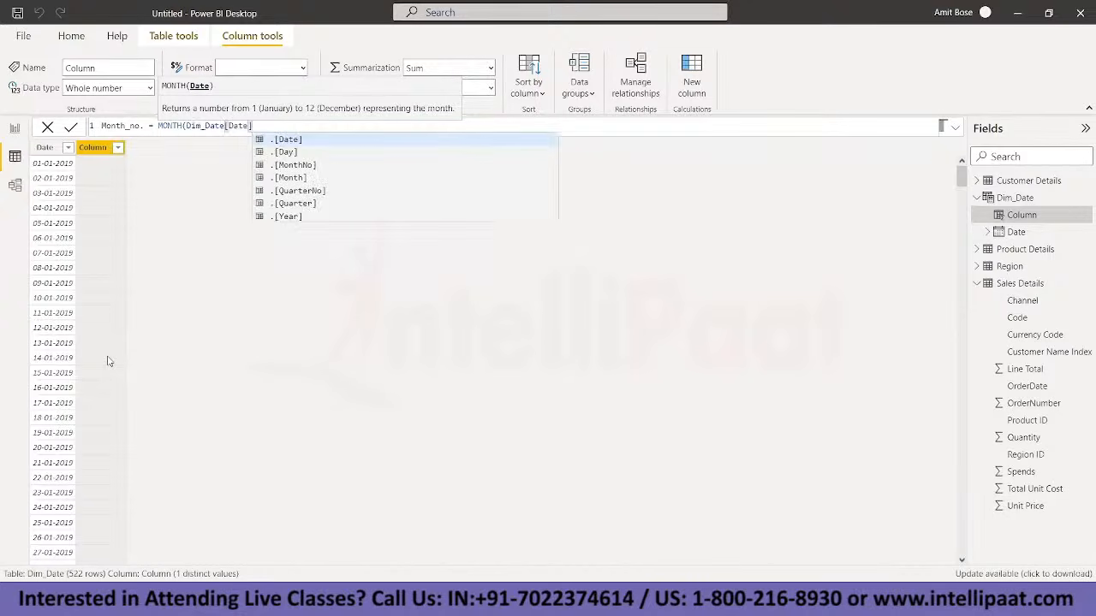
pyautogui.write(')')
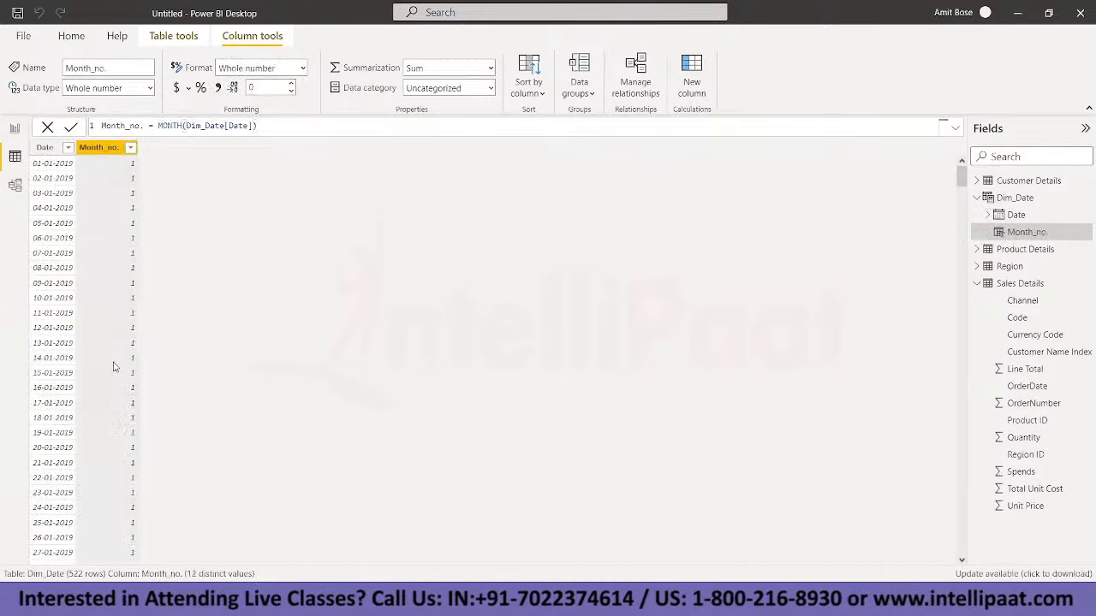
pyautogui.scroll(-20, 113, 366)
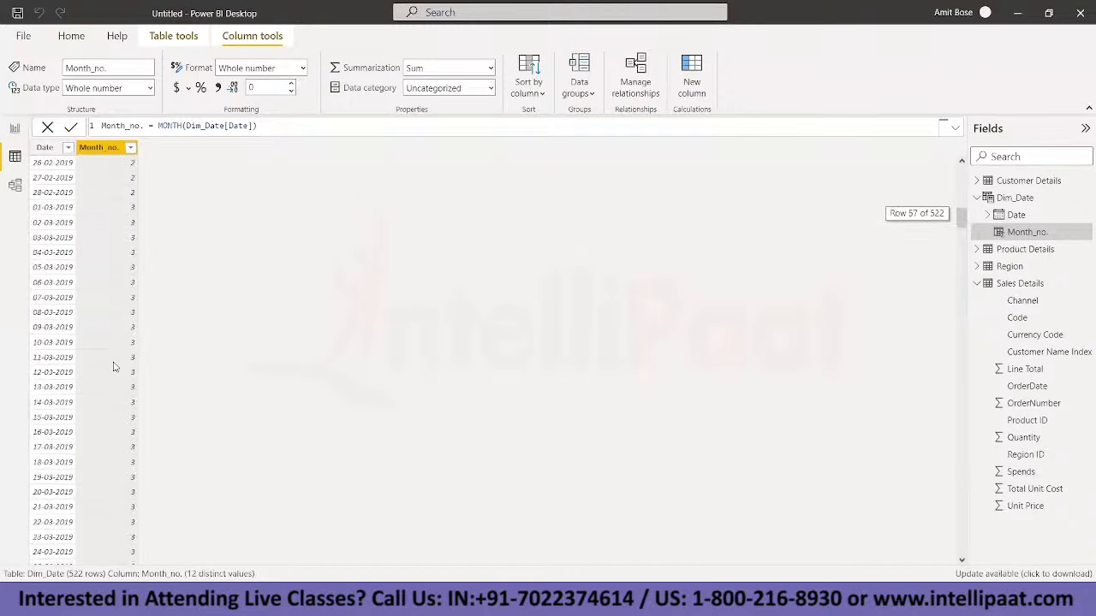
pyautogui.scroll(-3, 114, 367)
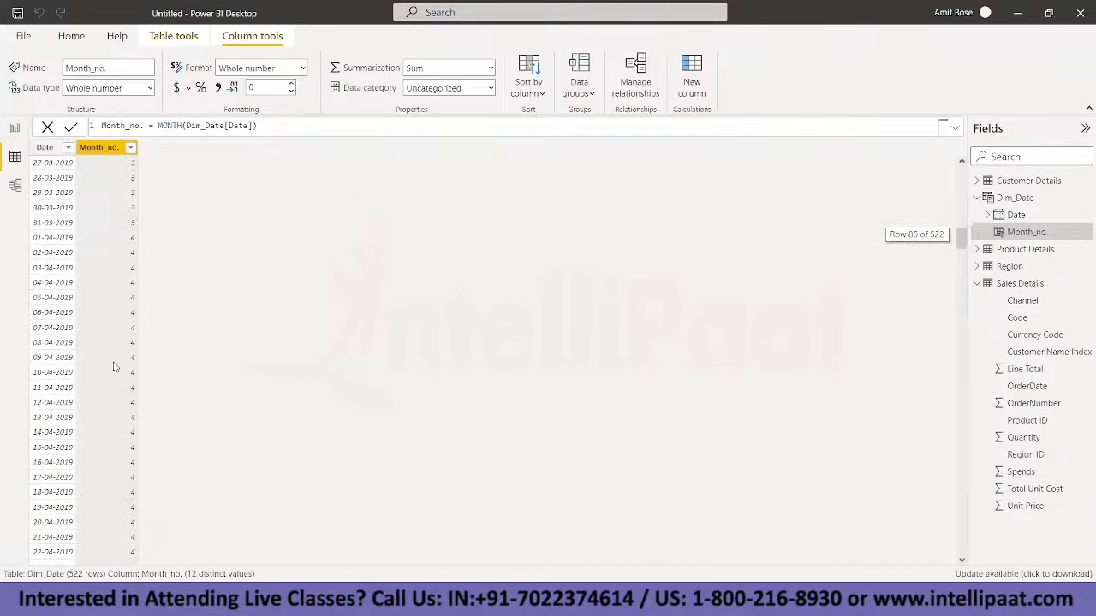
pyautogui.scroll(20, 113, 366)
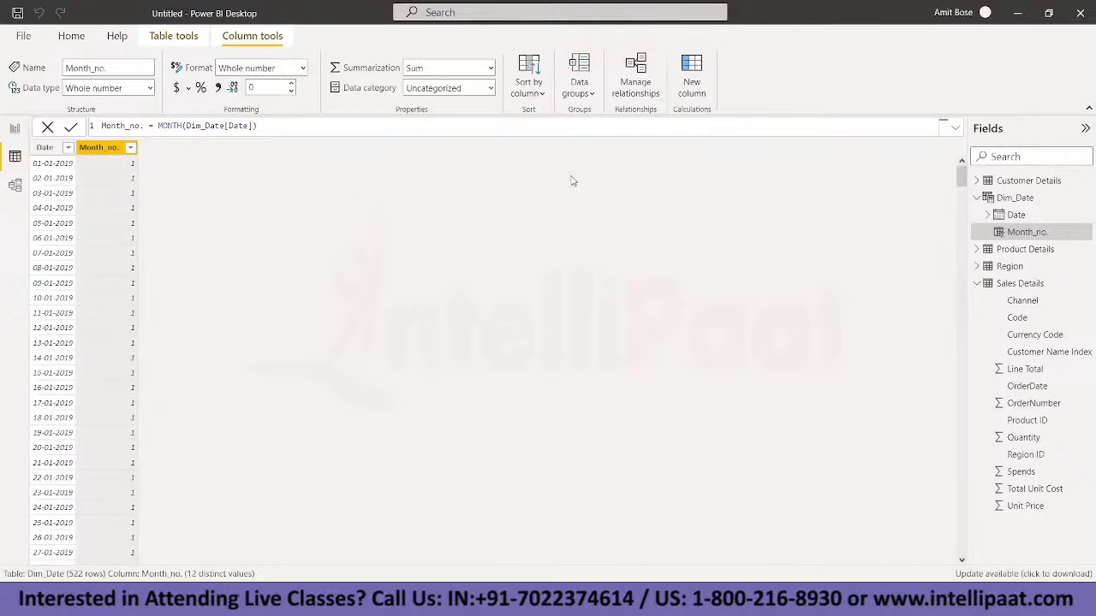
# Step: Add a calculated column to Dim_Date defined as Month_Name = FORMAT(Dim_Date[Date],"MMMM")
pyautogui.click(692, 73)
pyautogui.hotkey('ctrl', 'a')
pyautogui.write('Mo')
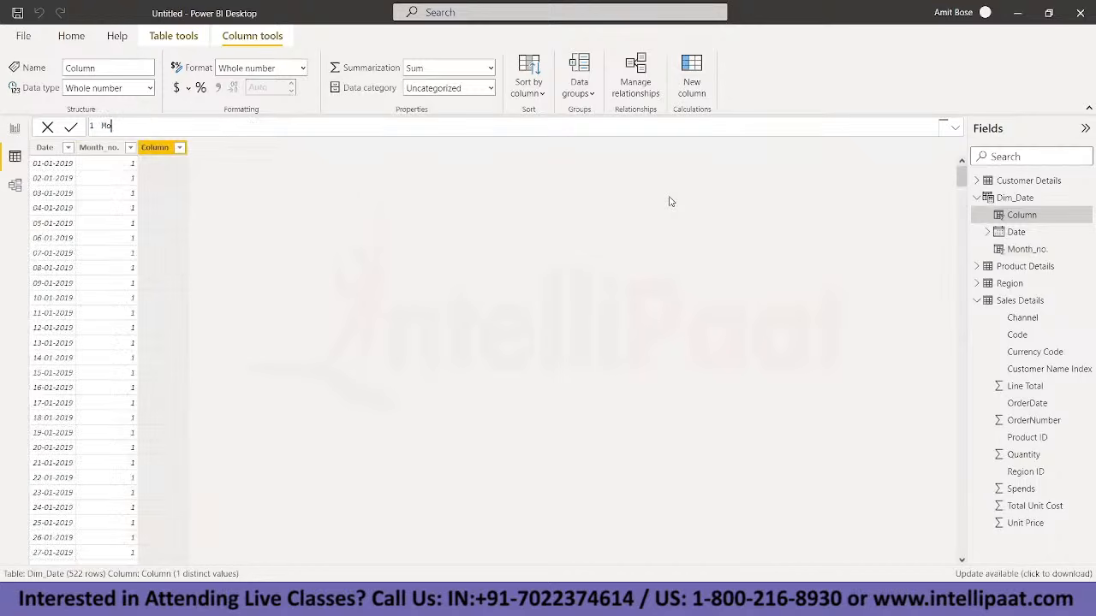
pyautogui.write('nth_name = FORMAT(')
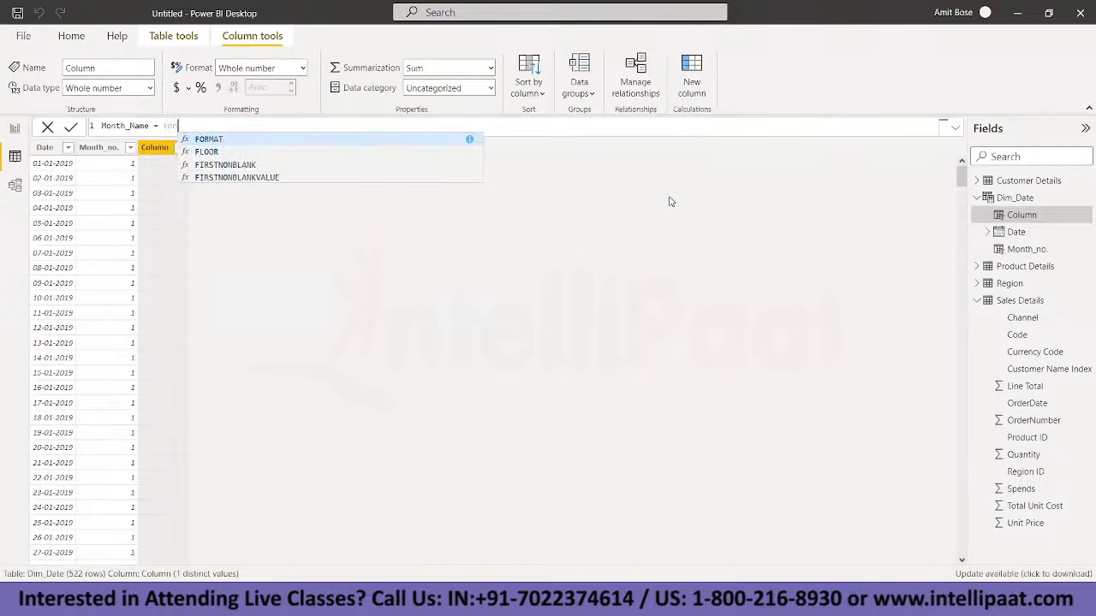
pyautogui.write('date')
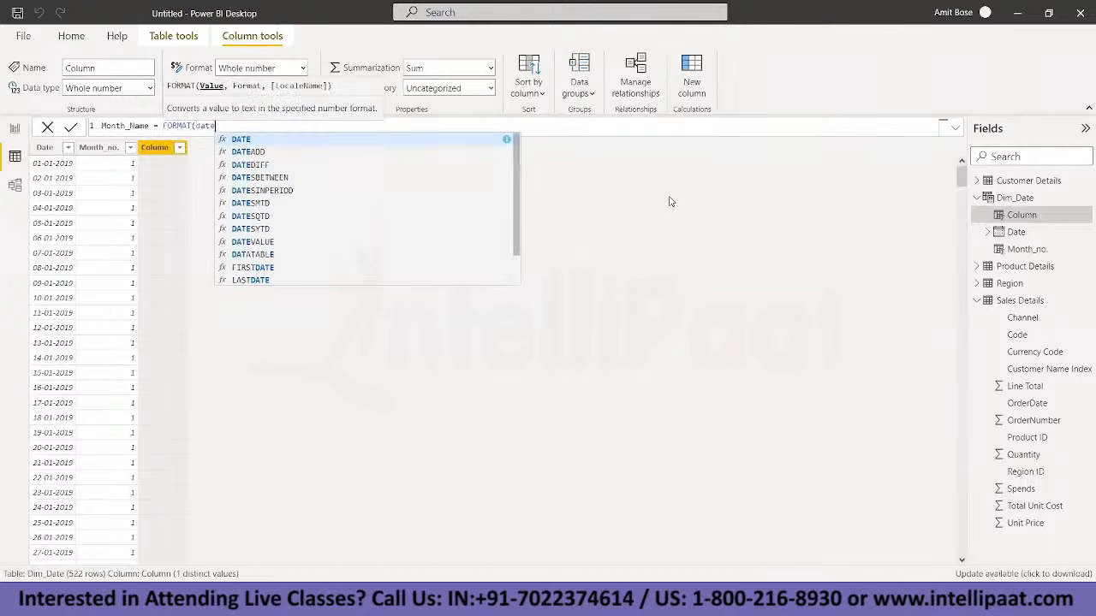
pyautogui.press('BackSpace')
pyautogui.press('BackSpace')
pyautogui.press('BackSpace')
pyautogui.press('BackSpace')
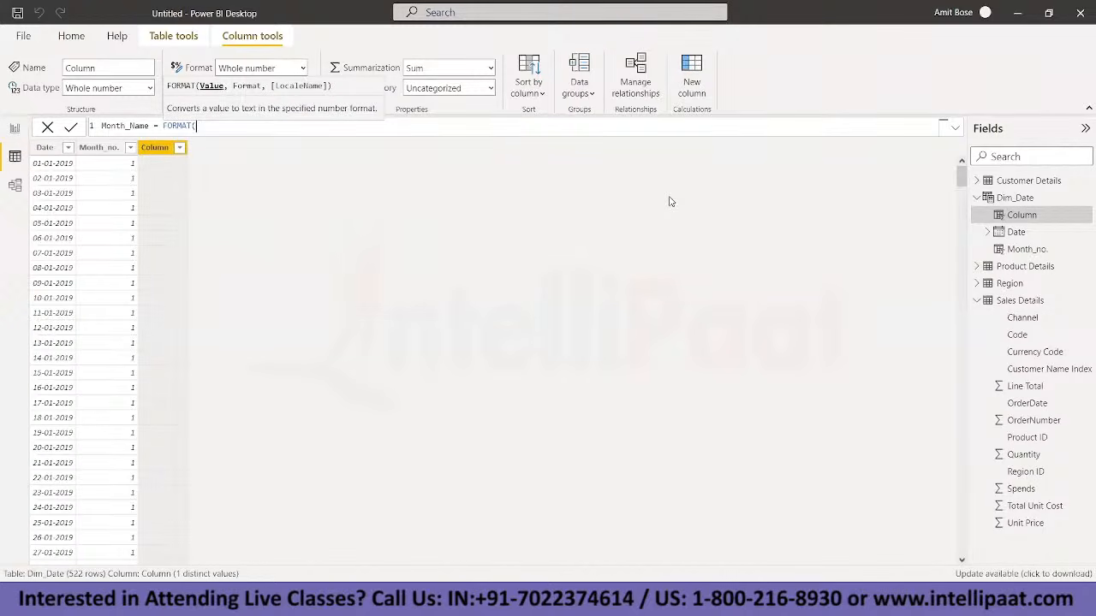
pyautogui.write('dim')
pyautogui.press('Down')
pyautogui.press('Tab')
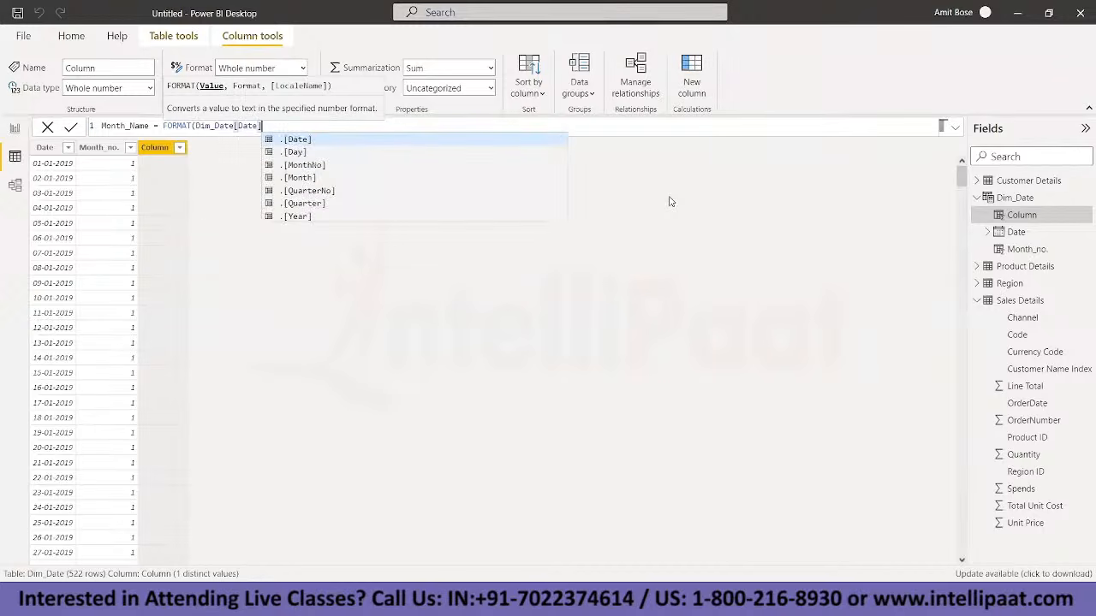
pyautogui.write(',')
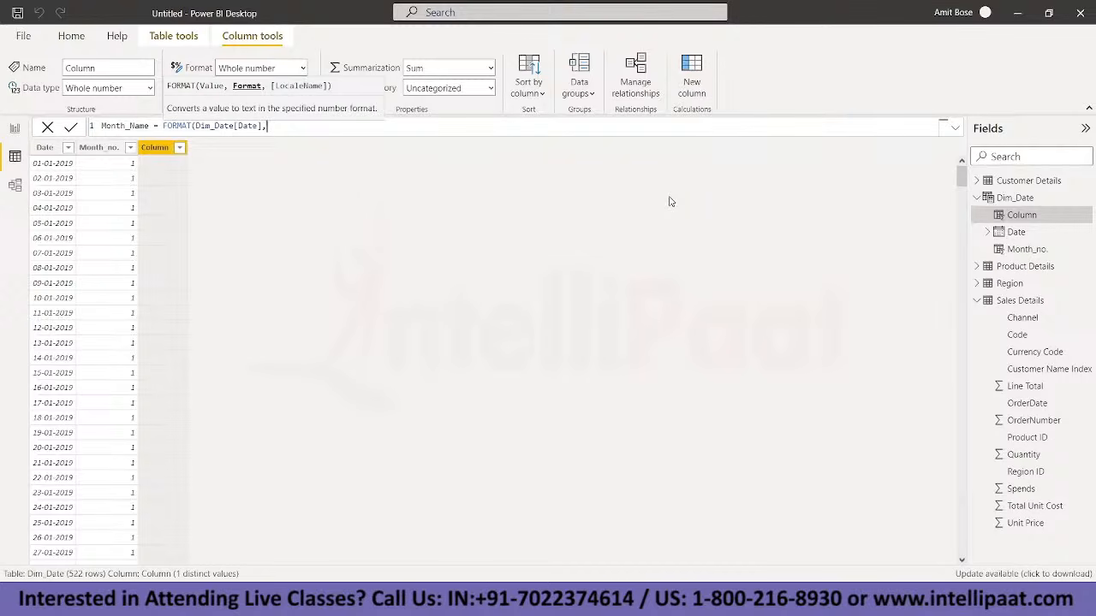
pyautogui.write('"MMMM")')
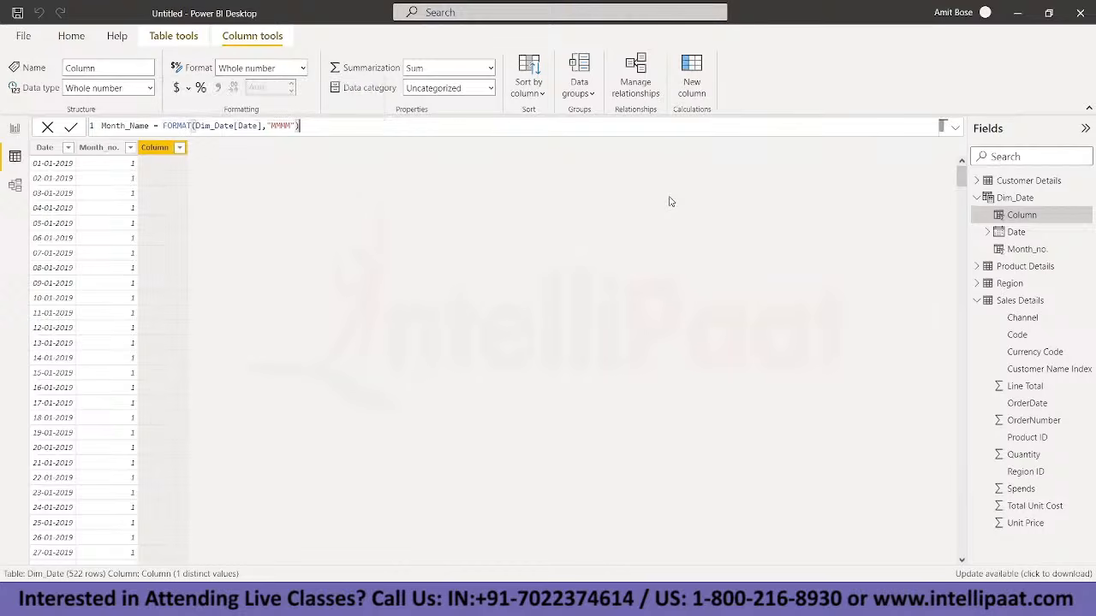
pyautogui.press('Return')
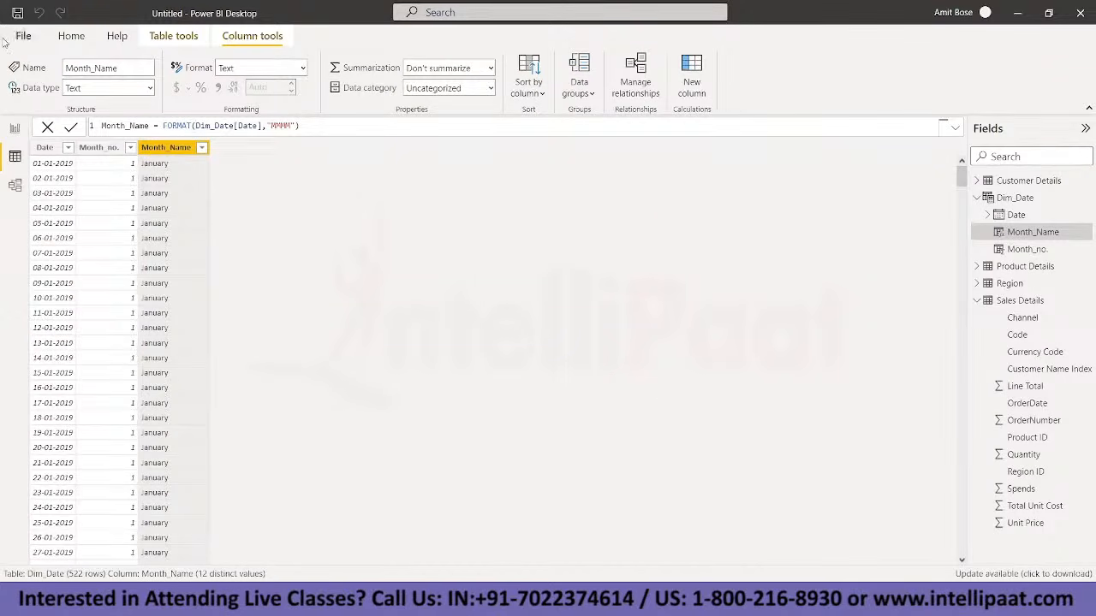
# Step: Insert a table visual on the report page, move and enlarge it, and add the Month_Name field as its values
pyautogui.click(14, 128)
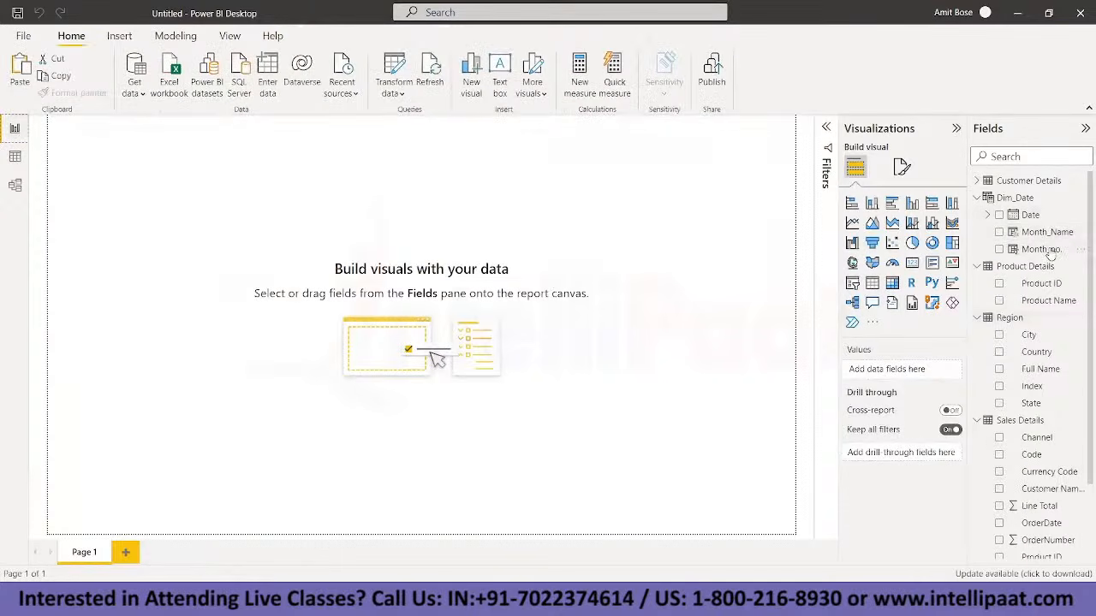
pyautogui.click(872, 283)
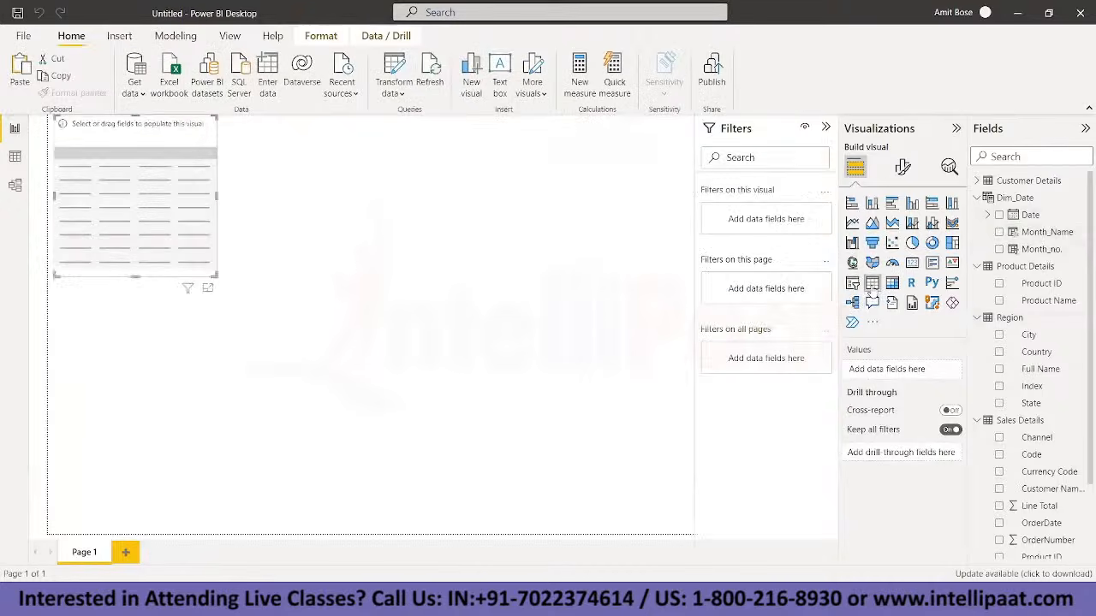
pyautogui.moveTo(147, 134)
pyautogui.mouseDown()
pyautogui.moveTo(367, 247)
pyautogui.moveTo(326, 190)
pyautogui.mouseUp()
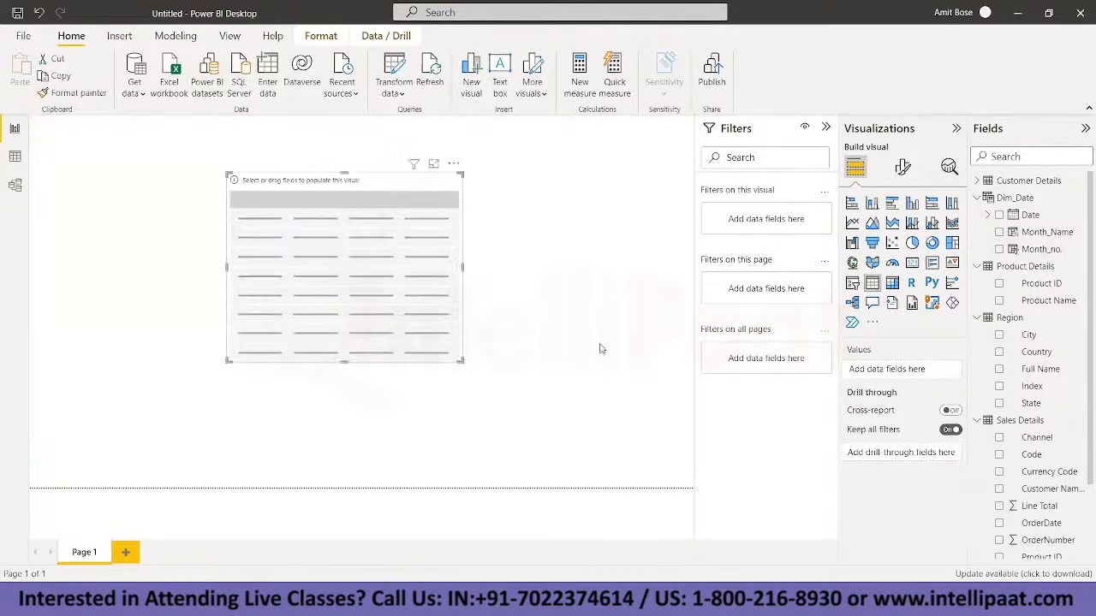
pyautogui.moveTo(1039, 238); pyautogui.dragTo(915, 377)
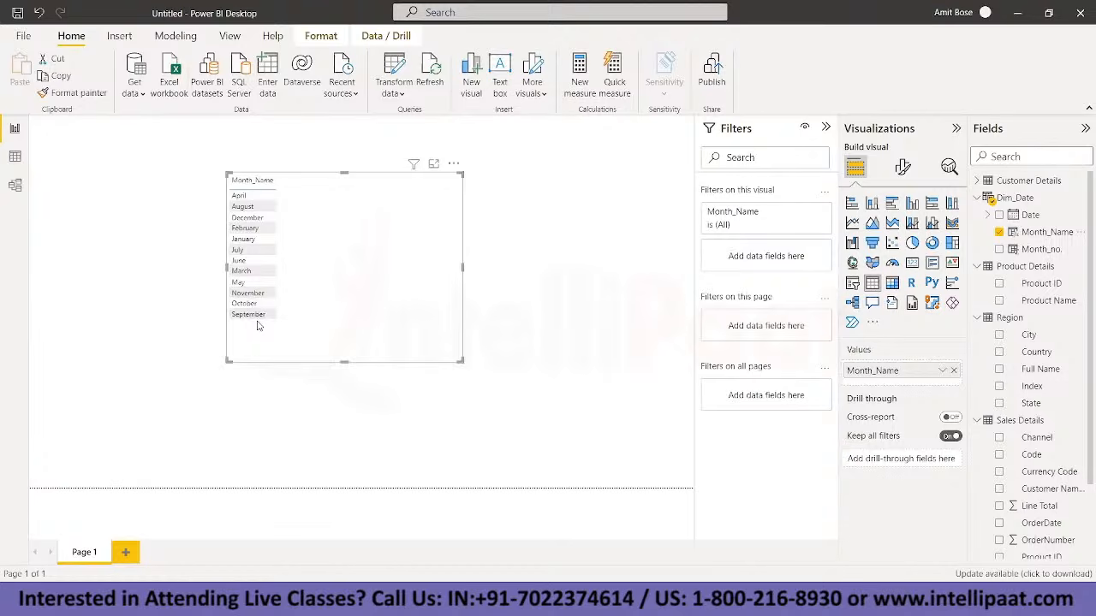
# Step: Set the Month_Name column to sort by Month_no. and check the month order in the report's table visual
pyautogui.click(16, 155)
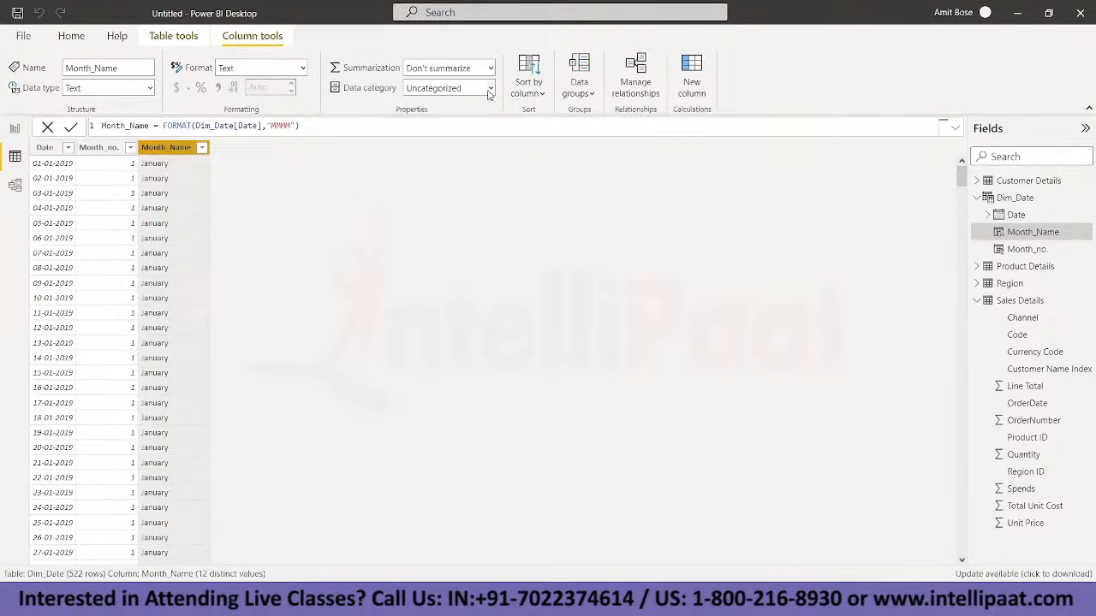
pyautogui.click(540, 96)
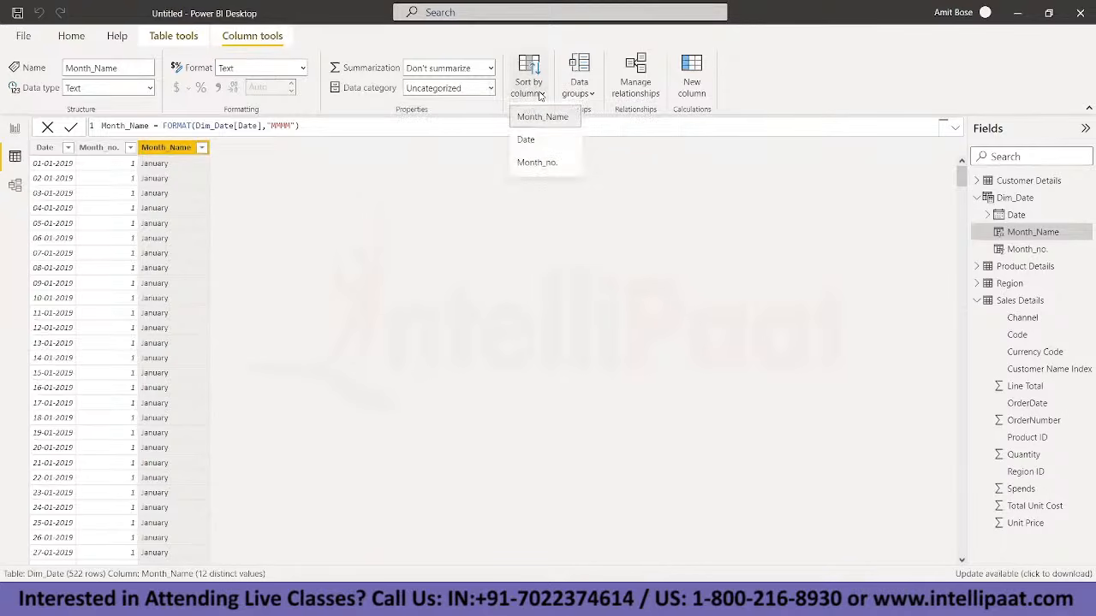
pyautogui.click(538, 163)
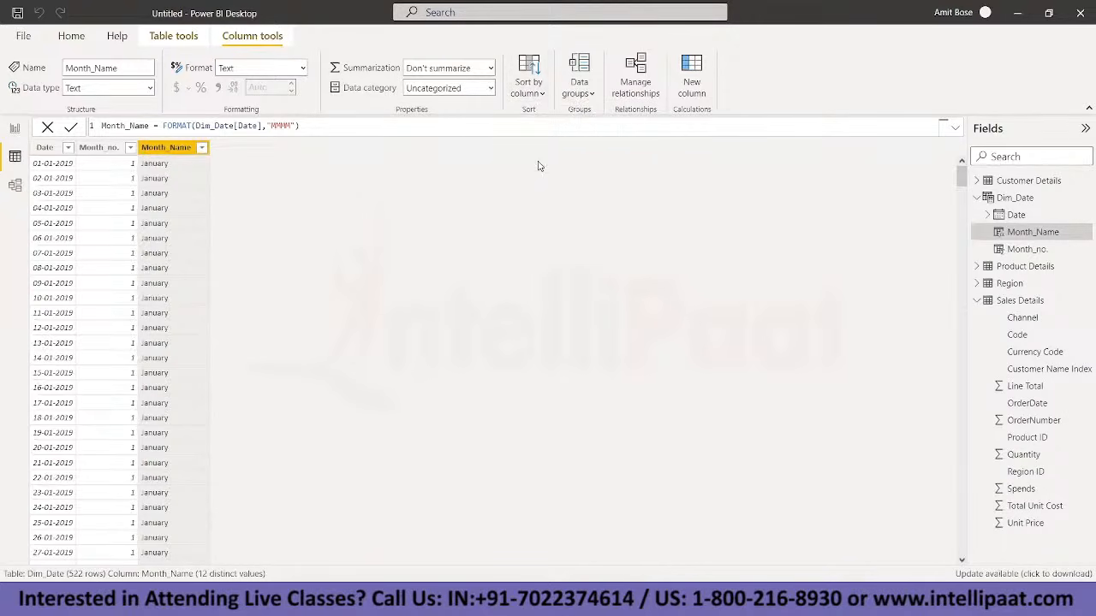
pyautogui.click(14, 129)
pyautogui.click(14, 129)
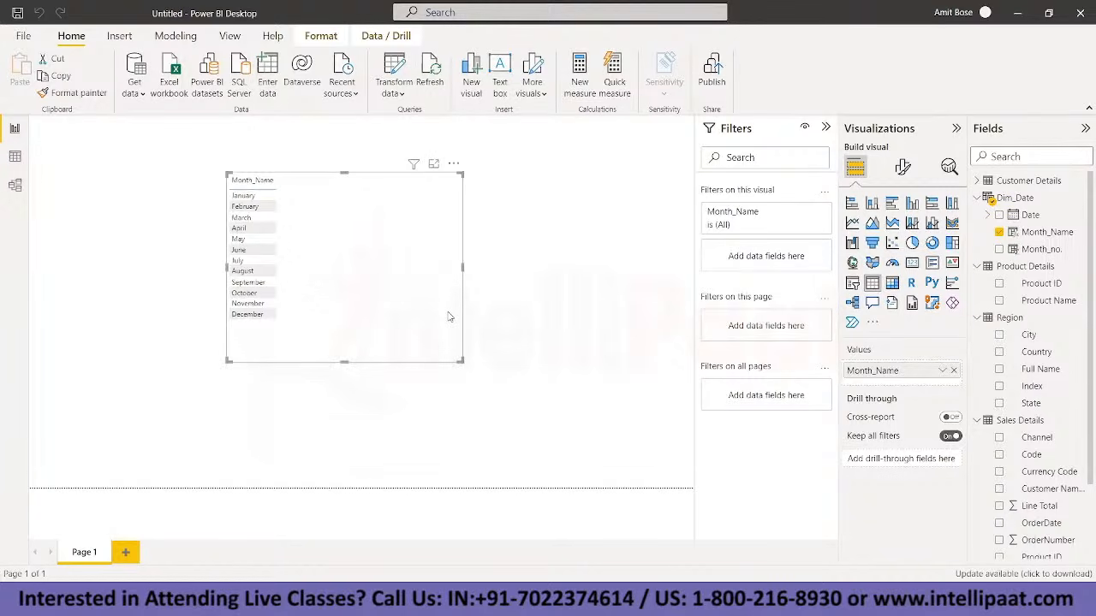
pyautogui.press('Print')
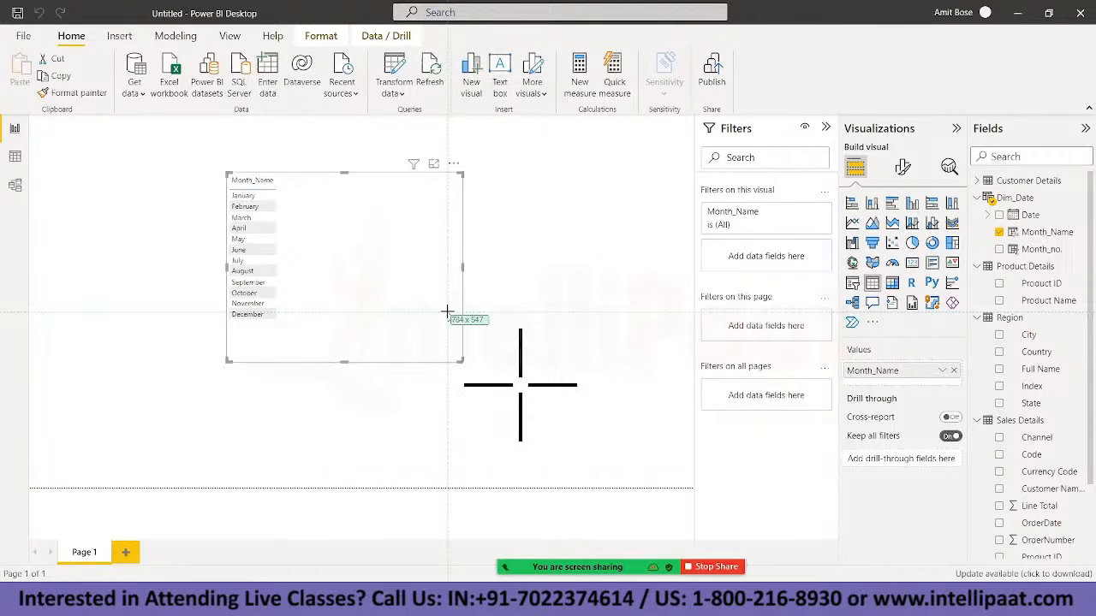
pyautogui.press('Escape')
pyautogui.press('Print')
pyautogui.press('Escape')
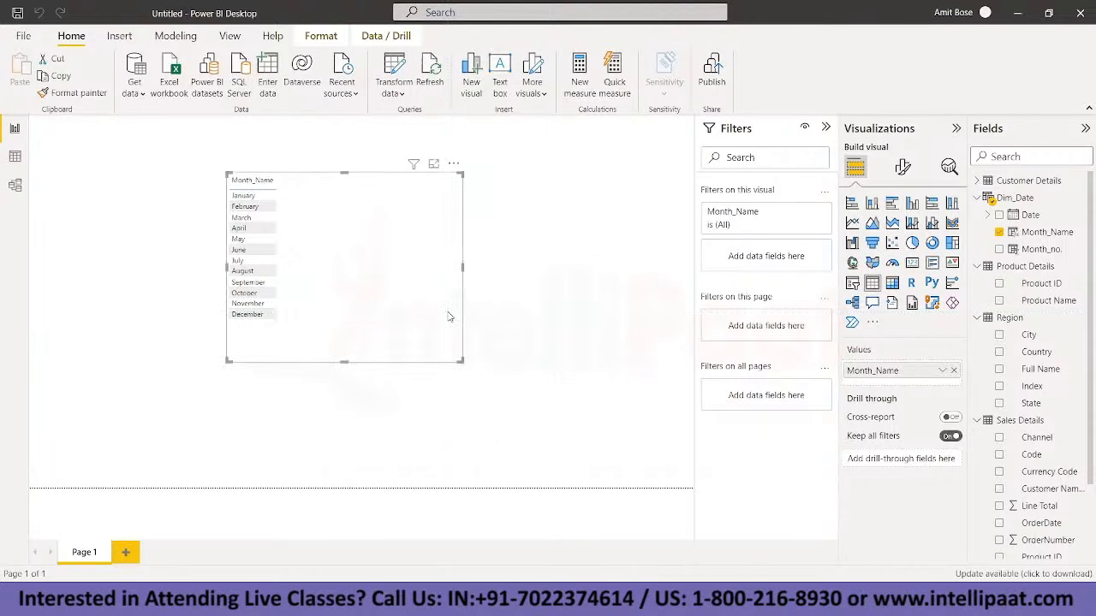
# Step: Delete the Month_Name table visual from the report page and collapse the Dim_Date, Product Details and Region tables in the field list
pyautogui.press('Delete')
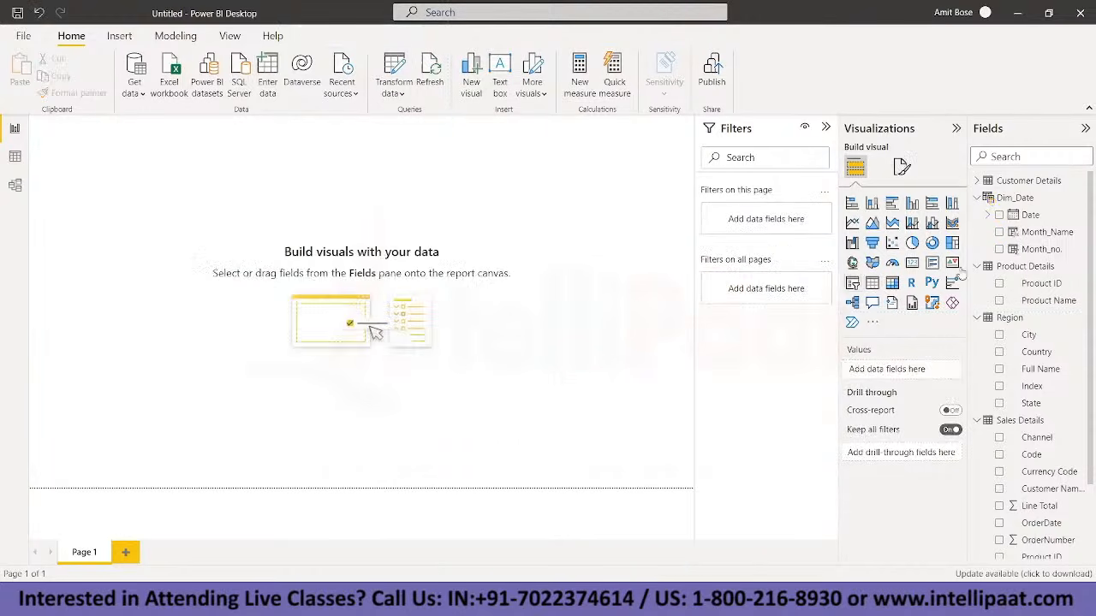
pyautogui.click(977, 198)
pyautogui.click(976, 215)
pyautogui.click(977, 232)
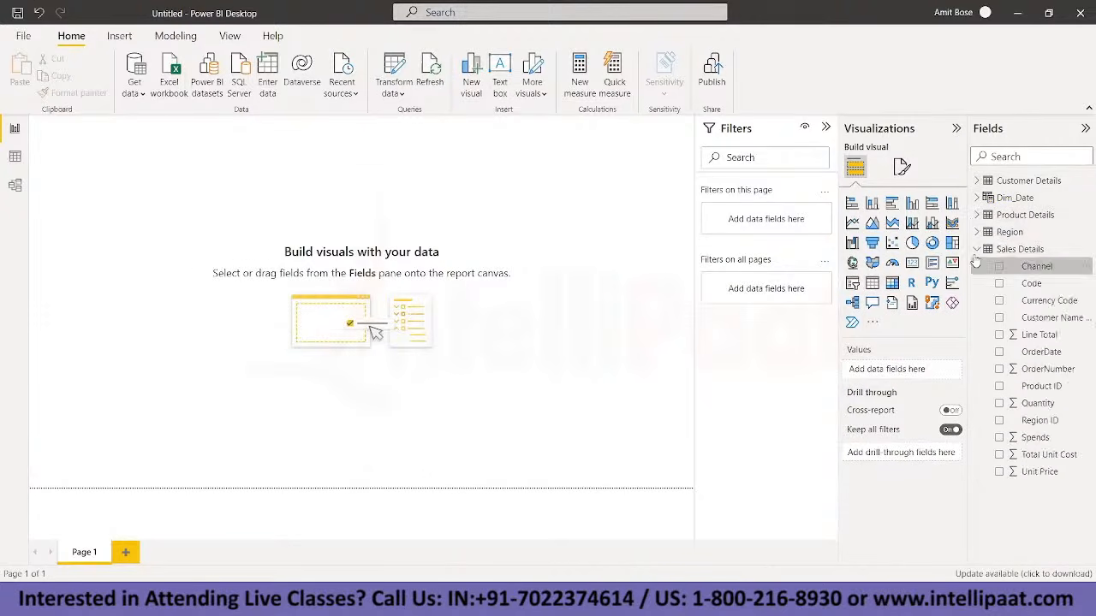
pyautogui.click(977, 249)
pyautogui.click(976, 249)
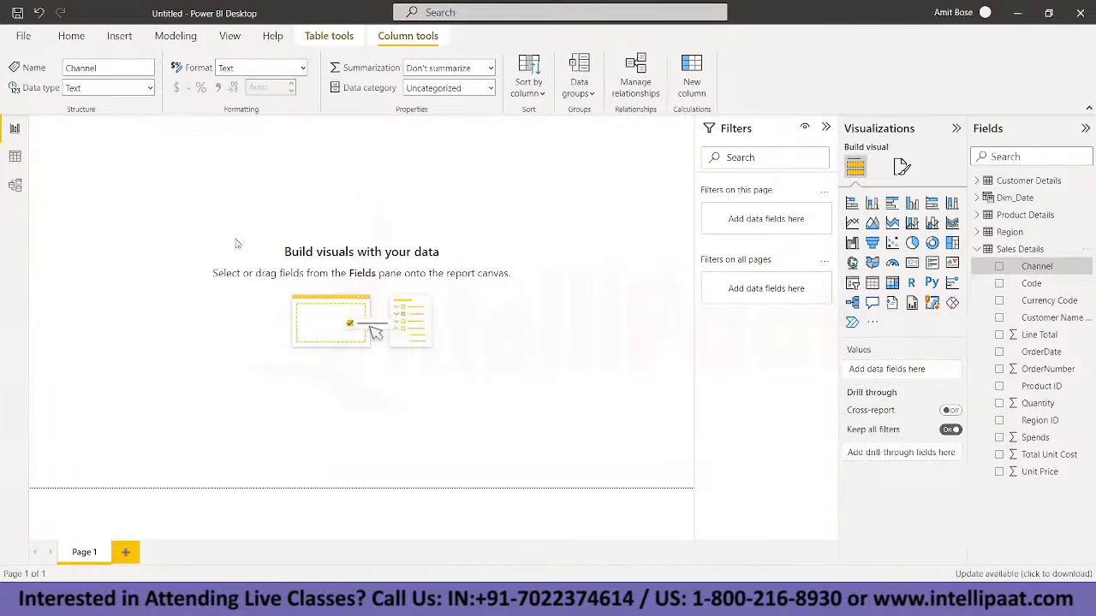
# Step: Create a measure named Total Sales in the Sales Details table, with a SUMX formula iterating over 'Sales Details'
pyautogui.click(9, 158)
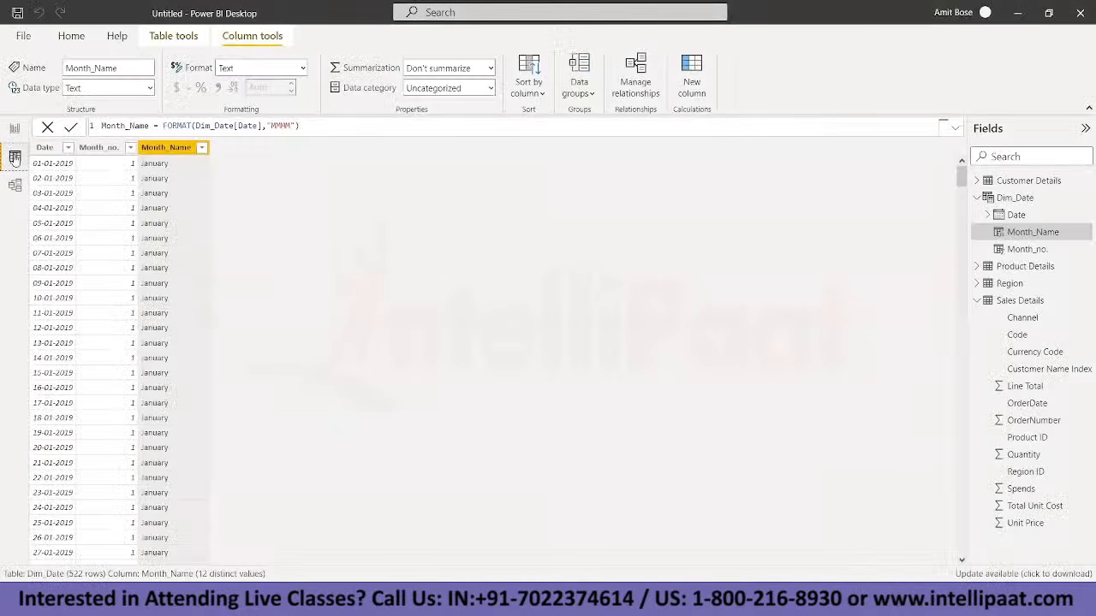
pyautogui.click(1024, 301)
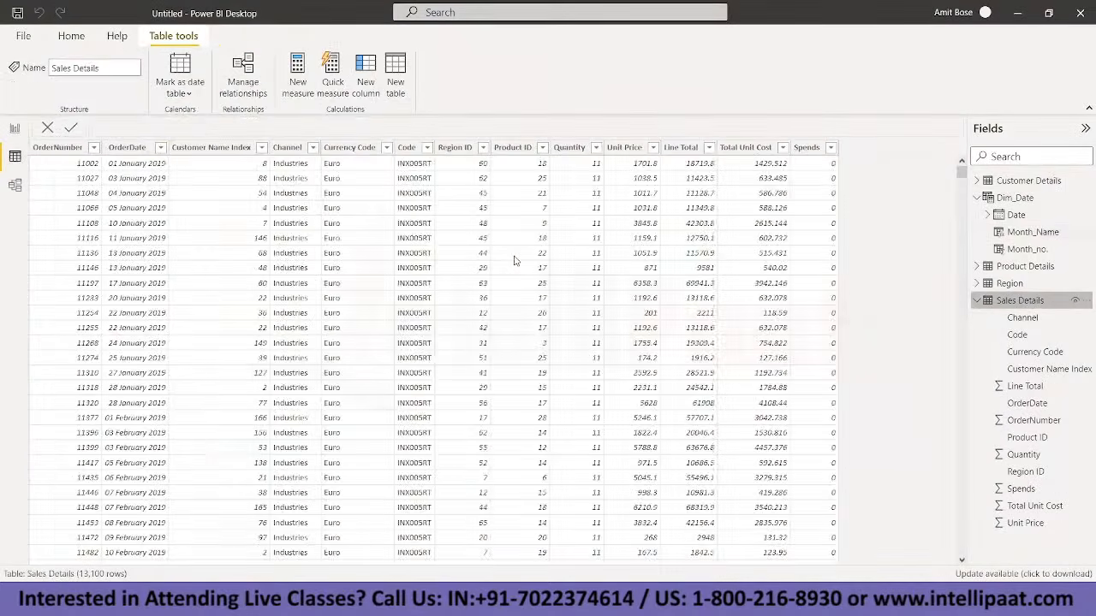
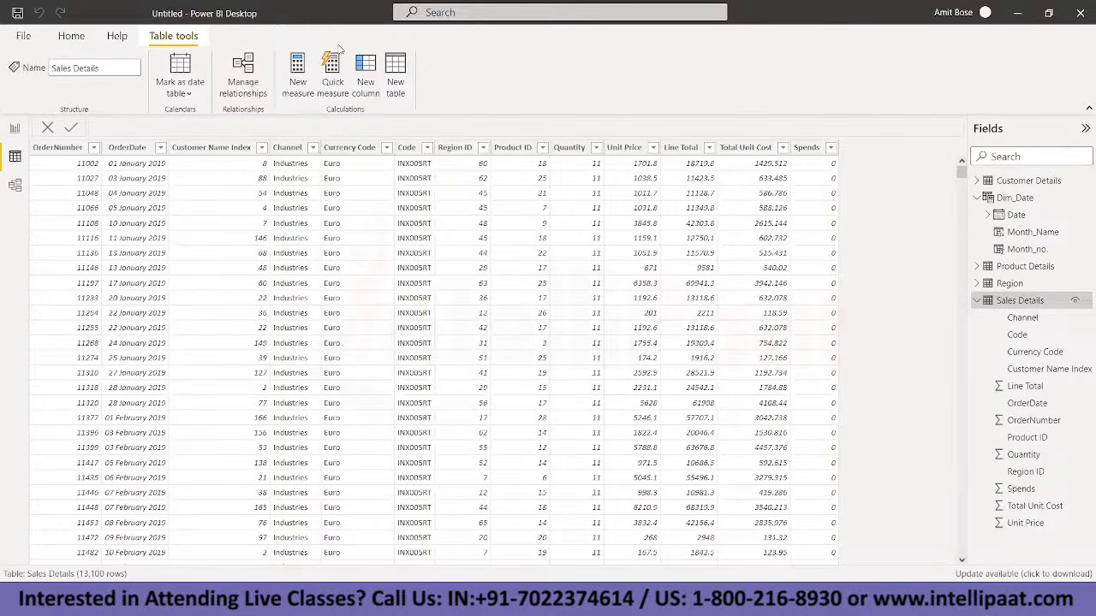
pyautogui.click(305, 82)
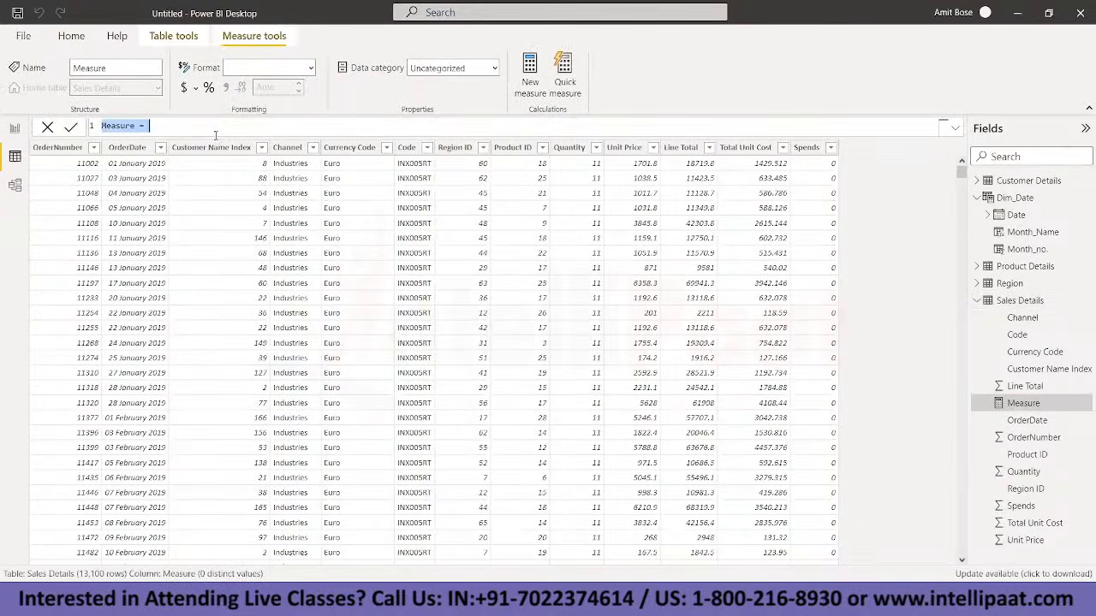
pyautogui.write('Total')
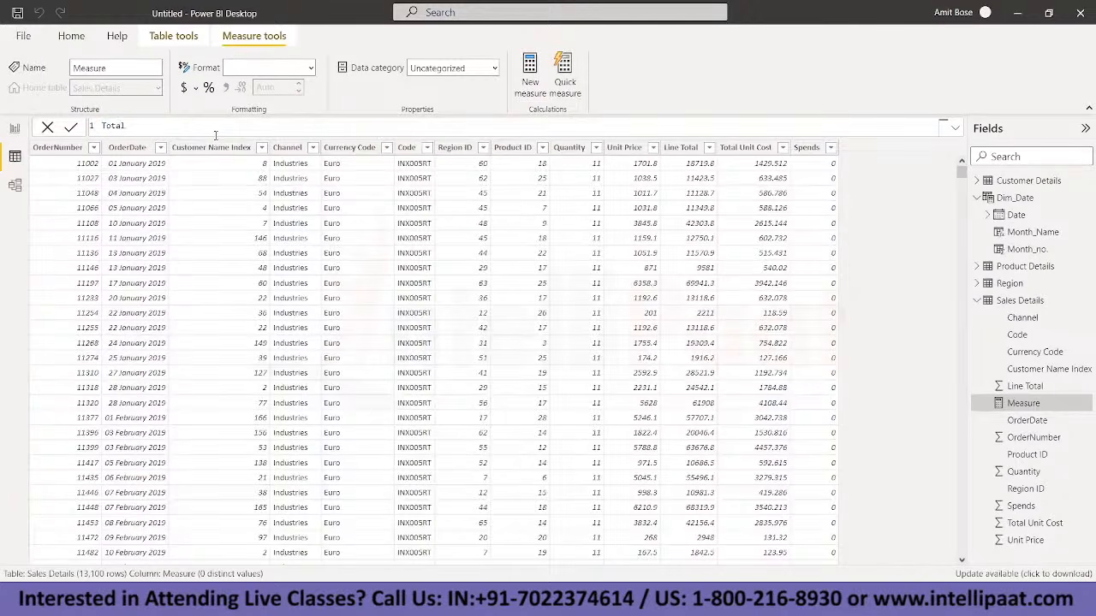
pyautogui.write(' Sales = sum')
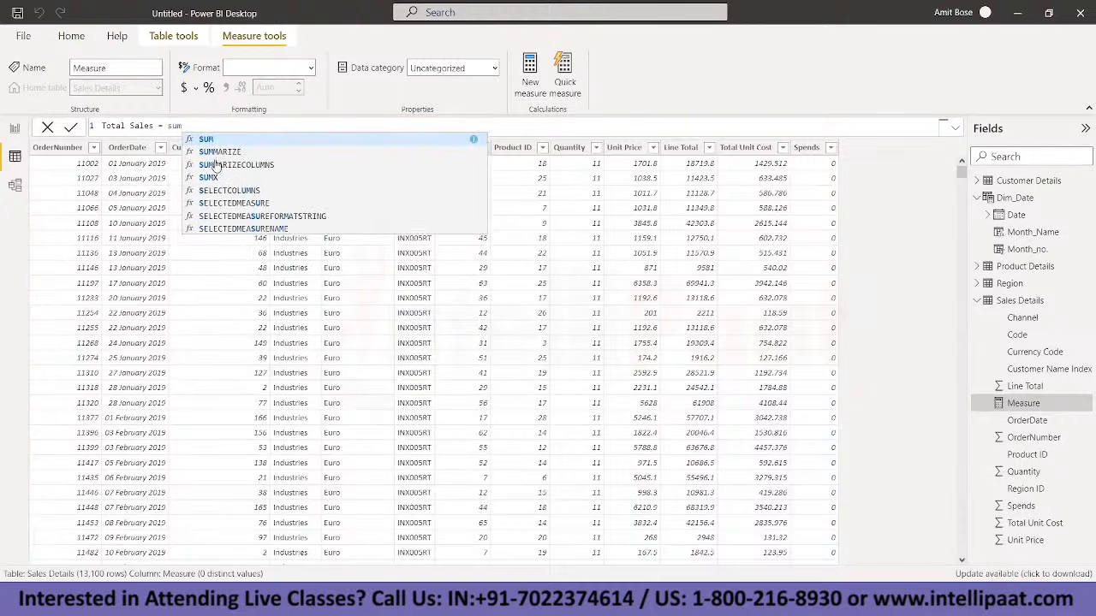
pyautogui.doubleClick(210, 177)
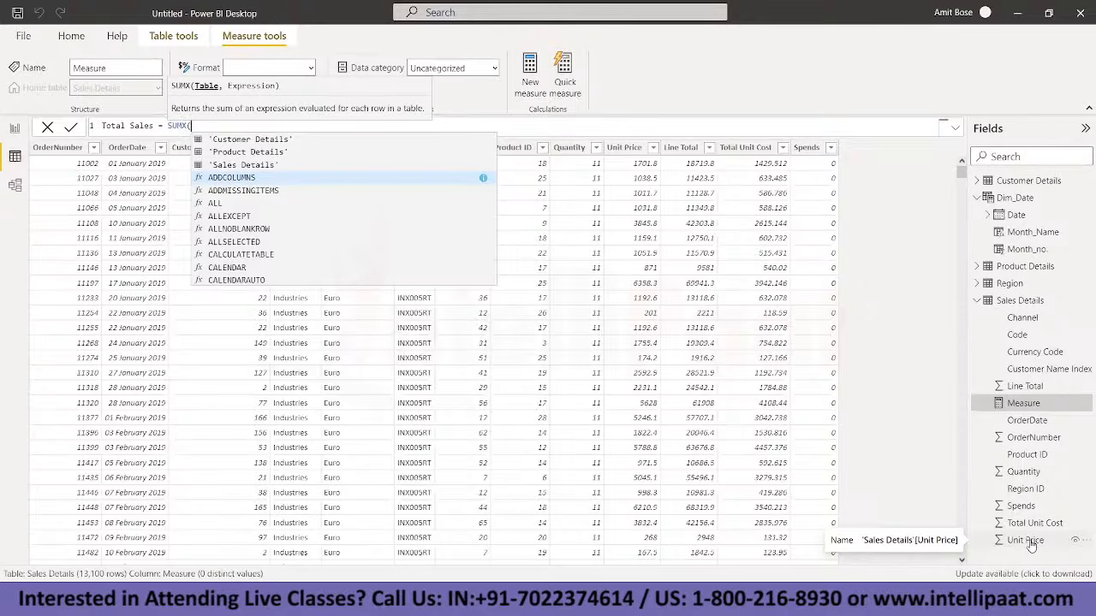
pyautogui.press('Escape')
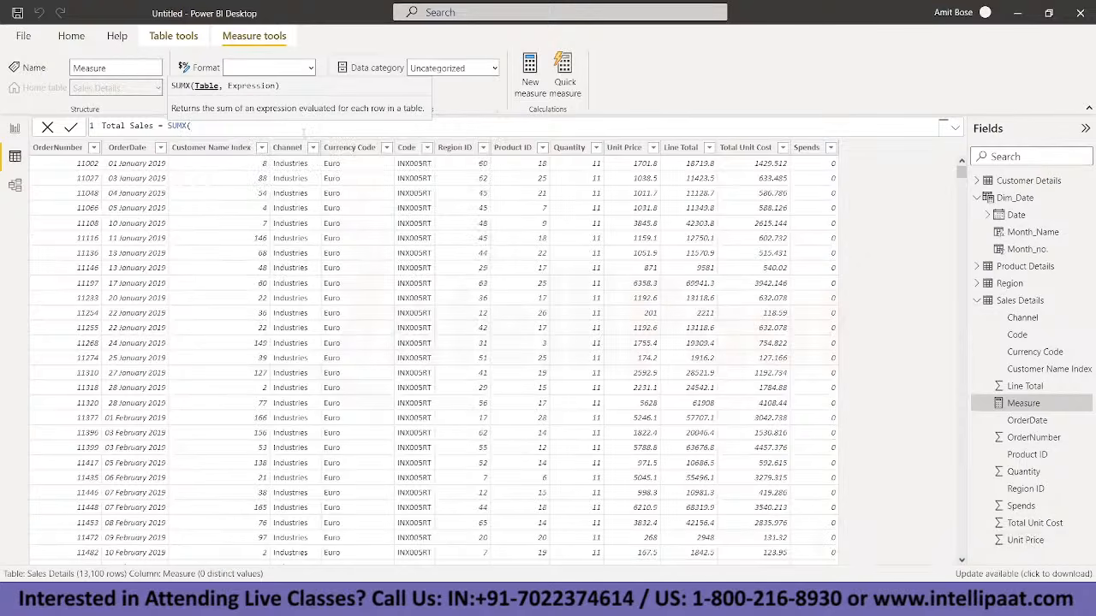
pyautogui.write('sale')
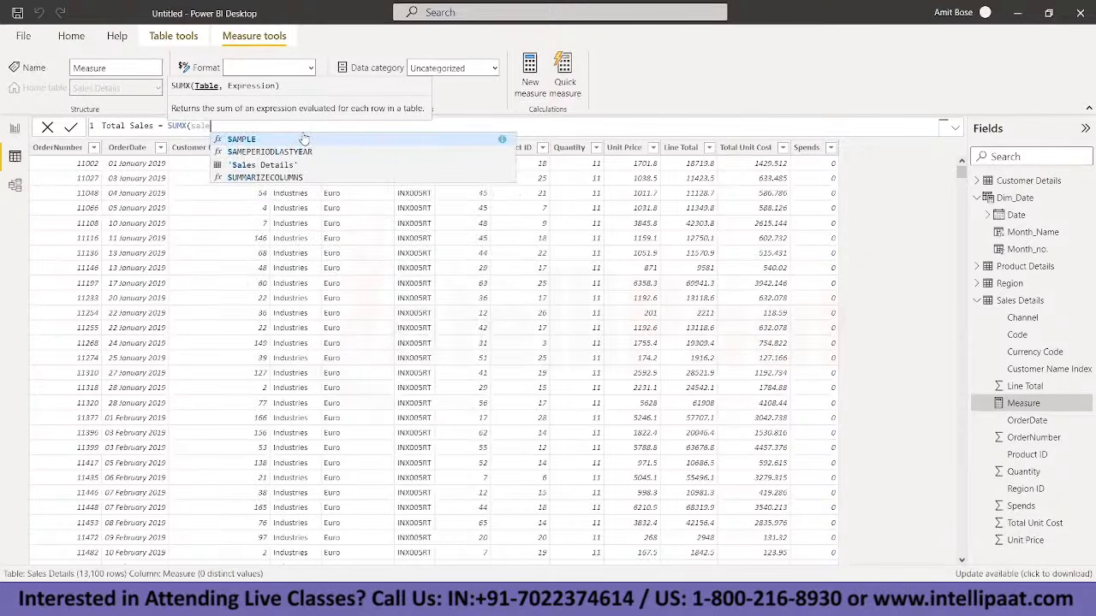
pyautogui.press('Down')
pyautogui.press('Down')
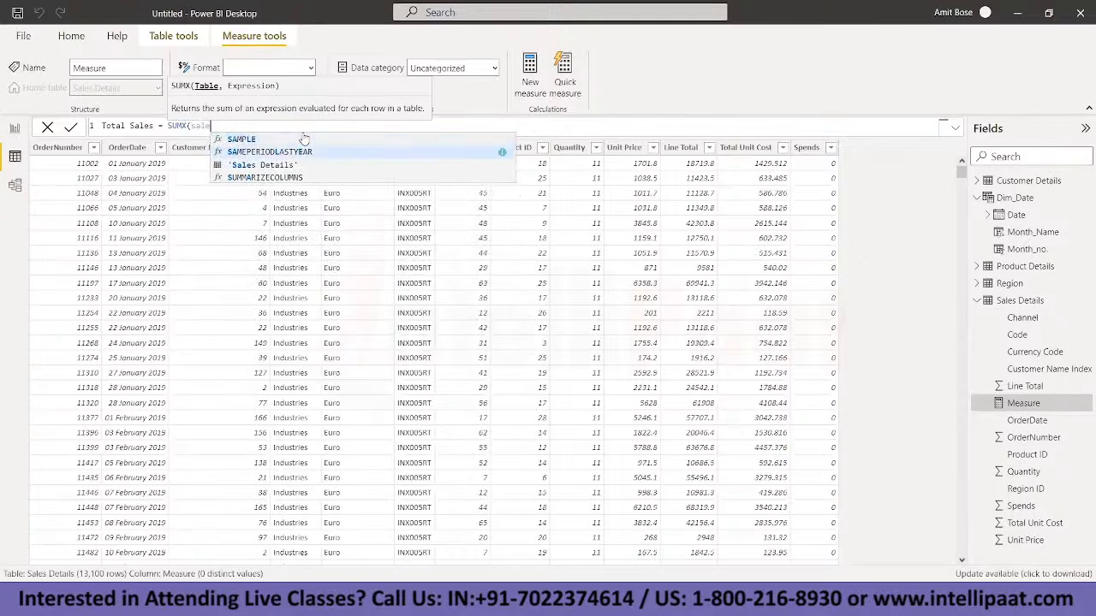
pyautogui.press('Tab')
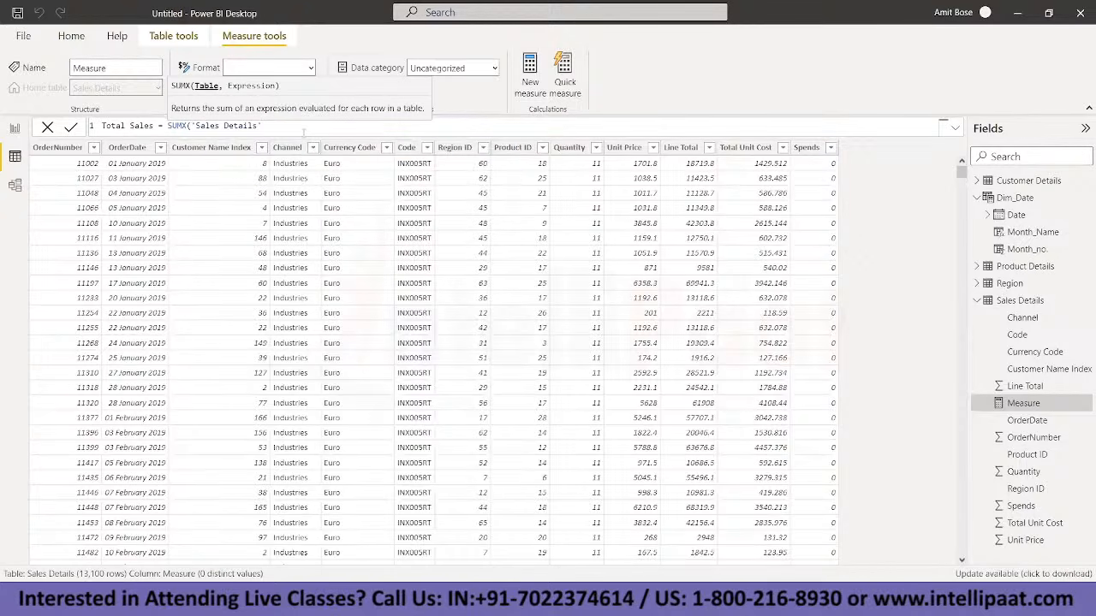
# Step: Complete the Total Sales formula with the expression 'Sales Details'[Quantity]* 'Sales Details'[Unit Price] and commit the measure
pyautogui.write(',qua')
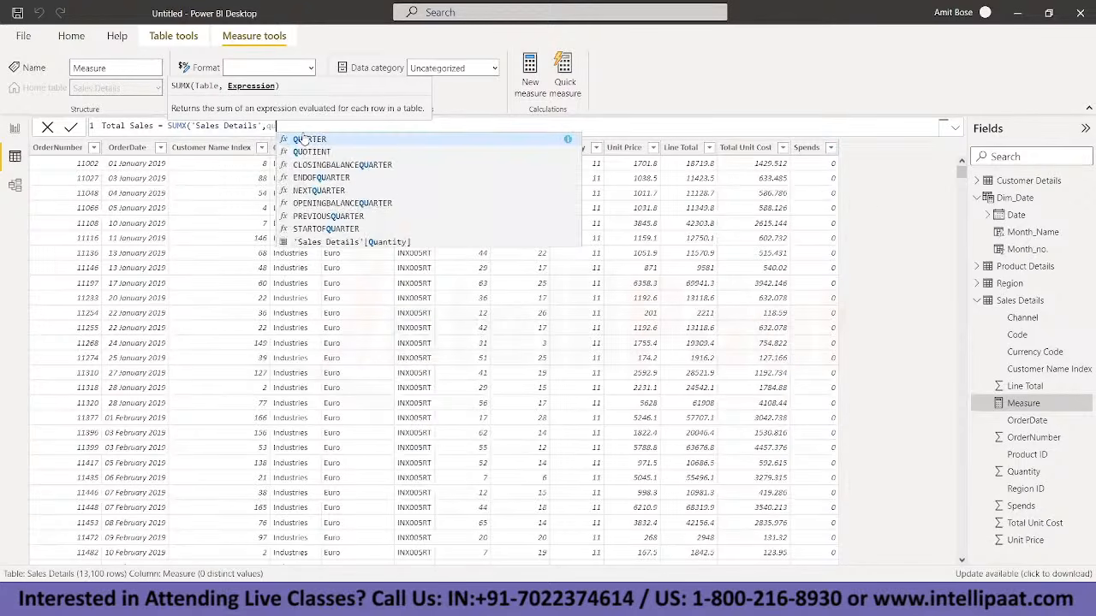
pyautogui.press('Down')
pyautogui.press('Down')
pyautogui.press('Down')
pyautogui.press('Down')
pyautogui.press('Down')
pyautogui.press('Down')
pyautogui.press('Down')
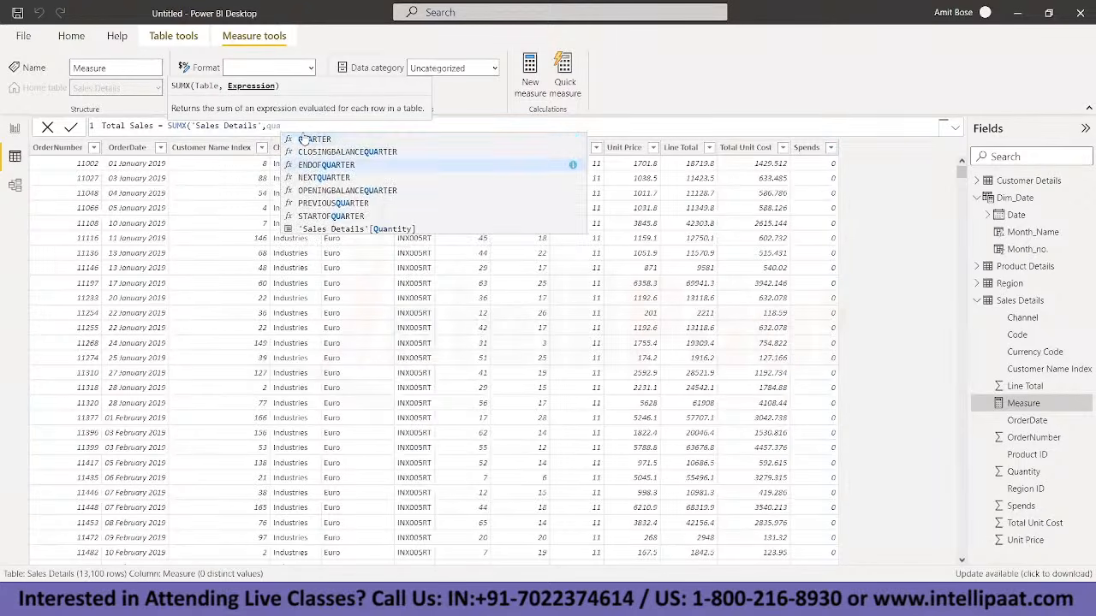
pyautogui.press('Tab')
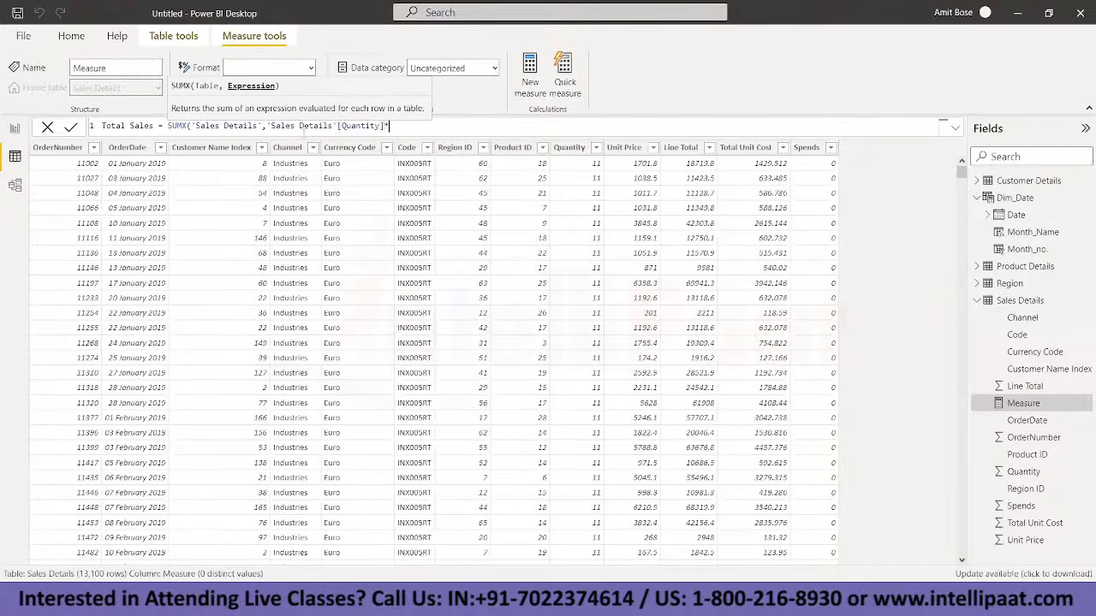
pyautogui.write('* uni')
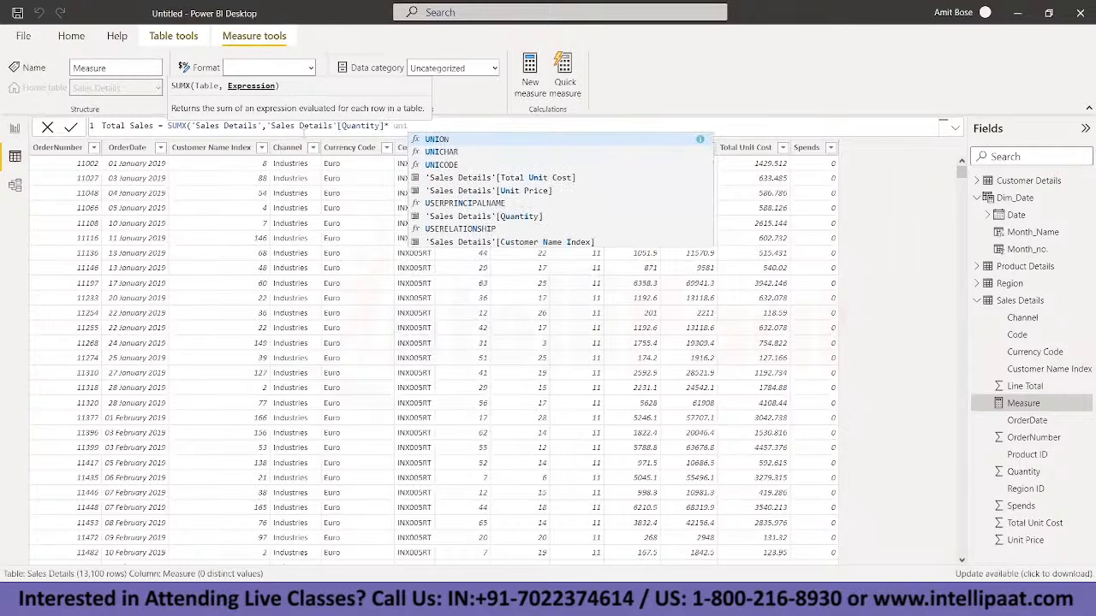
pyautogui.press('Down')
pyautogui.press('Down')
pyautogui.press('Down')
pyautogui.press('Down')
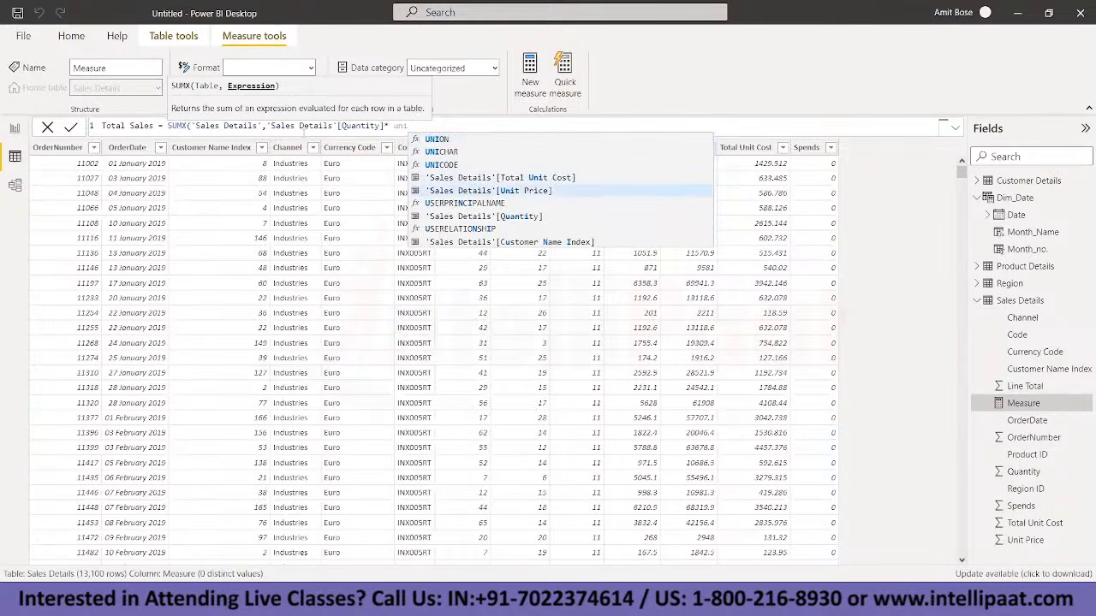
pyautogui.press('Tab')
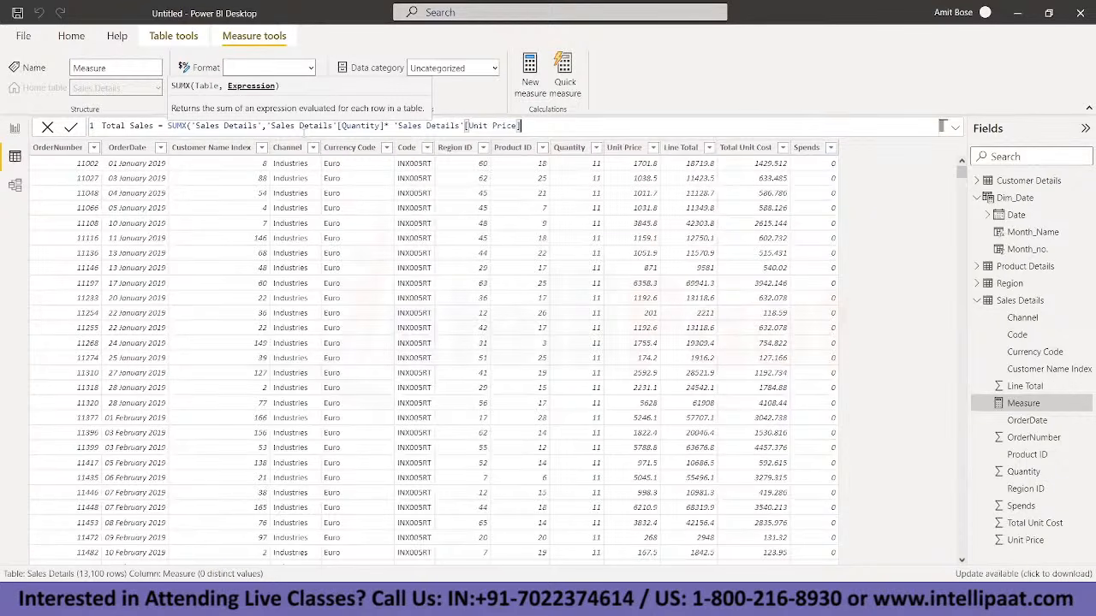
pyautogui.write(')')
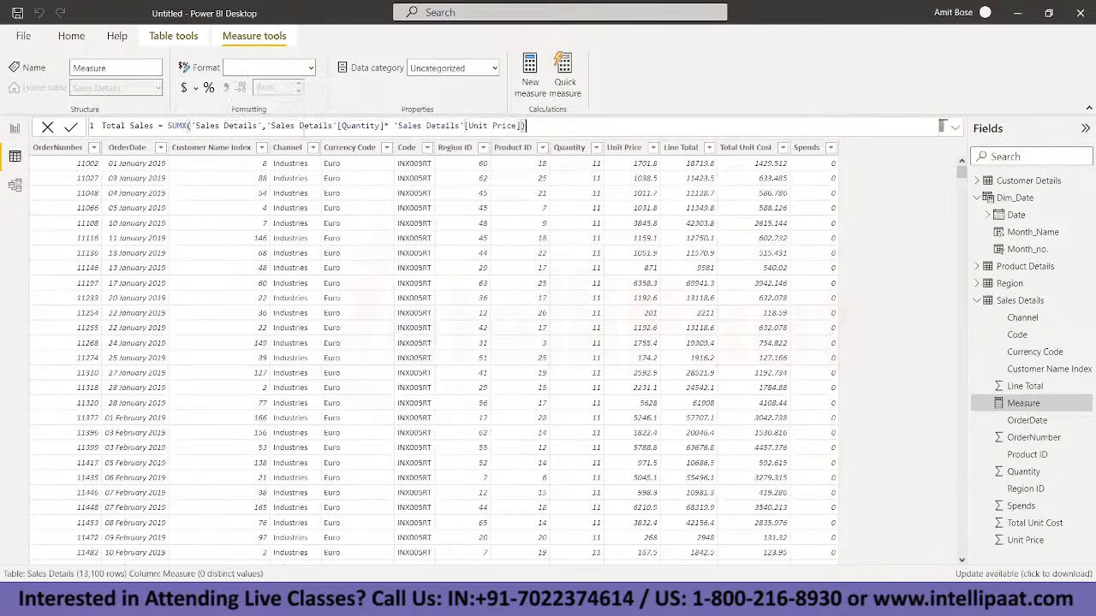
pyautogui.press('Return')
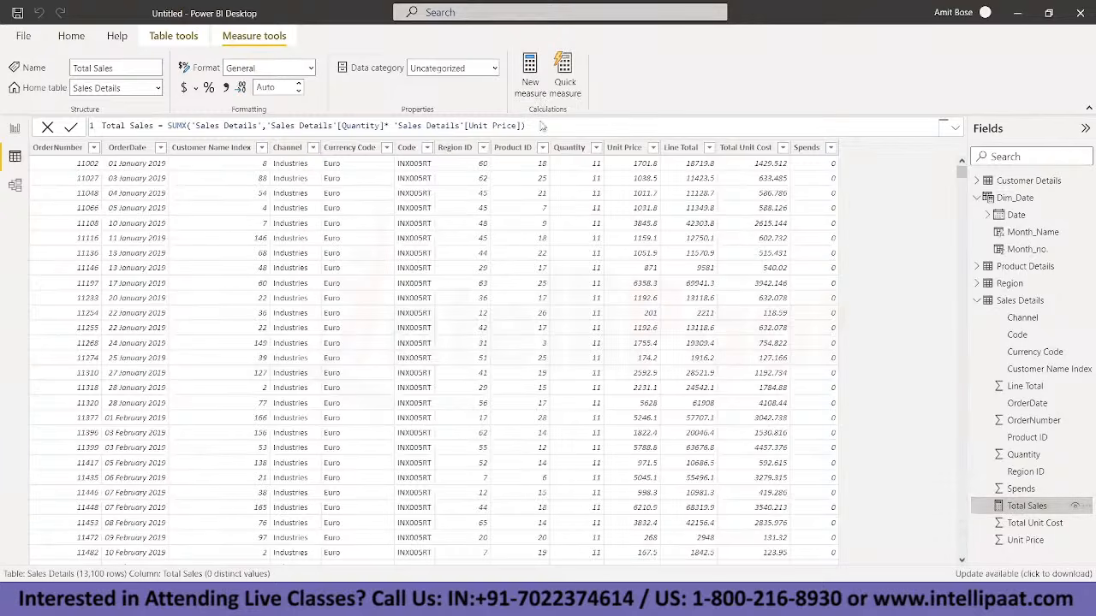
pyautogui.moveTo(526, 125); pyautogui.dragTo(158, 126)
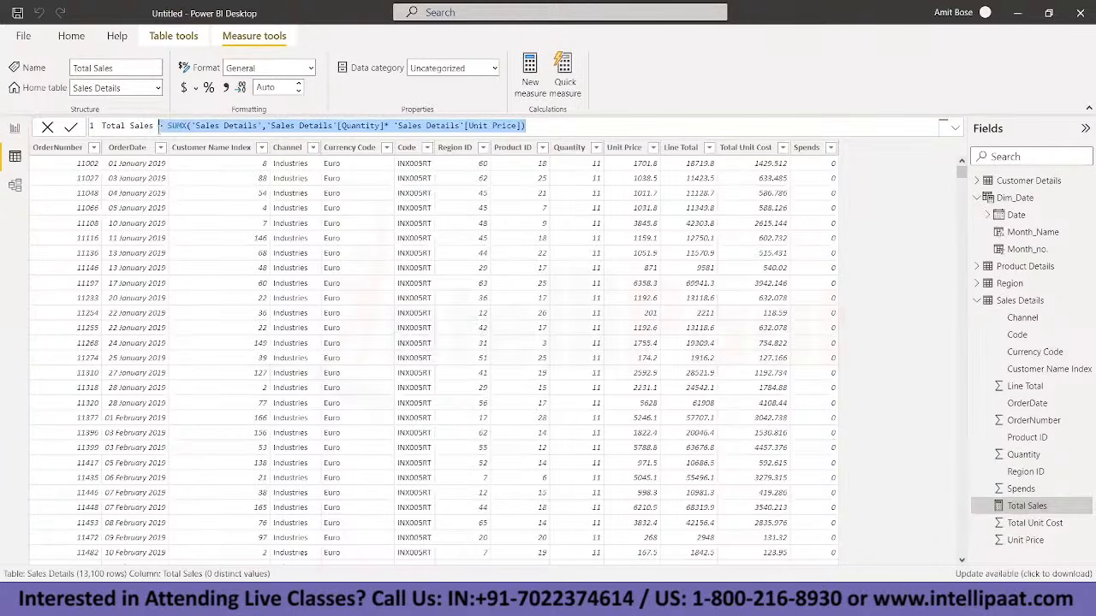
pyautogui.rightClick(1006, 300)
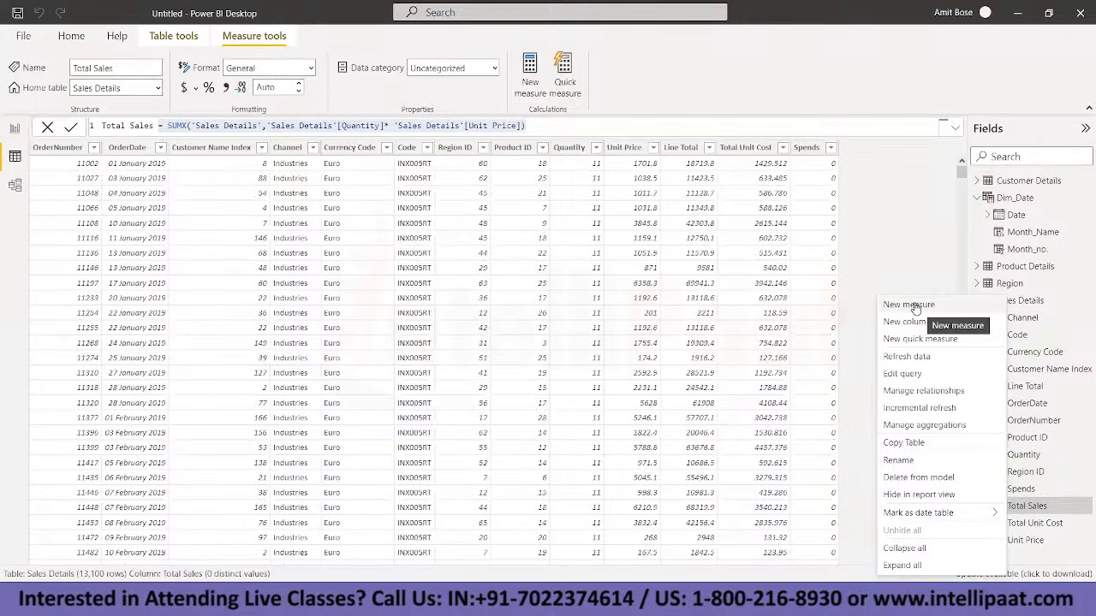
pyautogui.click(919, 268)
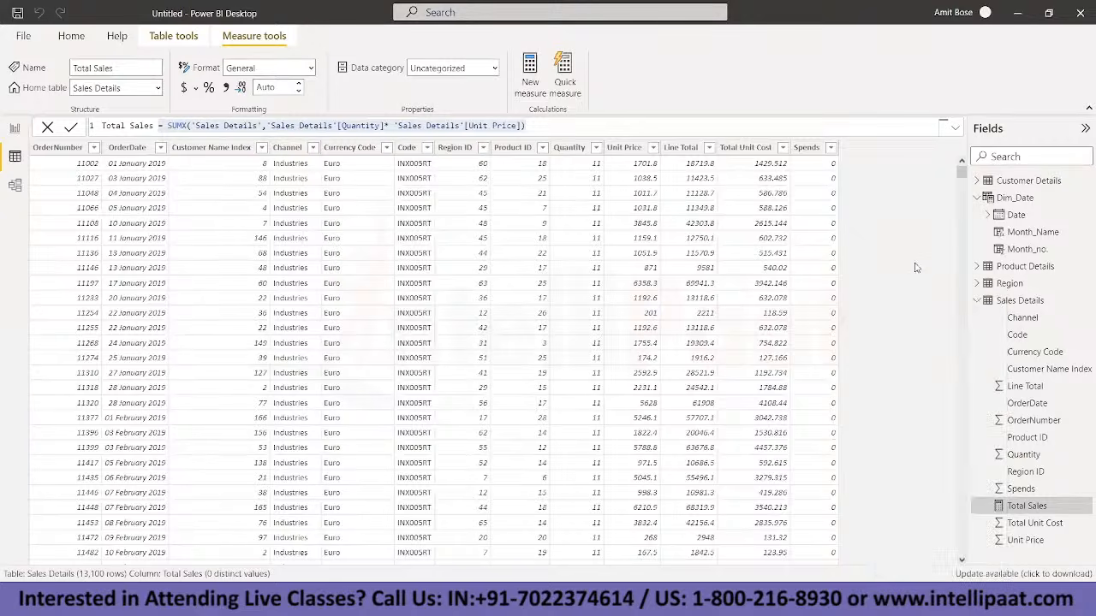
# Step: Add another measure to Sales Details named Total Cost, with a SUMX formula iterating over 'Sales Details'
pyautogui.rightClick(1005, 304)
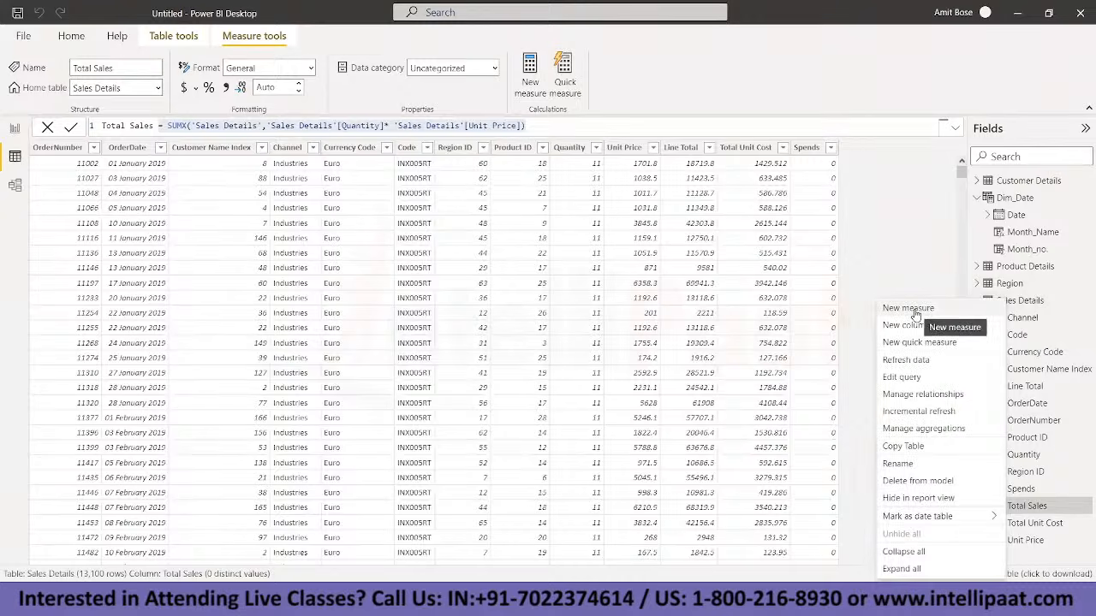
pyautogui.click(859, 288)
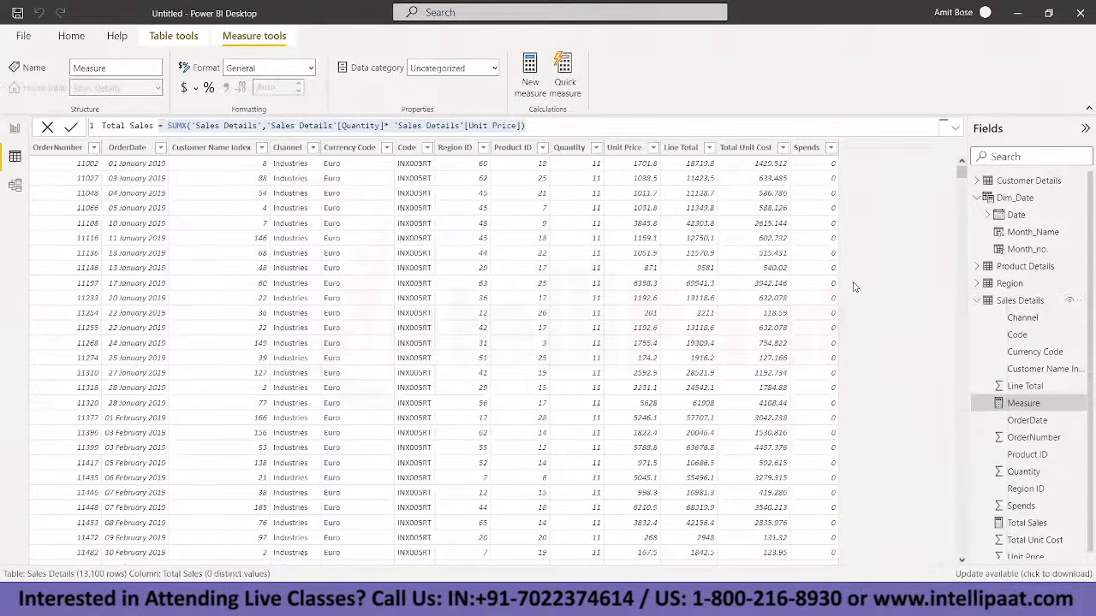
pyautogui.hotkey('ctrl', 'a')
pyautogui.press('BackSpace')
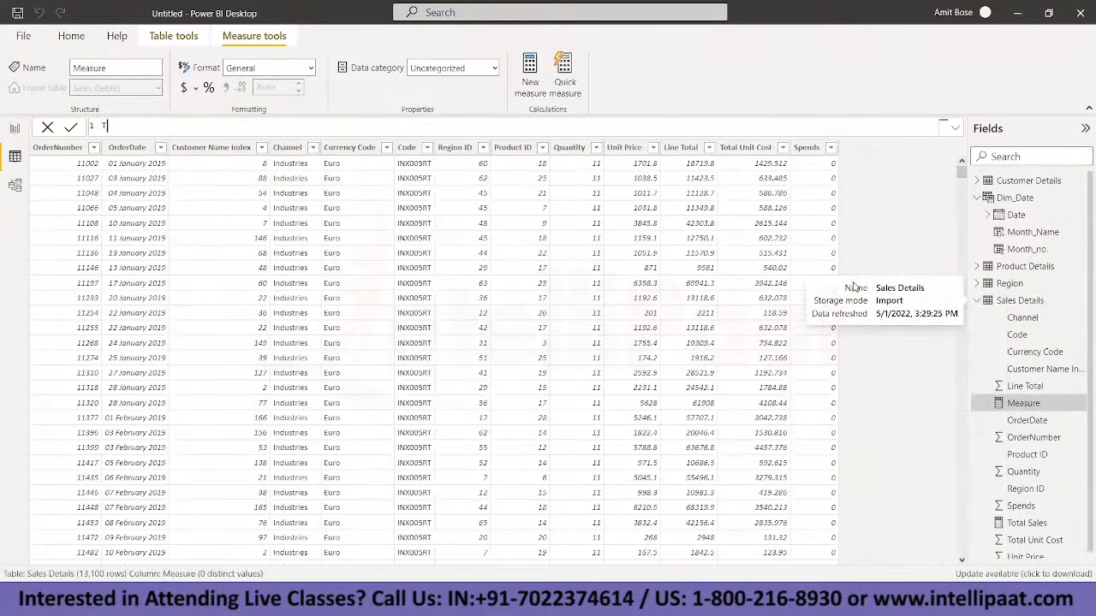
pyautogui.write('Tota')
pyautogui.write('l Sa')
pyautogui.write('le')
pyautogui.press('BackSpace')
pyautogui.press('BackSpace')
pyautogui.press('BackSpace')
pyautogui.press('BackSpace')
pyautogui.write('Cost = su')
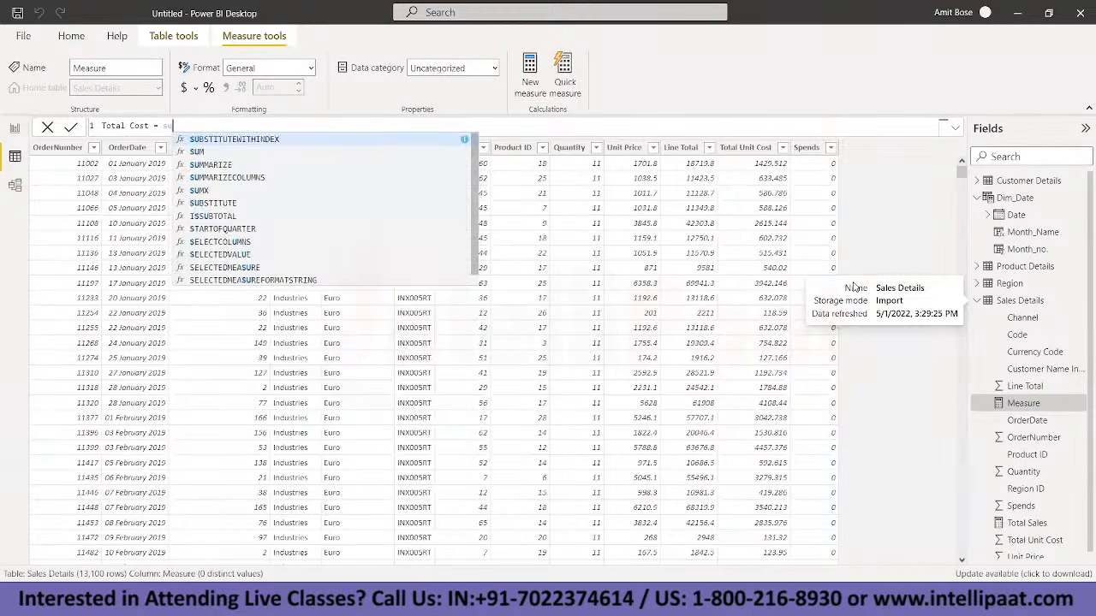
pyautogui.write('mx(sale')
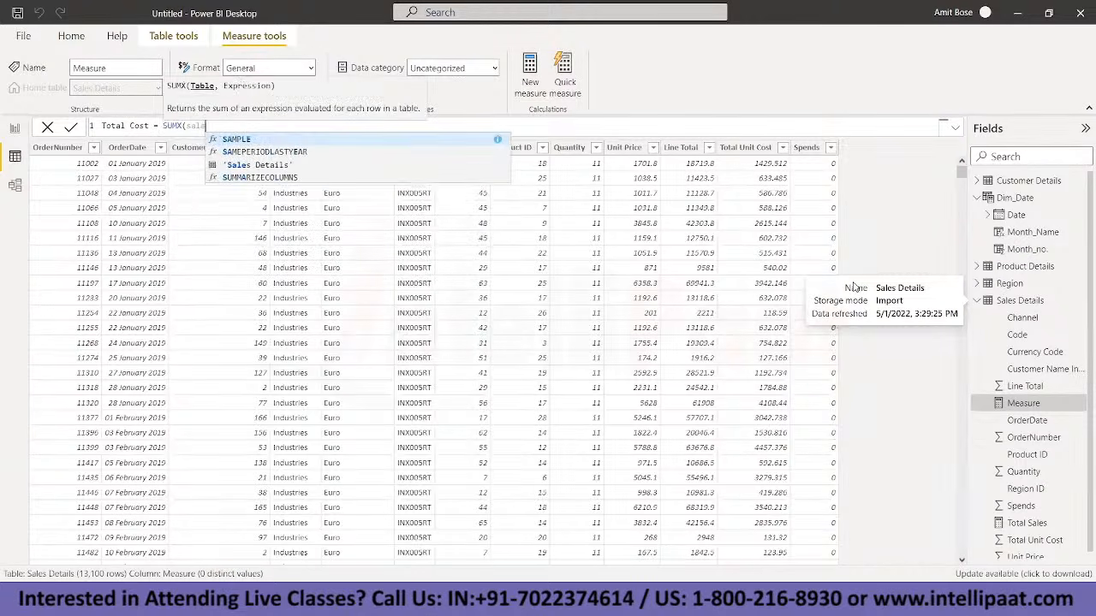
pyautogui.press('Down')
pyautogui.press('Down')
pyautogui.press('Down')
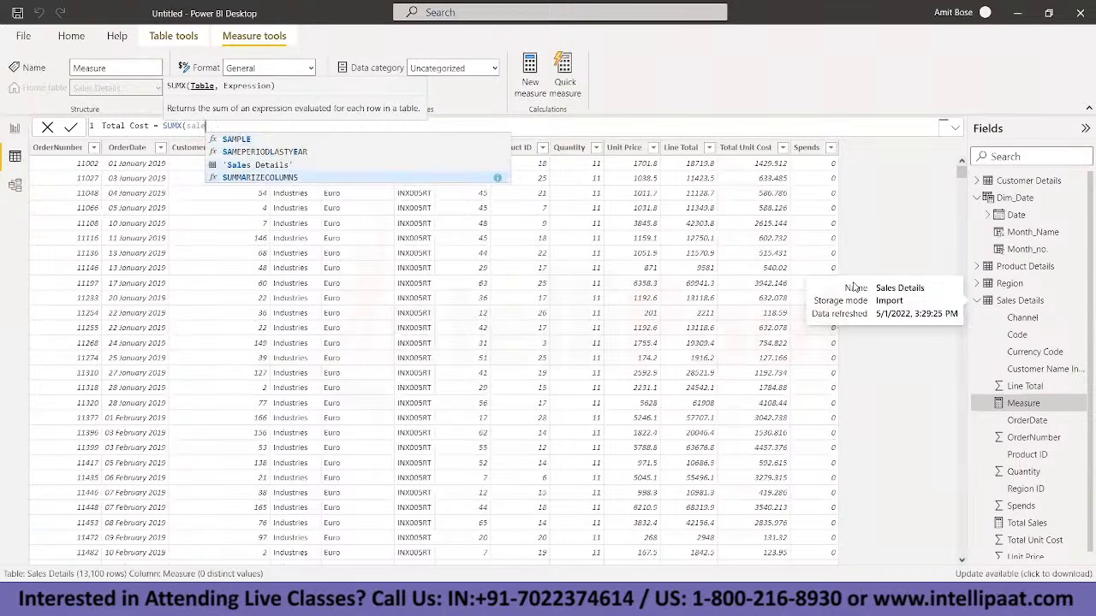
pyautogui.press('Up')
pyautogui.press('Tab')
# Step: Complete the Total Cost formula with the expression 'Sales Details'[Quantity]*'Sales Details'[Total Unit Cost] and commit the measure
pyautogui.write(',quan')
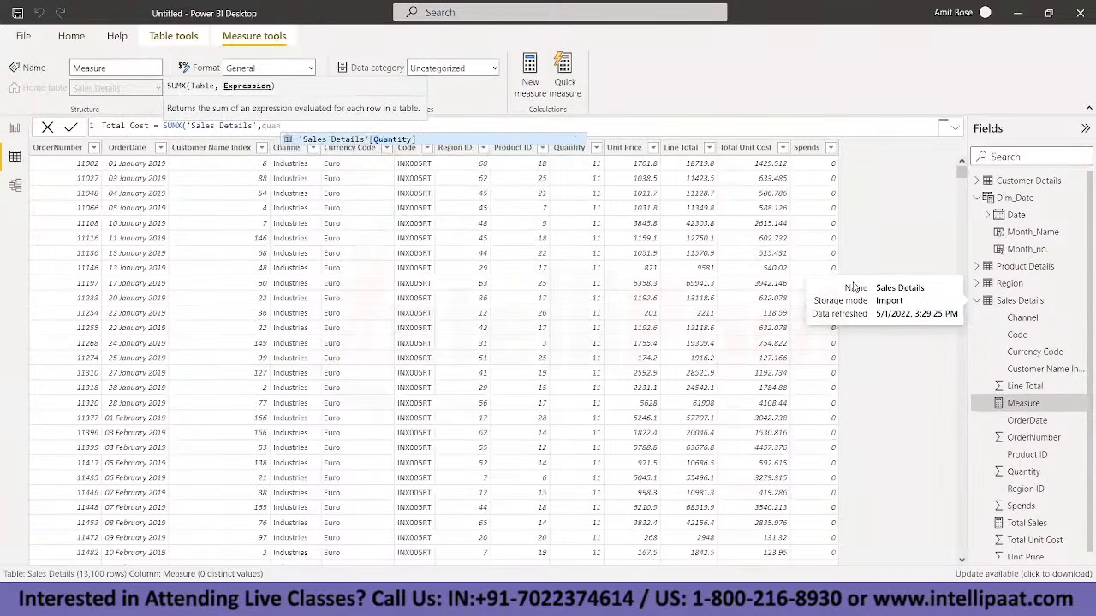
pyautogui.press('Tab')
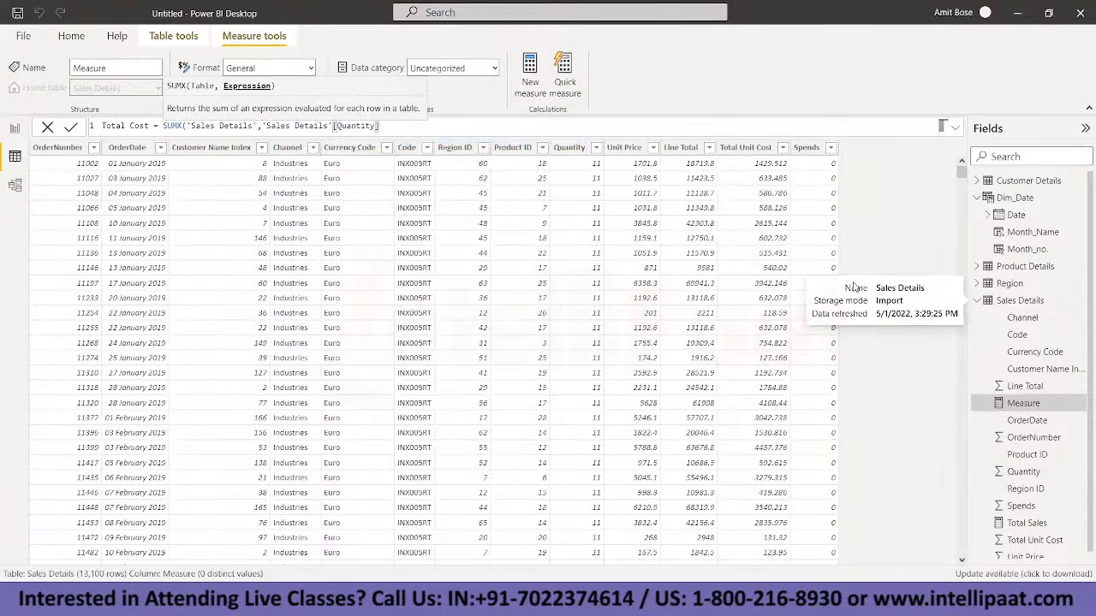
pyautogui.write('*uni')
pyautogui.press('Down')
pyautogui.press('Down')
pyautogui.press('Down')
pyautogui.press('Tab')
pyautogui.write(')')
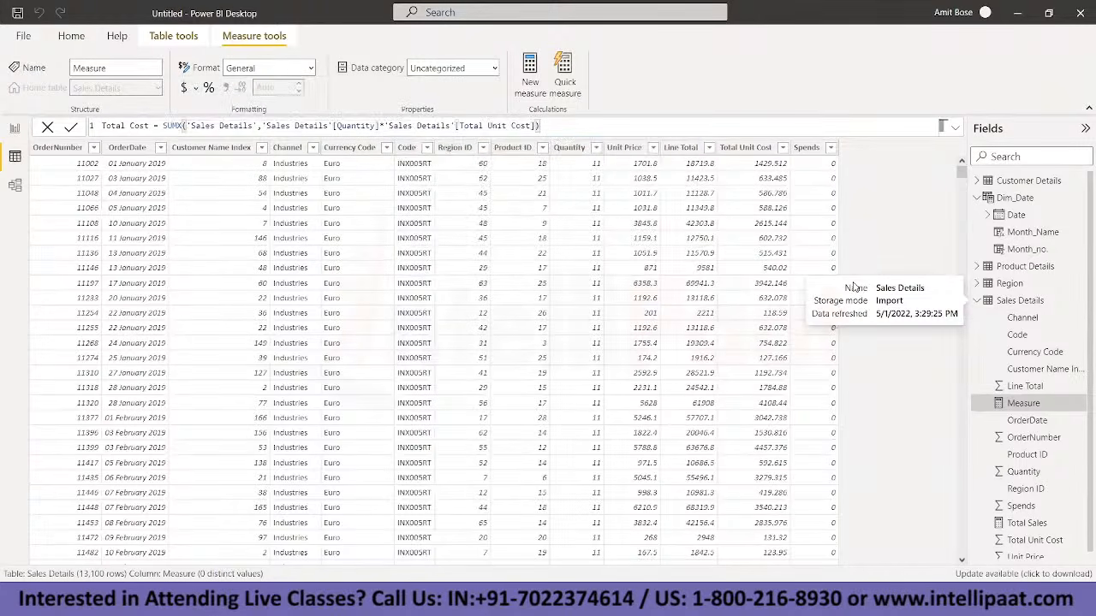
pyautogui.press('Return')
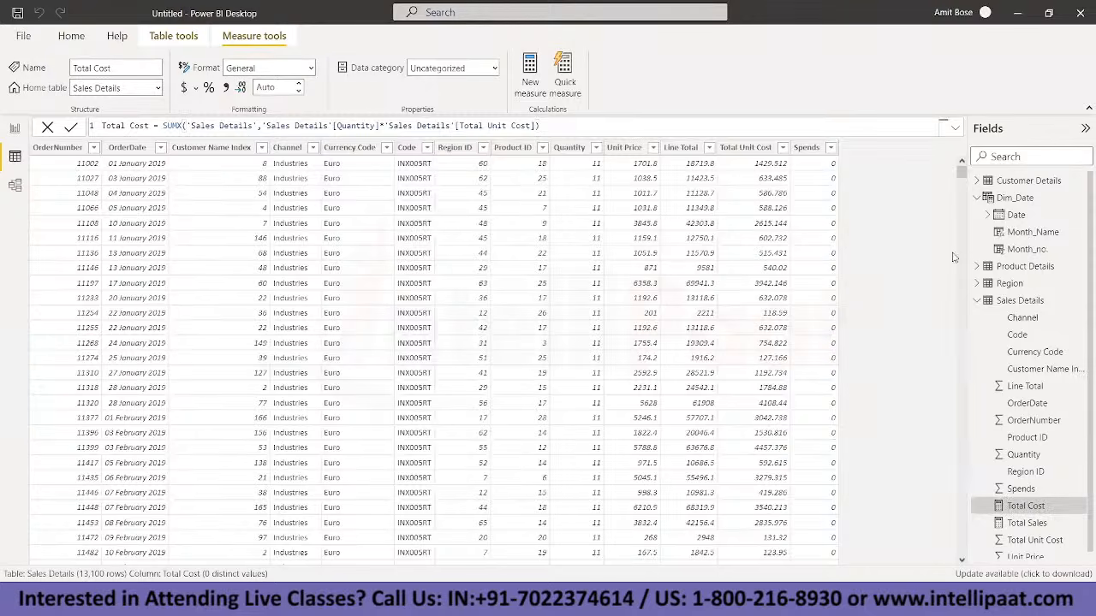
# Step: Add a measure named Total Profit to Sales Details, beginning its formula with 'Sales Details'[Total Sales]
pyautogui.rightClick(1017, 306)
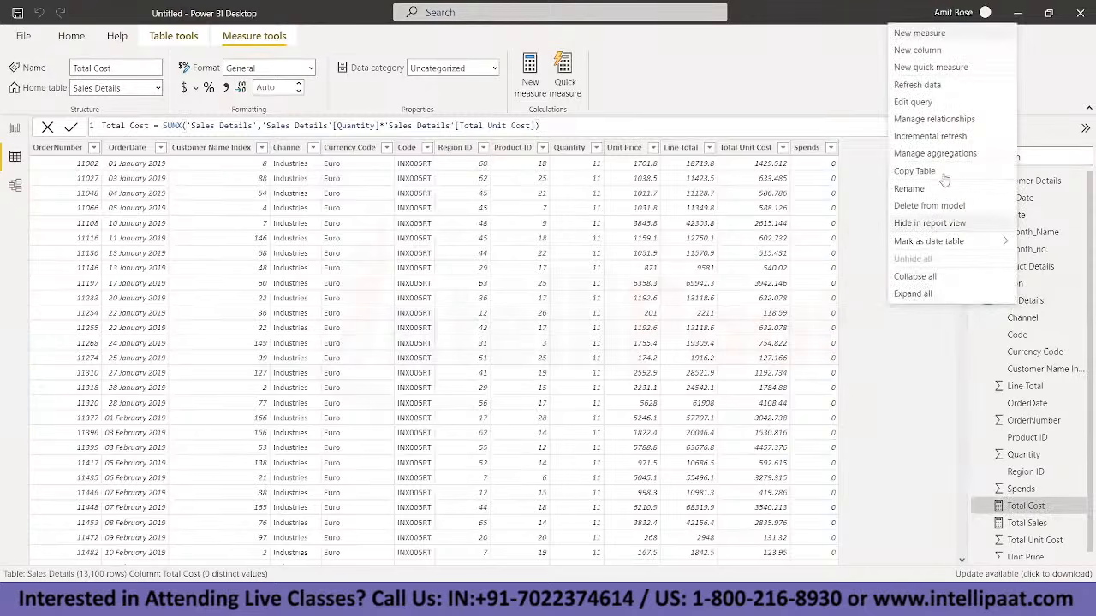
pyautogui.click(923, 39)
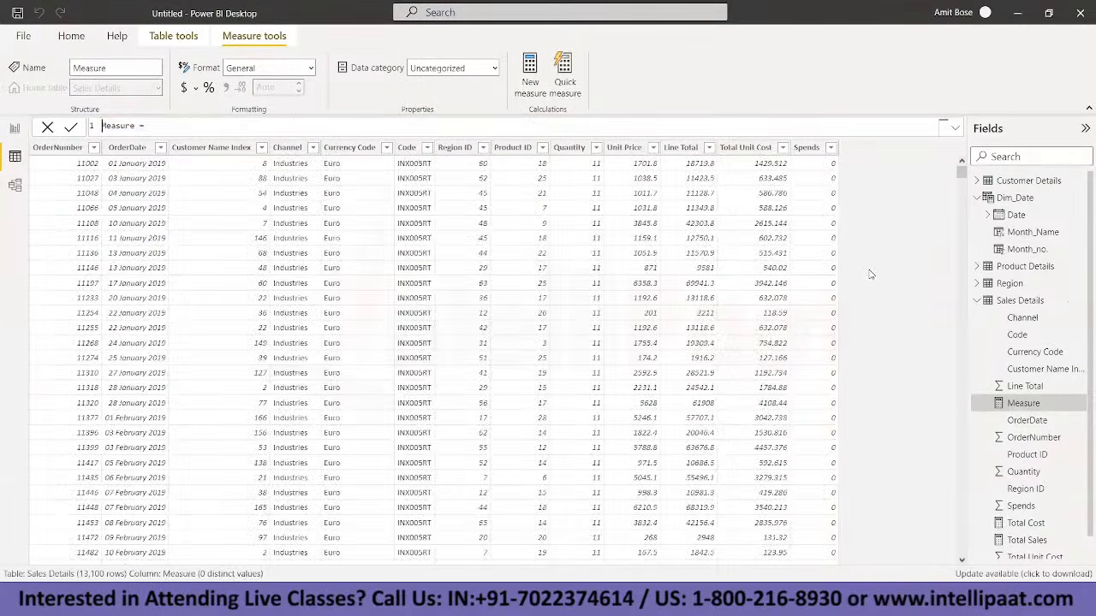
pyautogui.write('Total Profit =')
pyautogui.write('total')
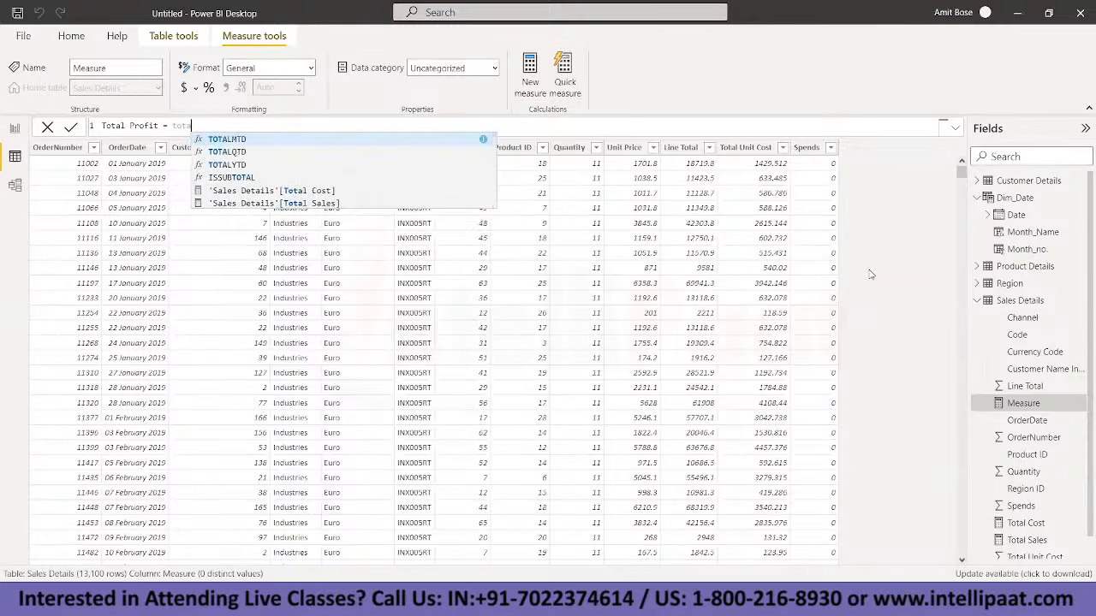
pyautogui.press('Down')
pyautogui.press('Down')
pyautogui.press('Down')
pyautogui.press('Down')
pyautogui.press('Down')
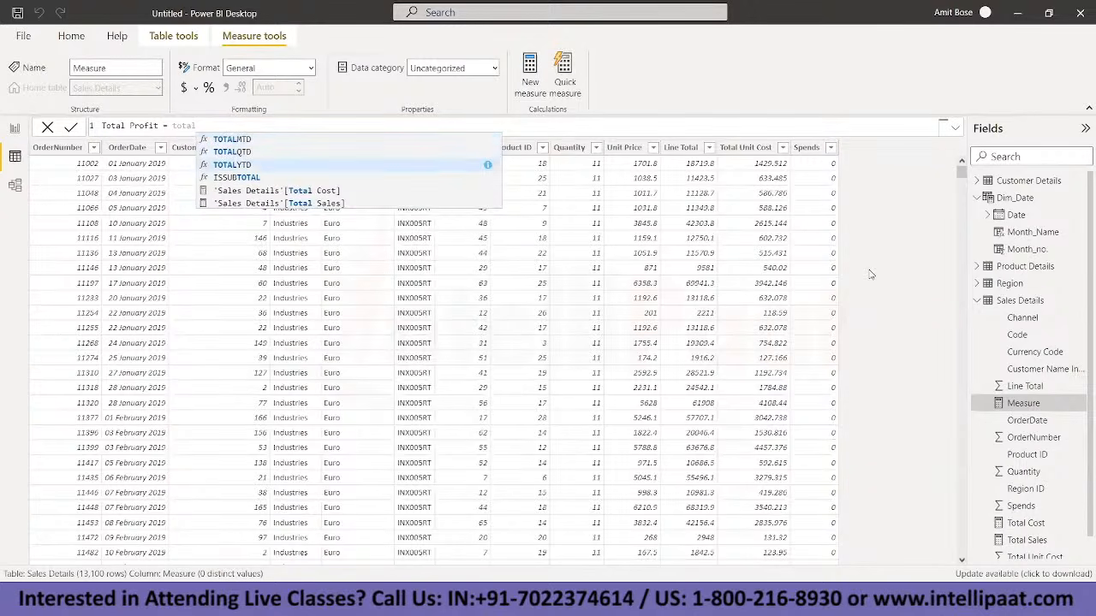
pyautogui.press('Tab')
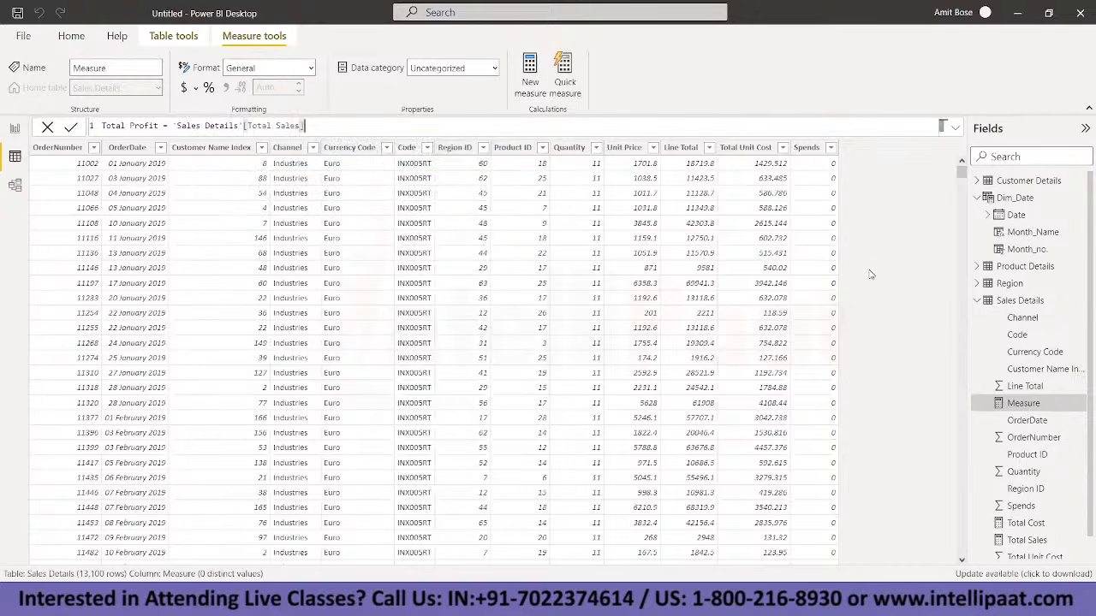
# Step: Subtract 'Sales Details'[Total Cost] in the Total Profit formula and commit the measure
pyautogui.write('-tot')
pyautogui.press('Down')
pyautogui.press('Down')
pyautogui.press('Down')
pyautogui.press('Down')
pyautogui.press('Tab')
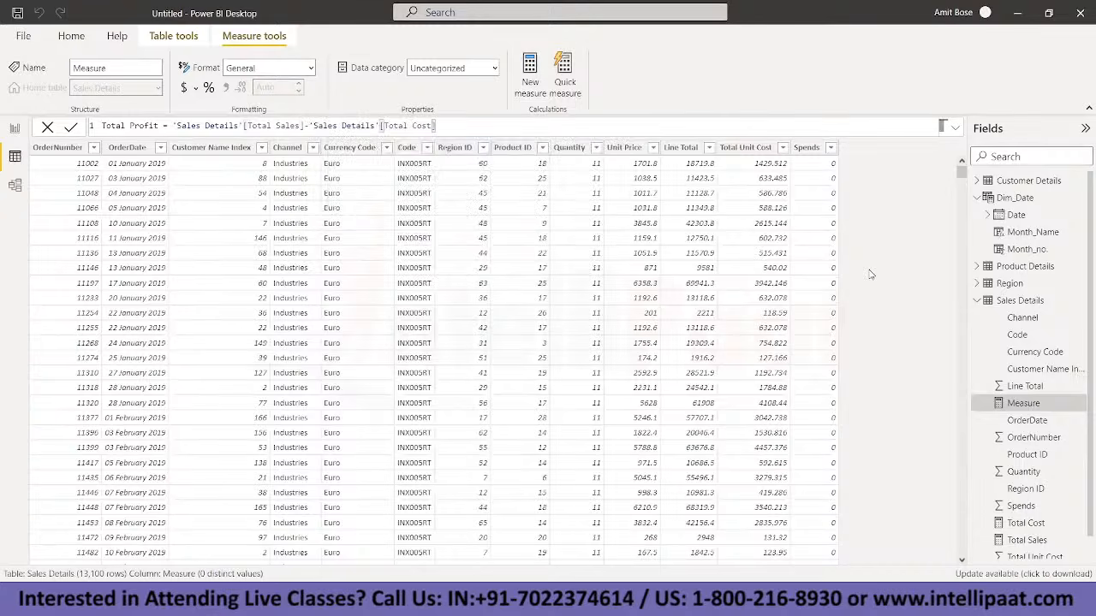
pyautogui.press('Return')
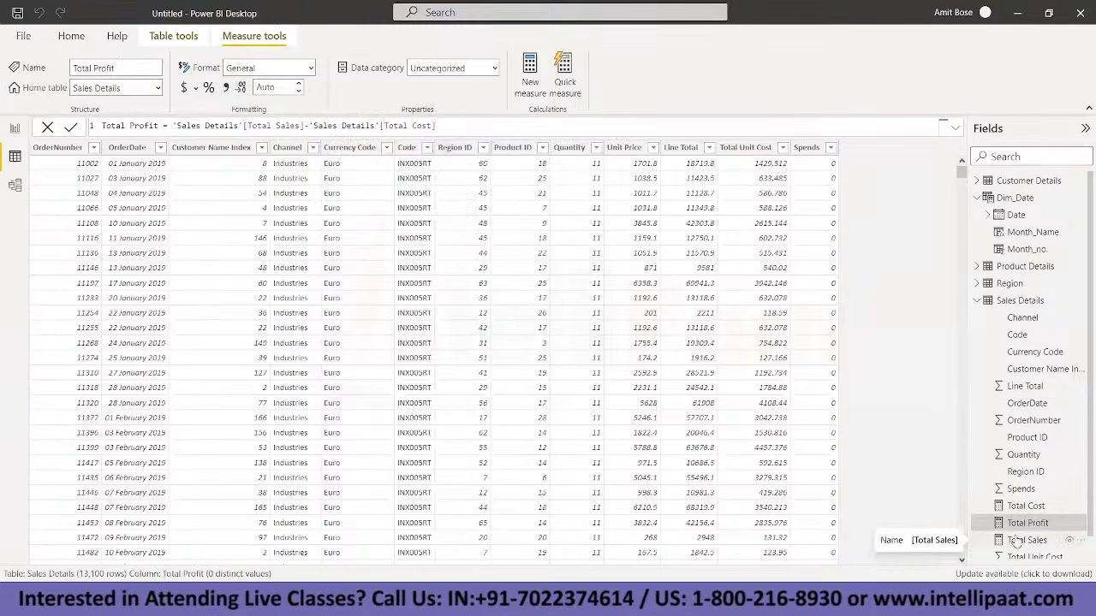
# Step: Add a measure named Profit % to Sales Details, using DIVIDE with 'Sales Details'[Total Profit] as numerator
pyautogui.rightClick(1001, 304)
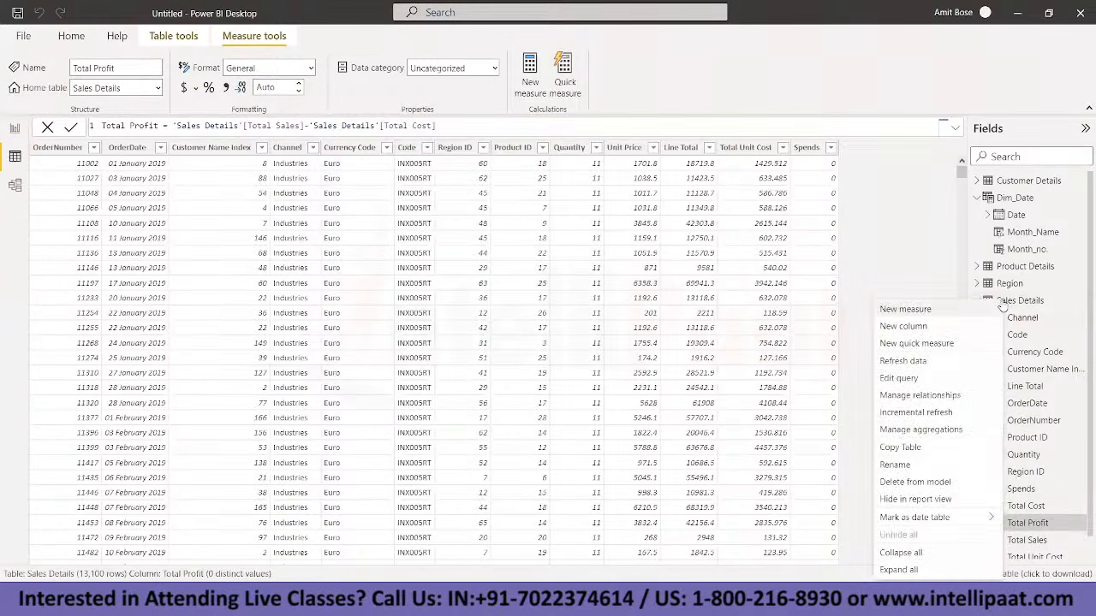
pyautogui.click(917, 309)
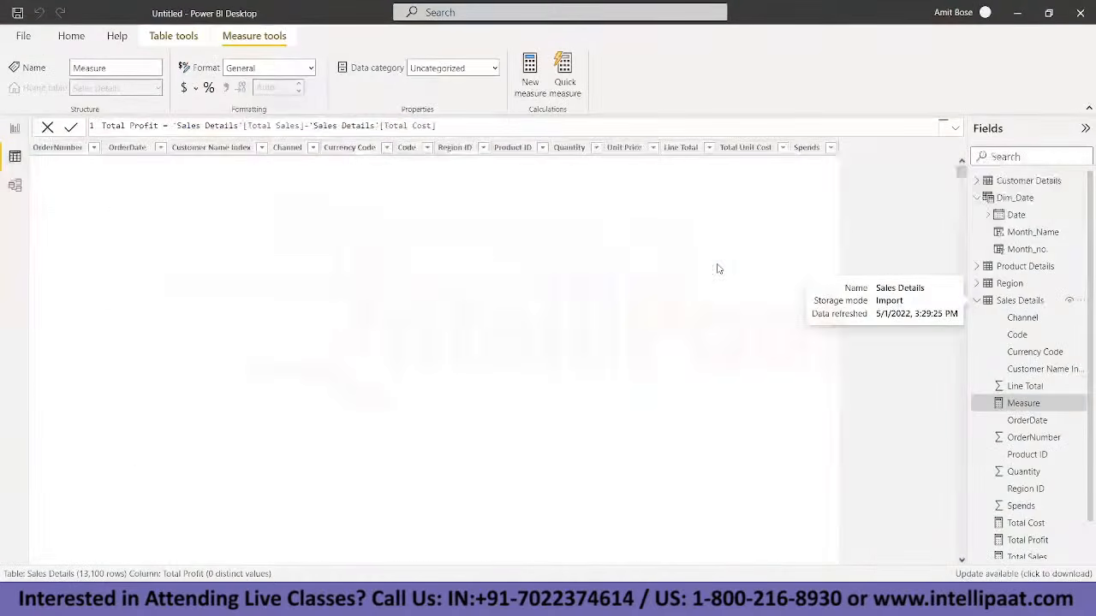
pyautogui.write('Pr')
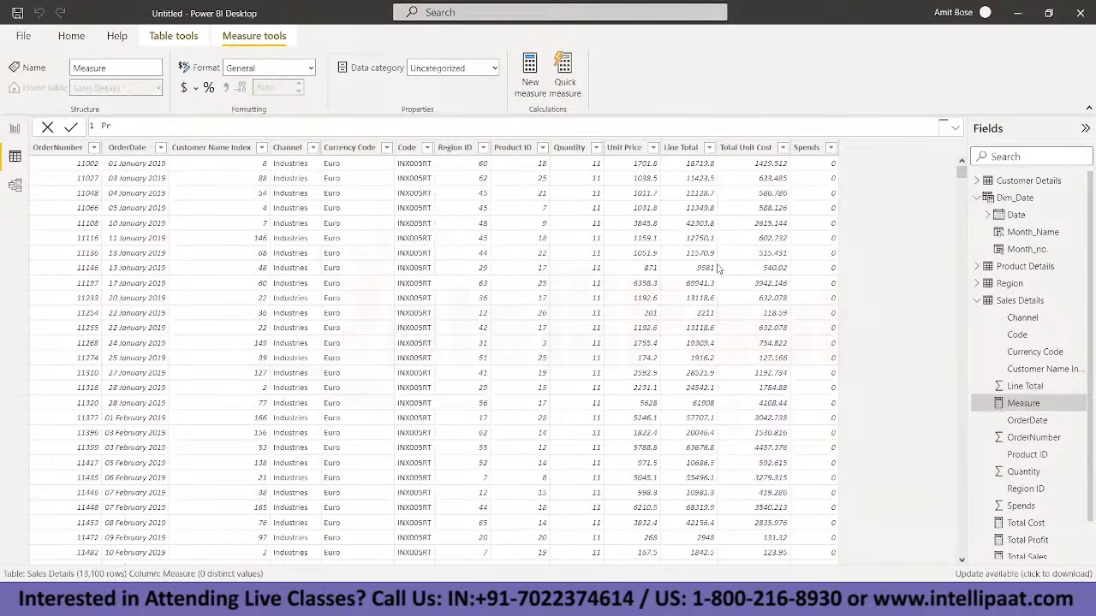
pyautogui.write('ofit % = DIVIDE(')
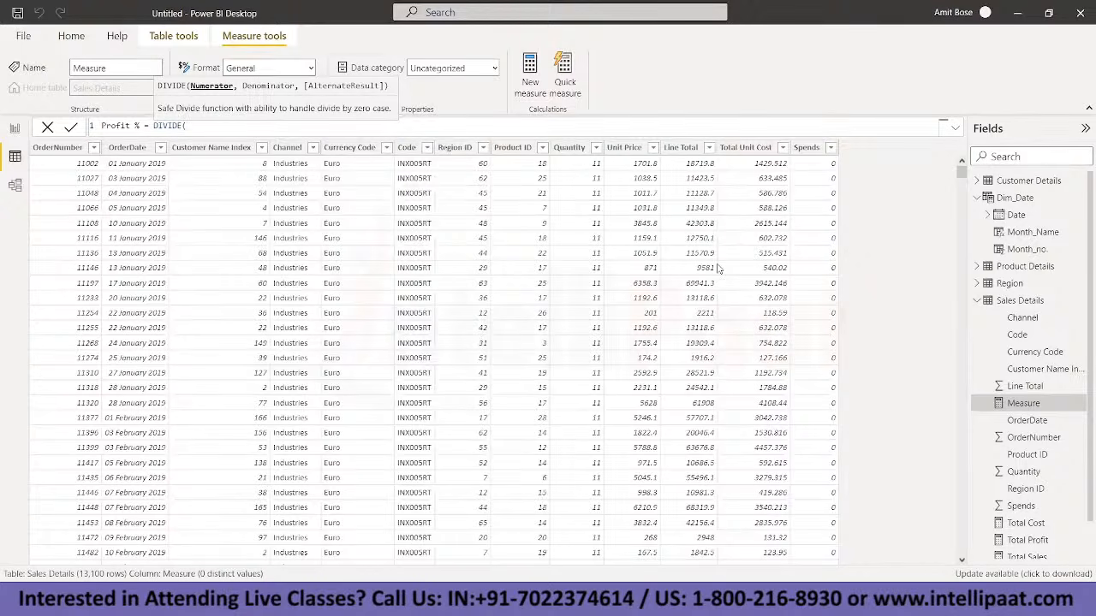
pyautogui.write("'Sales Details'[Total Profit],t")
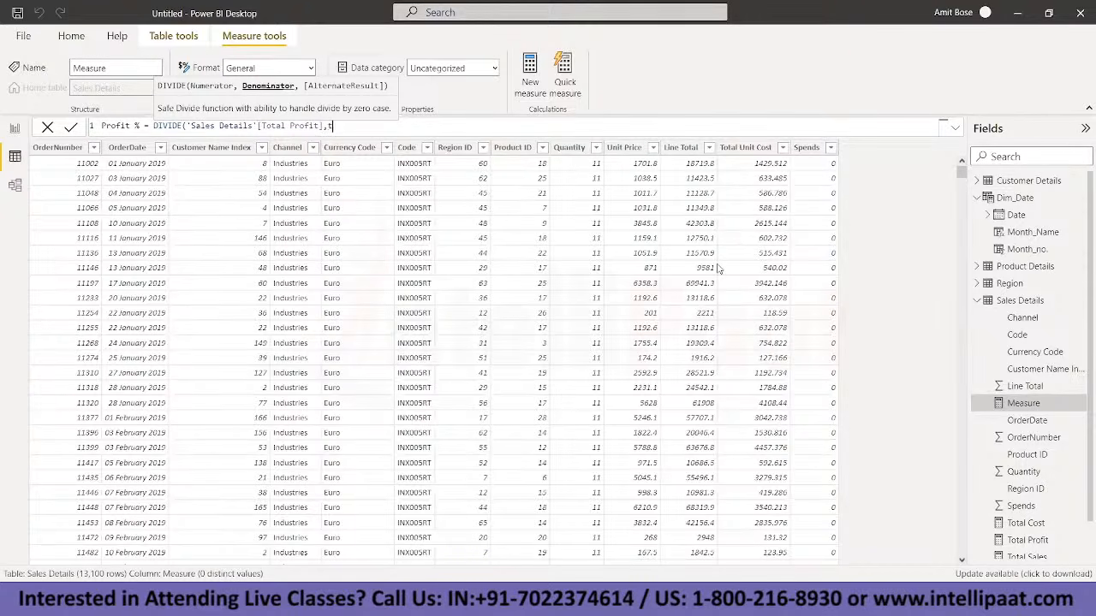
# Step: Enter 'Sales Details'[Total Sales] as the denominator of the DIVIDE function in Profit %
pyautogui.write('o')
pyautogui.press('Down')
pyautogui.press('Down')
pyautogui.press('Down')
pyautogui.press('Down')
pyautogui.press('Down')
pyautogui.press('Down')
pyautogui.press('Down')
pyautogui.press('Down')
pyautogui.press('Tab')
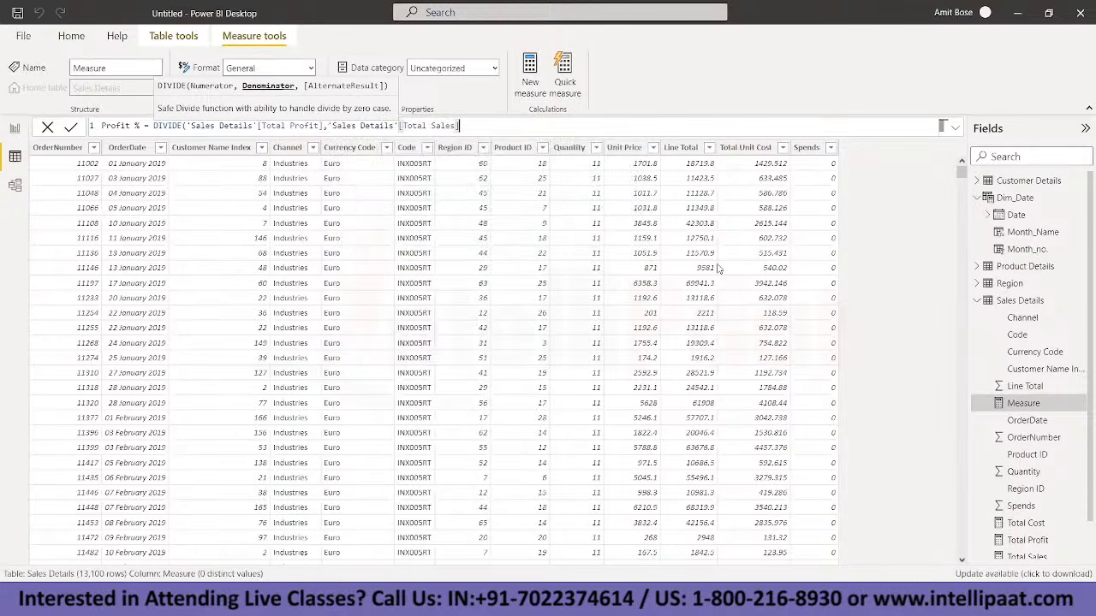
# Step: Set the DIVIDE alternate result to 0, close the function and commit the Profit % measure
pyautogui.write(',')
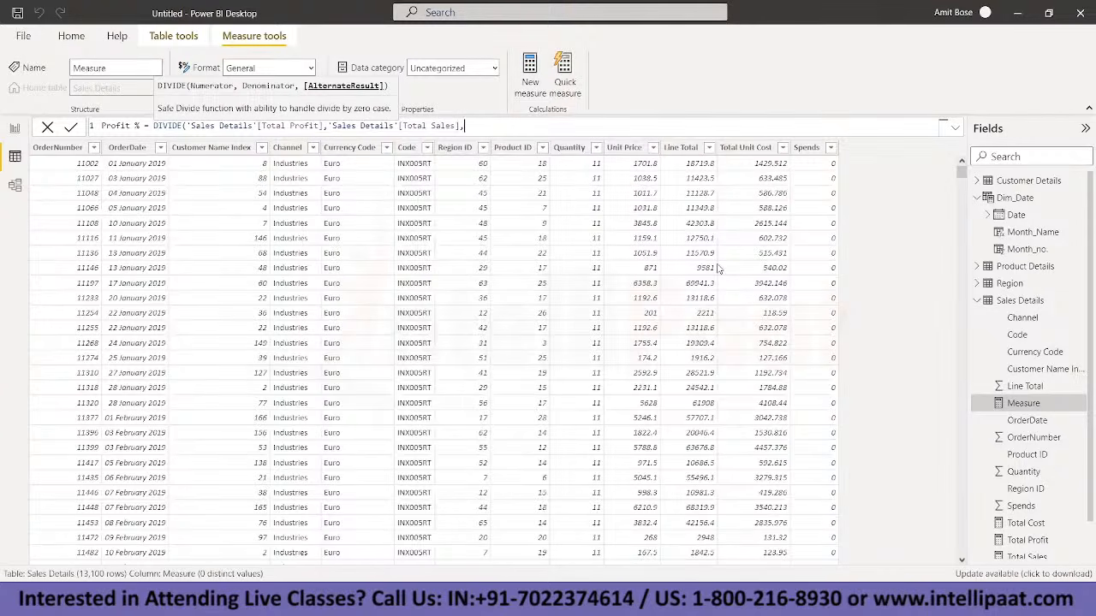
pyautogui.write('0')
pyautogui.hotkey('shift', 'Return')
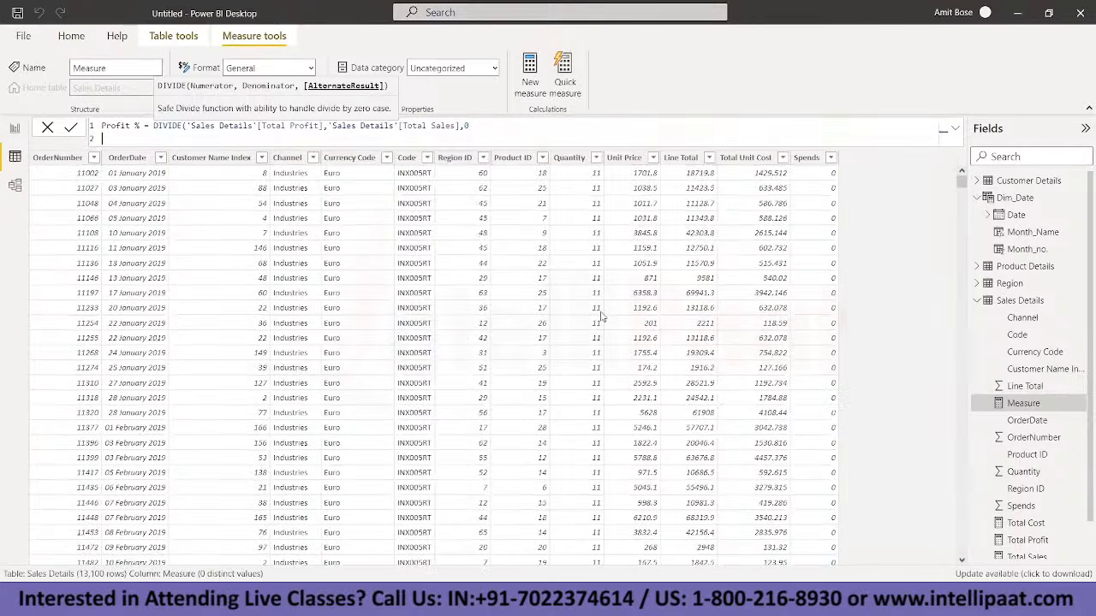
pyautogui.press('BackSpace')
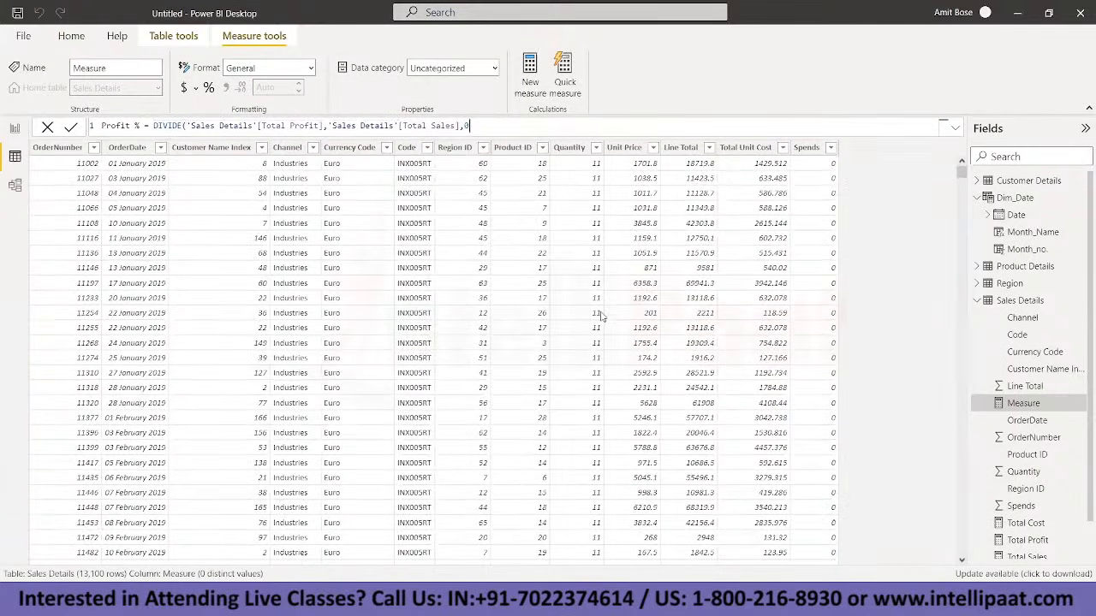
pyautogui.write(')')
pyautogui.press('Return')
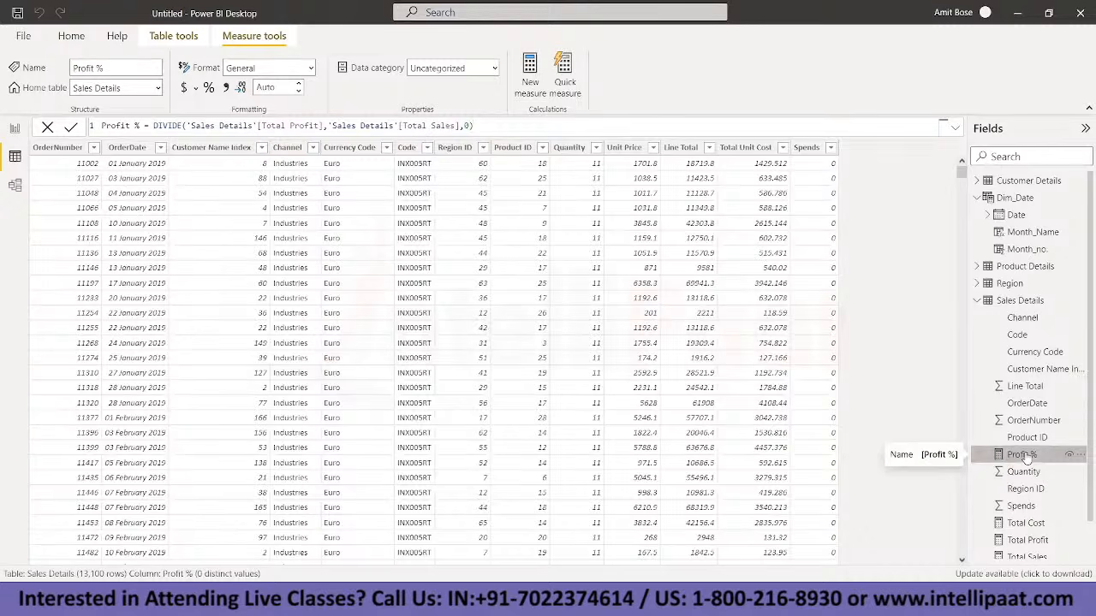
# Step: Switch to the report view and collapse the Filters pane
pyautogui.scroll(-1, 1026, 459)
pyautogui.scroll(1, 1026, 459)
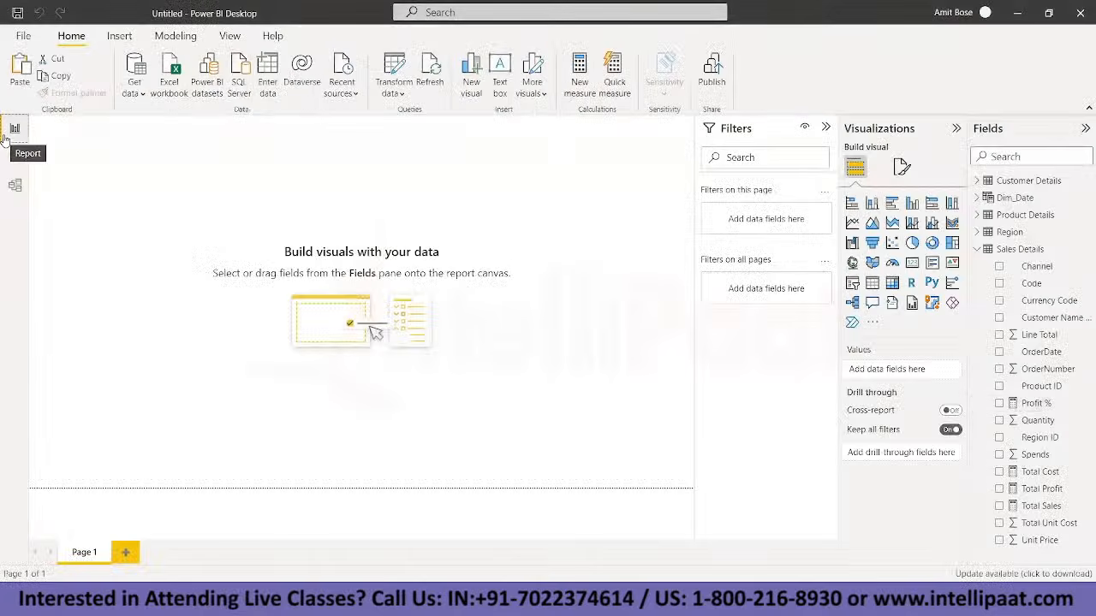
pyautogui.click(827, 129)
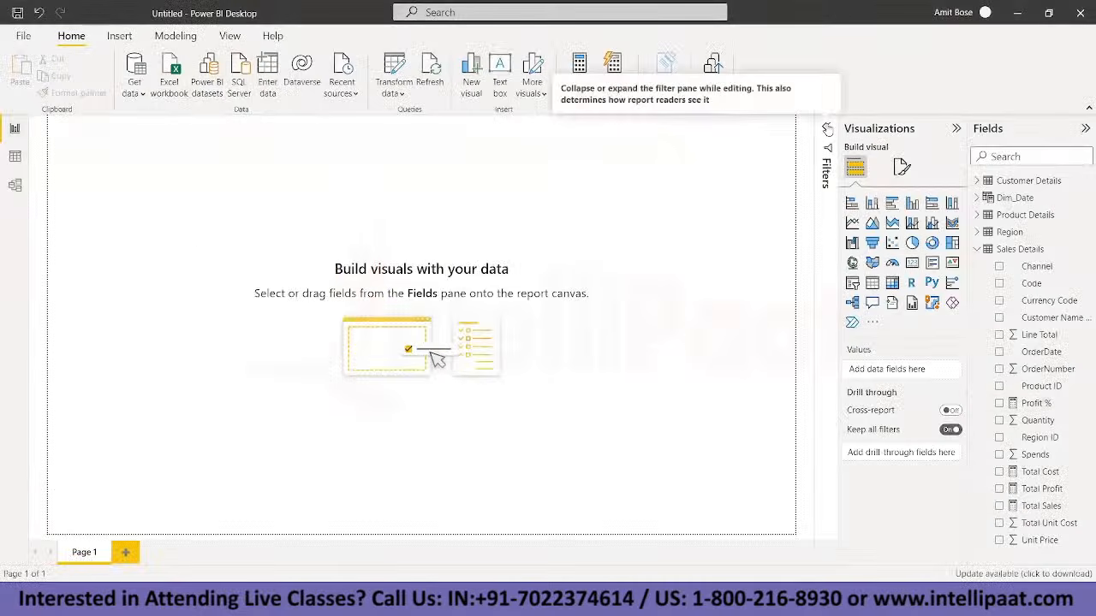
# Step: Insert a rectangle on the report page and stretch it into a shallow header band across the page's upper edge
pyautogui.click(119, 36)
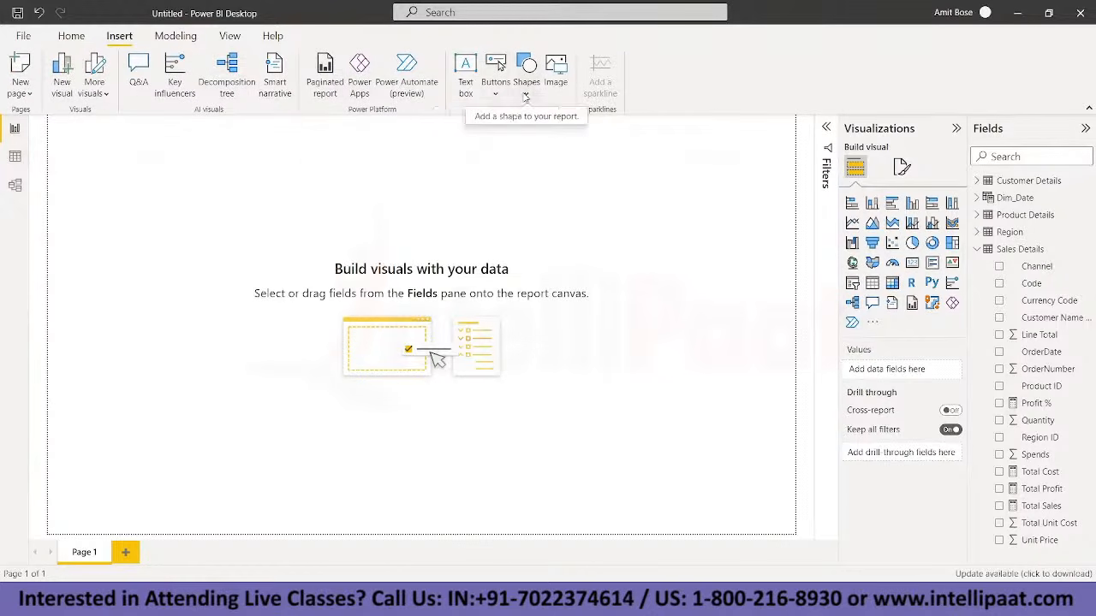
pyautogui.click(525, 94)
pyautogui.click(526, 141)
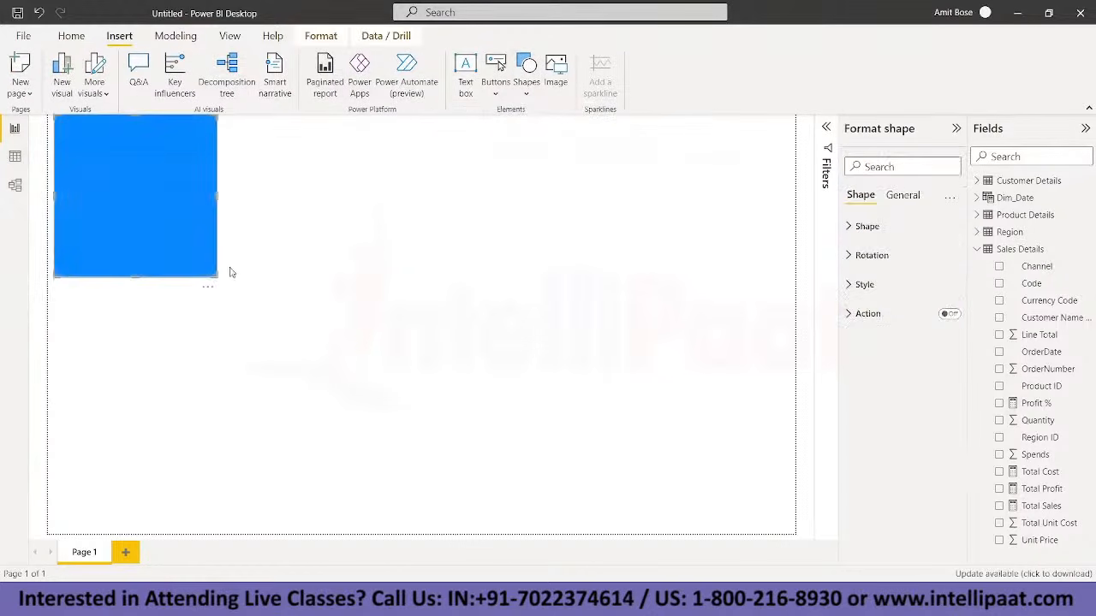
pyautogui.moveTo(218, 277); pyautogui.dragTo(791, 159)
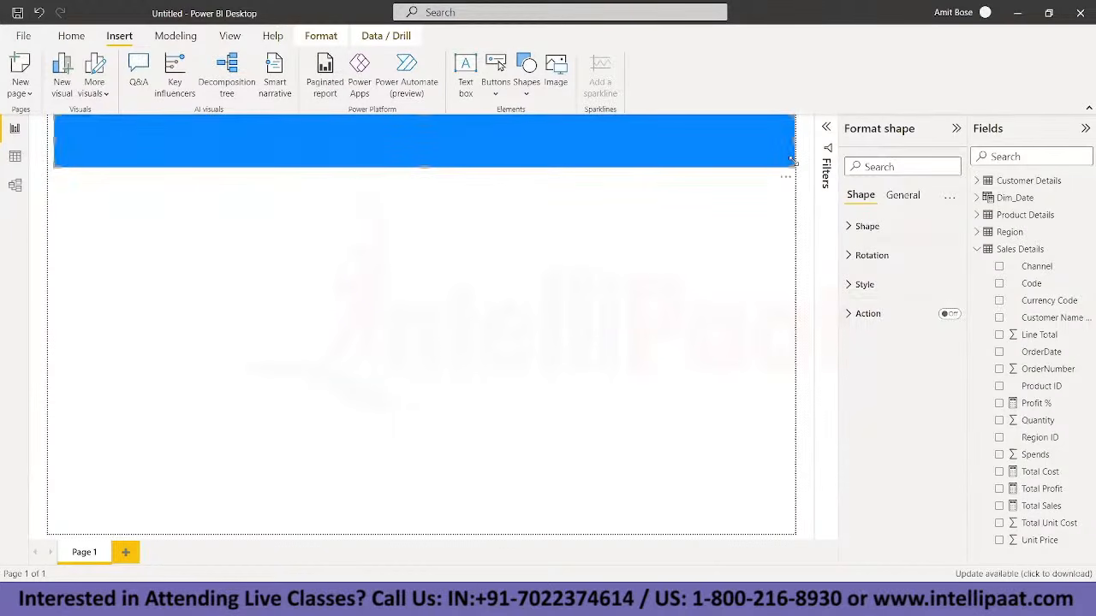
# Step: Fill the header rectangle with light grey and extend it to the page's left edge
pyautogui.click(850, 226)
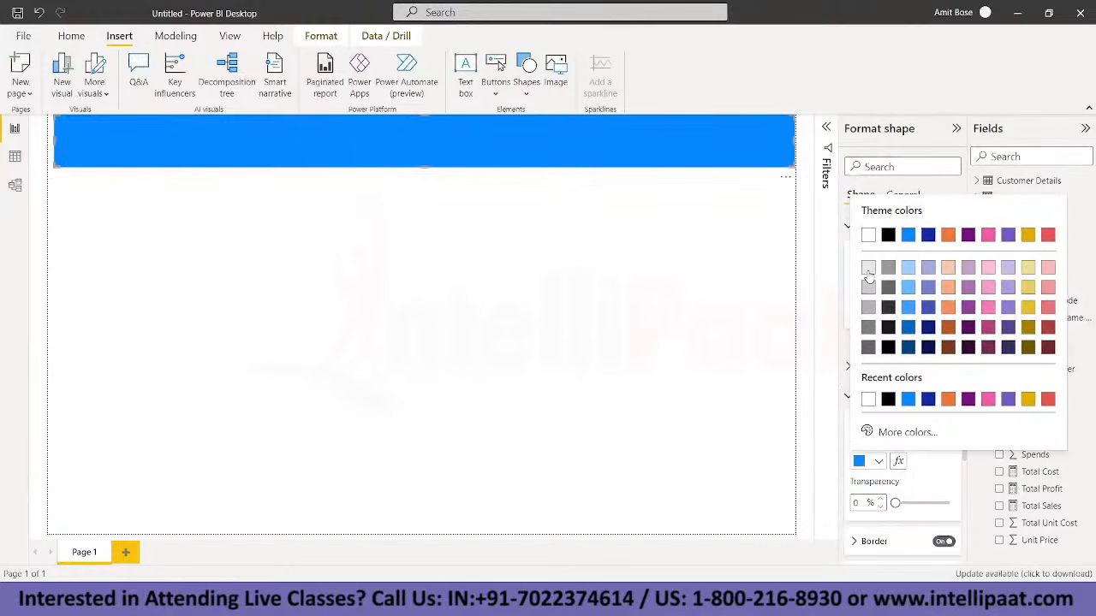
pyautogui.click(867, 270)
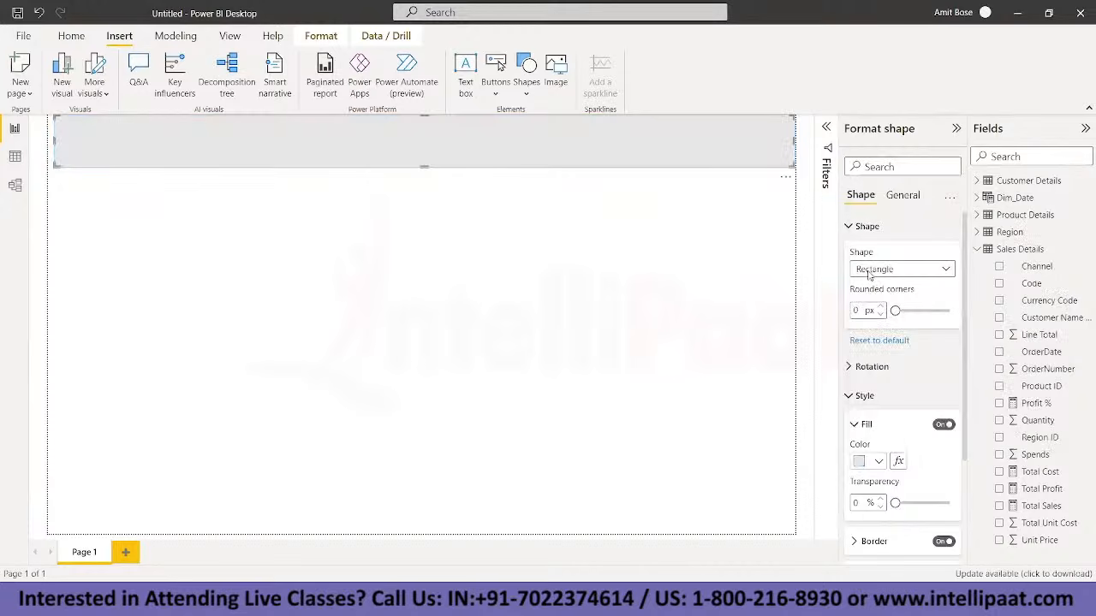
pyautogui.click(870, 273)
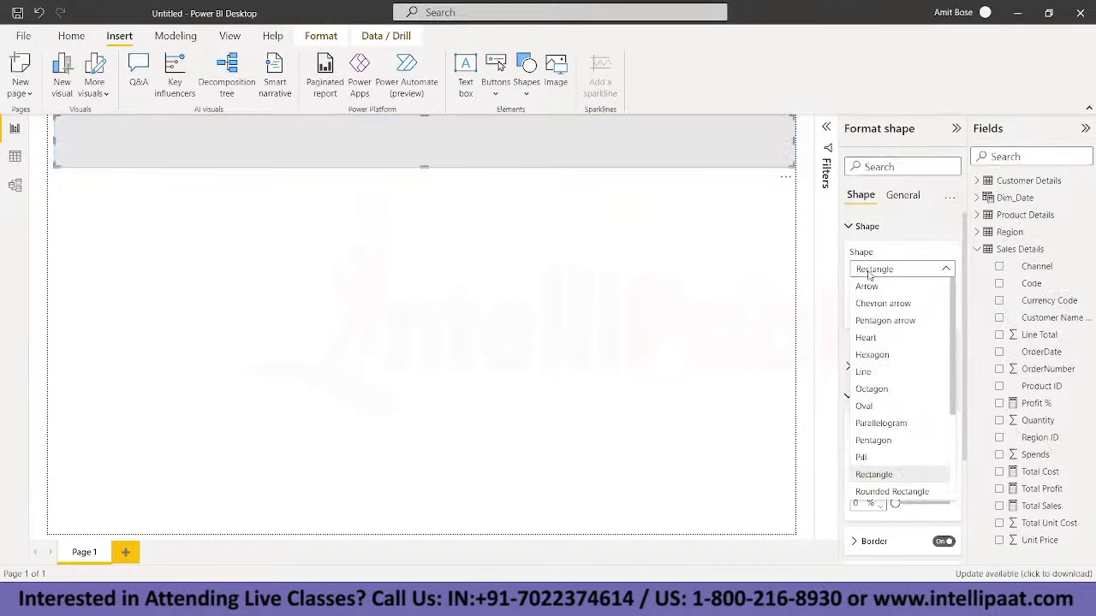
pyautogui.click(50, 144)
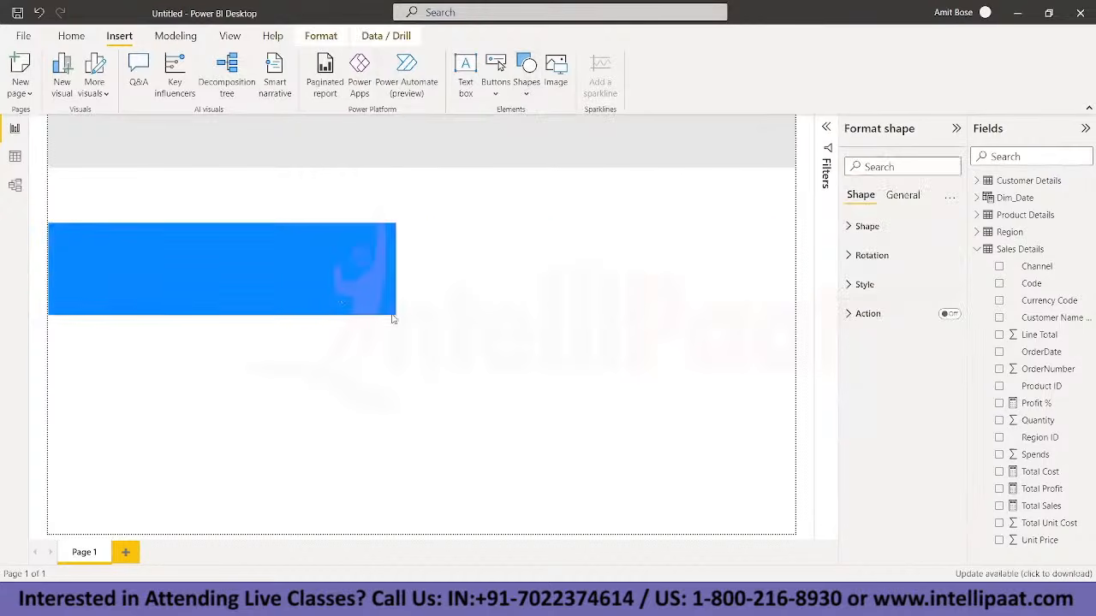
# Step: Add a smaller, unfilled rectangle below the header band with the text Sales Overview
pyautogui.moveTo(391, 314); pyautogui.dragTo(274, 274)
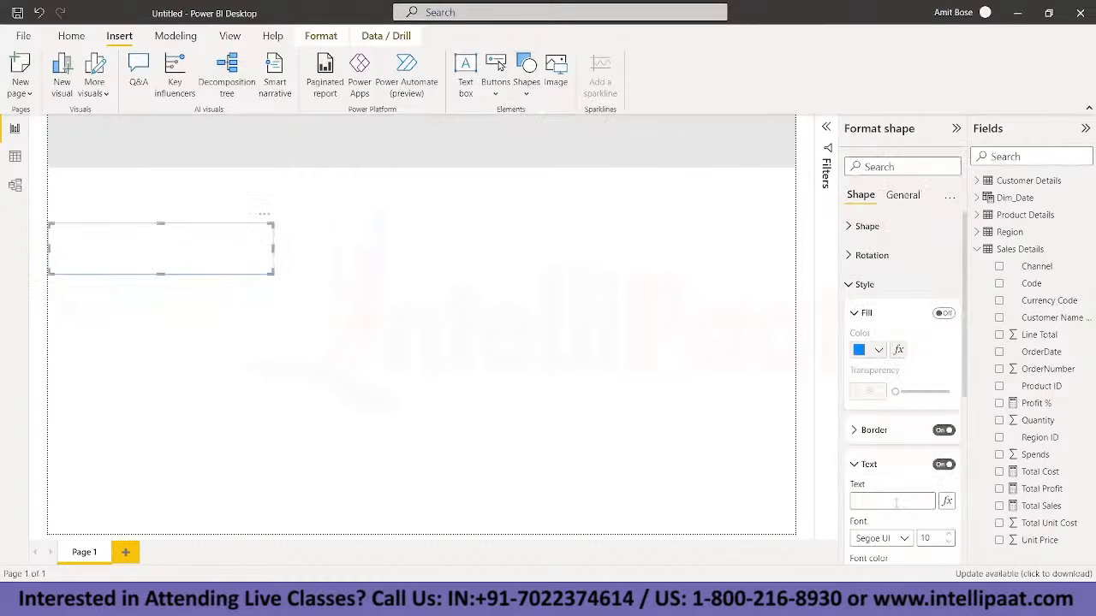
pyautogui.write('Sales O')
pyautogui.write('verview')
pyautogui.scroll(-3, 899, 479)
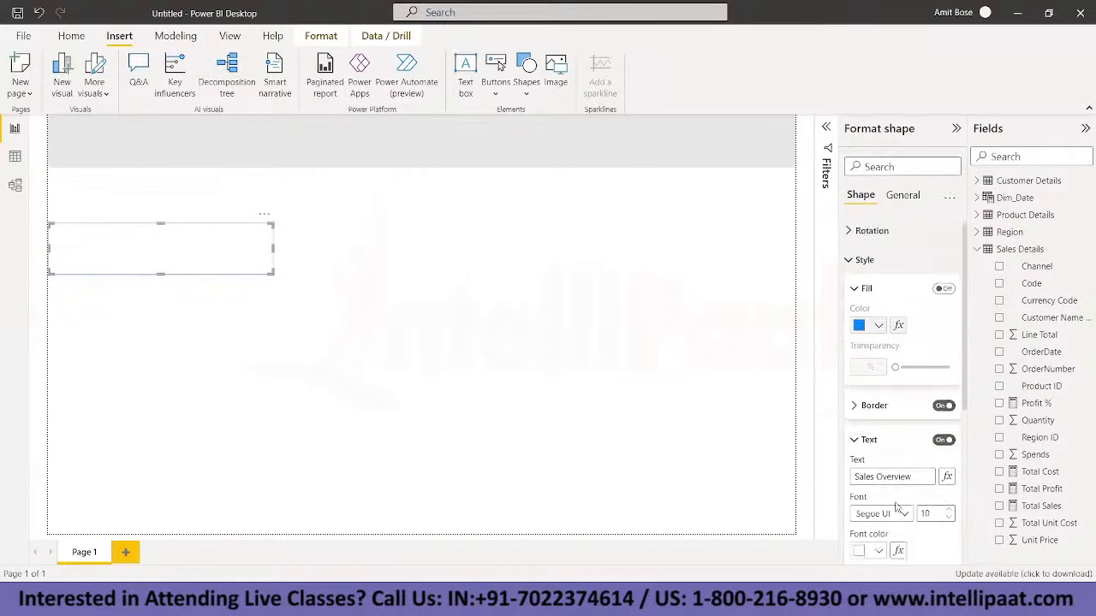
# Step: Format the Sales Overview text in dark grey Arial Black, size 14, and turn off the shape's border
pyautogui.click(878, 463)
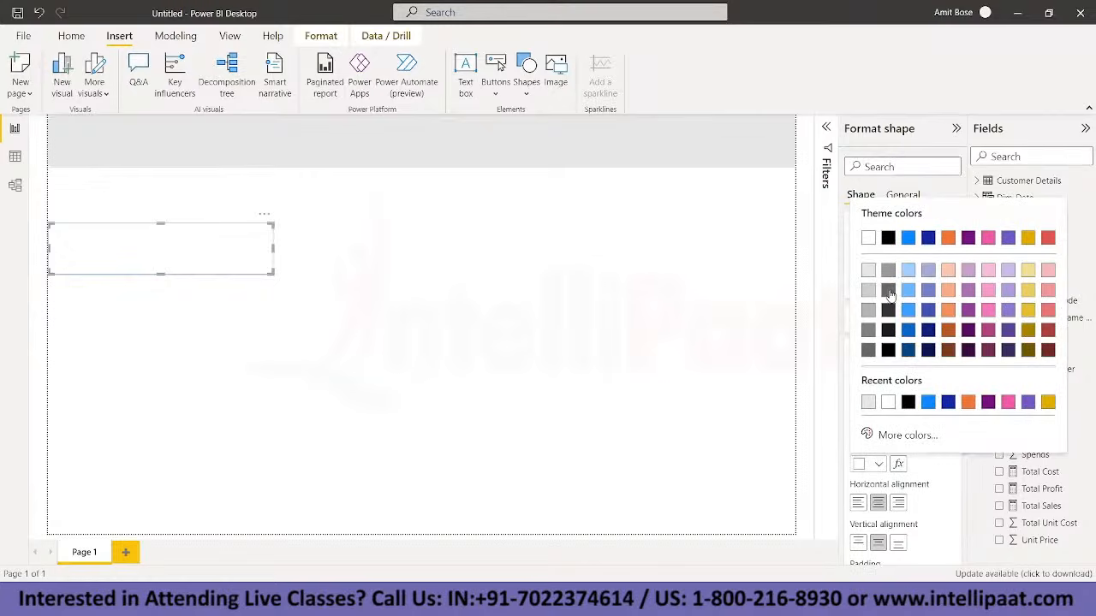
pyautogui.click(889, 291)
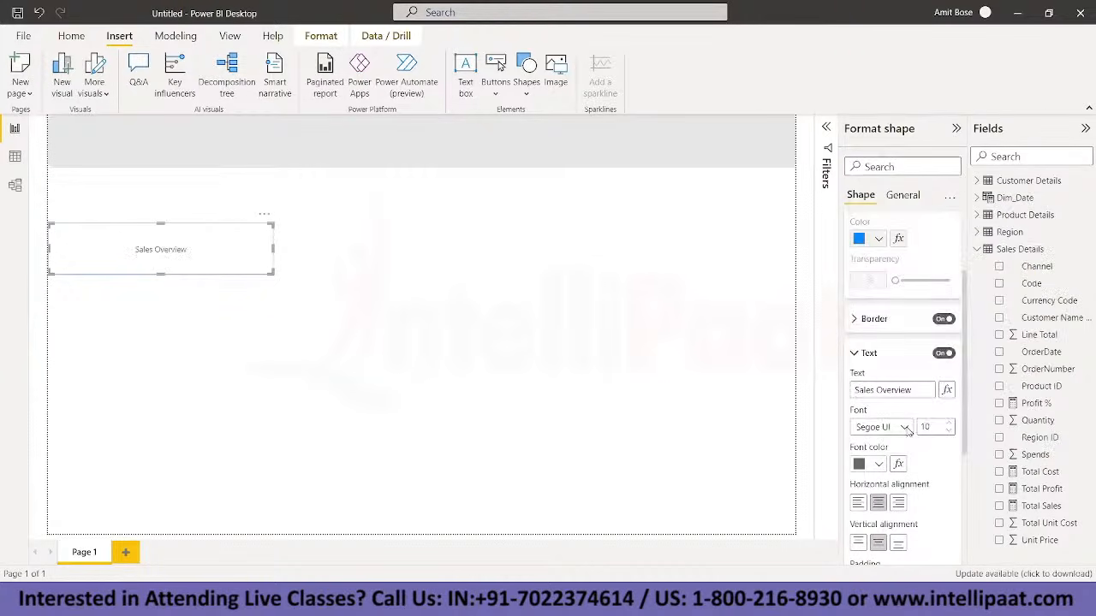
pyautogui.click(905, 427)
pyautogui.scroll(3, 899, 308)
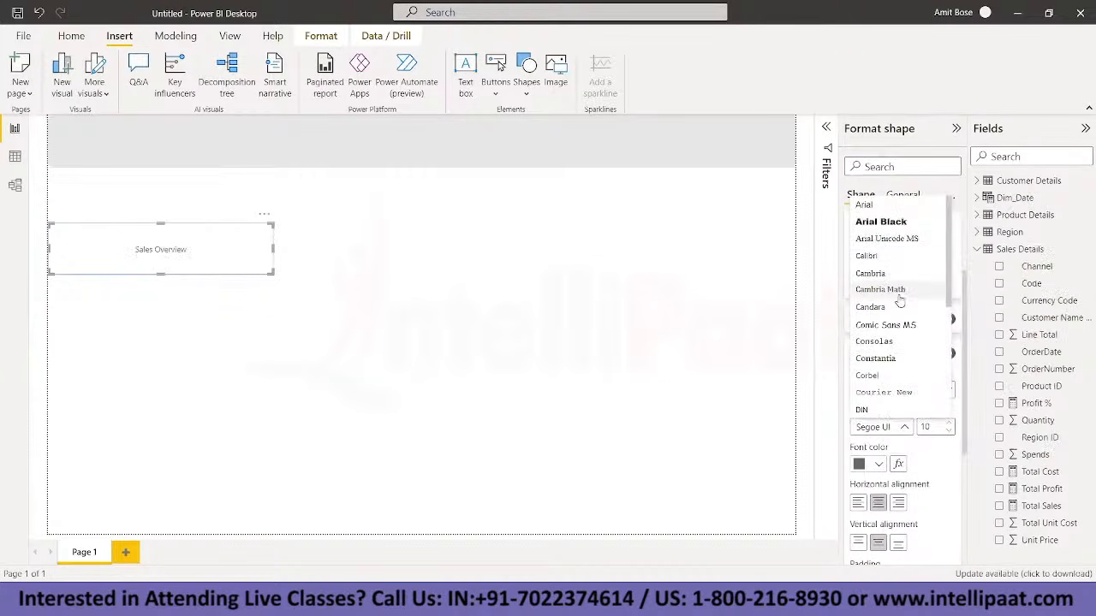
pyautogui.click(901, 224)
pyautogui.click(926, 427)
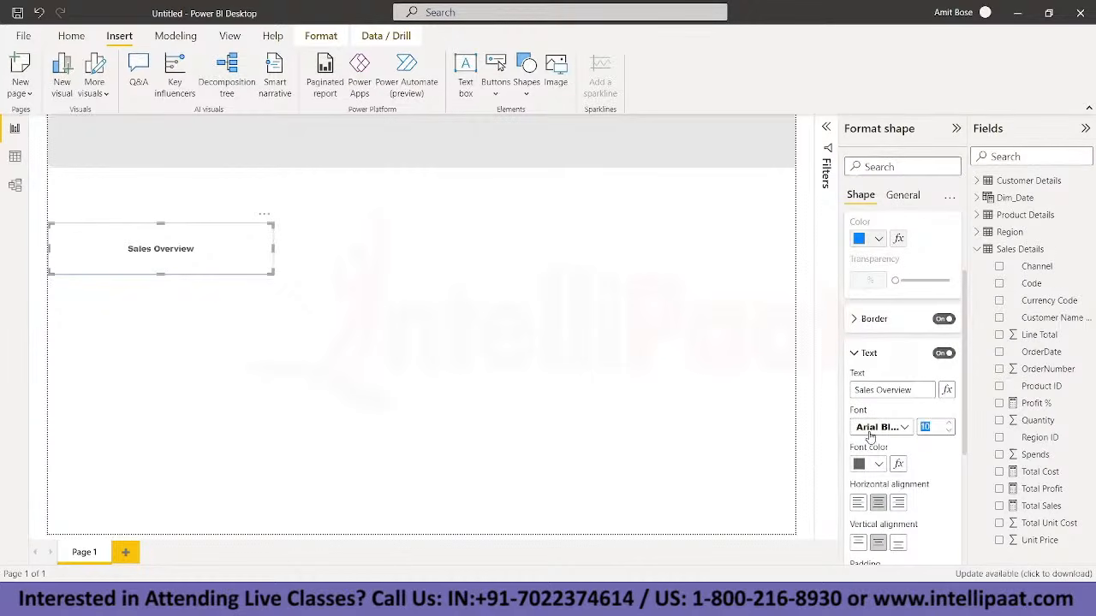
pyautogui.write('14')
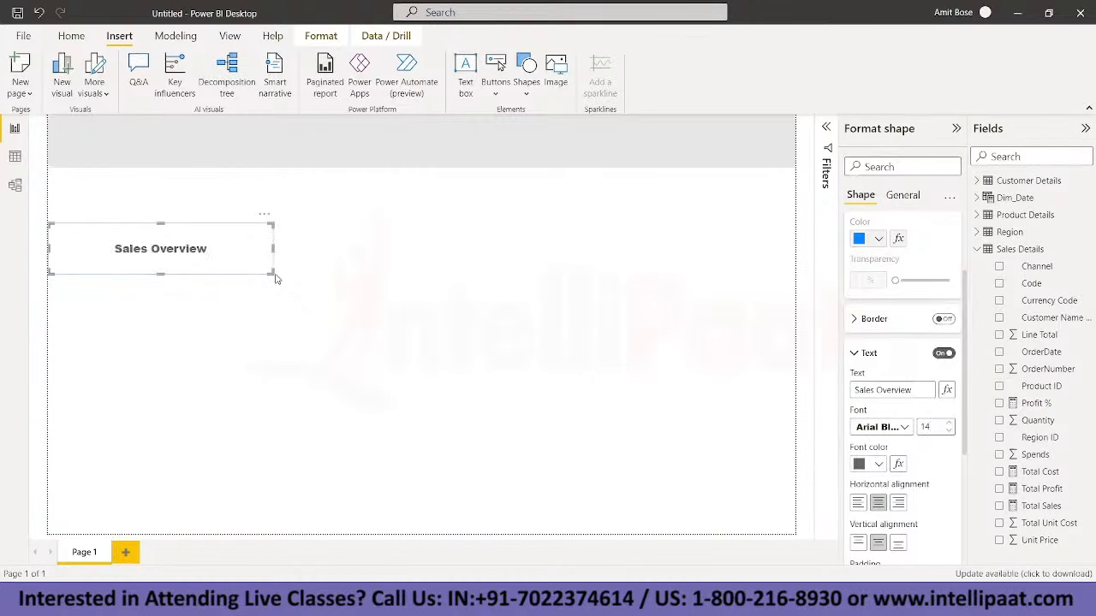
# Step: Shrink the Sales Overview title shape and place it at the left end of the grey header band
pyautogui.moveTo(273, 273); pyautogui.dragTo(181, 115)
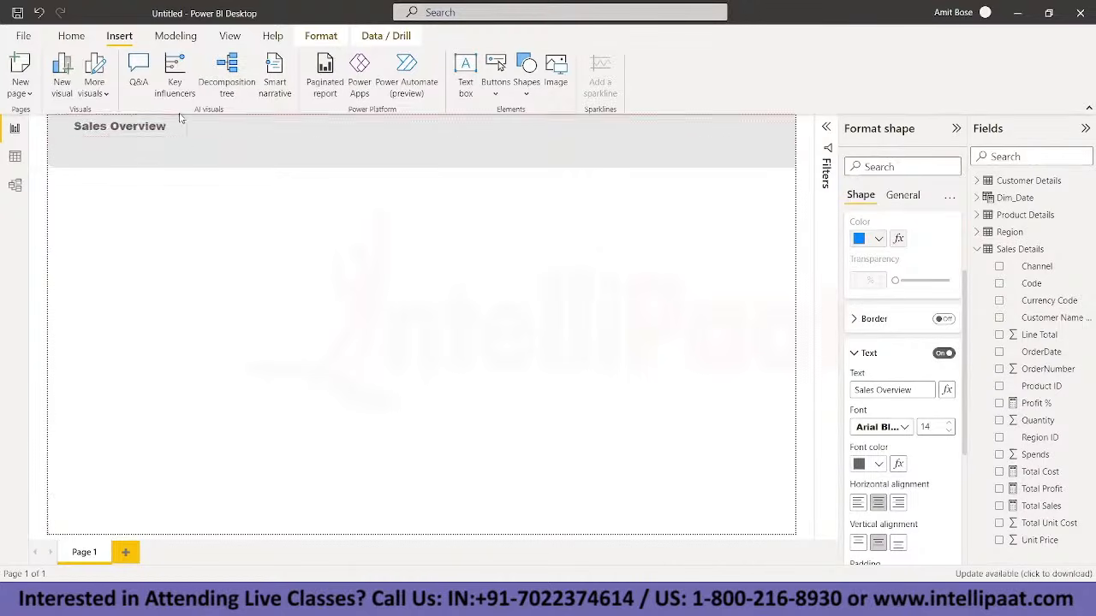
pyautogui.click(256, 265)
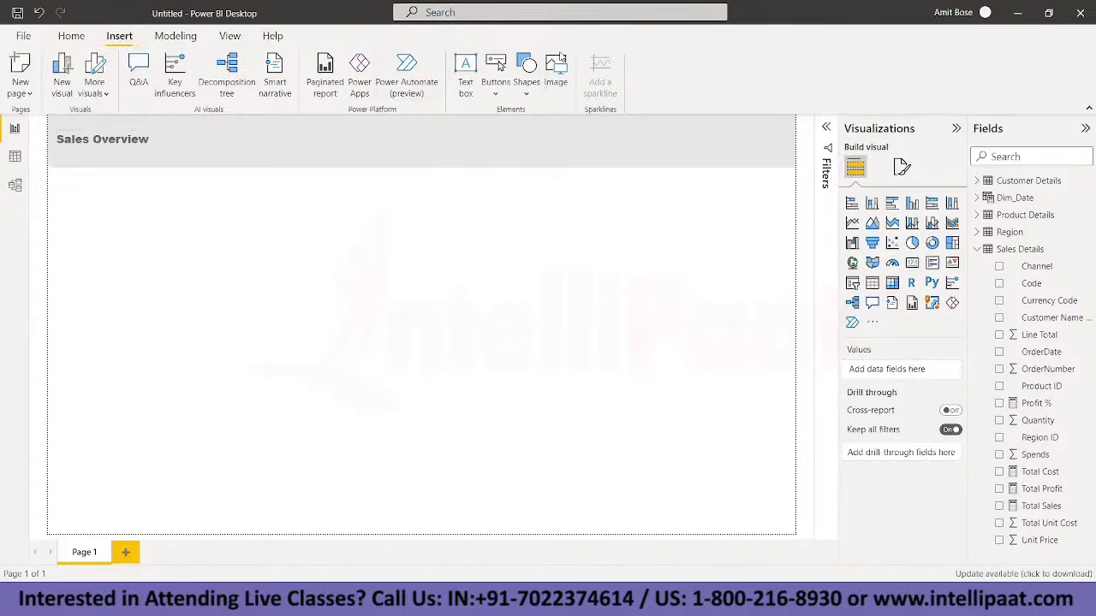
# Step: Insert the image file V as a logo and place it at the right end of the grey header band
pyautogui.click(561, 62)
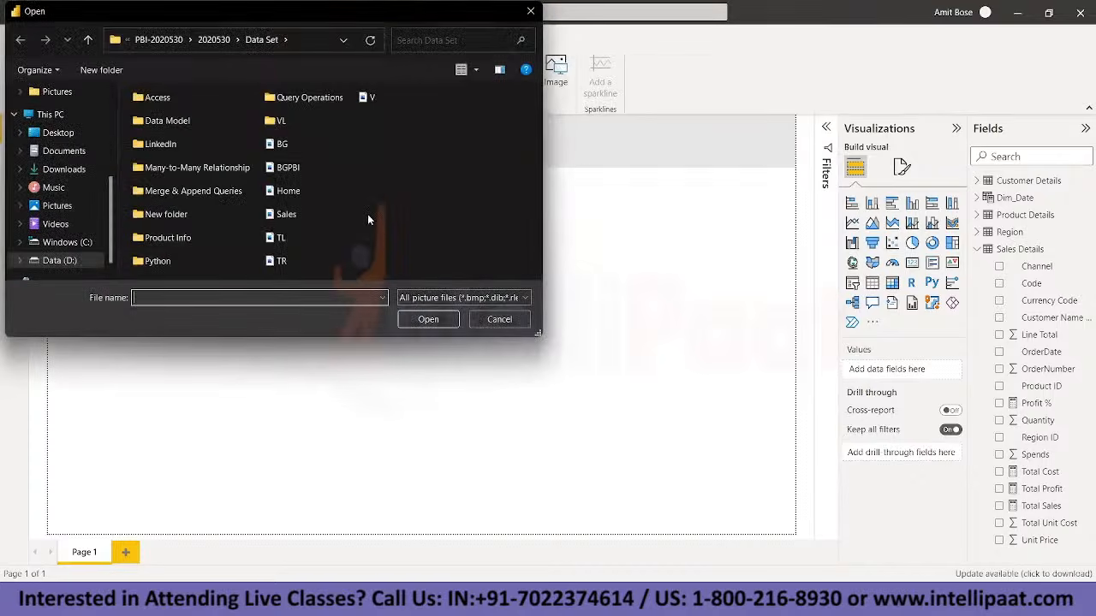
pyautogui.doubleClick(370, 100)
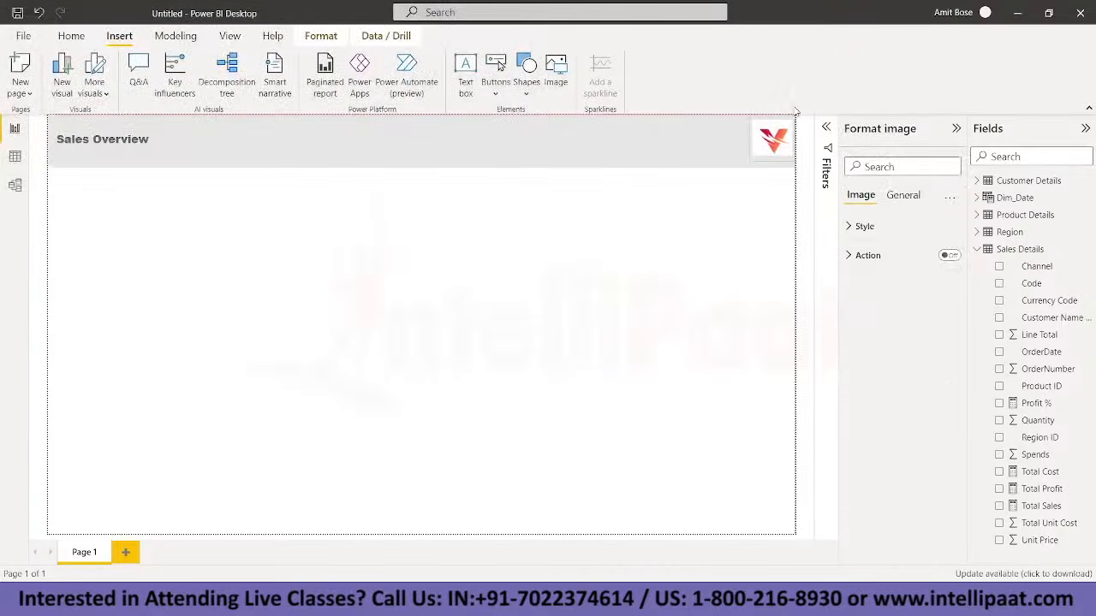
pyautogui.moveTo(796, 111); pyautogui.dragTo(780, 119)
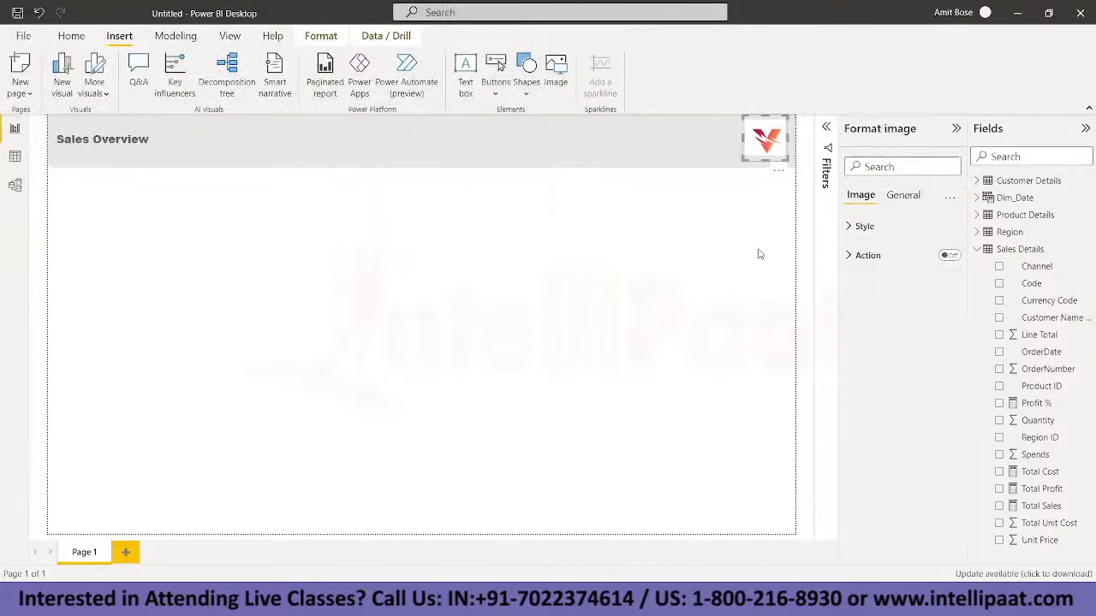
# Step: Turn on the shadow effect for the logo image
pyautogui.click(848, 226)
pyautogui.click(902, 195)
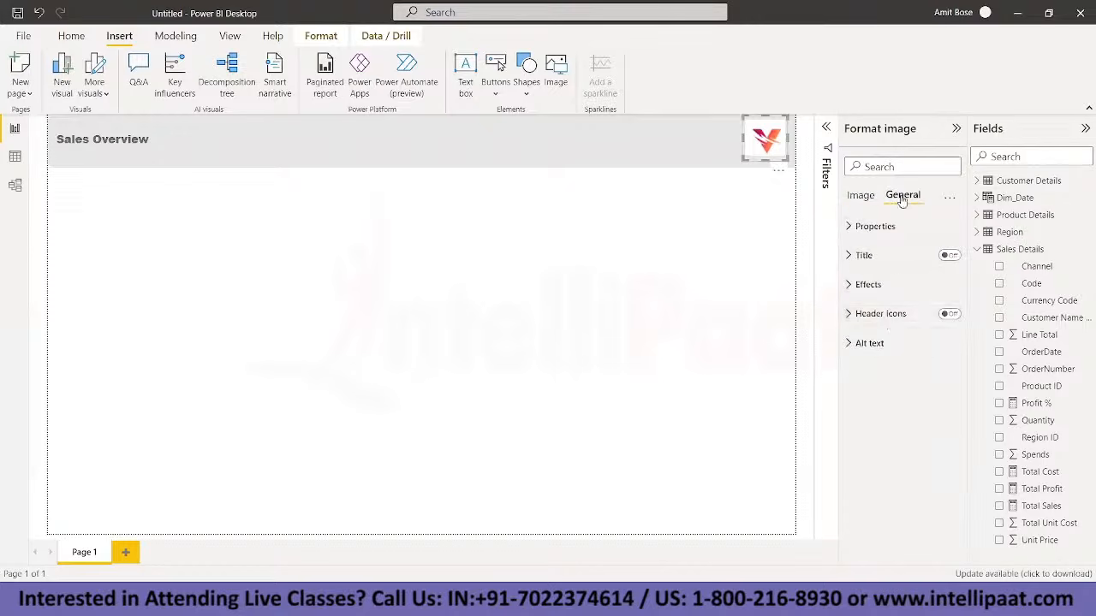
pyautogui.click(848, 284)
pyautogui.click(944, 464)
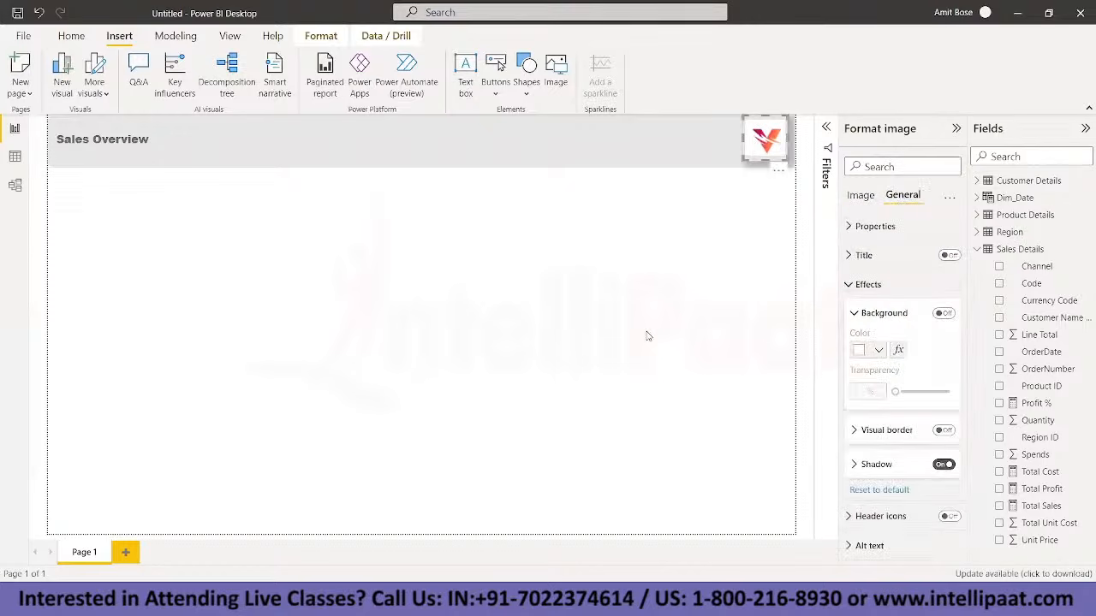
pyautogui.click(648, 336)
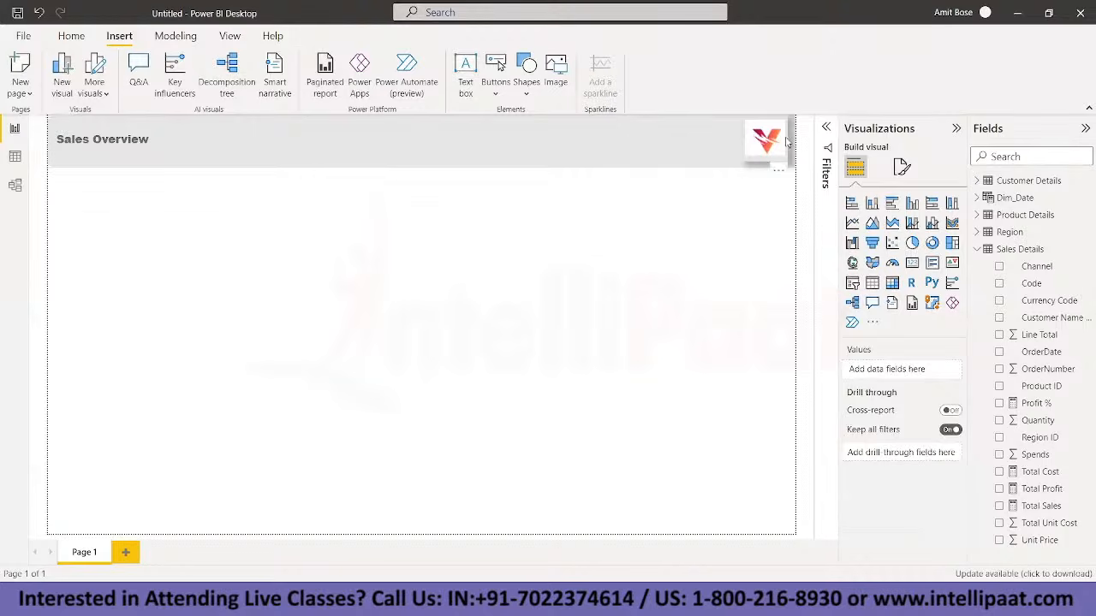
# Step: Fine-tune the logo's vertical position so it sits centred within the grey header band
pyautogui.click(767, 154)
pyautogui.moveTo(766, 160); pyautogui.dragTo(767, 154)
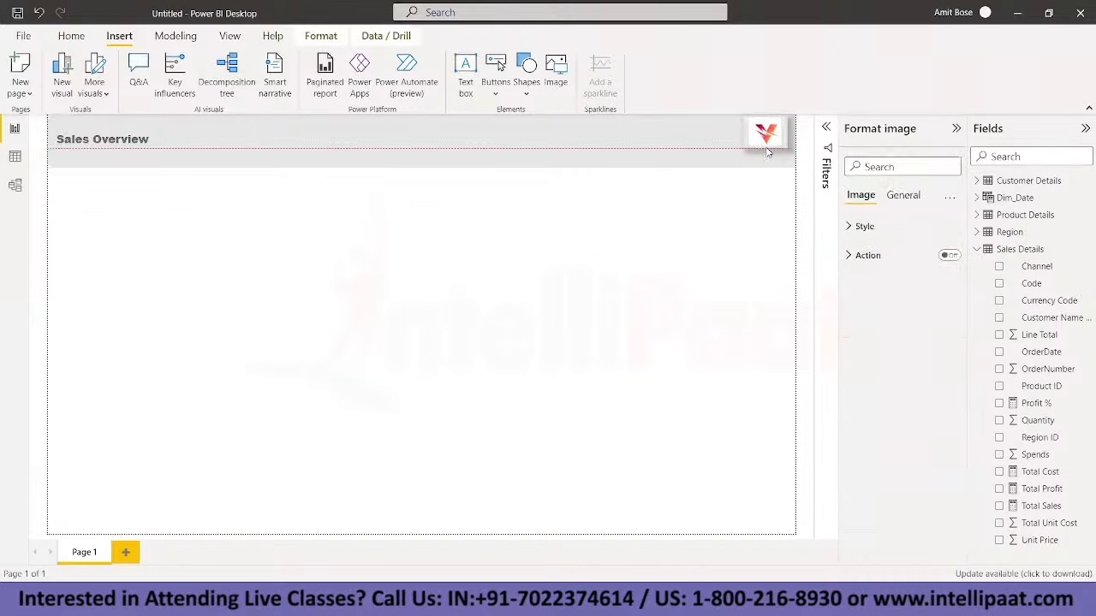
pyautogui.click(698, 154)
pyautogui.click(764, 146)
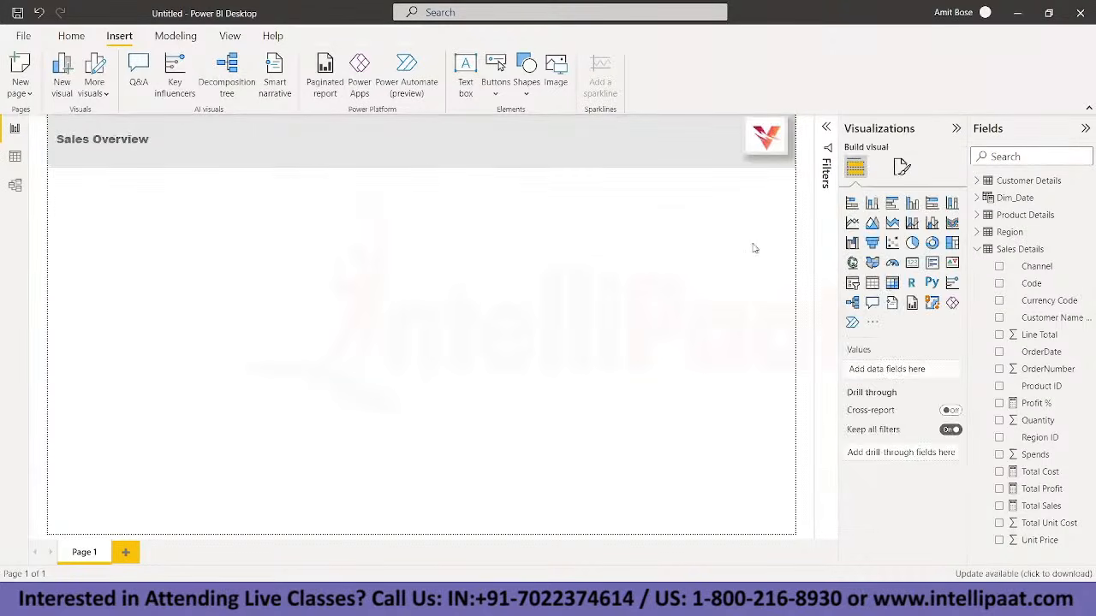
pyautogui.click(765, 145)
pyautogui.click(645, 279)
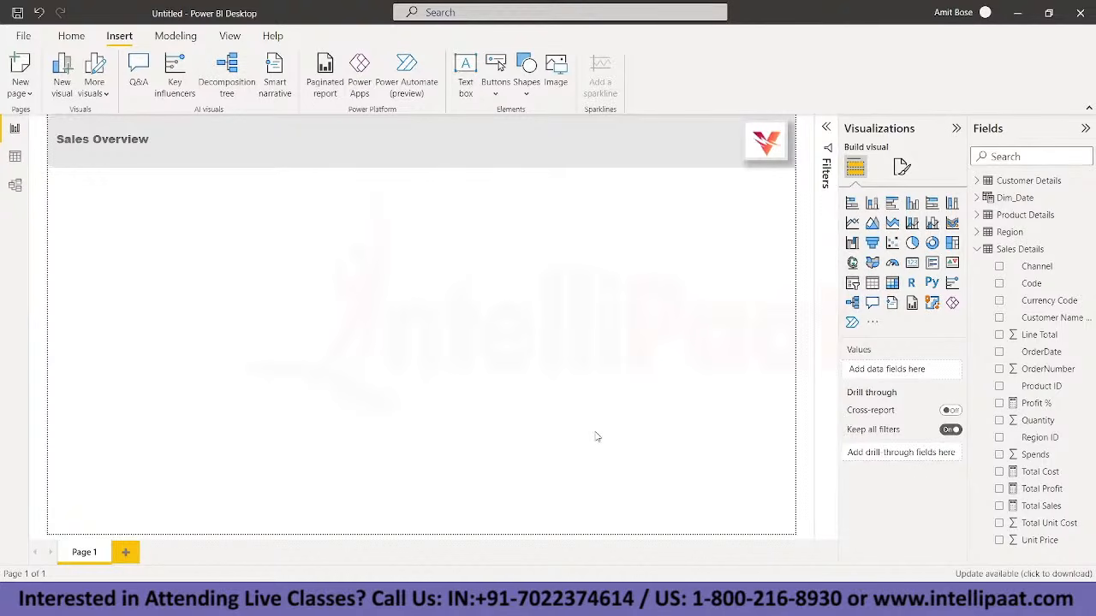
# Step: Add an empty table visual, make it narrower and taller, and place it on the left just below the header band
pyautogui.click(871, 283)
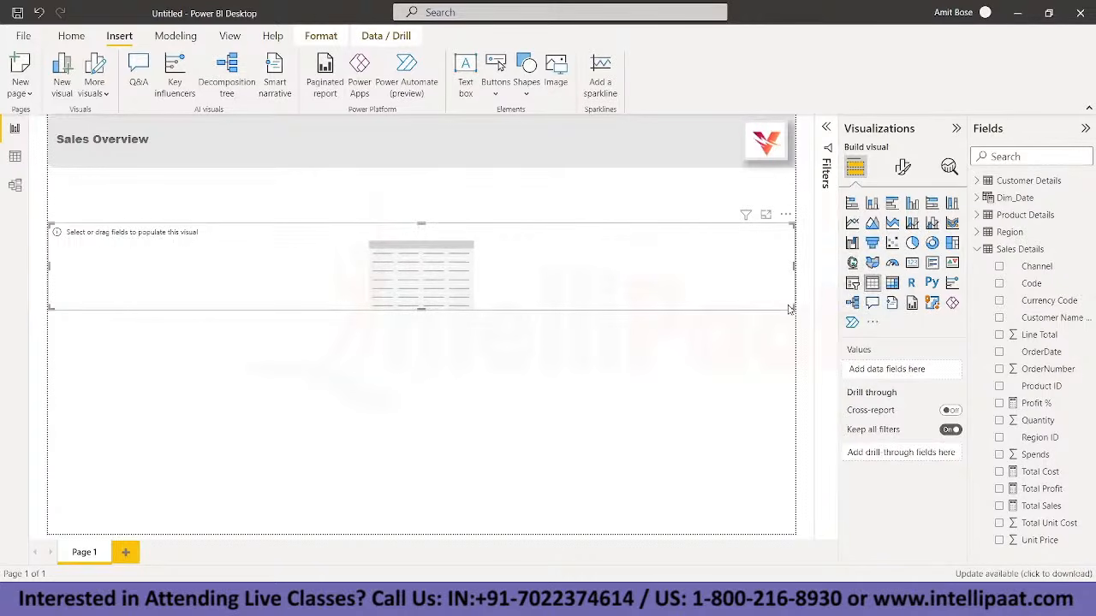
pyautogui.moveTo(793, 309); pyautogui.dragTo(299, 512)
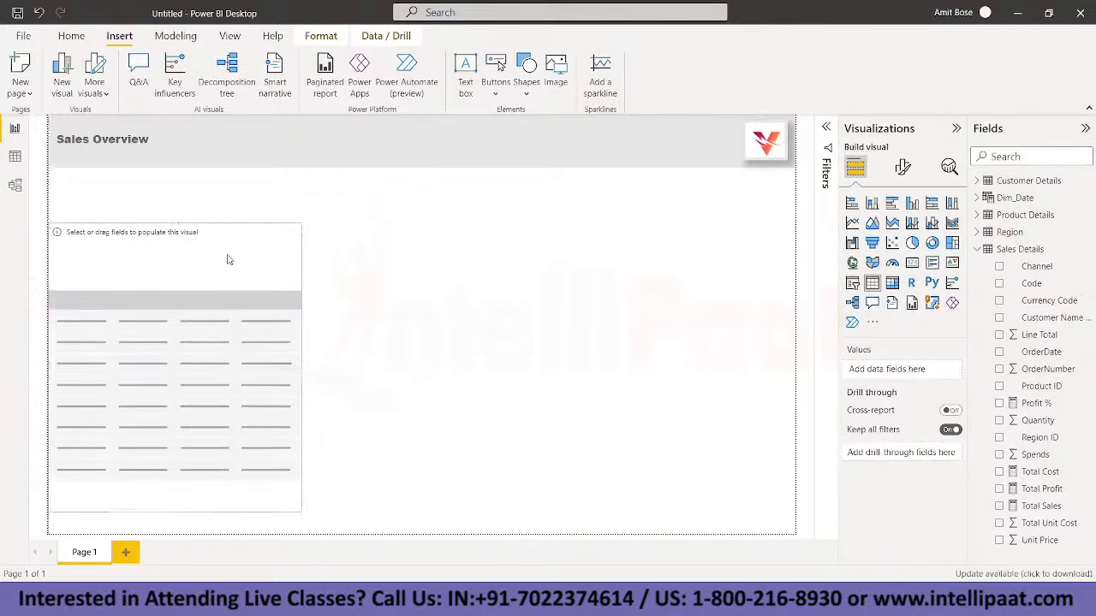
pyautogui.moveTo(211, 262); pyautogui.dragTo(217, 220)
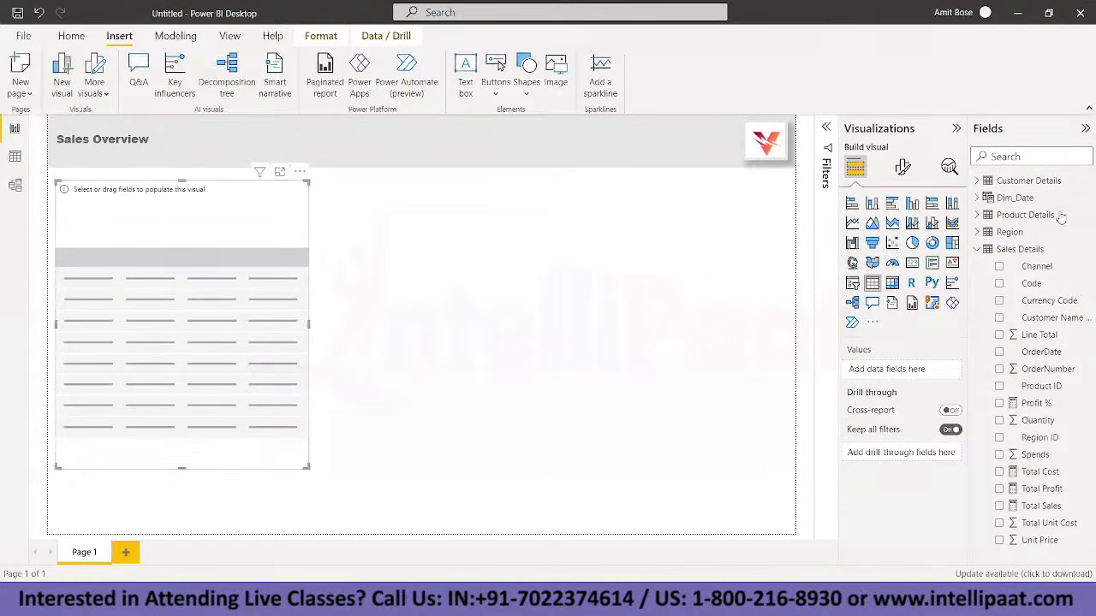
# Step: Fill the table with Customer Names from Customer Details and the measures Total Sales, Total Profit and Profit %
pyautogui.click(977, 181)
pyautogui.moveTo(1051, 215); pyautogui.dragTo(887, 377)
pyautogui.scroll(-1, 1024, 392)
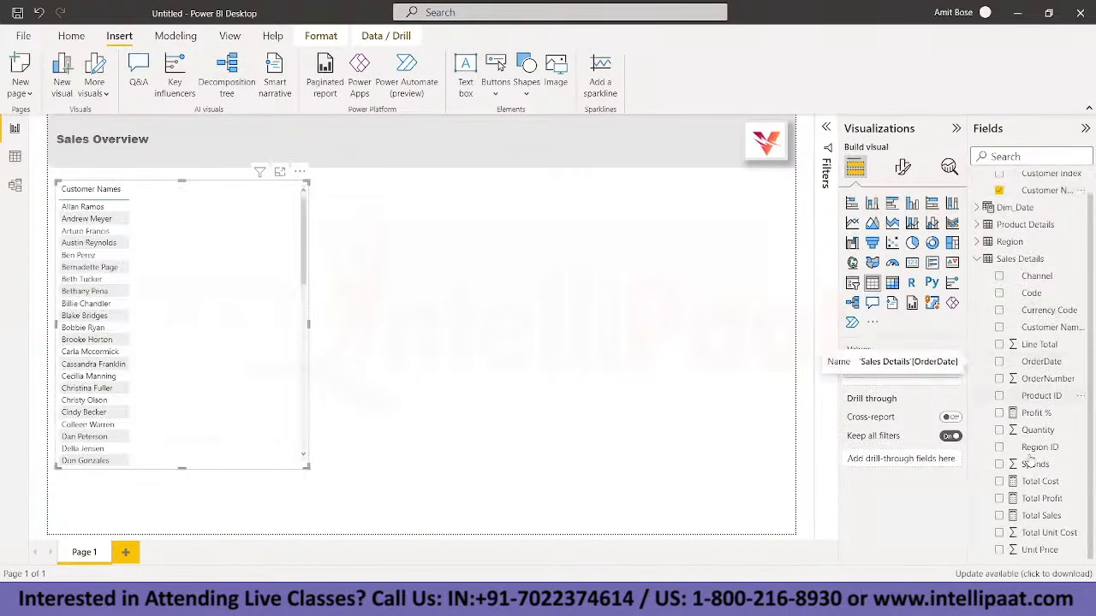
pyautogui.moveTo(1041, 516); pyautogui.dragTo(922, 374)
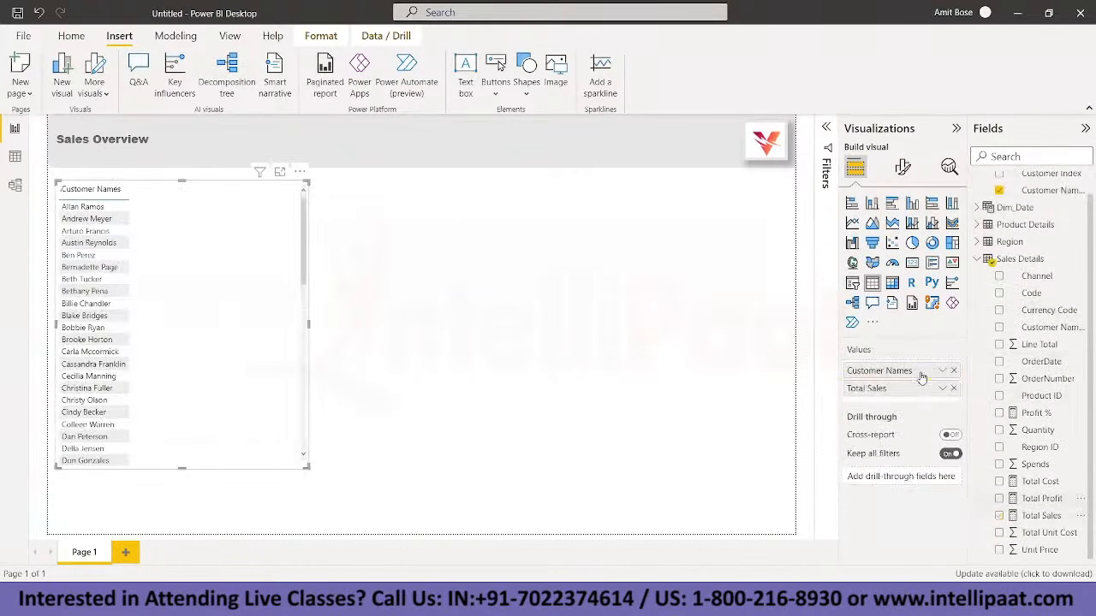
pyautogui.click(1056, 483)
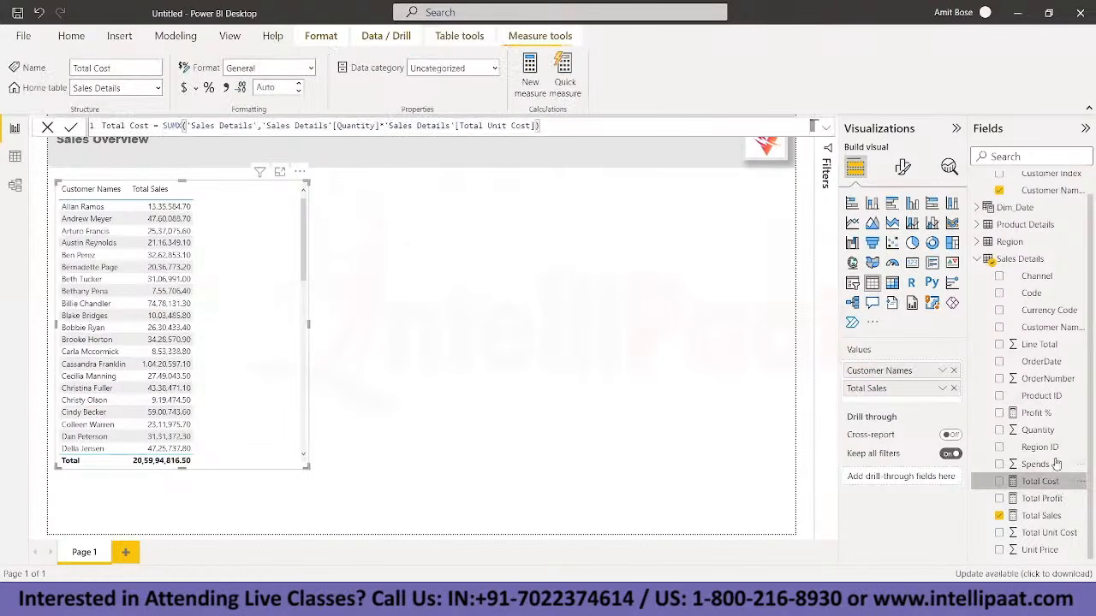
pyautogui.click(1043, 503)
pyautogui.moveTo(1046, 414); pyautogui.dragTo(919, 417)
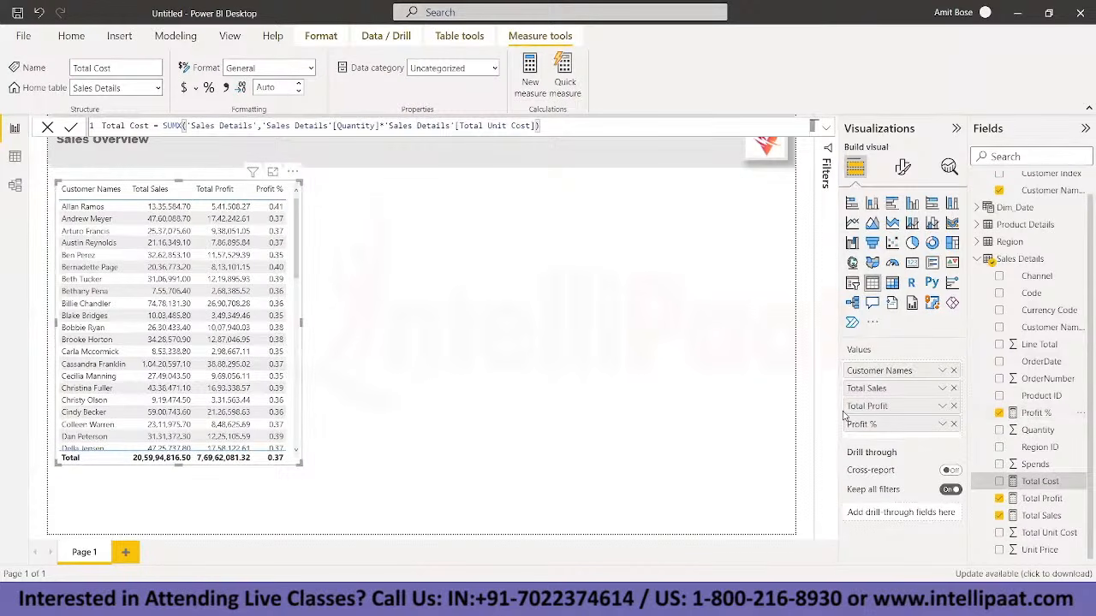
# Step: Format the Profit % measure as a percentage with 2 decimal places
pyautogui.click(1036, 414)
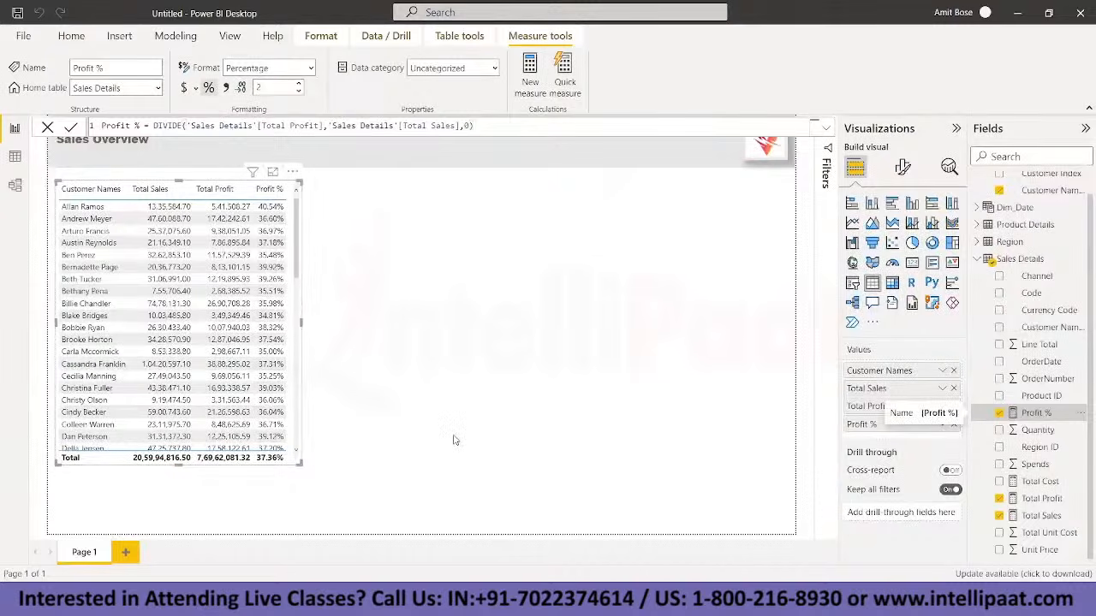
pyautogui.click(382, 486)
# Step: Set the font of the customer table's column headers to Segoe UI Bold
pyautogui.click(299, 465)
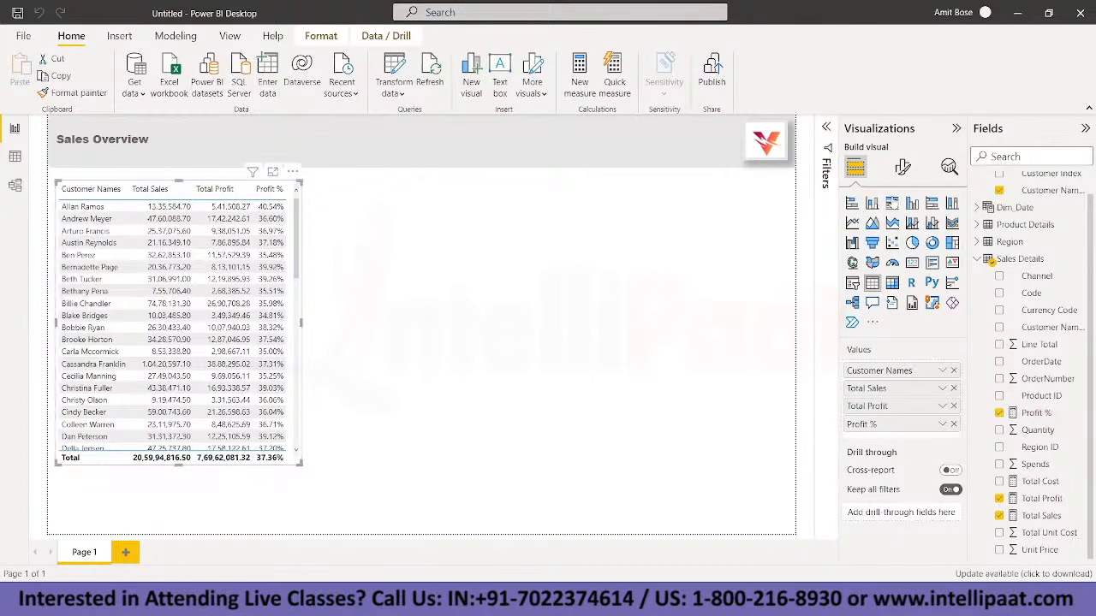
pyautogui.click(902, 167)
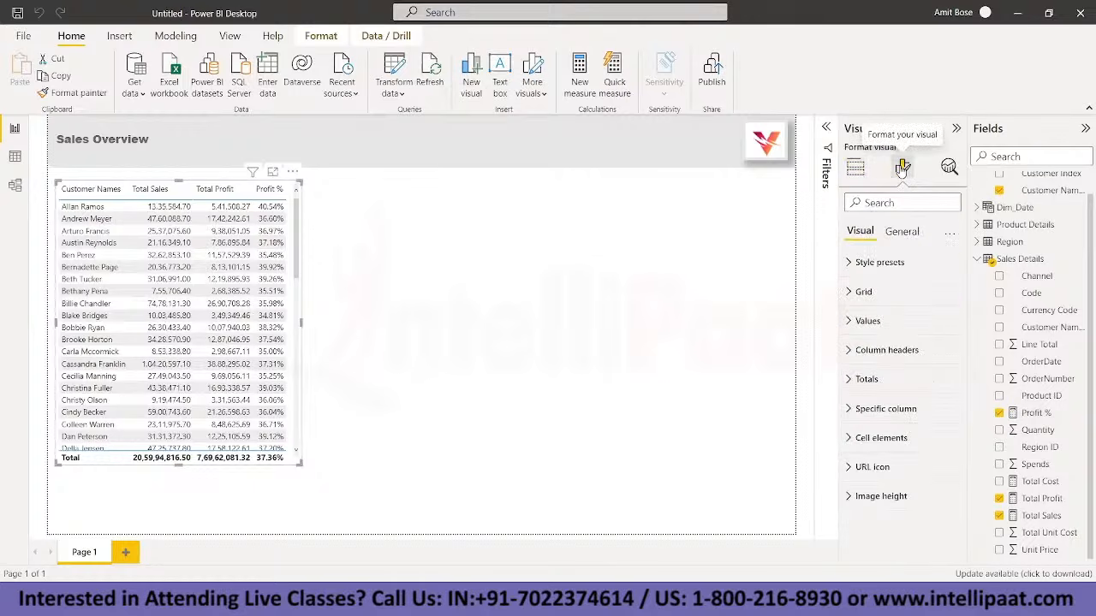
pyautogui.click(848, 349)
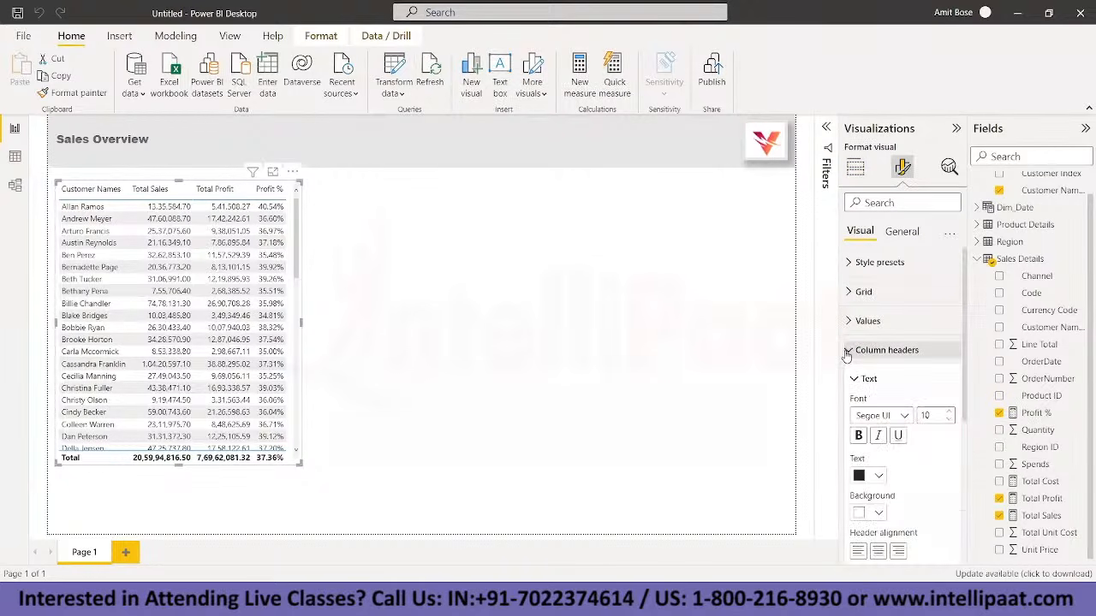
pyautogui.click(904, 416)
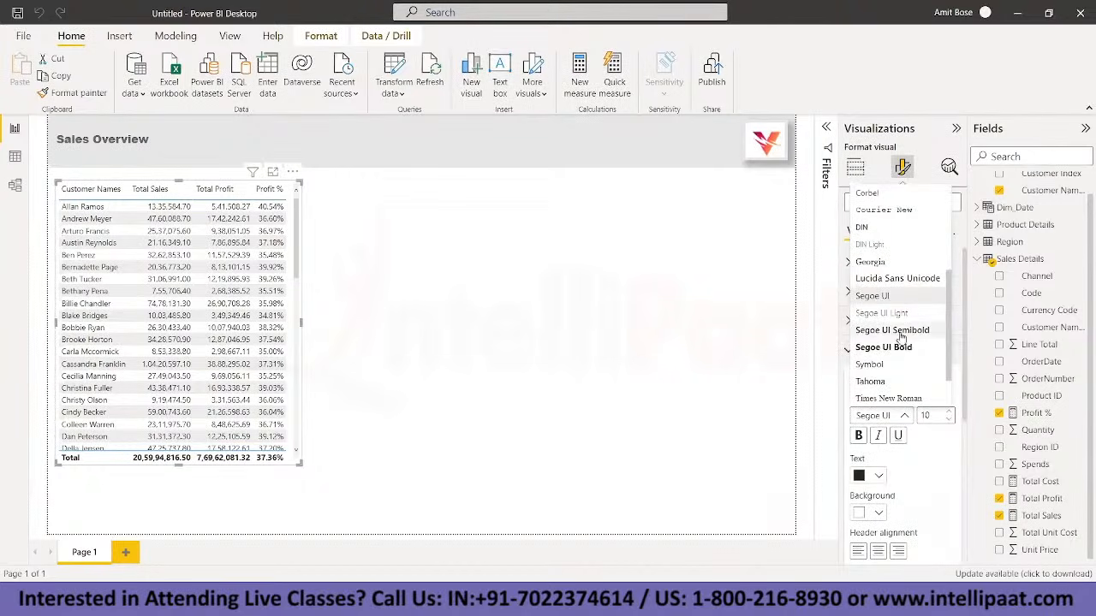
pyautogui.click(897, 347)
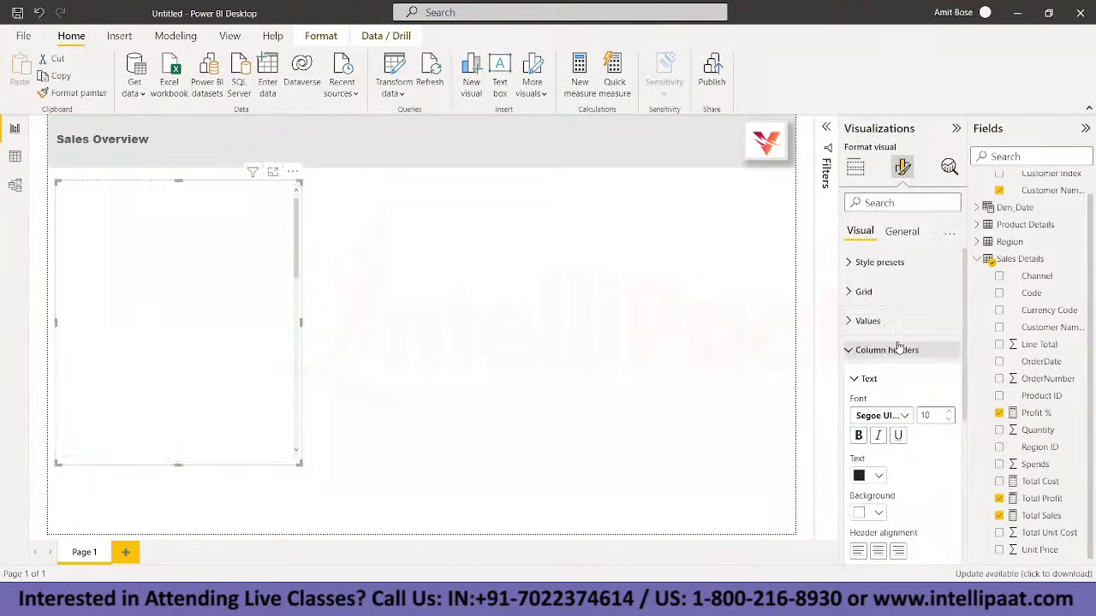
# Step: Turn on the customer table's visual border and set its rounded corners to 10 px
pyautogui.click(899, 238)
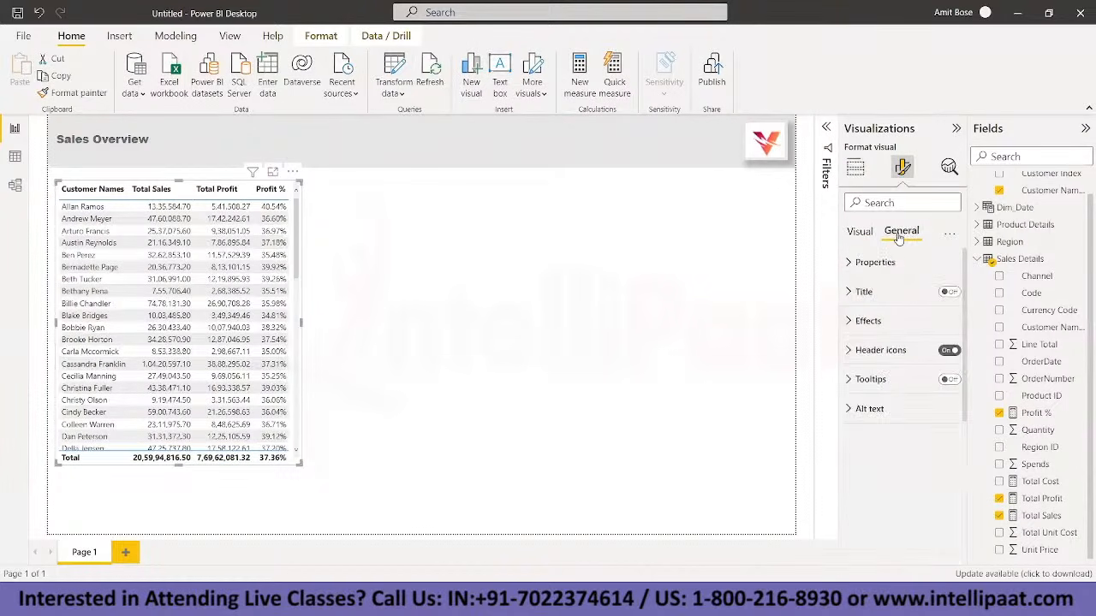
pyautogui.click(848, 322)
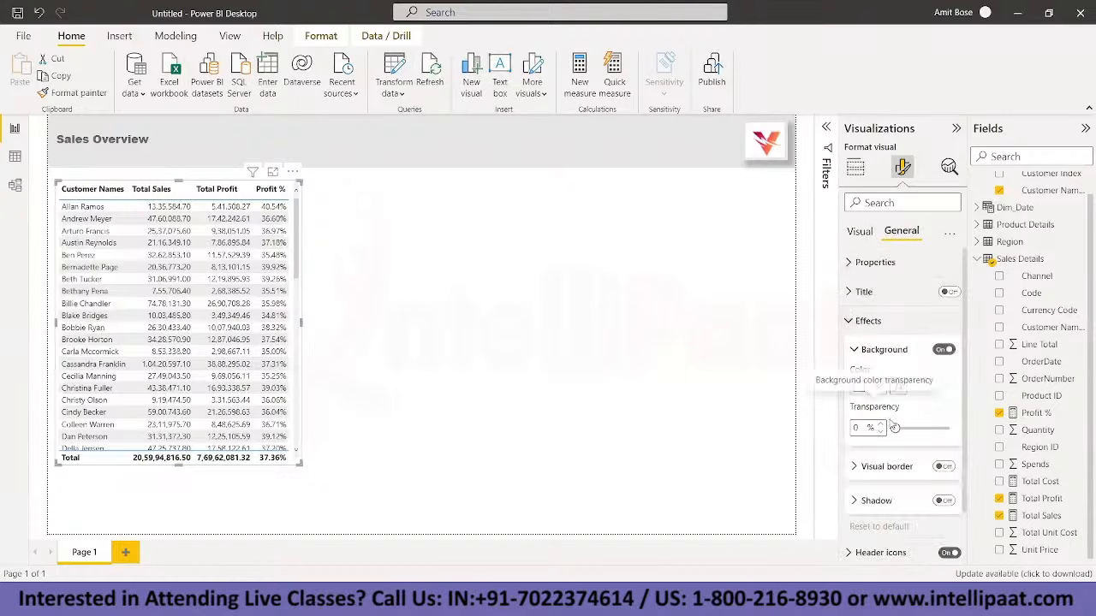
pyautogui.click(942, 467)
pyautogui.click(855, 469)
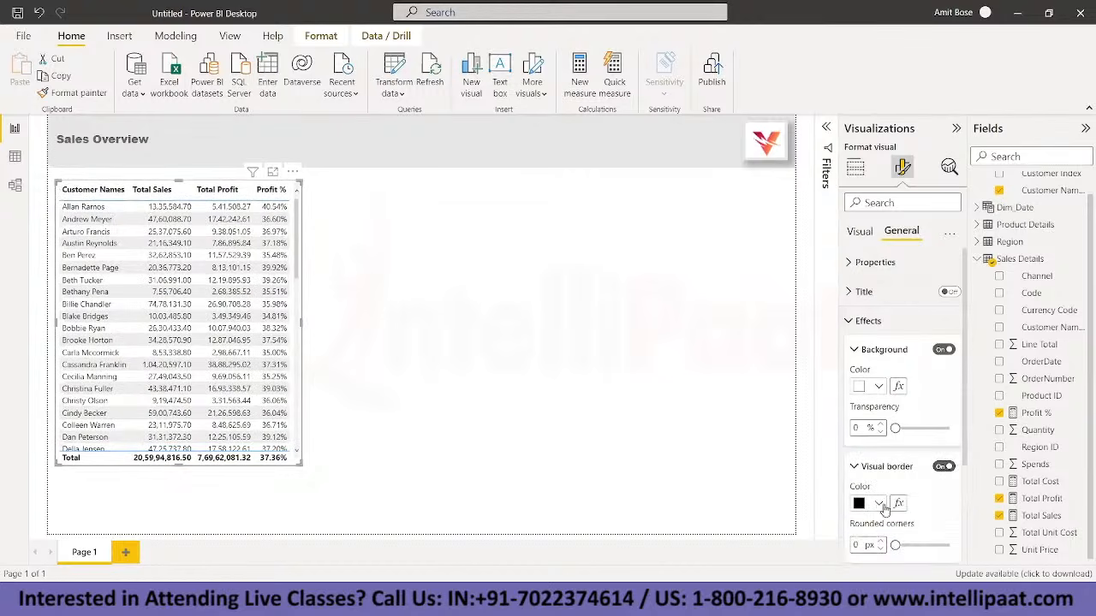
pyautogui.doubleClick(855, 545)
pyautogui.write('10')
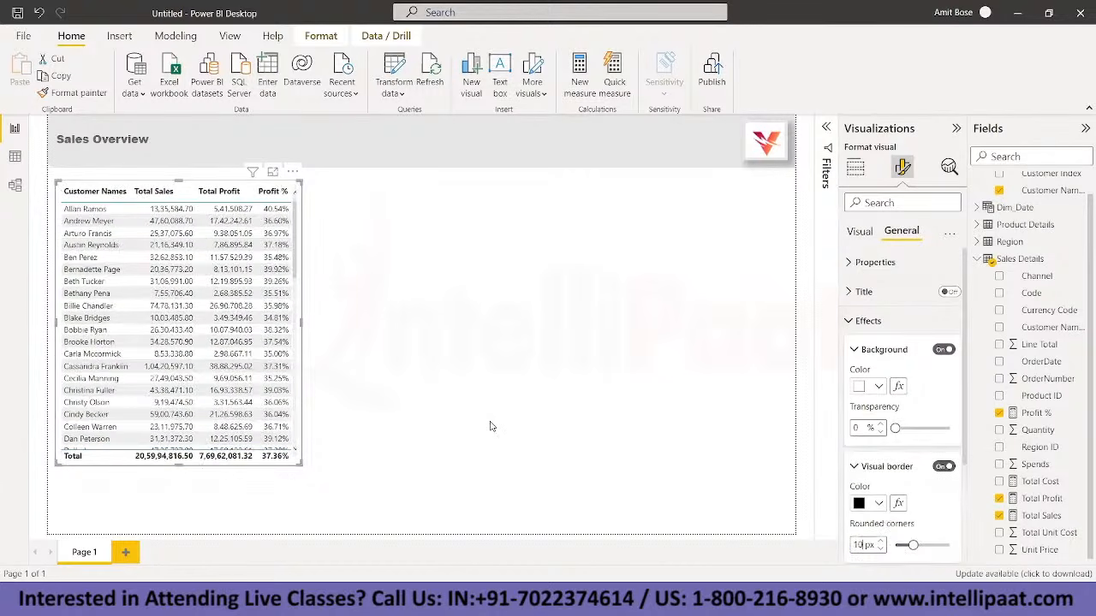
pyautogui.click(490, 427)
# Step: Nudge the customer table slightly down from the header band
pyautogui.click(297, 463)
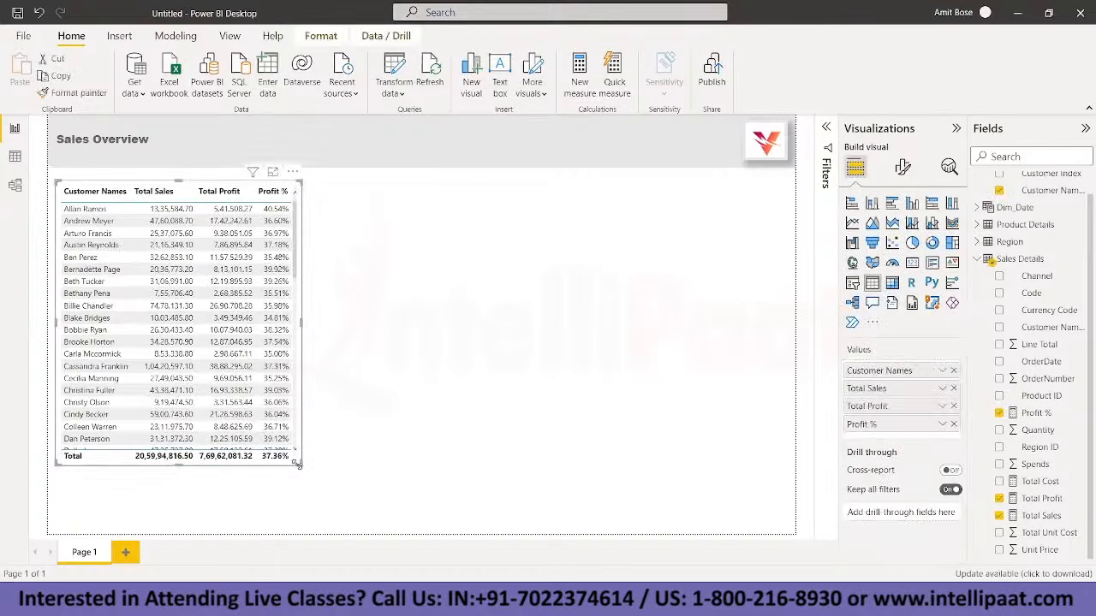
pyautogui.click(509, 428)
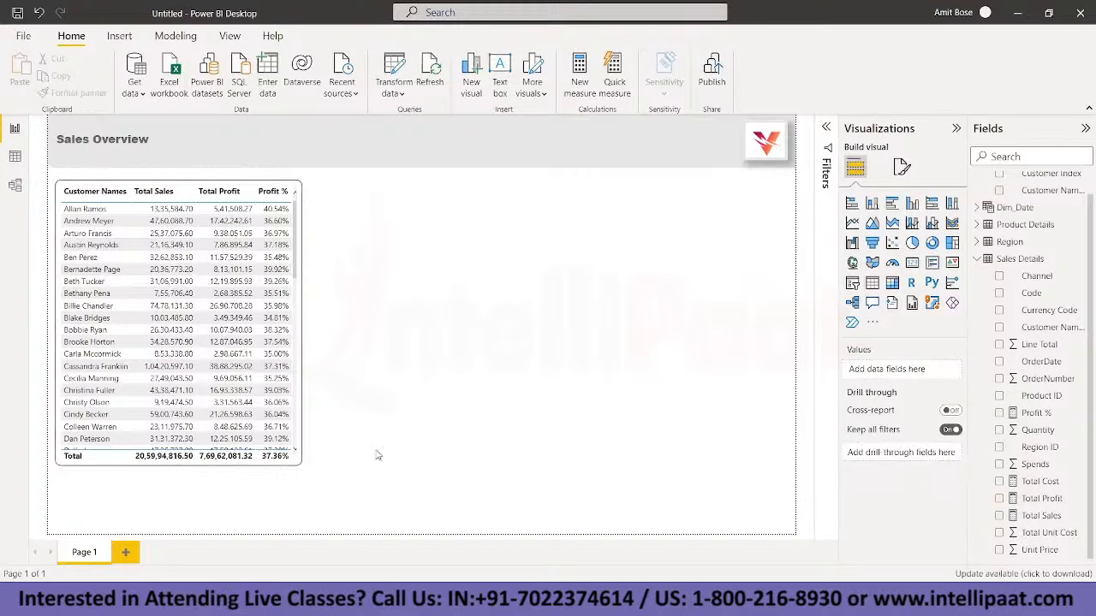
pyautogui.moveTo(297, 464)
pyautogui.mouseDown()
pyautogui.moveTo(319, 470)
pyautogui.moveTo(295, 468)
pyautogui.mouseUp()
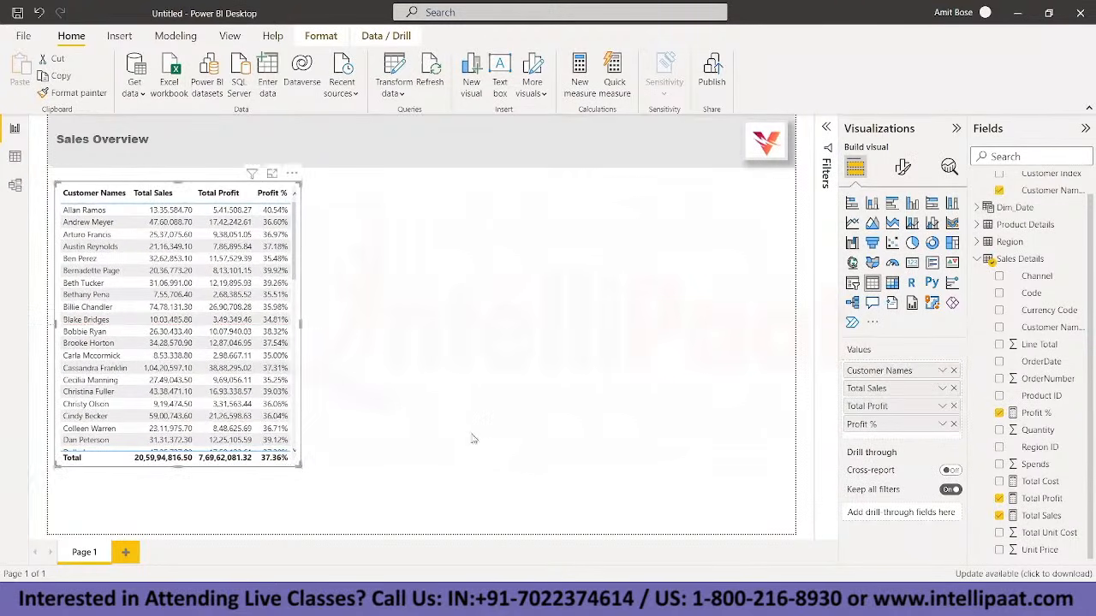
pyautogui.click(473, 440)
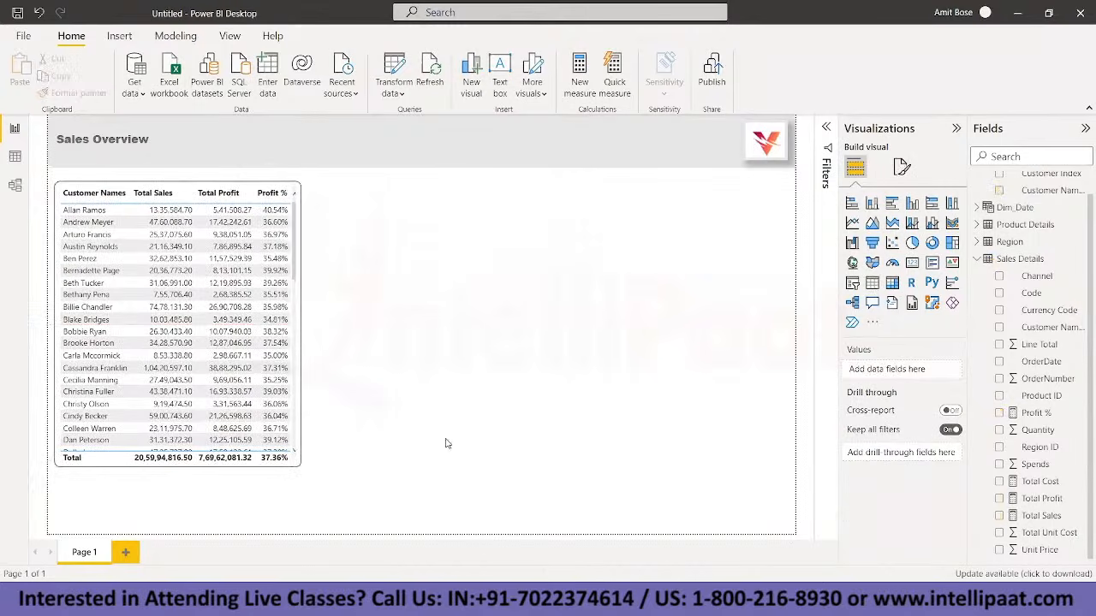
# Step: Duplicate the customer table and place the copy to the right of the original
pyautogui.click(302, 464)
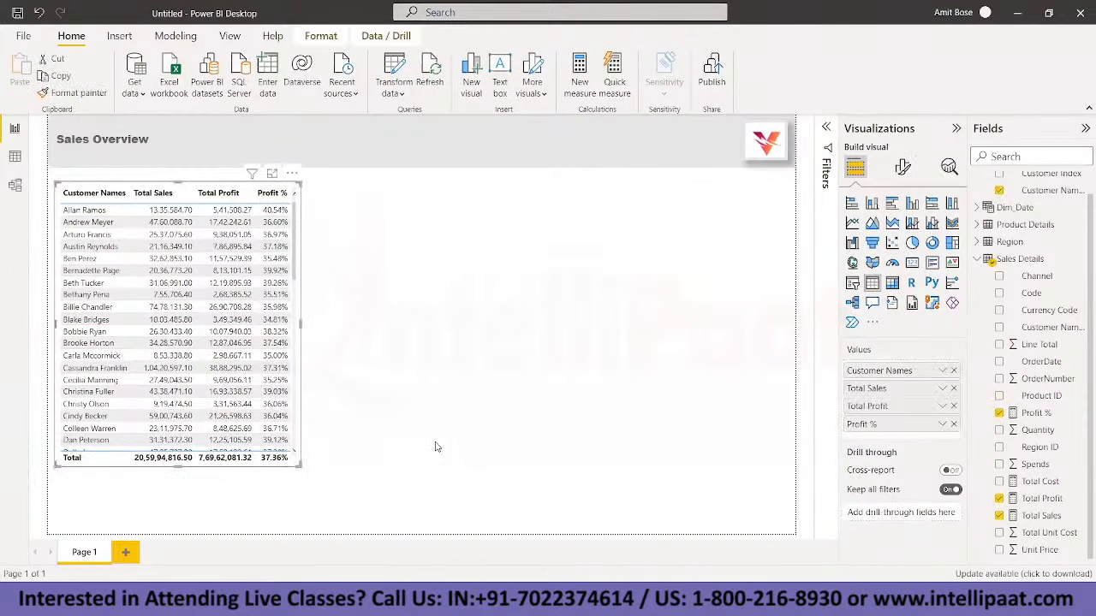
pyautogui.hotkey('ctrl', 'c')
pyautogui.hotkey('ctrl', 'v')
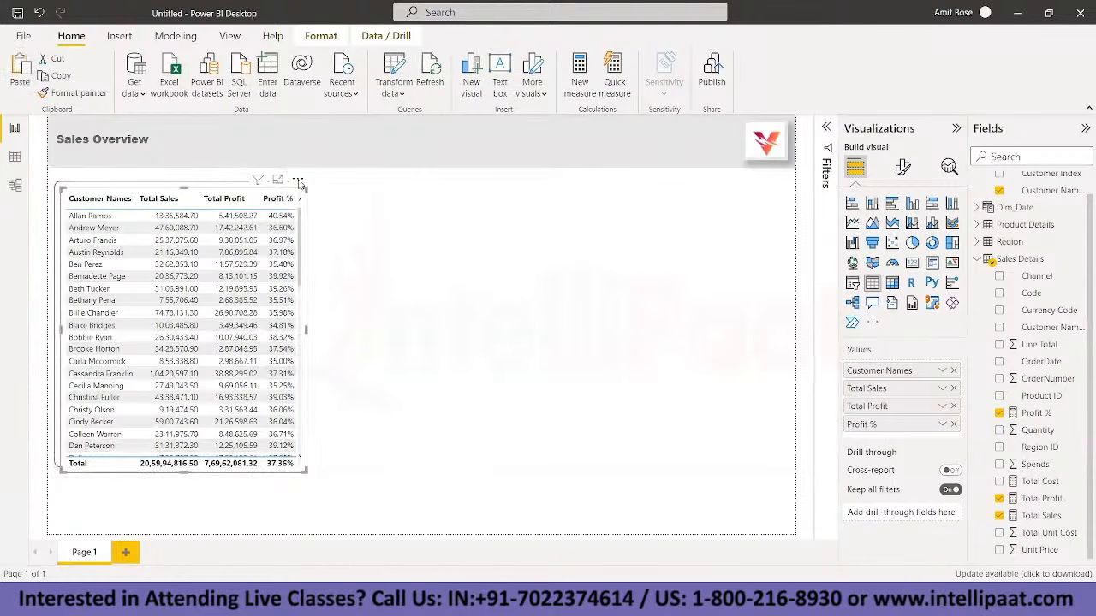
pyautogui.moveTo(171, 190); pyautogui.dragTo(471, 197)
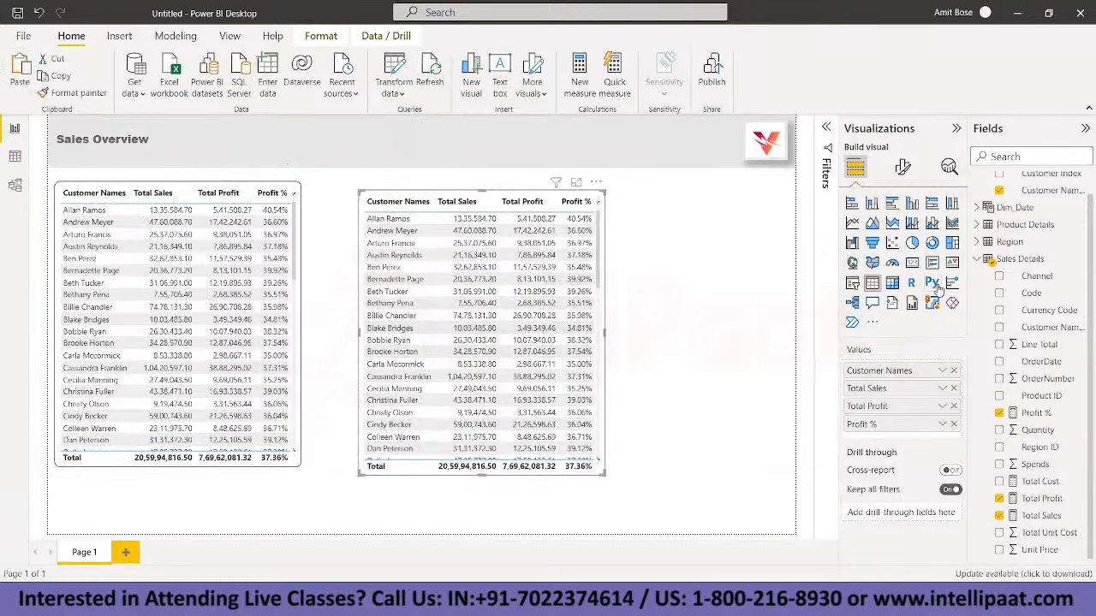
# Step: Replace Customer Names with Product Name from Product Details in the copied table
pyautogui.click(953, 370)
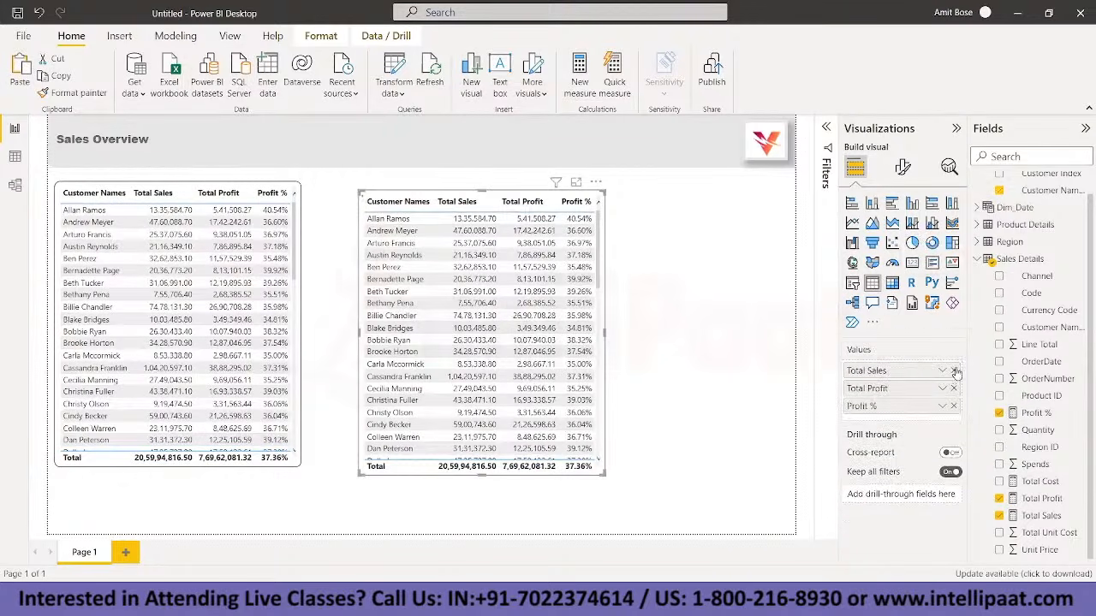
pyautogui.click(976, 224)
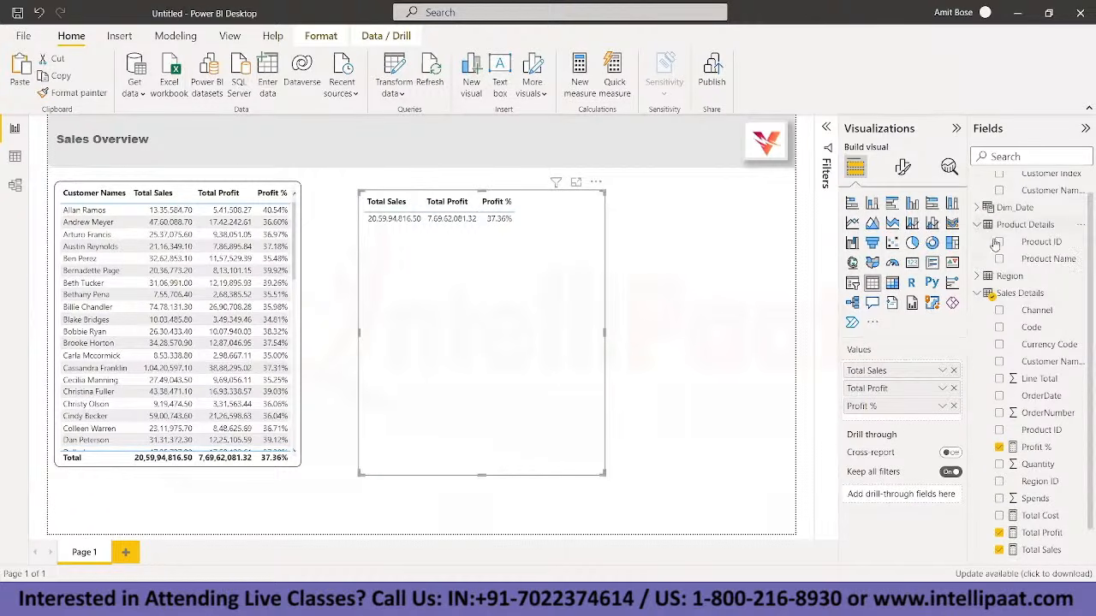
pyautogui.moveTo(1049, 258); pyautogui.dragTo(931, 369)
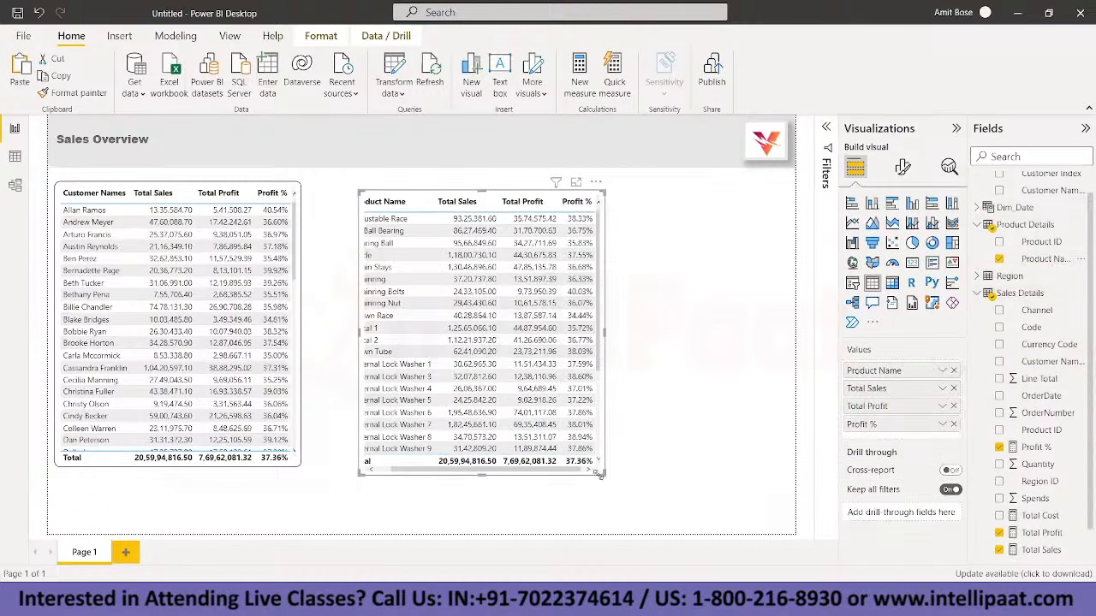
# Step: Widen the product table so all its columns fit, and align it directly beside the customer table at matching height
pyautogui.moveTo(605, 475); pyautogui.dragTo(618, 486)
pyautogui.click(665, 436)
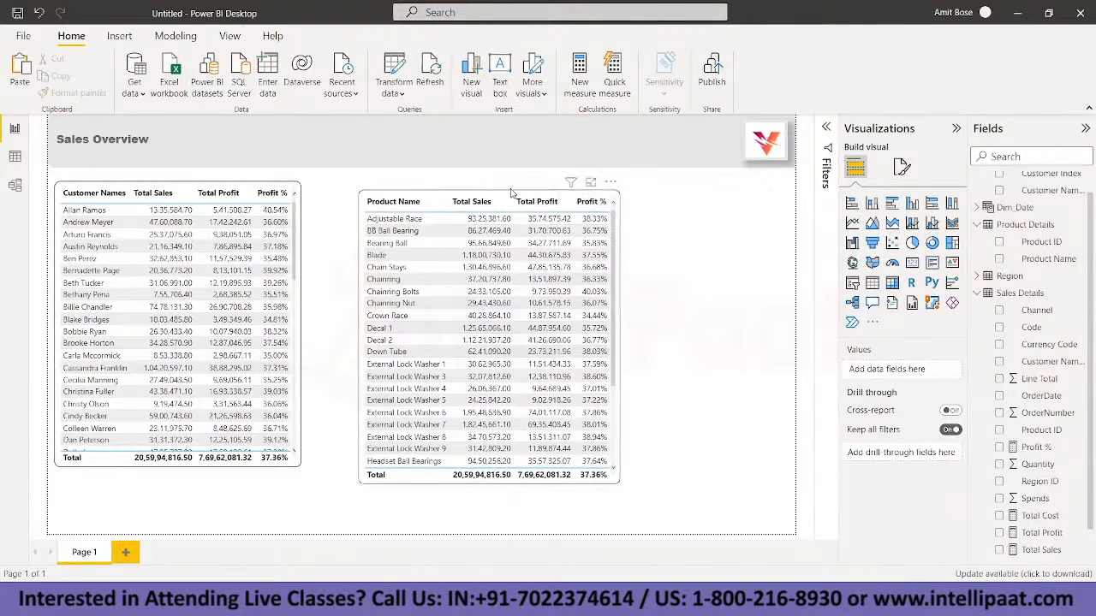
pyautogui.moveTo(523, 195); pyautogui.dragTo(471, 186)
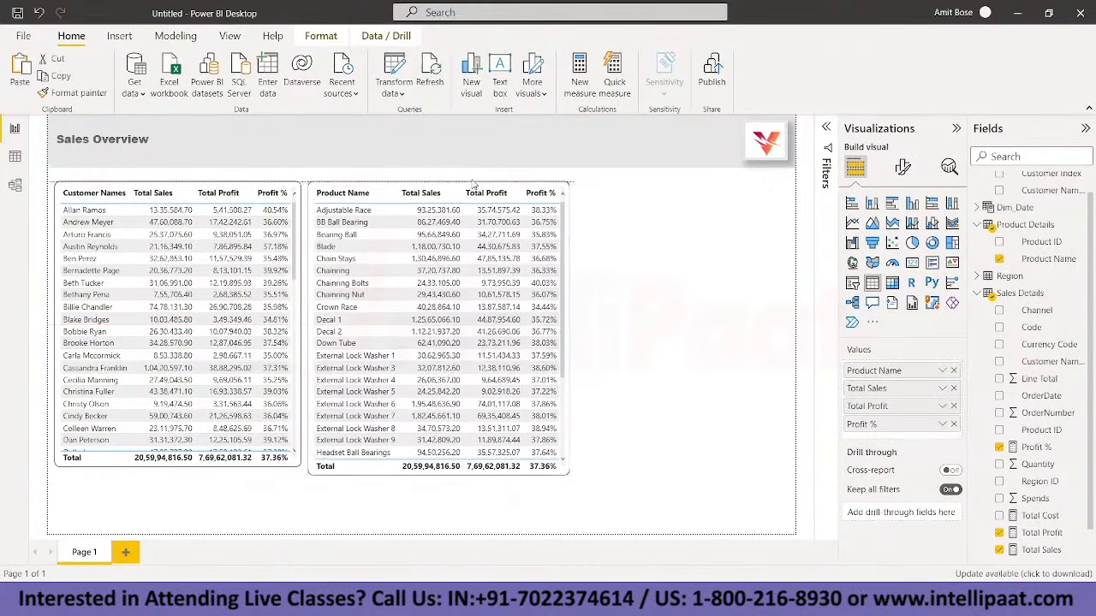
pyautogui.click(665, 469)
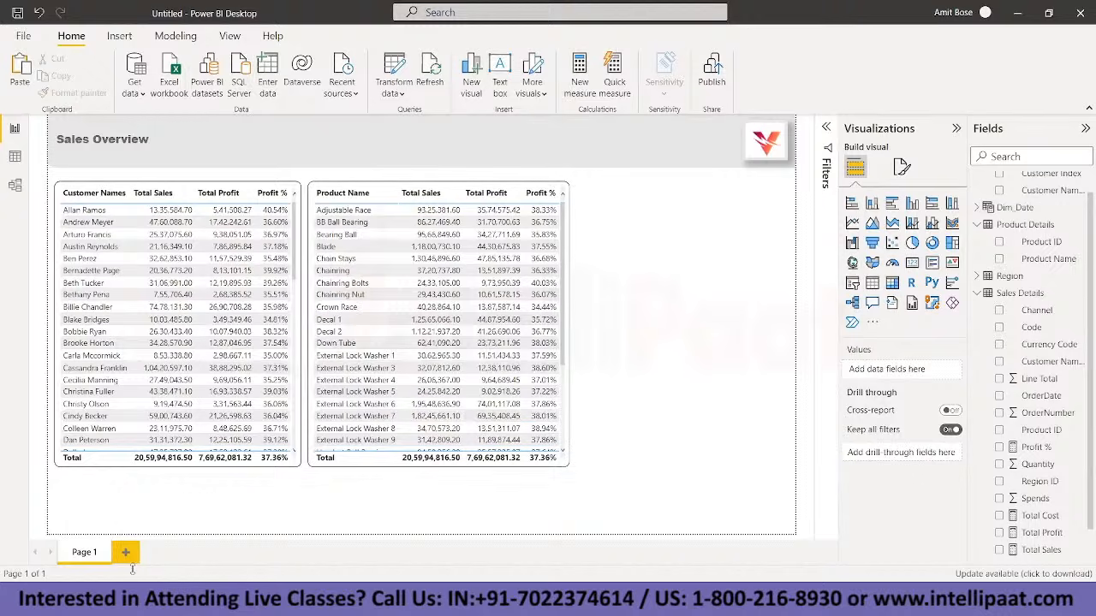
# Step: Move the customer and product tables down together, leaving free space below the header band
pyautogui.click(268, 466)
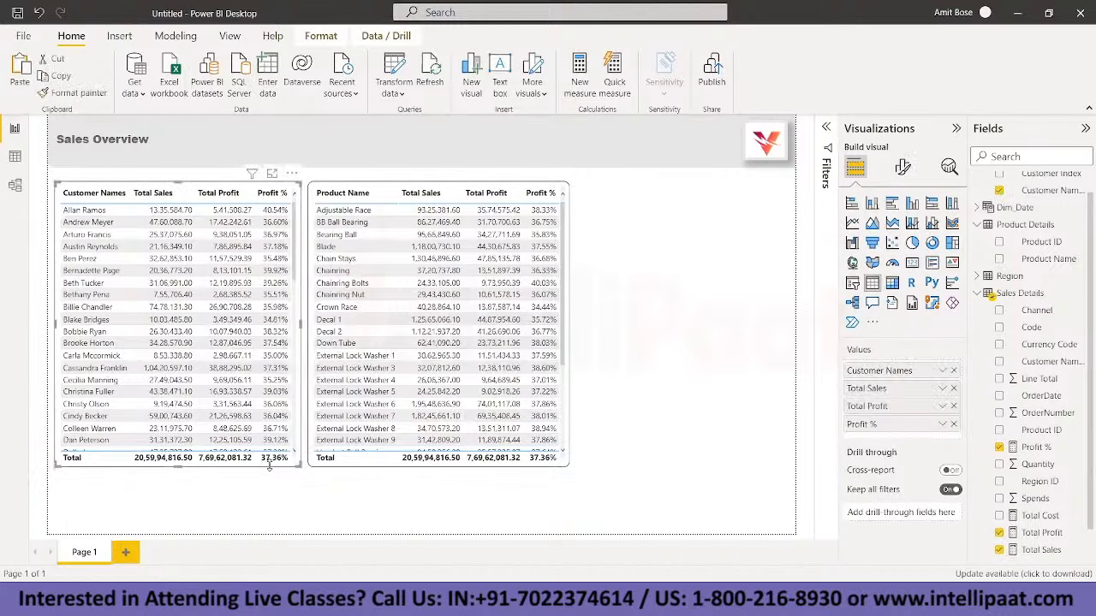
pyautogui.click(350, 469)
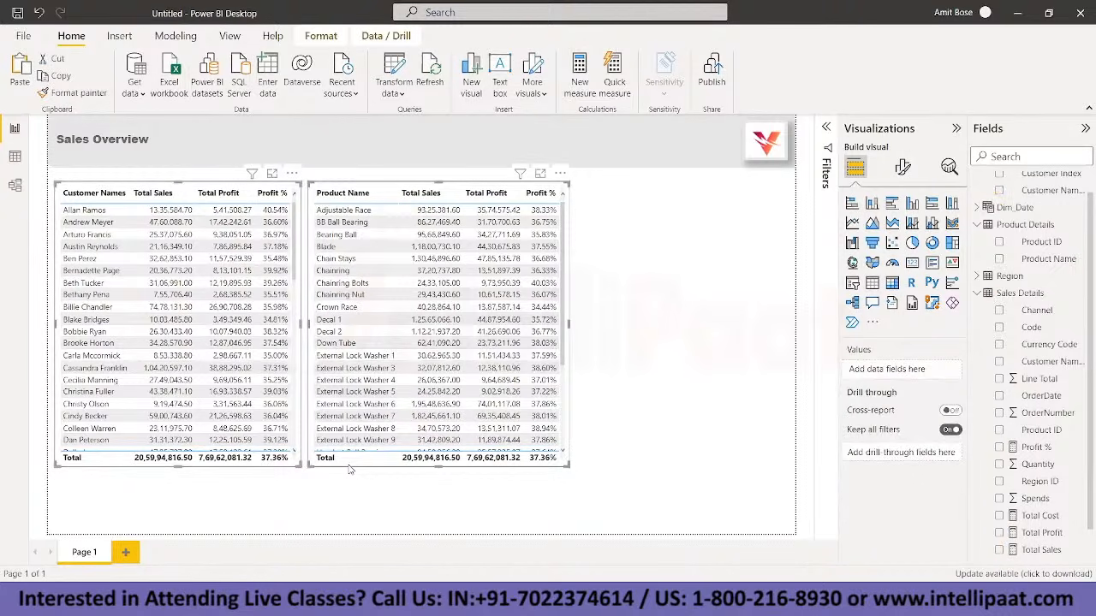
pyautogui.moveTo(349, 469); pyautogui.dragTo(355, 514)
pyautogui.click(667, 445)
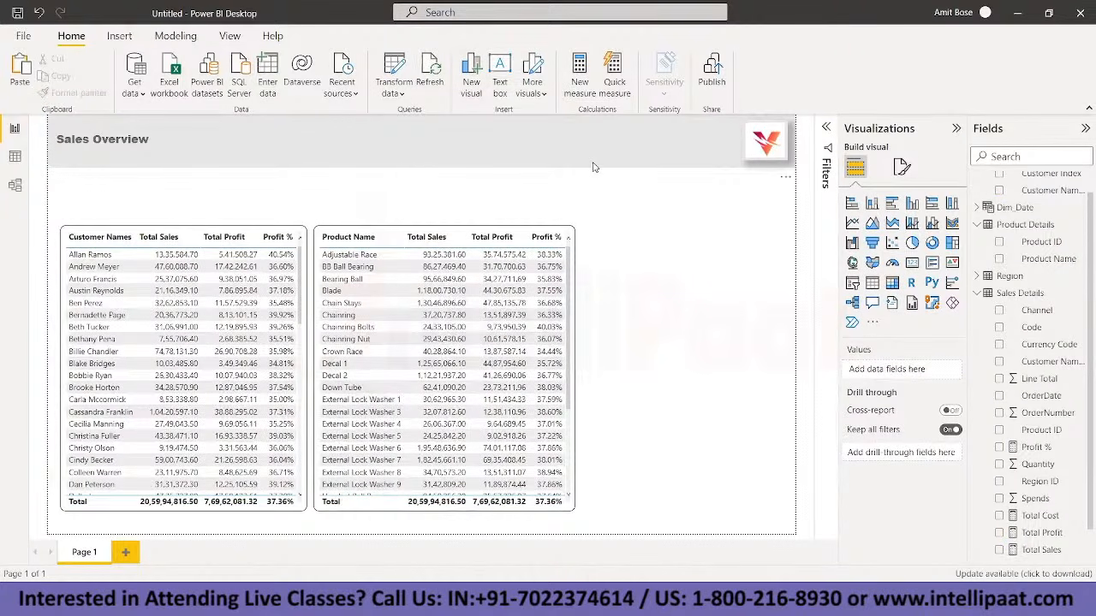
# Step: Insert the TL and TR toggle images from the Data Set folder
pyautogui.click(119, 36)
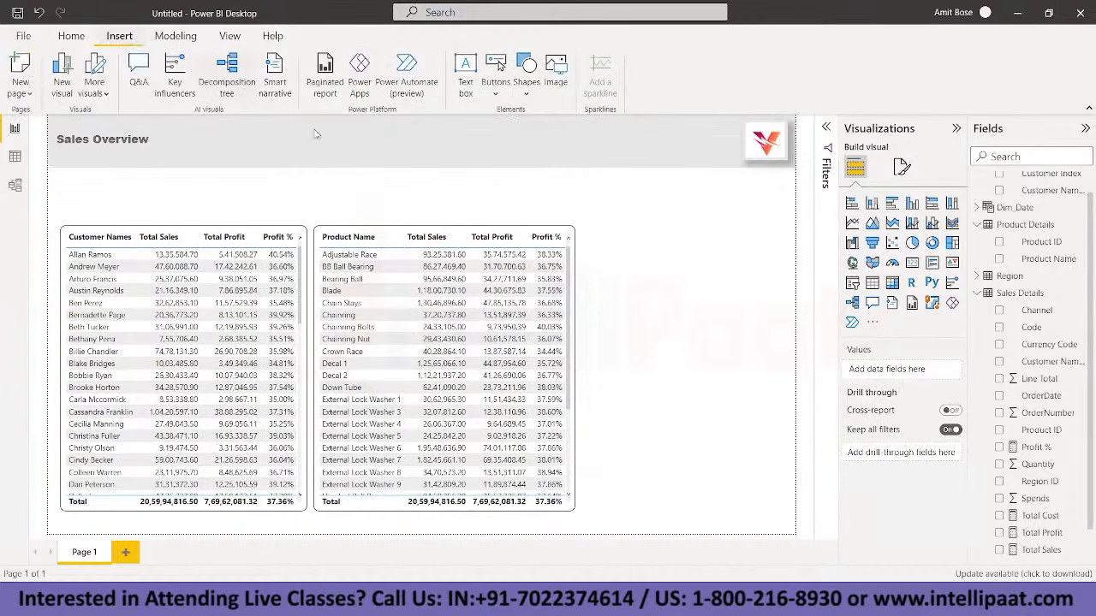
pyautogui.click(555, 75)
pyautogui.click(298, 237)
pyautogui.doubleClick(298, 237)
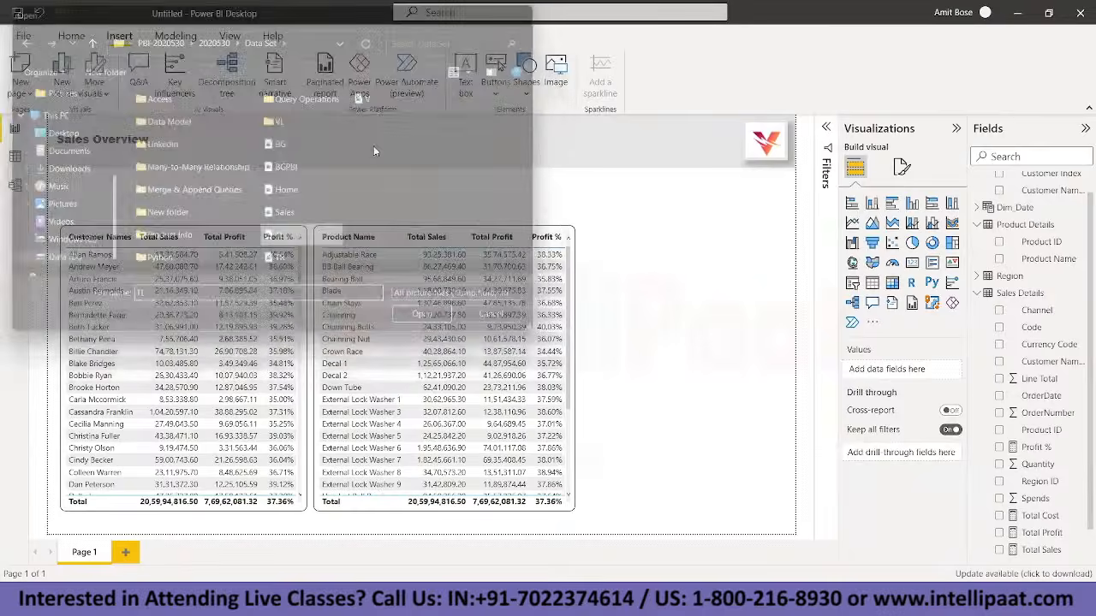
pyautogui.click(552, 76)
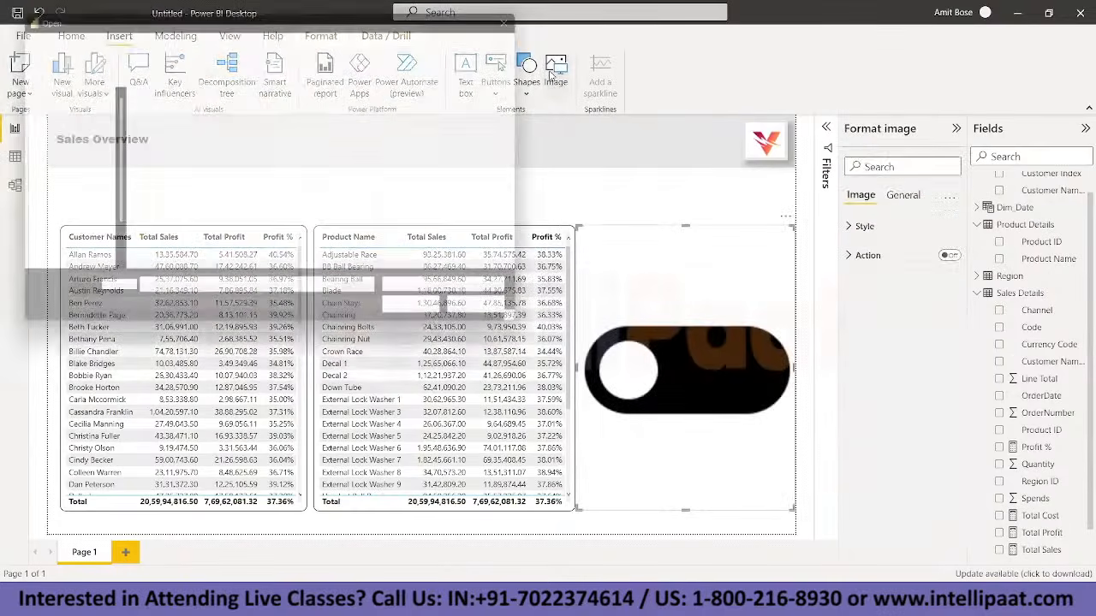
pyautogui.click(287, 262)
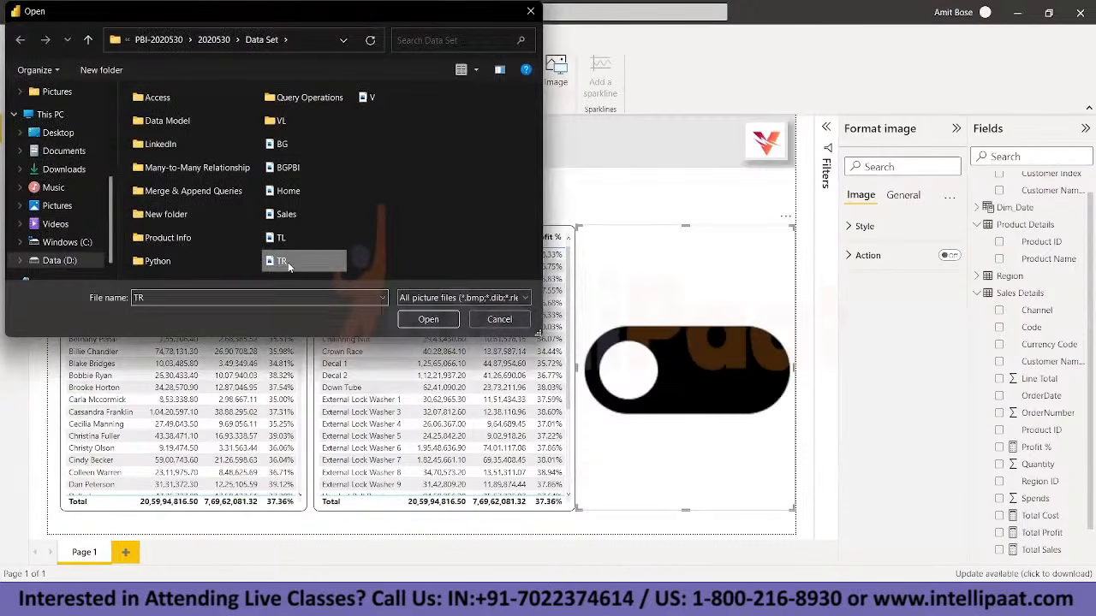
pyautogui.click(428, 319)
# Step: Shrink both toggle images to small switches and stack them just beyond the product table's upper right corner, TL above TR
pyautogui.click(686, 475)
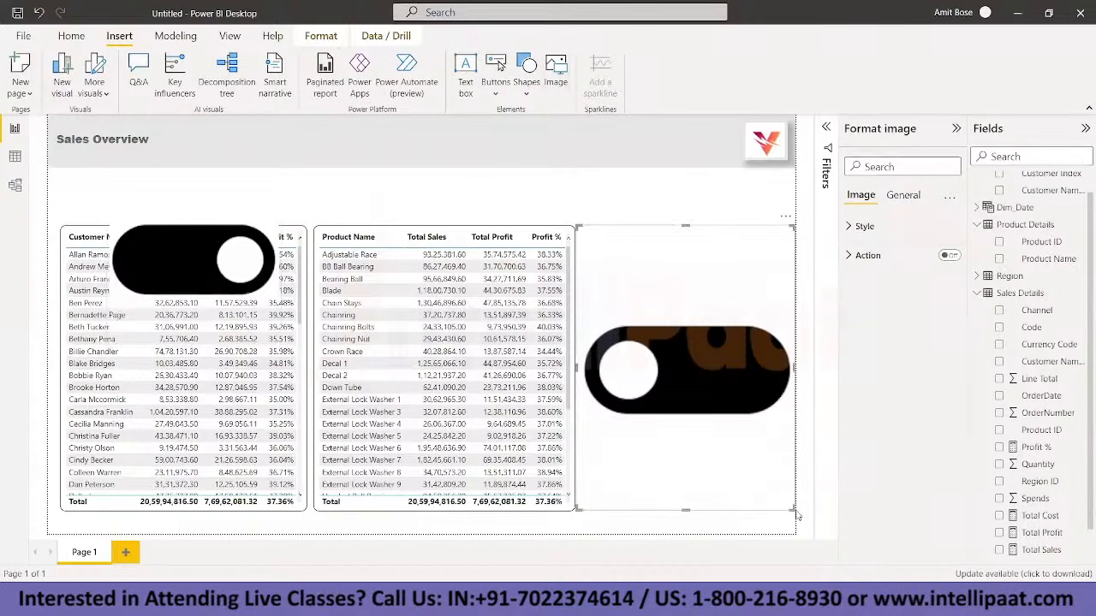
pyautogui.moveTo(792, 508); pyautogui.dragTo(721, 188)
pyautogui.moveTo(666, 340); pyautogui.dragTo(653, 216)
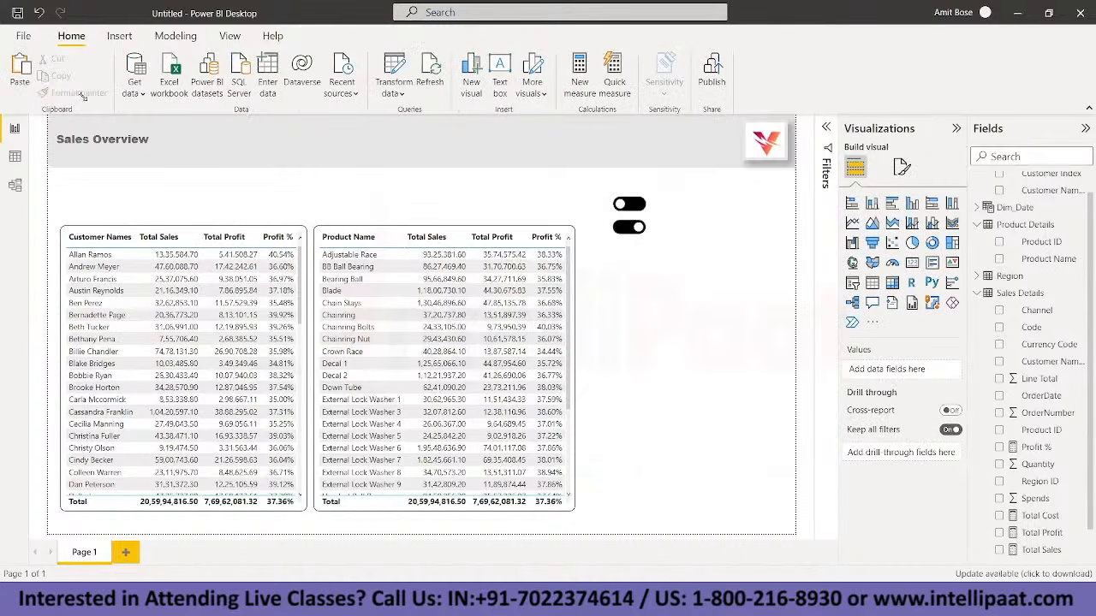
# Step: Display the Bookmarks and Selection panes
pyautogui.click(119, 35)
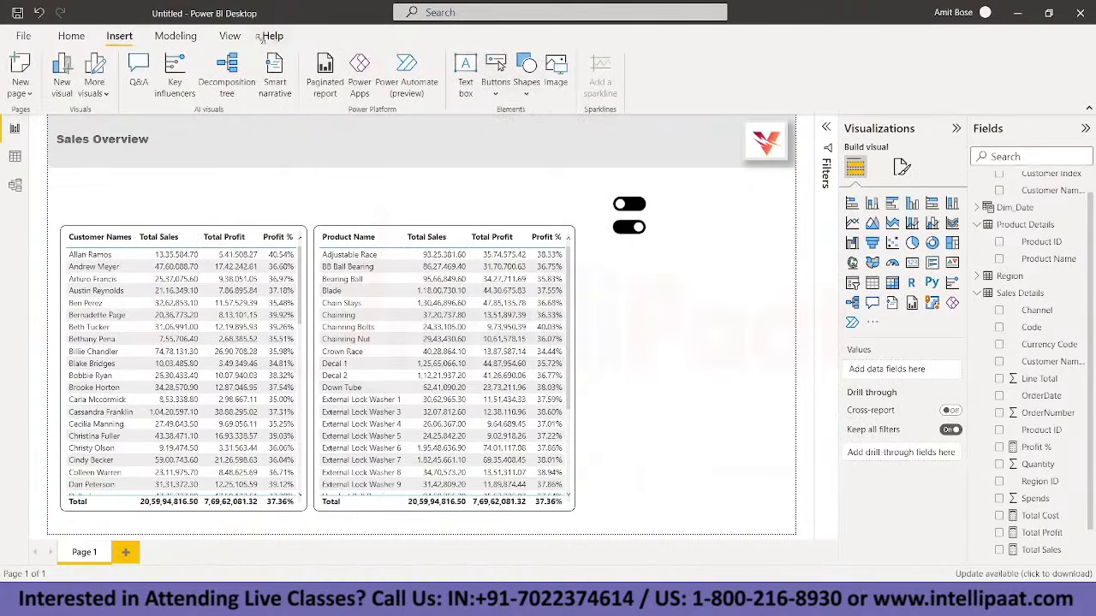
pyautogui.click(231, 36)
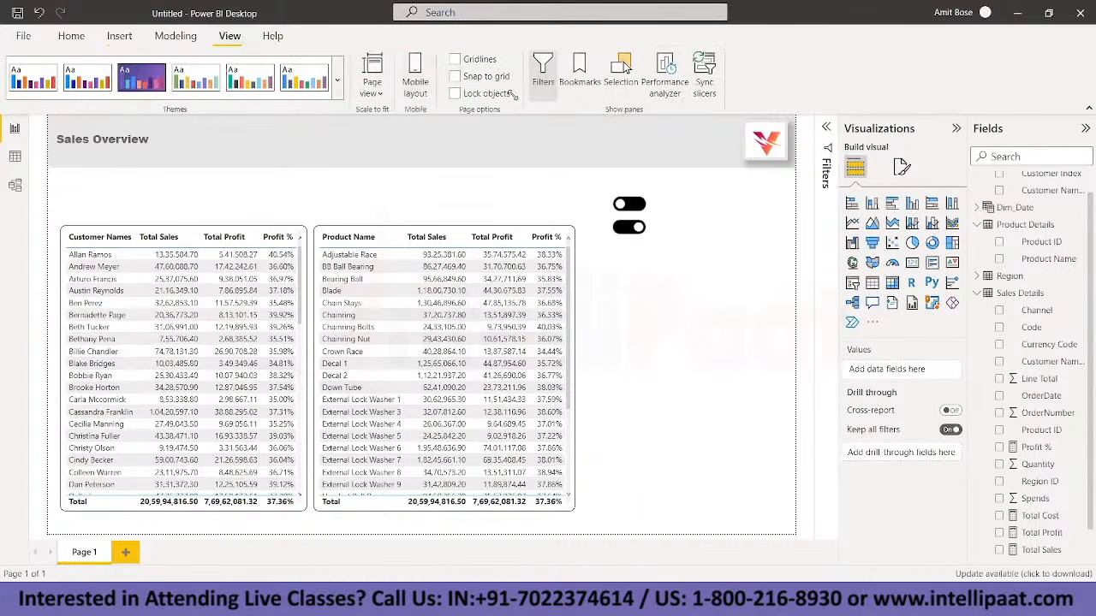
pyautogui.click(577, 77)
pyautogui.click(623, 68)
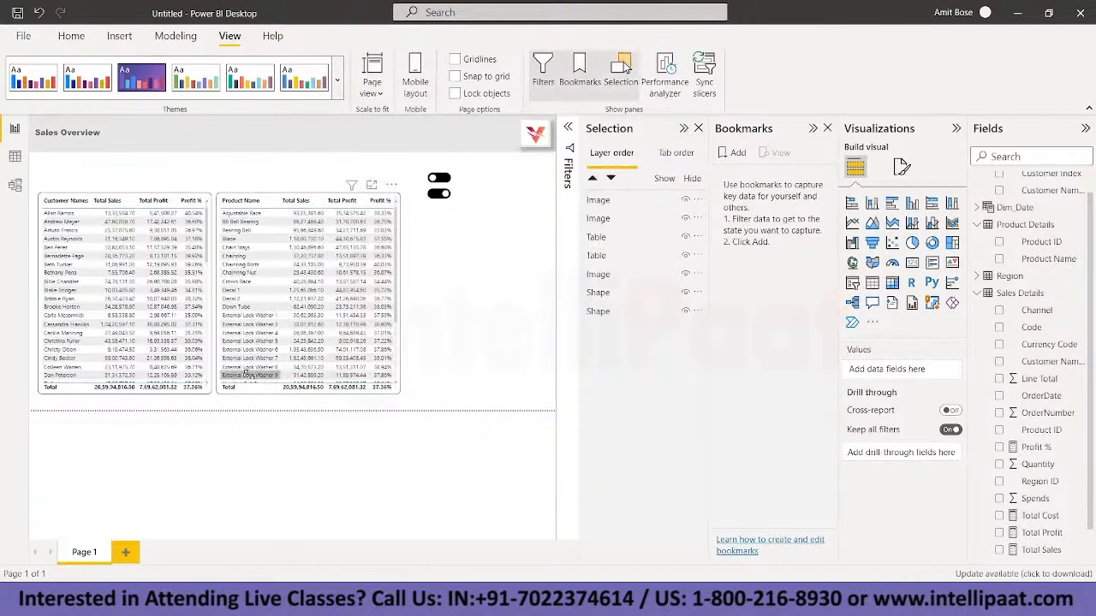
# Step: Hide the customer table and the TL toggle image, and save that view as a bookmark named Customer
pyautogui.click(204, 390)
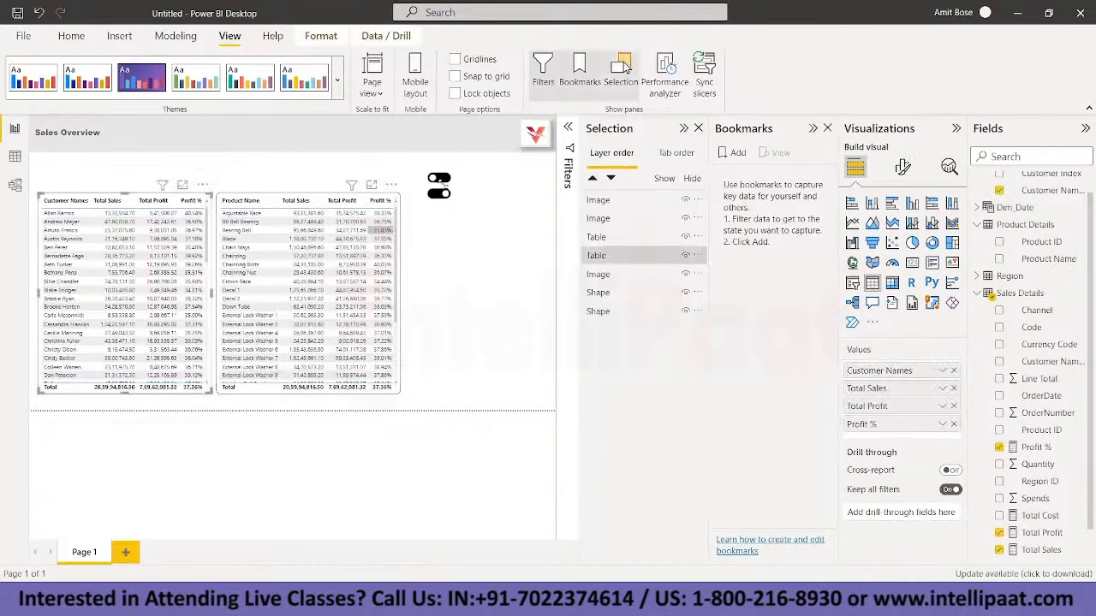
pyautogui.click(685, 255)
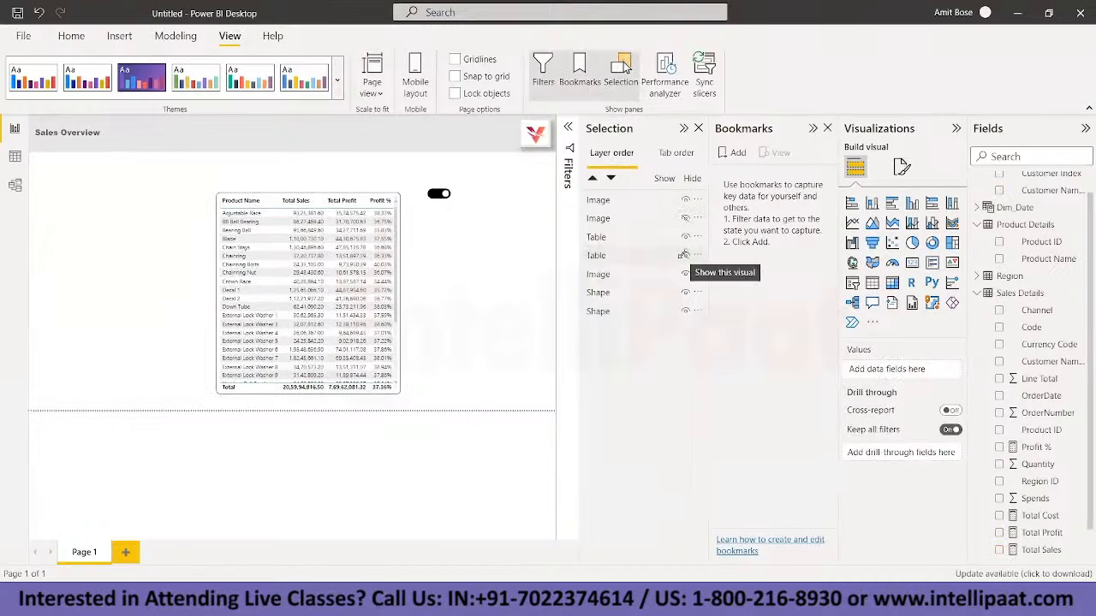
pyautogui.click(733, 155)
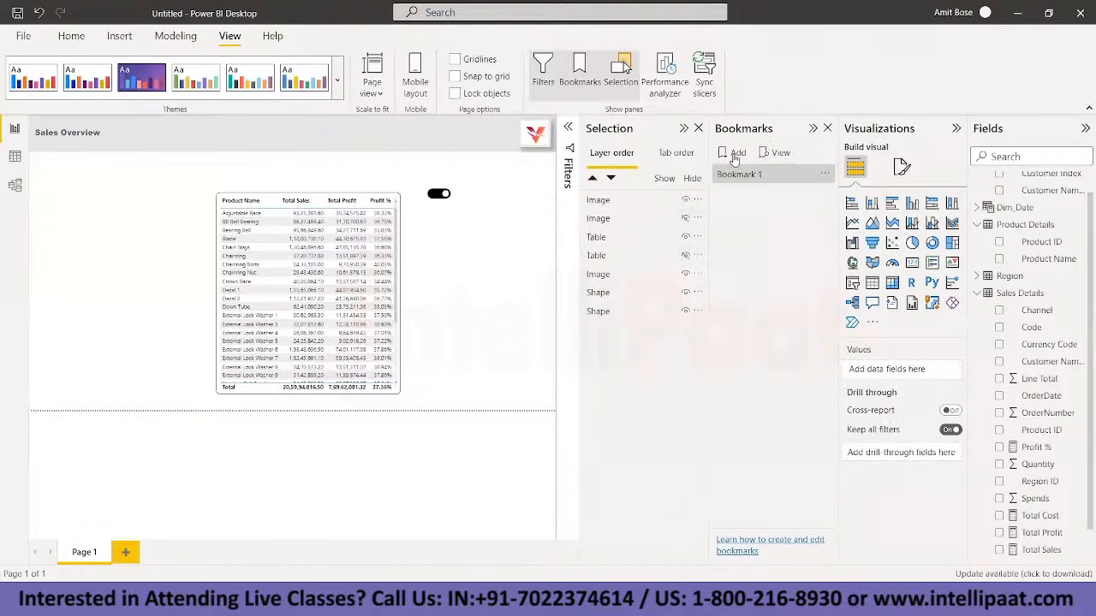
pyautogui.doubleClick(742, 174)
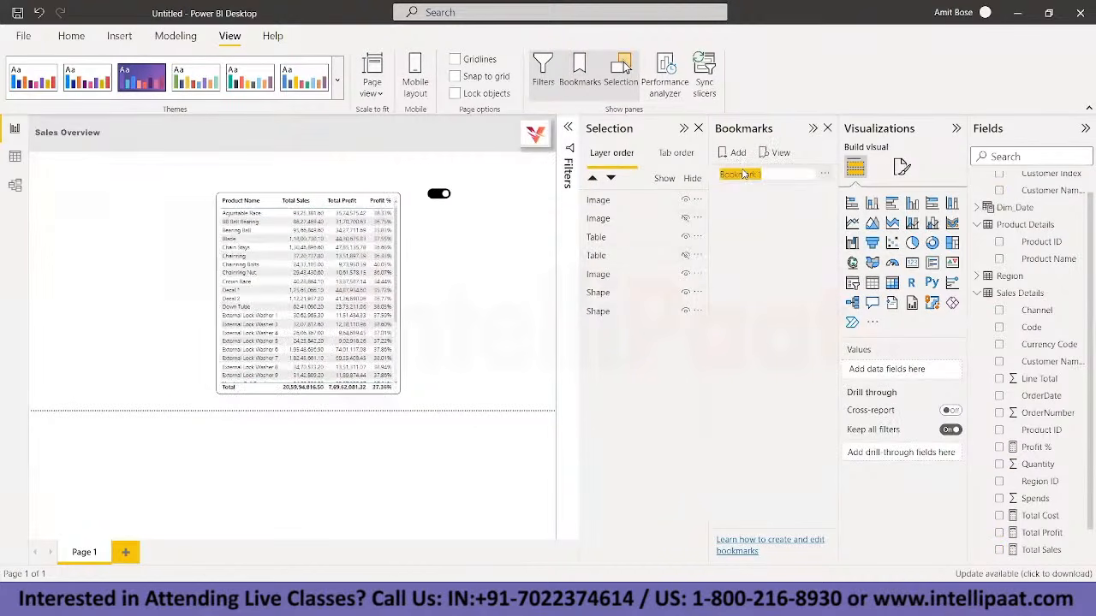
pyautogui.write('Customer')
# Step: Show the customer table and TL toggle again, and hide the product table and the TR toggle image
pyautogui.click(685, 218)
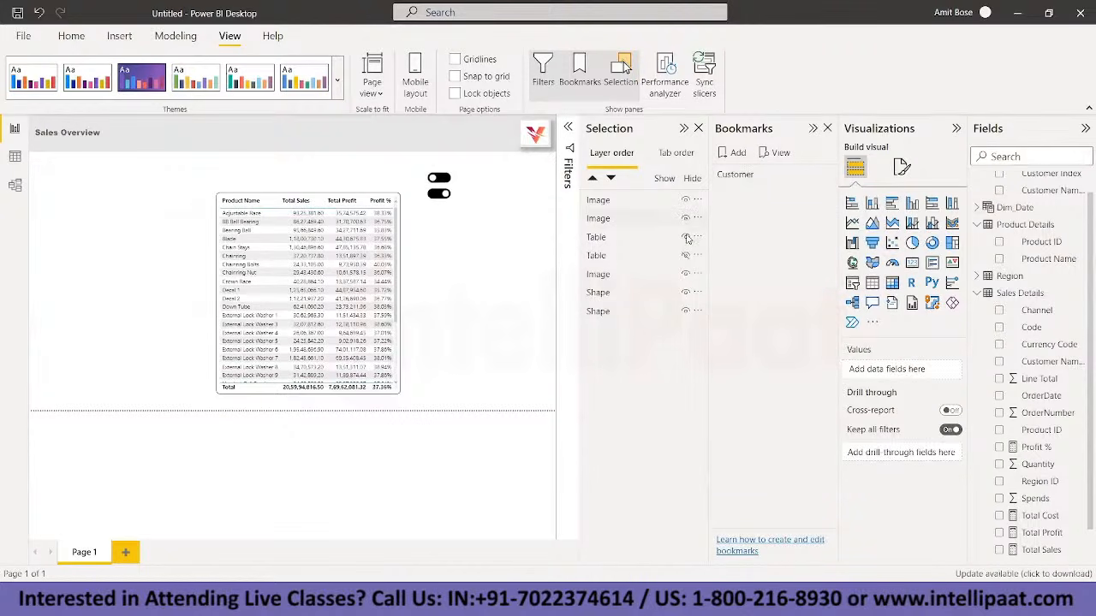
pyautogui.click(685, 255)
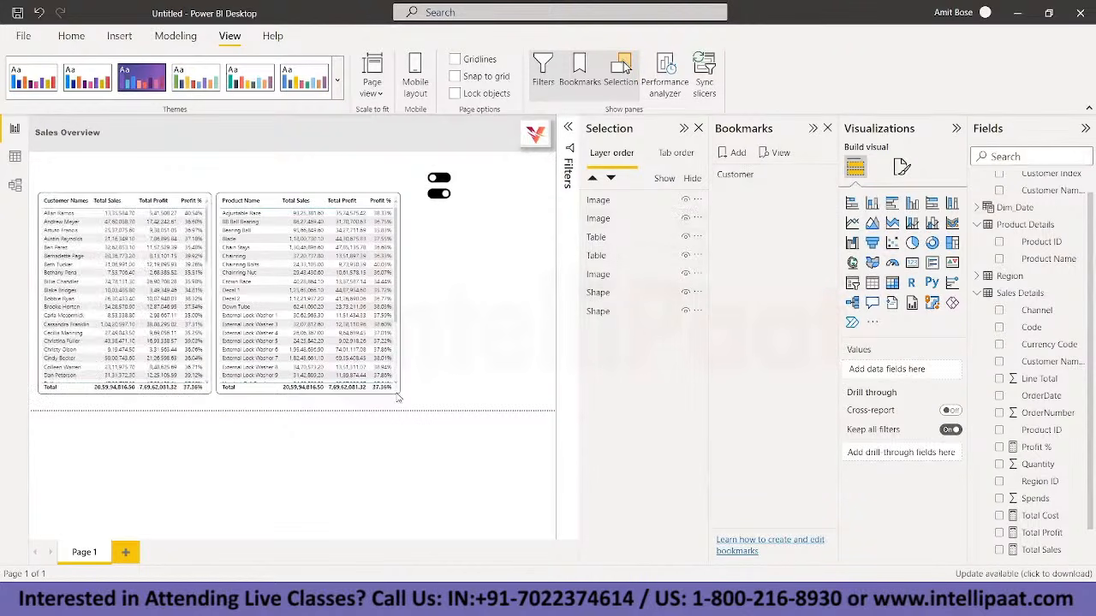
pyautogui.click(398, 396)
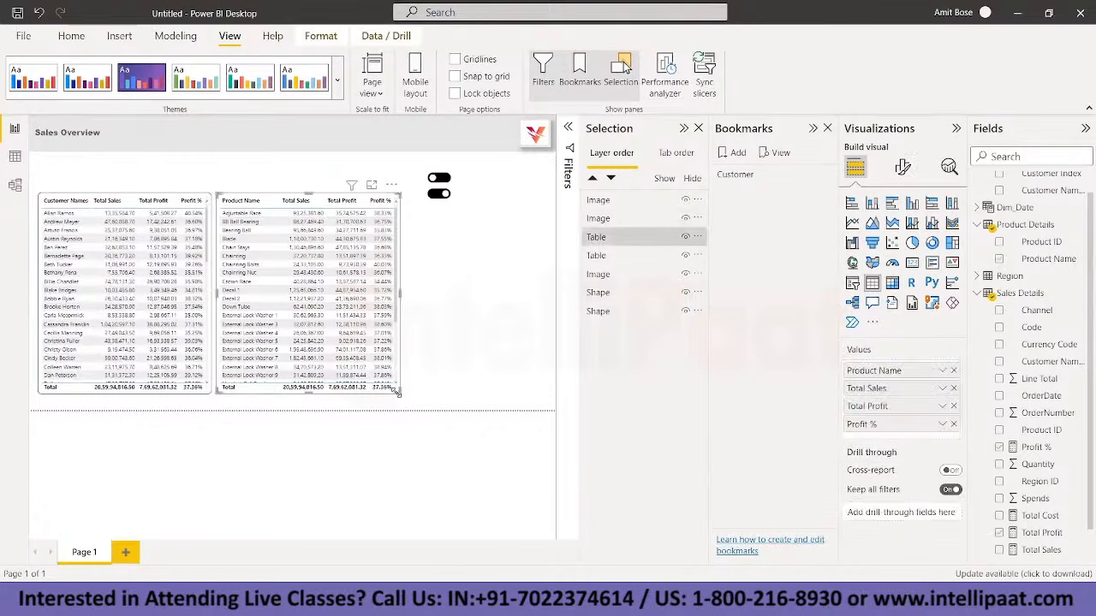
pyautogui.click(437, 187)
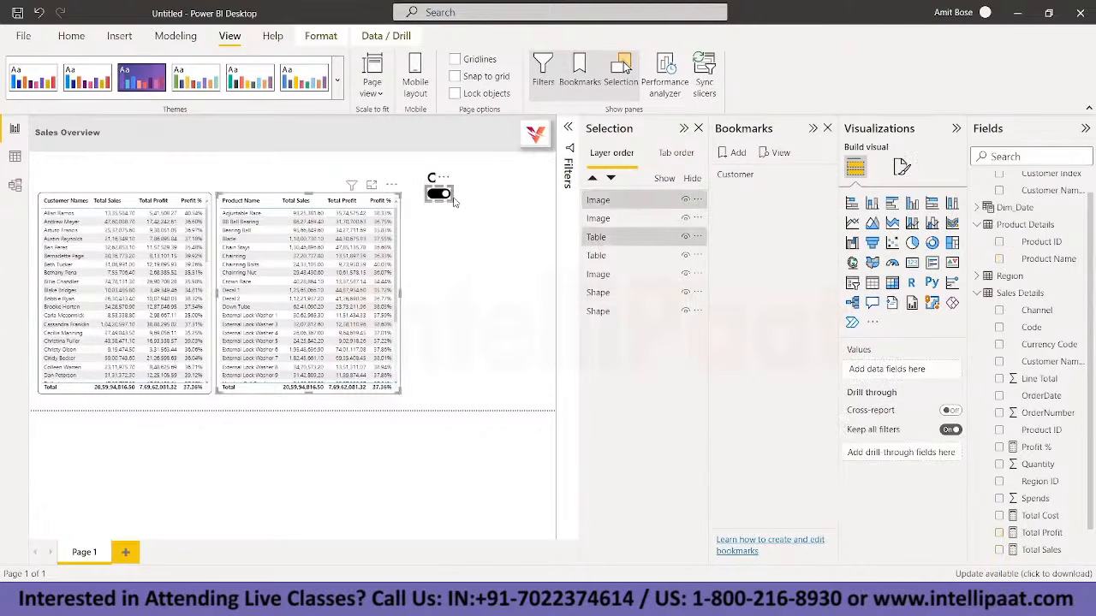
pyautogui.click(685, 202)
# Step: Add a bookmark of the current view and name it Product
pyautogui.click(734, 153)
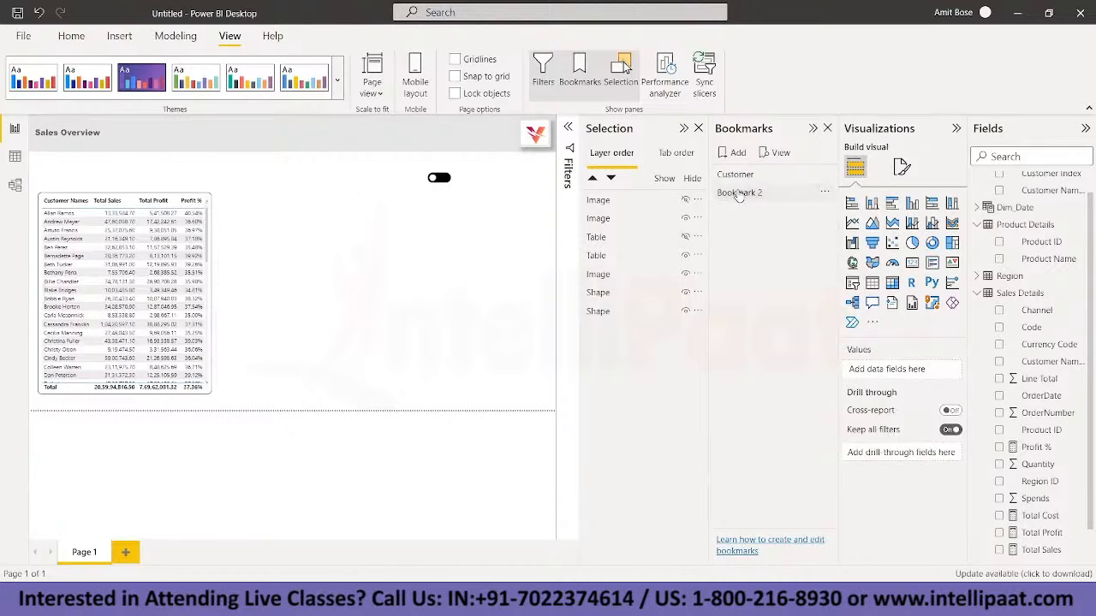
pyautogui.doubleClick(739, 193)
pyautogui.write('Pro')
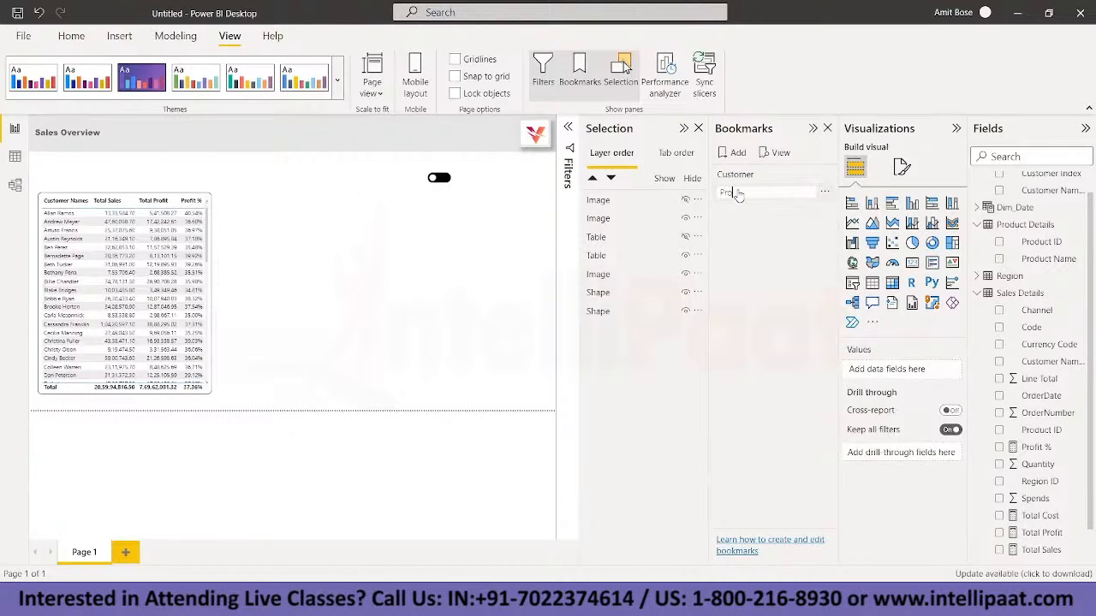
pyautogui.write('duct')
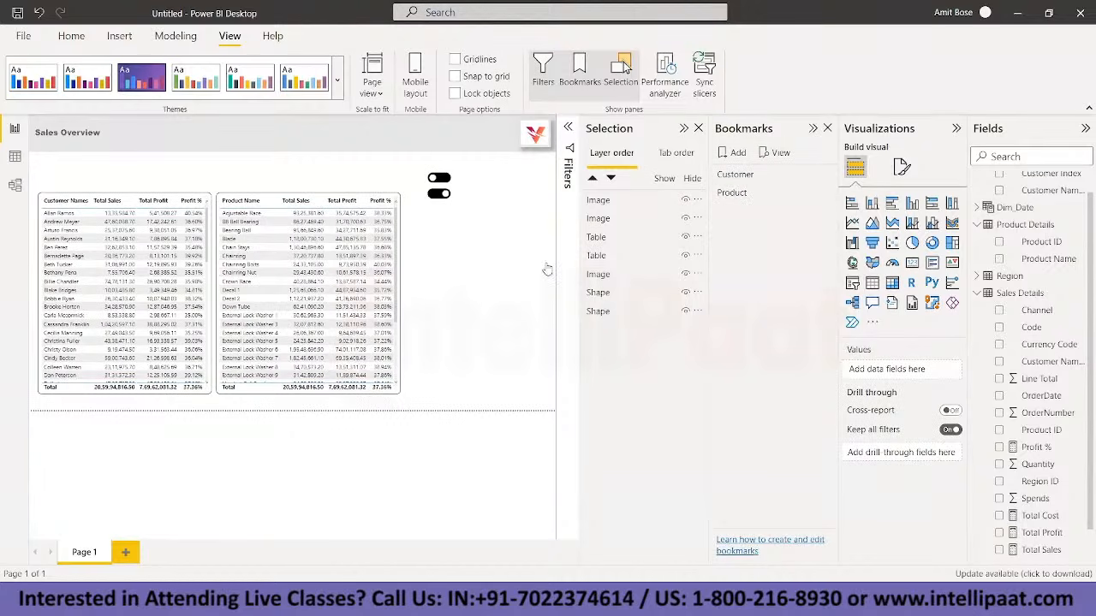
# Step: Turn on the TL toggle image's action, with type Bookmark and the Customer bookmark as its target
pyautogui.click(444, 178)
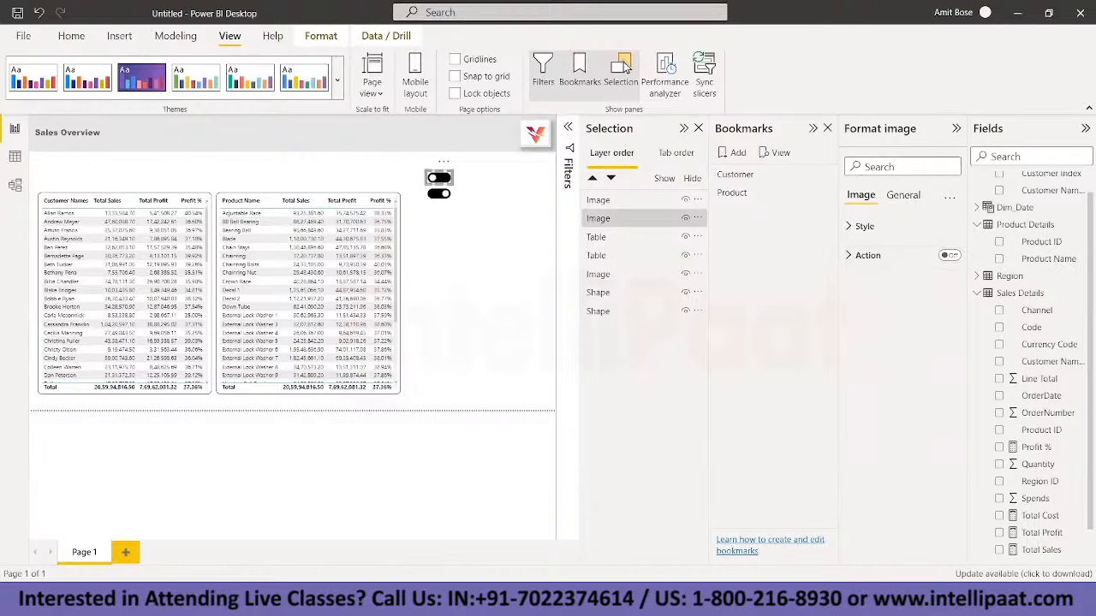
pyautogui.click(950, 257)
pyautogui.click(851, 257)
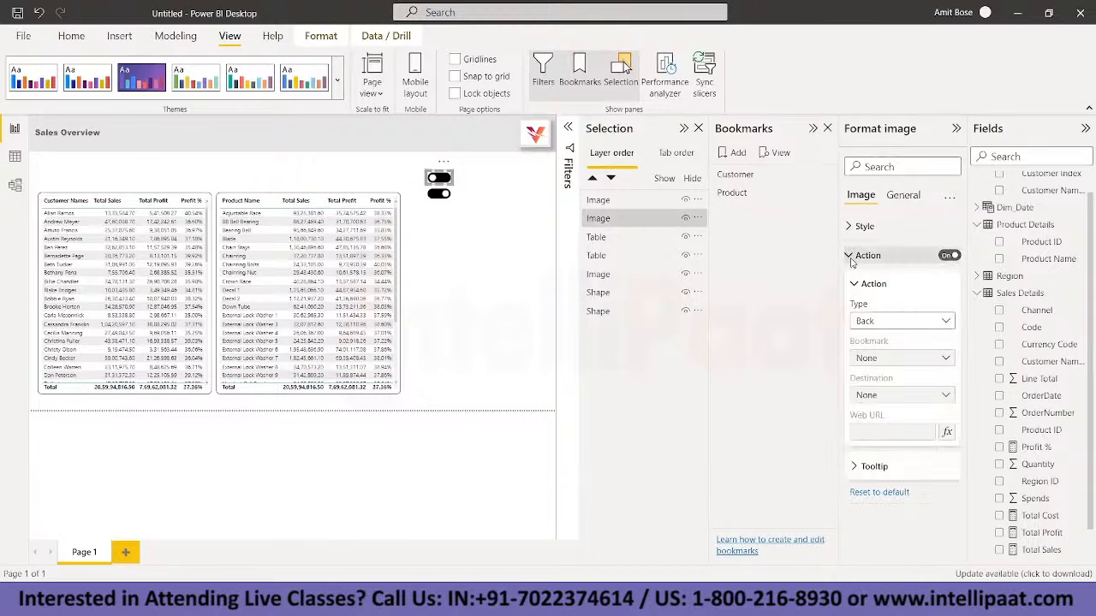
pyautogui.click(945, 321)
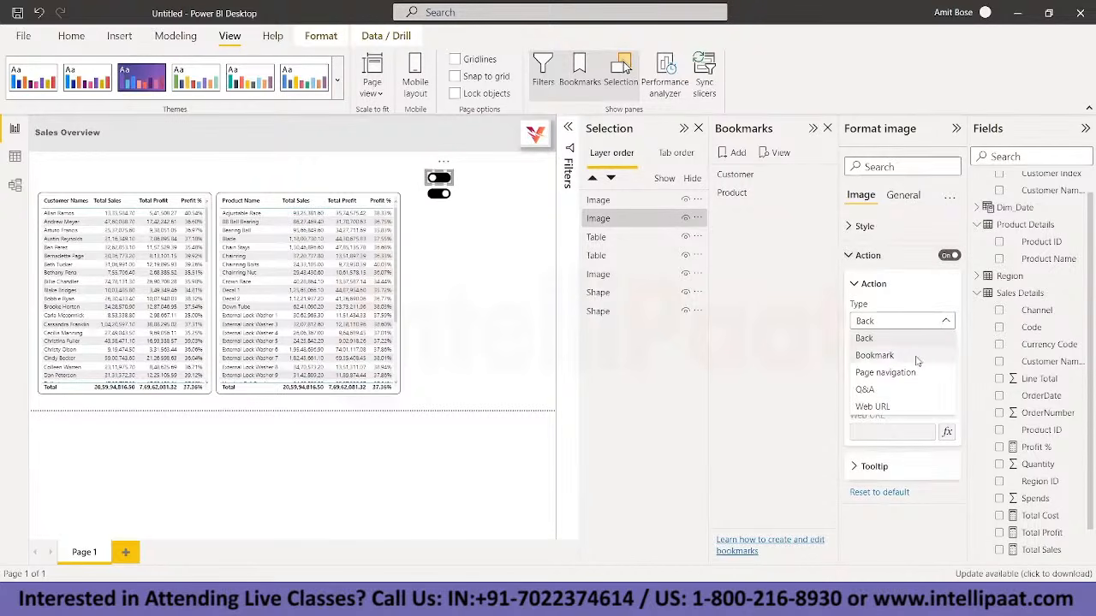
pyautogui.click(875, 356)
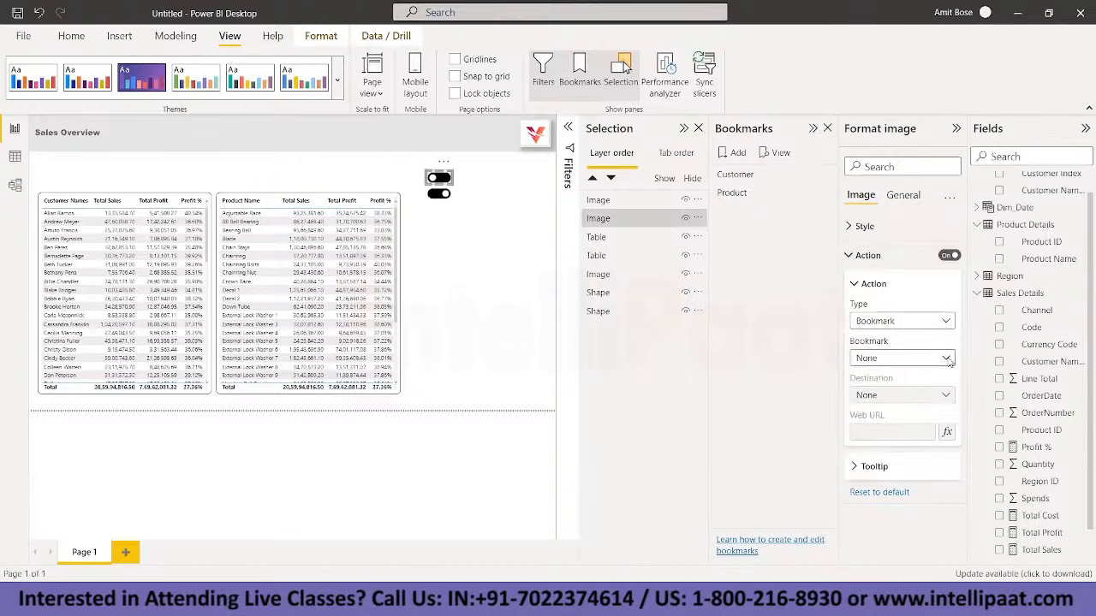
pyautogui.click(947, 360)
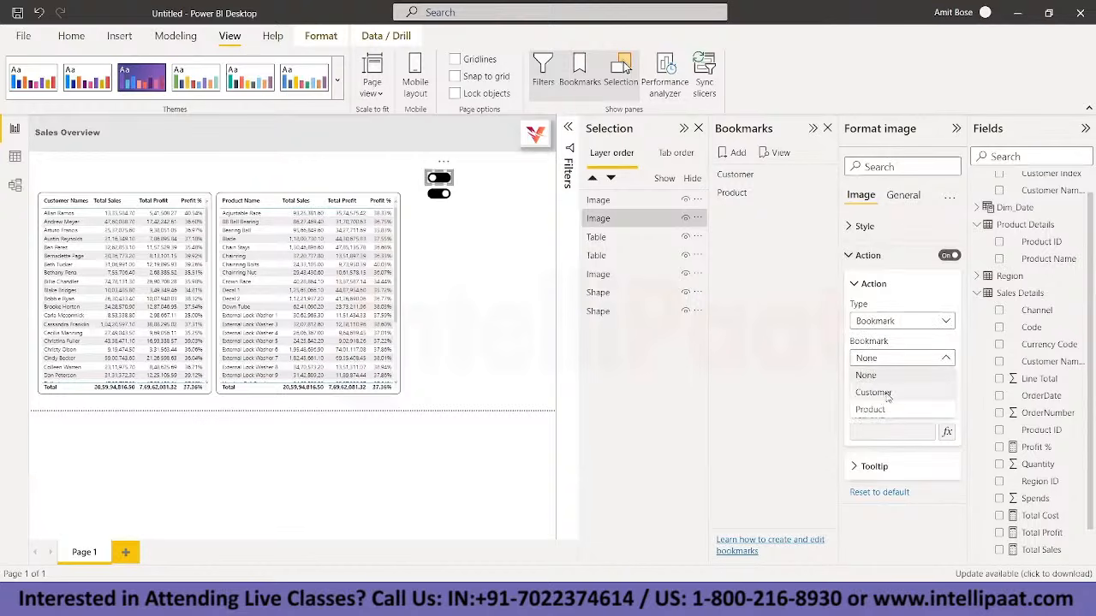
pyautogui.click(874, 393)
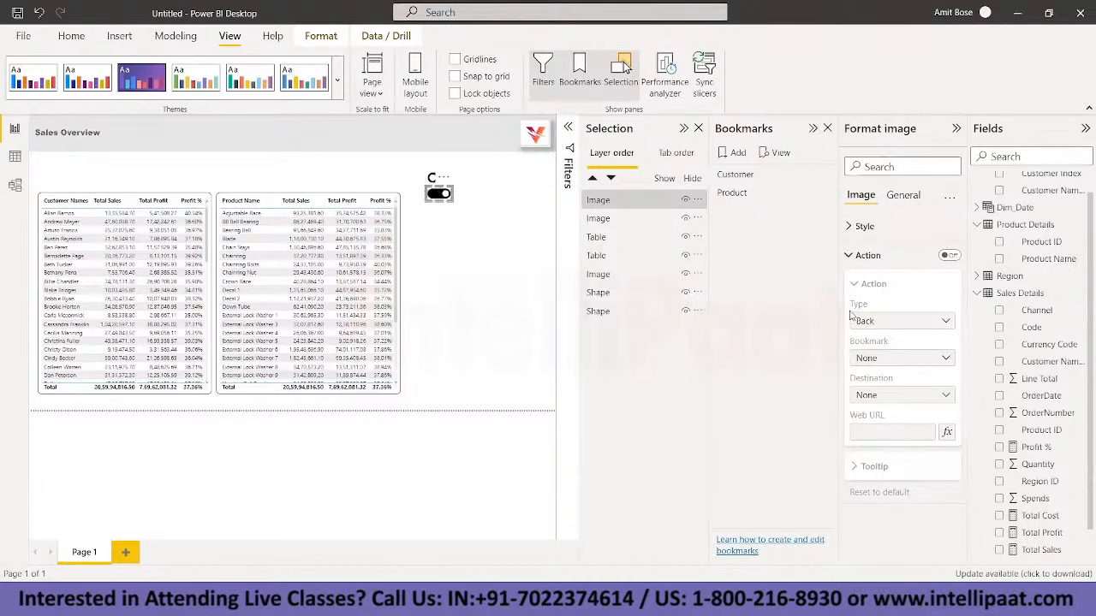
# Step: Turn on the TR toggle image's action, with type Bookmark and the Product bookmark as its target
pyautogui.click(949, 255)
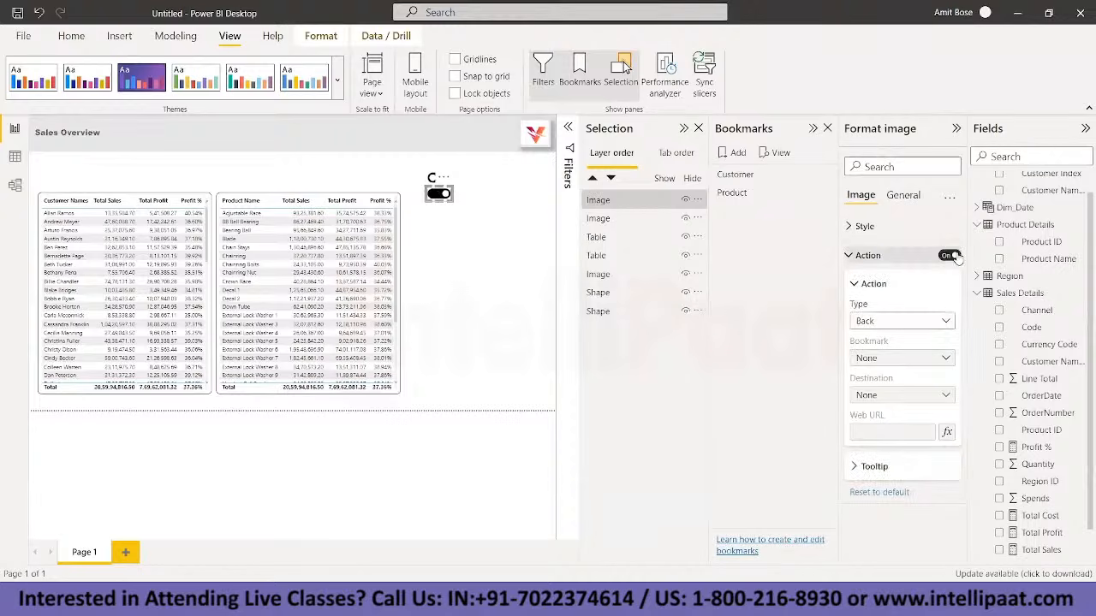
pyautogui.click(945, 319)
pyautogui.click(926, 338)
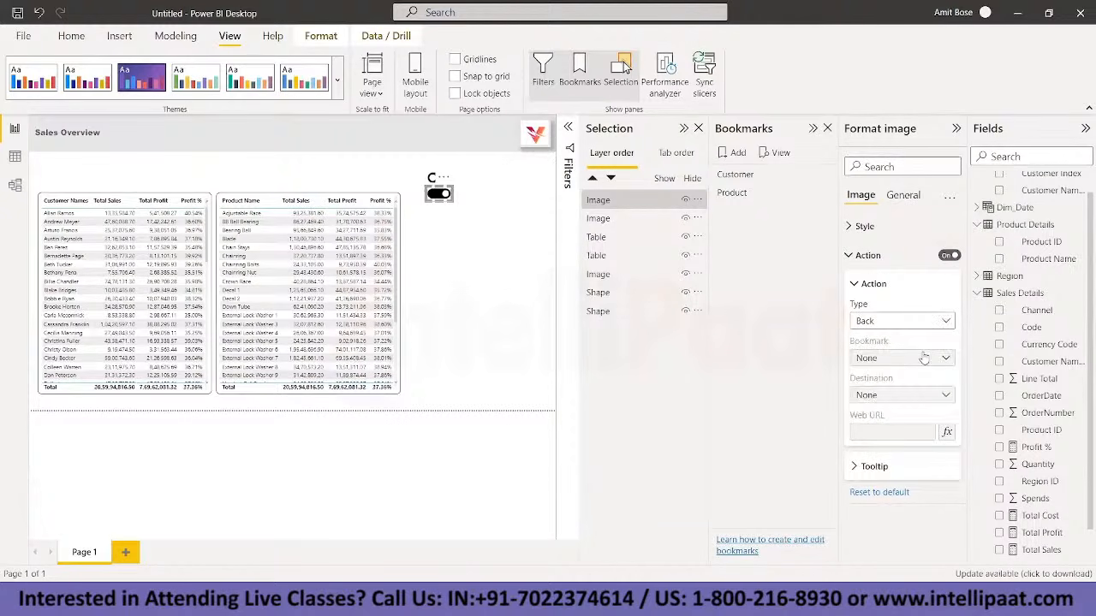
pyautogui.click(946, 360)
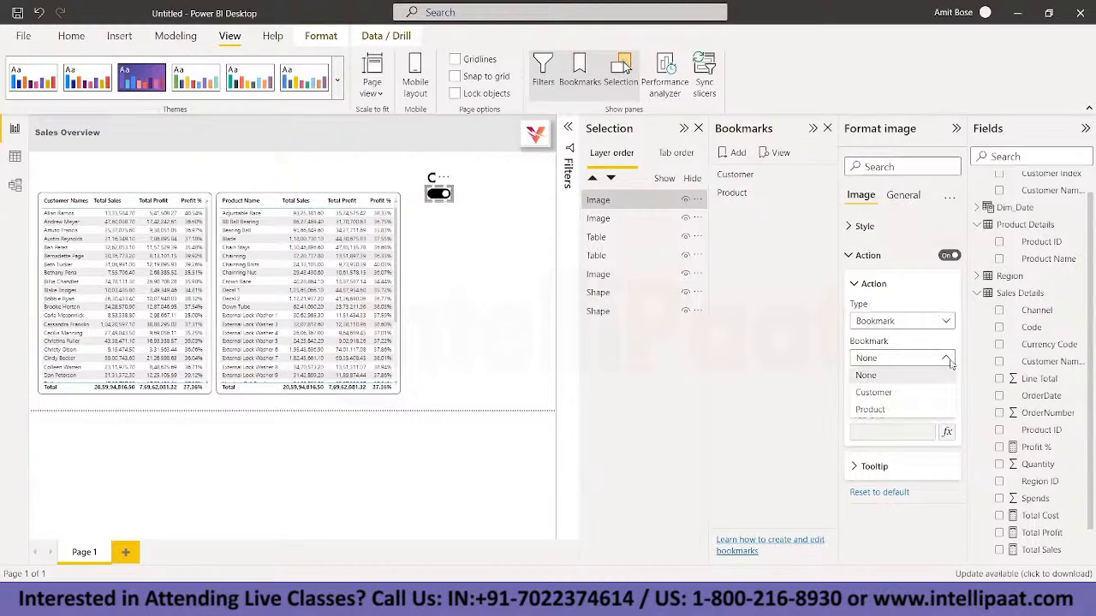
pyautogui.click(919, 409)
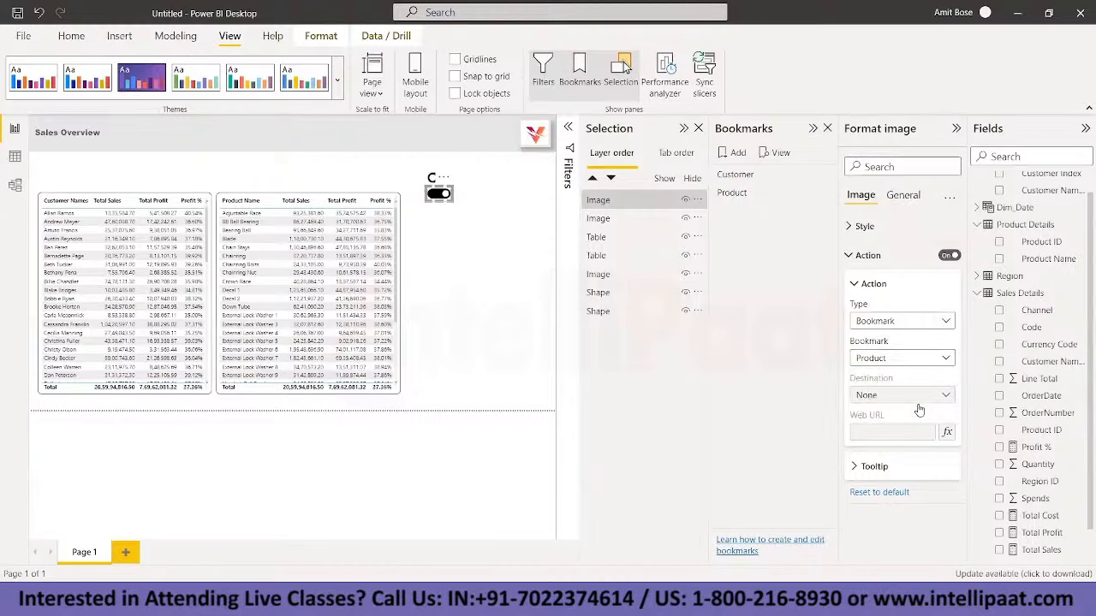
pyautogui.click(522, 323)
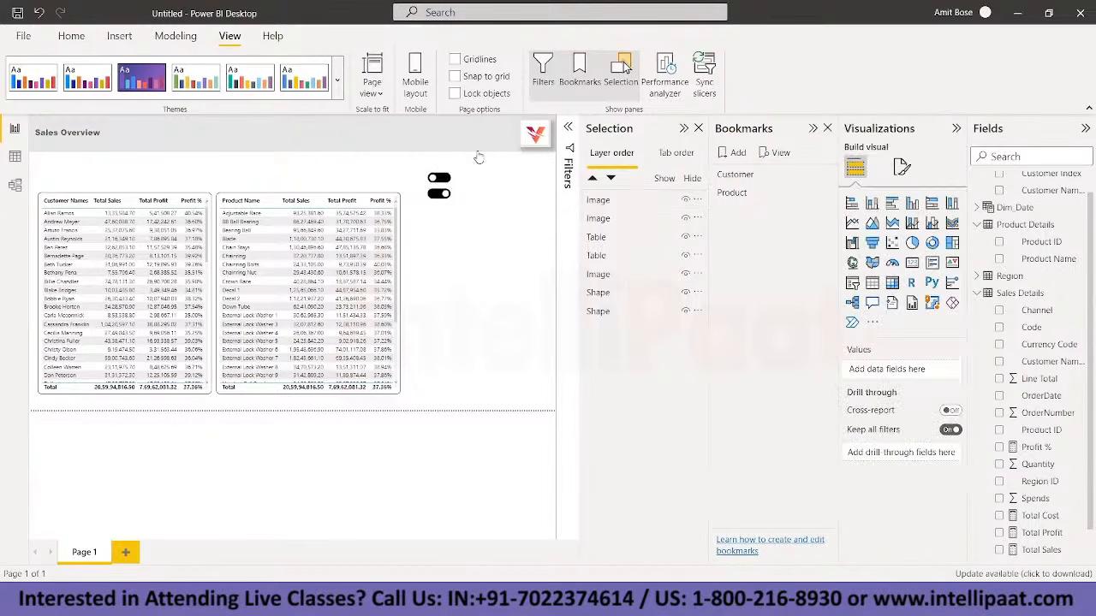
# Step: Test both toggle images by following their bookmark links to switch between the customer and product tables
pyautogui.keyDown('ctrl'); pyautogui.click(437, 186); pyautogui.keyUp('ctrl')
pyautogui.keyDown('ctrl'); pyautogui.click(437, 192); pyautogui.keyUp('ctrl')
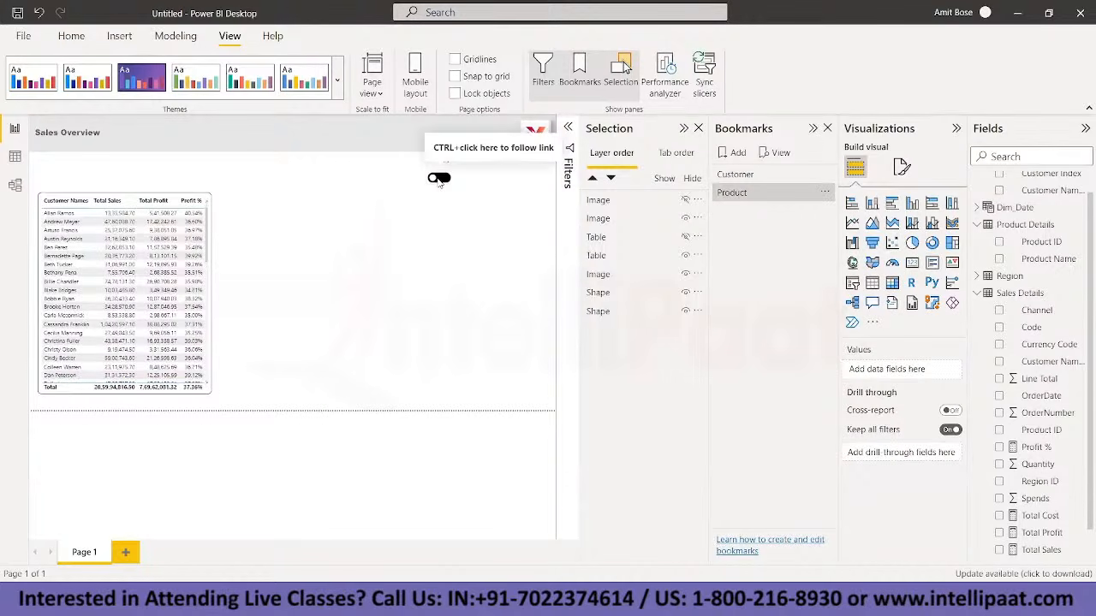
pyautogui.keyDown('ctrl'); pyautogui.click(438, 182); pyautogui.keyUp('ctrl')
pyautogui.keyDown('ctrl'); pyautogui.click(438, 195); pyautogui.keyUp('ctrl')
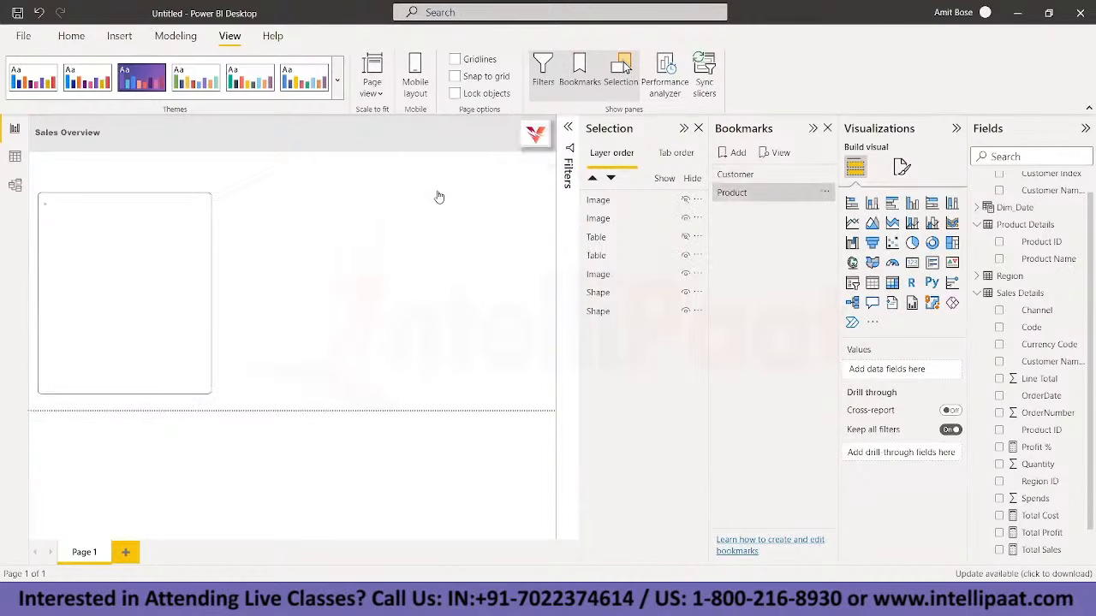
# Step: Show the hidden toggle image and product table again, and move the product table exactly over the customer table
pyautogui.click(685, 201)
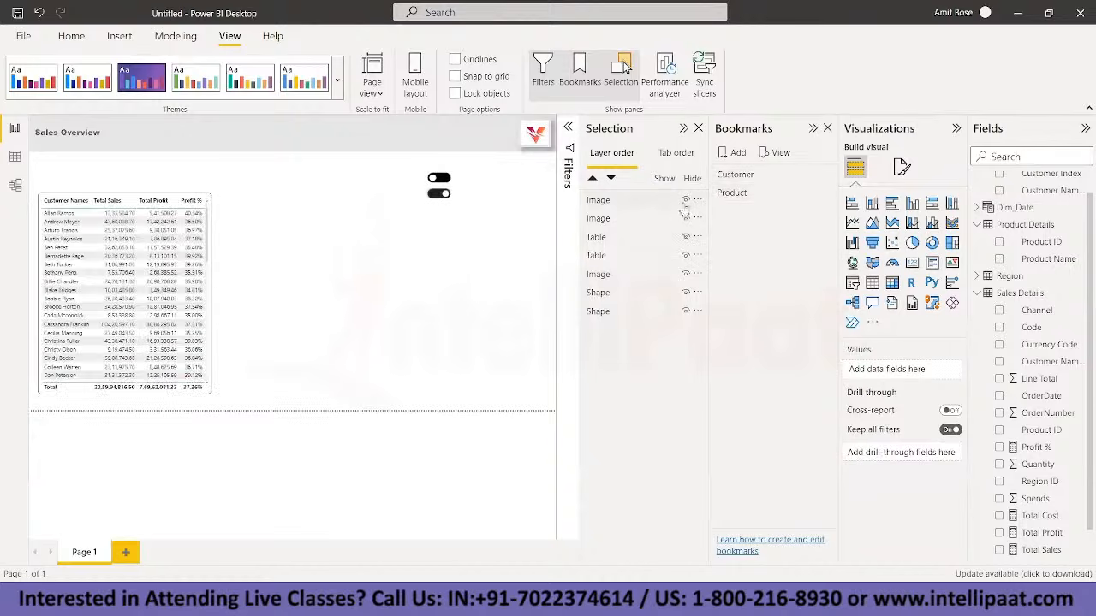
pyautogui.click(685, 237)
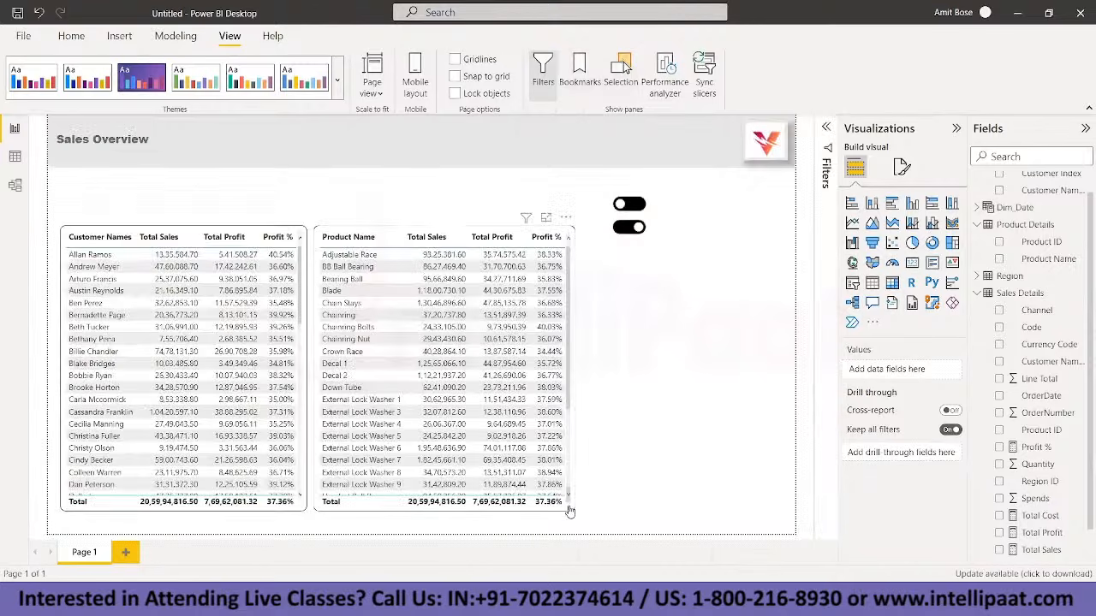
pyautogui.moveTo(549, 510); pyautogui.dragTo(314, 520)
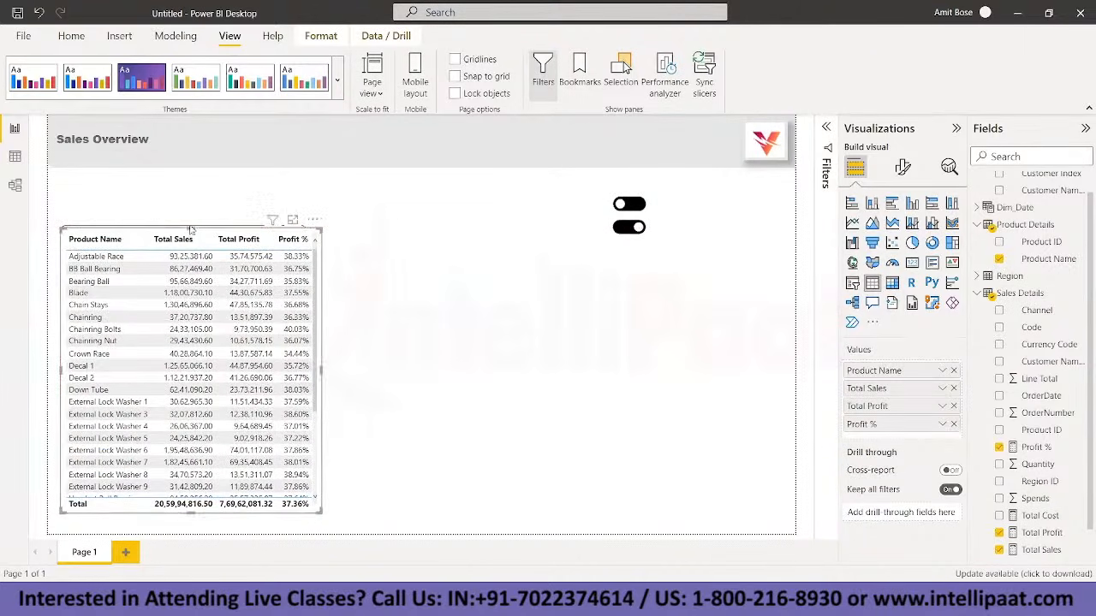
pyautogui.moveTo(191, 229); pyautogui.dragTo(196, 227)
pyautogui.click(401, 296)
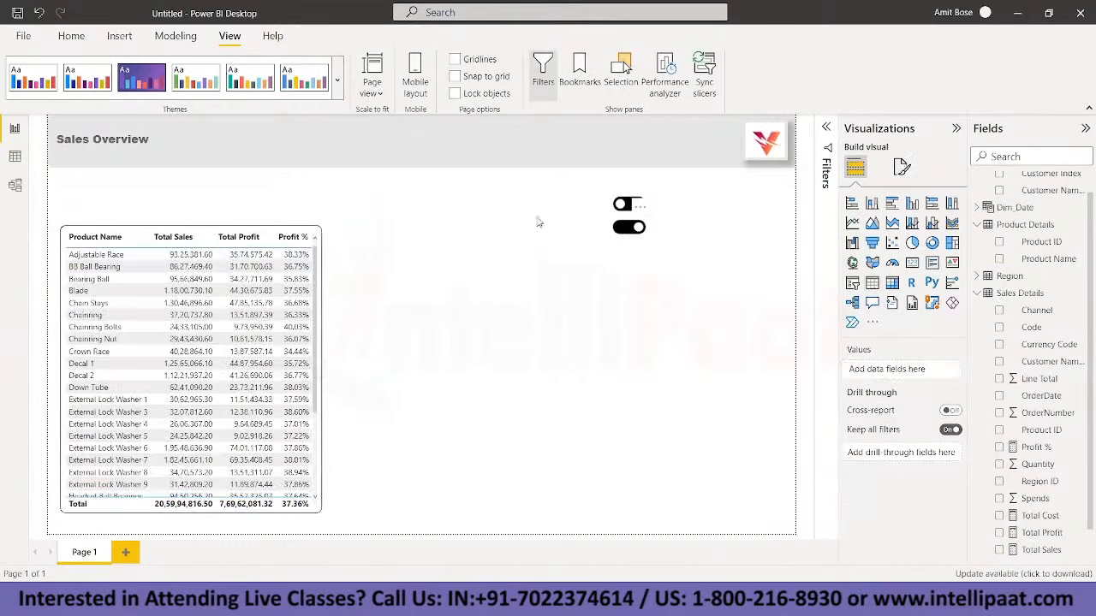
# Step: Stack both toggle images just above the tables' upper-right corner and test the switch to the customer table
pyautogui.moveTo(629, 227); pyautogui.dragTo(298, 213)
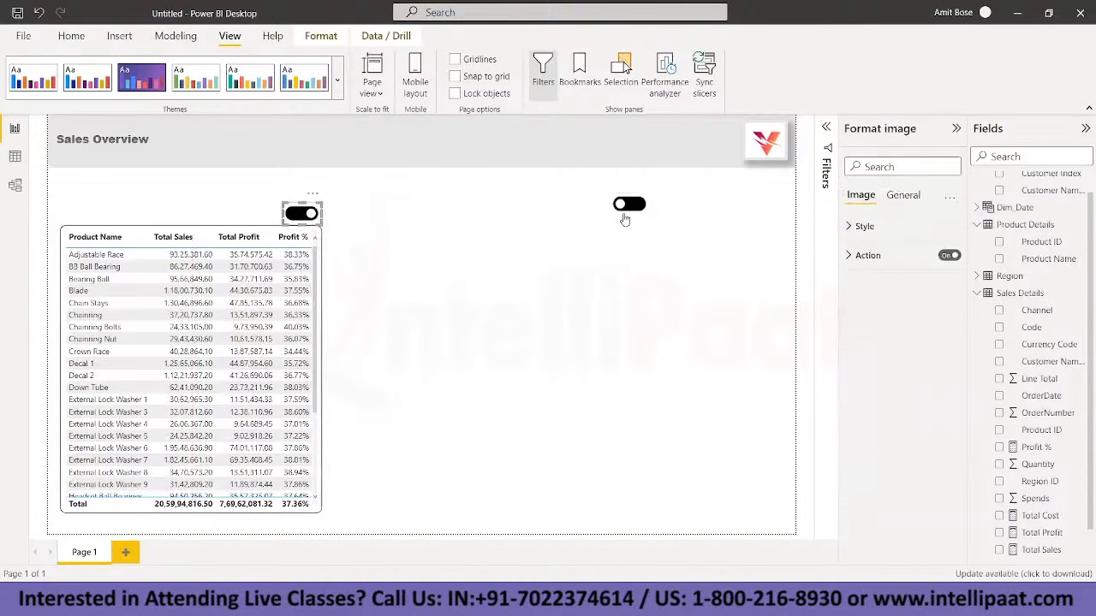
pyautogui.moveTo(624, 216); pyautogui.dragTo(297, 224)
pyautogui.click(445, 224)
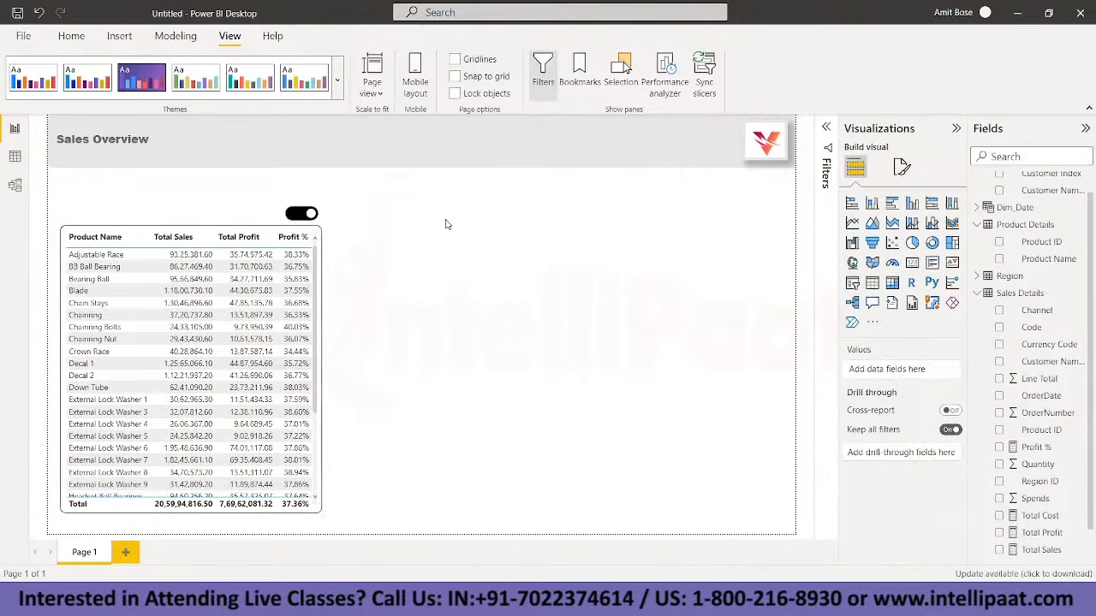
pyautogui.keyDown('ctrl'); pyautogui.click(298, 215); pyautogui.keyUp('ctrl')
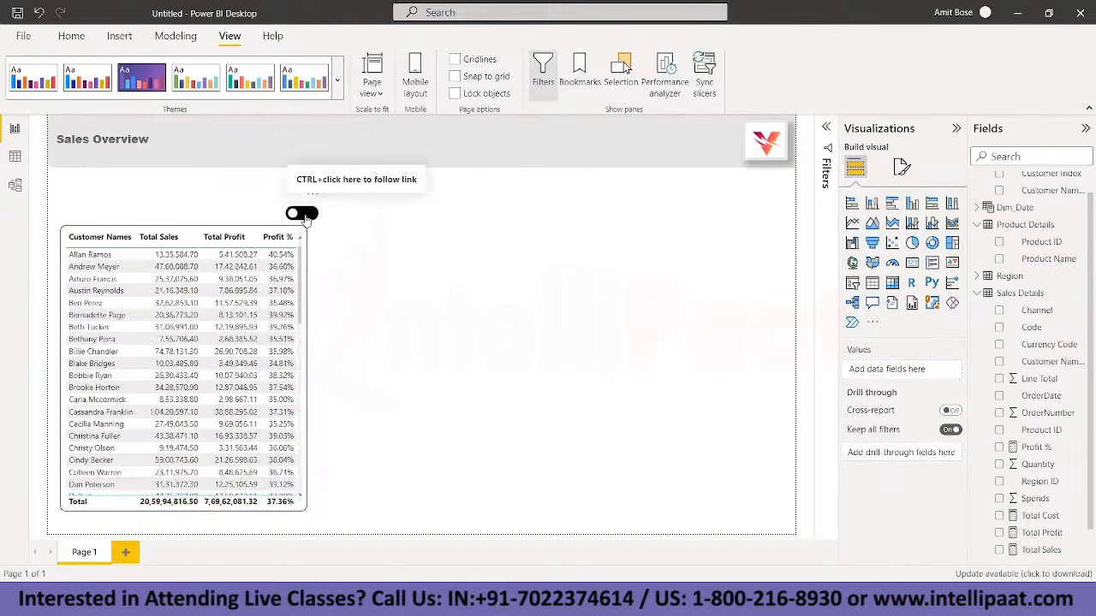
# Step: Test the toggle switch above the table by alternating repeatedly between the Customer Names and Product Name tables
pyautogui.keyDown('ctrl'); pyautogui.click(305, 216); pyautogui.keyUp('ctrl')
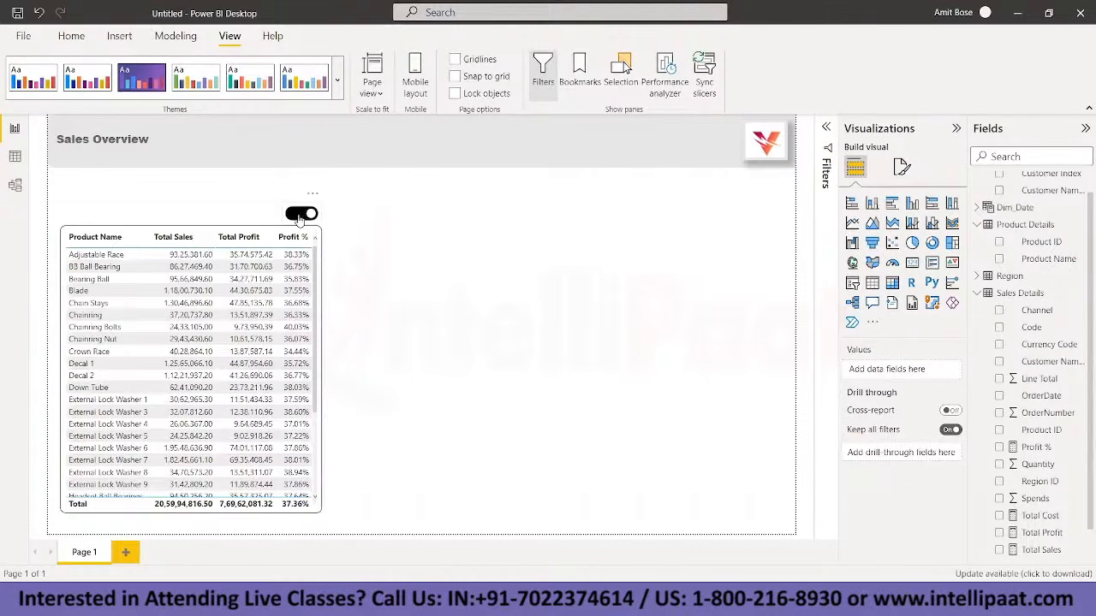
pyautogui.keyDown('ctrl'); pyautogui.click(302, 215); pyautogui.keyUp('ctrl')
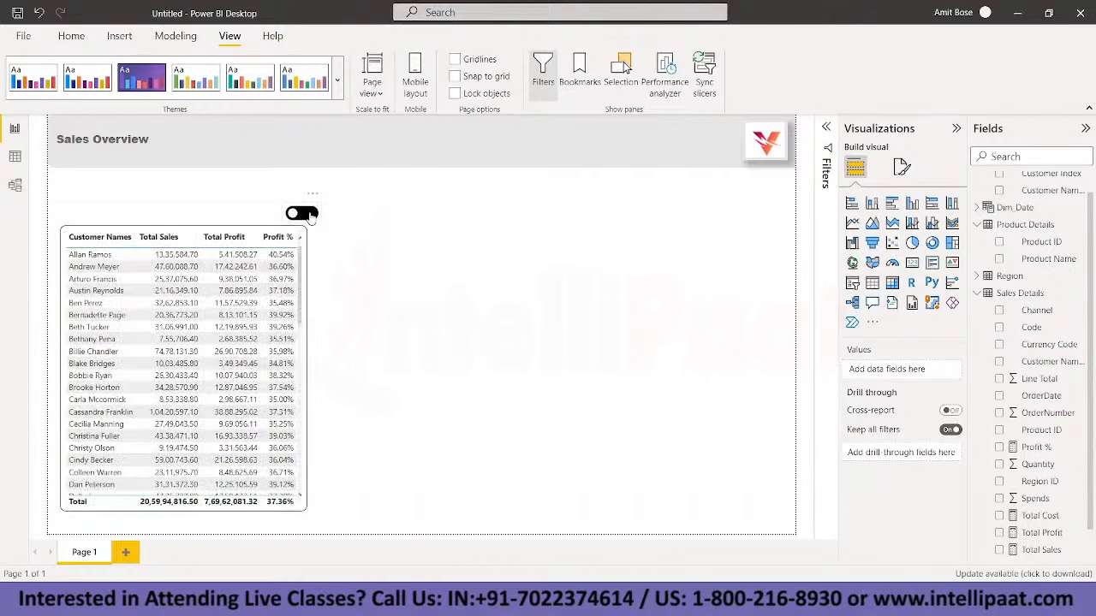
pyautogui.keyDown('ctrl'); pyautogui.click(301, 216); pyautogui.keyUp('ctrl')
pyautogui.keyDown('ctrl'); pyautogui.click(294, 215); pyautogui.keyUp('ctrl')
pyautogui.keyDown('ctrl'); pyautogui.click(301, 215); pyautogui.keyUp('ctrl')
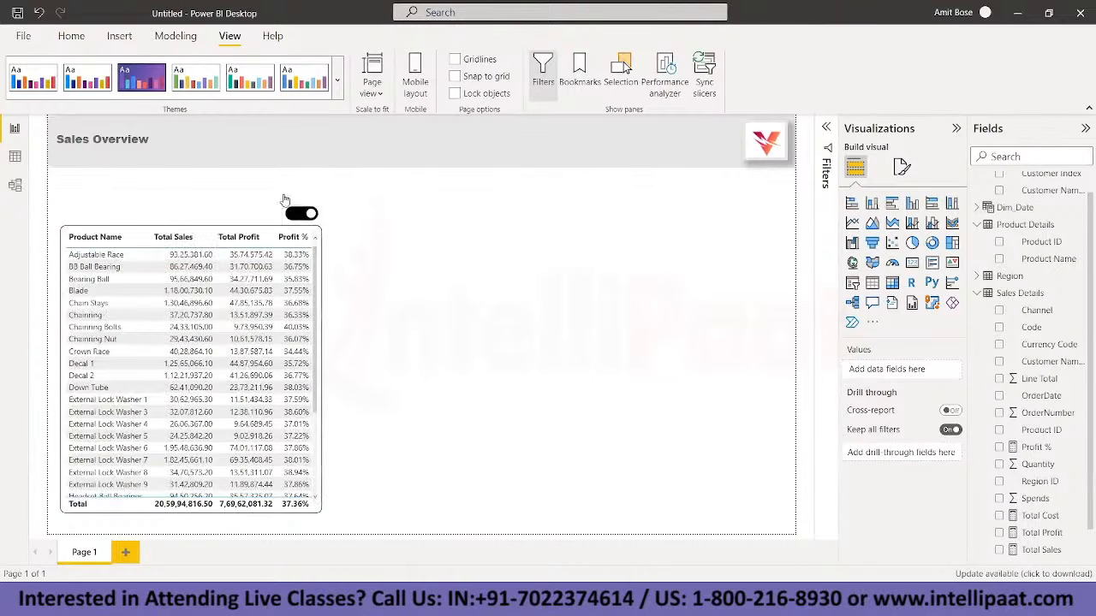
pyautogui.click(297, 216)
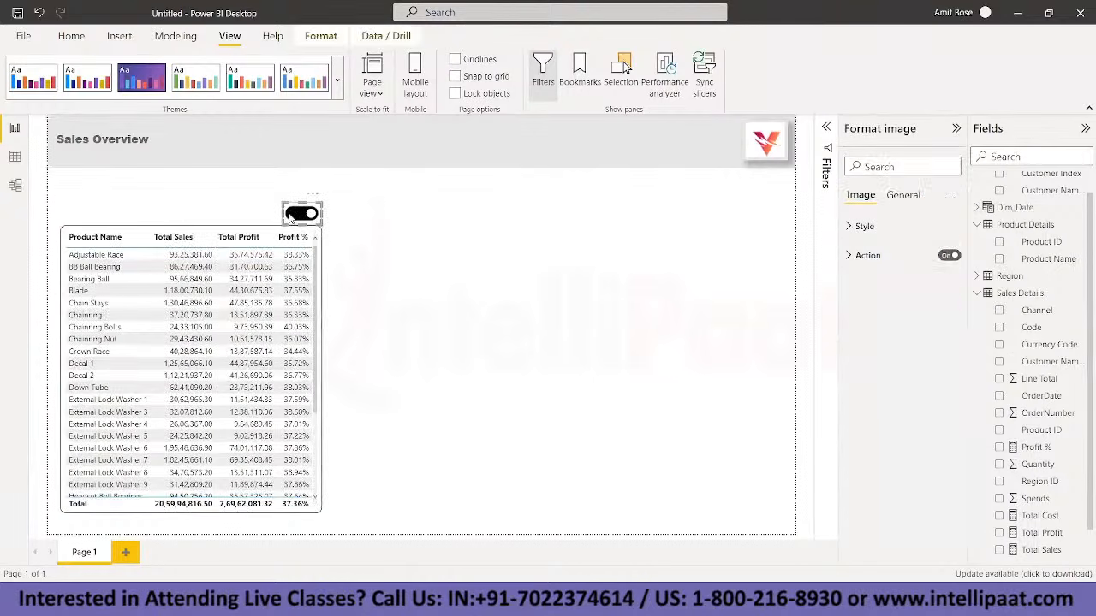
pyautogui.keyDown('ctrl'); pyautogui.click(298, 216); pyautogui.keyUp('ctrl')
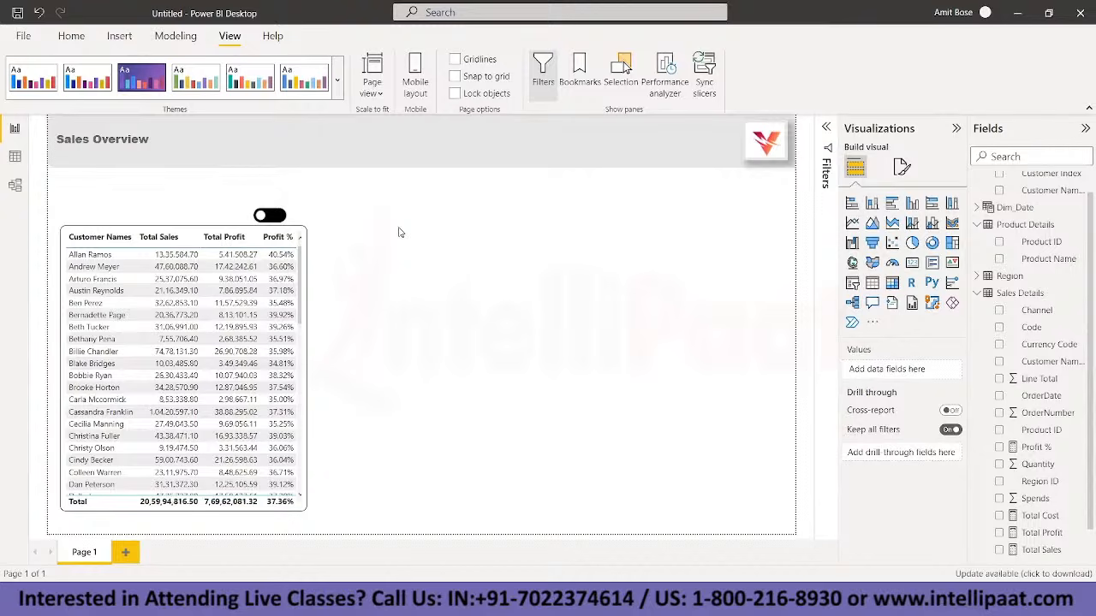
# Step: Add a small card visual beside the customer table showing the Total Sales measure
pyautogui.click(912, 264)
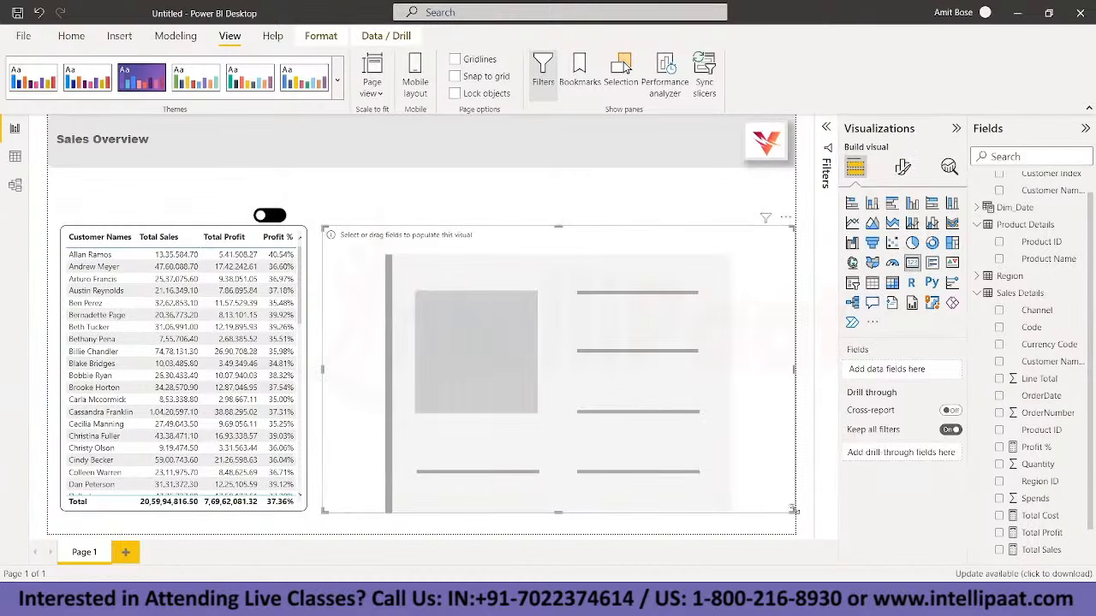
pyautogui.moveTo(795, 514); pyautogui.dragTo(443, 293)
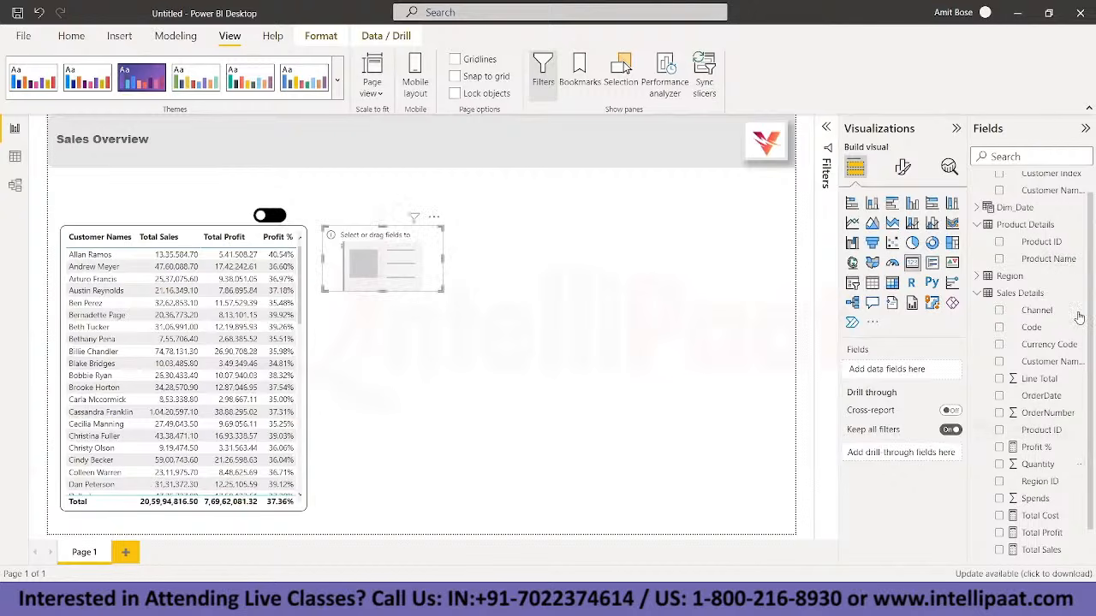
pyautogui.click(1043, 552)
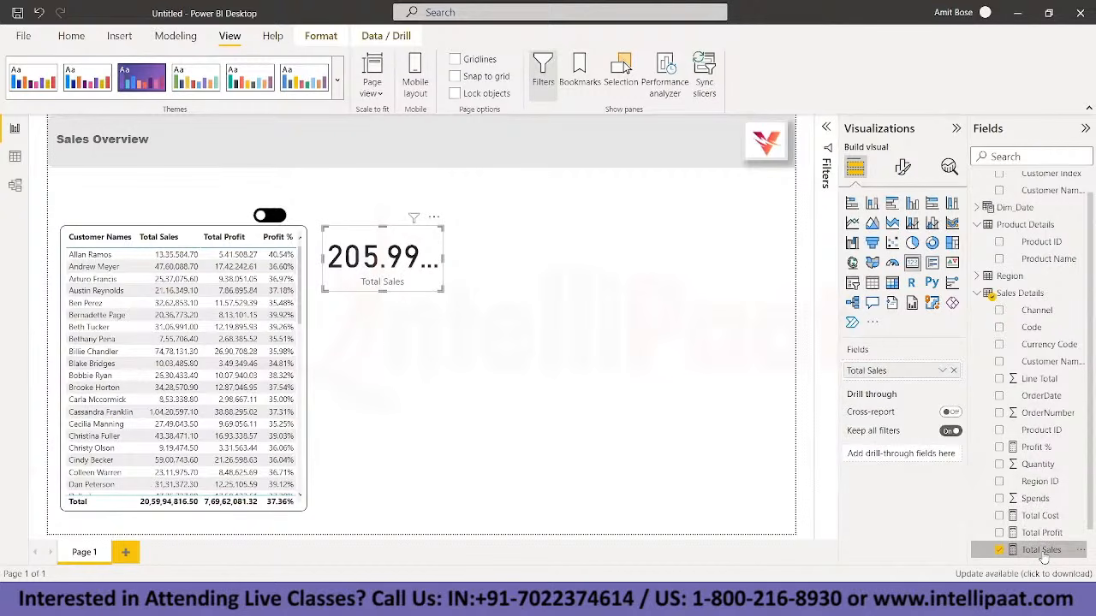
# Step: Format the Total Sales card's callout value with the Arial Black font at size 20
pyautogui.click(904, 168)
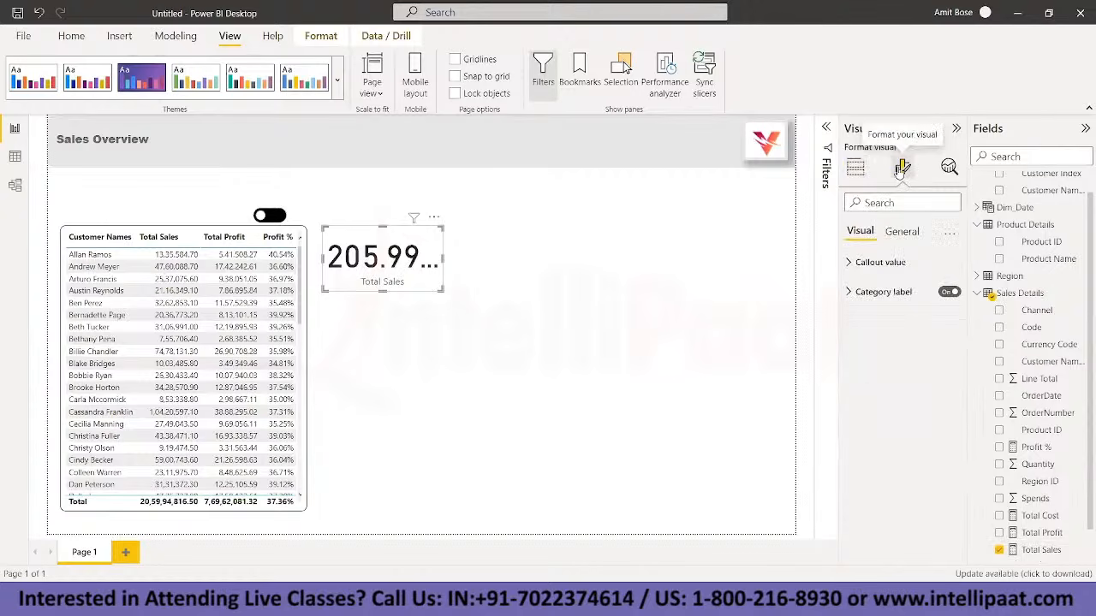
pyautogui.click(880, 262)
pyautogui.click(882, 304)
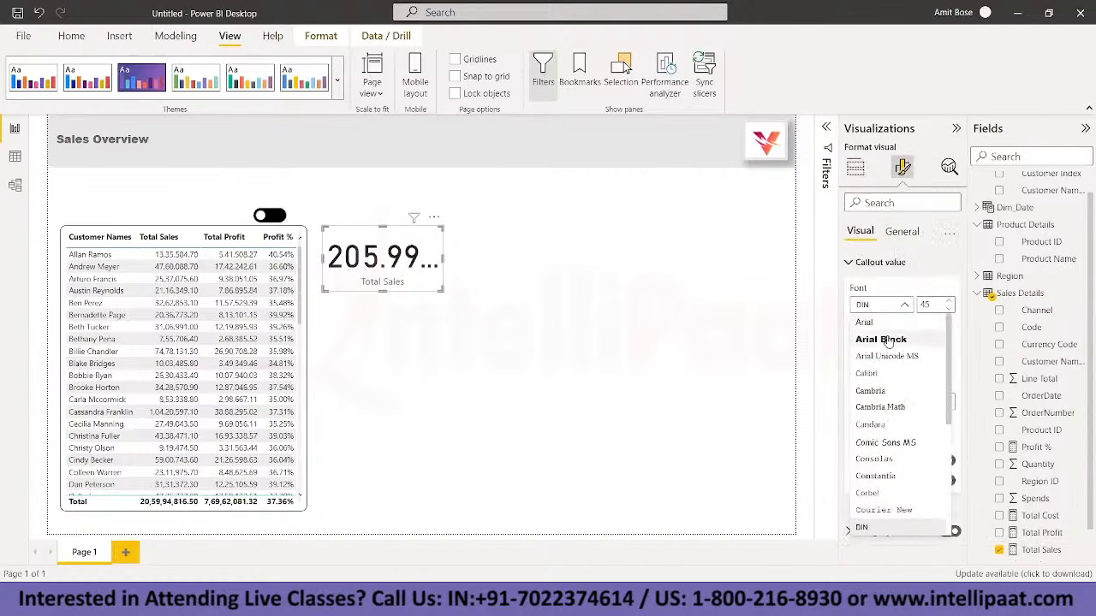
pyautogui.click(889, 334)
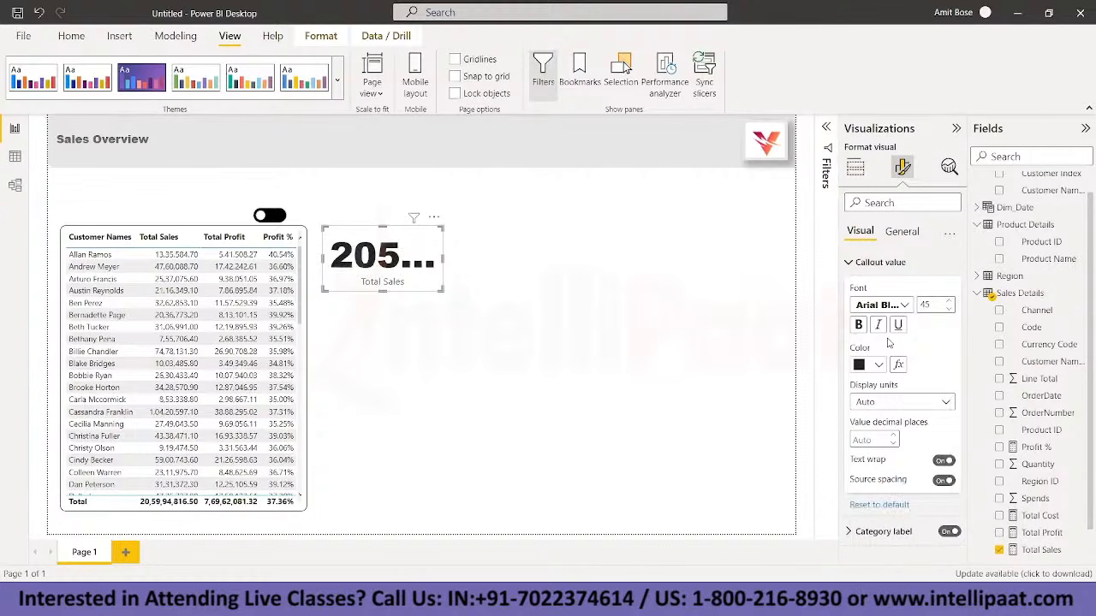
pyautogui.doubleClick(931, 306)
pyautogui.write('25')
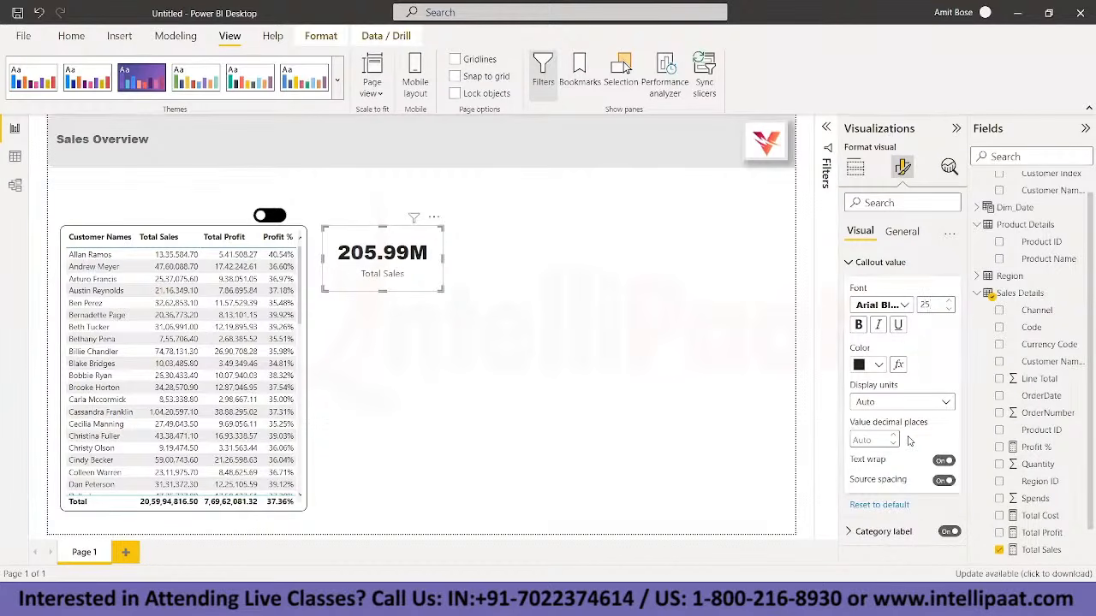
pyautogui.press('BackSpace')
pyautogui.write('0')
pyautogui.click(848, 262)
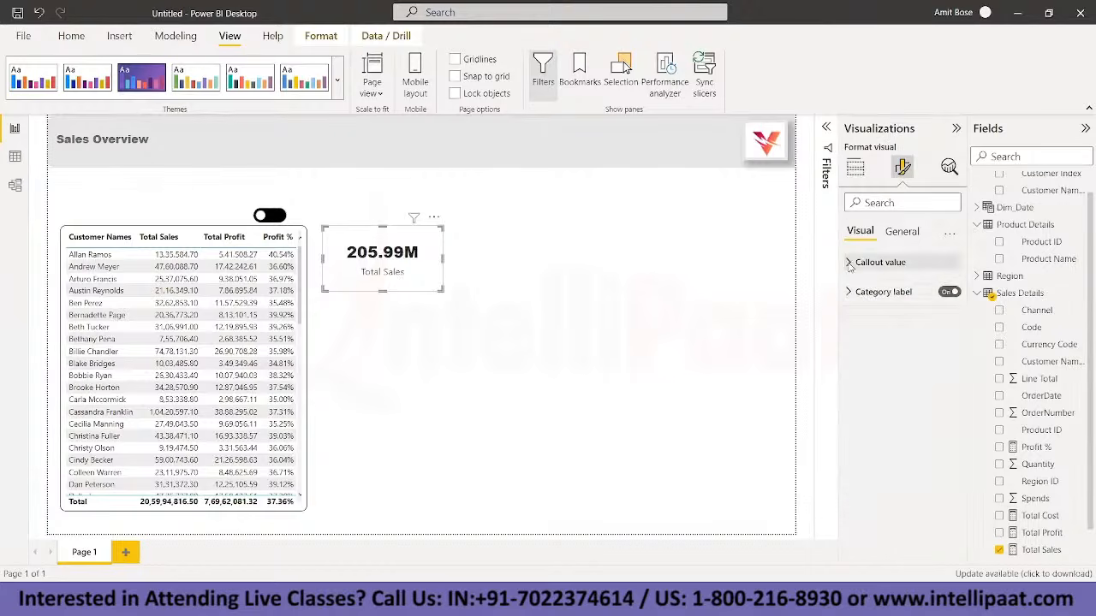
# Step: Set the Total Sales card's category label font to Segoe UI Bold
pyautogui.click(849, 292)
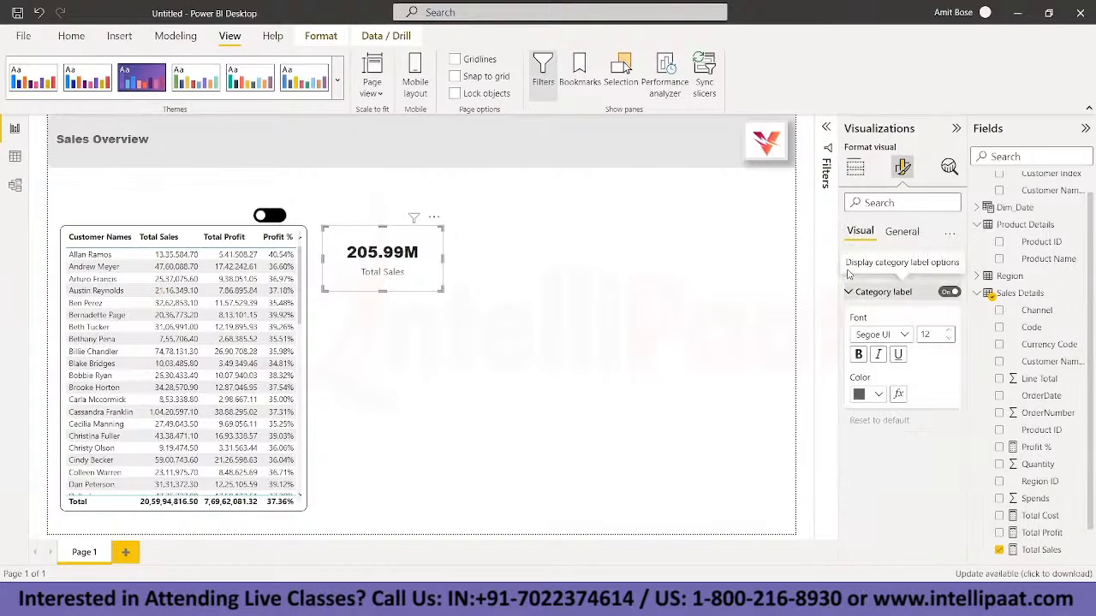
pyautogui.click(902, 335)
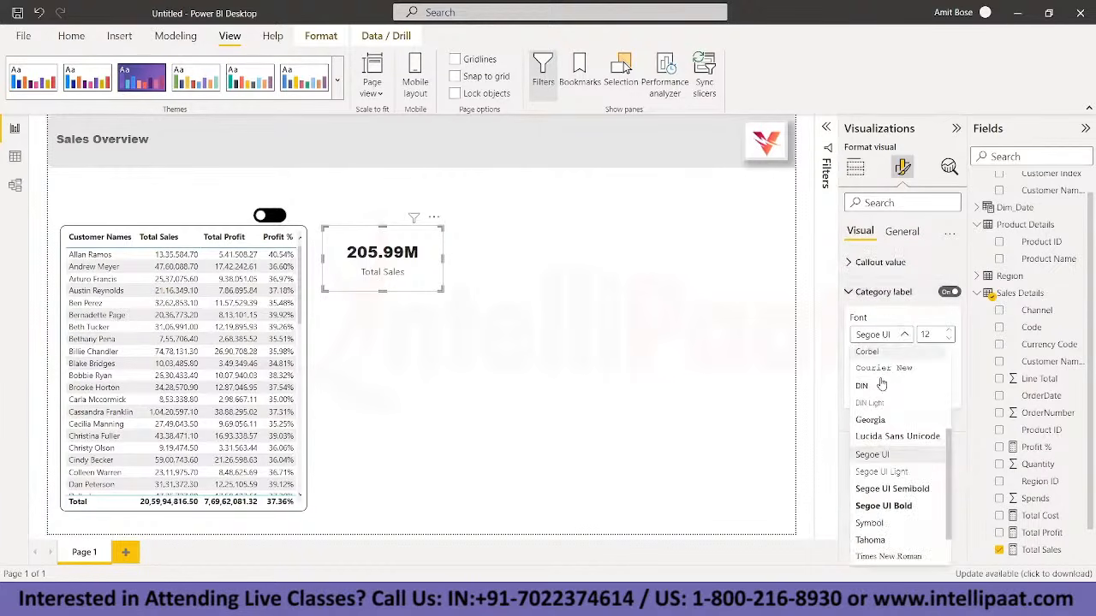
pyautogui.click(881, 512)
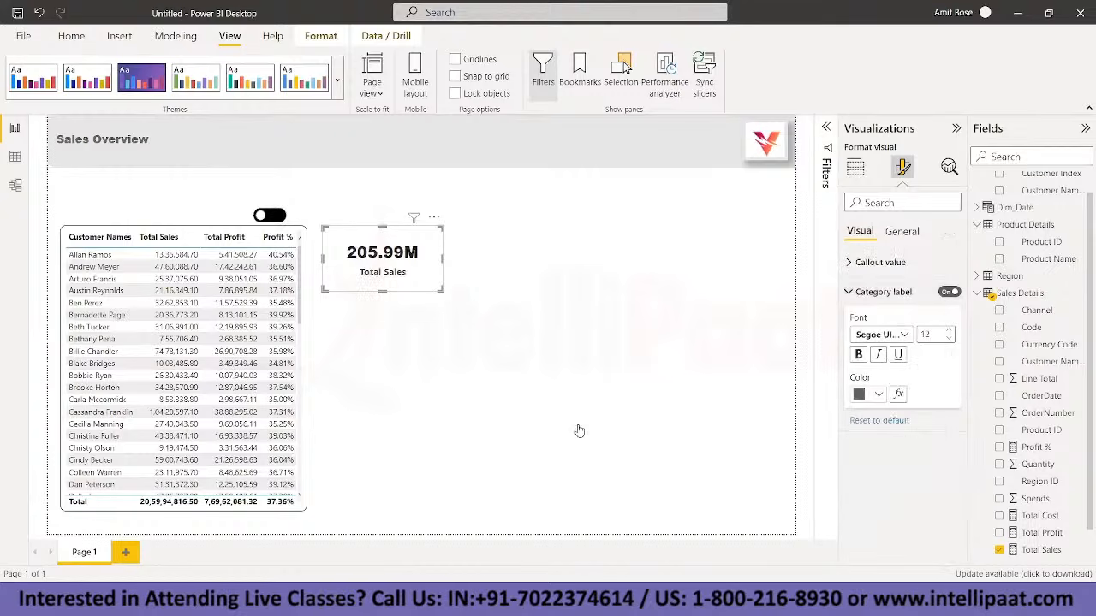
# Step: Shrink the Total Sales card around its content and give it a rounded visual border
pyautogui.moveTo(443, 290); pyautogui.dragTo(421, 274)
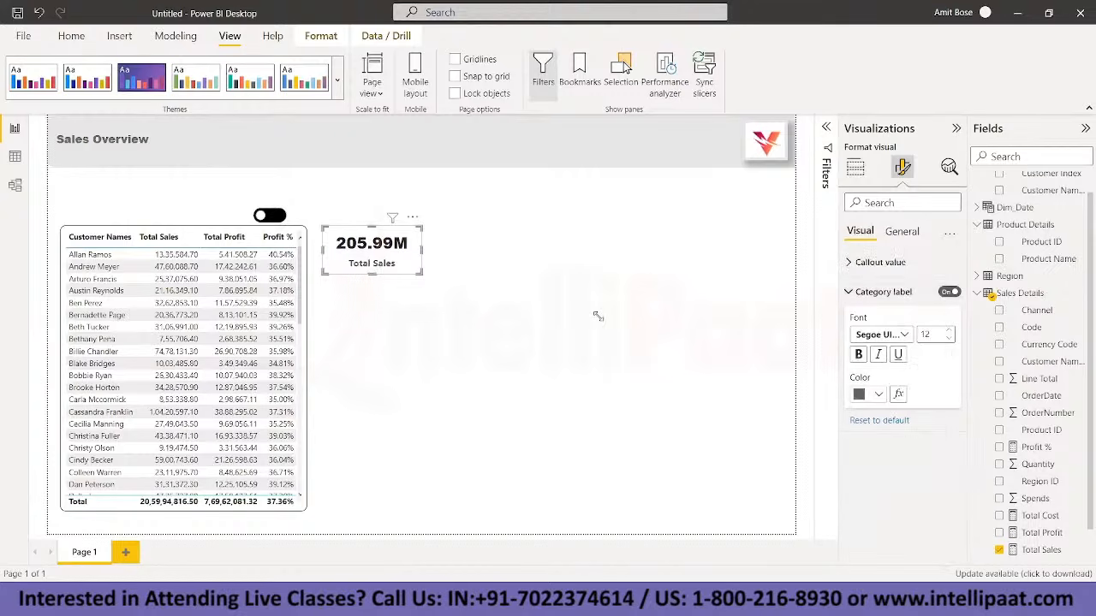
pyautogui.click(900, 231)
pyautogui.click(864, 320)
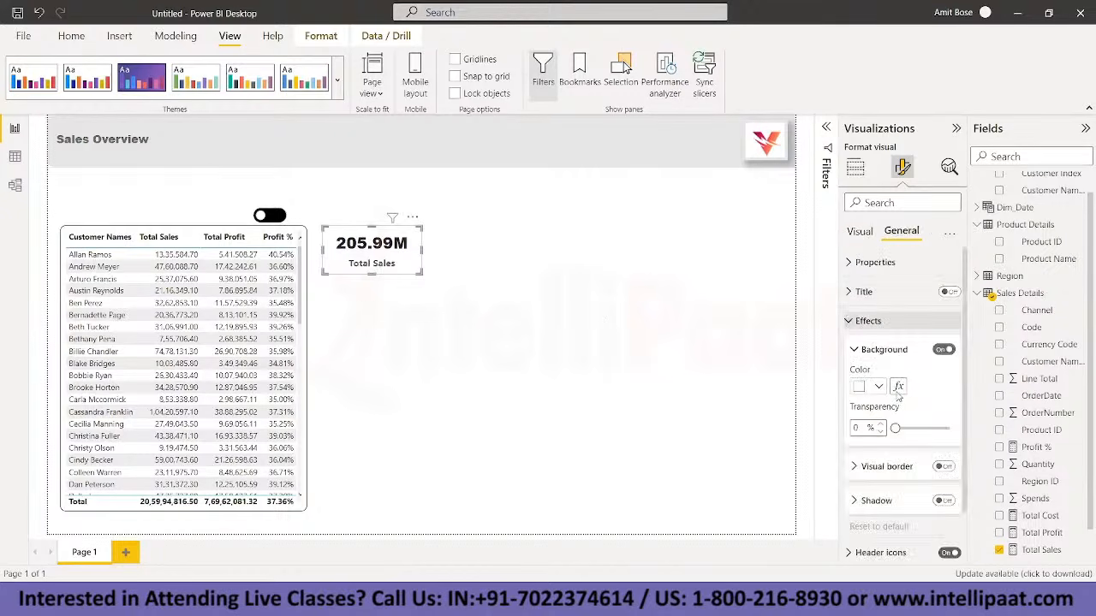
pyautogui.click(435, 298)
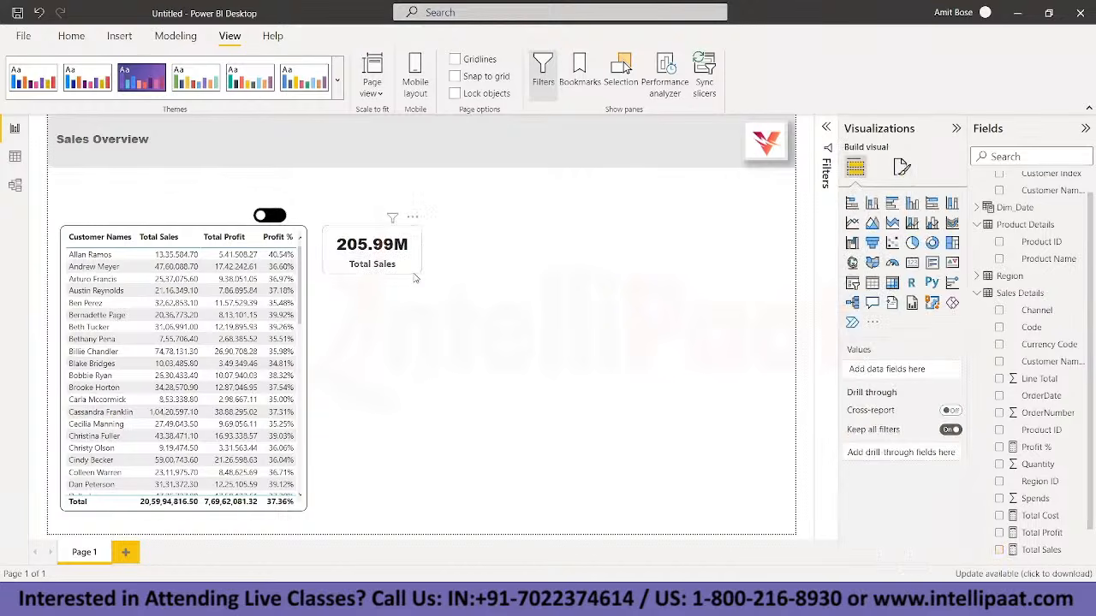
# Step: Move the Total Sales card under the logo and duplicate it into a row of four evenly spaced cards
pyautogui.moveTo(411, 275); pyautogui.dragTo(771, 220)
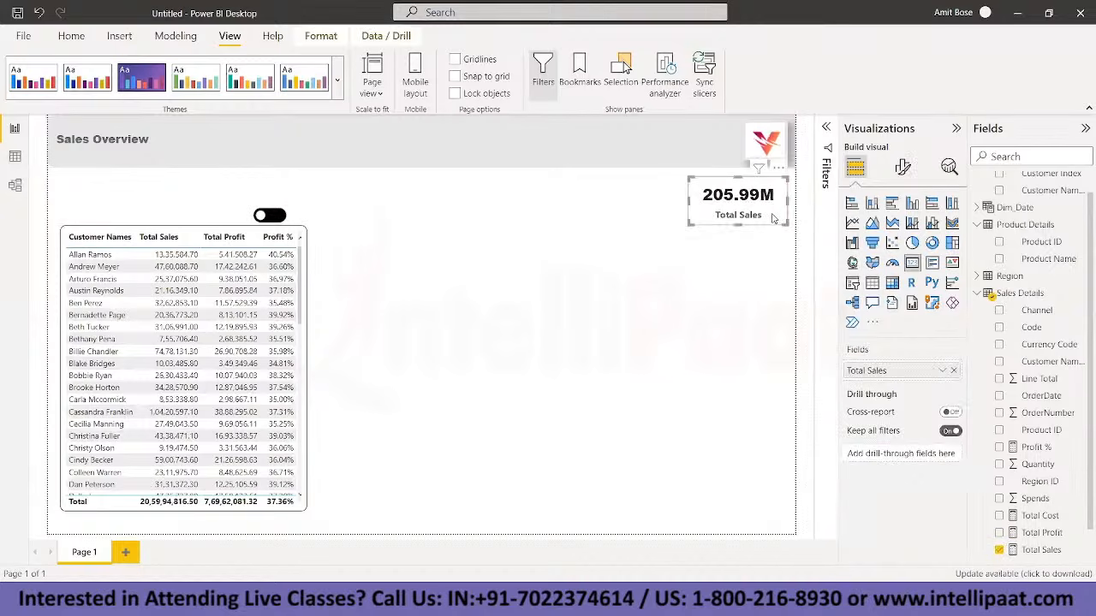
pyautogui.moveTo(773, 218); pyautogui.dragTo(443, 221)
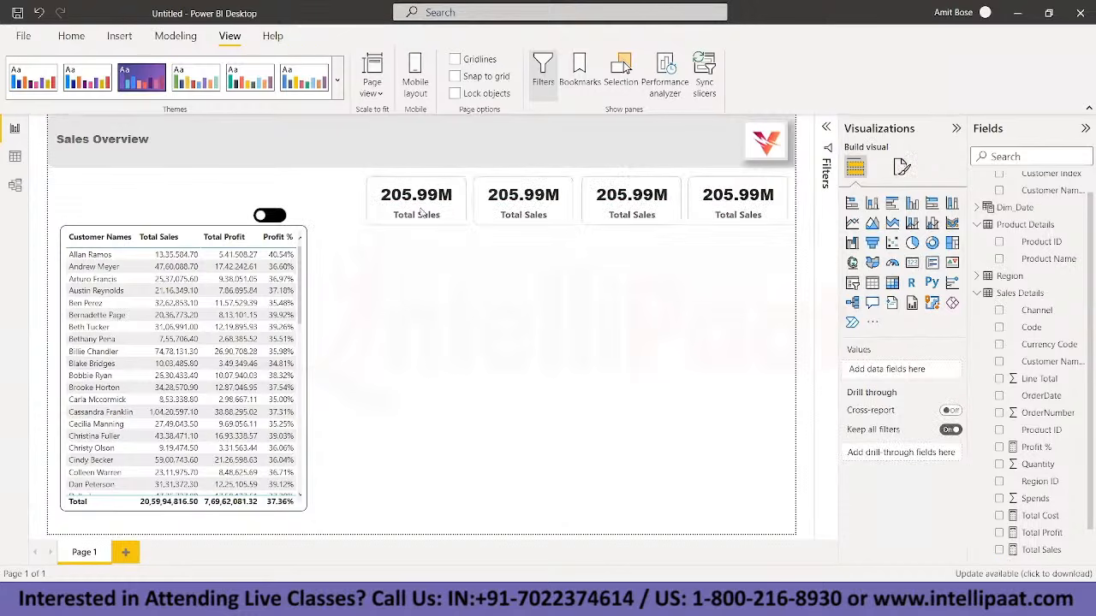
# Step: Replace Total Sales in the second, third and fourth cards with Total Cost, Total Profit and Profit %
pyautogui.click(568, 210)
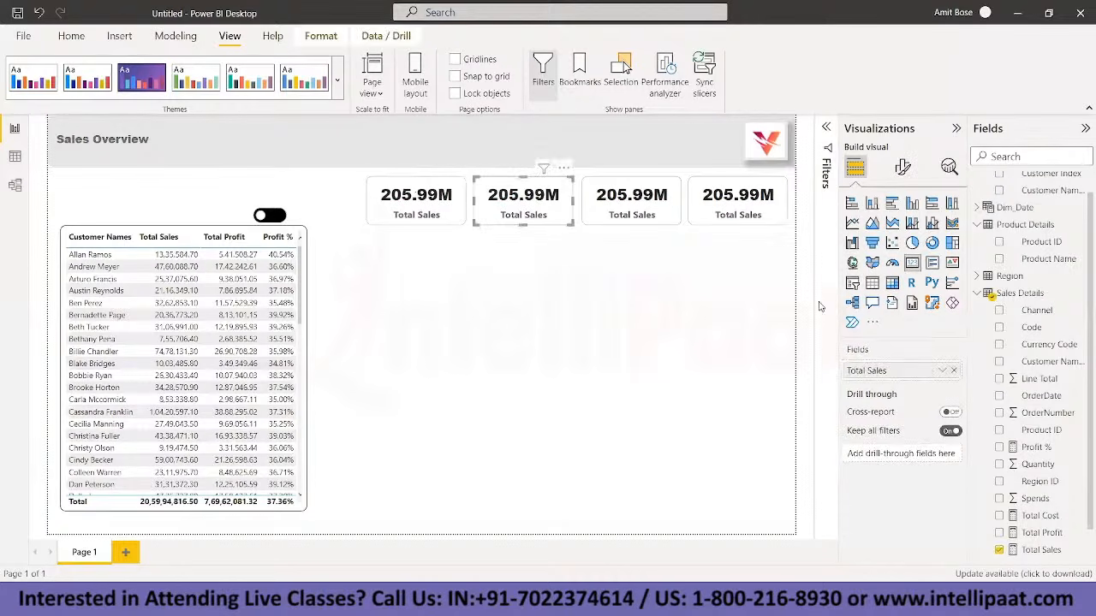
pyautogui.click(953, 371)
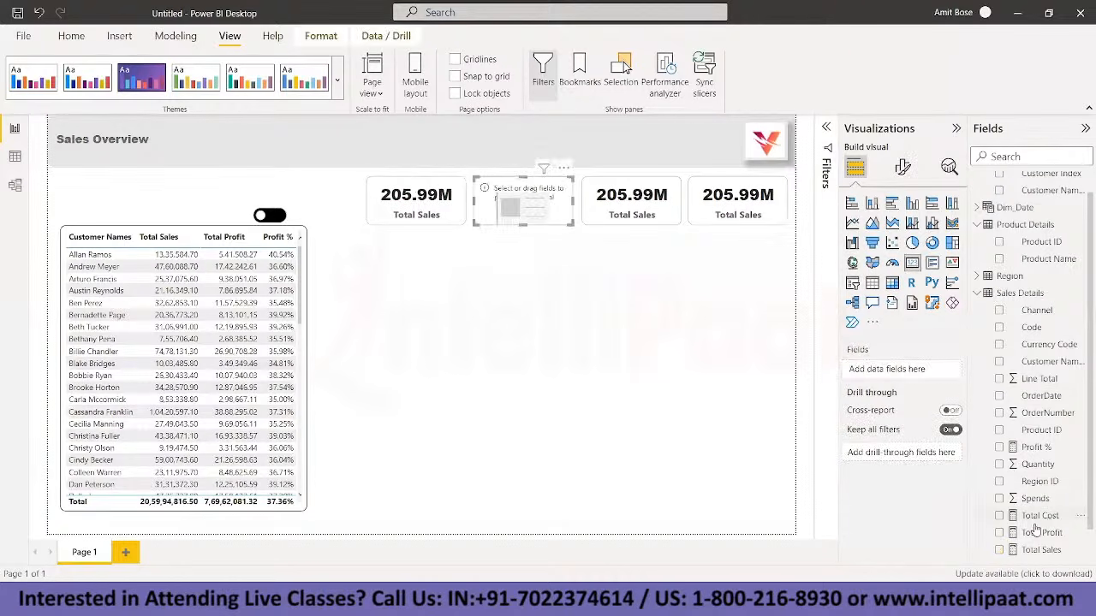
pyautogui.click(999, 516)
pyautogui.click(672, 218)
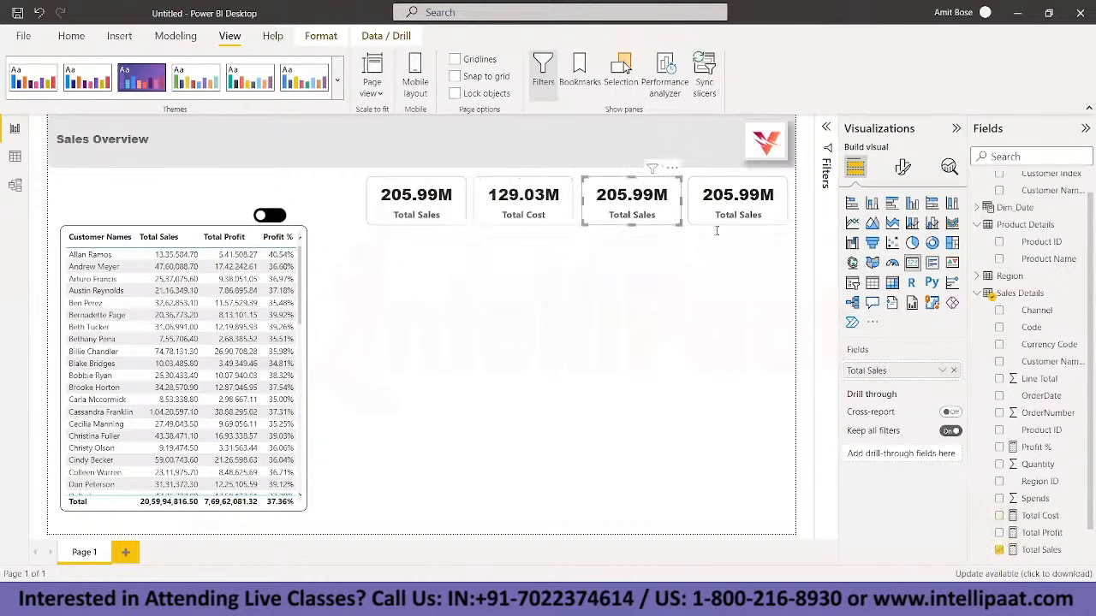
pyautogui.click(999, 549)
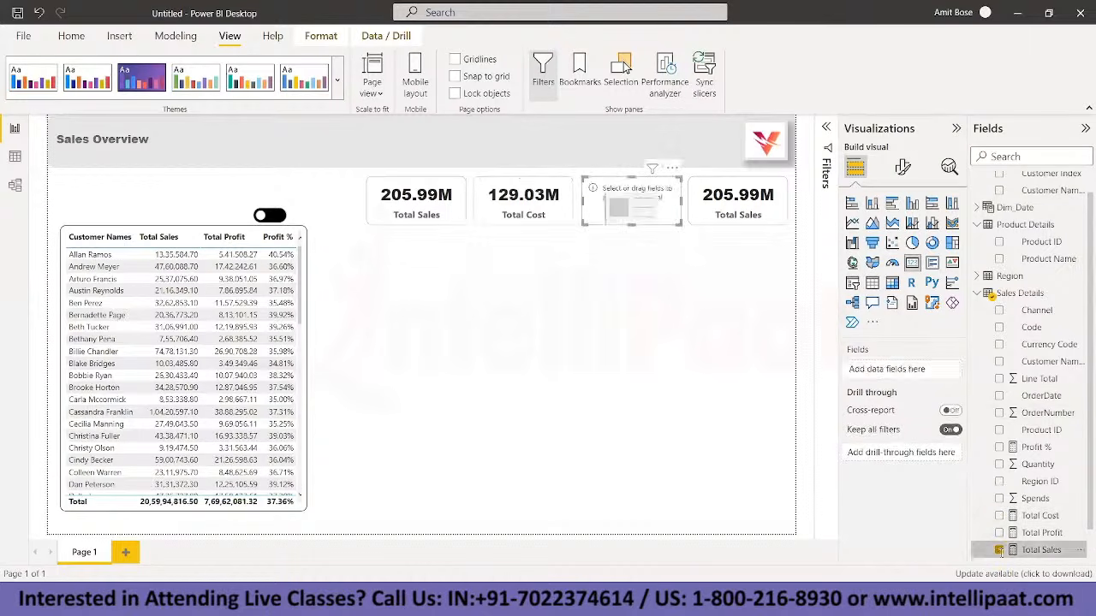
pyautogui.click(999, 532)
pyautogui.click(738, 201)
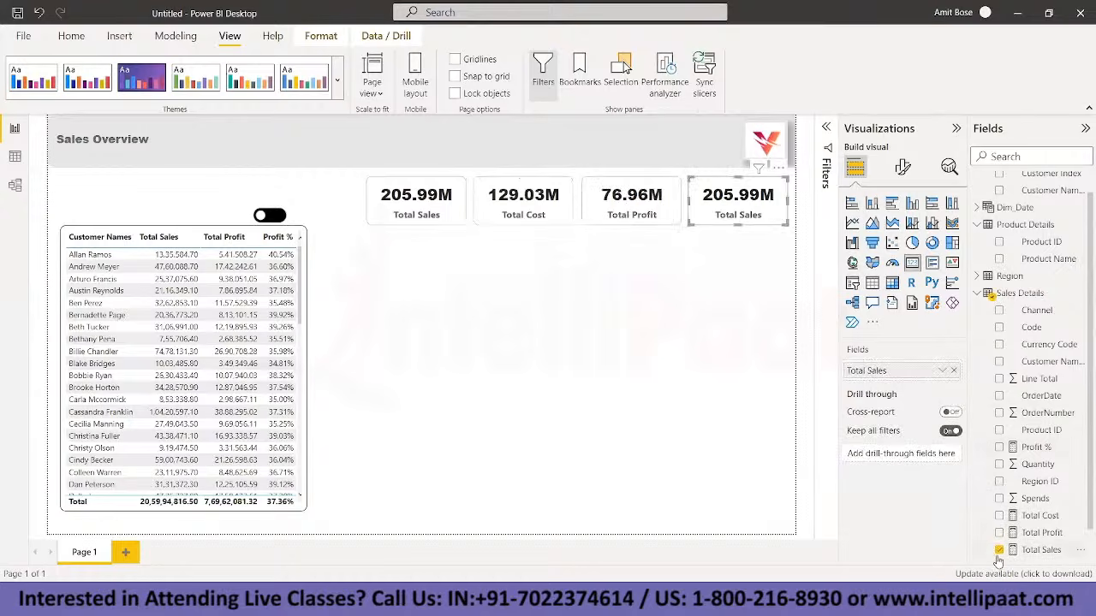
pyautogui.click(998, 550)
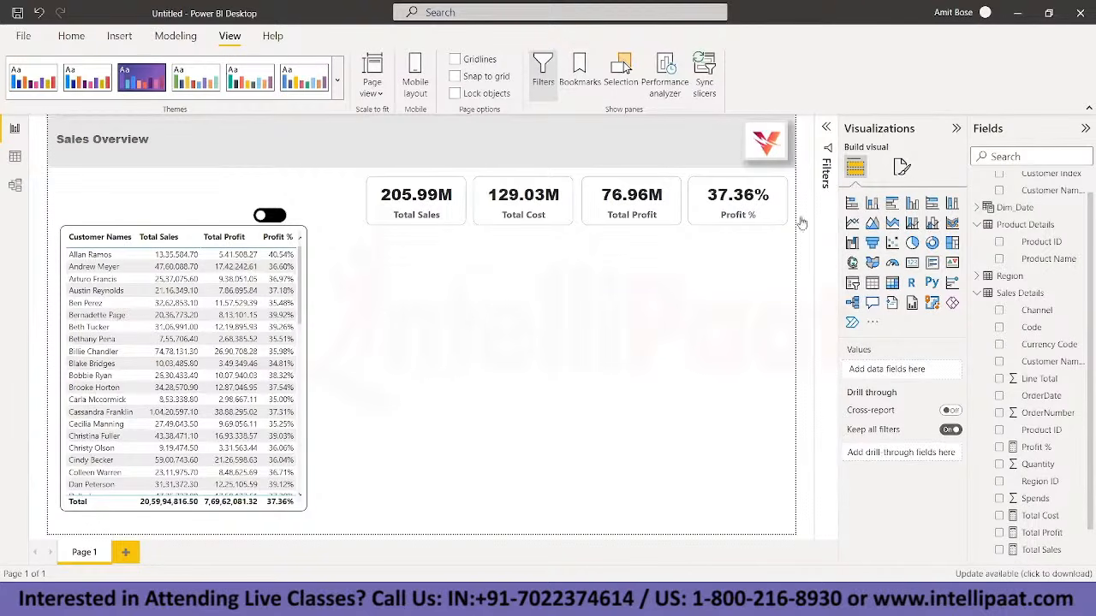
# Step: Collapse the Customer Details and Product Details tables in the field list, leaving the Sales Details fields expanded
pyautogui.scroll(1, 976, 222)
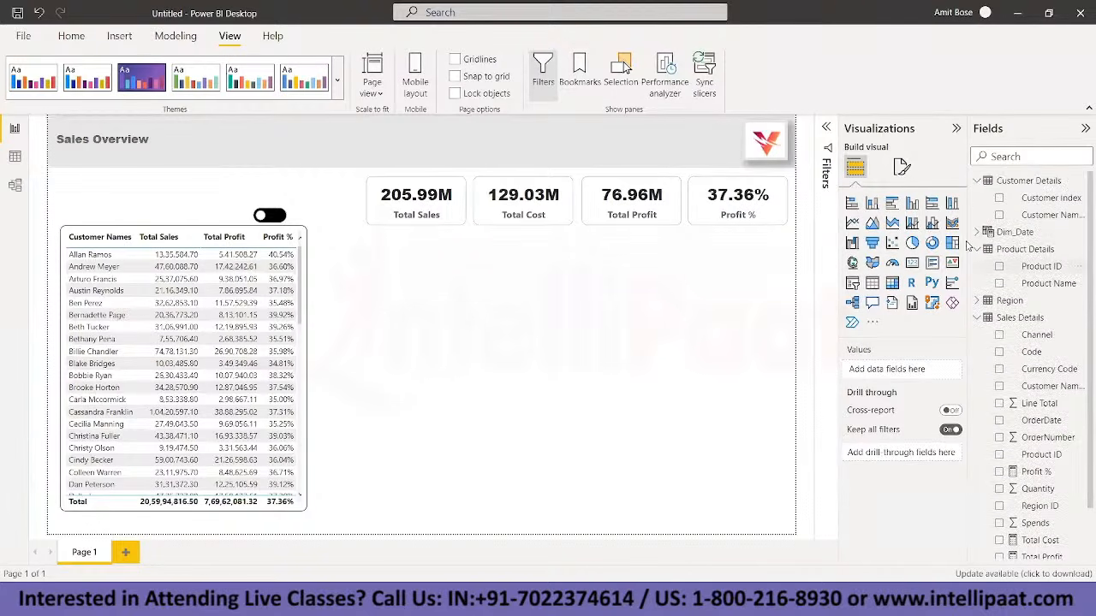
pyautogui.click(977, 181)
pyautogui.click(977, 215)
pyautogui.click(977, 249)
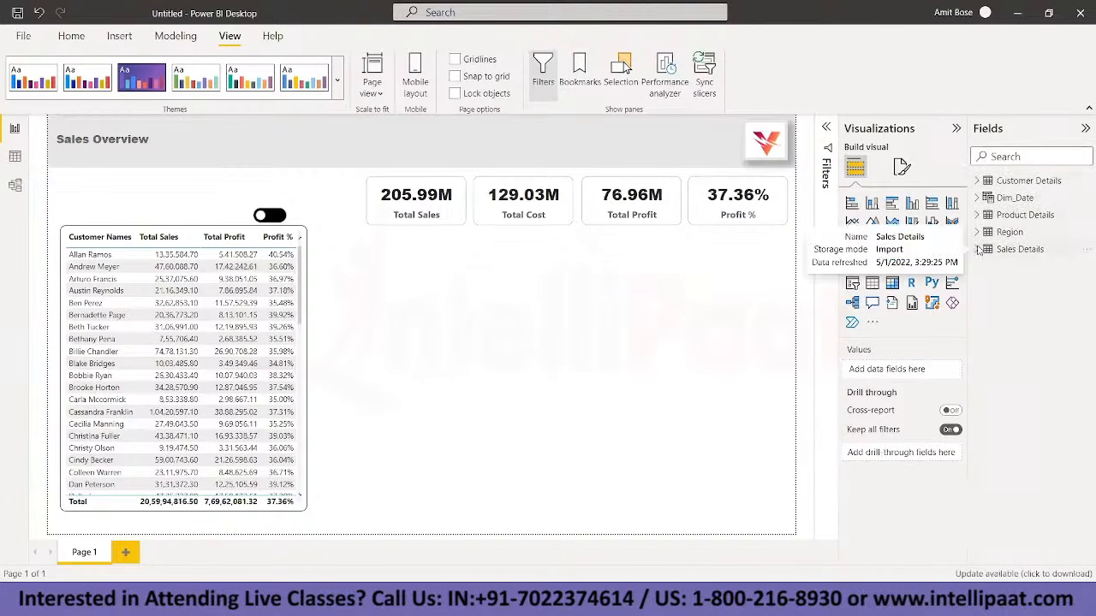
pyautogui.click(978, 249)
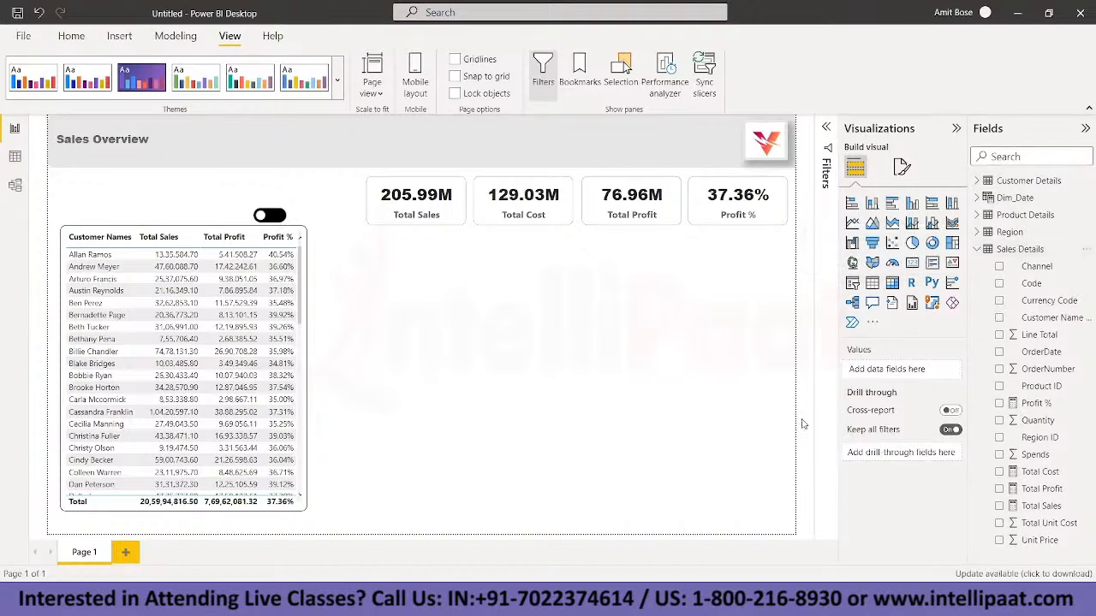
# Step: Create a new measure in the Sales Details table and begin its formula with Sales LY = CALCULATE(
pyautogui.rightClick(1021, 249)
pyautogui.click(974, 259)
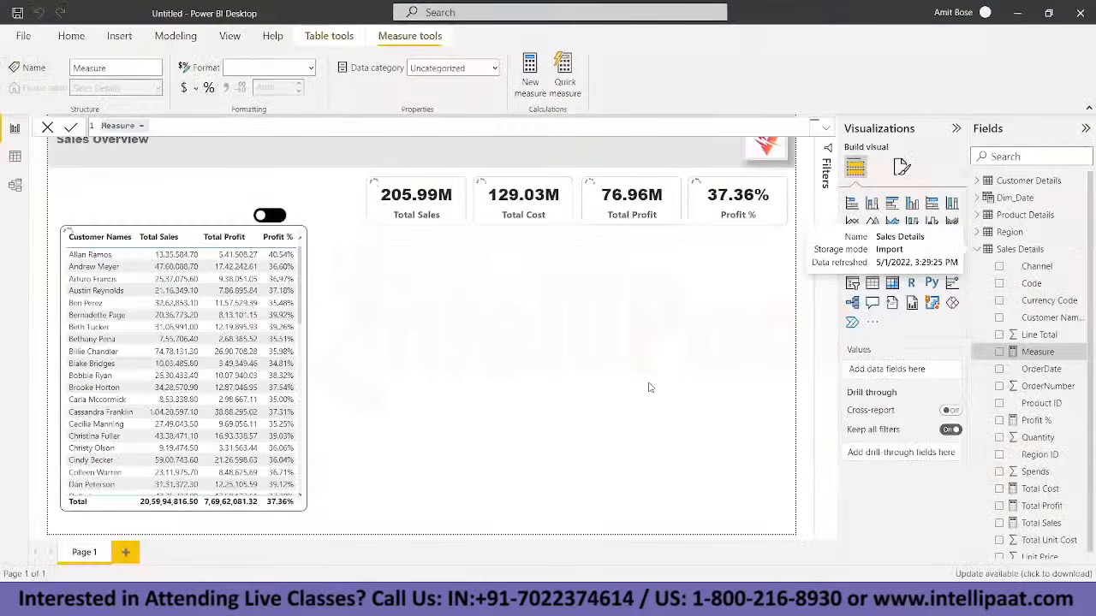
pyautogui.write('Sale')
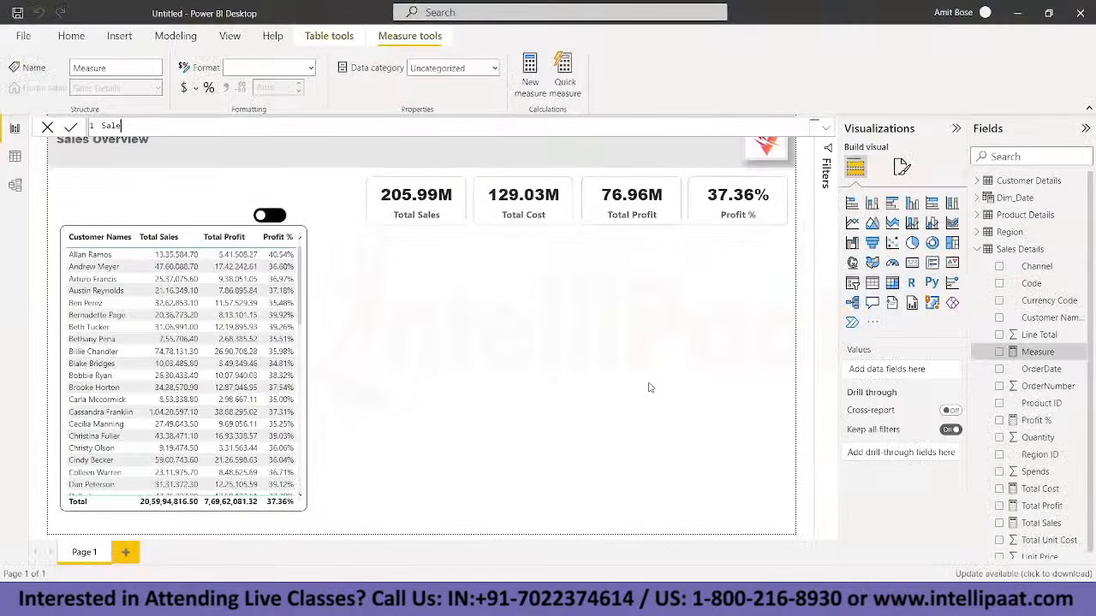
pyautogui.write('s LY = CALCULATE(')
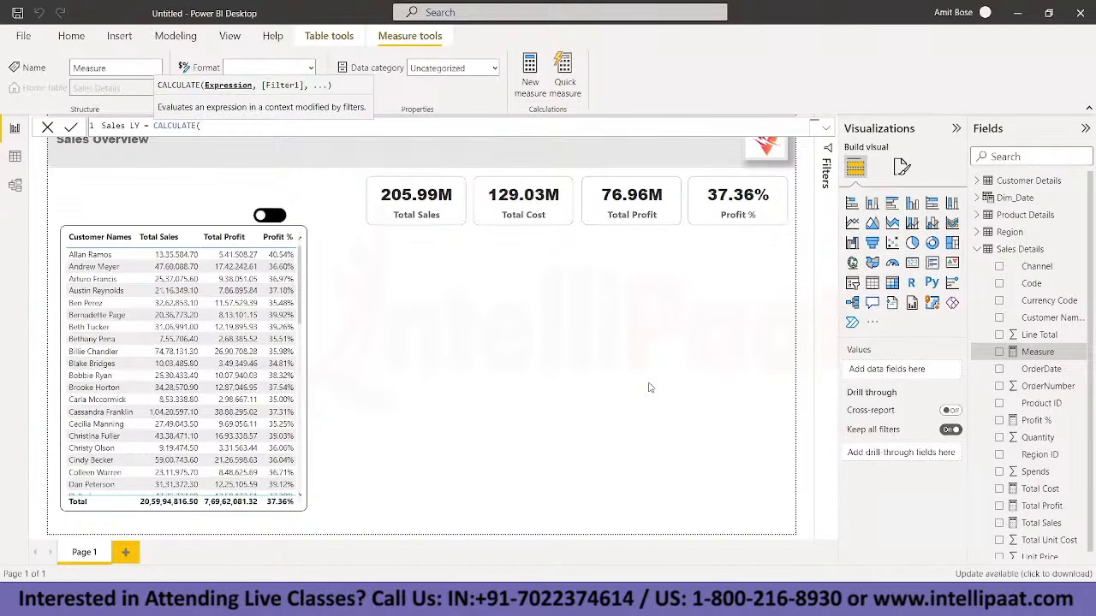
# Step: Enter 'Sales Details'[Total Sales] as the CALCULATE expression in the Sales LY formula
pyautogui.write('tota')
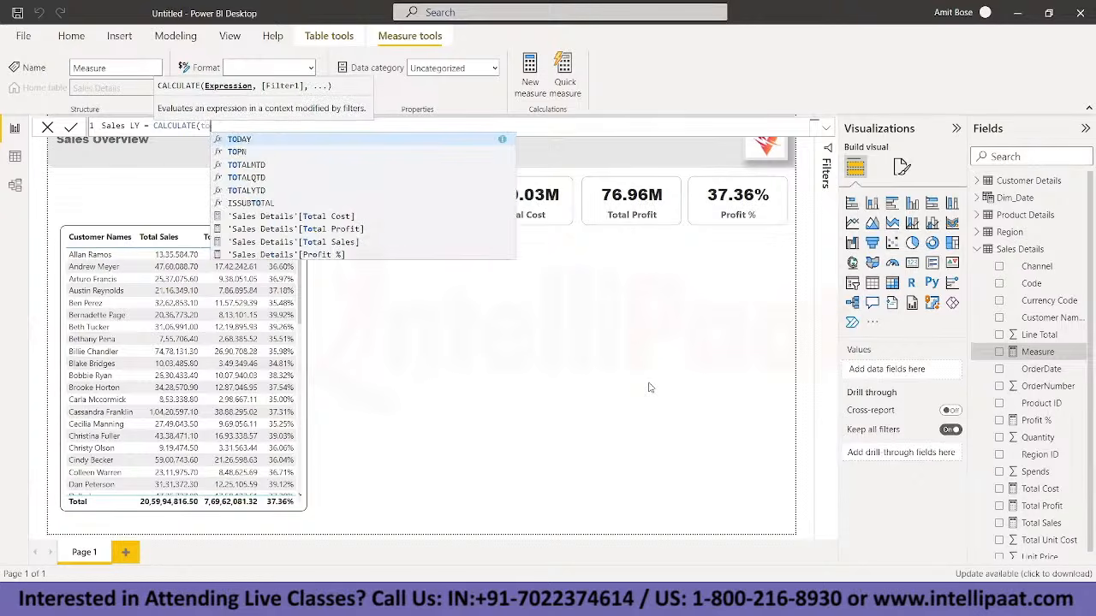
pyautogui.press('Down')
pyautogui.press('Down')
pyautogui.press('Down')
pyautogui.press('Down')
pyautogui.press('Down')
pyautogui.press('Down')
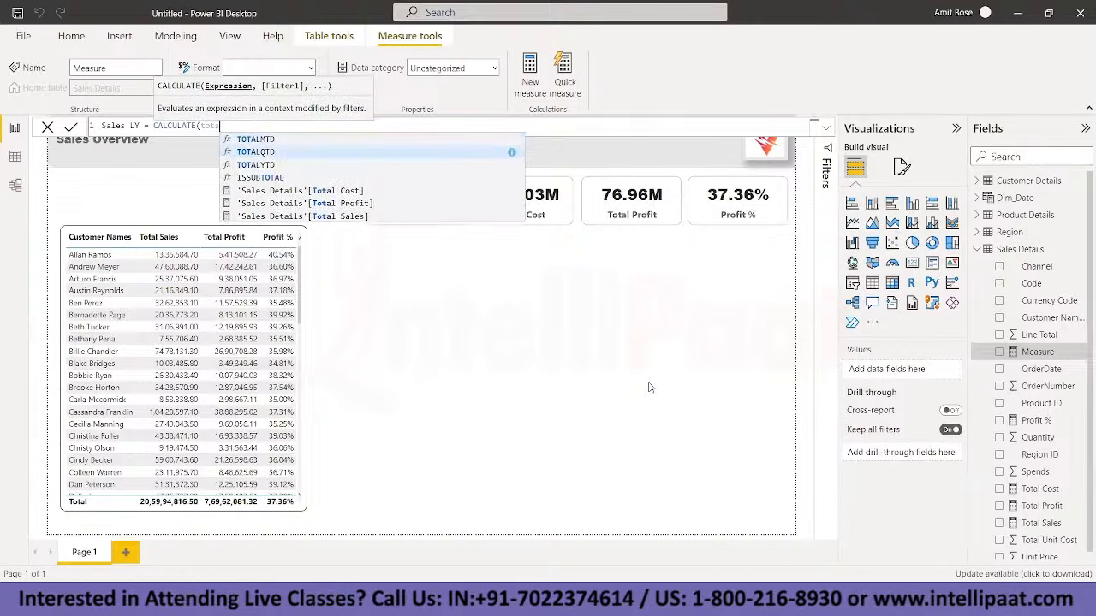
pyautogui.press('Tab')
pyautogui.write(',')
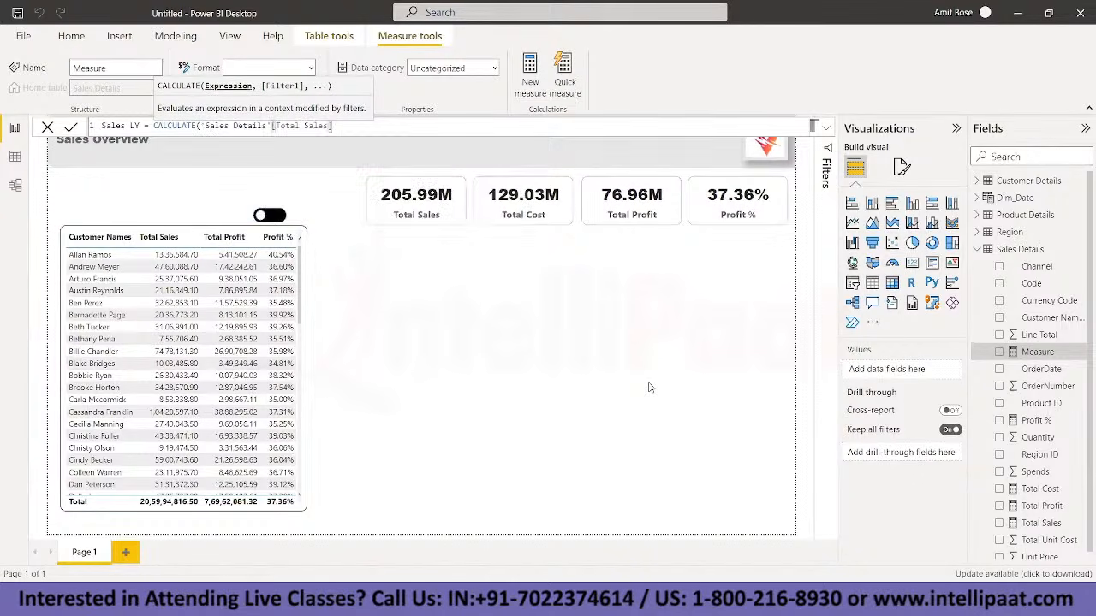
# Step: Complete the Sales LY formula with the filter SAMEPERIODLASTYEAR(Dim_Date[Date])) and commit the measure
pyautogui.write('sam')
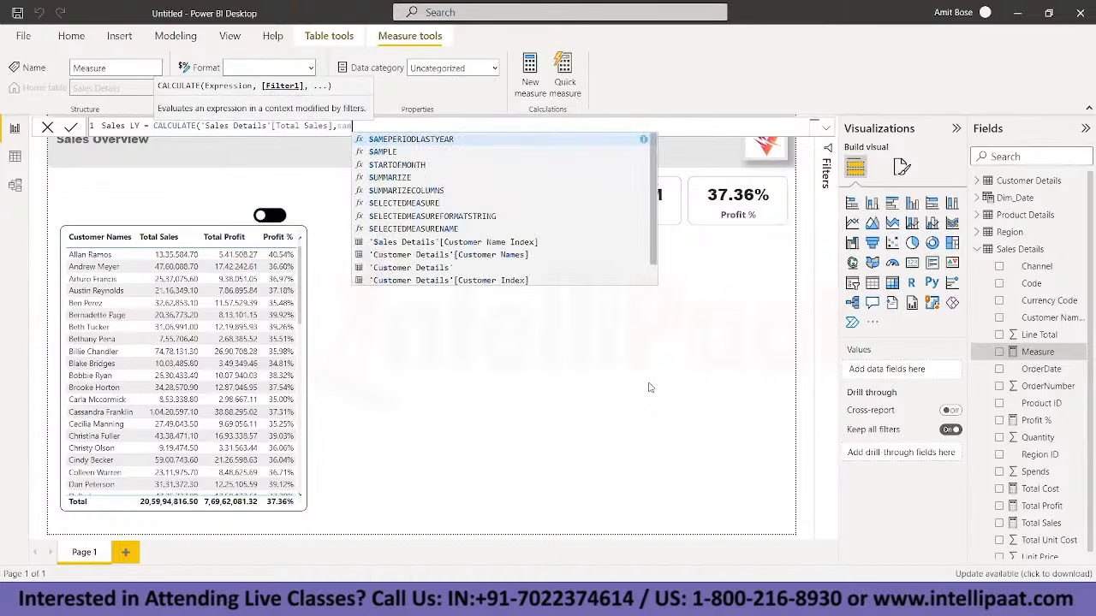
pyautogui.press('Tab')
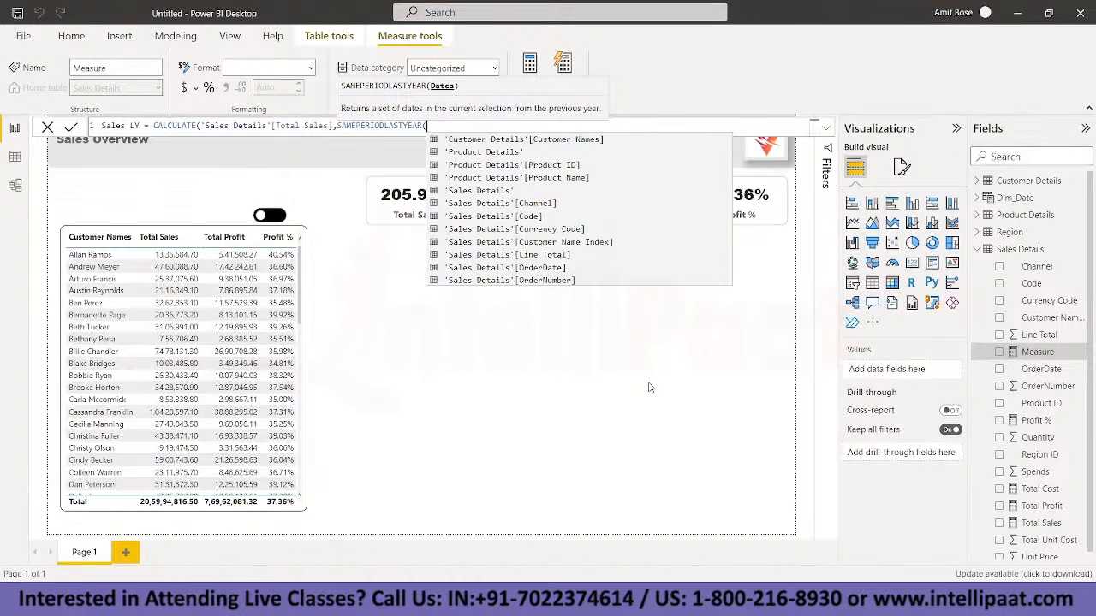
pyautogui.write('dim')
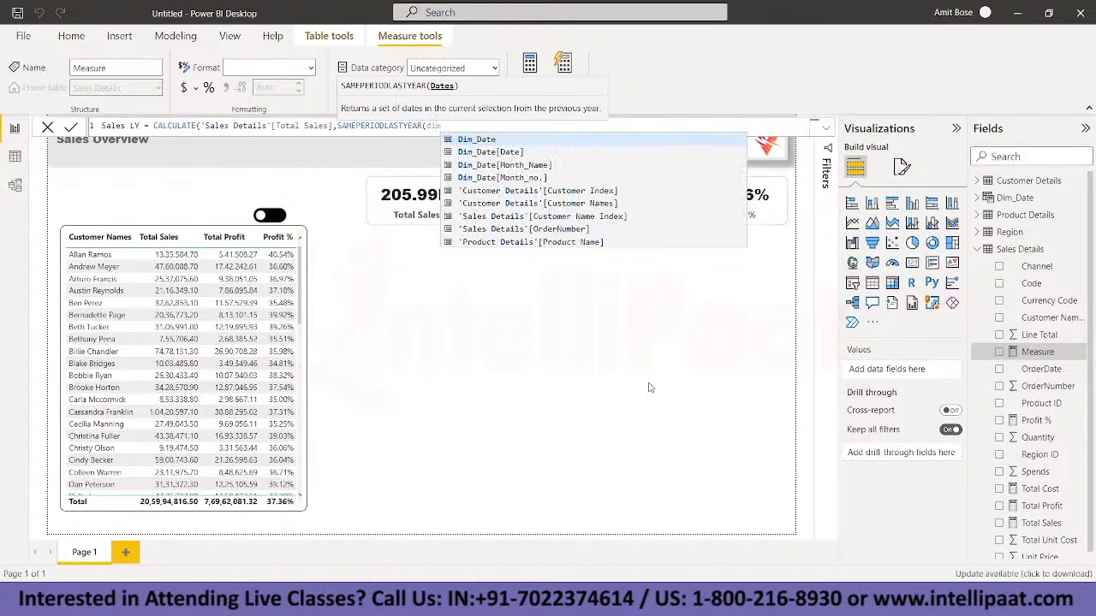
pyautogui.press('Down')
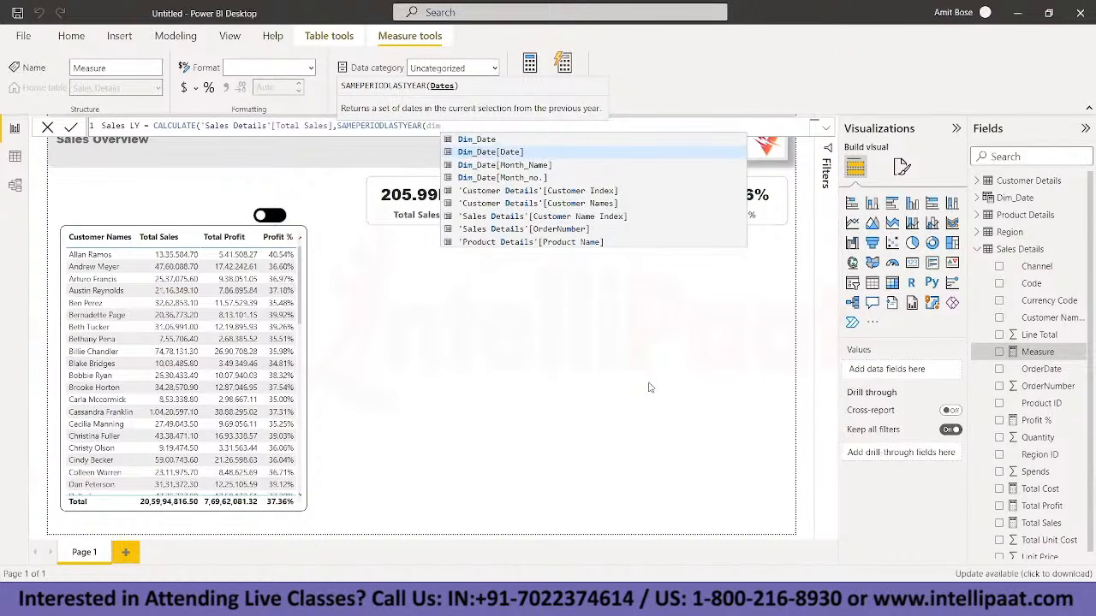
pyautogui.press('Tab')
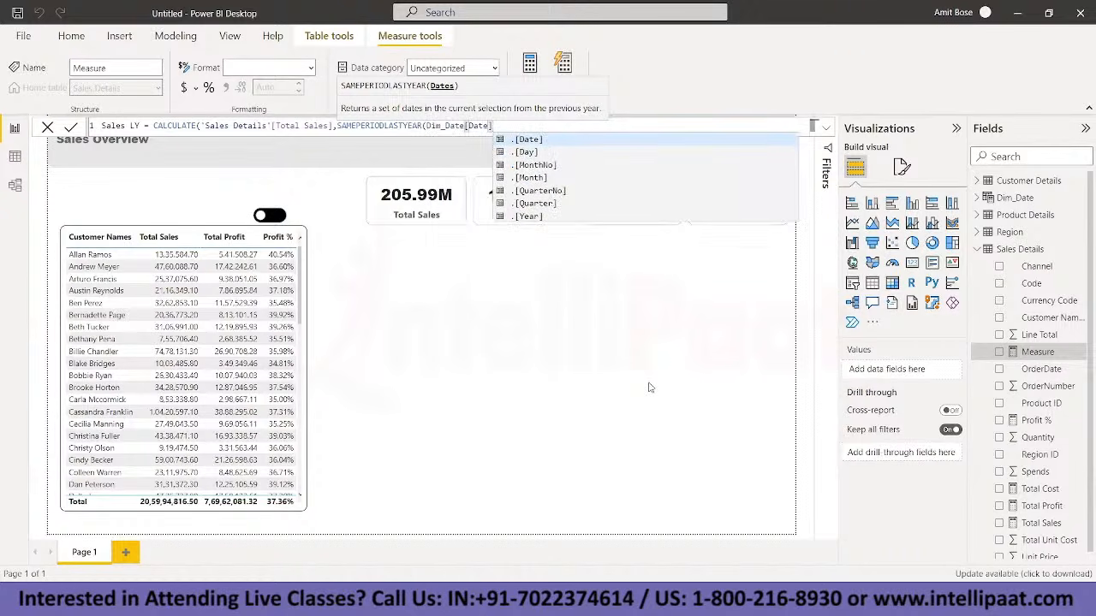
pyautogui.write('))')
pyautogui.press('Return')
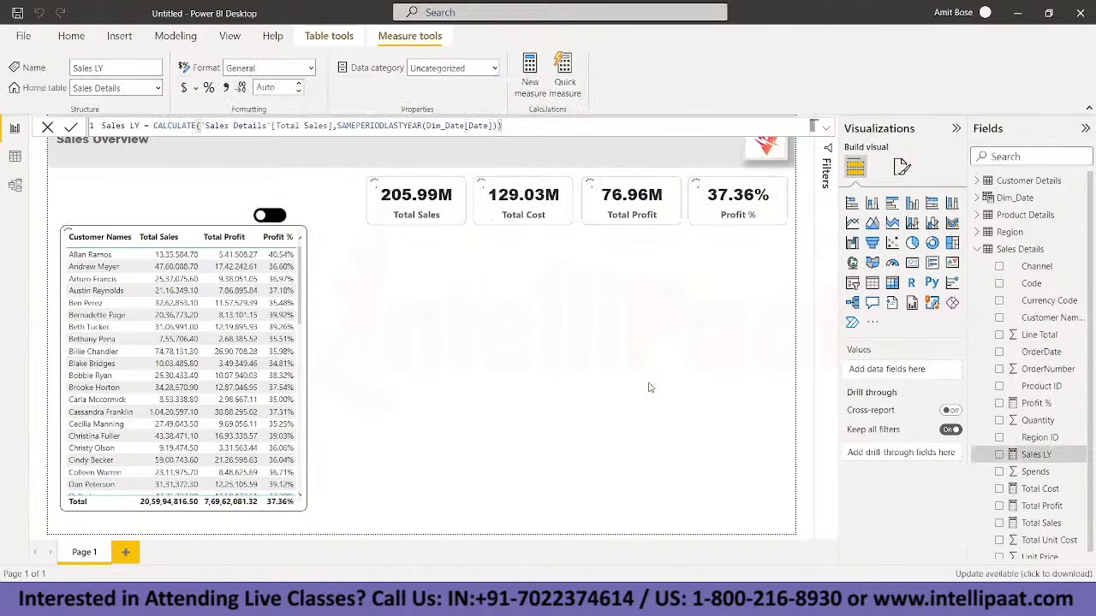
# Step: Place a copy of the customer table below the Total Sales and Total Cost cards and remove all of the copy's fields
pyautogui.click(302, 506)
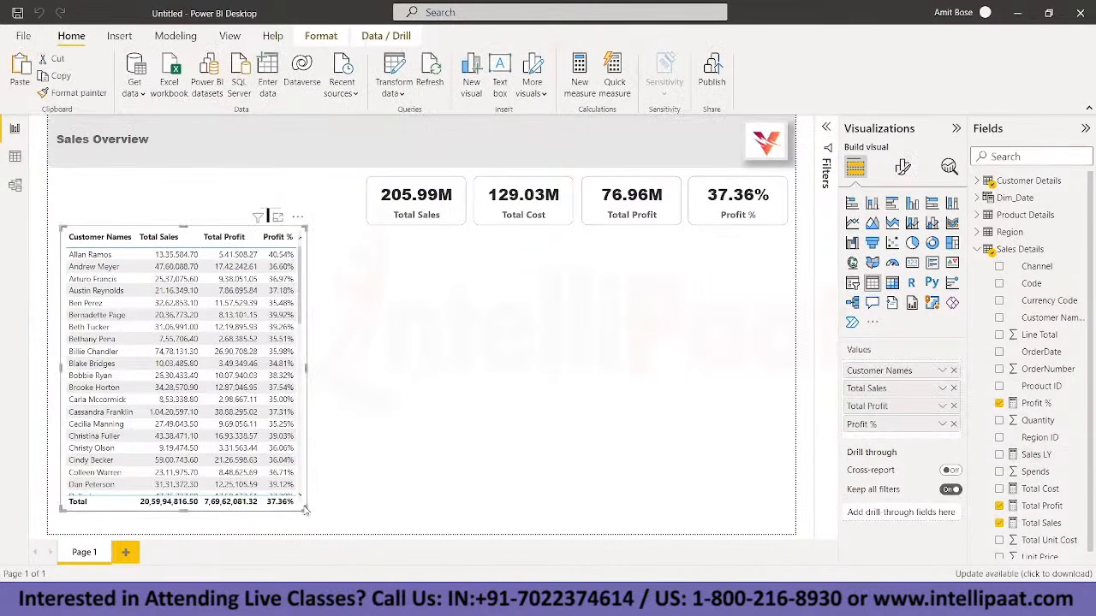
pyautogui.moveTo(302, 506); pyautogui.dragTo(308, 512)
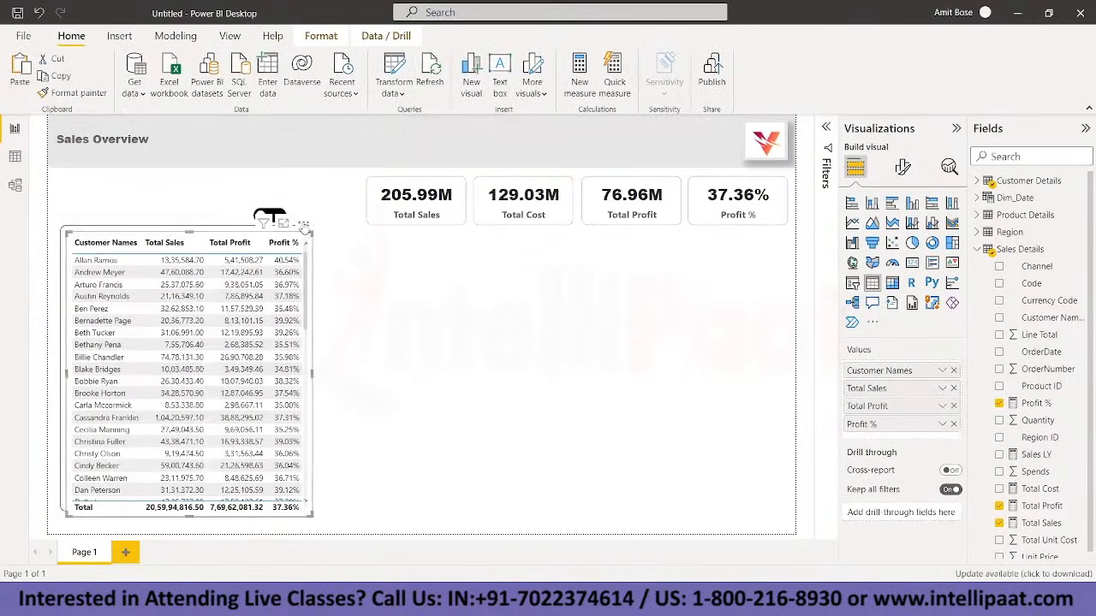
pyautogui.hotkey('ctrl', 'c')
pyautogui.hotkey('ctrl', 'v')
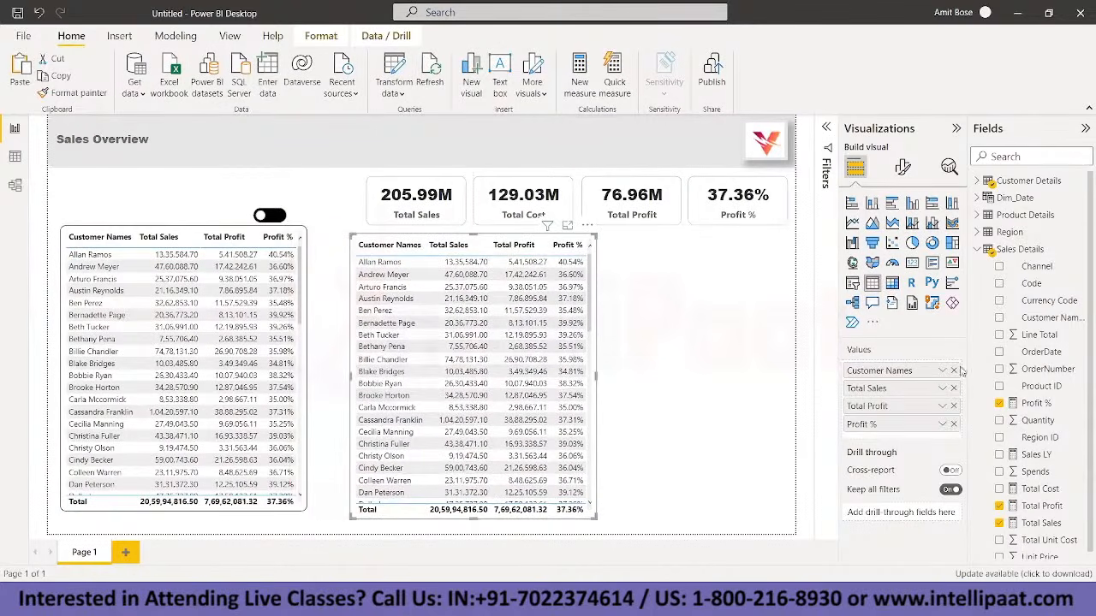
pyautogui.click(954, 371)
pyautogui.click(954, 371)
pyautogui.click(953, 371)
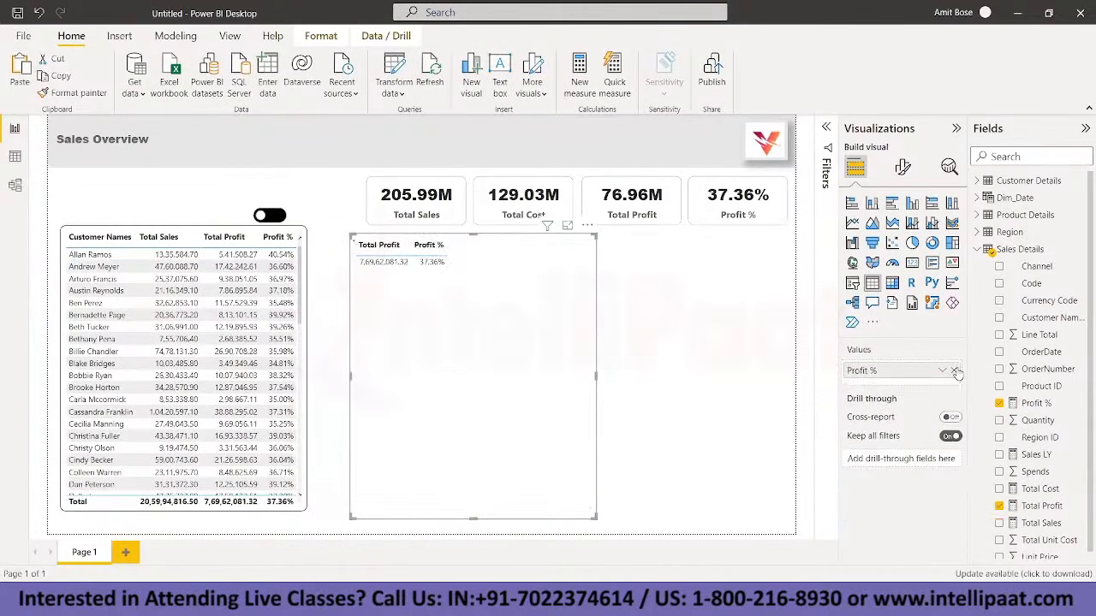
pyautogui.click(954, 371)
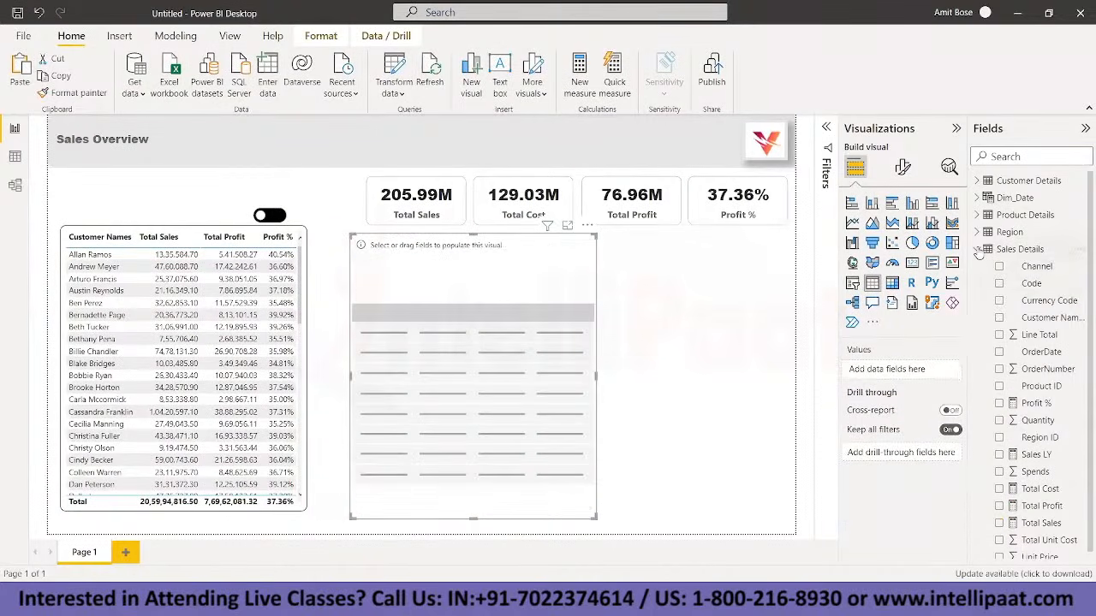
# Step: Add the Date field from Dim_Date to the emptied table, using plain Date instead of Date Hierarchy
pyautogui.click(978, 250)
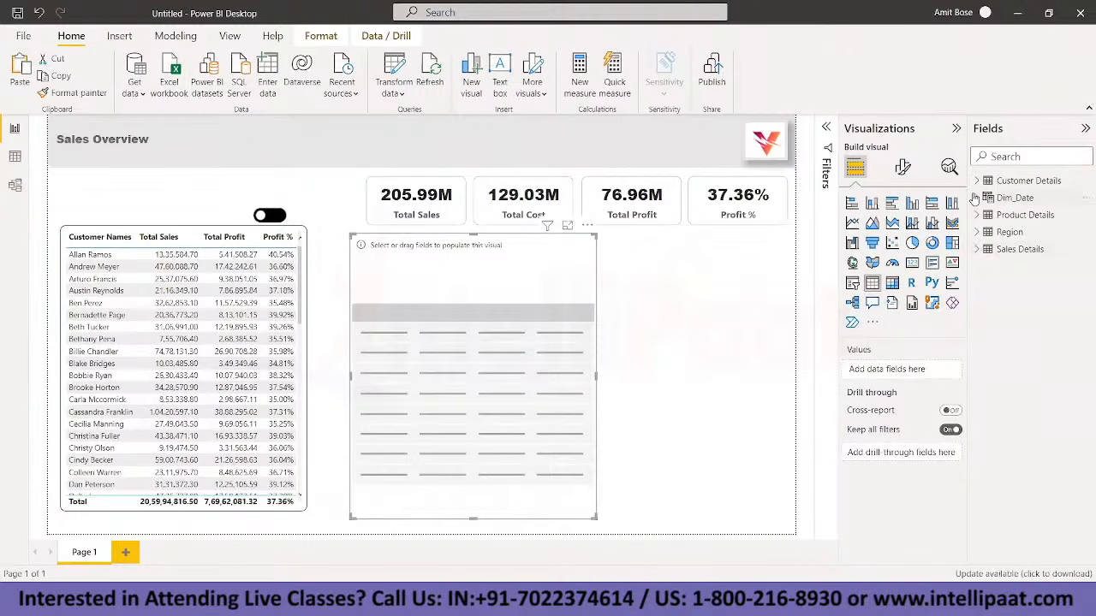
pyautogui.click(976, 198)
pyautogui.moveTo(1028, 216); pyautogui.dragTo(947, 378)
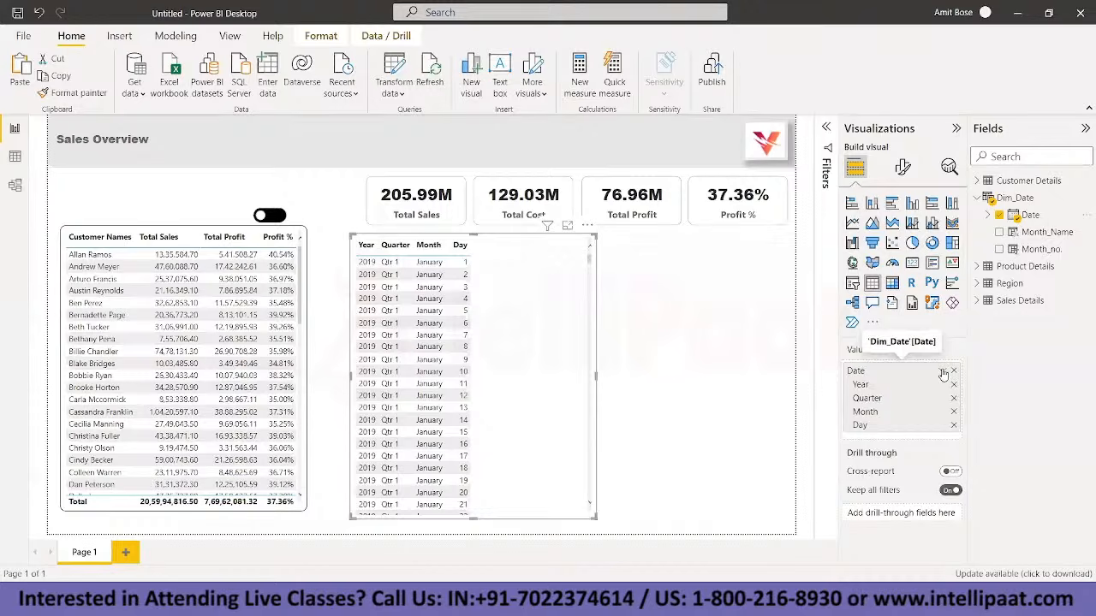
pyautogui.click(943, 373)
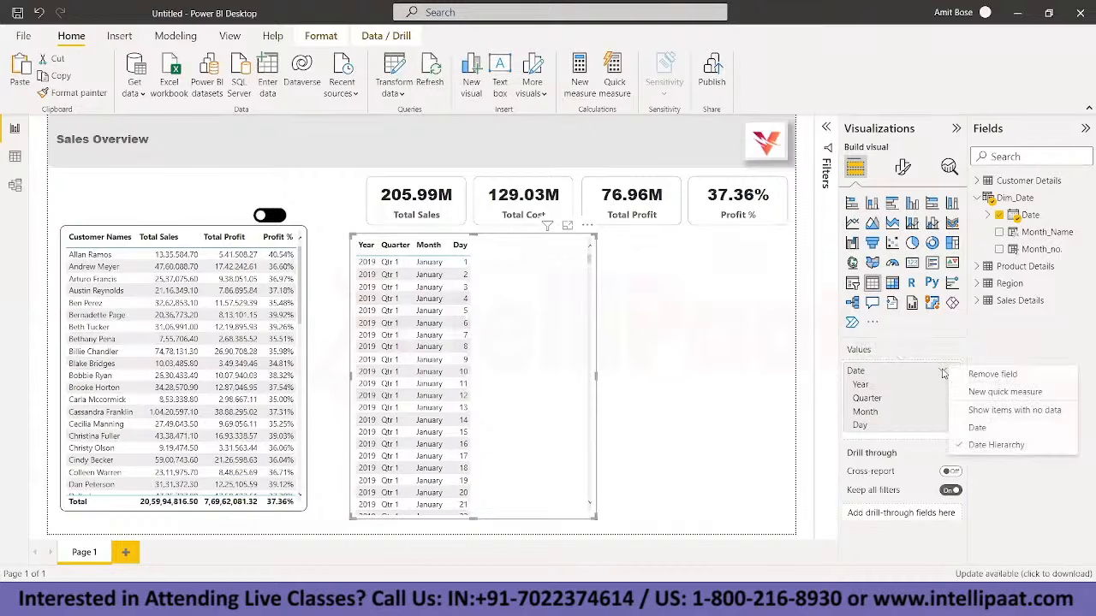
pyautogui.click(979, 428)
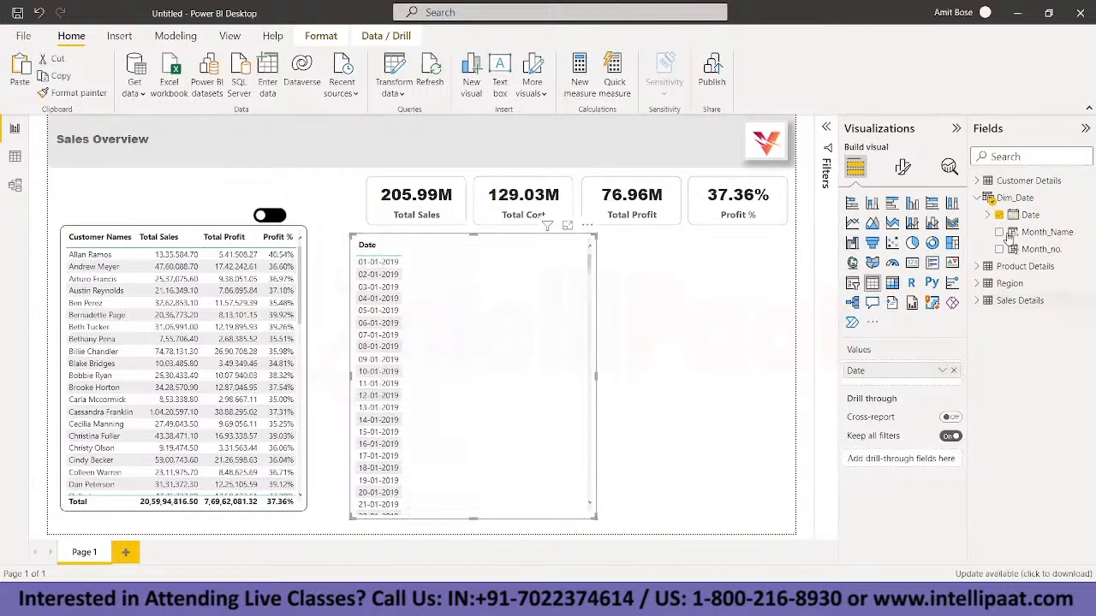
# Step: Add the Total Sales and Sales LY measures to the date table and compare their values across the 2019 and 2020 dates
pyautogui.click(977, 301)
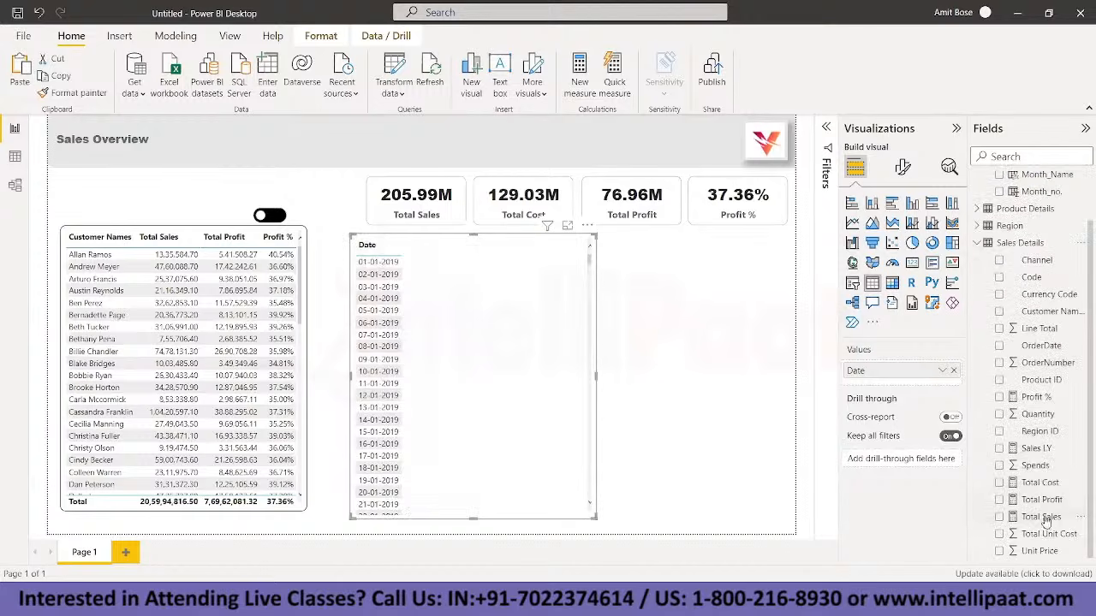
pyautogui.click(1049, 520)
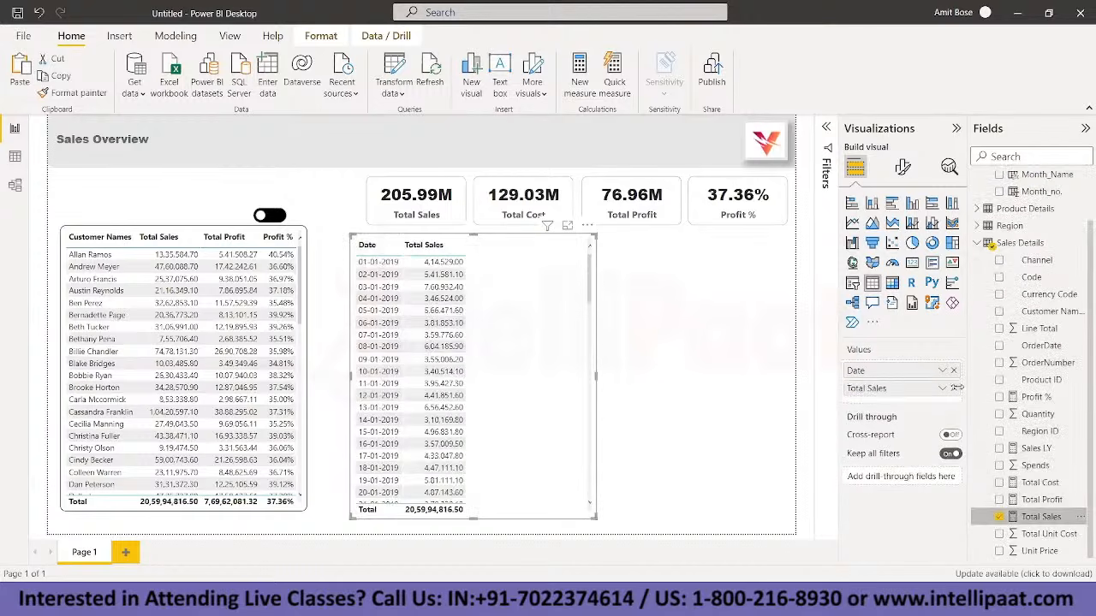
pyautogui.click(1040, 451)
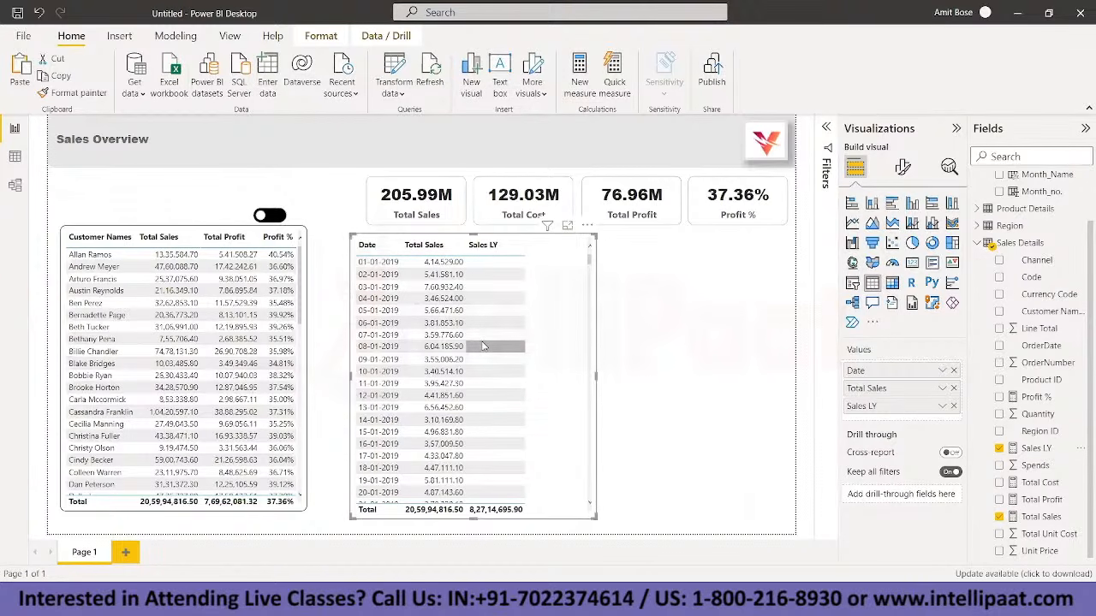
pyautogui.scroll(-20, 484, 346)
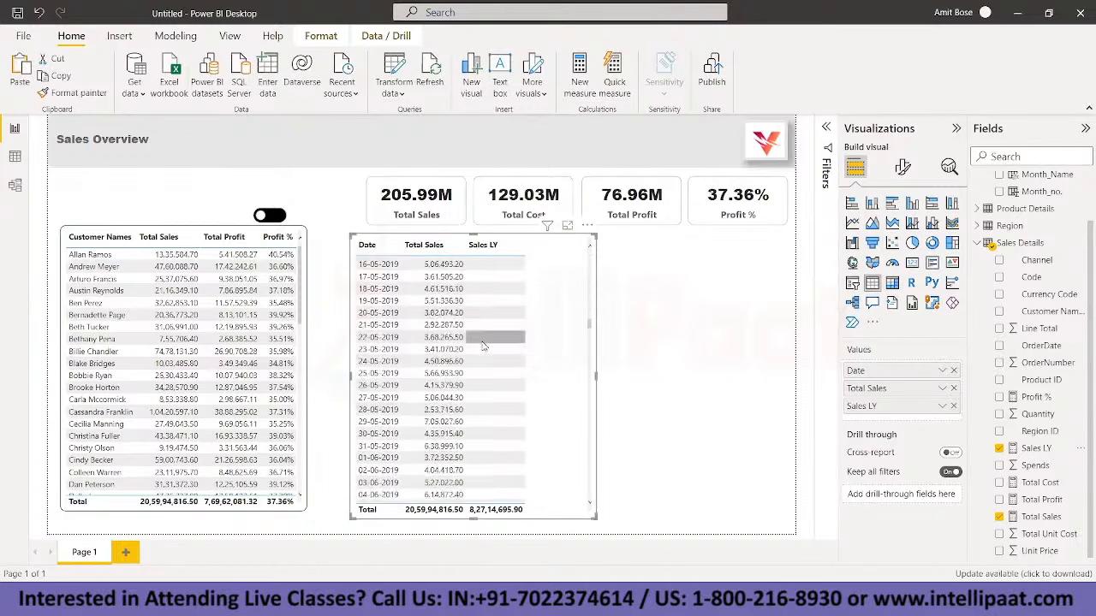
pyautogui.scroll(-20, 484, 346)
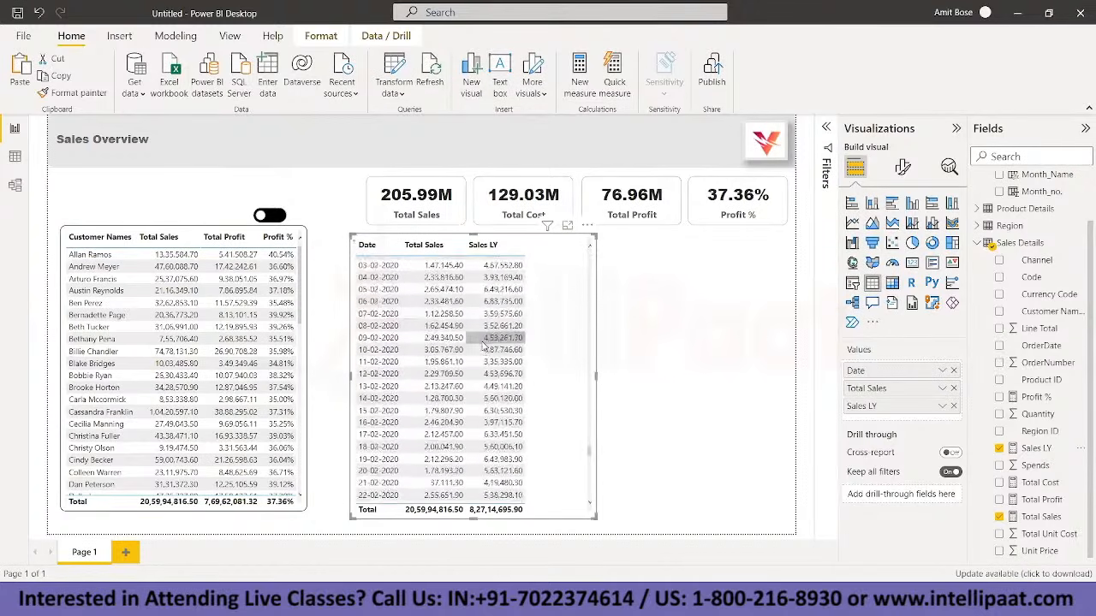
pyautogui.scroll(15, 484, 346)
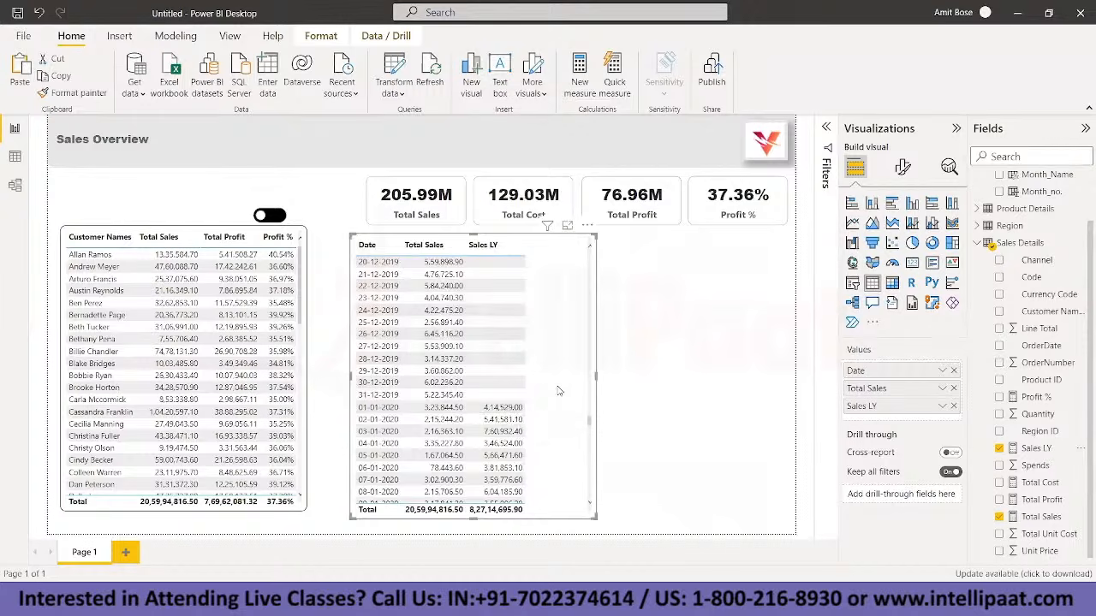
pyautogui.scroll(20, 558, 391)
pyautogui.scroll(20, 558, 392)
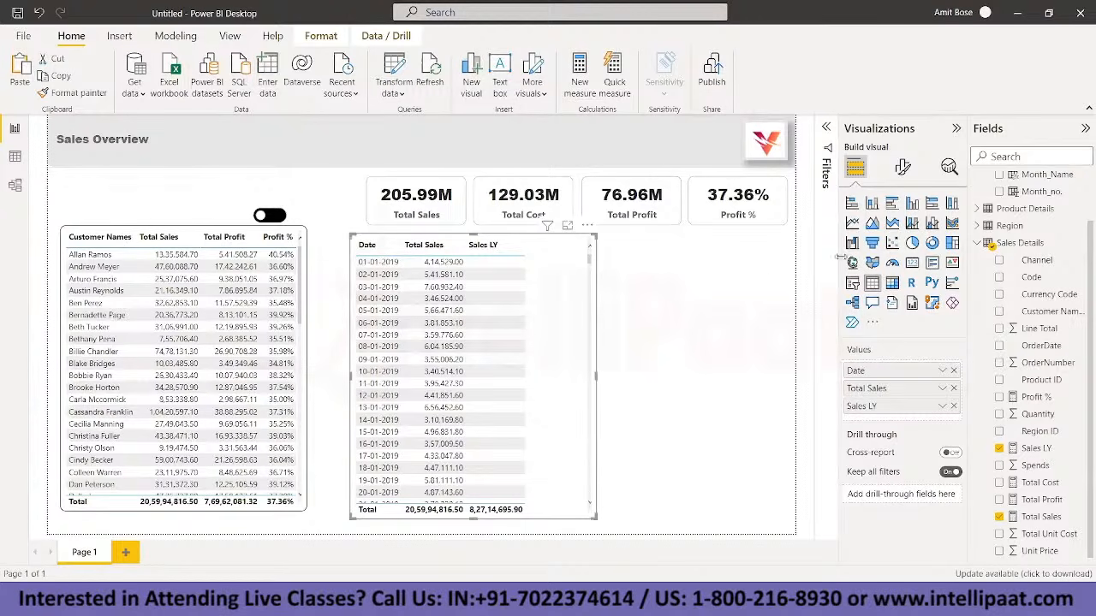
# Step: Create a new measure in Sales Details and begin its formula with Summer Sales 2019 = CALCULATE('Sales Details'[Total Sales],
pyautogui.rightClick(1011, 248)
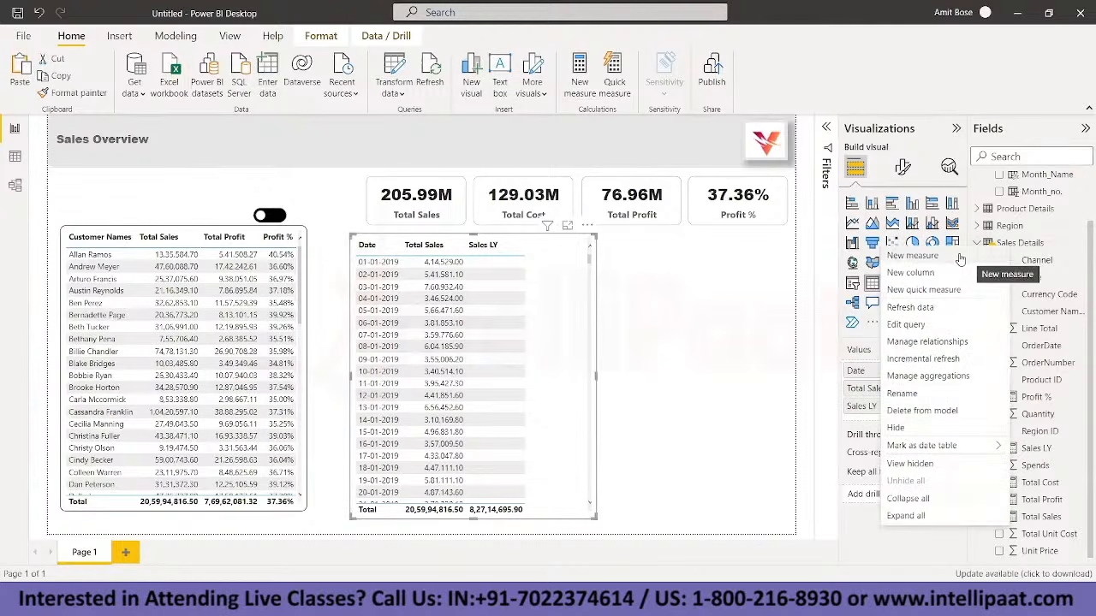
pyautogui.click(915, 255)
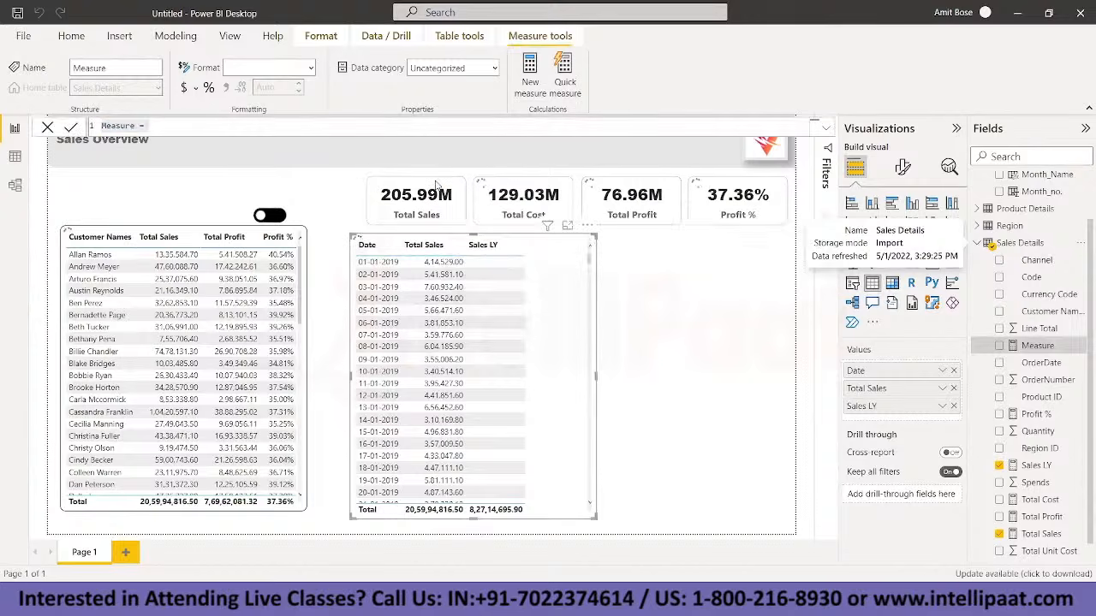
pyautogui.write('Summer Sales ')
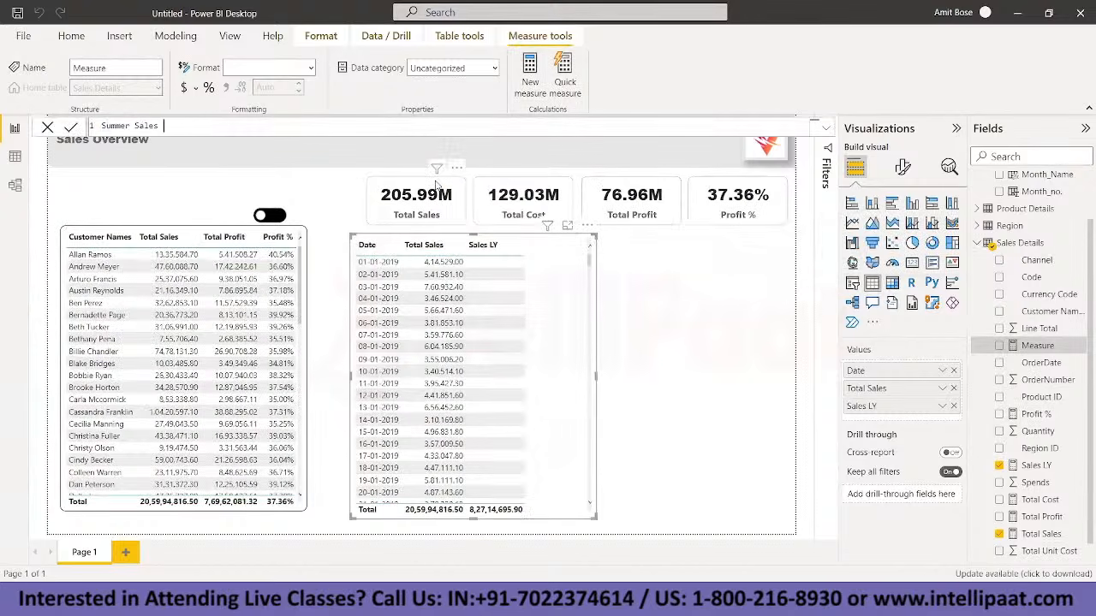
pyautogui.write('2019 = CALCULATE(tota')
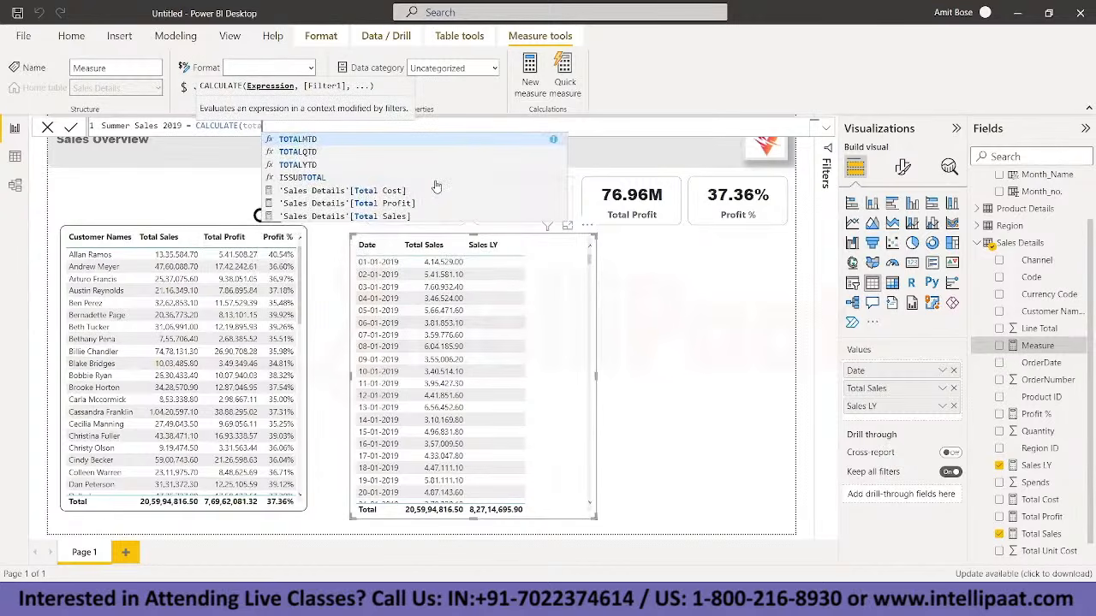
pyautogui.click(411, 217)
pyautogui.write(',')
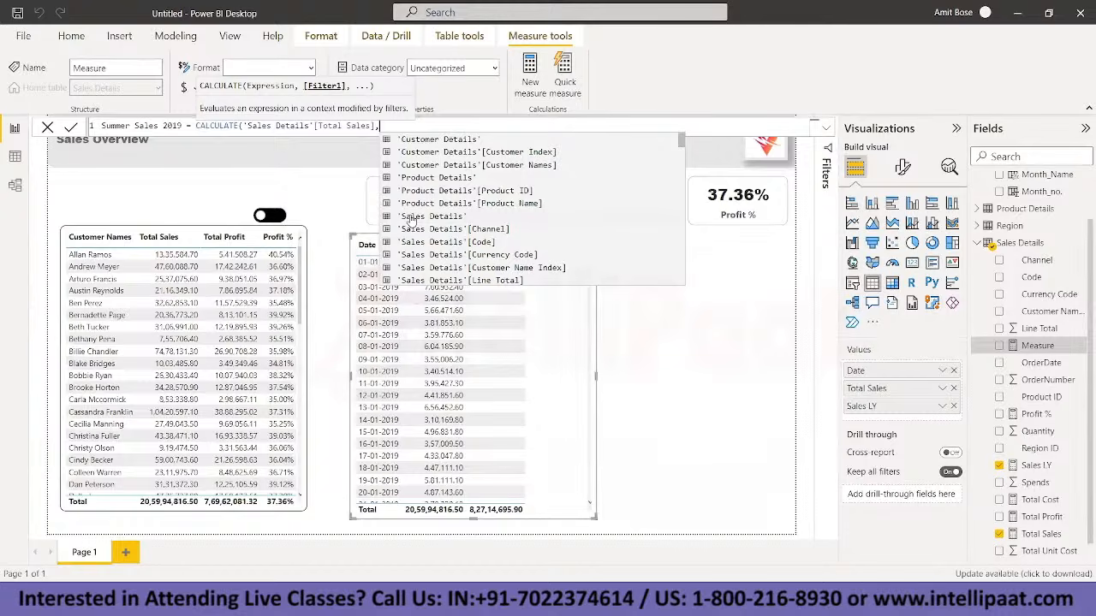
# Step: Complete the Summer Sales 2019 formula with DATESBETWEEN('Sales Details'[OrderDate],DATE(2019,06,1),DATE(2019,08,31))) and commit the measure
pyautogui.write('DATESBETWEEN(')
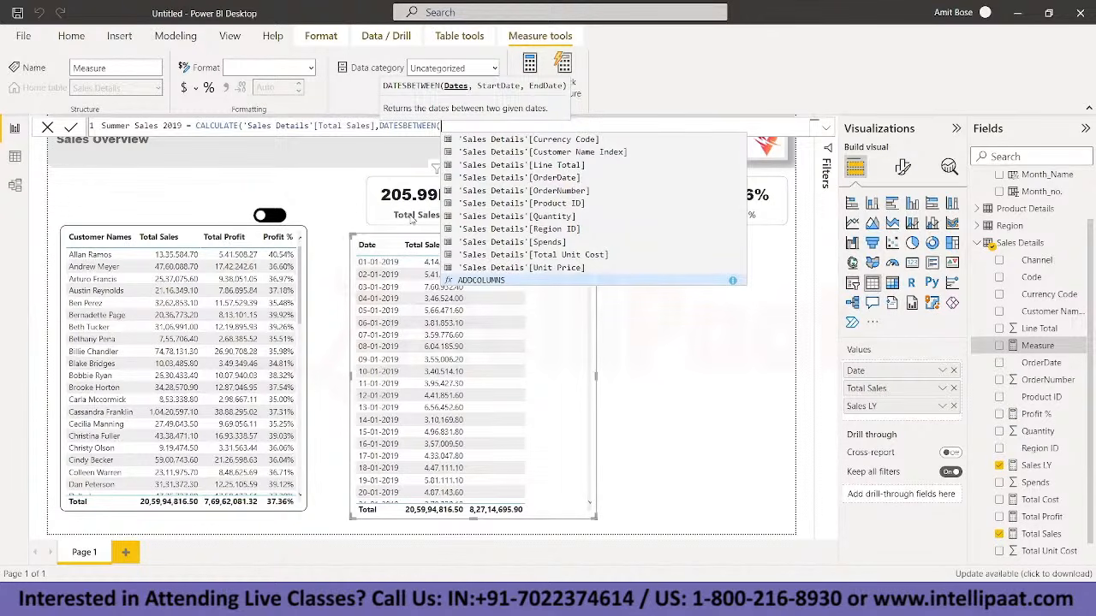
pyautogui.write("'Sales Details'[OrderDate],")
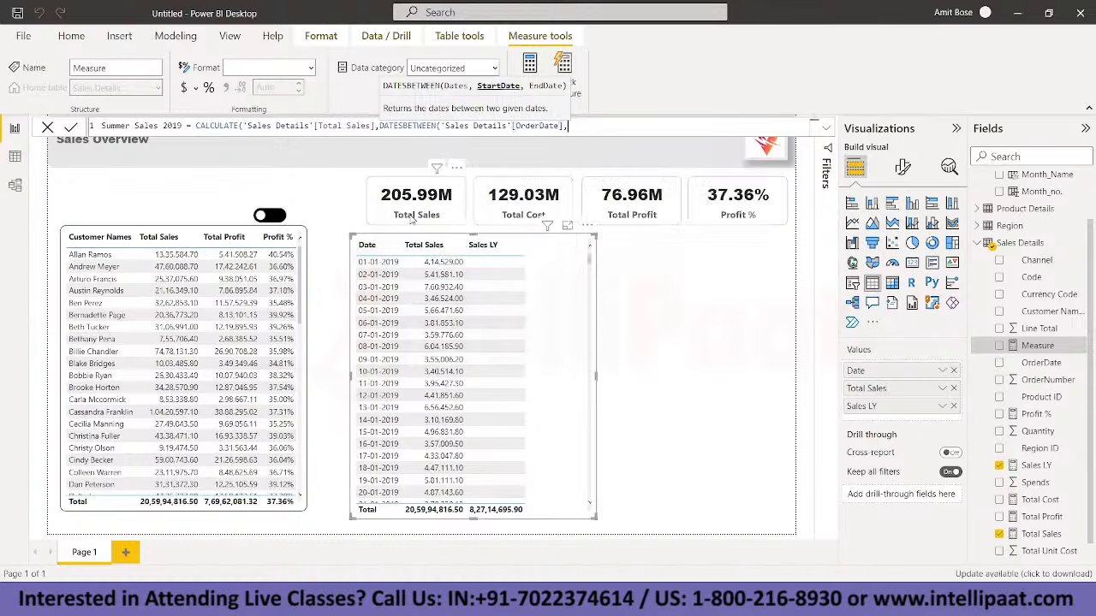
pyautogui.write('date')
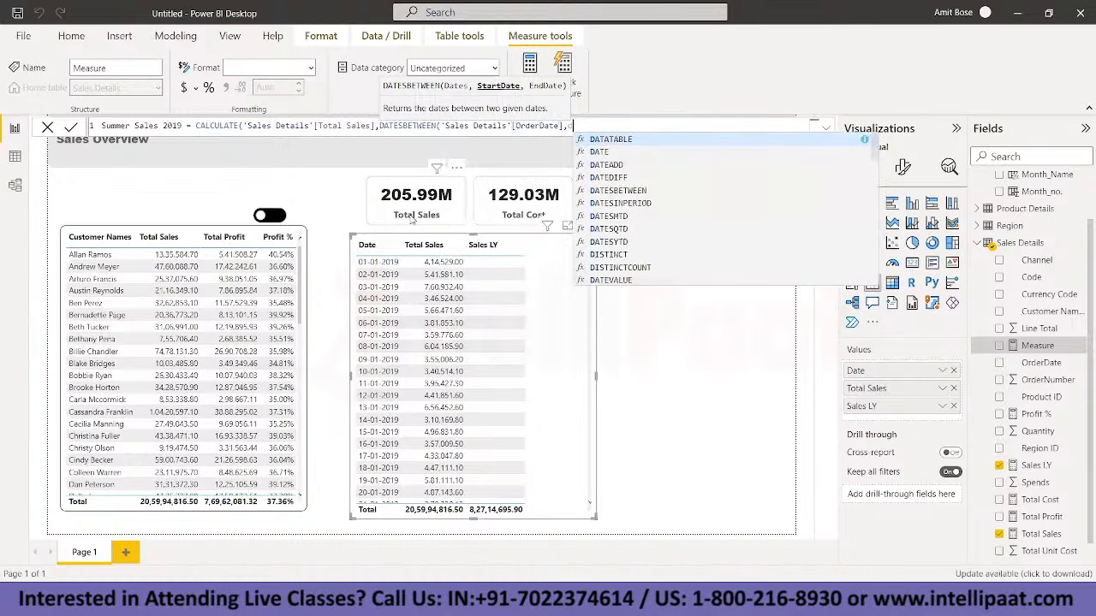
pyautogui.press('Tab')
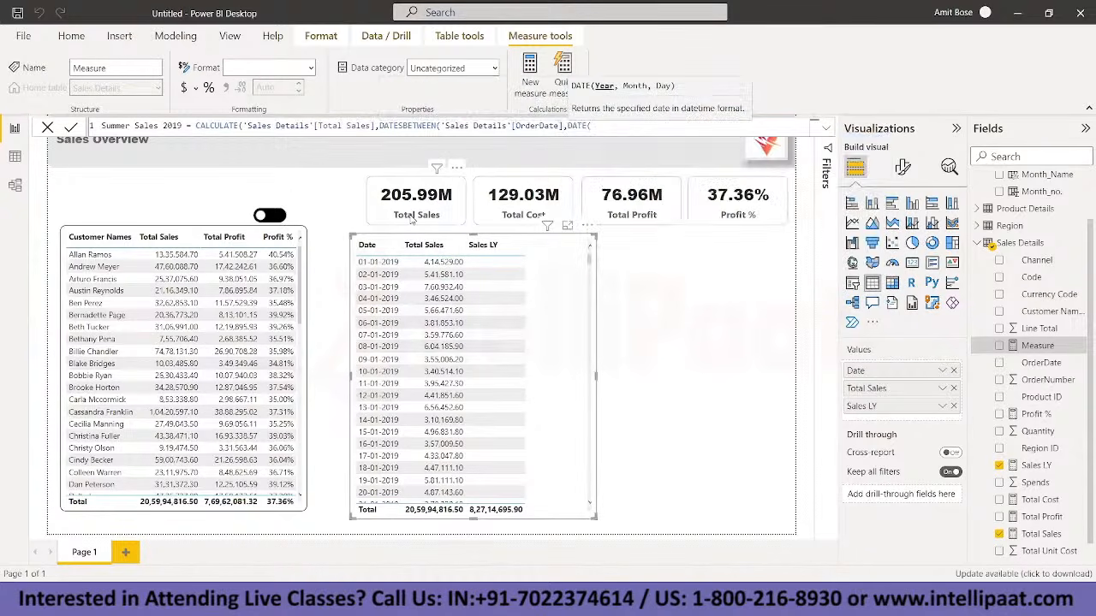
pyautogui.write('2019,06,1),')
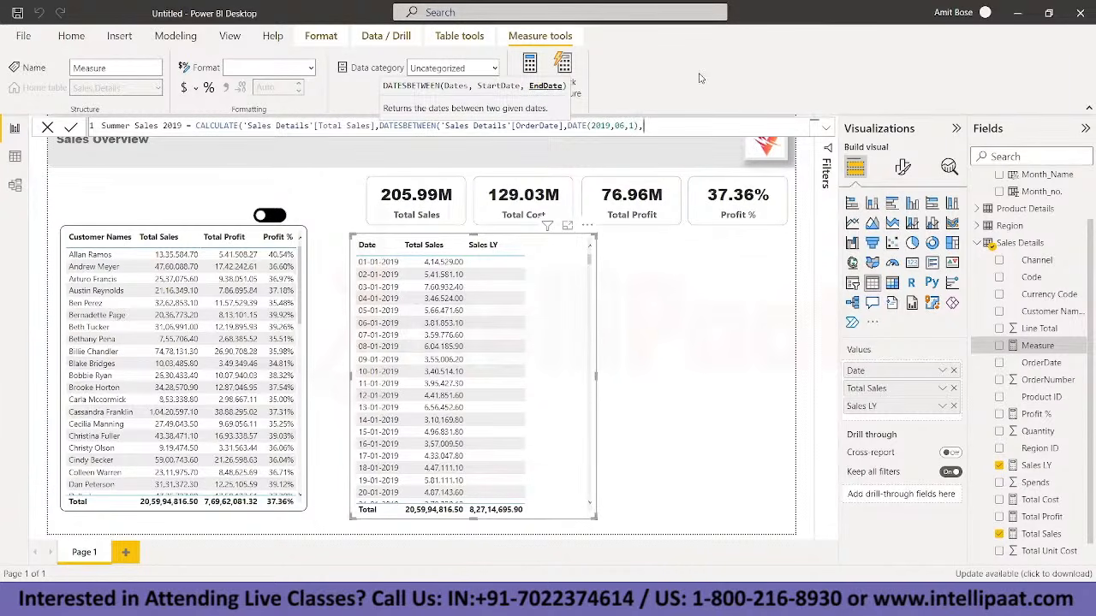
pyautogui.write('DATE(')
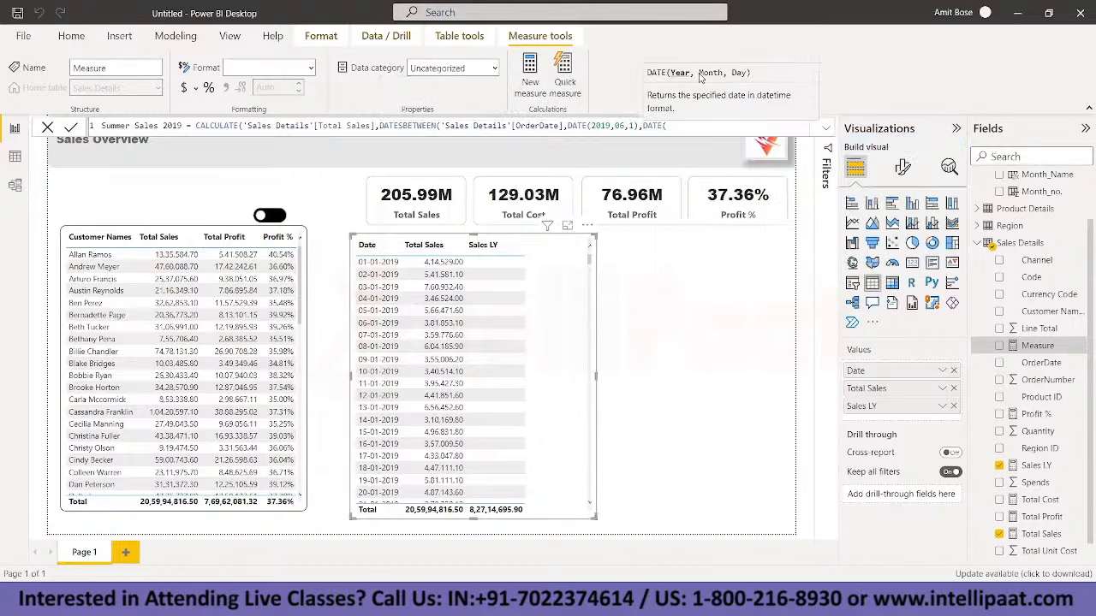
pyautogui.write('2018')
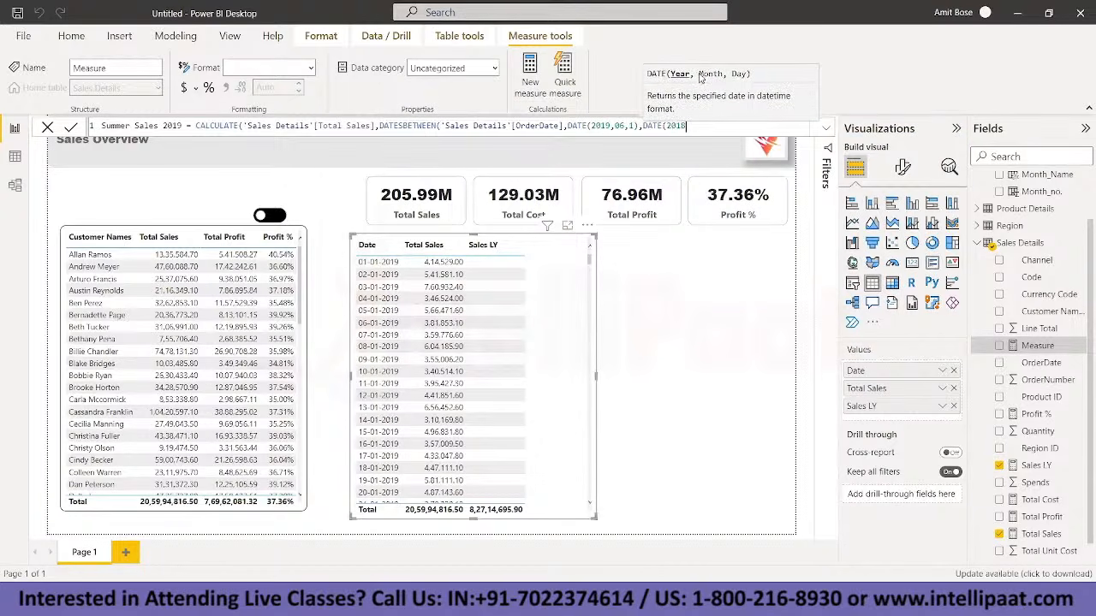
pyautogui.press('BackSpace')
pyautogui.write('9,08,31))')
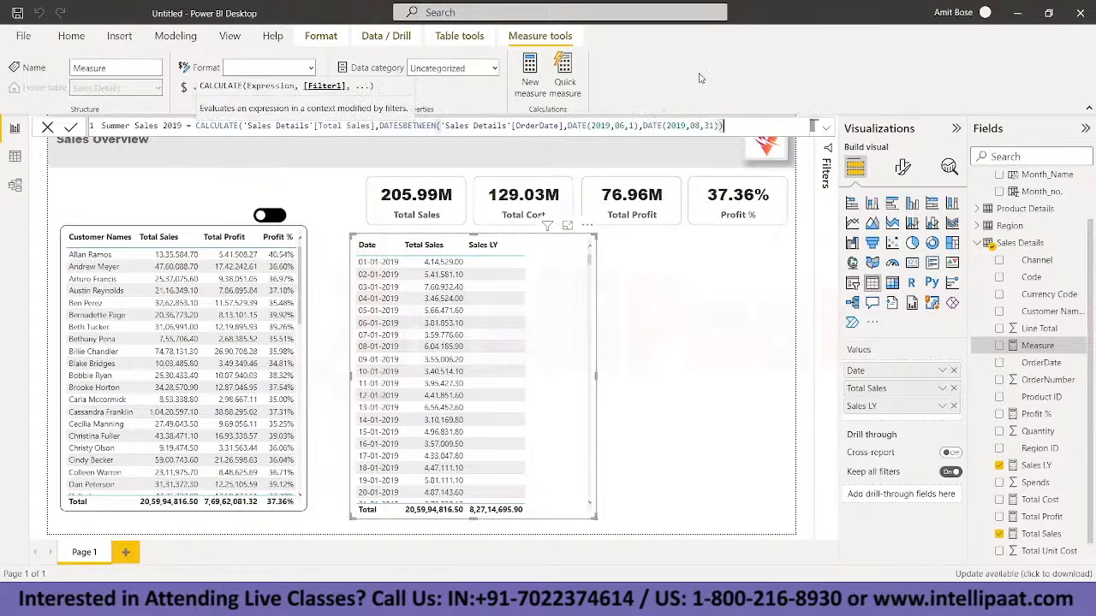
pyautogui.write(')')
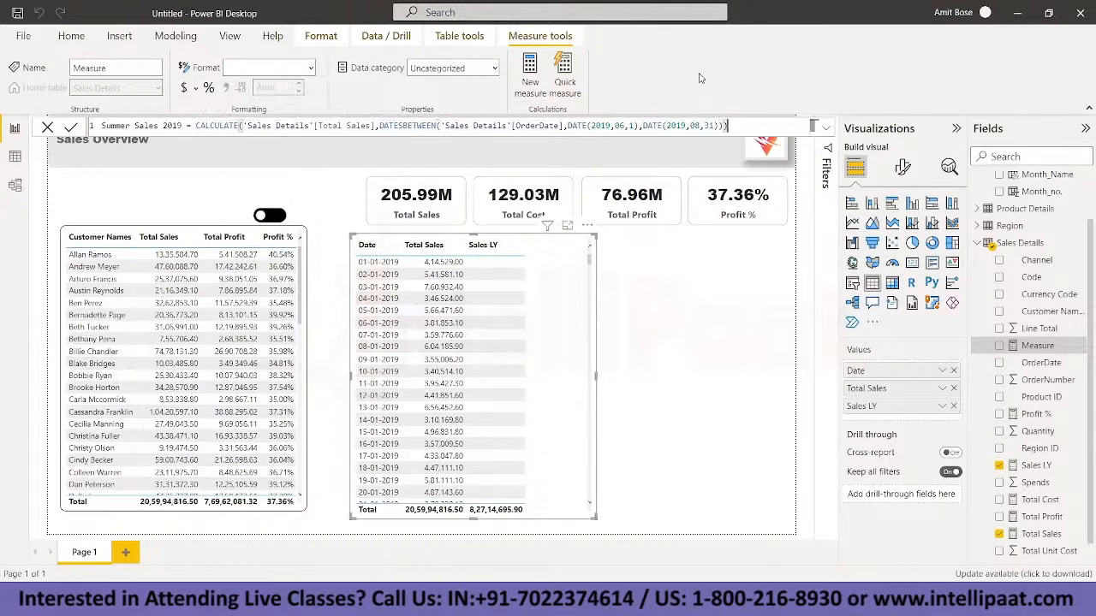
pyautogui.press('Return')
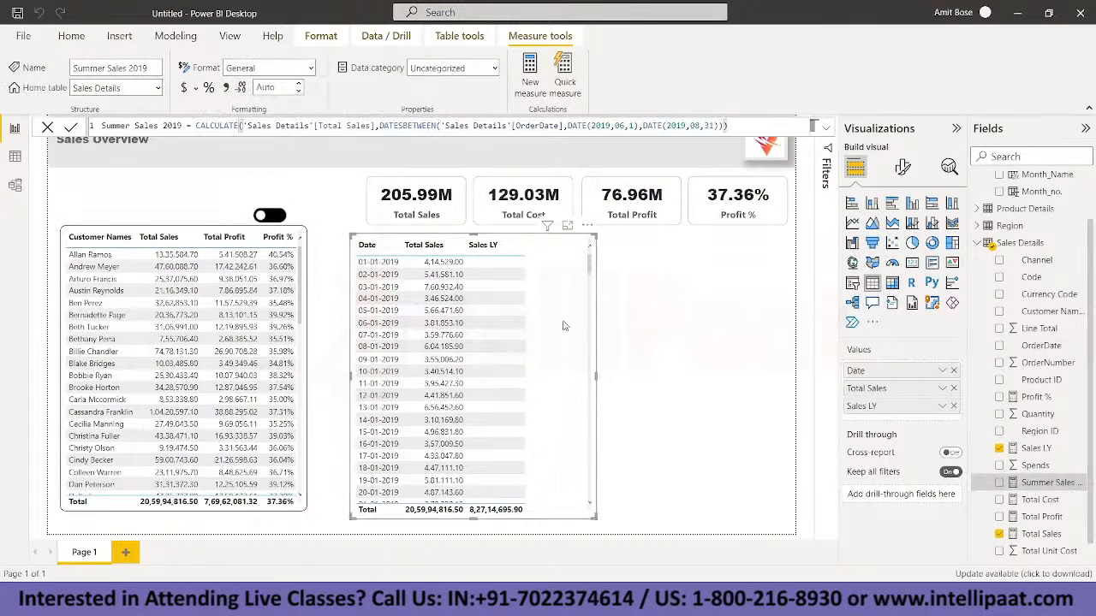
# Step: Replace the Date, Total Sales and Sales LY fields in the date table with Customer Names and Summer Sales 2019
pyautogui.click(953, 370)
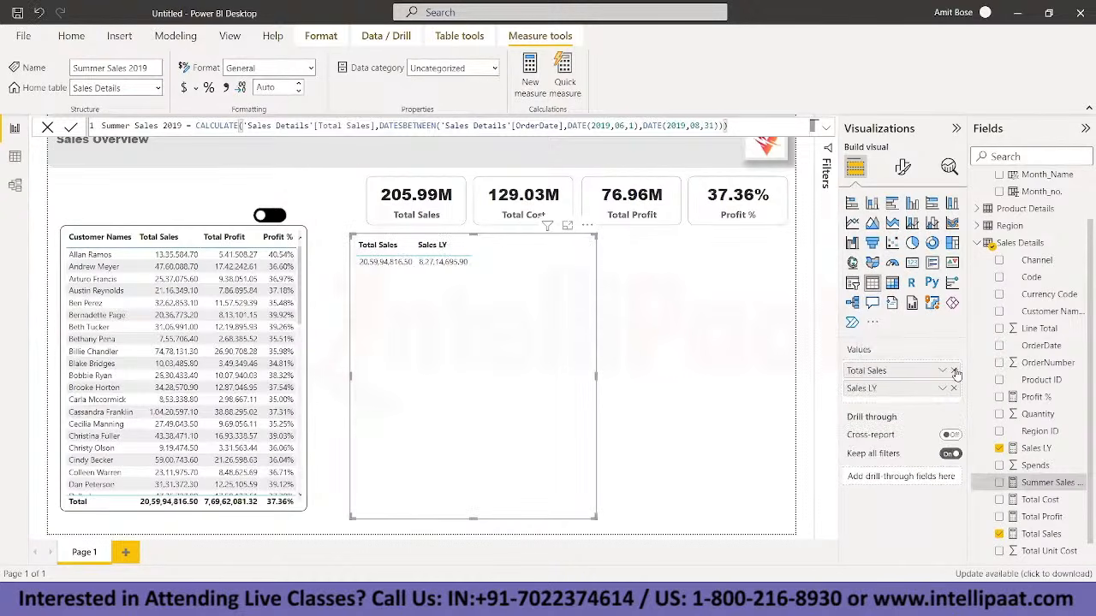
pyautogui.scroll(1, 1019, 231)
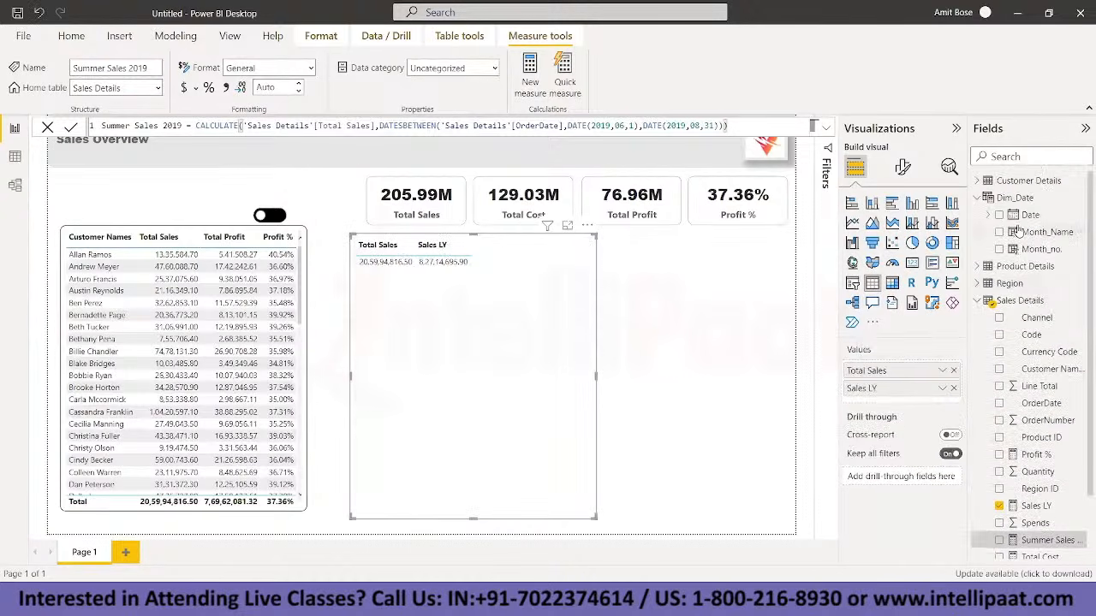
pyautogui.click(978, 198)
pyautogui.click(977, 250)
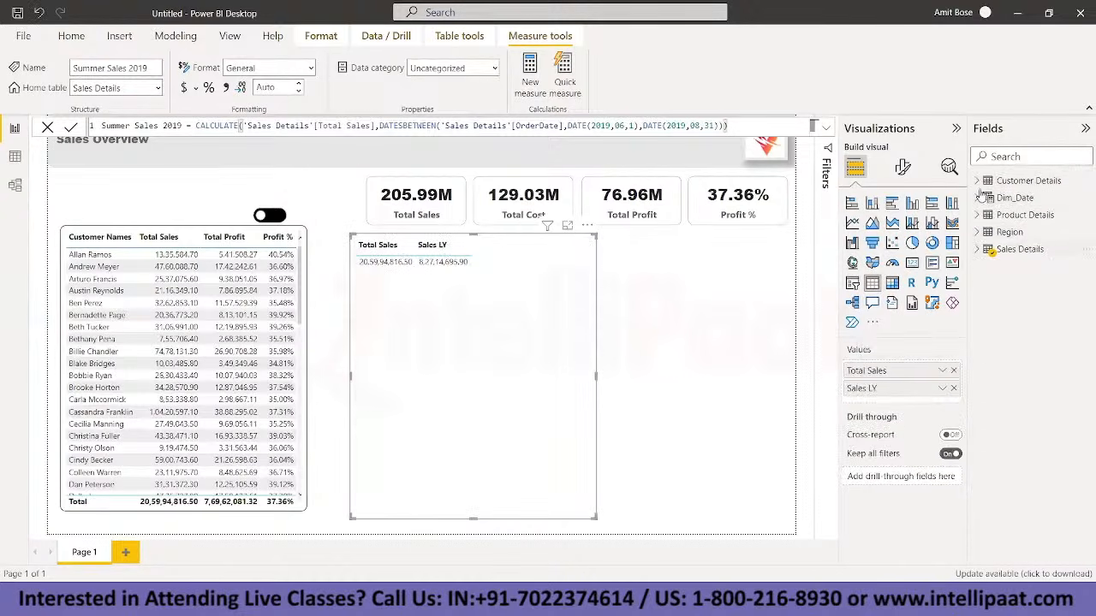
pyautogui.click(977, 181)
pyautogui.moveTo(1053, 215); pyautogui.dragTo(886, 371)
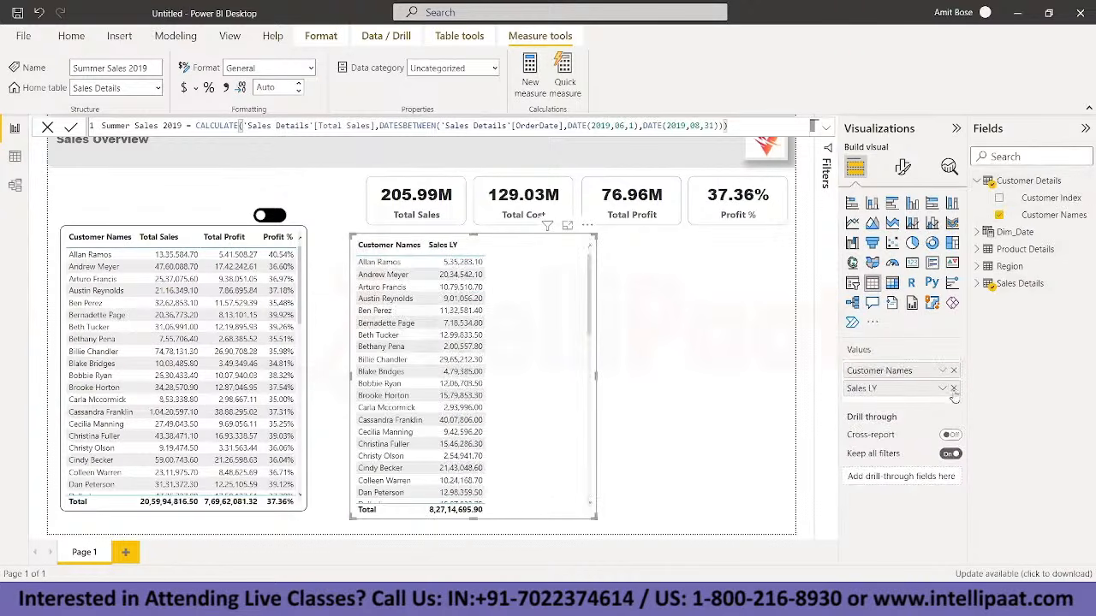
pyautogui.click(953, 389)
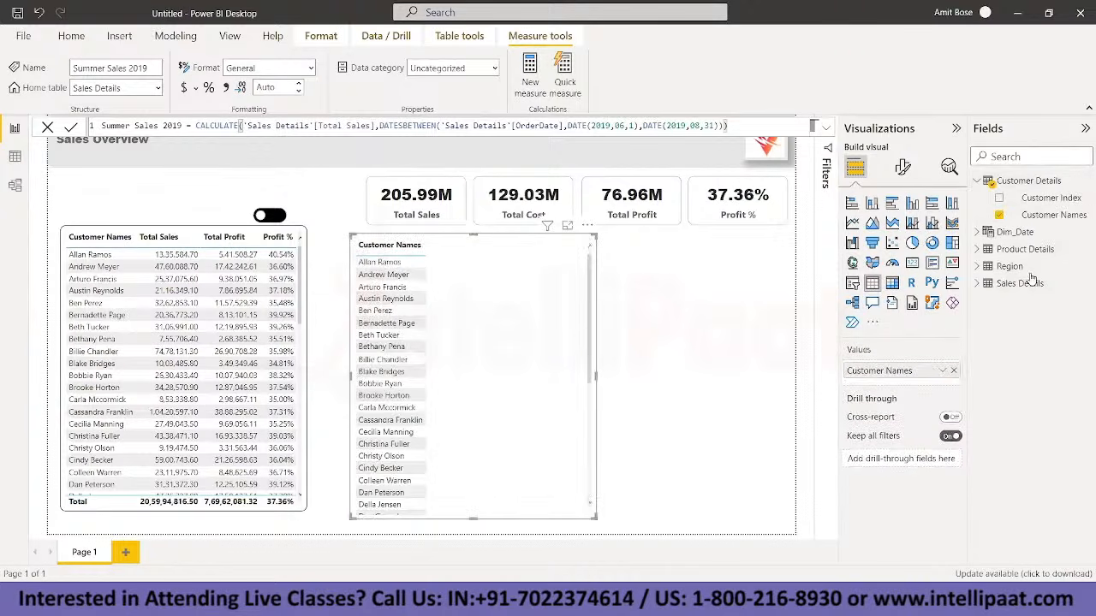
pyautogui.click(973, 289)
pyautogui.click(977, 283)
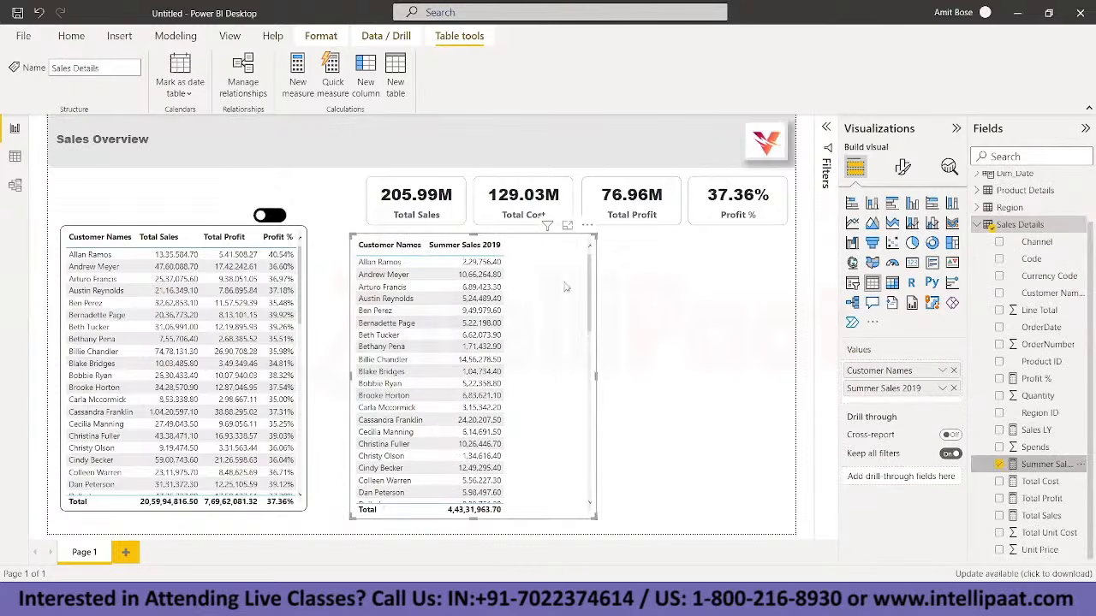
# Step: Move the Summer Sales table next to the customer table and resize it to fill the space below the KPI cards
pyautogui.moveTo(556, 274); pyautogui.dragTo(520, 267)
pyautogui.moveTo(561, 369); pyautogui.dragTo(814, 360)
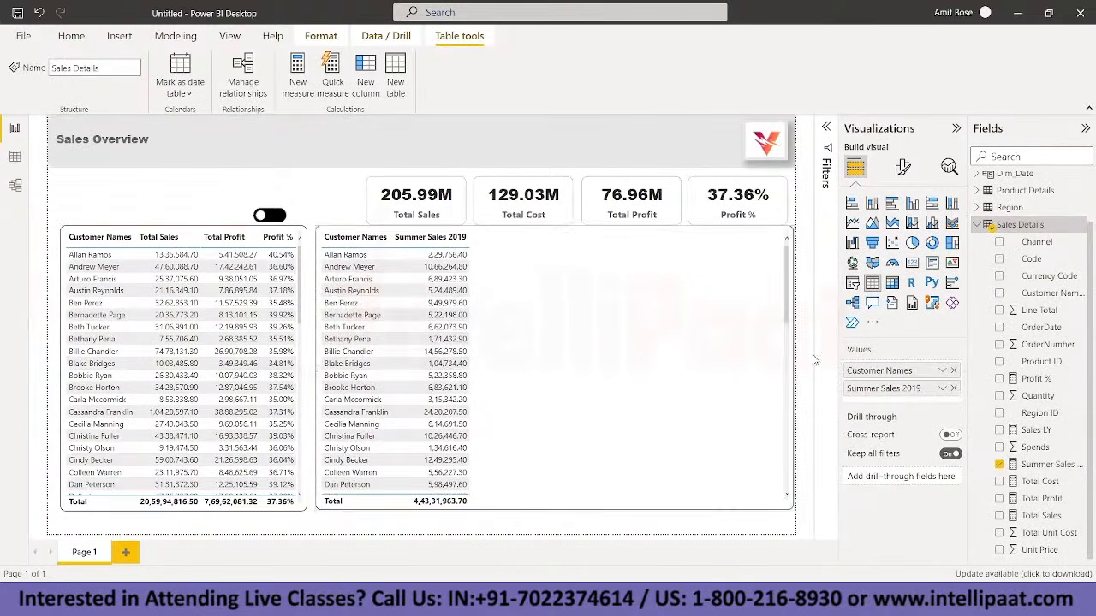
pyautogui.moveTo(557, 225); pyautogui.dragTo(557, 234)
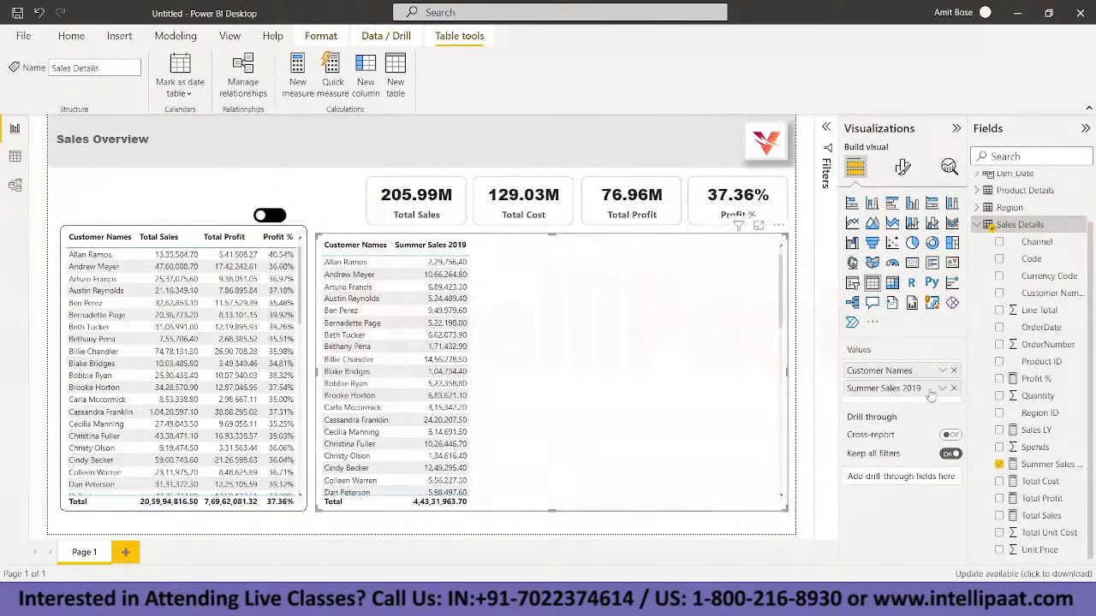
# Step: Copy the Summer Sales 2019 formula into a new measure in the Sales Details table
pyautogui.click(1043, 466)
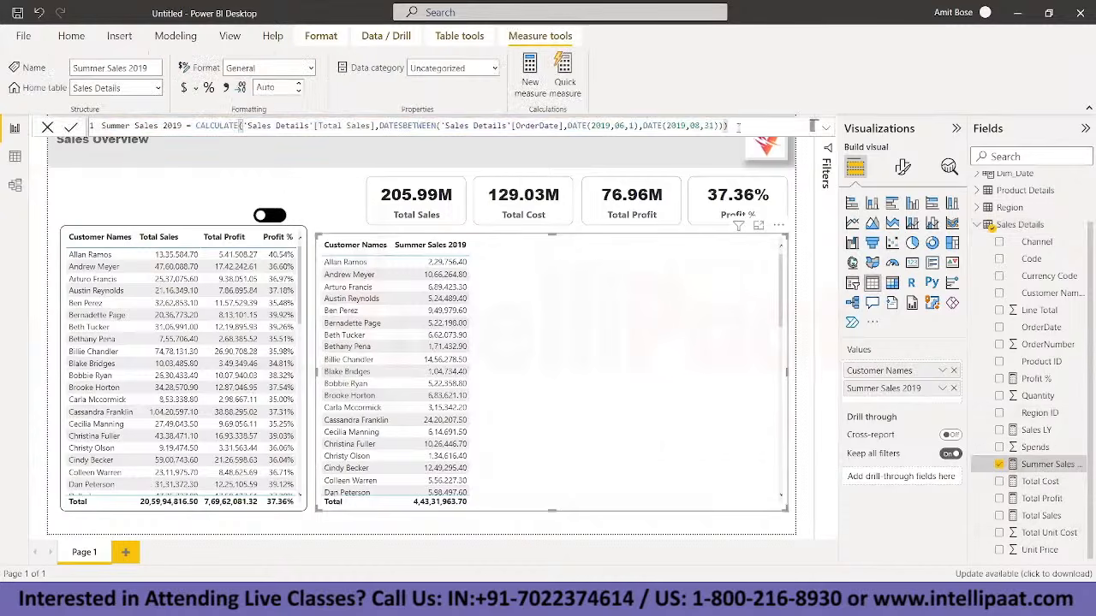
pyautogui.moveTo(738, 126); pyautogui.dragTo(89, 128)
pyautogui.hotkey('ctrl', 'c')
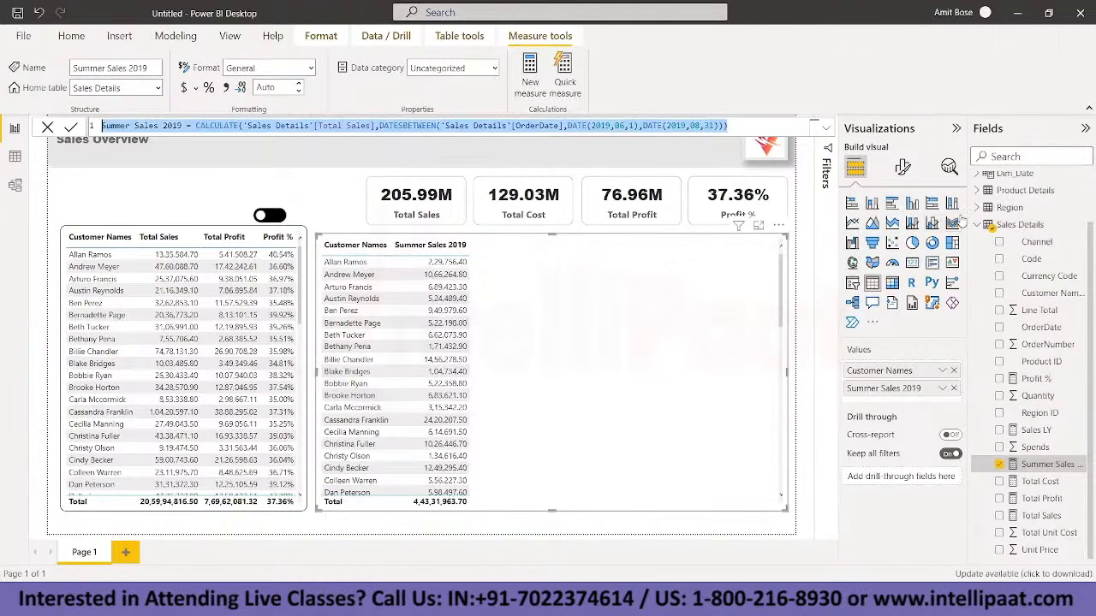
pyautogui.rightClick(1017, 224)
pyautogui.click(931, 229)
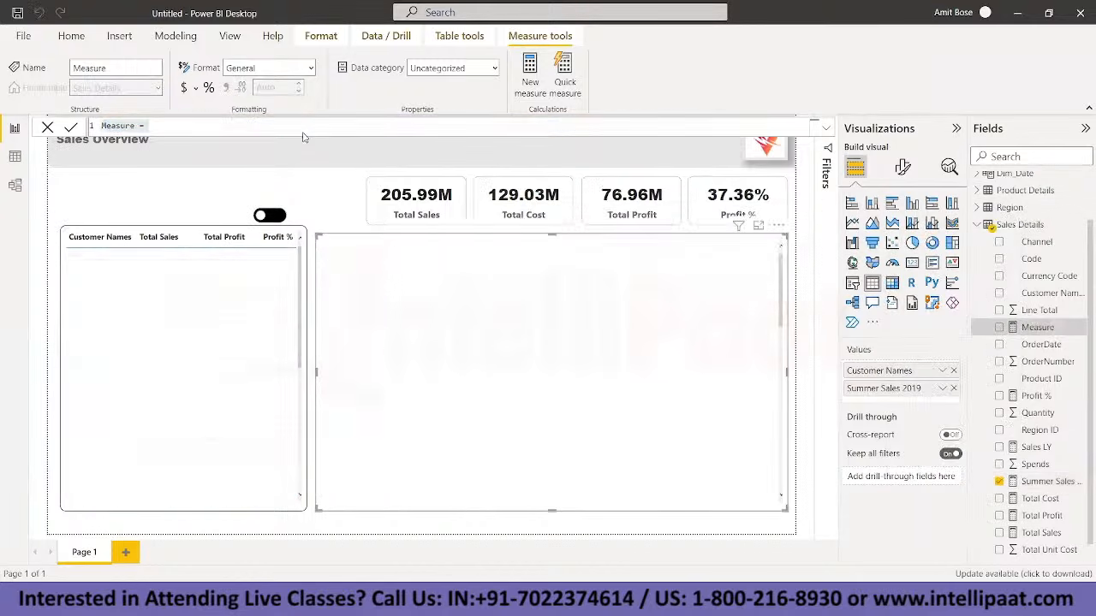
pyautogui.hotkey('ctrl', 'v')
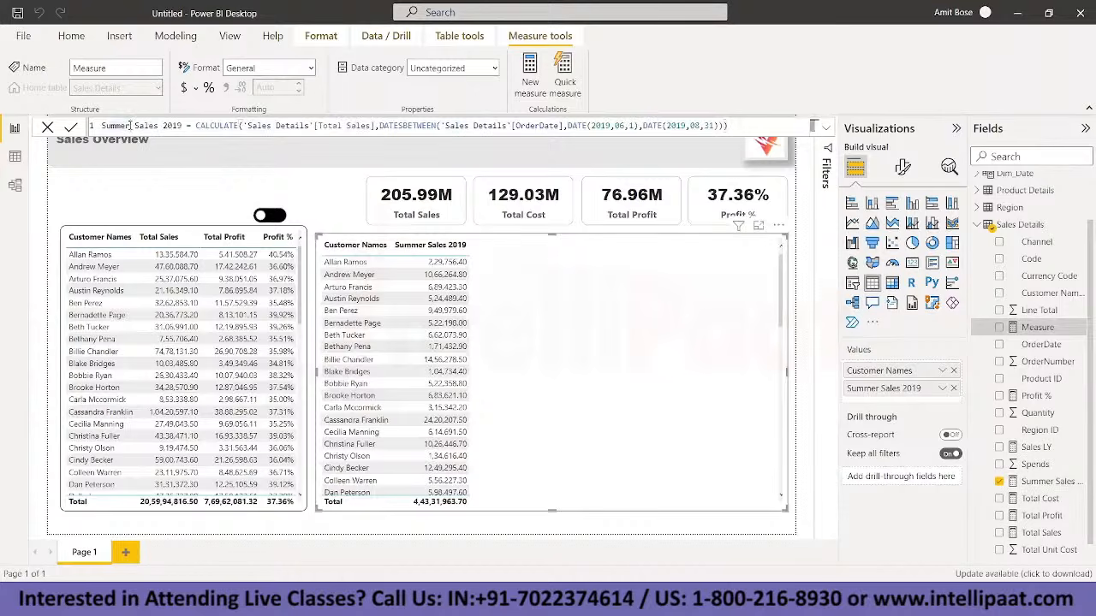
# Step: Rename the copied measure in its formula to Winter Sales 2019
pyautogui.click(130, 125)
pyautogui.press('BackSpace')
pyautogui.press('BackSpace')
pyautogui.press('BackSpace')
pyautogui.press('BackSpace')
pyautogui.press('BackSpace')
pyautogui.press('BackSpace')
pyautogui.write('Winter')
# Step: Set the Winter Sales 2019 date range to DATE(2019,12,1) through DATE(2020,2,28) and commit the measure
pyautogui.press('BackSpace')
pyautogui.press('BackSpace')
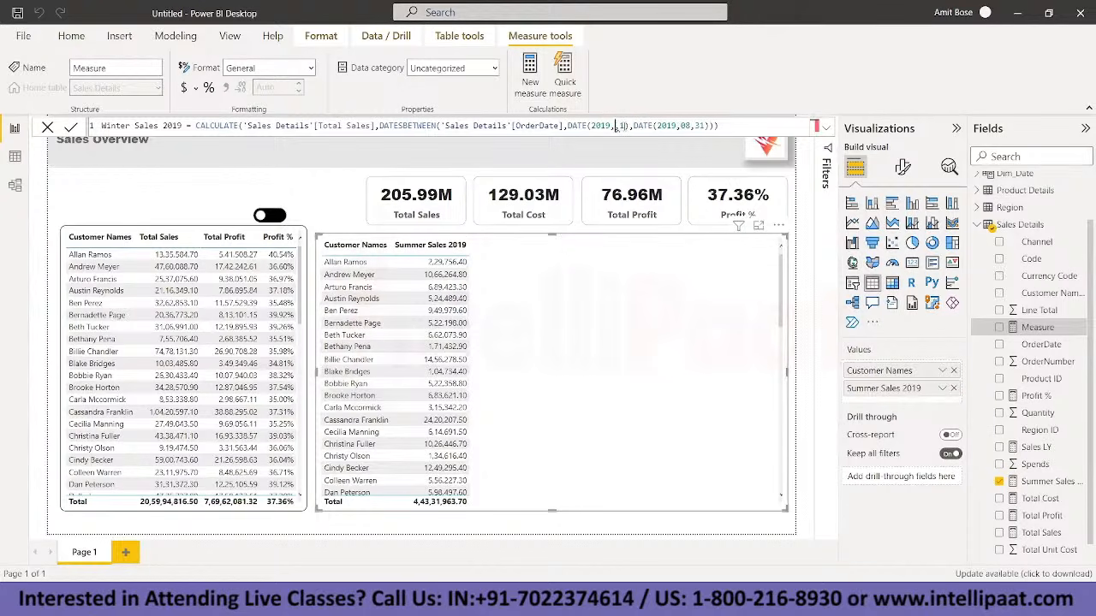
pyautogui.write('12,1')
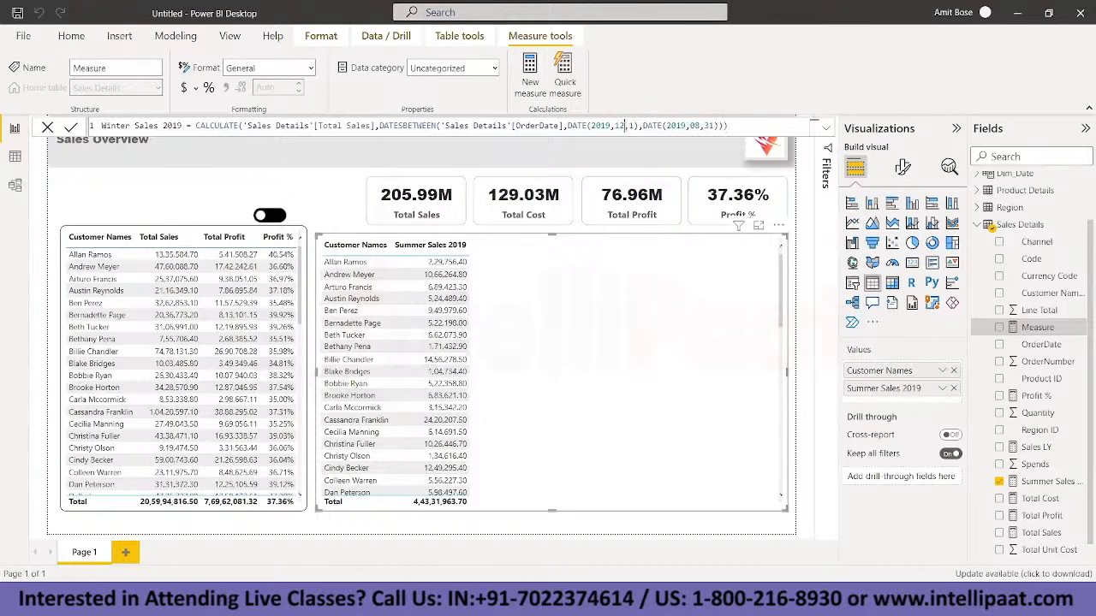
pyautogui.click(687, 126)
pyautogui.press('BackSpace')
pyautogui.press('BackSpace')
pyautogui.write('20')
pyautogui.press('BackSpace')
pyautogui.press('BackSpace')
pyautogui.write('2')
pyautogui.click(711, 126)
pyautogui.press('BackSpace')
pyautogui.press('BackSpace')
pyautogui.write('28')
pyautogui.click(729, 126)
pyautogui.press('Return')
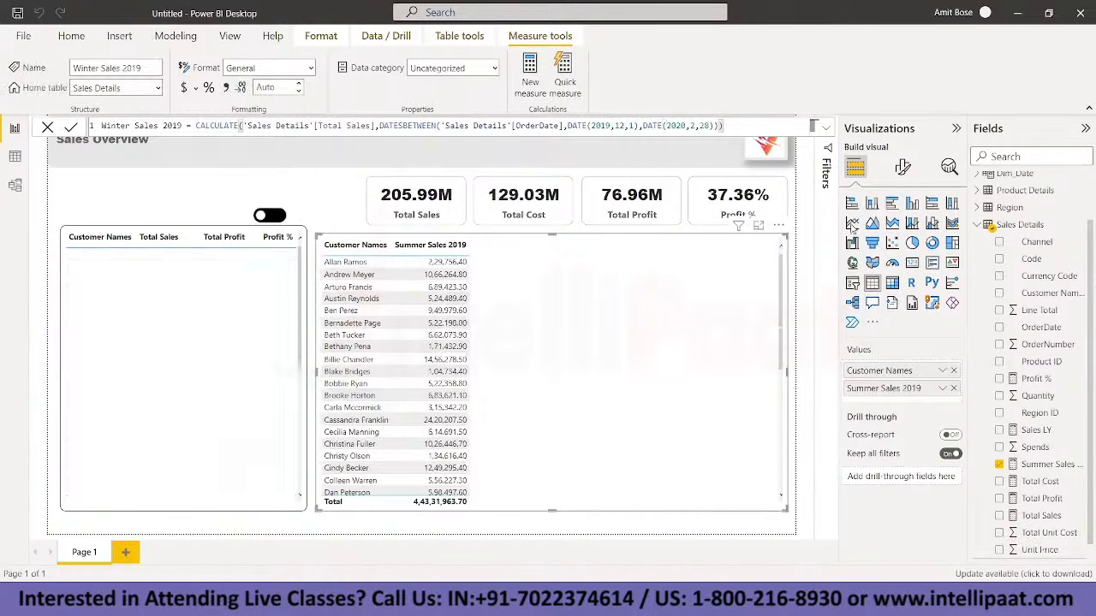
# Step: Add the Winter Sales 2019 measure to the Summer Sales table
pyautogui.scroll(-1, 1059, 458)
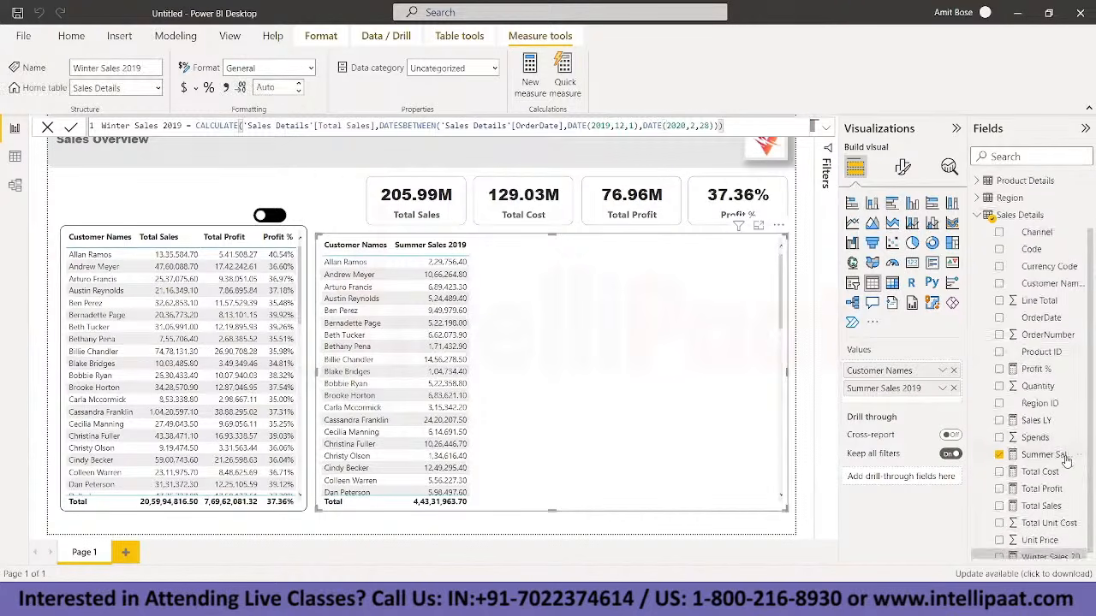
pyautogui.click(1052, 550)
# Step: Copy the Summer Sales 2019 formula into another new Sales Details measure and rename it Autum Sales 2019
pyautogui.click(1047, 447)
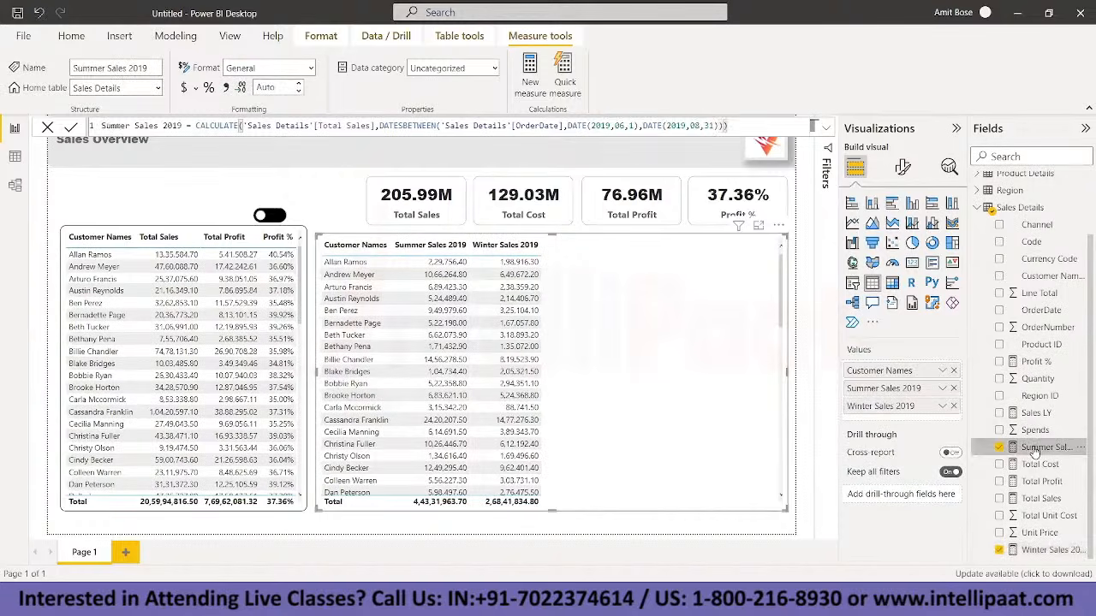
pyautogui.click(738, 125)
pyautogui.hotkey('ctrl', 'a')
pyautogui.hotkey('ctrl', 'c')
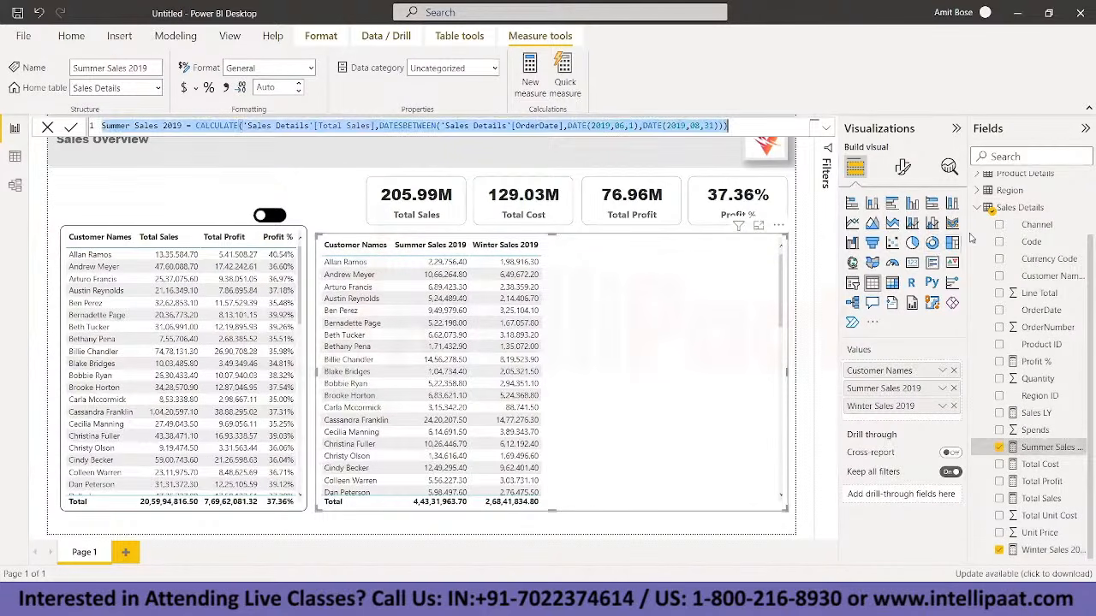
pyautogui.rightClick(1019, 208)
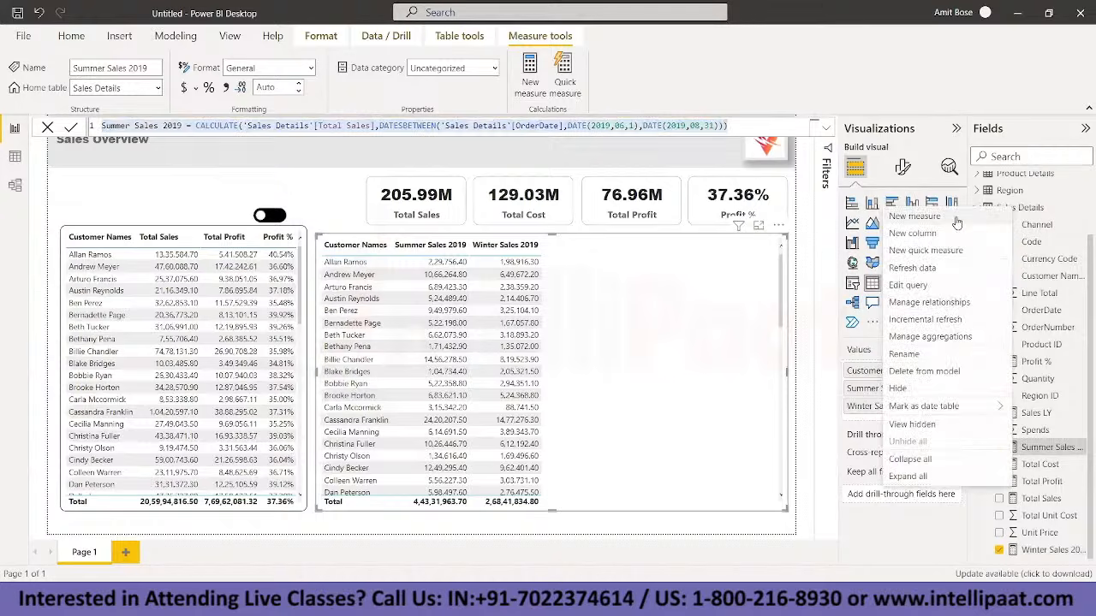
pyautogui.click(959, 219)
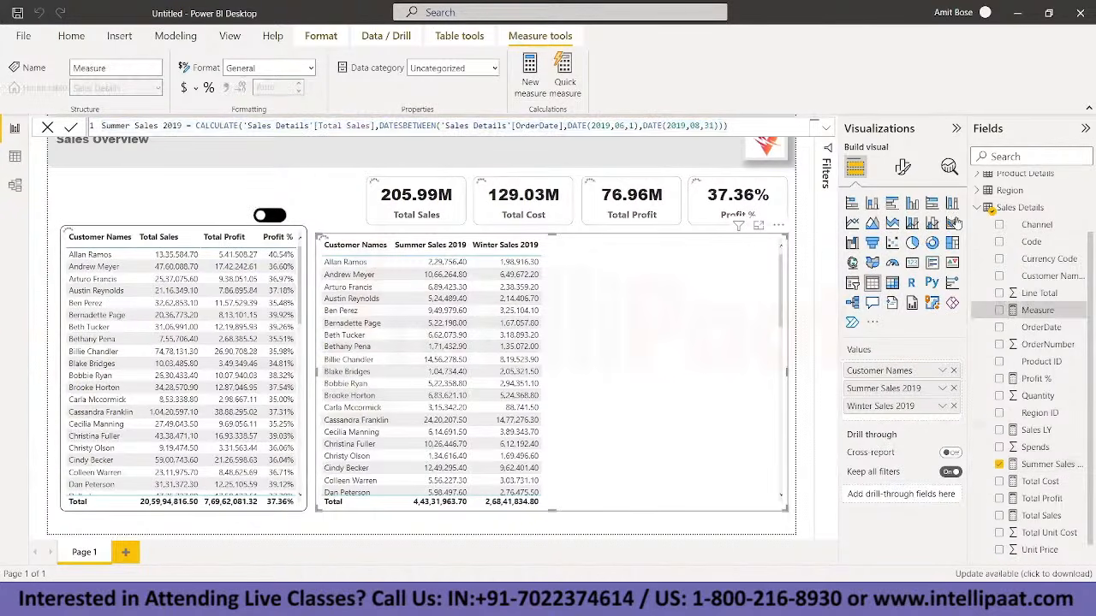
pyautogui.hotkey('ctrl', 'v')
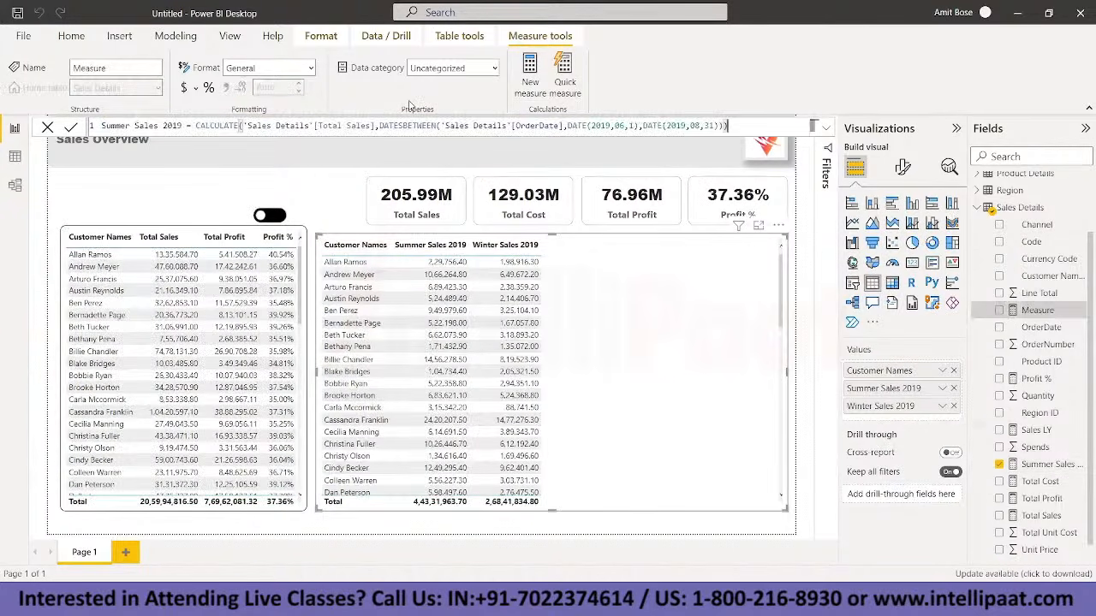
pyautogui.doubleClick(120, 126)
pyautogui.write('Autum')
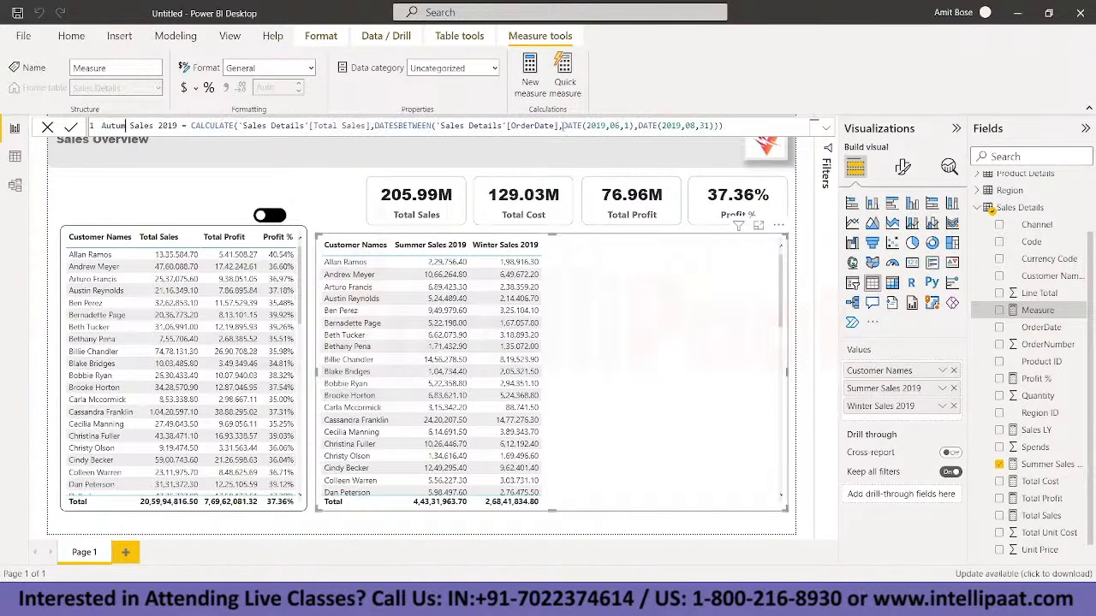
# Step: Set the Autum Sales 2019 date range to DATE(2019,9,1) through DATE(2019,11,30) and commit the measure
pyautogui.click(619, 126)
pyautogui.press('BackSpace')
pyautogui.press('BackSpace')
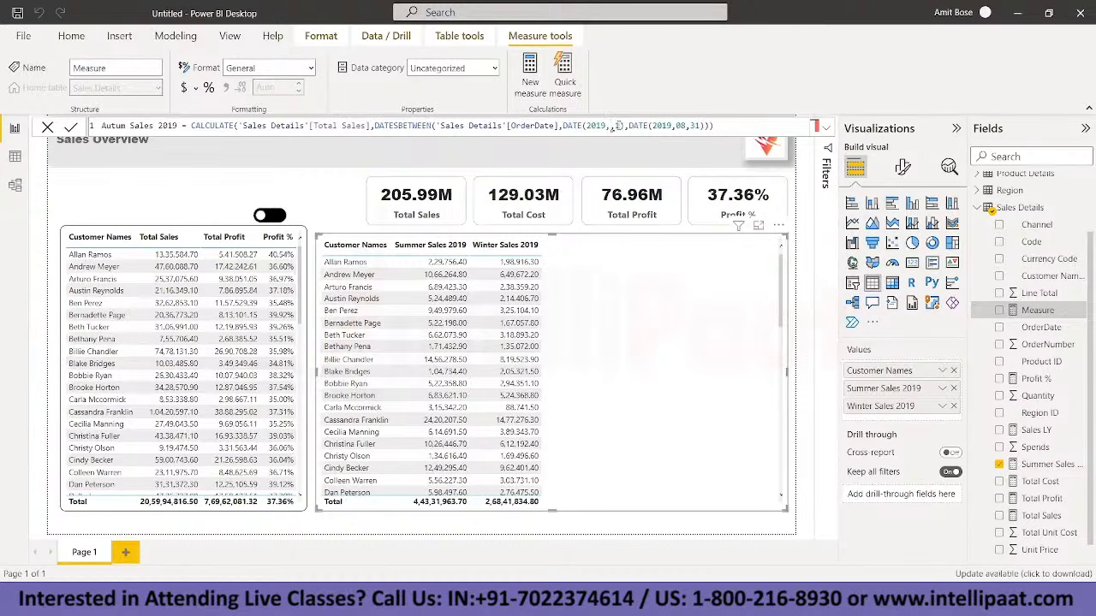
pyautogui.write('9')
pyautogui.click(691, 126)
pyautogui.press('BackSpace')
pyautogui.press('BackSpace')
pyautogui.write('11')
pyautogui.click(705, 127)
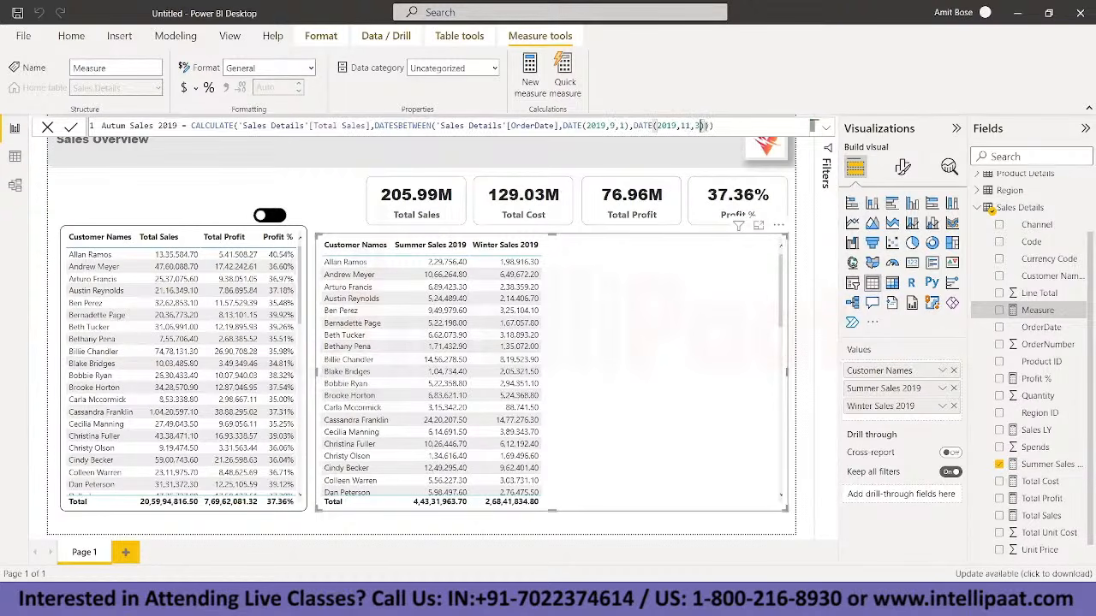
pyautogui.press('BackSpace')
pyautogui.write('0')
pyautogui.press('Return')
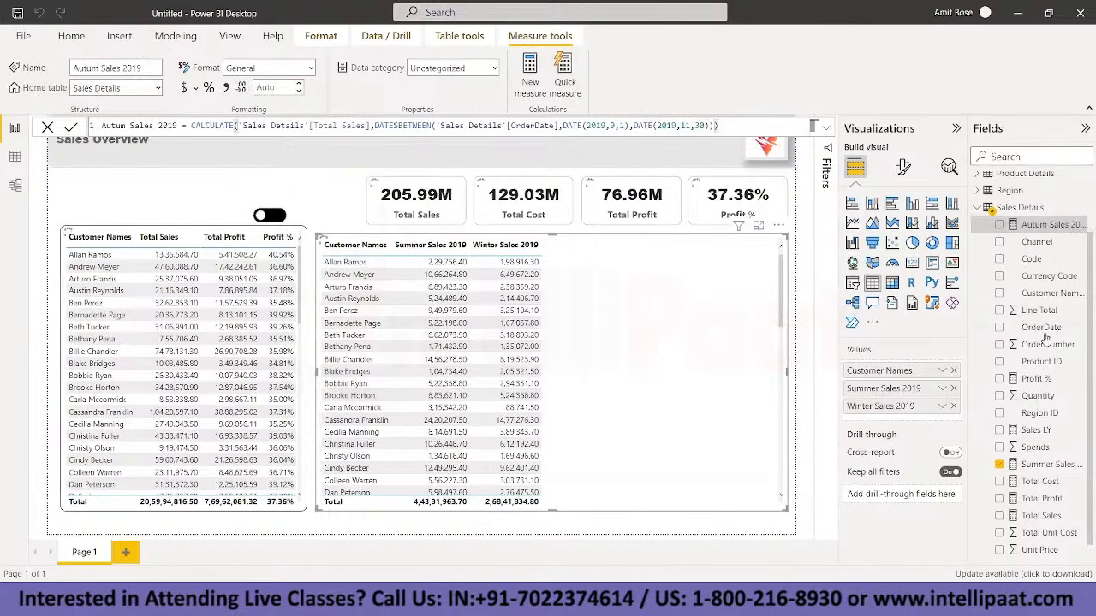
# Step: Add the Autum Sales 2019 measure to the seasonal sales table and copy its formula into a new Sales Details measure
pyautogui.moveTo(1052, 225); pyautogui.dragTo(923, 415)
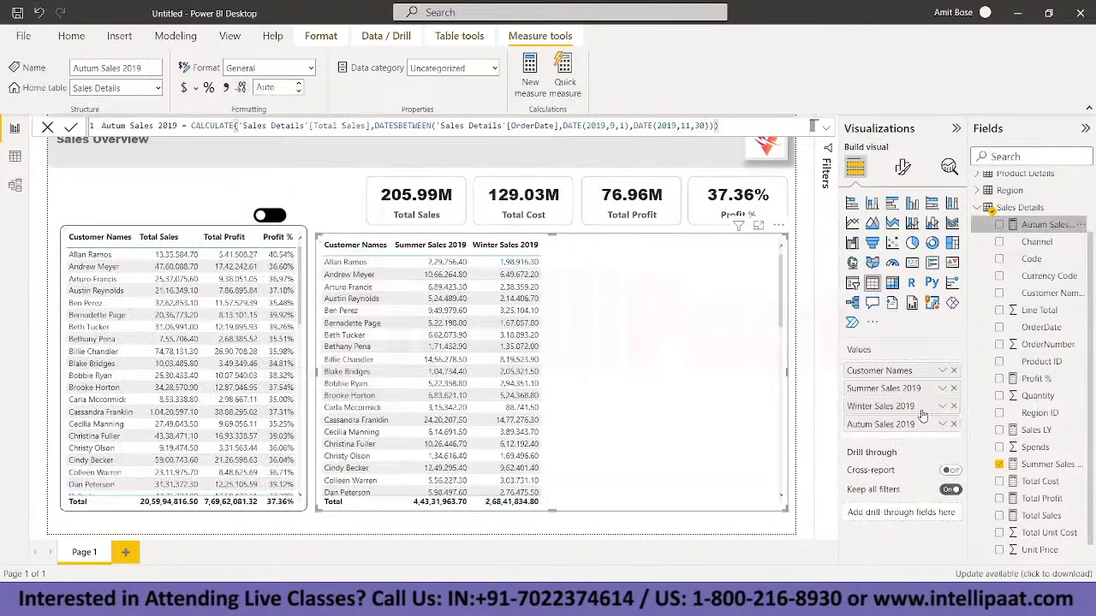
pyautogui.click(728, 125)
pyautogui.hotkey('ctrl', 'a')
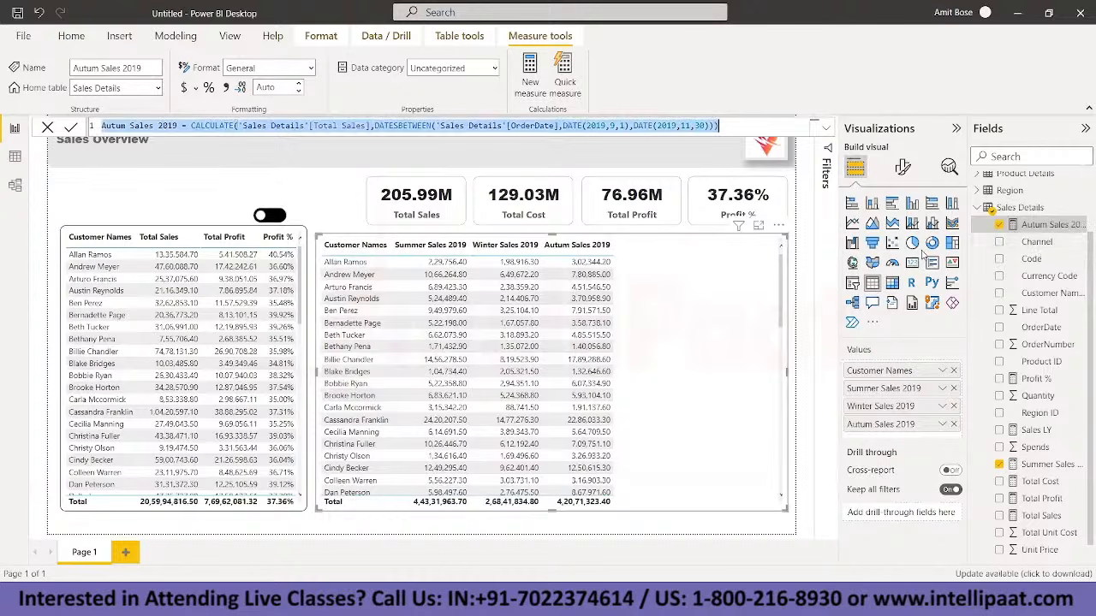
pyautogui.rightClick(1020, 209)
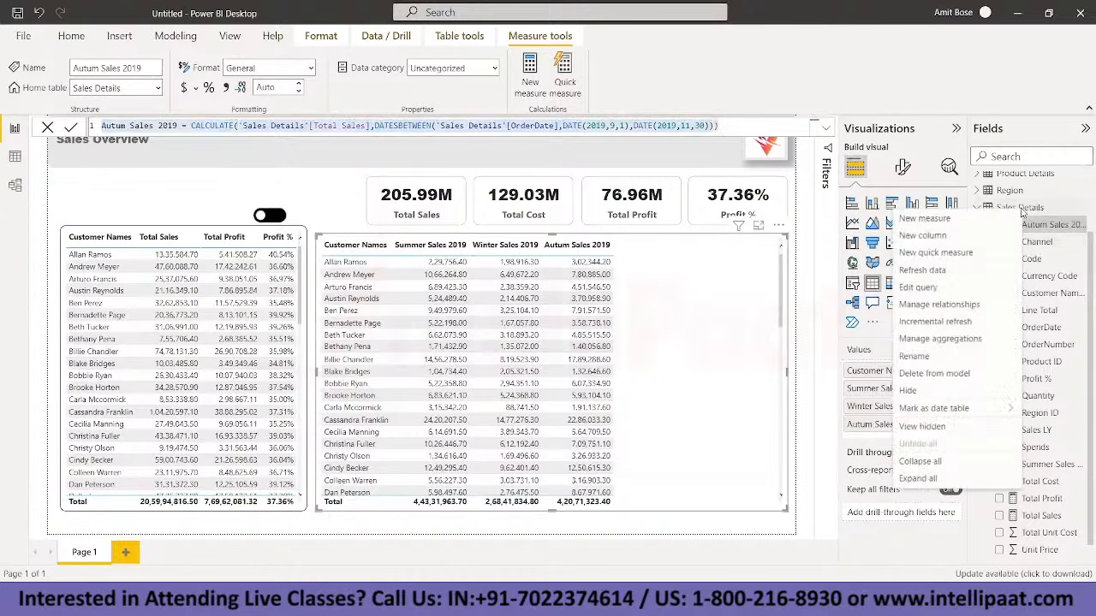
pyautogui.click(969, 219)
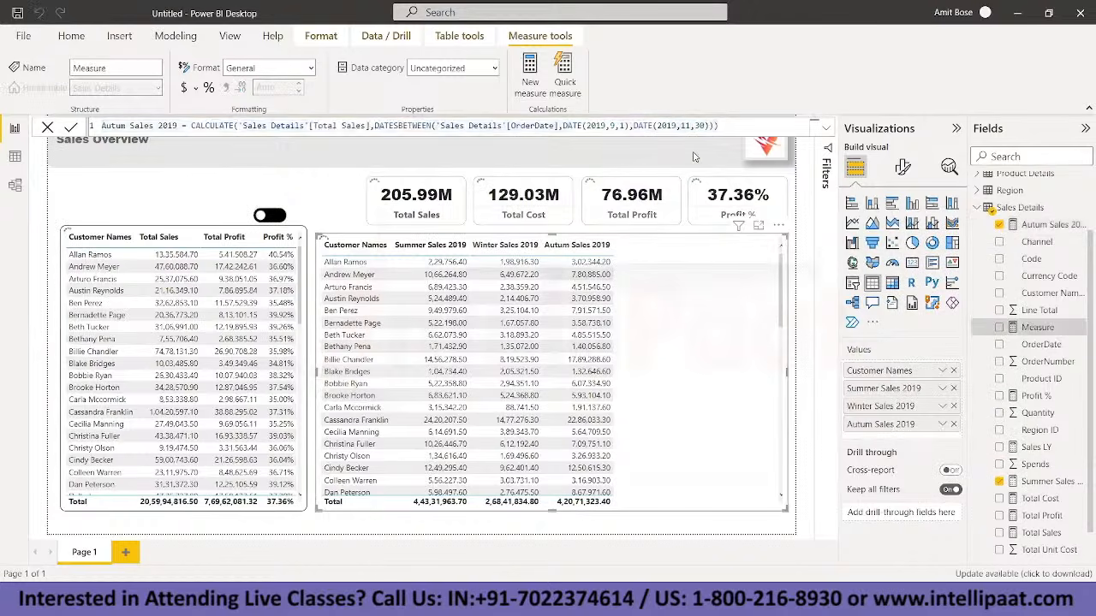
pyautogui.hotkey('ctrl', 'a')
pyautogui.hotkey('ctrl', 'v')
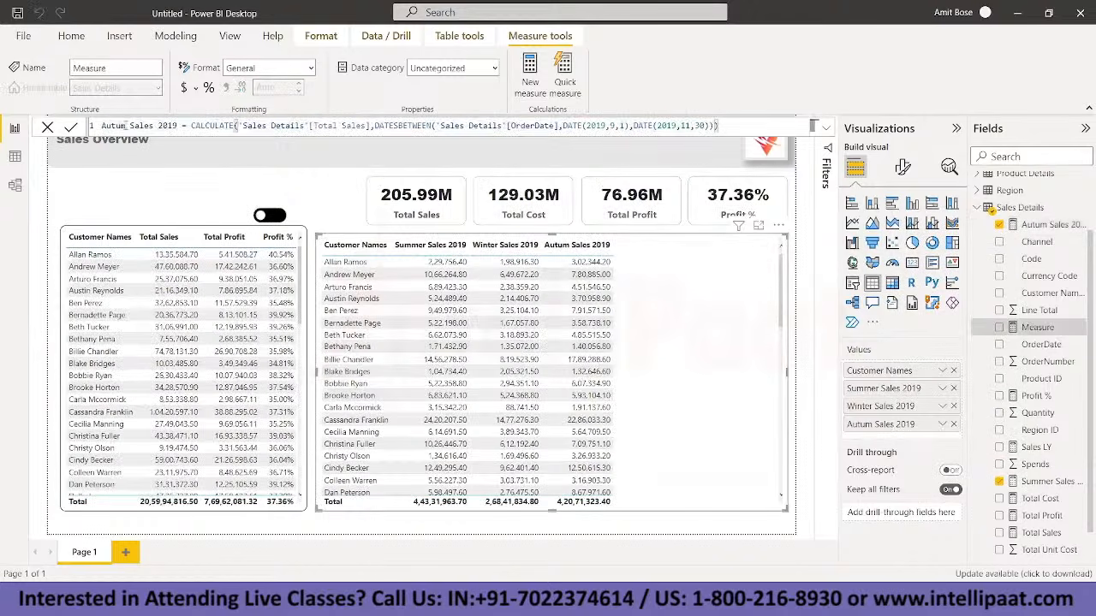
# Step: Rename the copied measure Spring Sales 2020 and set its range start to DATE(2020,3,1)
pyautogui.moveTo(121, 126); pyautogui.dragTo(87, 127)
pyautogui.write('Spring')
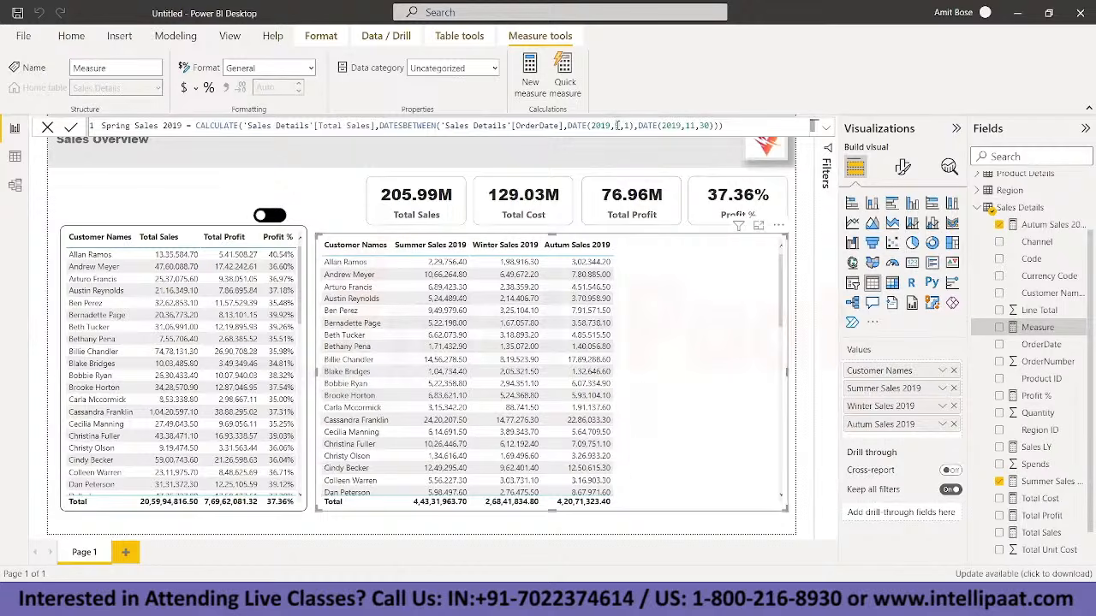
pyautogui.click(621, 126)
pyautogui.press('BackSpace')
pyautogui.write('3,')
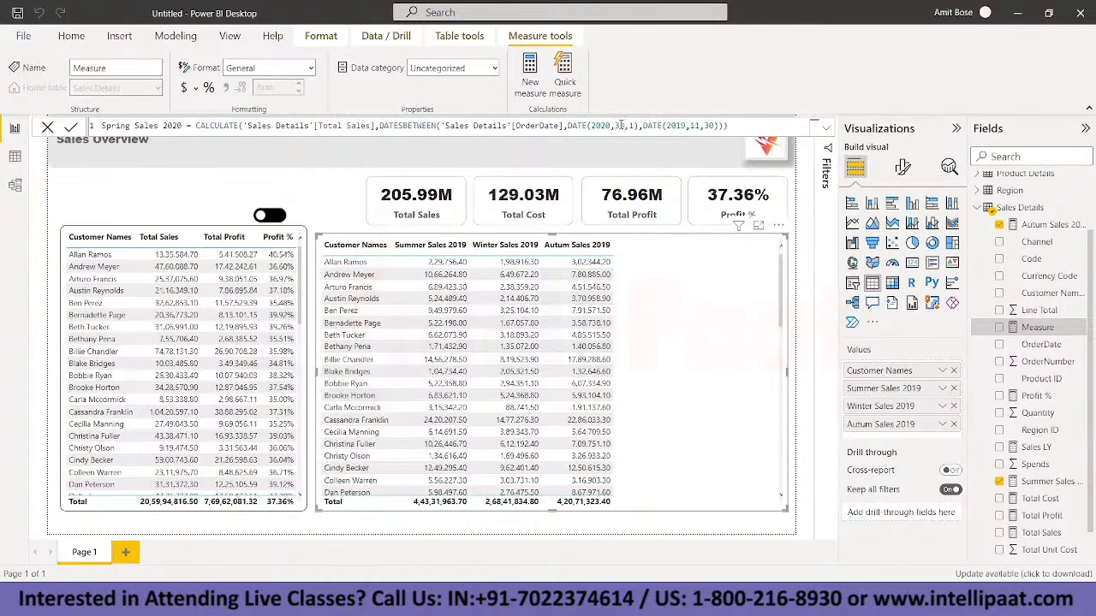
pyautogui.press('BackSpace')
# Step: Set the Spring Sales 2020 range end to DATE(2020,5,31) and commit the measure
pyautogui.click(680, 126)
pyautogui.press('BackSpace')
pyautogui.press('BackSpace')
pyautogui.write('20')
pyautogui.click(694, 126)
pyautogui.press('BackSpace')
pyautogui.press('BackSpace')
pyautogui.write('5')
pyautogui.press('BackSpace')
pyautogui.write('1')
pyautogui.press('Return')
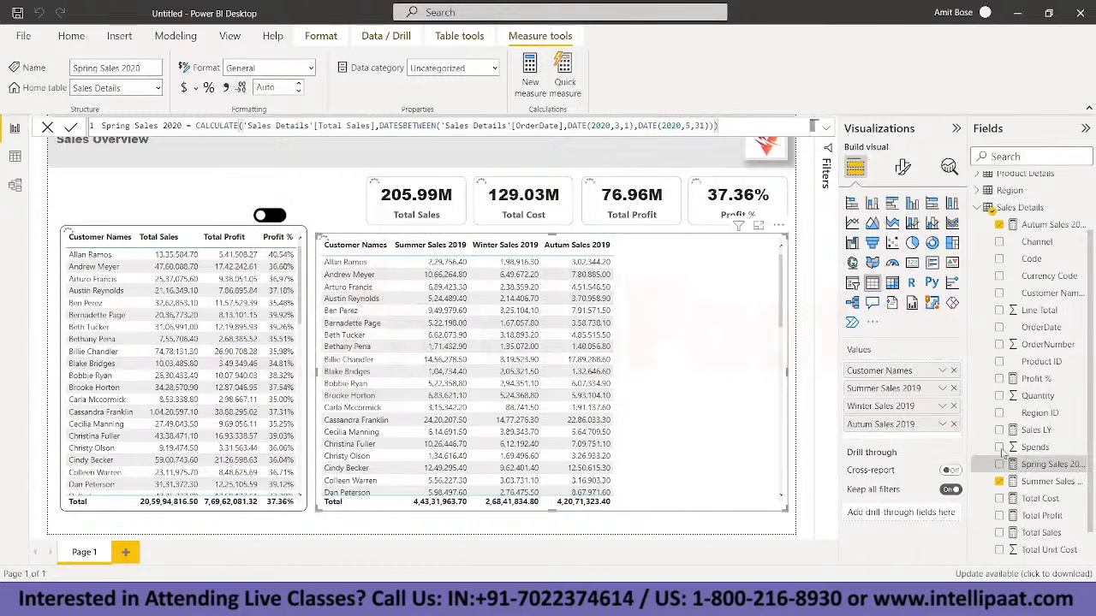
# Step: Add the Spring Sales 2020 measure to the seasonal sales table and narrow the table to fit its columns
pyautogui.moveTo(1042, 464); pyautogui.dragTo(887, 444)
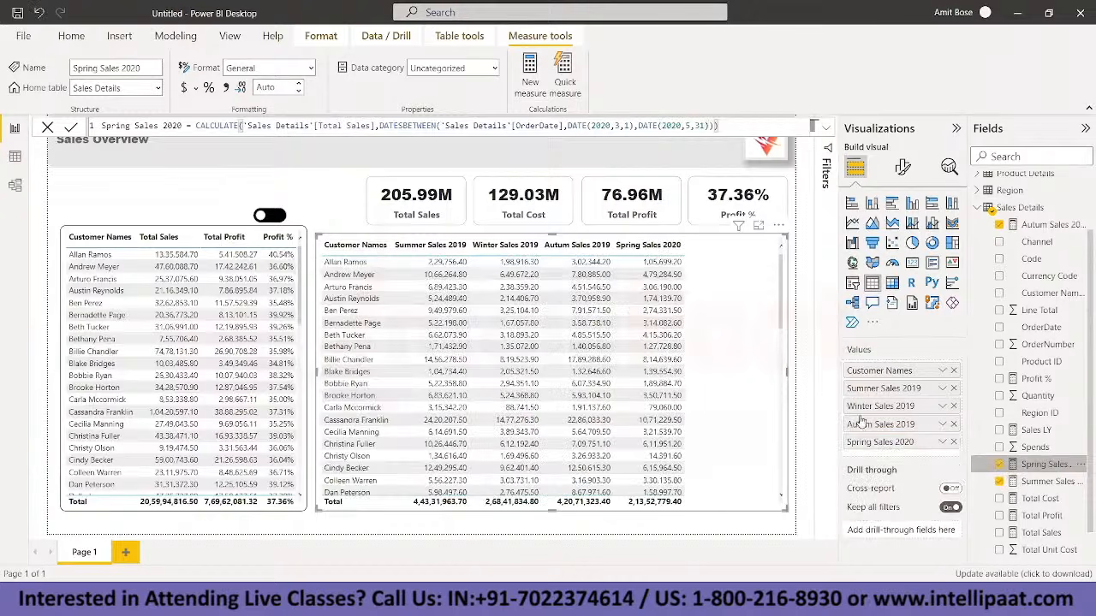
pyautogui.moveTo(786, 374); pyautogui.dragTo(696, 361)
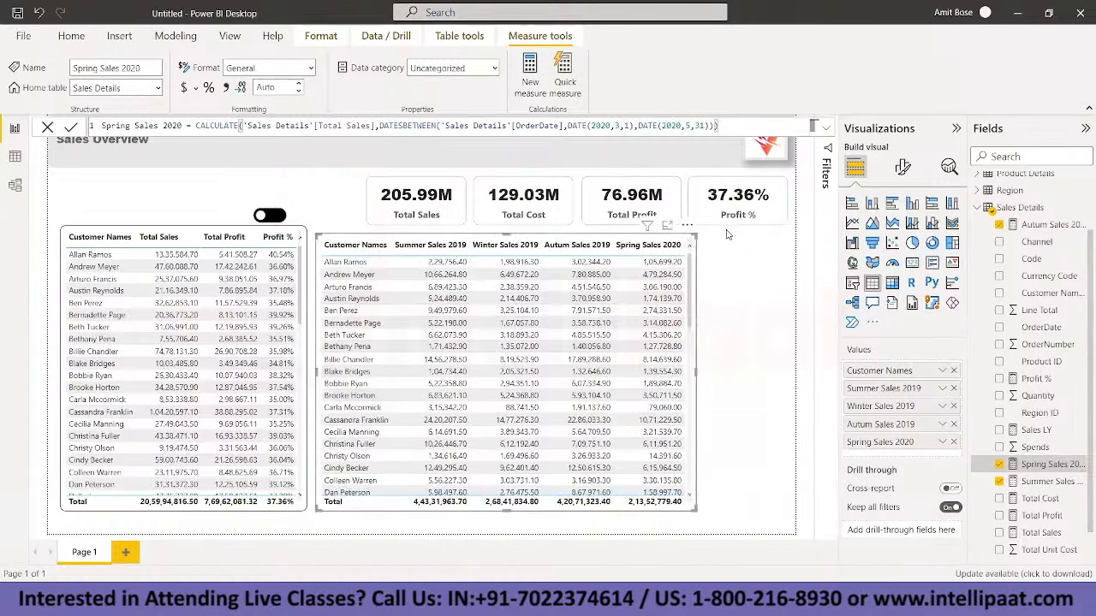
# Step: Reposition the seasonal sales table directly beside the customer sales and profit table
pyautogui.moveTo(697, 229); pyautogui.dragTo(752, 234)
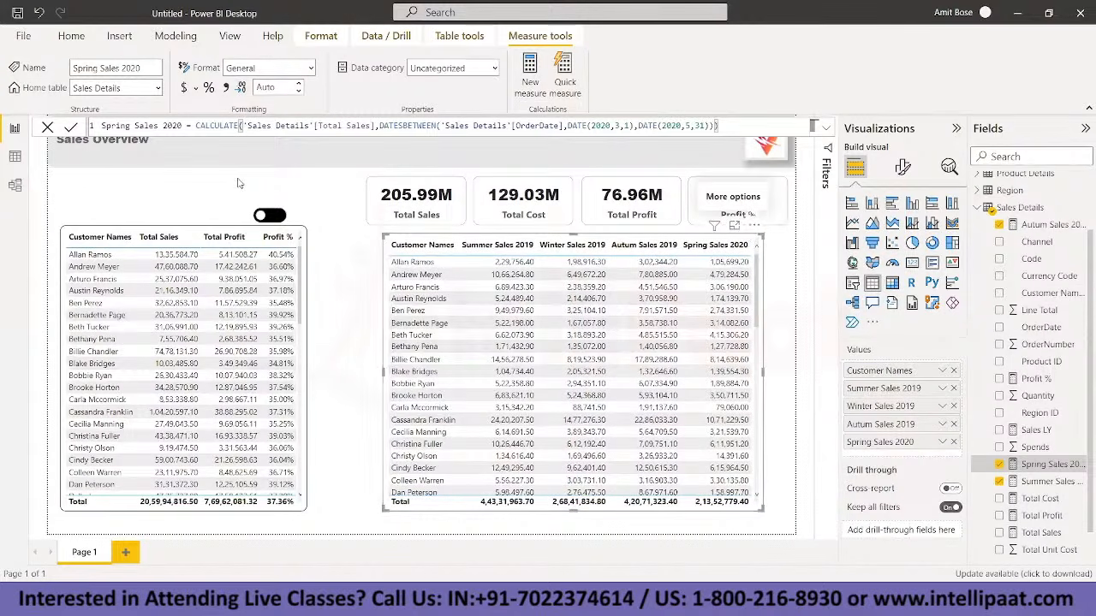
pyautogui.click(231, 183)
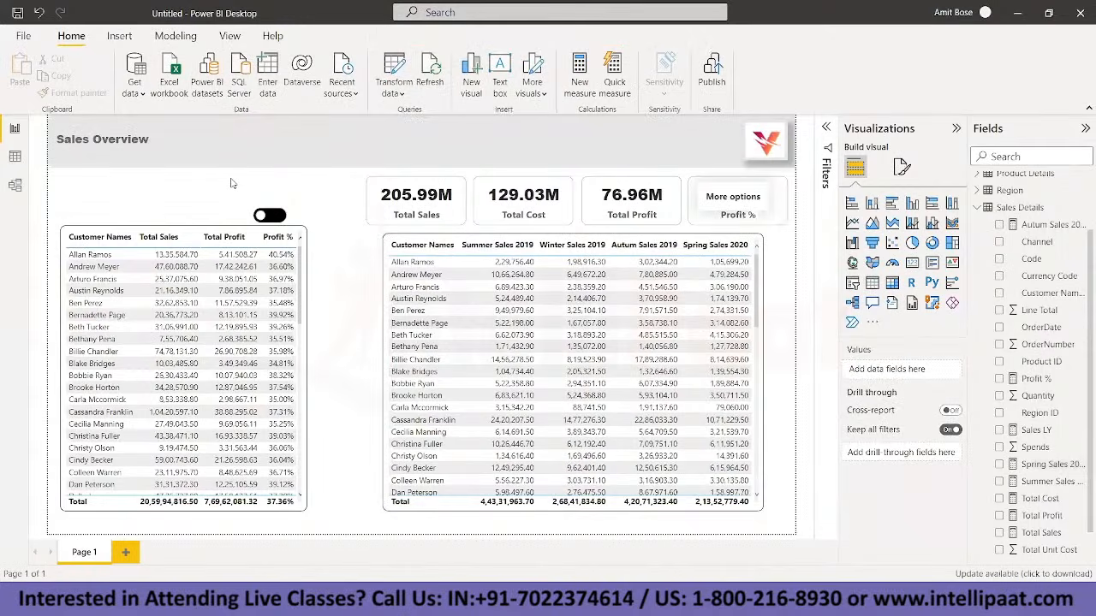
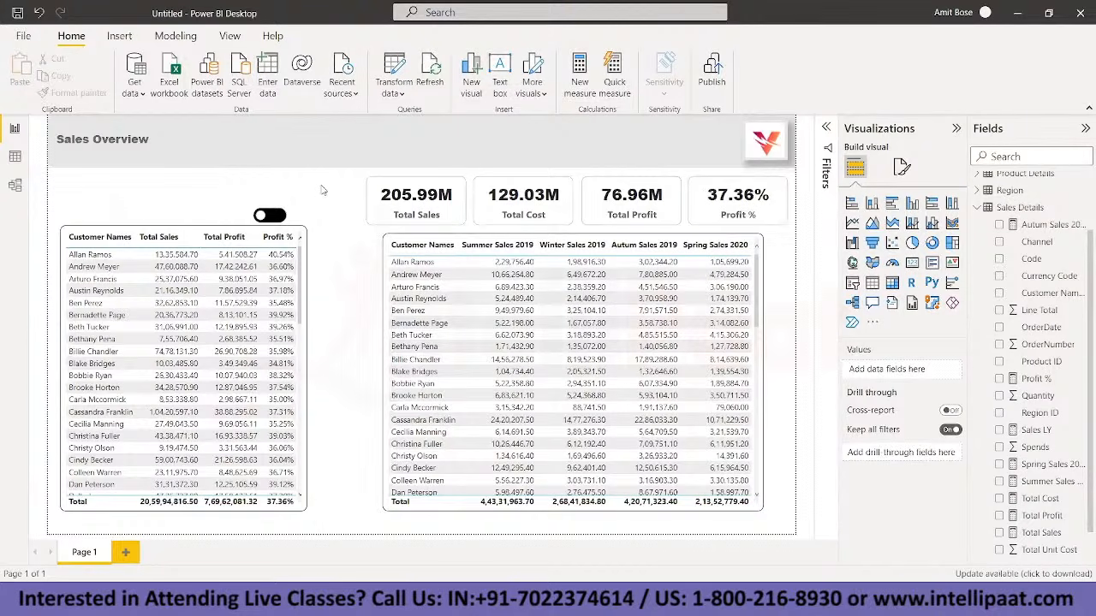
pyautogui.click(743, 433)
pyautogui.moveTo(743, 432)
pyautogui.mouseDown()
pyautogui.moveTo(701, 434)
pyautogui.moveTo(761, 429)
pyautogui.mouseUp()
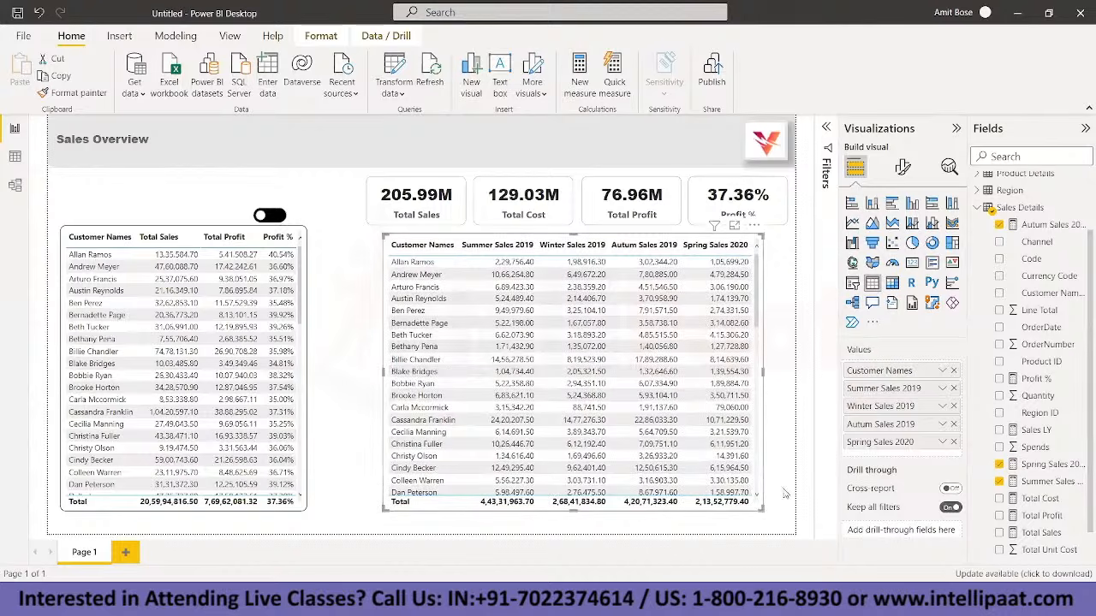
pyautogui.moveTo(754, 436); pyautogui.dragTo(696, 435)
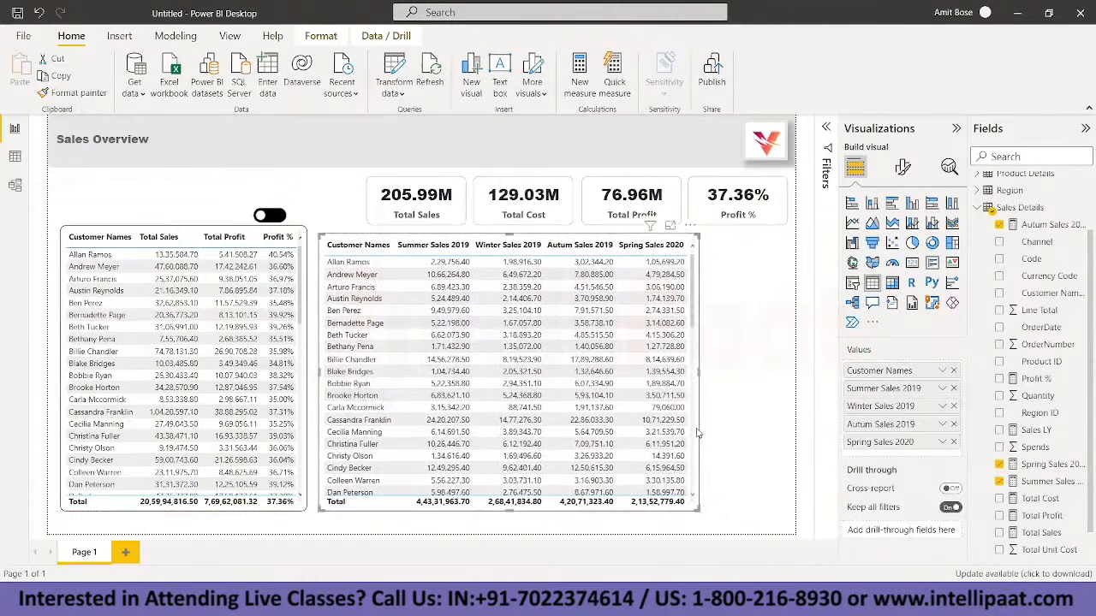
pyautogui.click(335, 195)
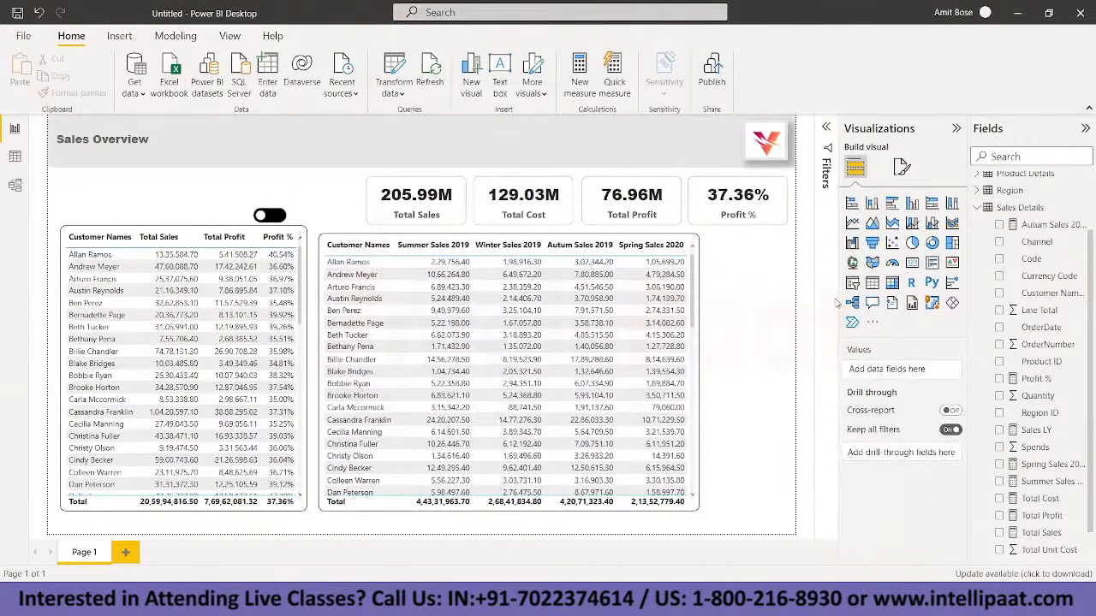
# Step: Set the report page's canvas type to Custom with a height of 1000 px
pyautogui.click(899, 169)
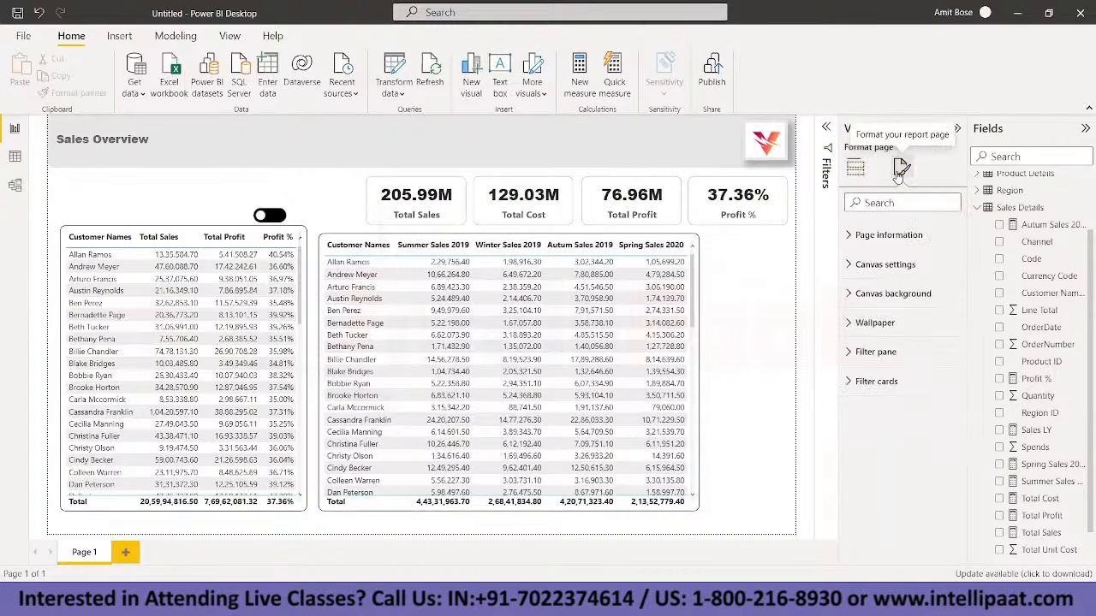
pyautogui.click(847, 265)
pyautogui.click(946, 309)
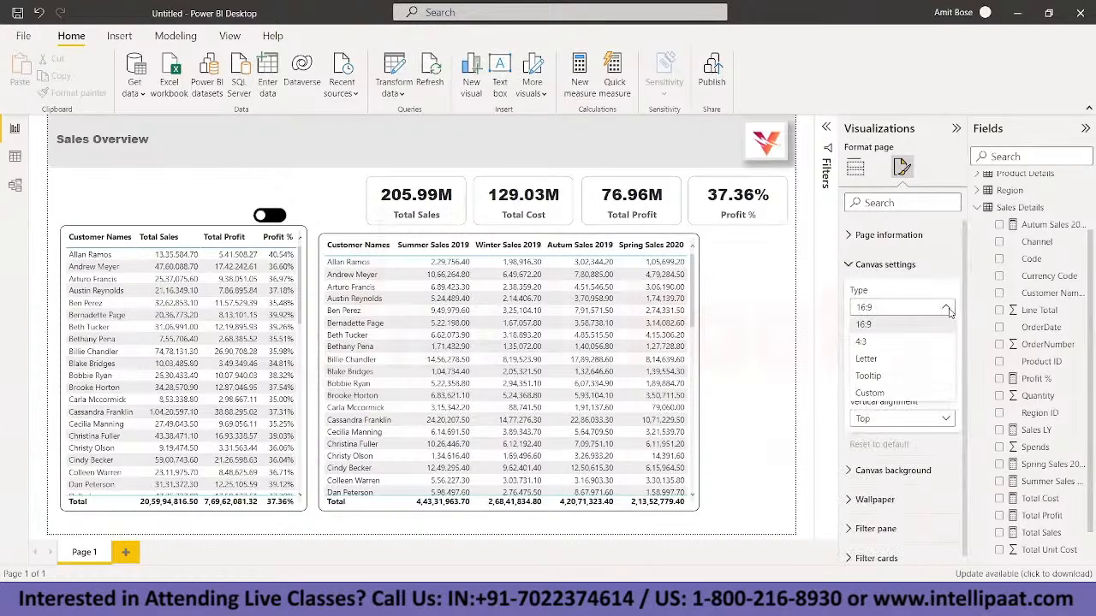
pyautogui.click(906, 393)
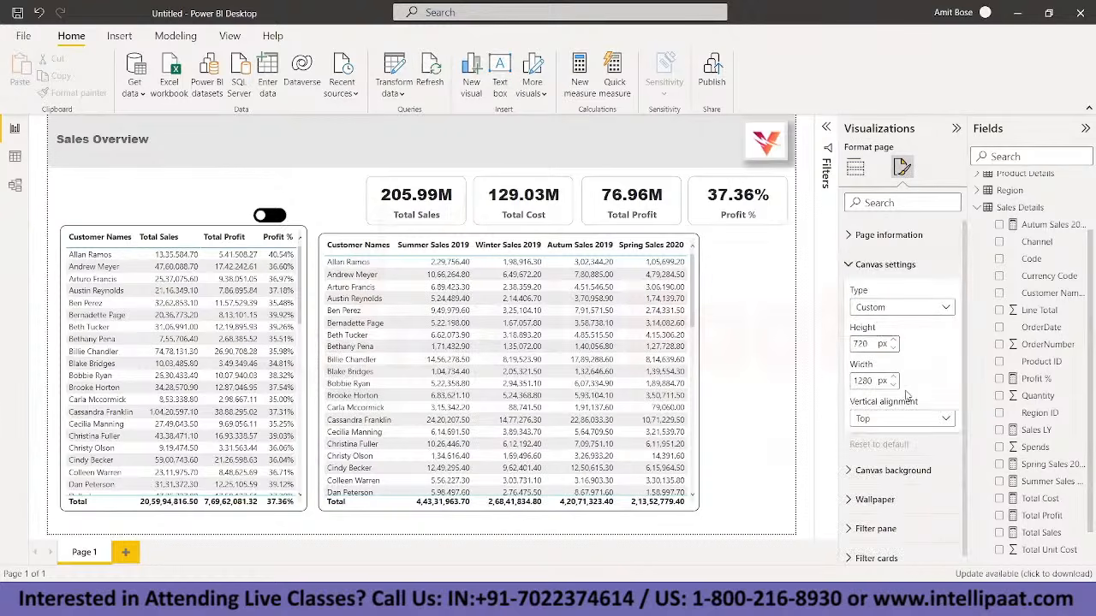
pyautogui.doubleClick(860, 343)
pyautogui.write('1000')
pyautogui.press('Return')
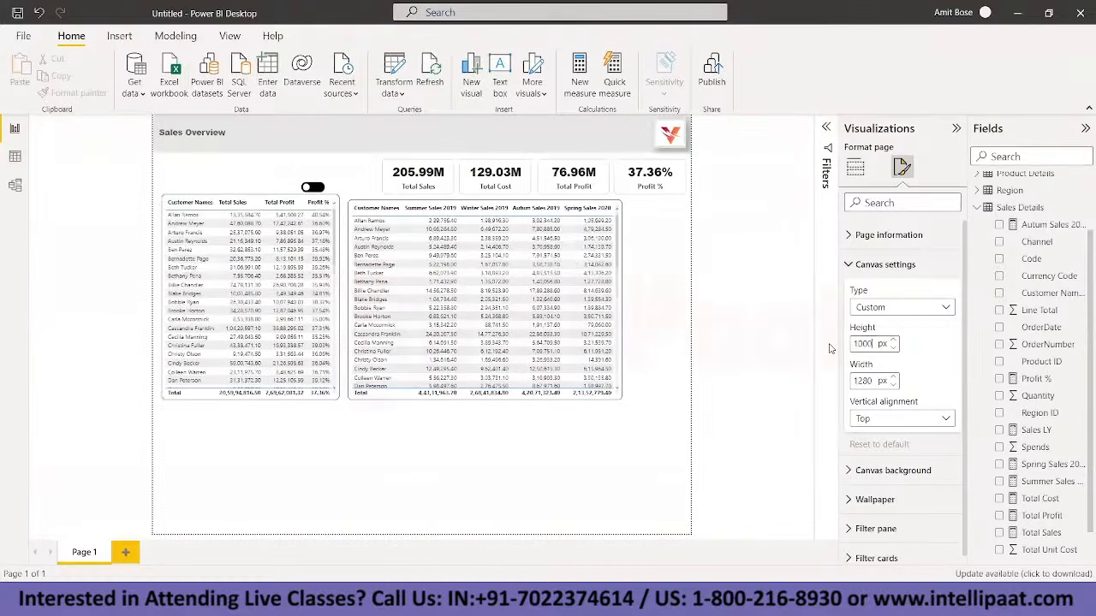
# Step: Set the page view to fit to width and check the empty area below the tables
pyautogui.click(229, 35)
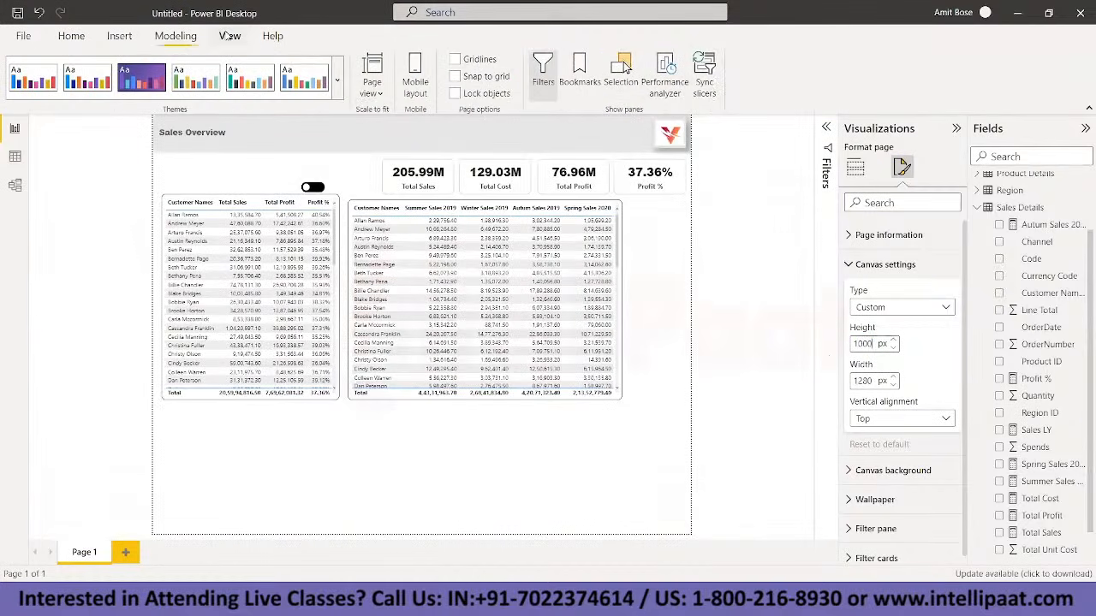
pyautogui.click(381, 96)
pyautogui.click(400, 136)
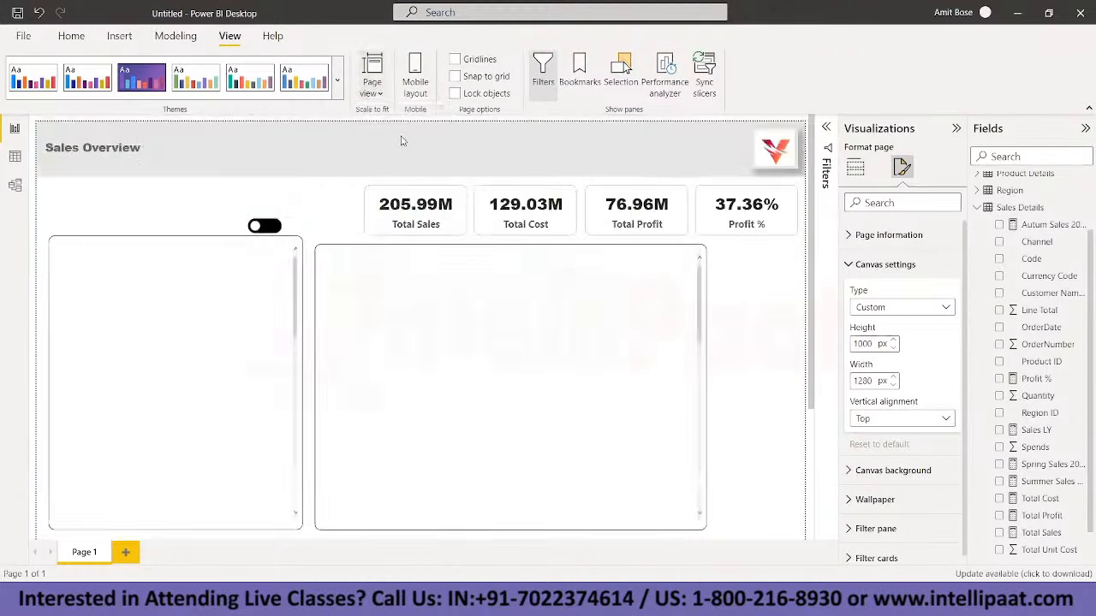
pyautogui.scroll(-3, 724, 379)
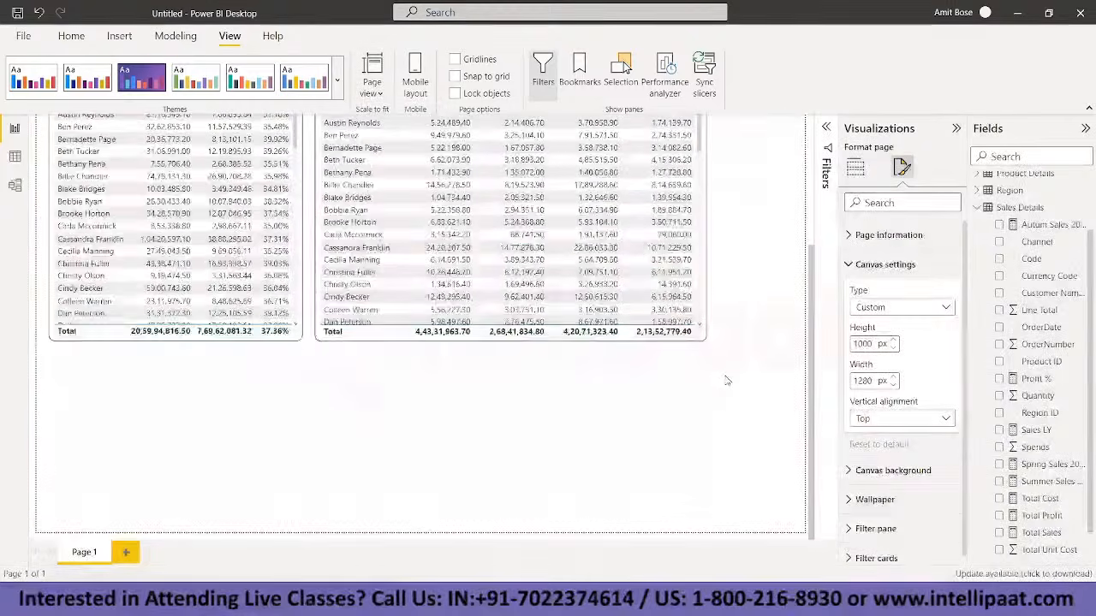
pyautogui.scroll(3, 727, 381)
pyautogui.scroll(-3, 727, 381)
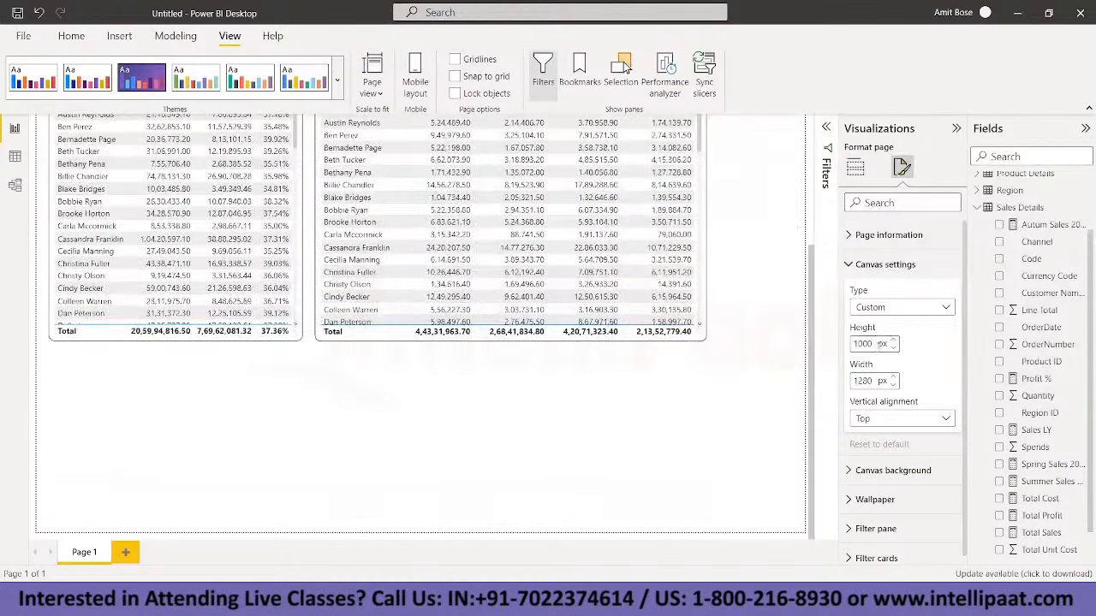
# Step: Set the canvas height to 1200 px and look over the extended page
pyautogui.moveTo(872, 344); pyautogui.dragTo(847, 344)
pyautogui.write('1200')
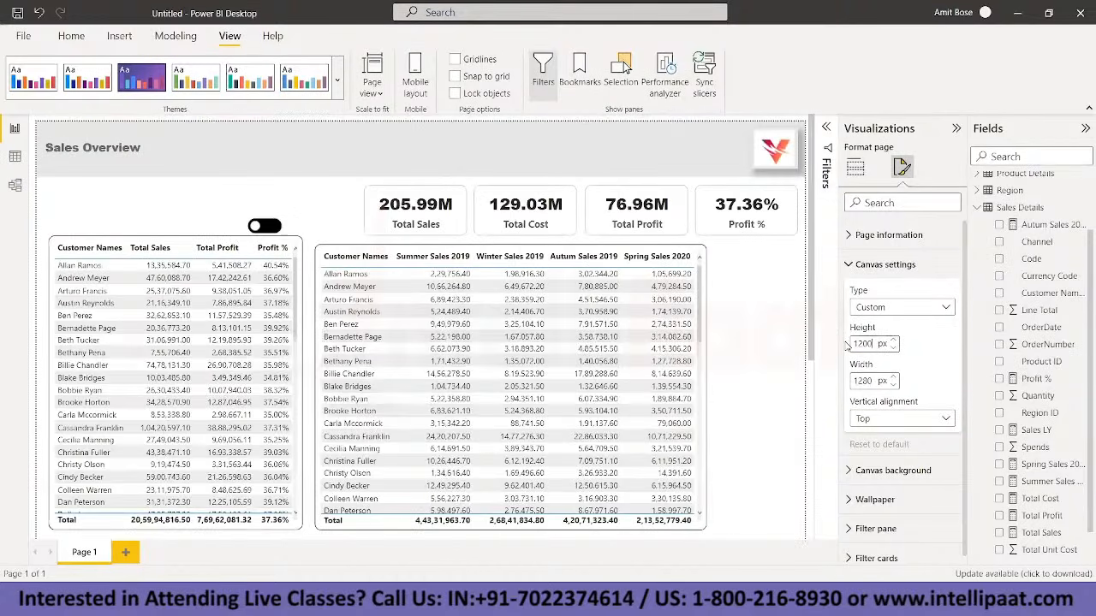
pyautogui.scroll(-4, 730, 349)
pyautogui.scroll(4, 731, 349)
pyautogui.scroll(-3, 730, 349)
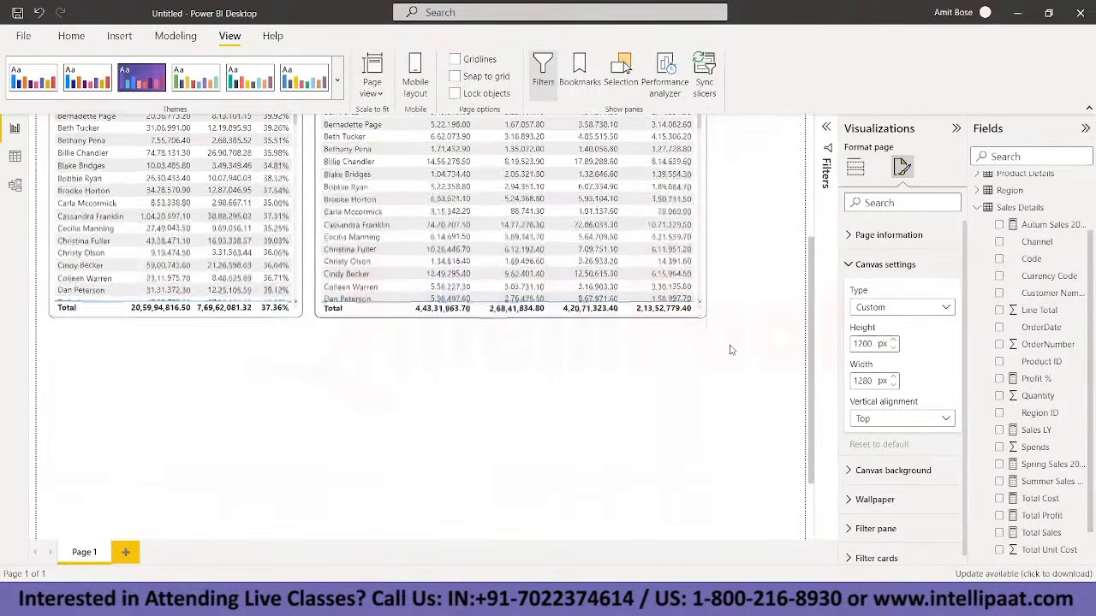
pyautogui.scroll(3, 731, 349)
pyautogui.scroll(-4, 730, 350)
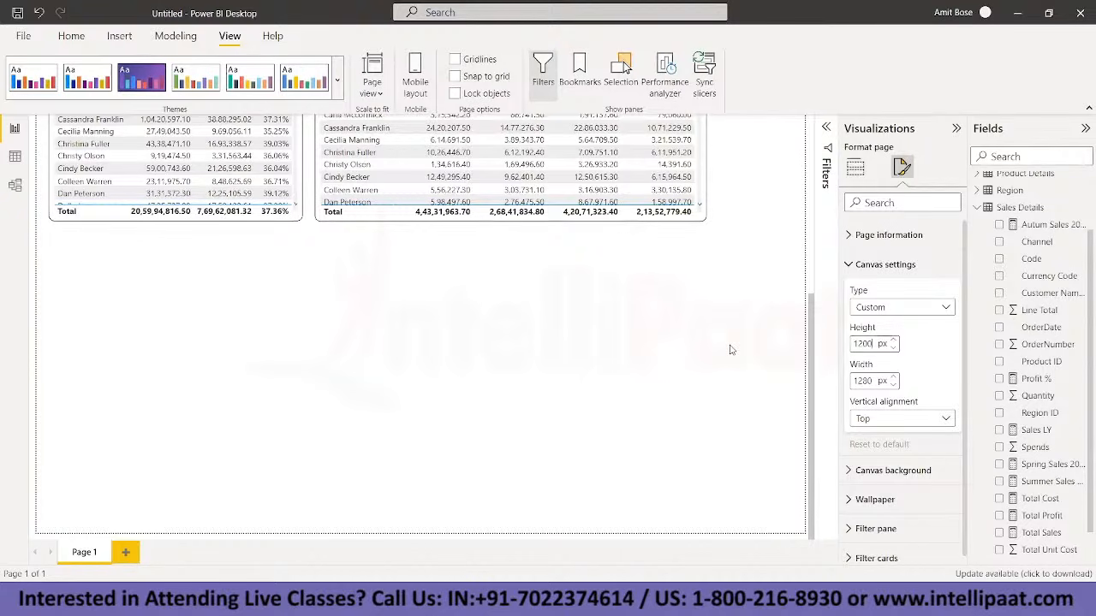
pyautogui.scroll(5, 730, 349)
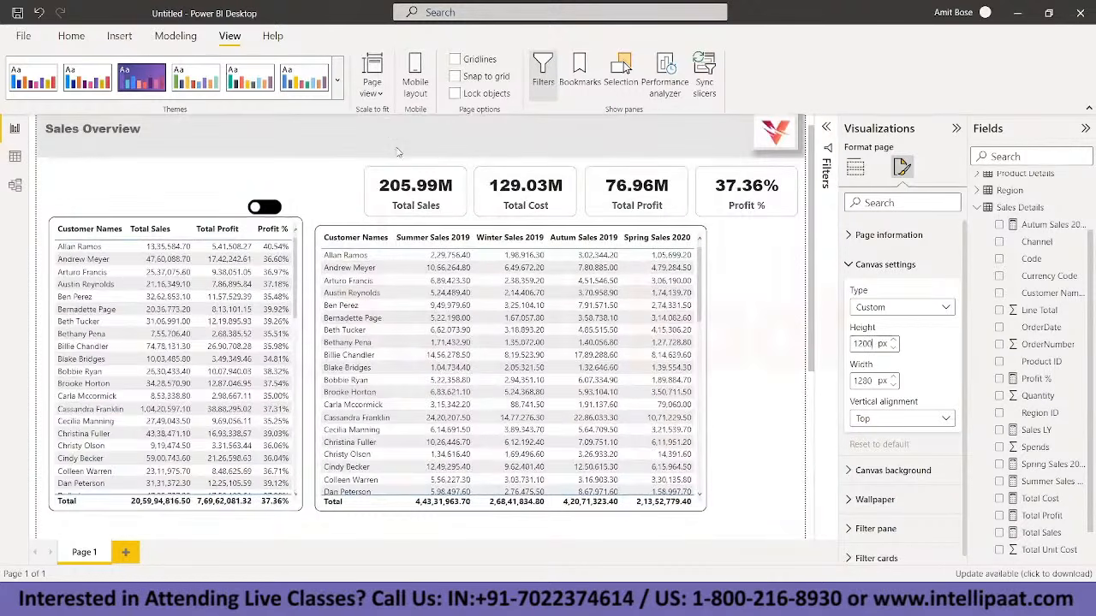
# Step: Add a new report page and rename it Tooltip
pyautogui.click(194, 224)
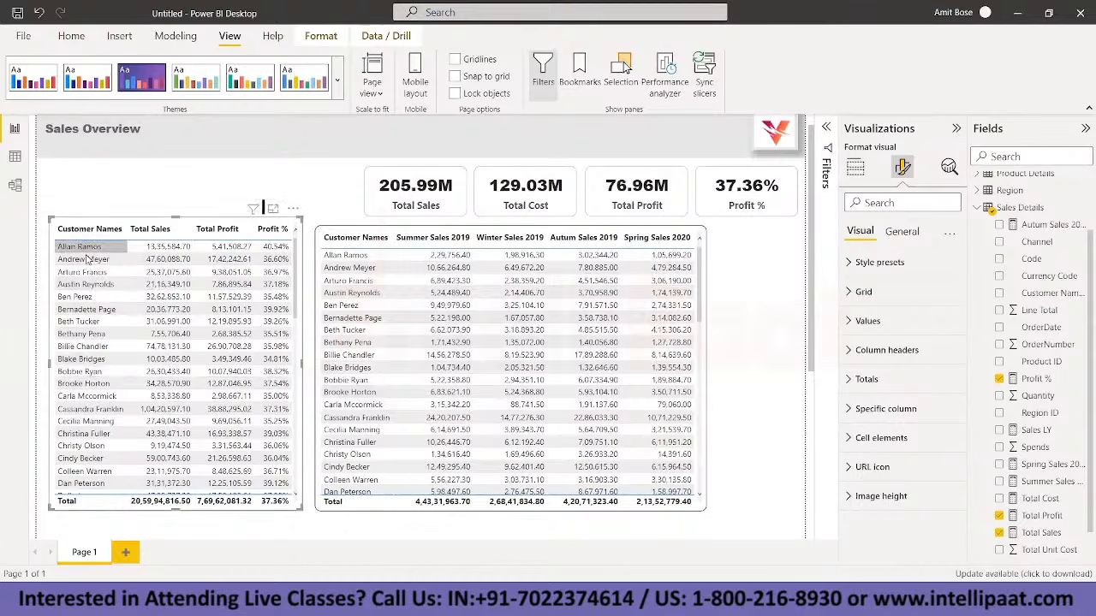
pyautogui.click(126, 552)
pyautogui.rightClick(129, 552)
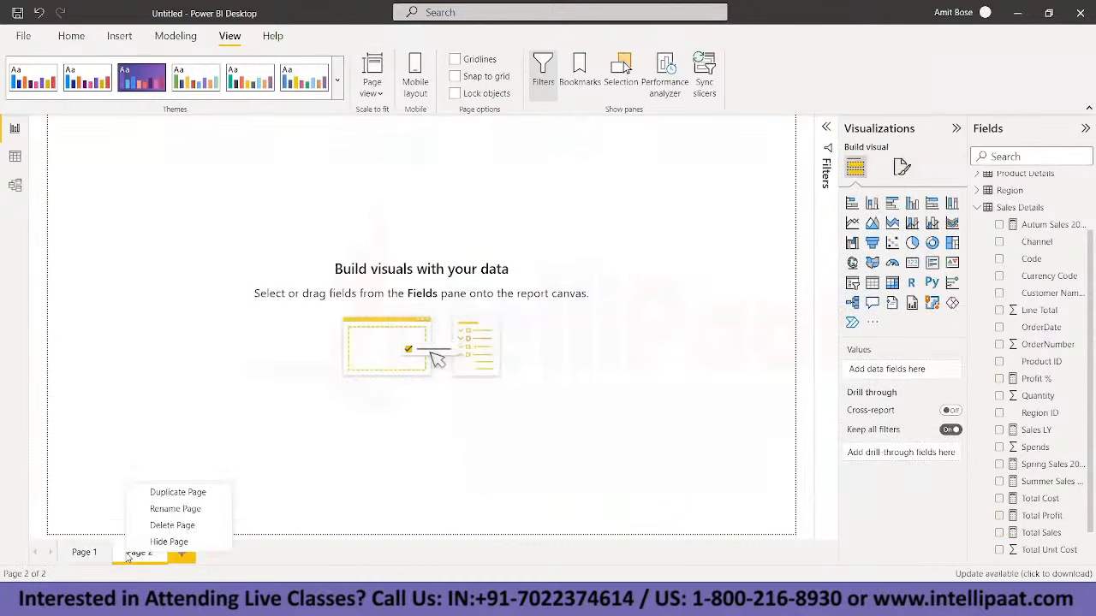
pyautogui.click(167, 511)
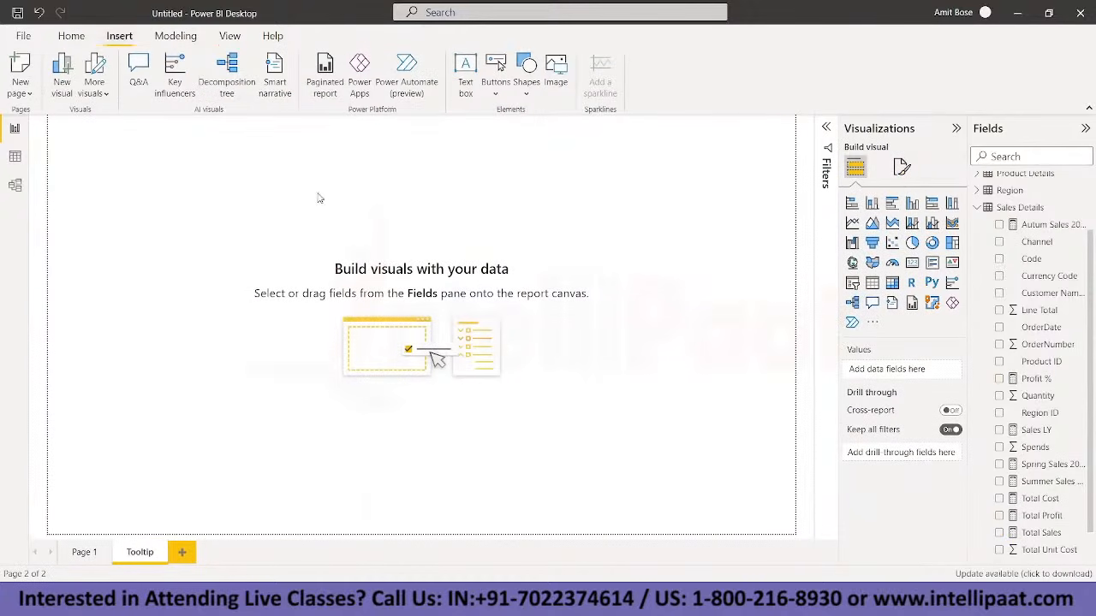
# Step: Set the Tooltip page's canvas type to Tooltip
pyautogui.click(900, 167)
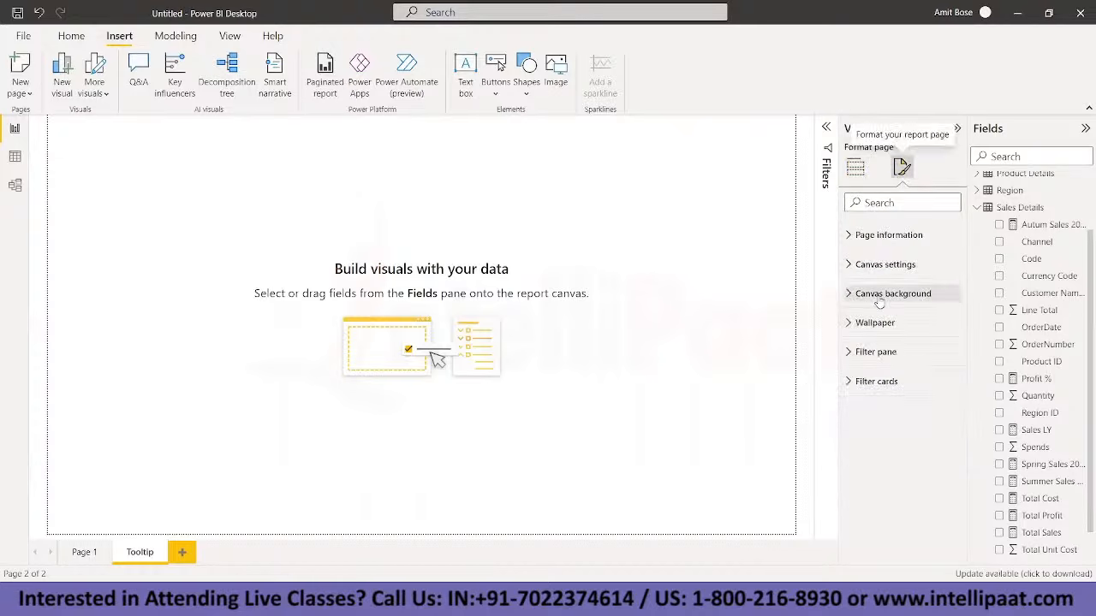
pyautogui.click(883, 265)
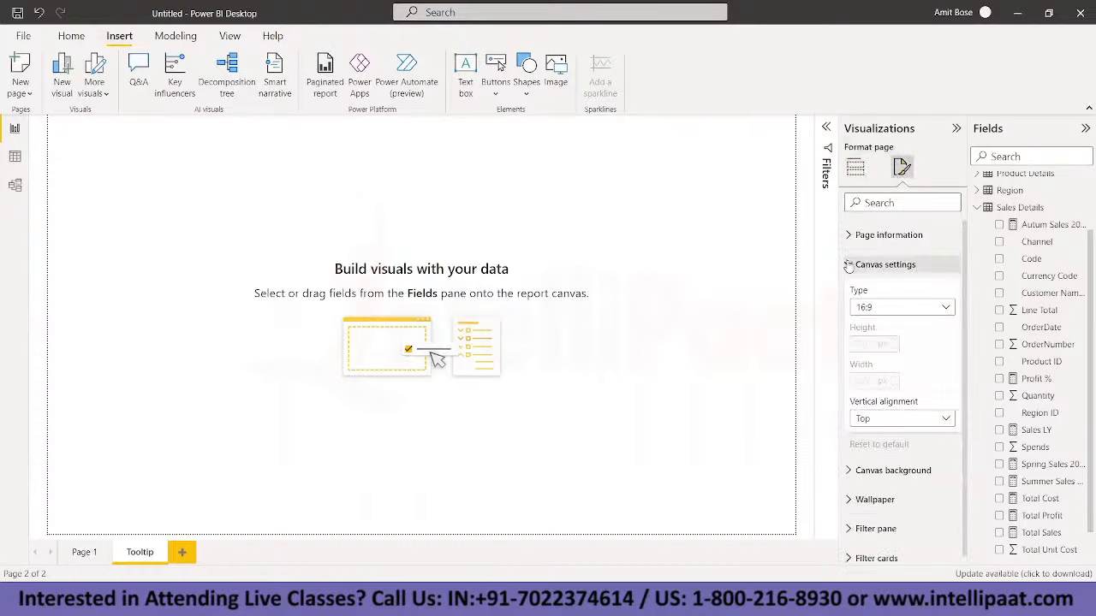
pyautogui.click(943, 310)
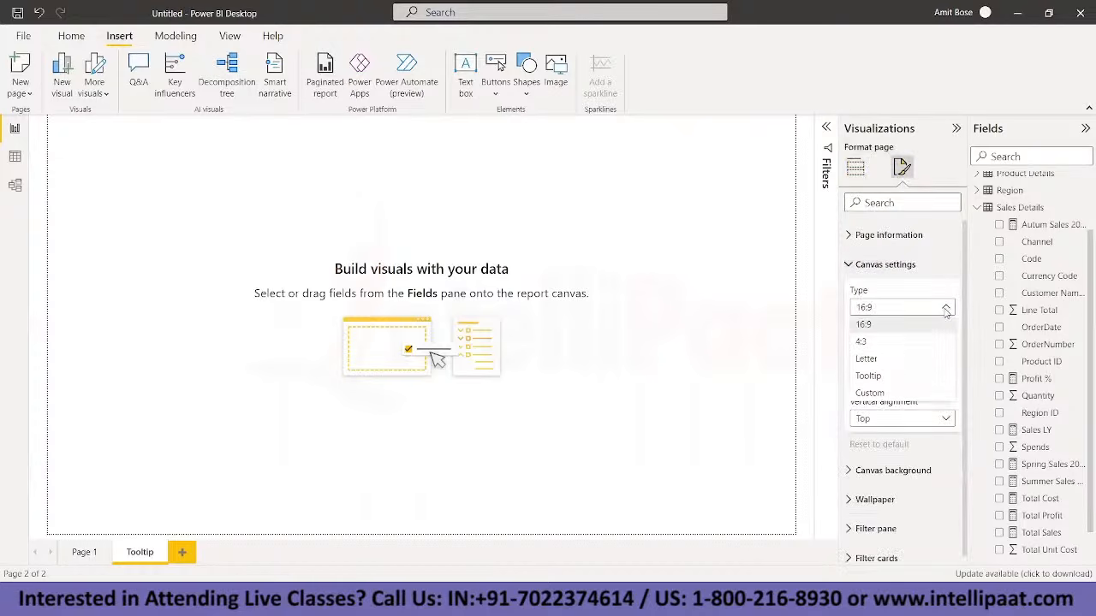
pyautogui.click(912, 374)
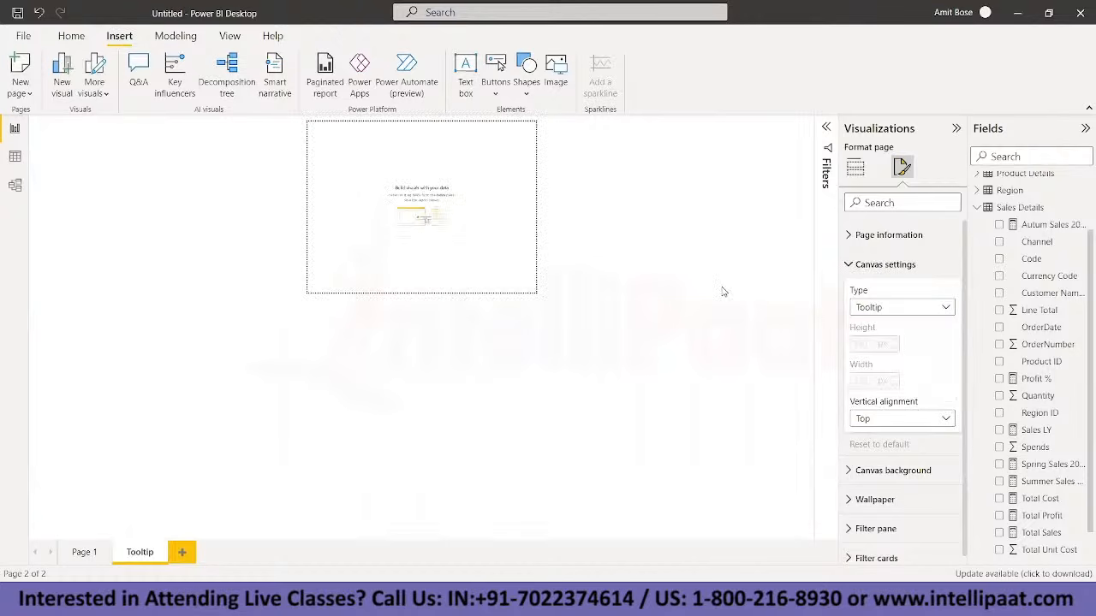
pyautogui.click(855, 167)
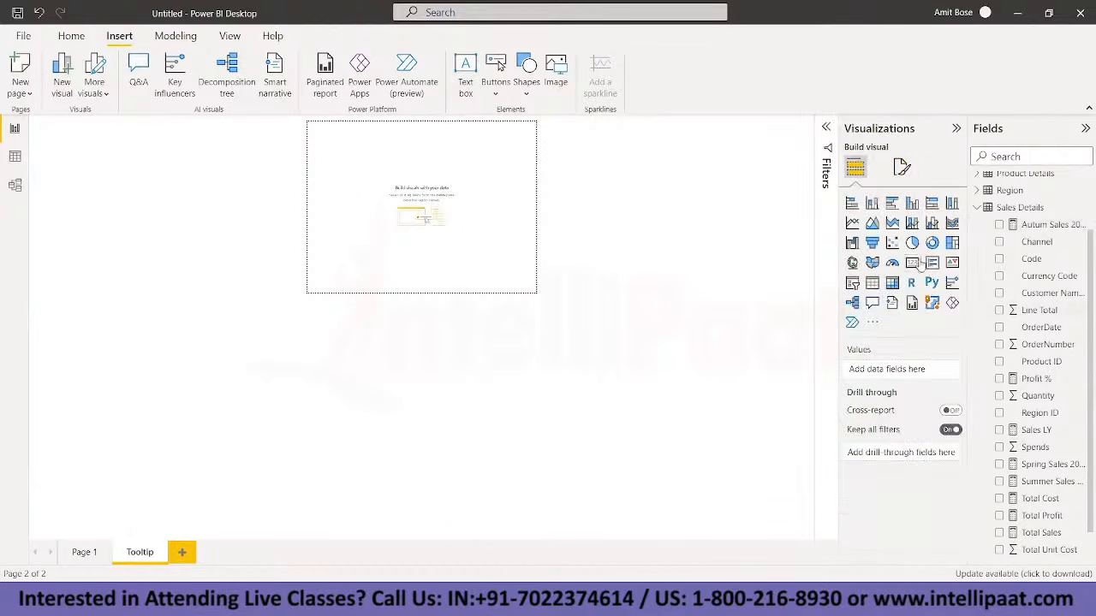
pyautogui.click(912, 262)
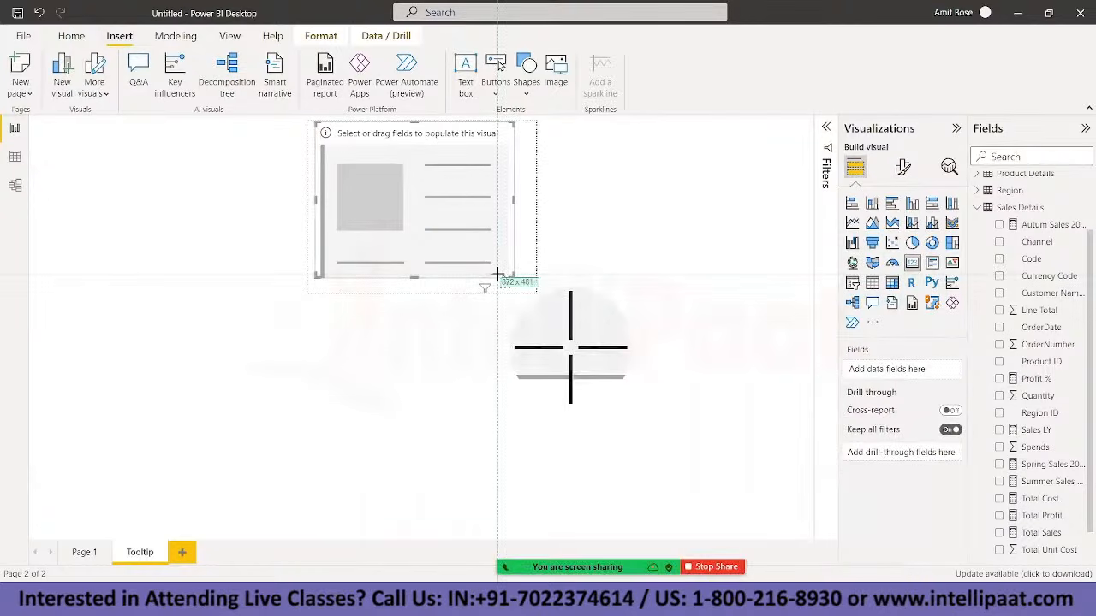
pyautogui.press('Delete')
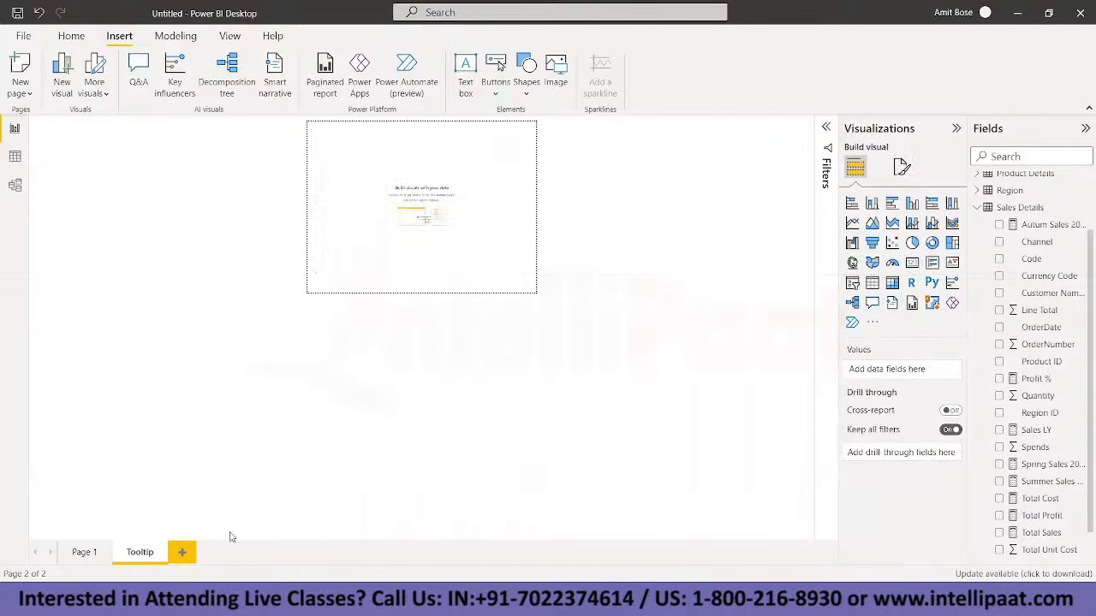
# Step: Copy the Total Cost card from Page 1 onto the Tooltip page and centre it in the upper part of the canvas
pyautogui.click(86, 553)
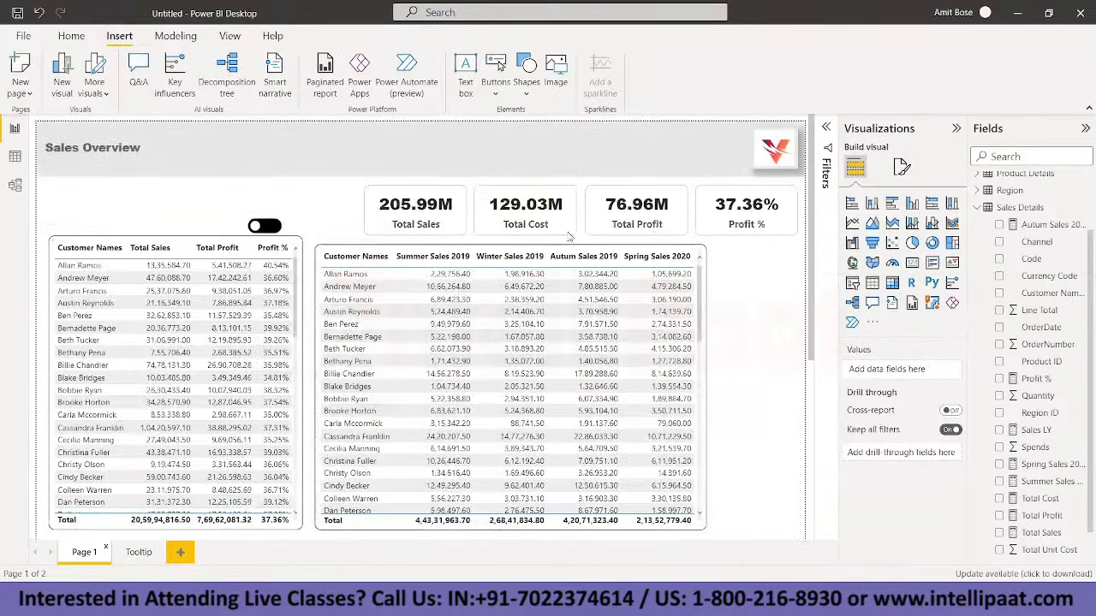
pyautogui.click(568, 228)
pyautogui.click(139, 553)
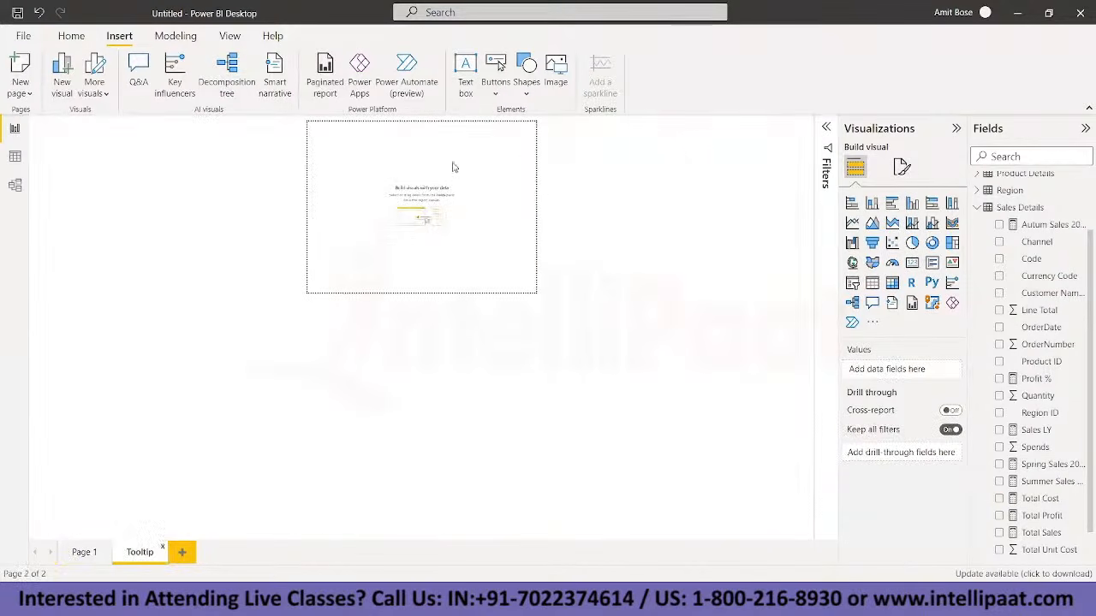
pyautogui.hotkey('ctrl', 'v')
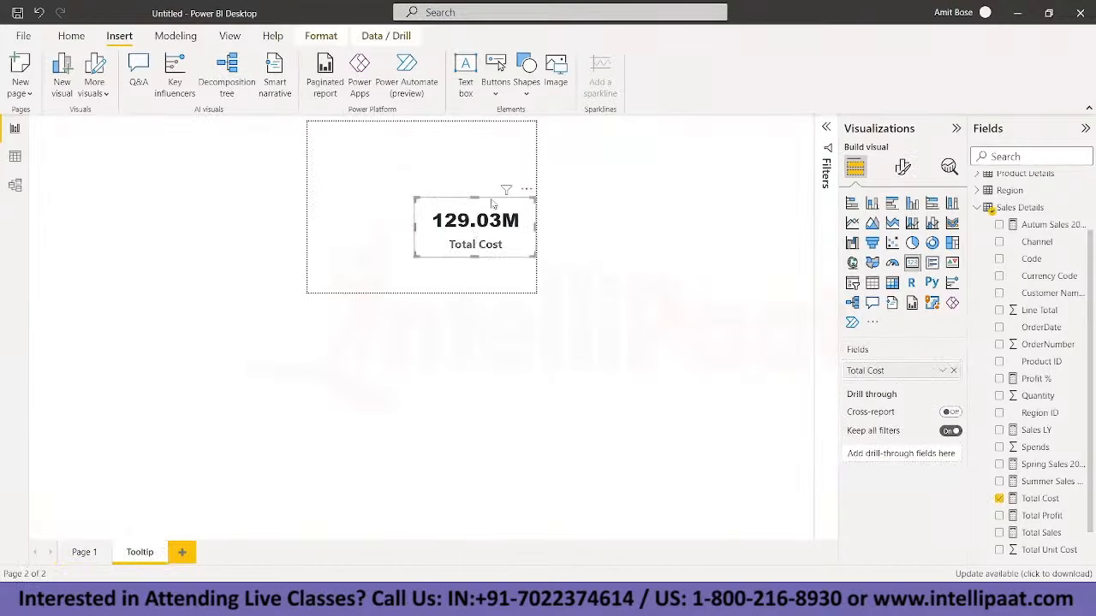
pyautogui.moveTo(501, 184); pyautogui.dragTo(438, 171)
pyautogui.click(269, 420)
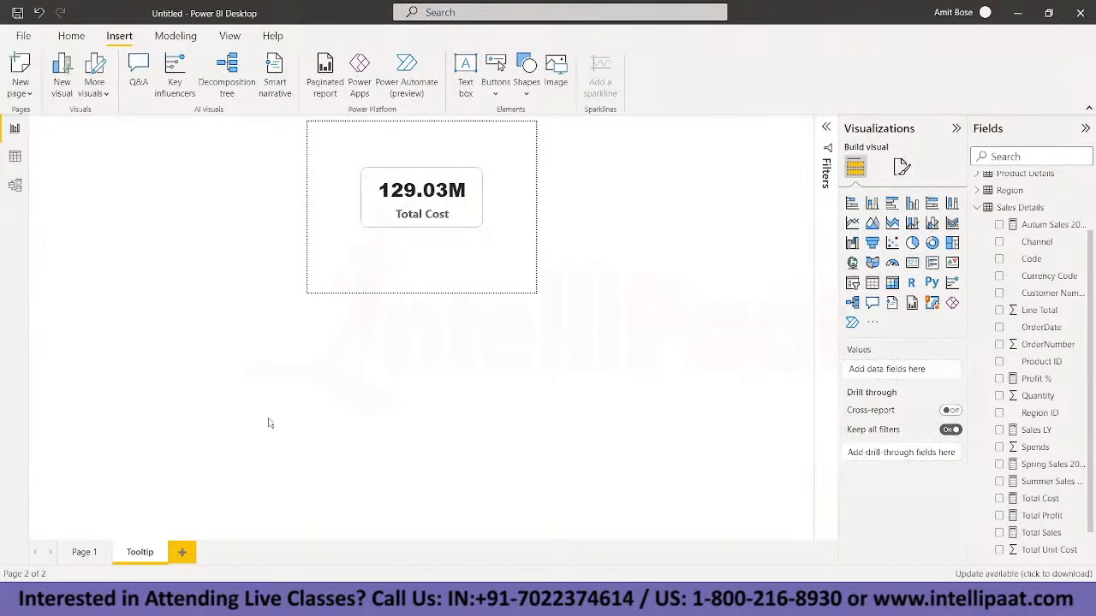
# Step: Hide the Tooltip page and return to Page 1
pyautogui.rightClick(139, 555)
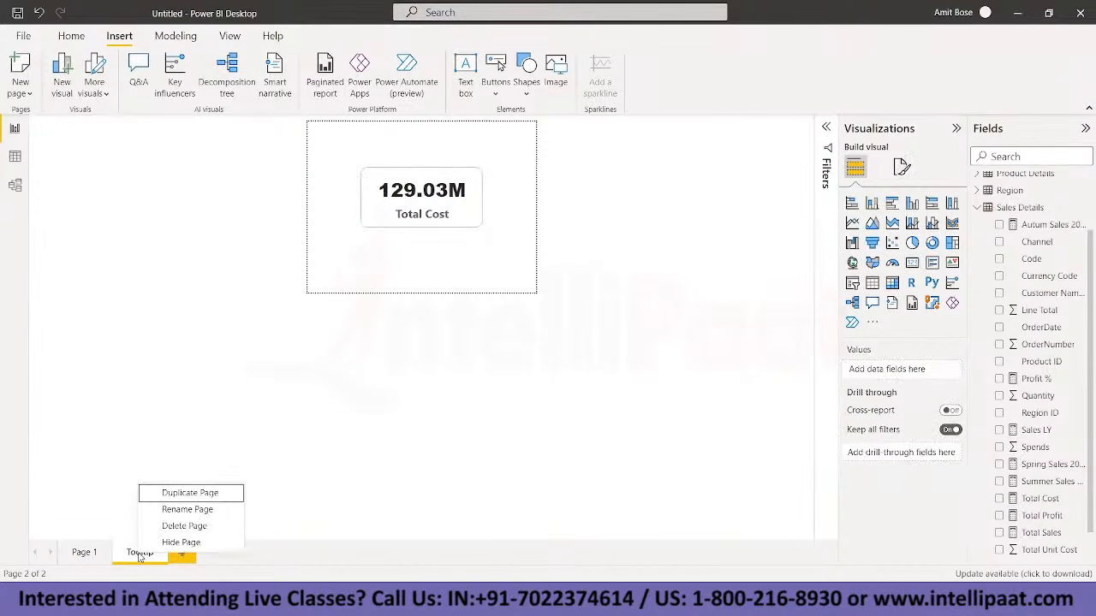
pyautogui.click(175, 531)
pyautogui.click(79, 552)
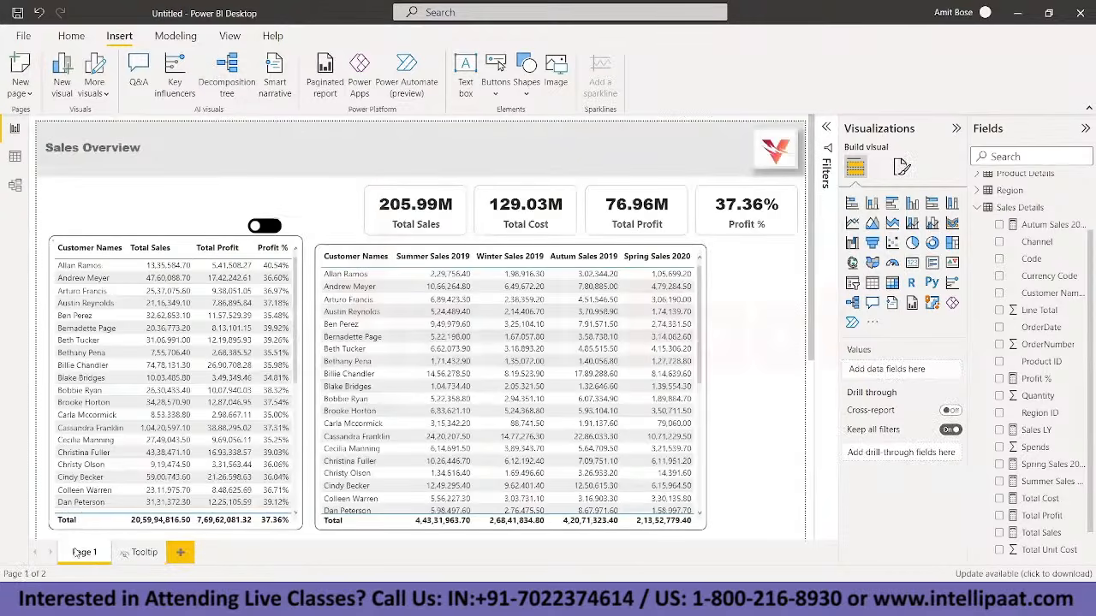
# Step: Turn on tooltips for the Total Sales, Total Profit and Profit % customer table and check which tooltip pages are offered
pyautogui.click(293, 527)
pyautogui.click(906, 168)
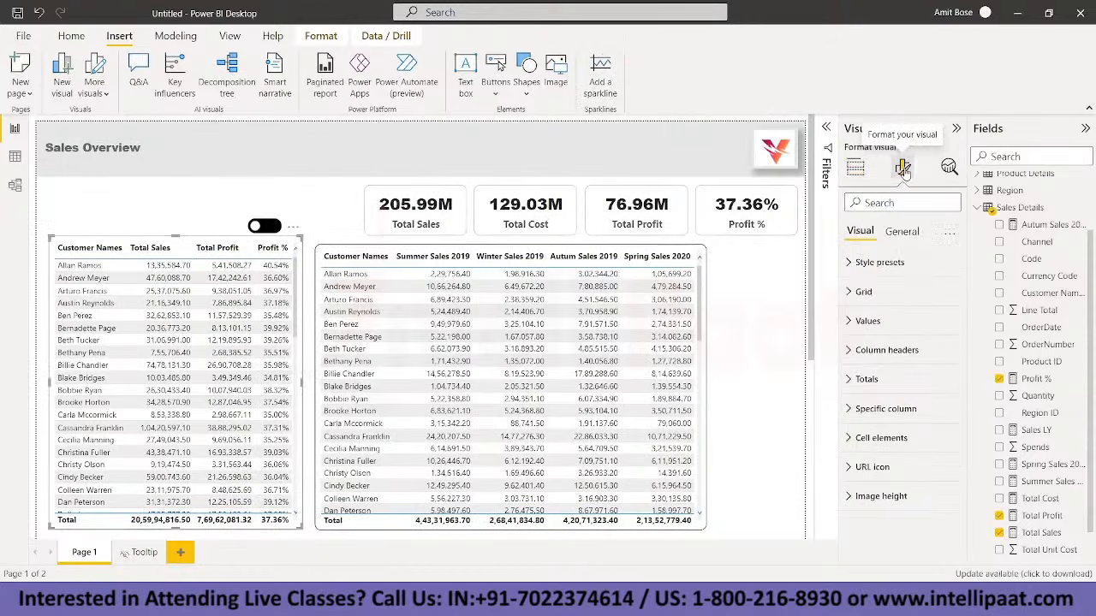
pyautogui.click(856, 169)
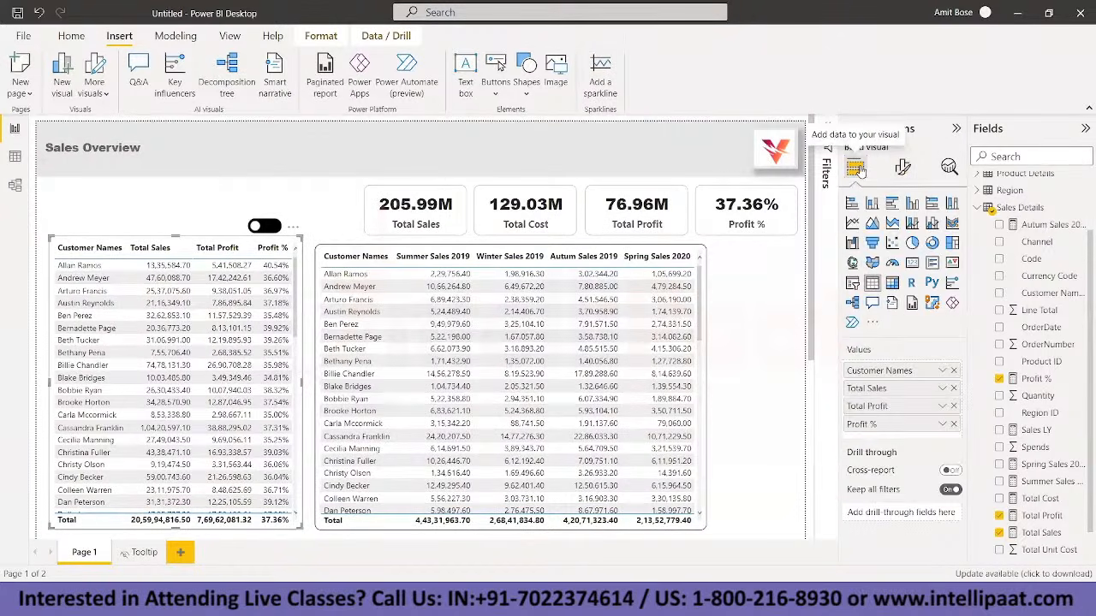
pyautogui.click(904, 167)
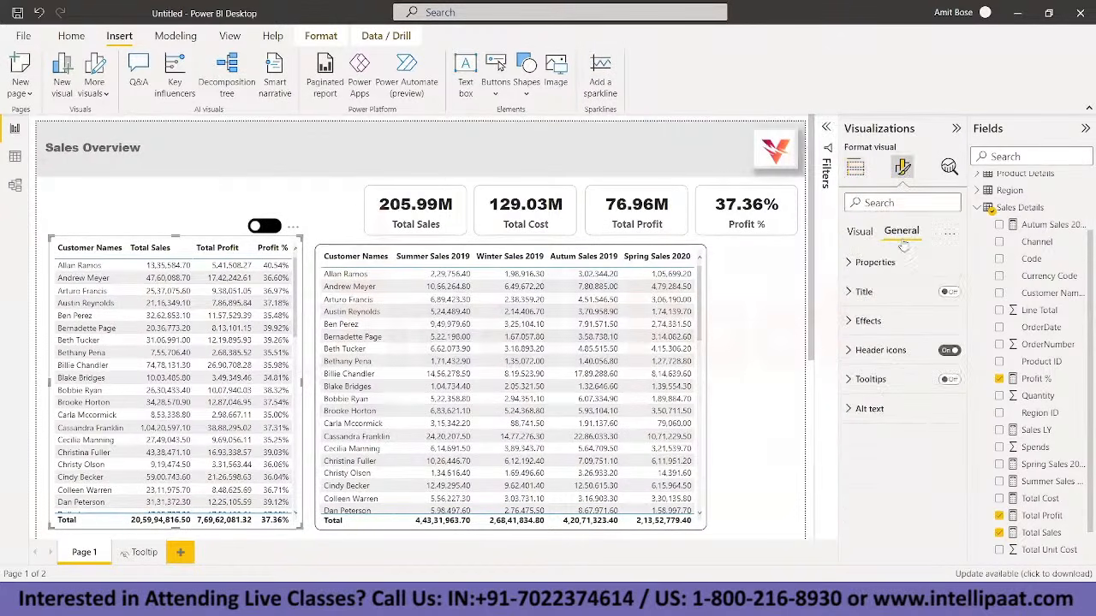
pyautogui.click(950, 381)
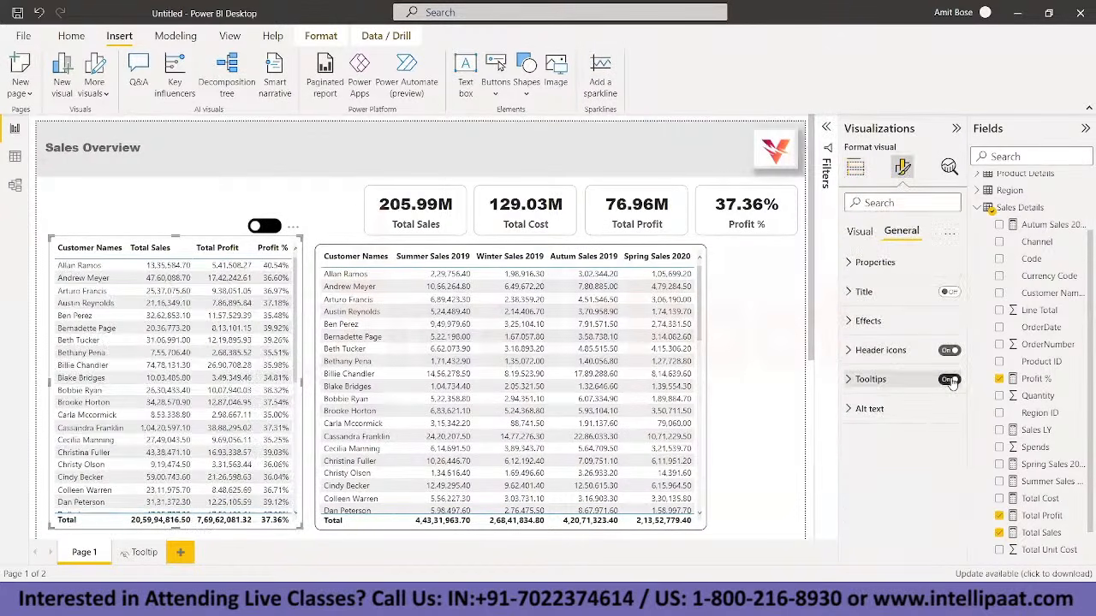
pyautogui.click(850, 380)
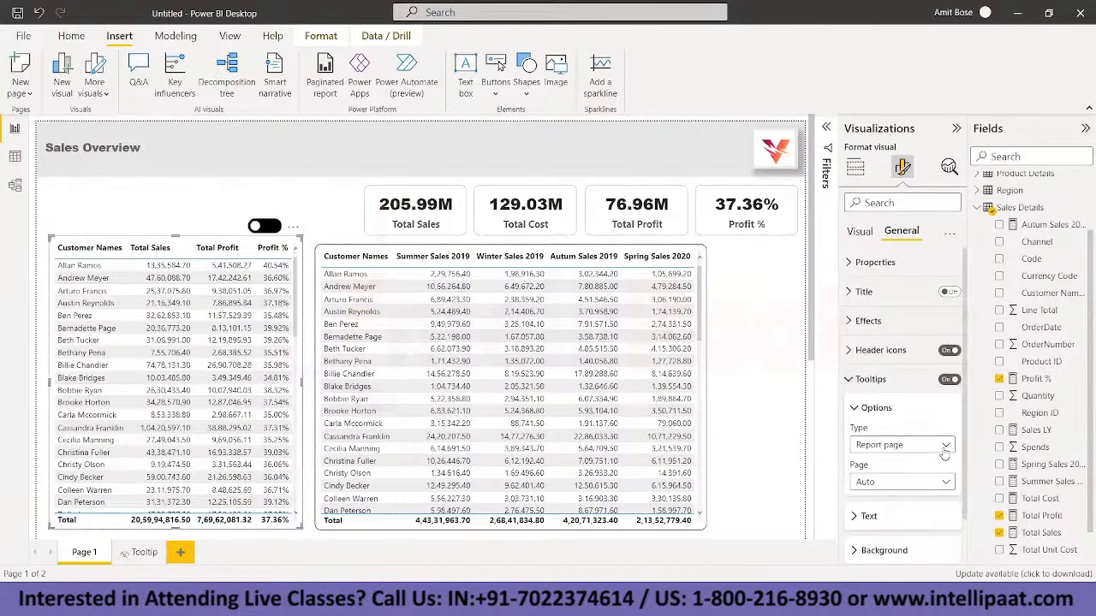
pyautogui.click(946, 481)
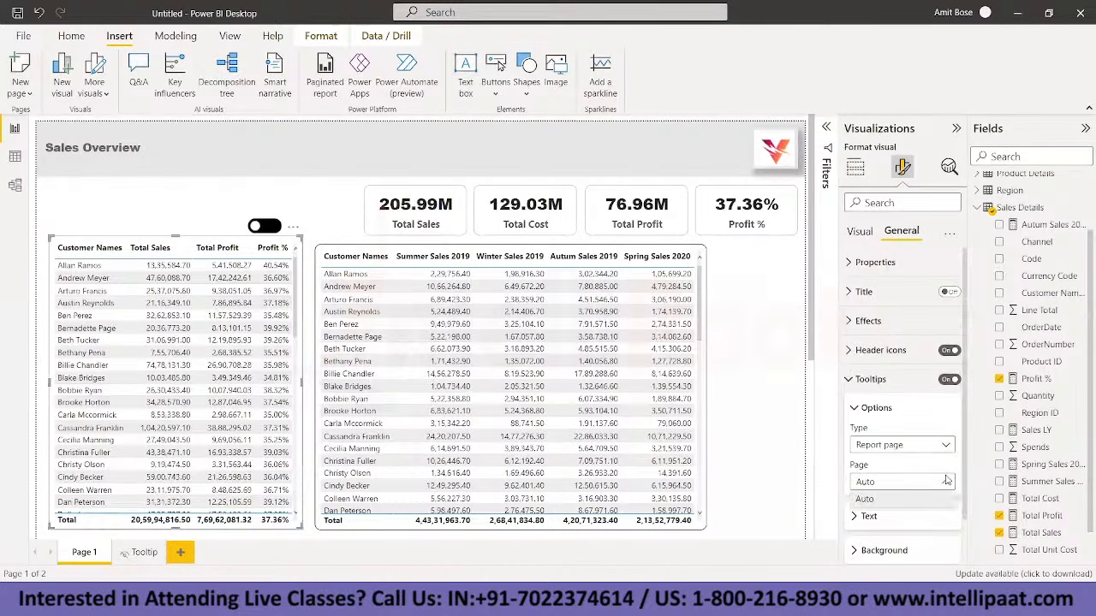
pyautogui.click(946, 481)
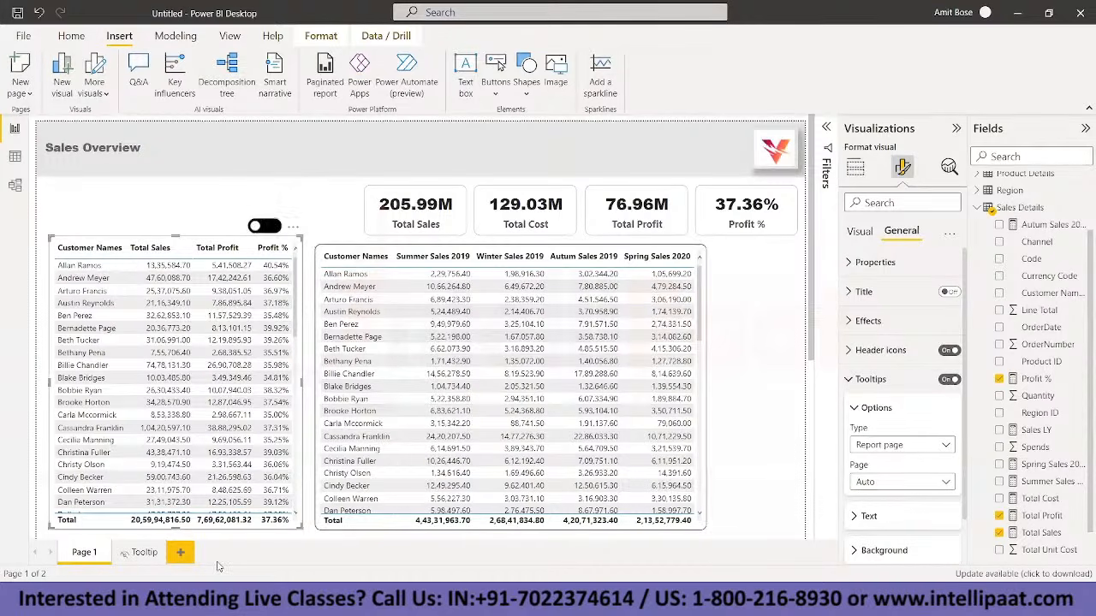
# Step: Allow the Tooltip page to be used as a tooltip in its page information settings
pyautogui.click(247, 203)
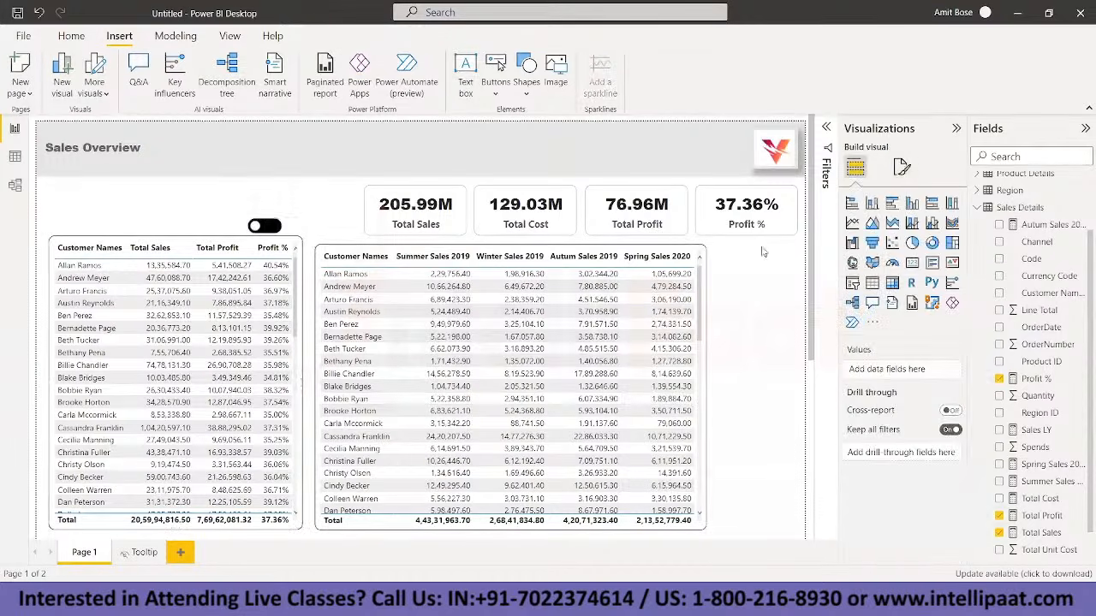
pyautogui.click(901, 166)
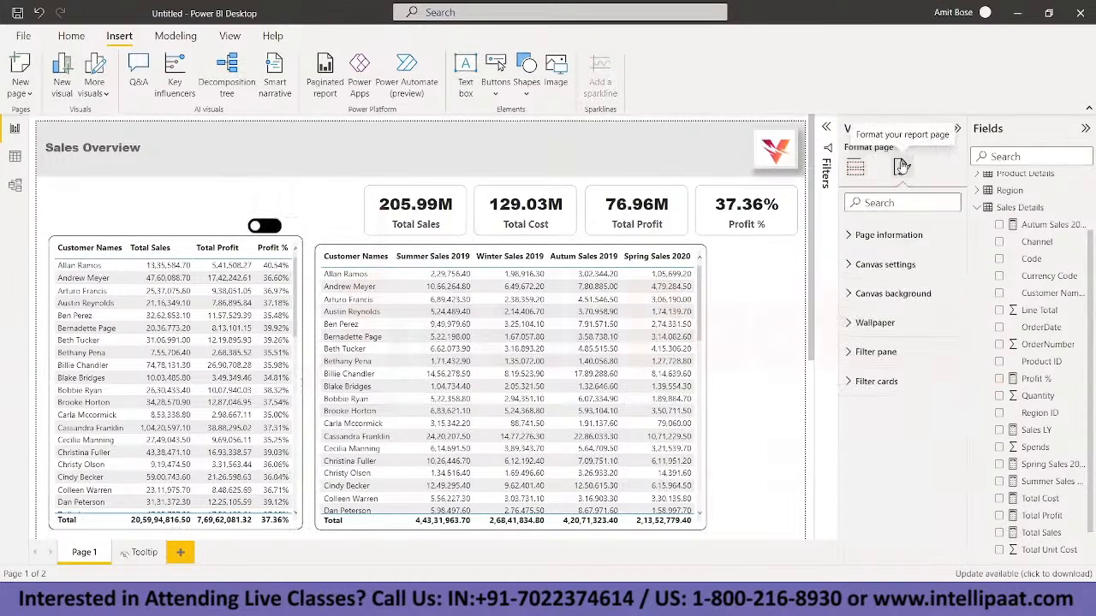
pyautogui.click(849, 241)
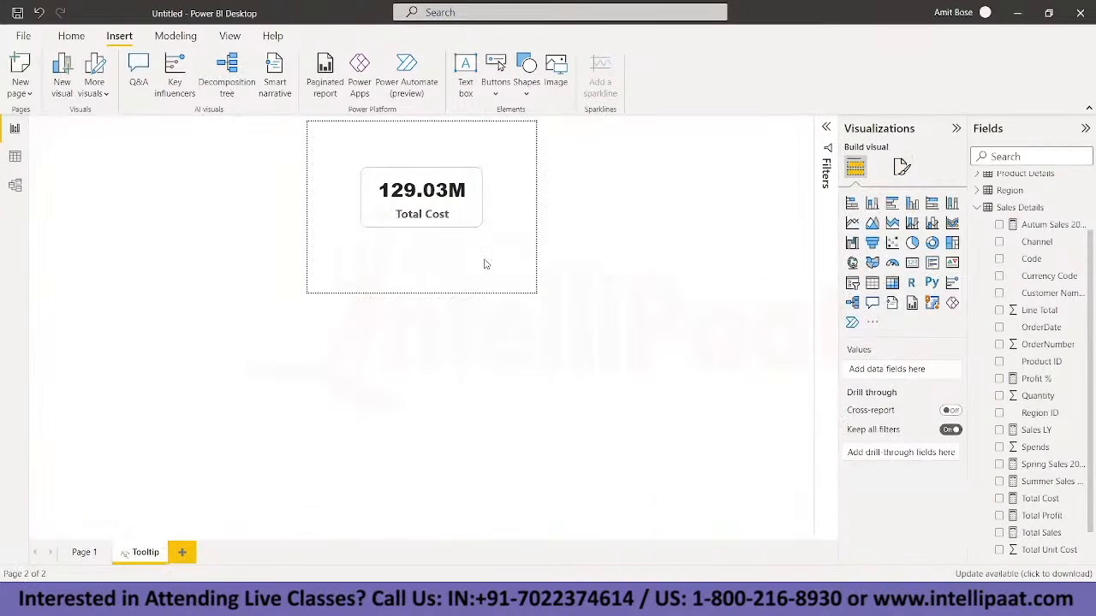
pyautogui.click(477, 223)
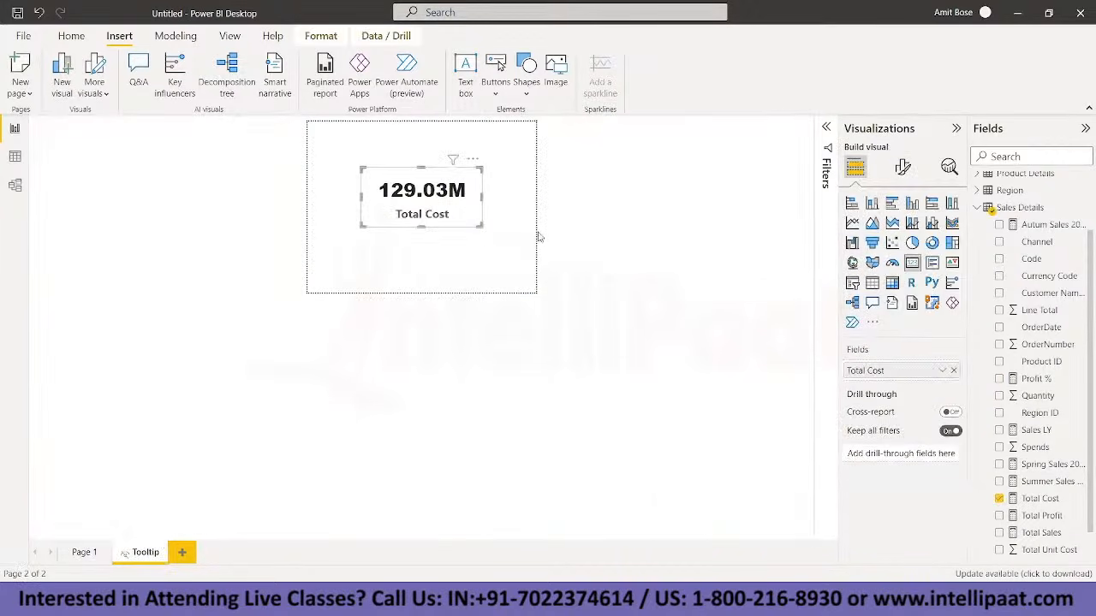
pyautogui.click(541, 237)
pyautogui.click(901, 166)
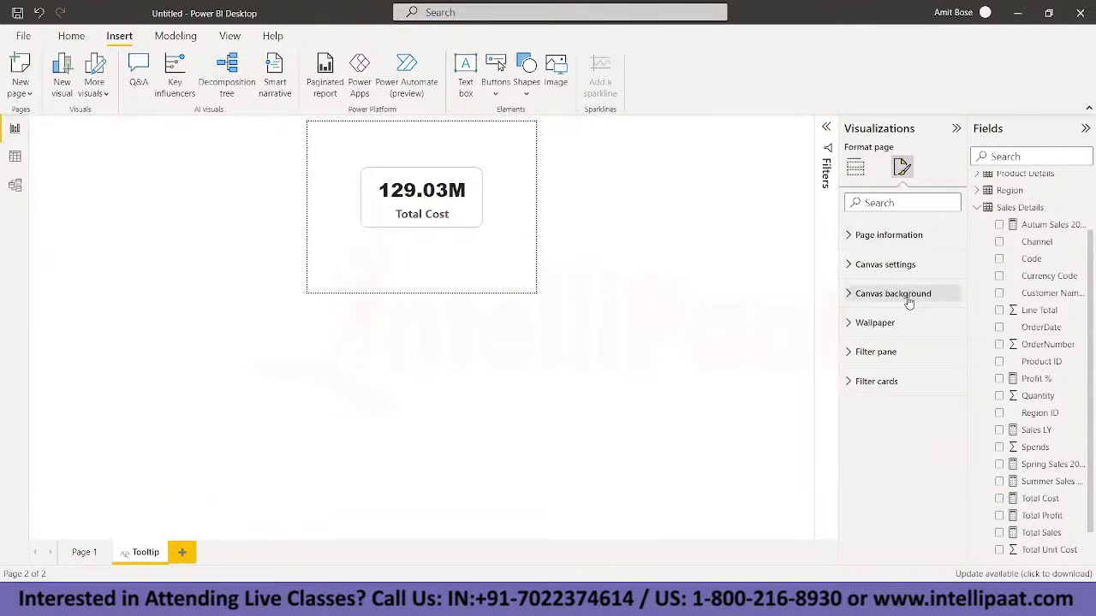
pyautogui.click(848, 238)
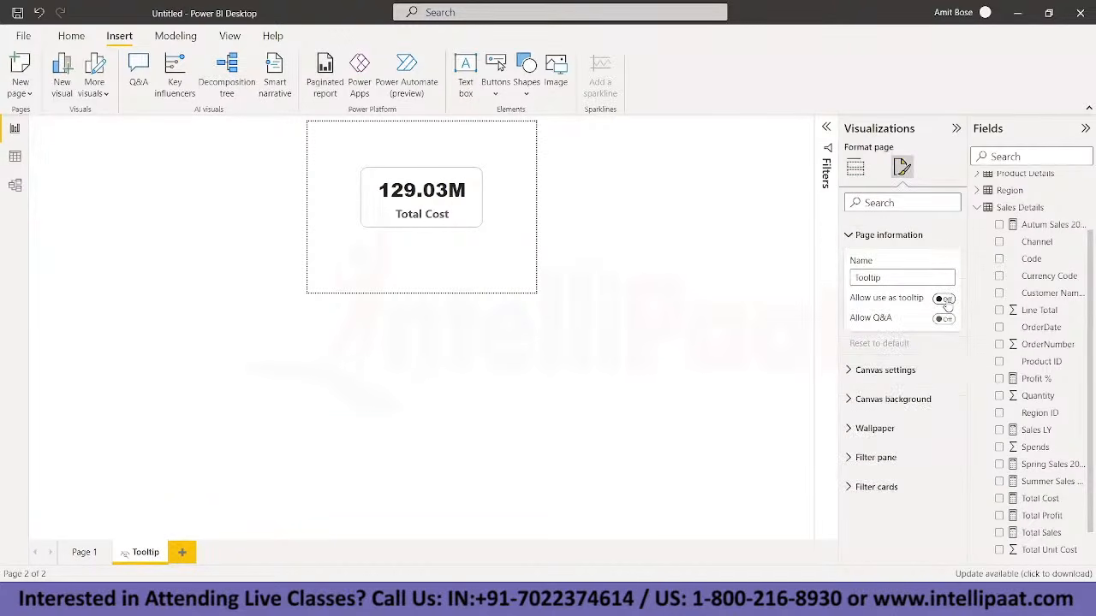
pyautogui.click(944, 298)
# Step: Assign the Tooltip page as the Total Profit customer table's report page tooltip and preview it on the customer rows
pyautogui.click(85, 554)
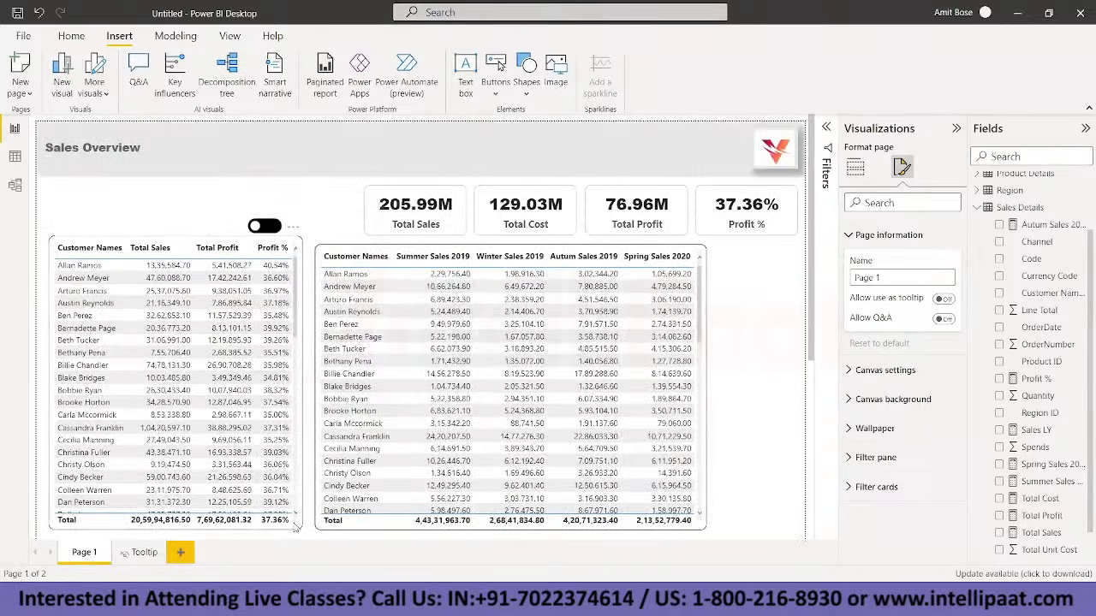
pyautogui.click(298, 526)
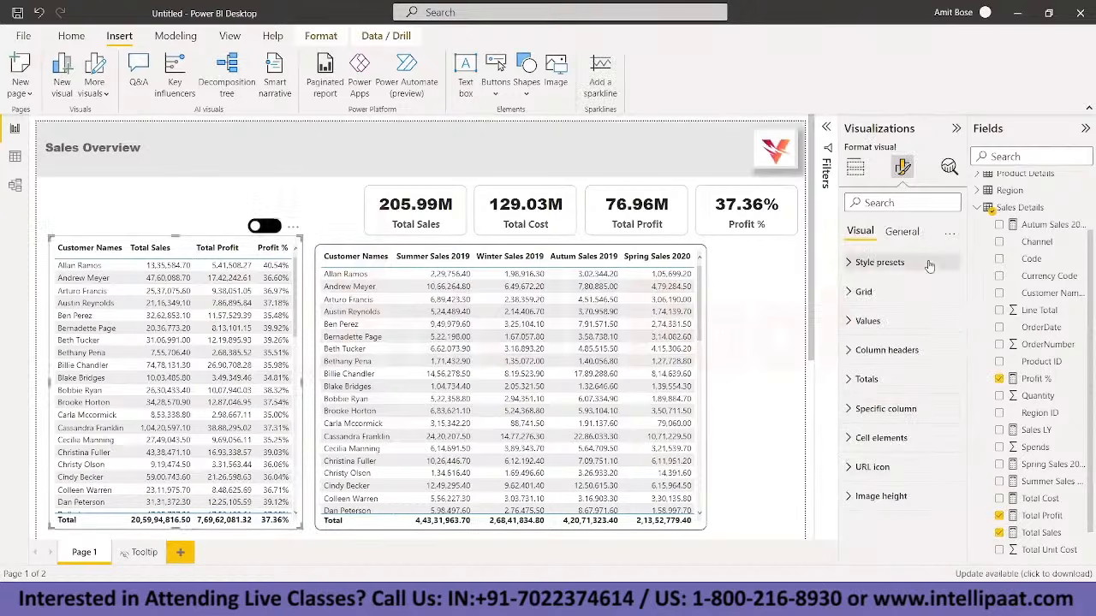
pyautogui.click(904, 232)
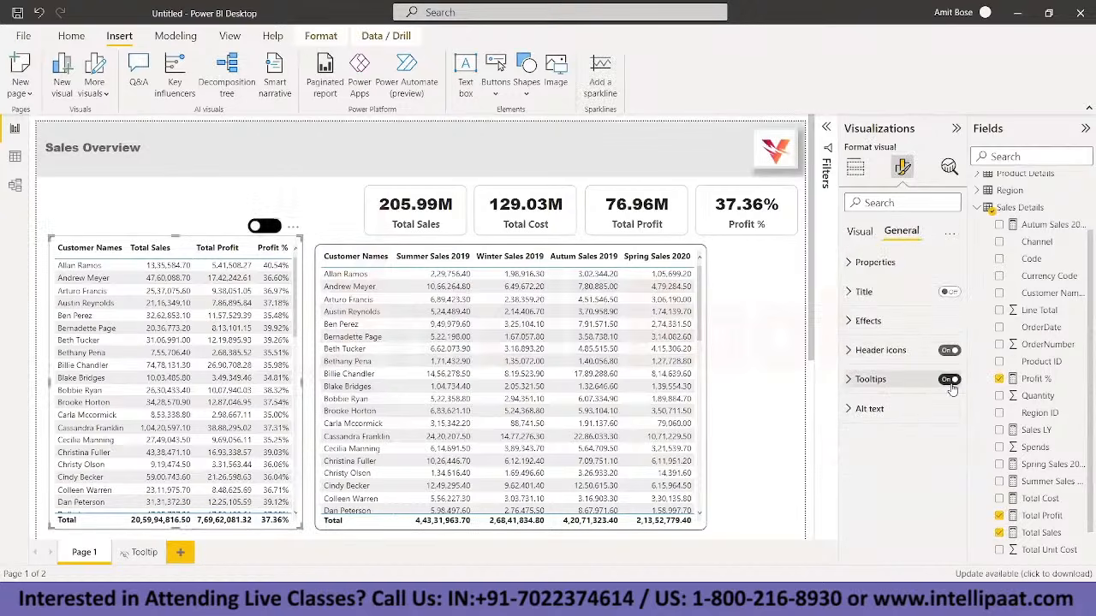
pyautogui.click(850, 381)
pyautogui.click(945, 483)
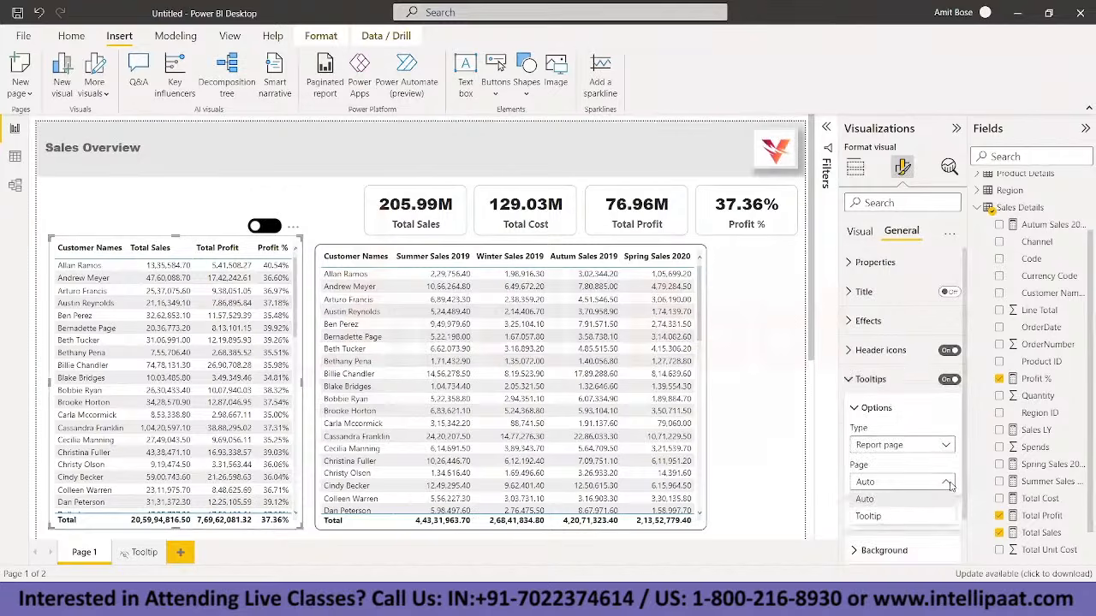
pyautogui.click(886, 518)
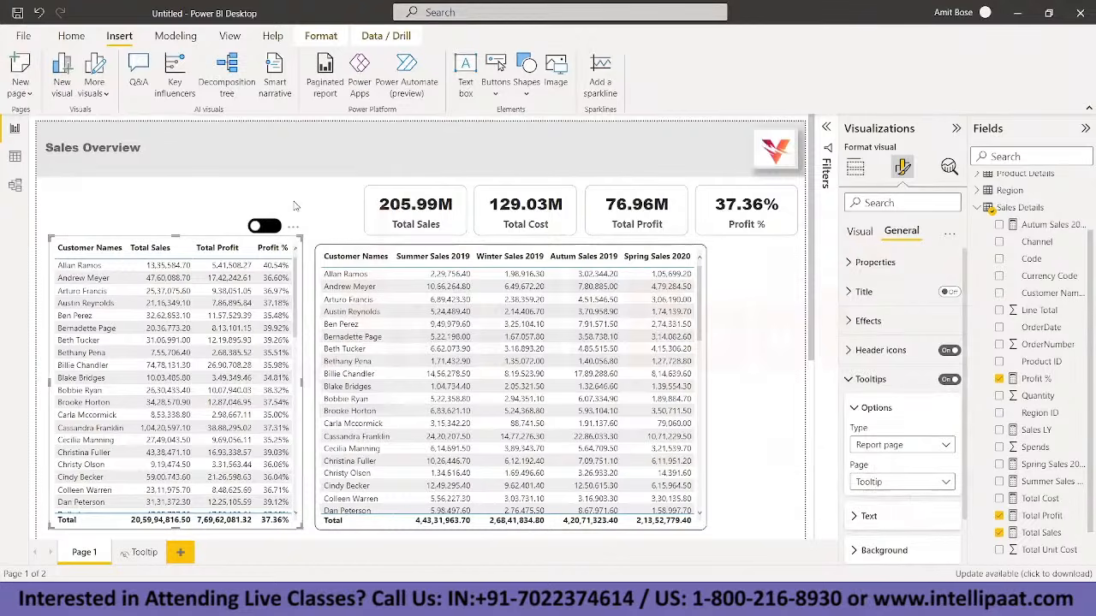
pyautogui.click(281, 204)
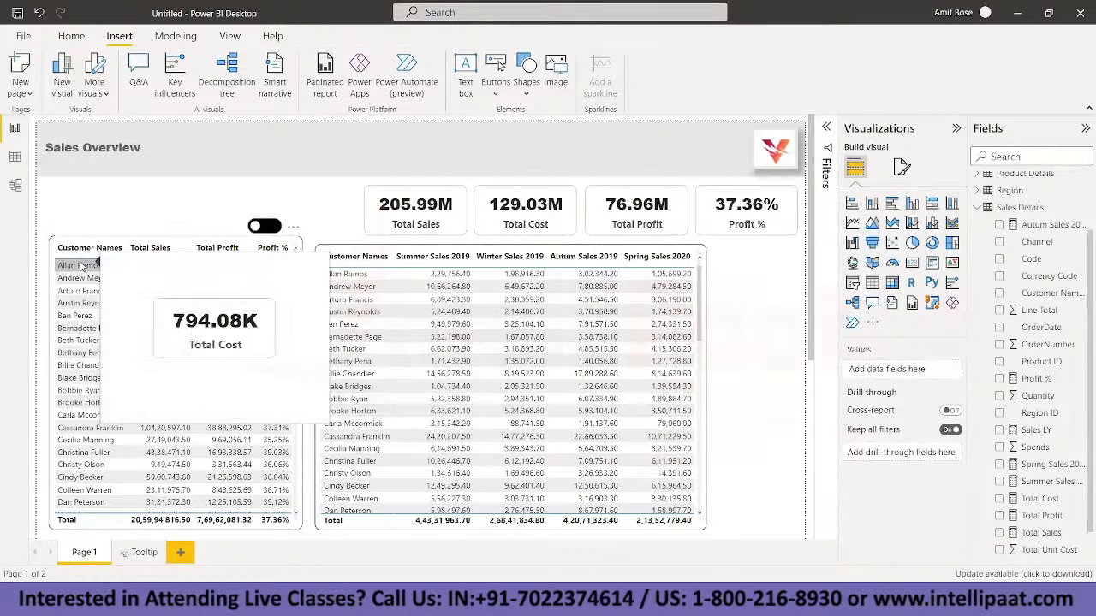
pyautogui.moveTo(82, 283)
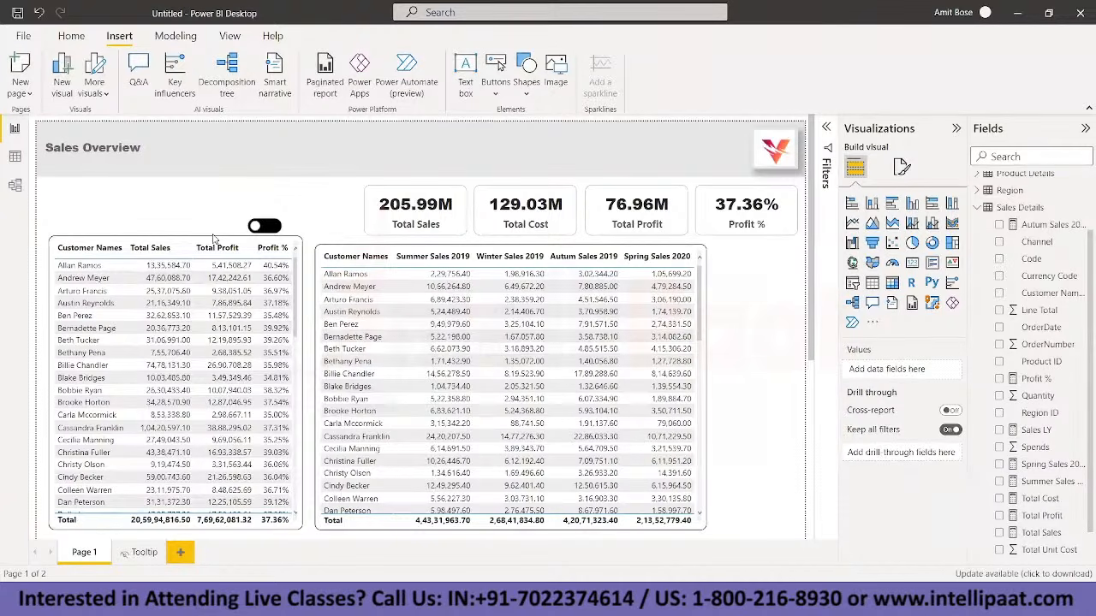
# Step: Add data bars to the customer table's Total Profit column and colour the positive bars green #76ED52
pyautogui.click(298, 526)
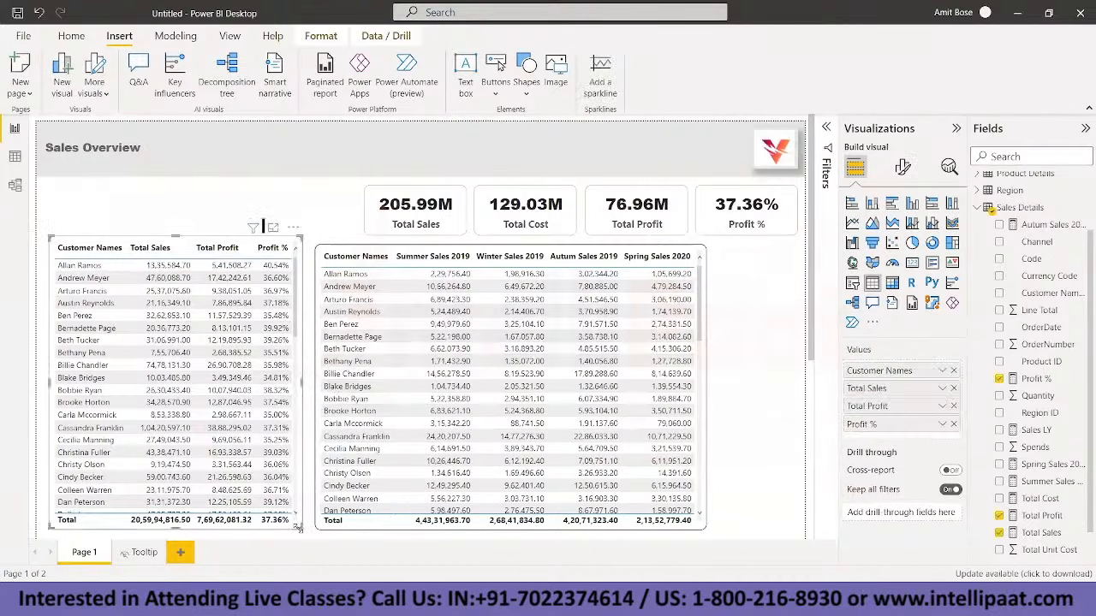
pyautogui.click(944, 408)
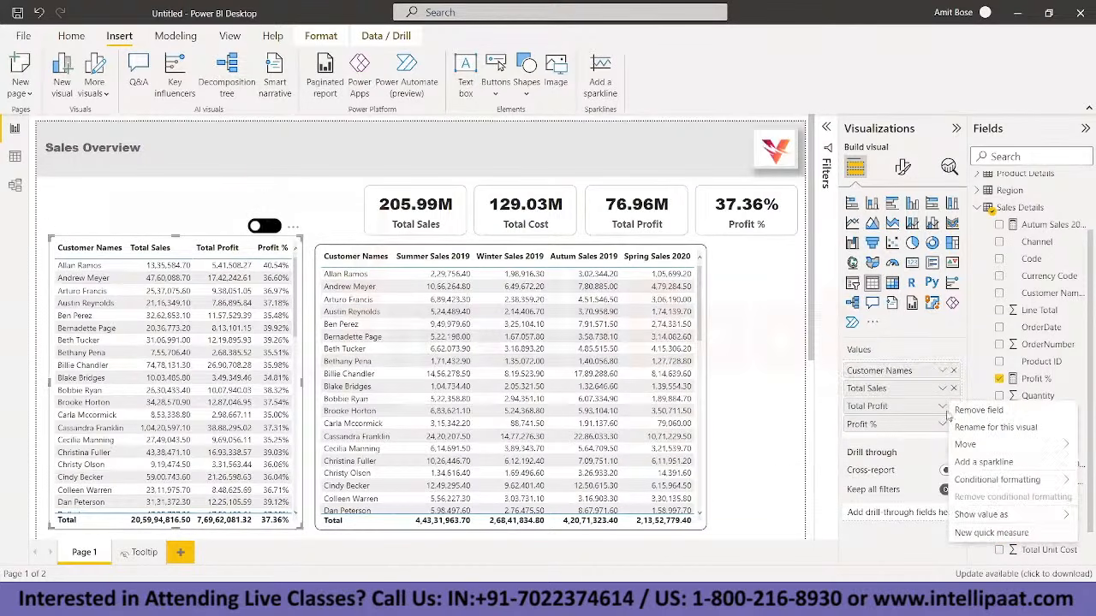
pyautogui.moveTo(970, 481)
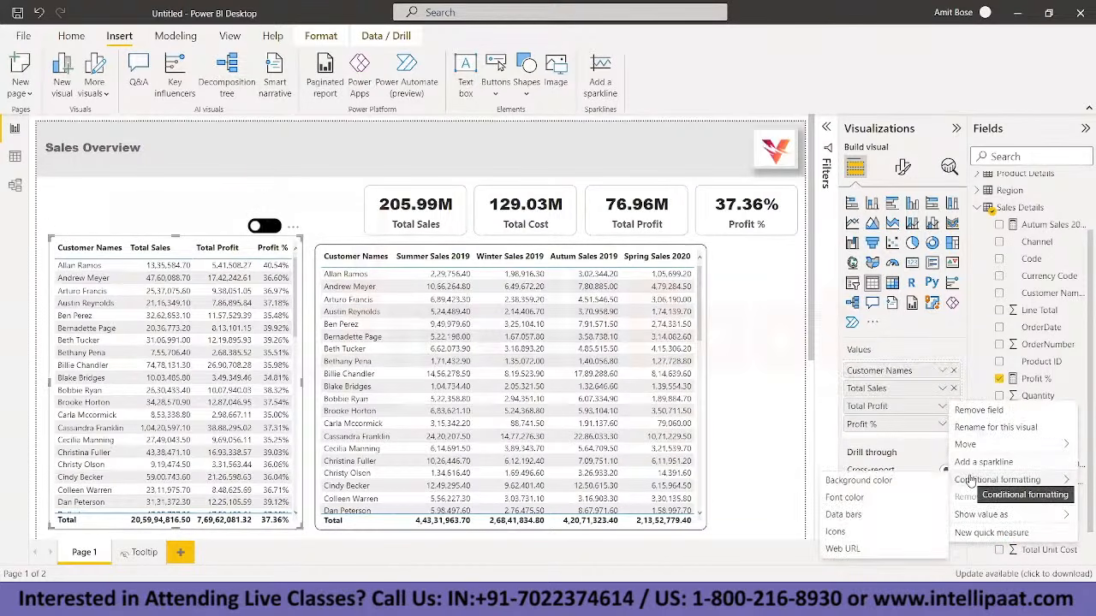
pyautogui.click(895, 516)
pyautogui.click(441, 251)
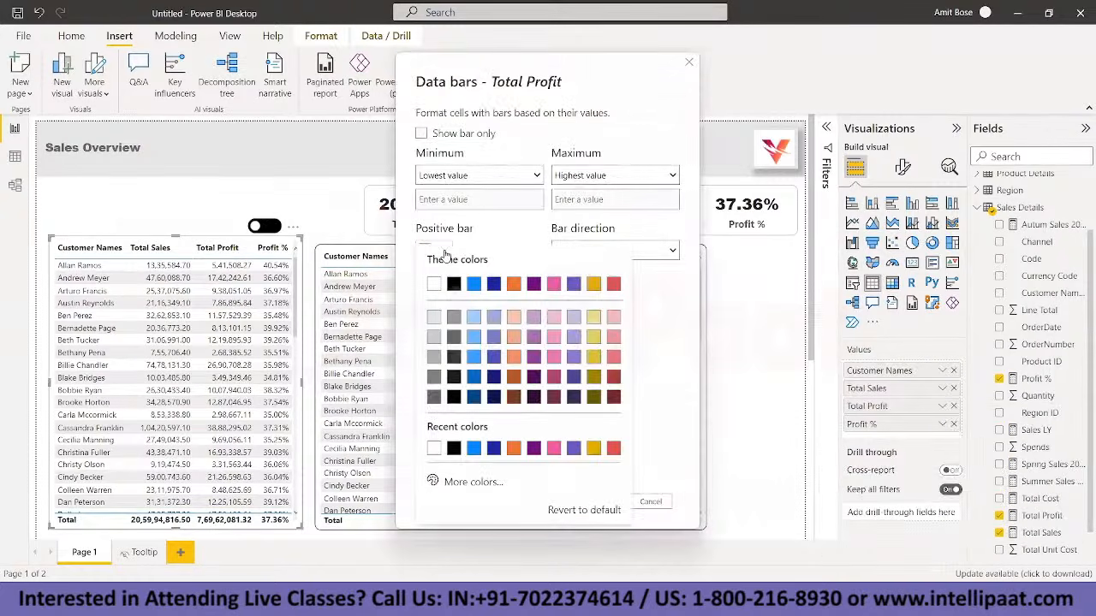
pyautogui.click(459, 487)
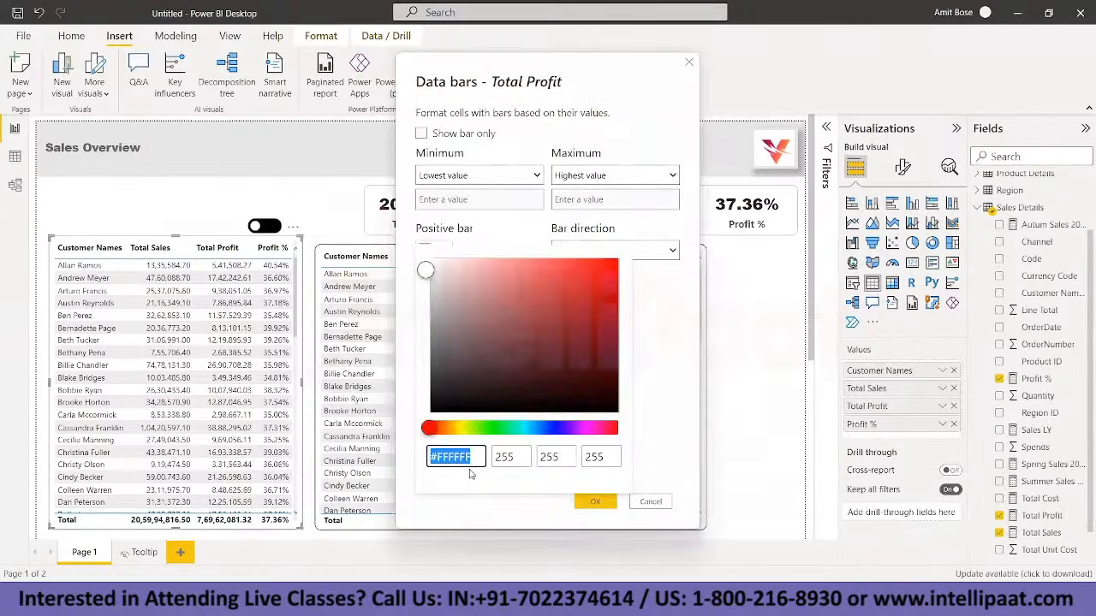
pyautogui.click(486, 428)
pyautogui.click(548, 268)
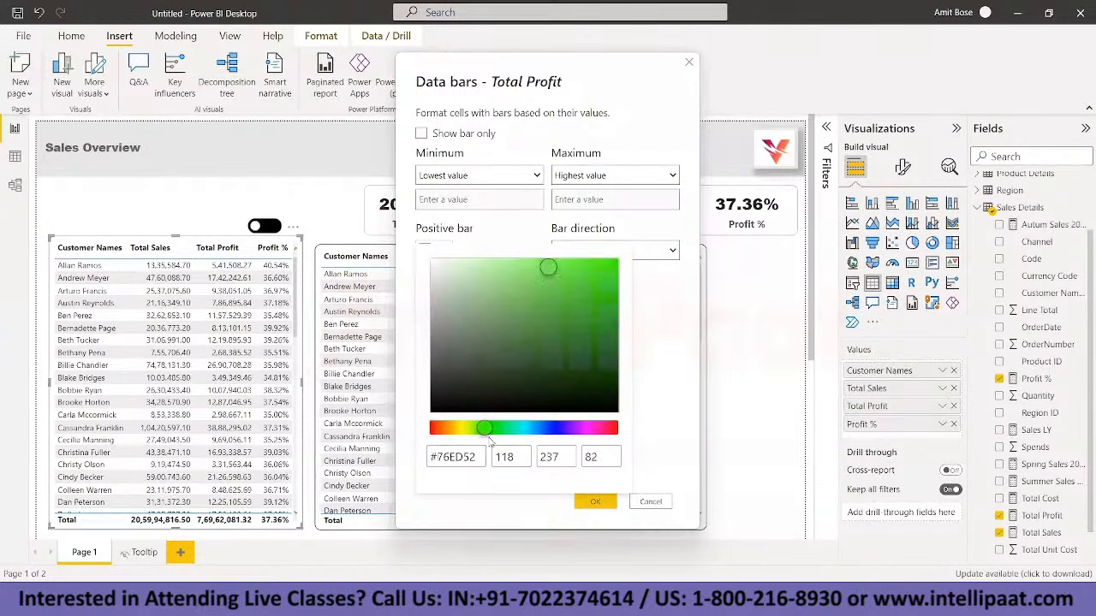
pyautogui.click(656, 470)
# Step: Set the Total Profit data bars' negative colour to orange and apply the formatting
pyautogui.click(444, 298)
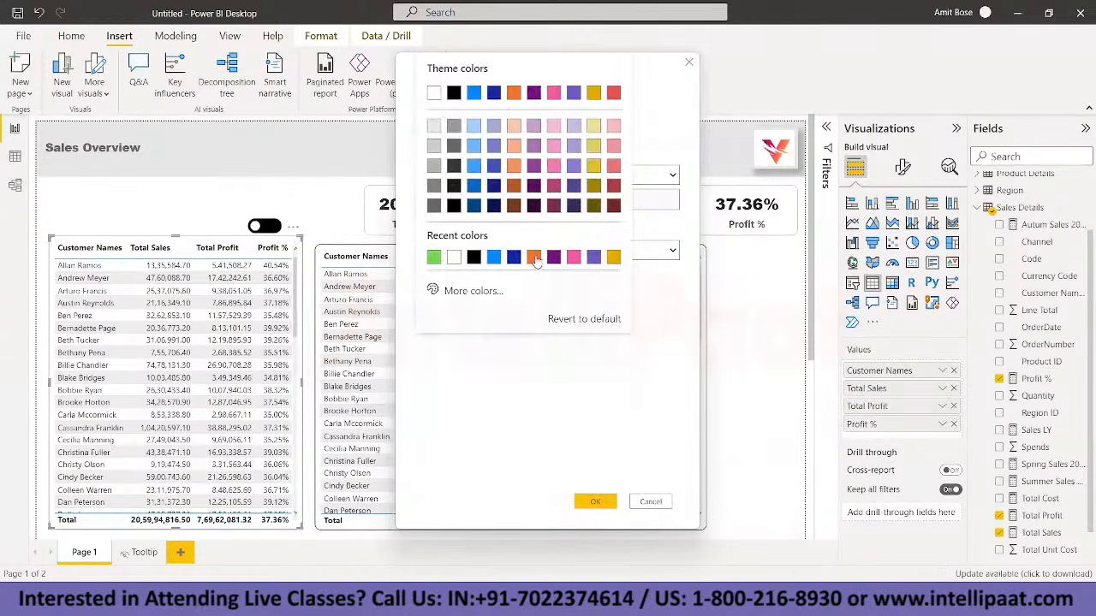
pyautogui.click(536, 260)
pyautogui.click(595, 501)
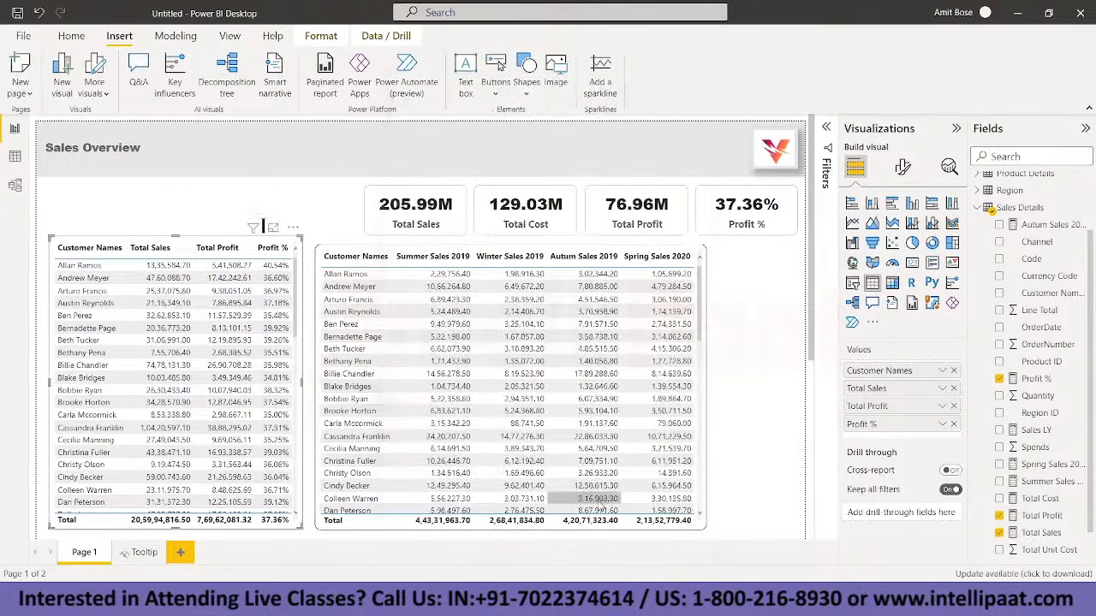
# Step: Sort the customer table by Total Profit in descending order and review the data bars down the rows
pyautogui.click(155, 212)
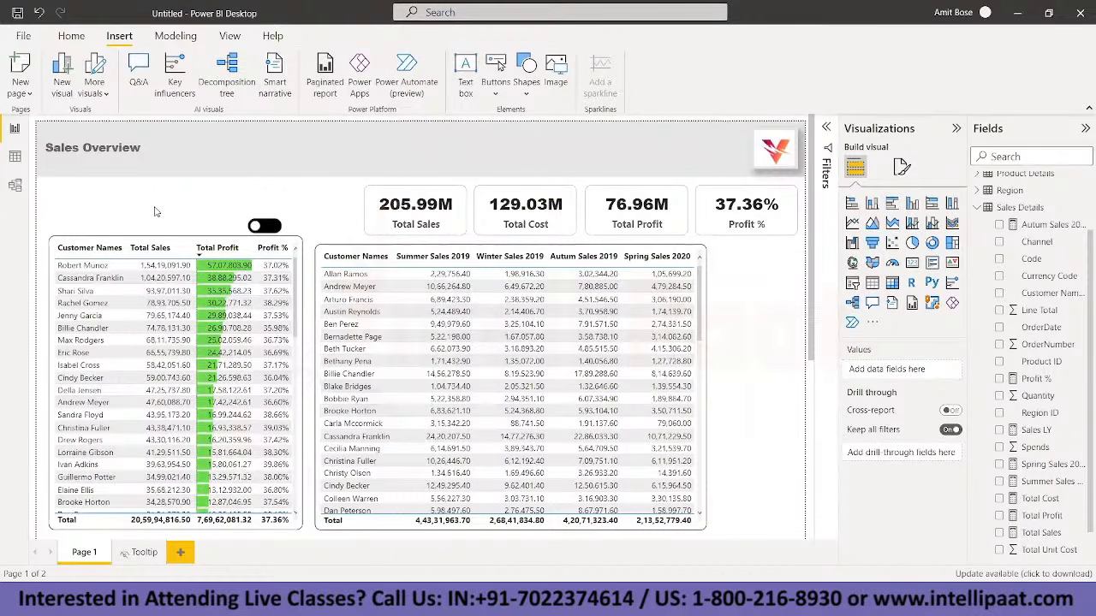
pyautogui.scroll(-3, 227, 344)
pyautogui.scroll(3, 226, 345)
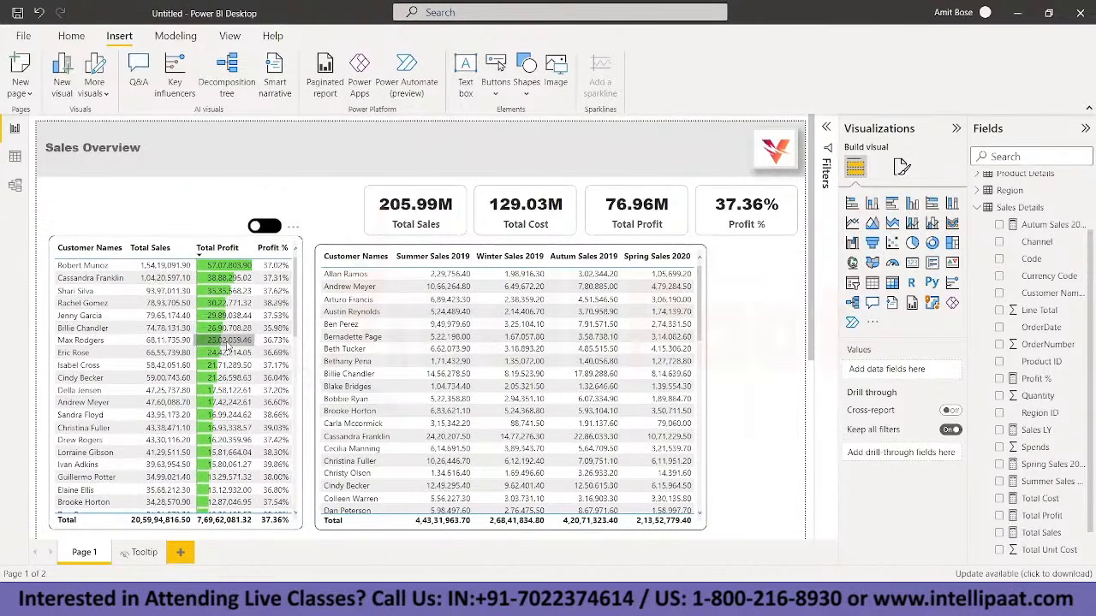
pyautogui.scroll(-3, 227, 344)
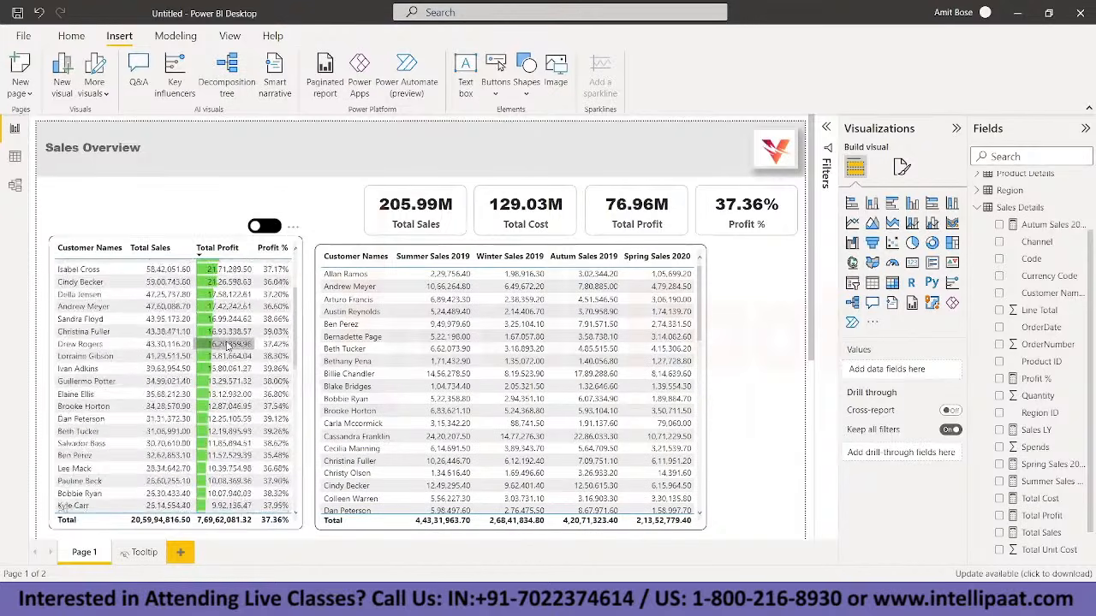
pyautogui.scroll(3, 227, 344)
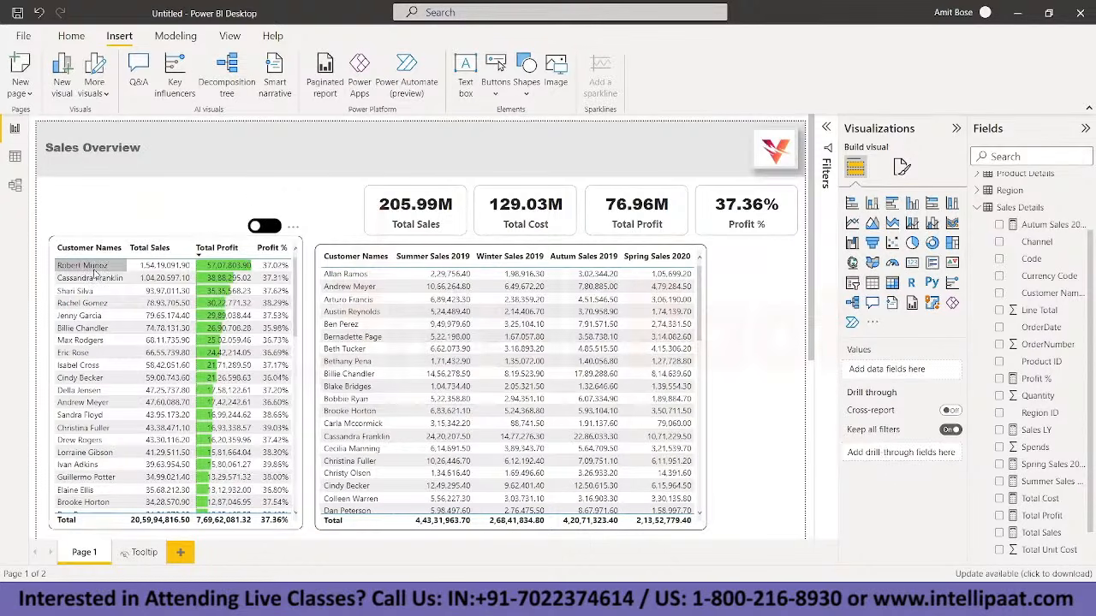
# Step: Switch the toggle to the product table and insert a donut chart in the empty canvas area below it
pyautogui.keyDown('ctrl'); pyautogui.click(277, 225); pyautogui.keyUp('ctrl')
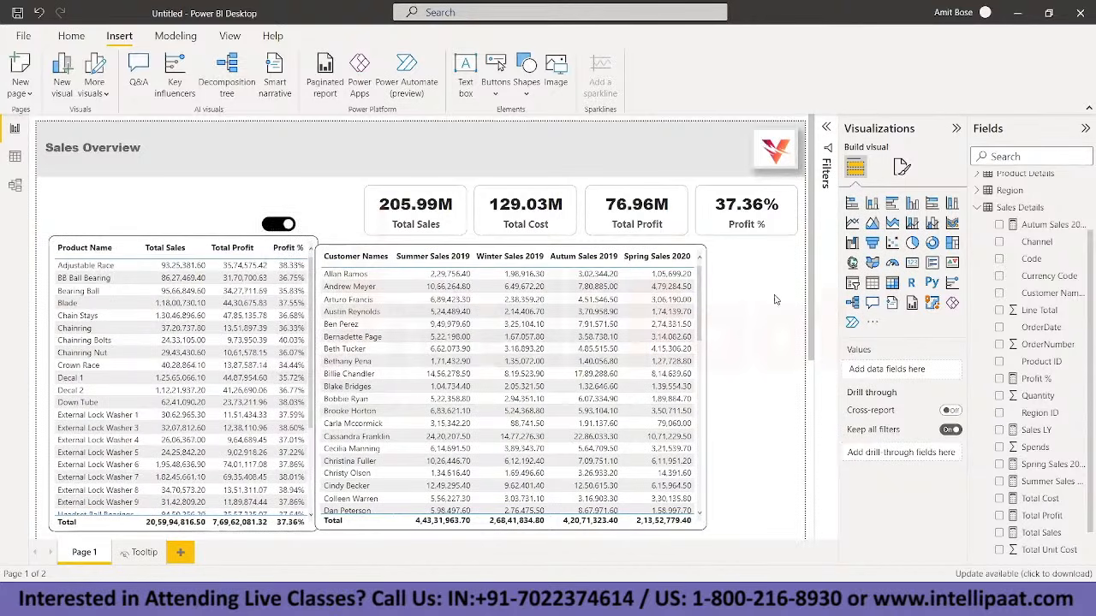
pyautogui.scroll(-3, 775, 301)
pyautogui.scroll(-1, 775, 301)
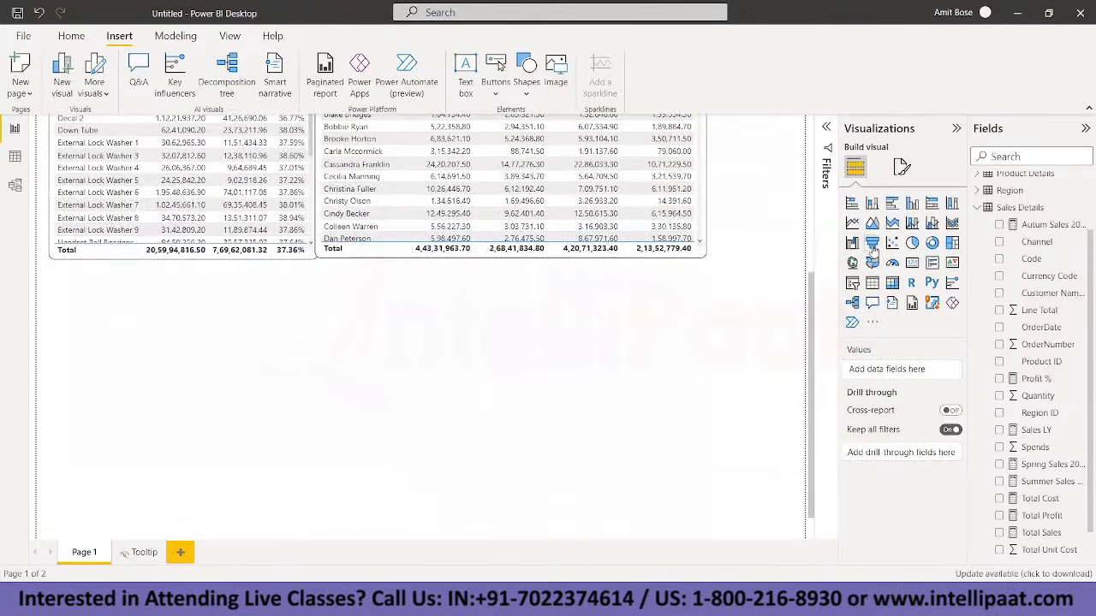
pyautogui.click(933, 243)
pyautogui.moveTo(316, 529); pyautogui.dragTo(281, 518)
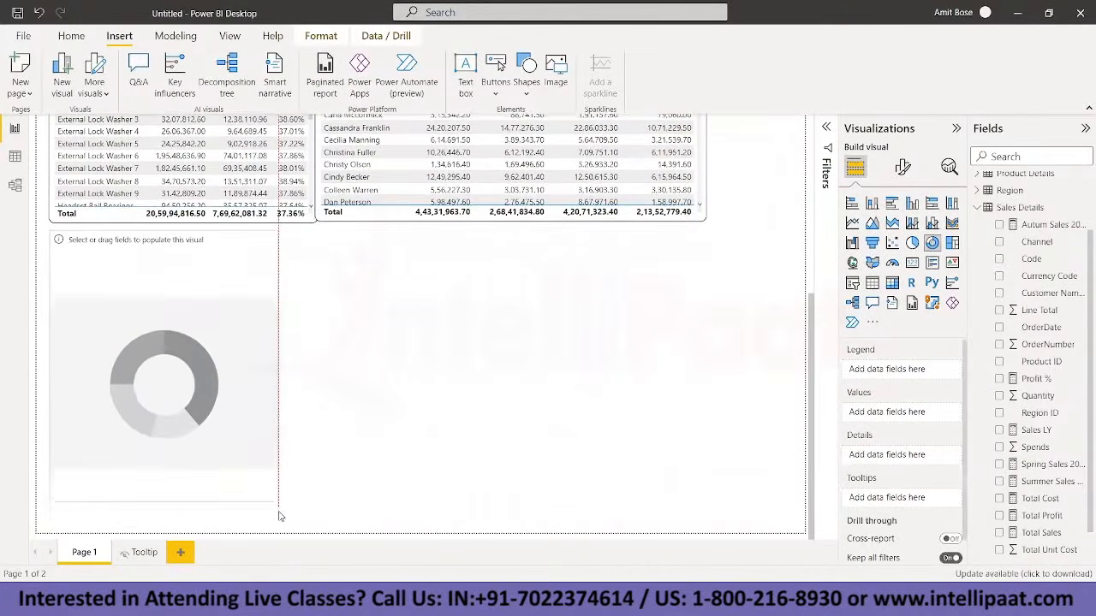
# Step: Set the donut chart's legend to Product Name and its values to Total Sales
pyautogui.click(979, 208)
pyautogui.click(977, 249)
pyautogui.moveTo(1075, 290); pyautogui.dragTo(899, 370)
pyautogui.click(978, 317)
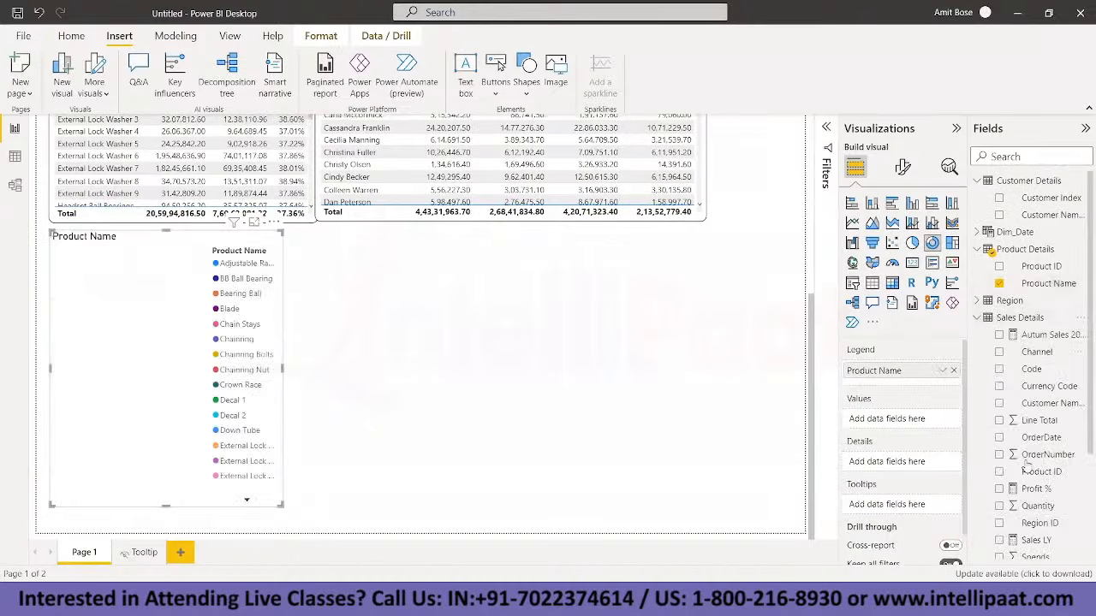
pyautogui.scroll(-3, 1033, 529)
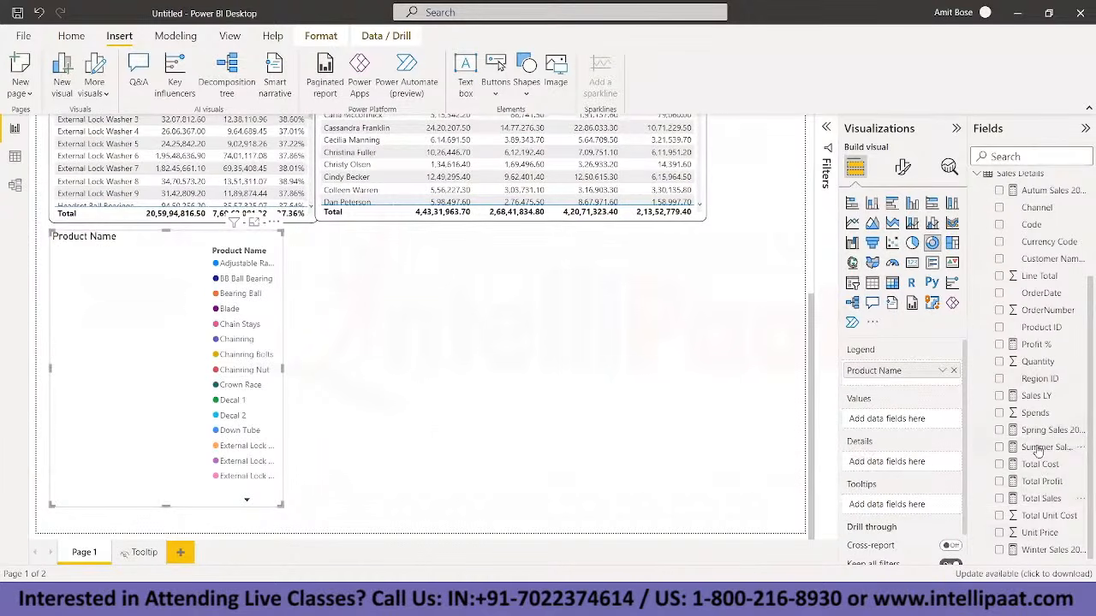
pyautogui.moveTo(1040, 499); pyautogui.dragTo(906, 422)
# Step: Turn off the donut chart's legend and detail labels, and resize it to match the product table's width
pyautogui.click(905, 167)
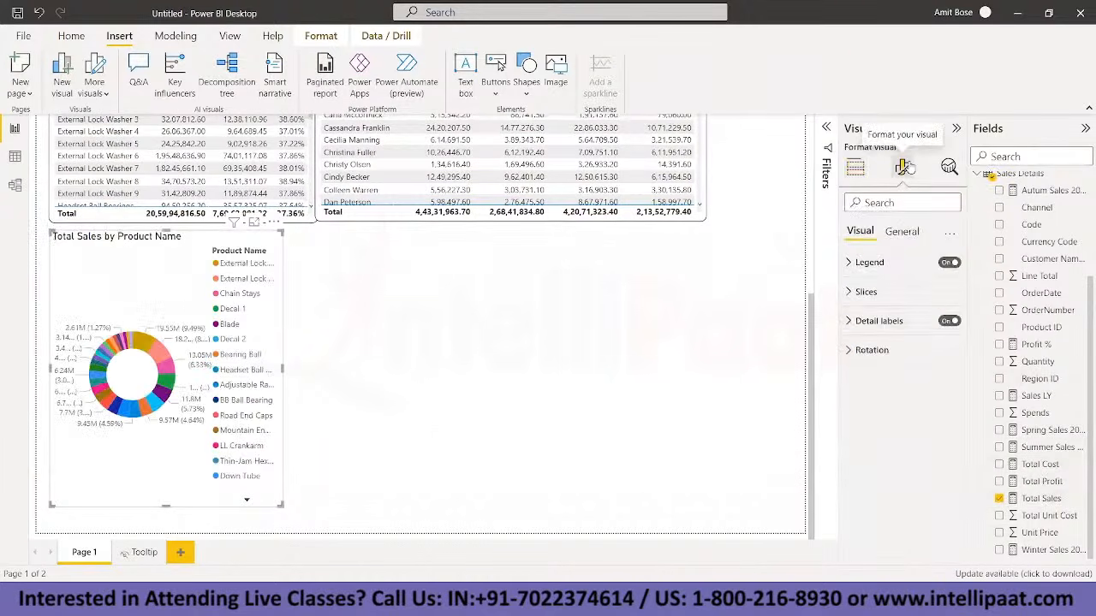
pyautogui.click(945, 264)
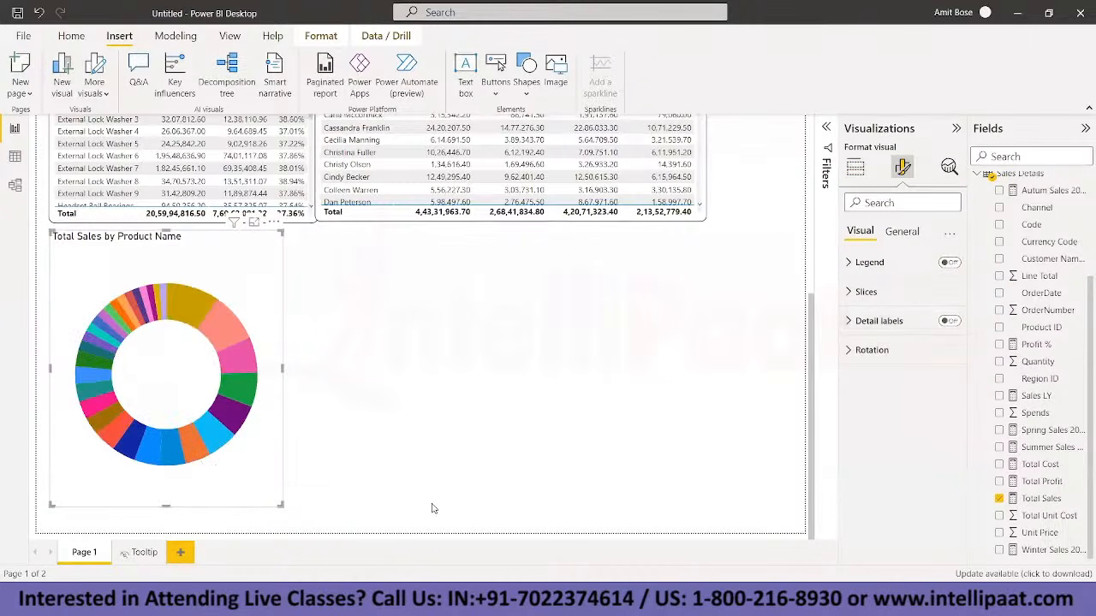
pyautogui.moveTo(279, 503); pyautogui.dragTo(308, 434)
# Step: Nudge the seasonal sales table to the right, clear of the product table
pyautogui.click(703, 215)
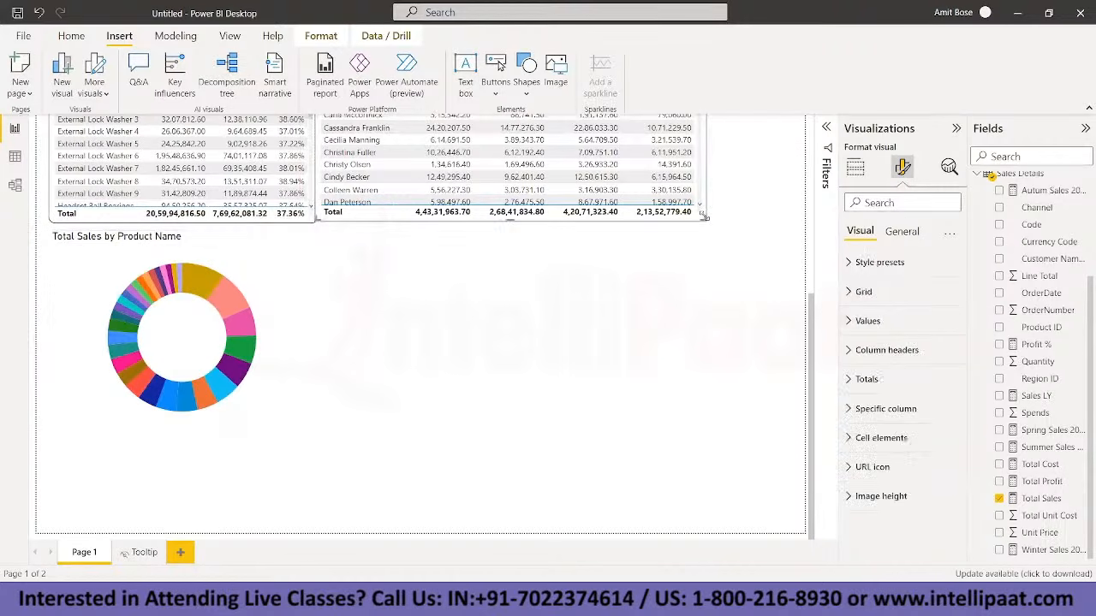
pyautogui.press('Right')
pyautogui.press('Right')
pyautogui.press('Right')
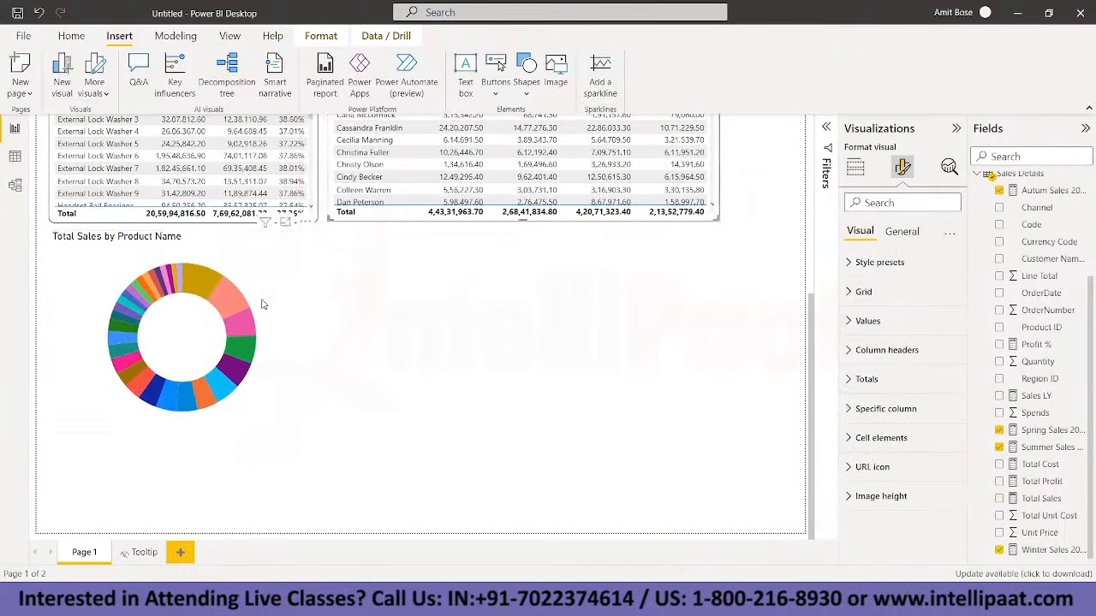
# Step: Inspect the tooltips on the largest slices of the Total Sales by Product Name donut chart
pyautogui.click(262, 302)
pyautogui.moveTo(198, 279)
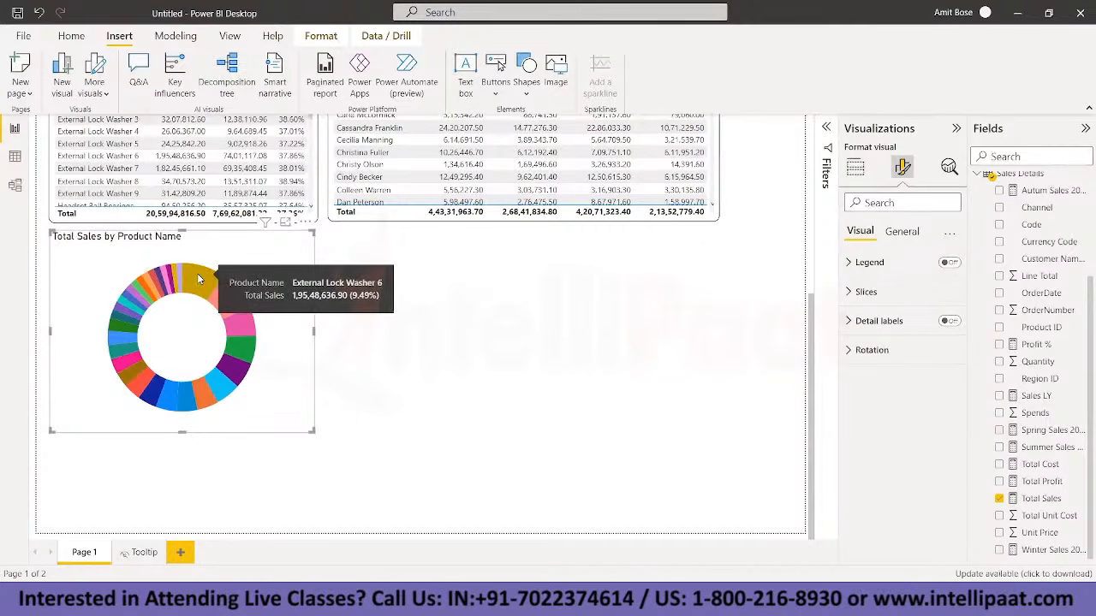
pyautogui.moveTo(221, 319)
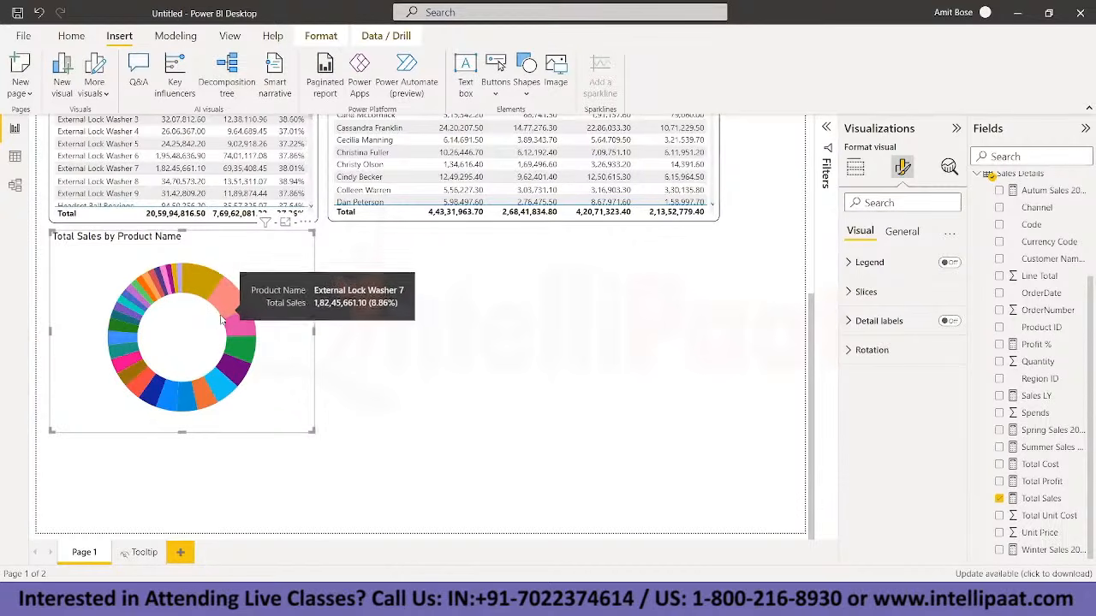
pyautogui.moveTo(172, 298)
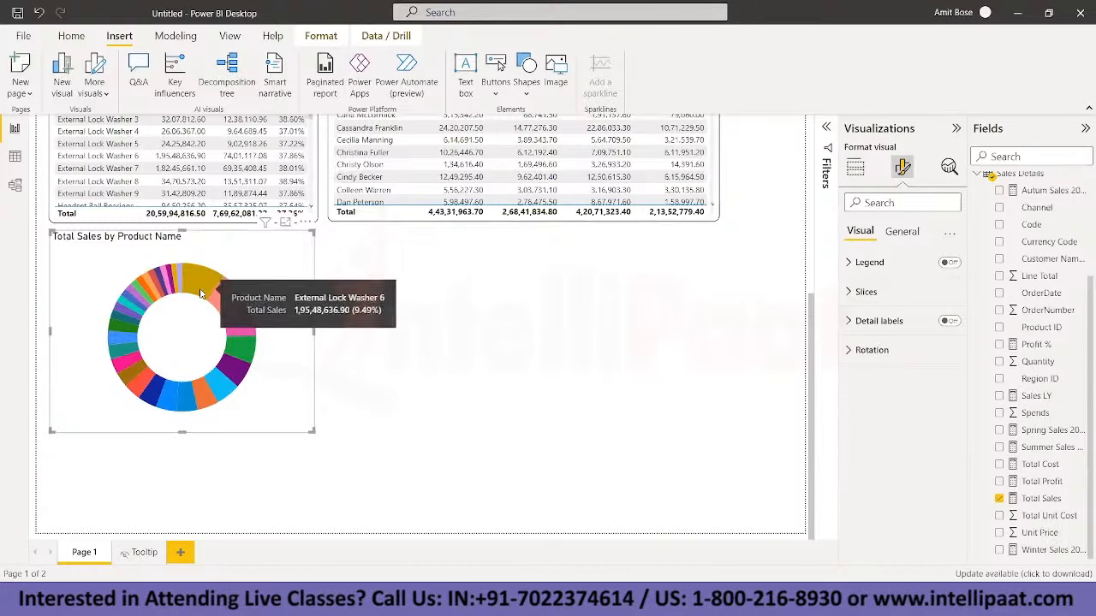
# Step: Rename Page 1 as Sales Details
pyautogui.rightClick(78, 557)
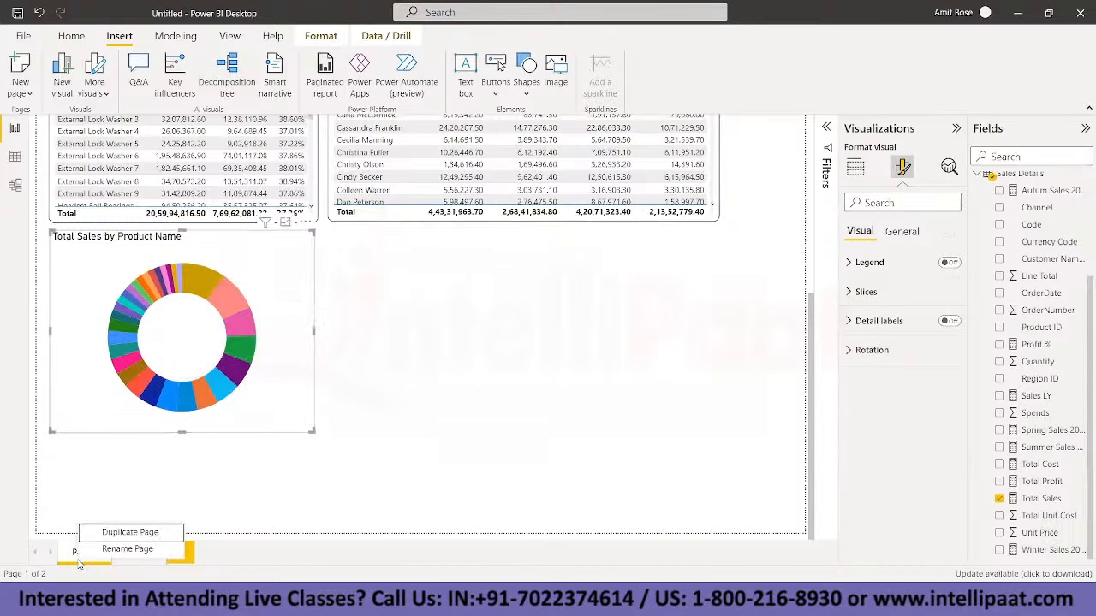
pyautogui.click(127, 549)
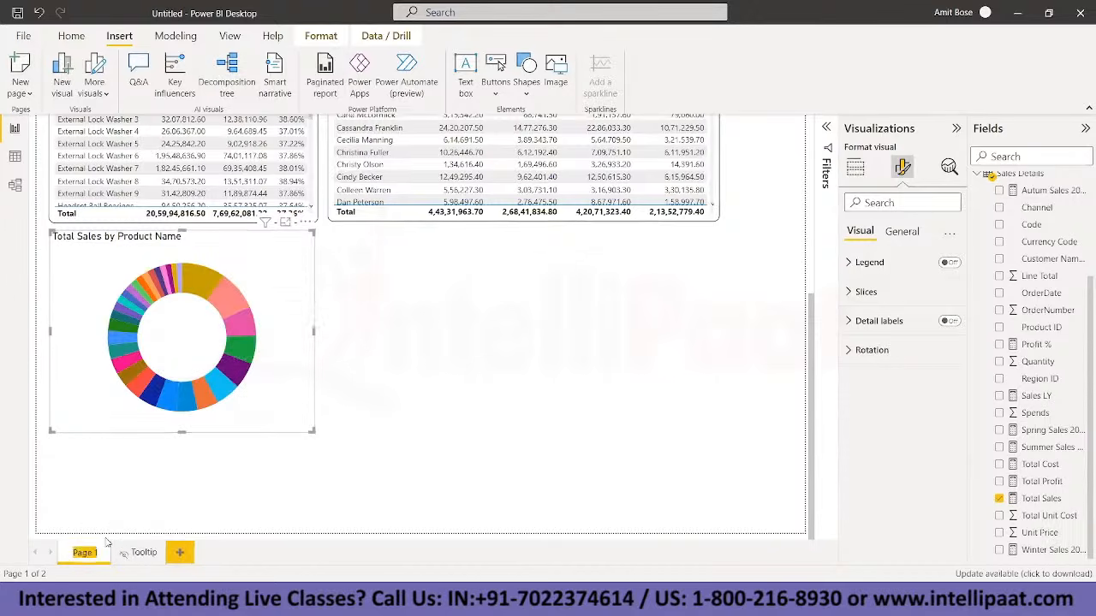
pyautogui.write('Sales Details')
pyautogui.press('Return')
# Step: Add a new report page, place it between Sales Details and Tooltip, and name it Profit Analysis
pyautogui.click(214, 553)
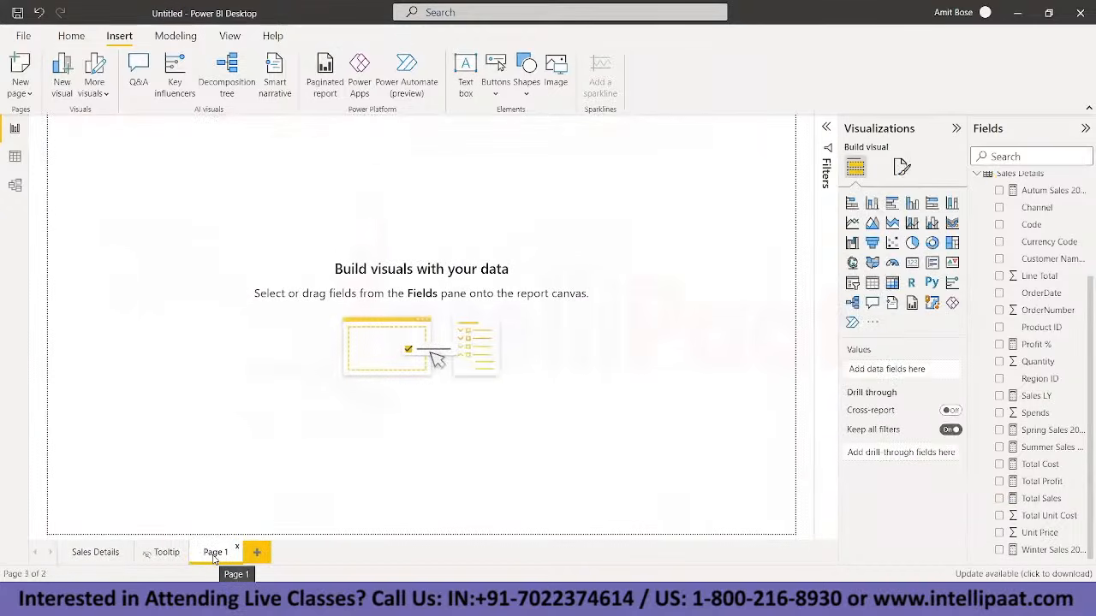
pyautogui.moveTo(214, 553); pyautogui.dragTo(161, 553)
pyautogui.rightClick(161, 553)
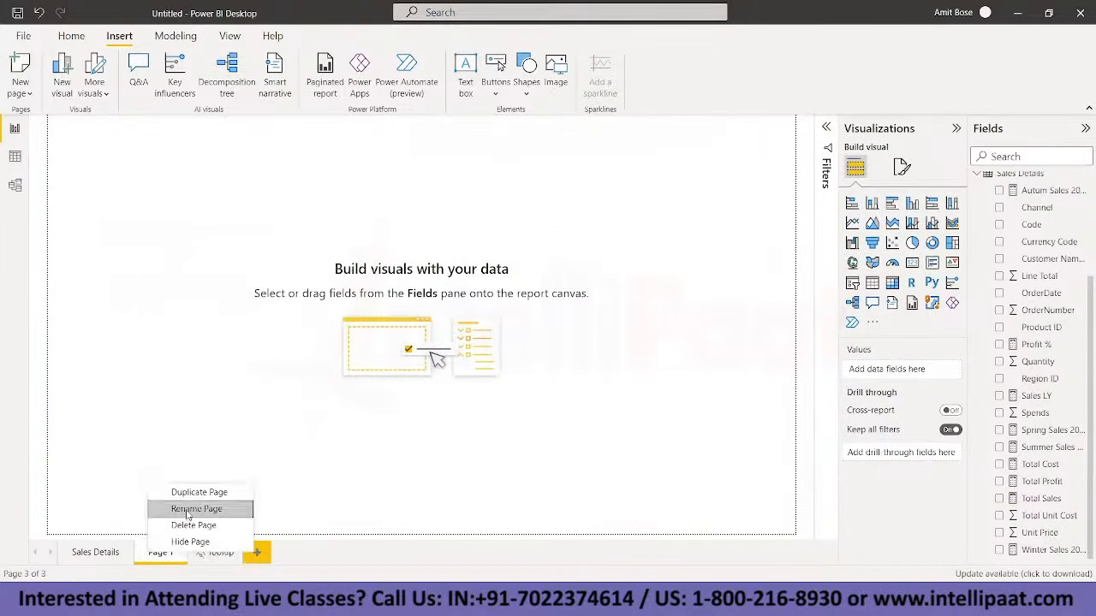
pyautogui.click(186, 507)
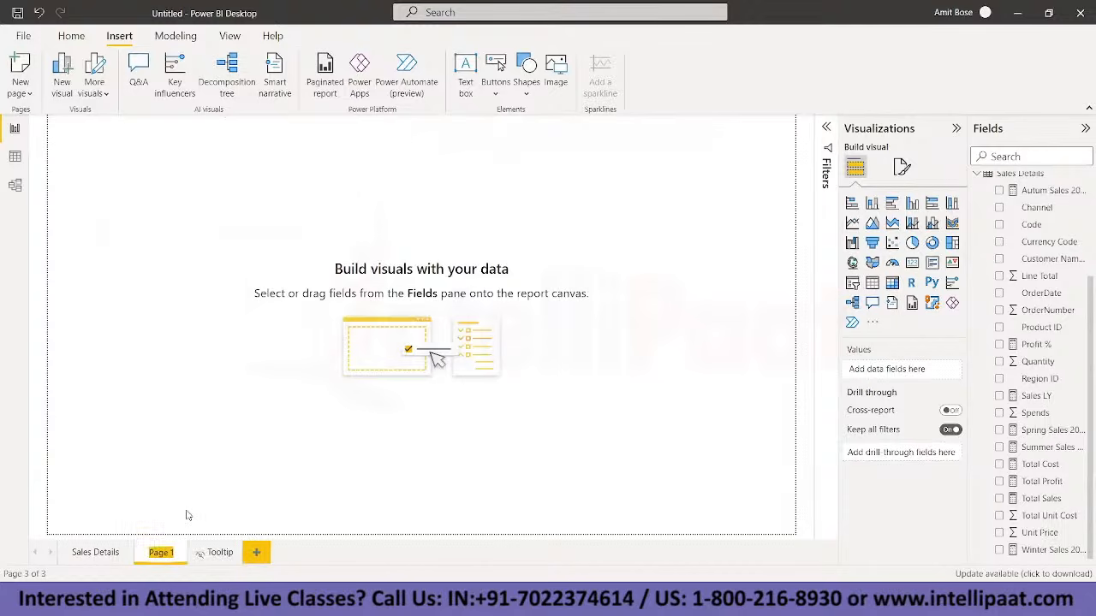
pyautogui.write('Profit Analysis')
pyautogui.press('Return')
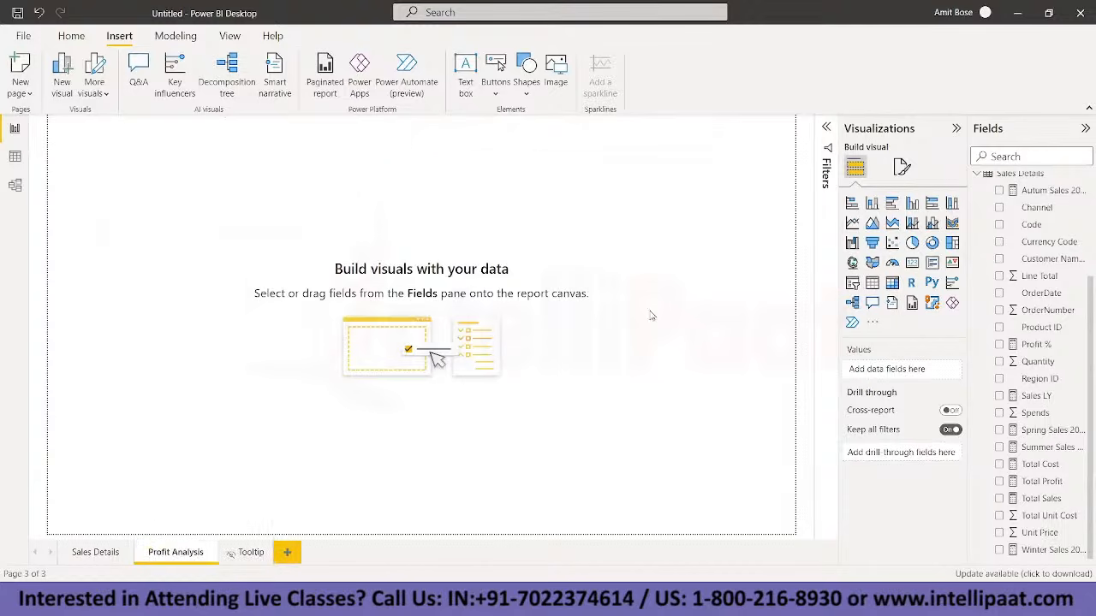
# Step: Insert a wide card centred at the top of the Profit Analysis page and fill it with Product Name
pyautogui.click(913, 262)
pyautogui.moveTo(217, 276); pyautogui.dragTo(497, 191)
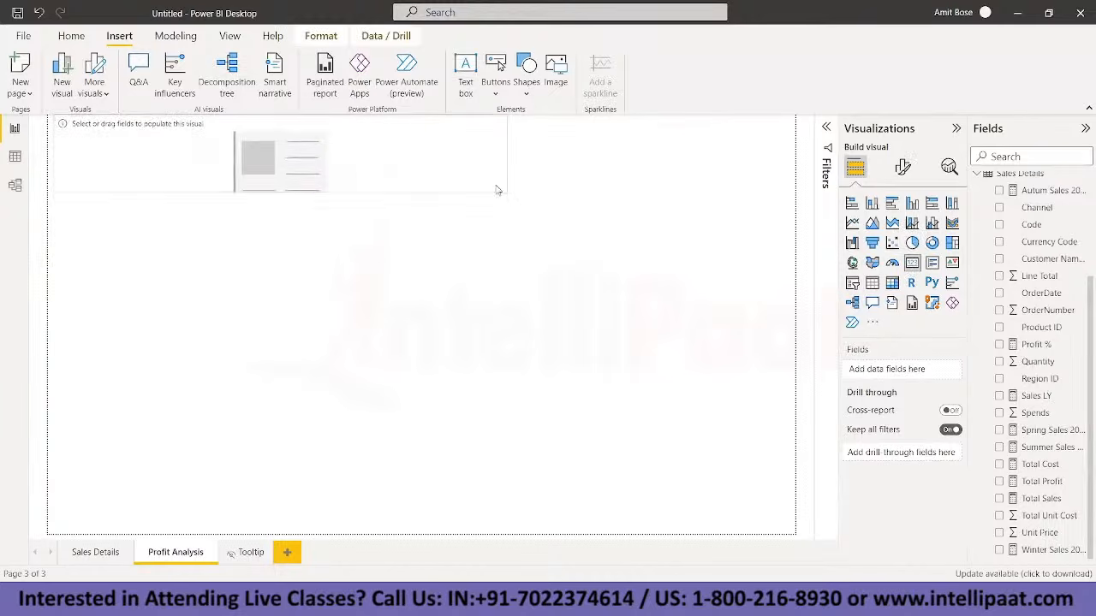
pyautogui.moveTo(408, 170); pyautogui.dragTo(557, 181)
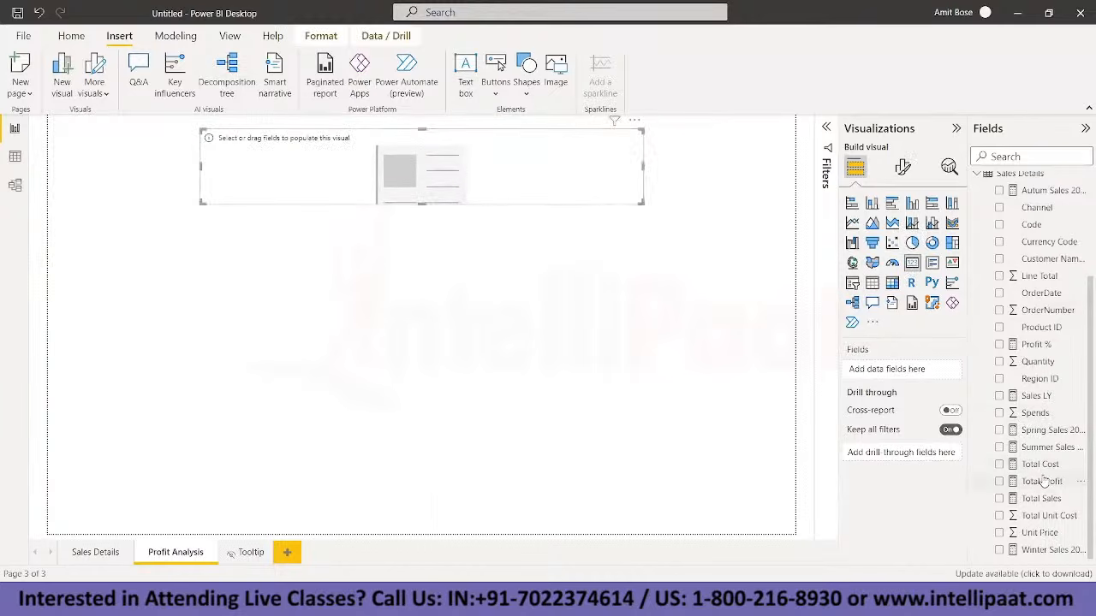
pyautogui.scroll(3, 1038, 353)
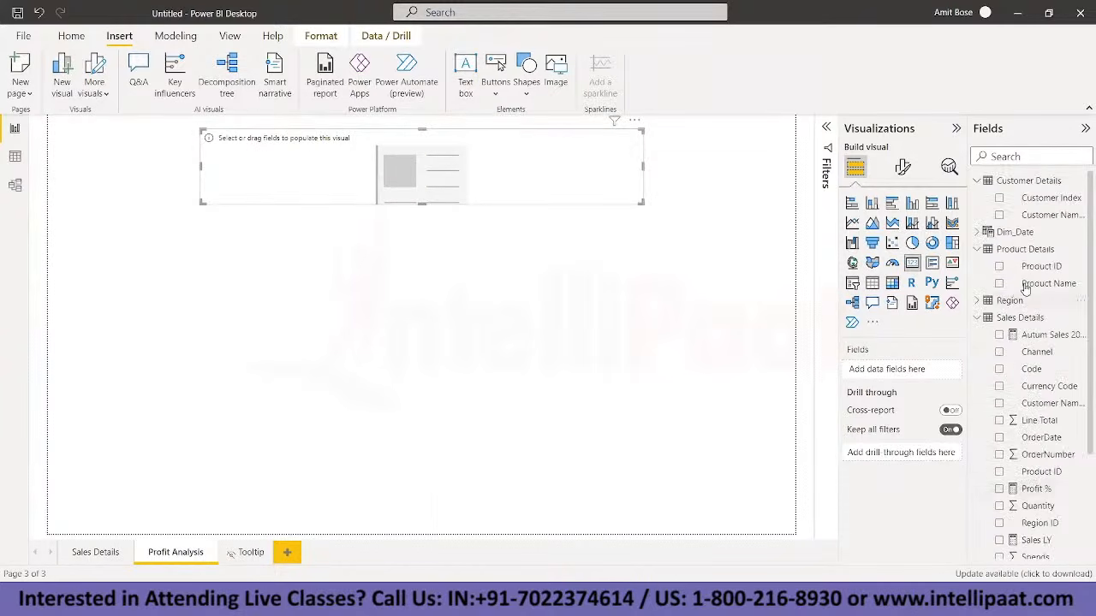
pyautogui.moveTo(1049, 284); pyautogui.dragTo(909, 370)
# Step: Turn off the category label of the Product Name card
pyautogui.click(898, 171)
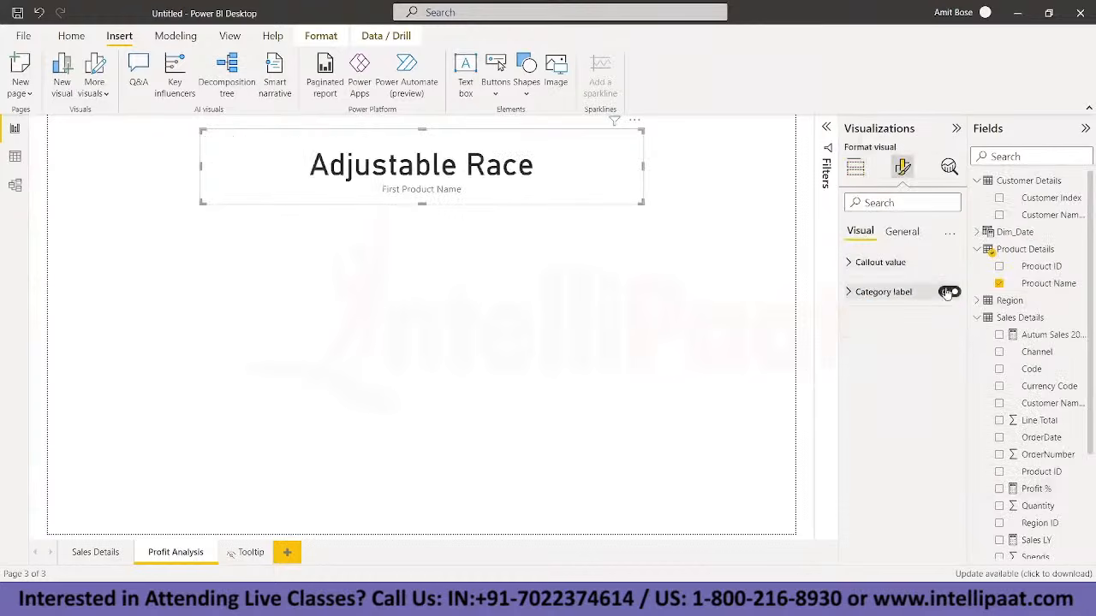
pyautogui.click(949, 289)
pyautogui.click(626, 256)
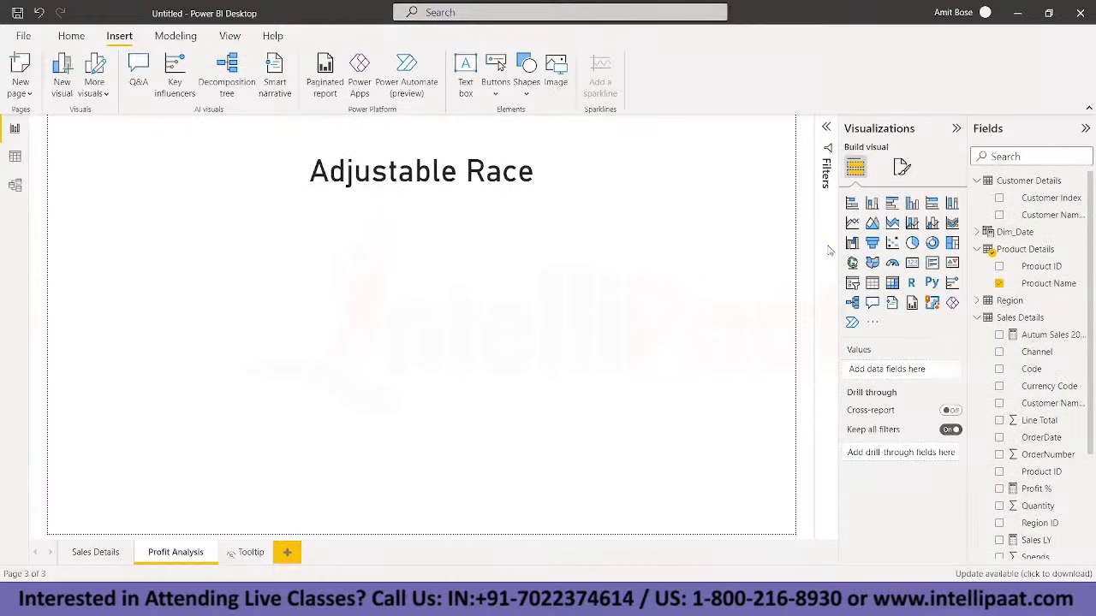
# Step: Insert a clustered column chart spanning the Profit Analysis page below the card and use Total Profit as its values
pyautogui.click(912, 203)
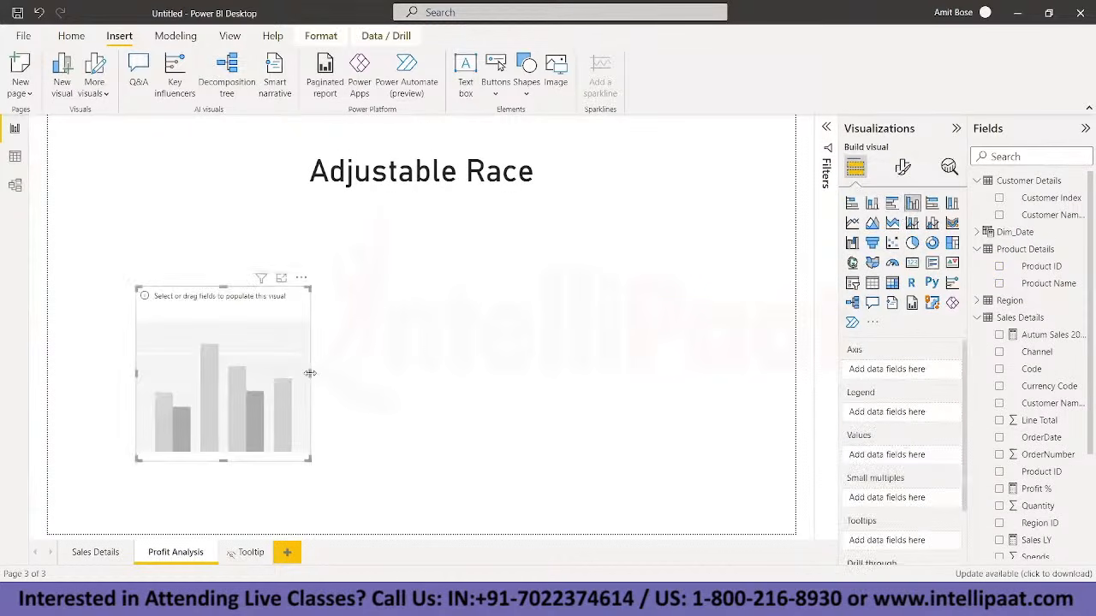
pyautogui.moveTo(310, 374); pyautogui.dragTo(778, 323)
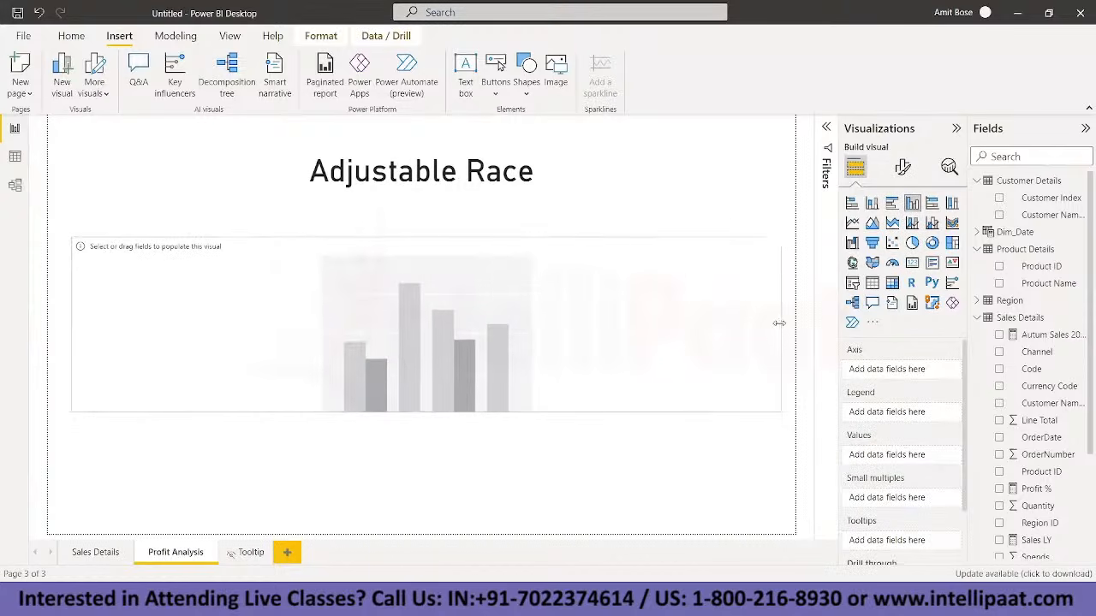
pyautogui.scroll(-3, 1031, 506)
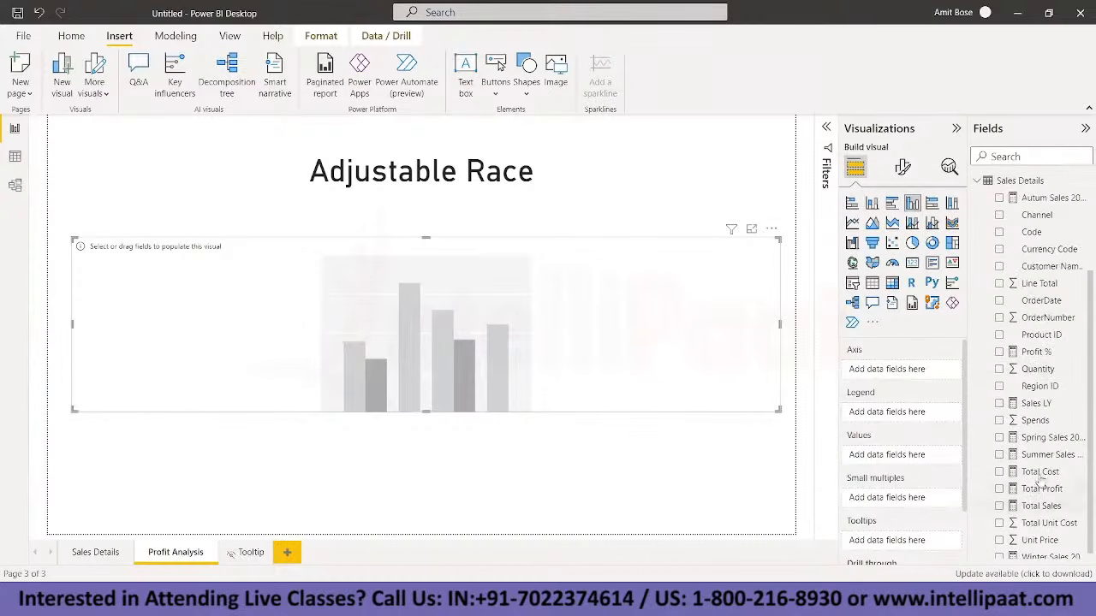
pyautogui.moveTo(1044, 489); pyautogui.dragTo(910, 456)
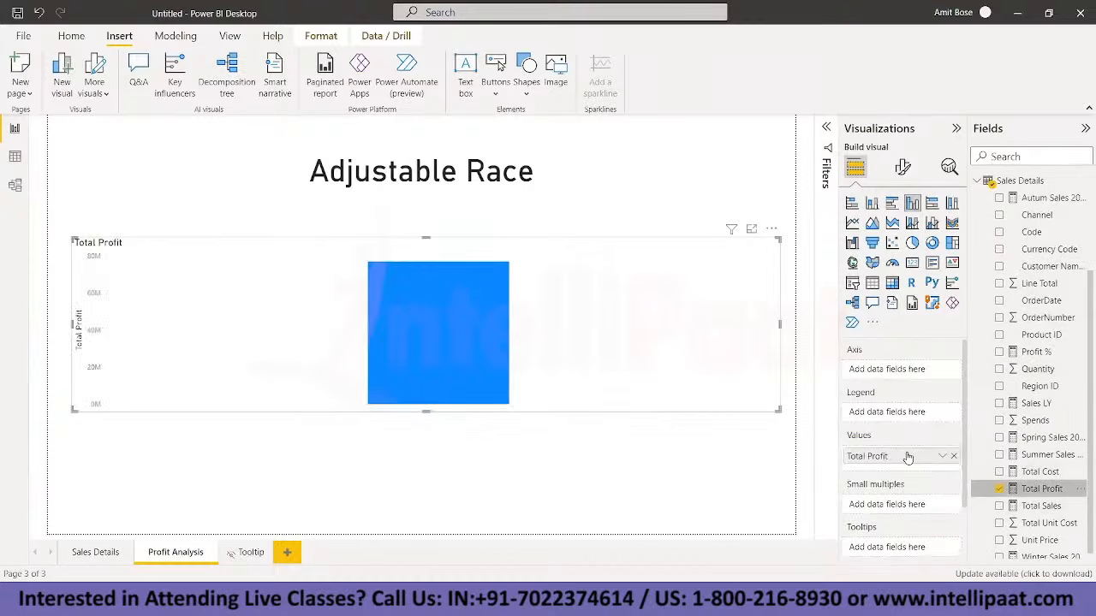
# Step: Use Country from the Region table as the Total Profit chart's axis and turn on its data labels
pyautogui.scroll(3, 982, 296)
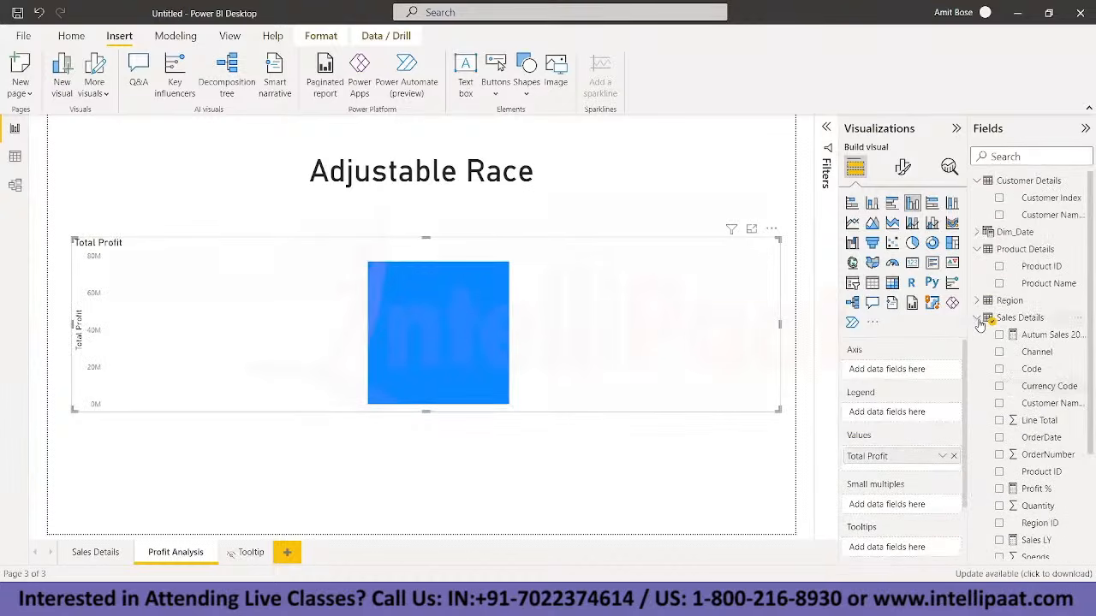
pyautogui.click(978, 319)
pyautogui.click(978, 182)
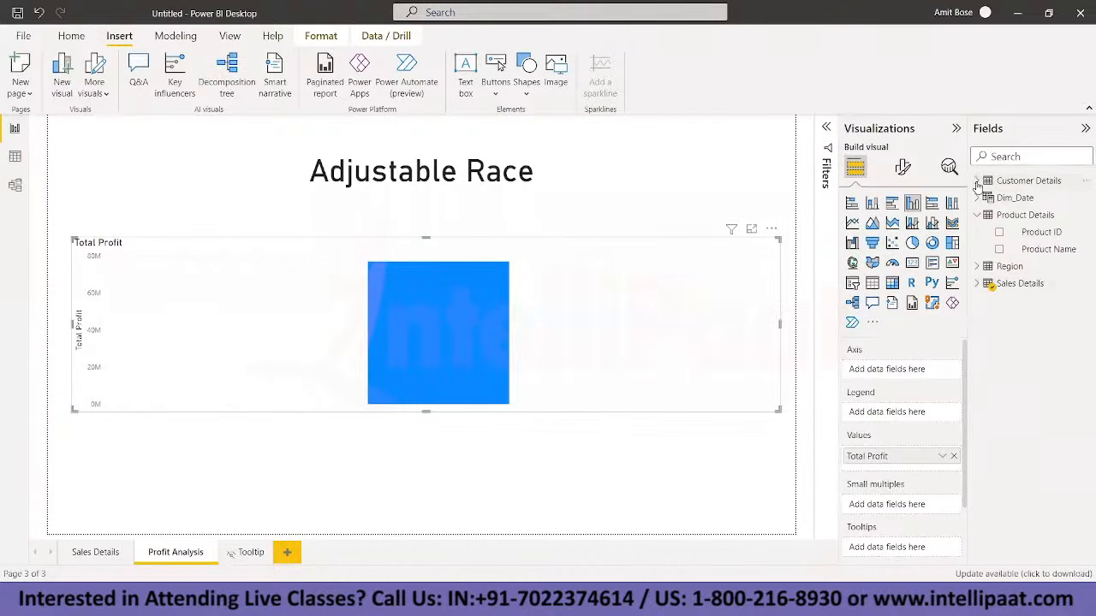
pyautogui.click(978, 215)
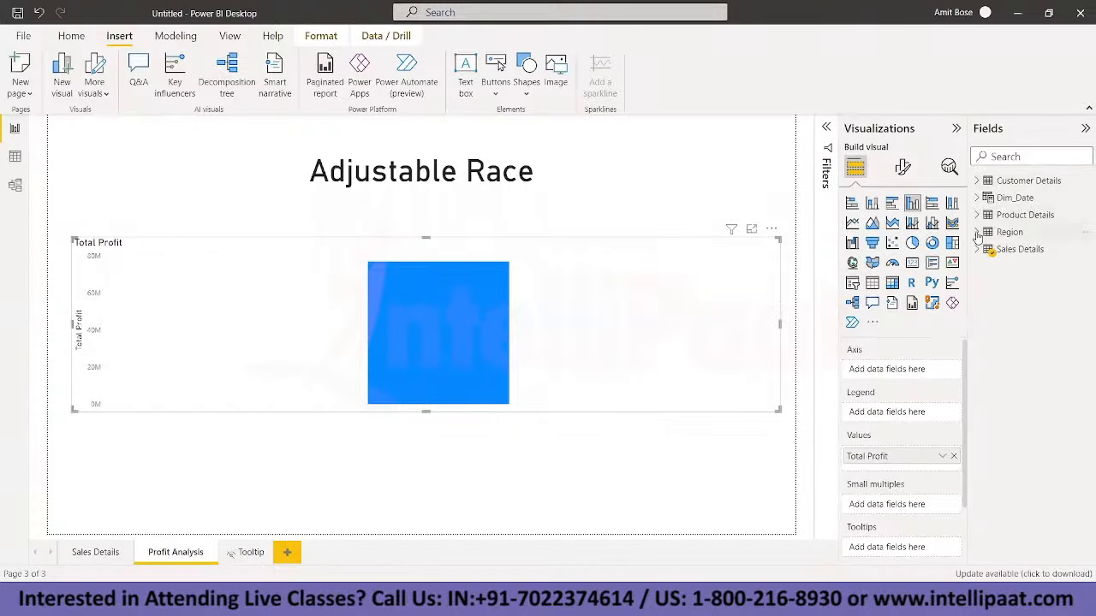
pyautogui.click(977, 232)
pyautogui.moveTo(1041, 267); pyautogui.dragTo(899, 370)
pyautogui.click(902, 167)
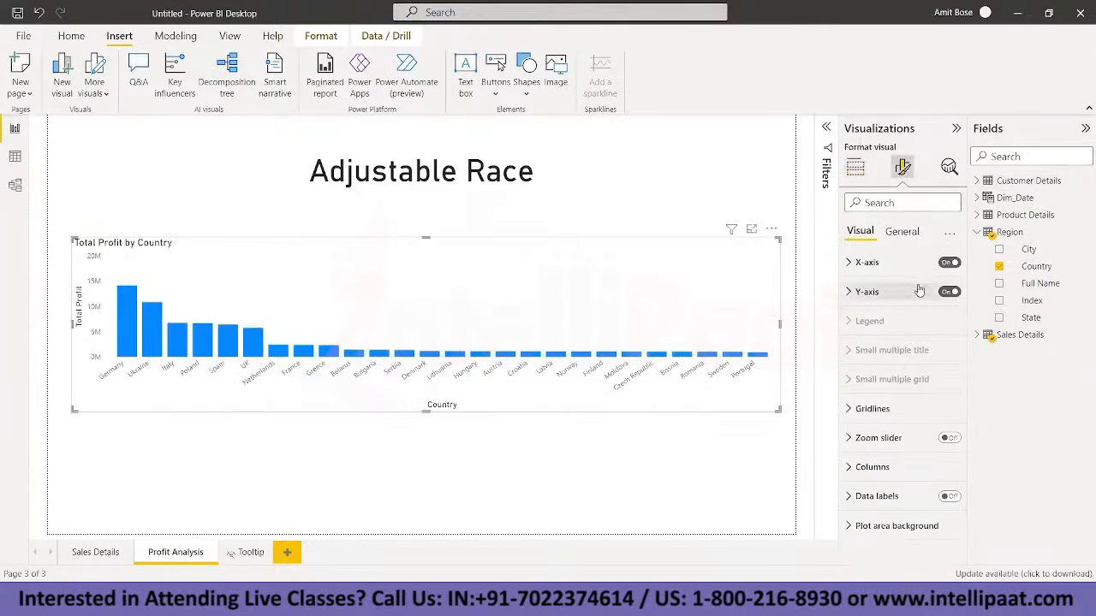
pyautogui.click(949, 496)
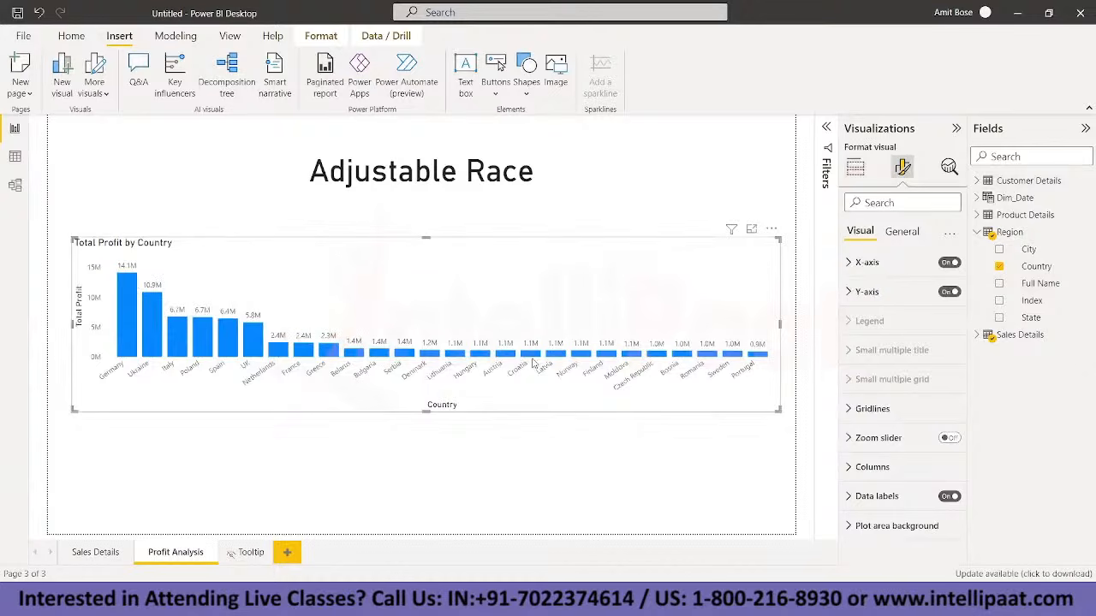
# Step: Examine the product donut chart on Sales Details and the card and country chart on Profit Analysis
pyautogui.click(108, 552)
pyautogui.scroll(-5, 362, 411)
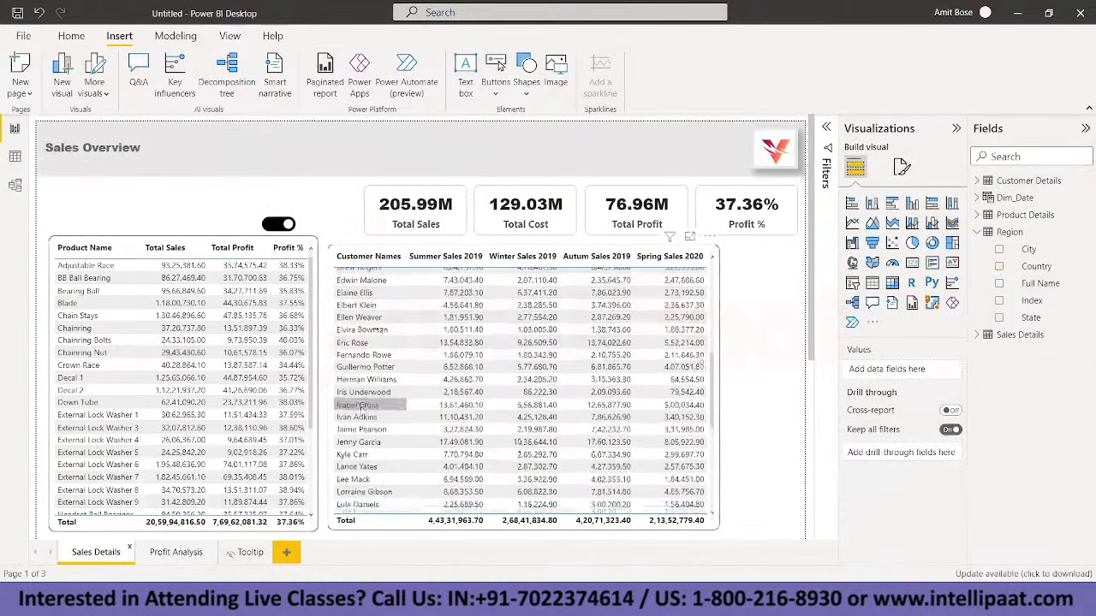
pyautogui.scroll(-3, 227, 298)
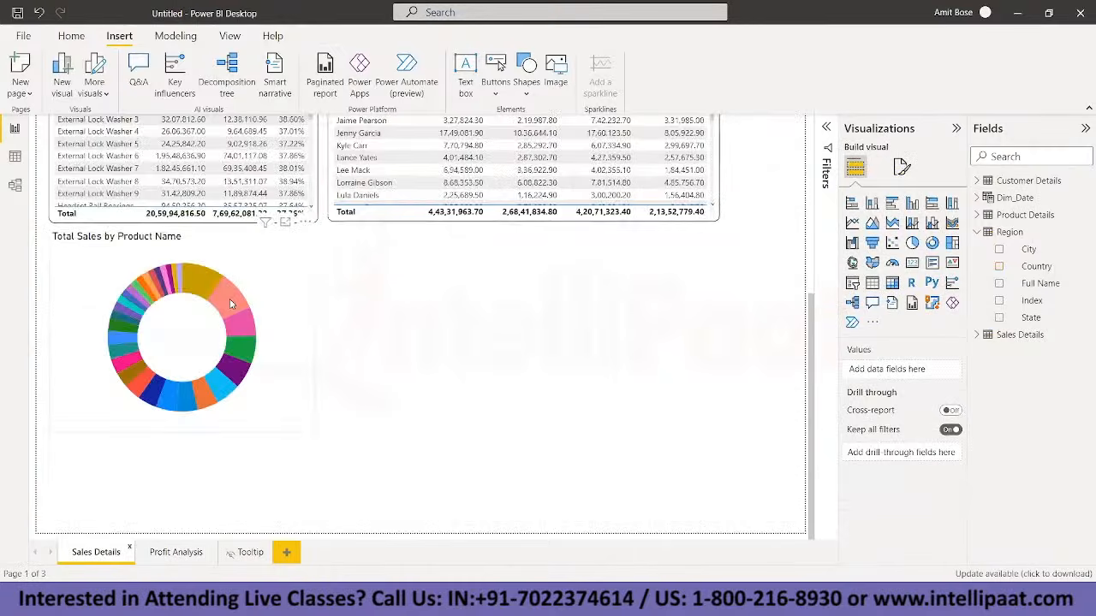
pyautogui.click(176, 552)
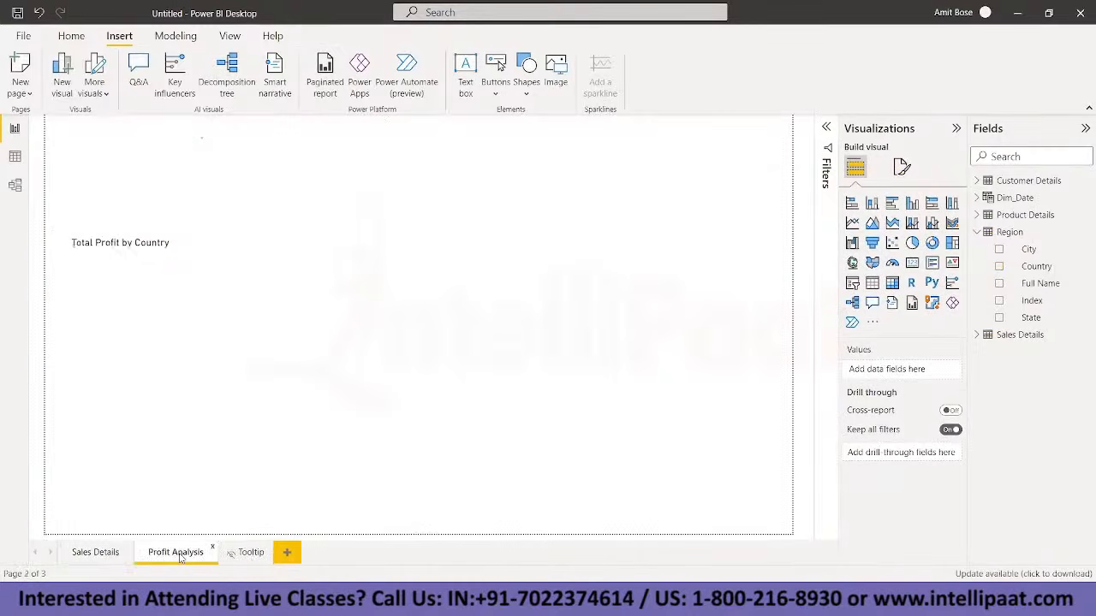
pyautogui.click(279, 183)
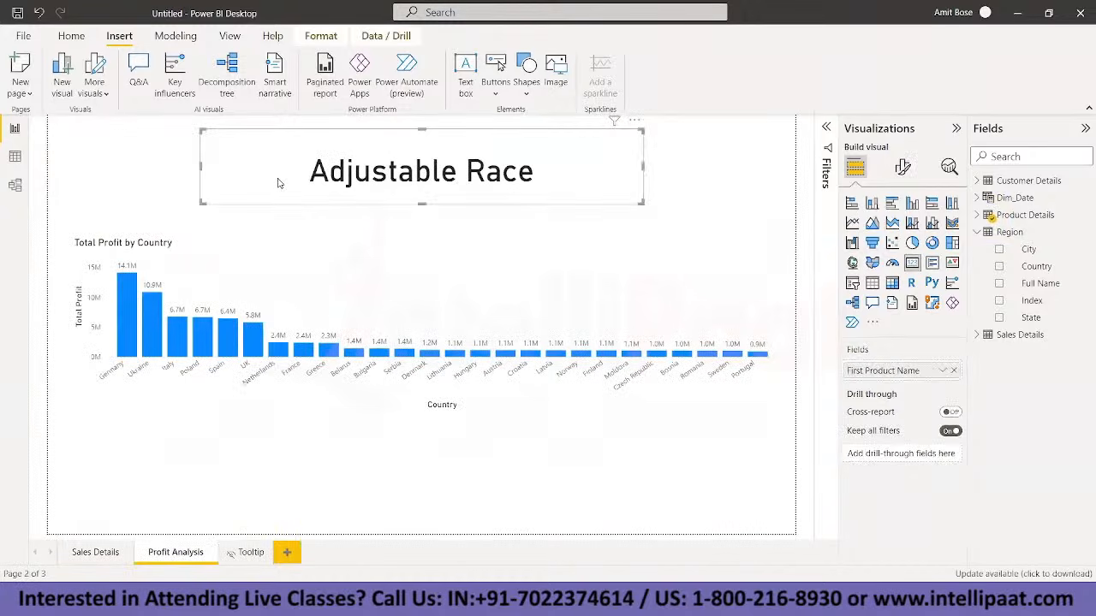
pyautogui.click(241, 242)
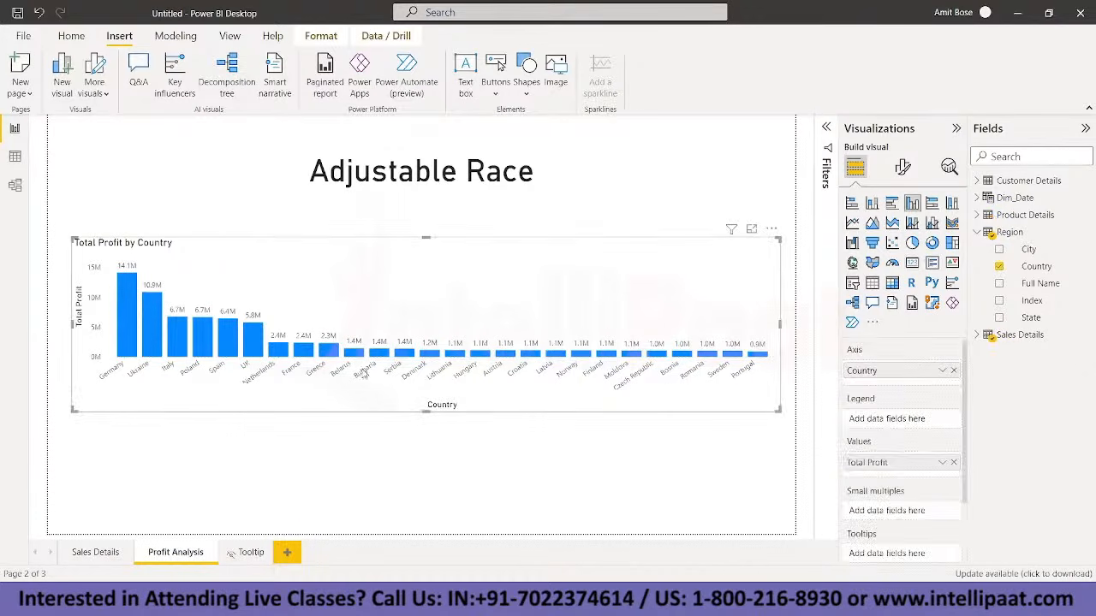
pyautogui.click(712, 463)
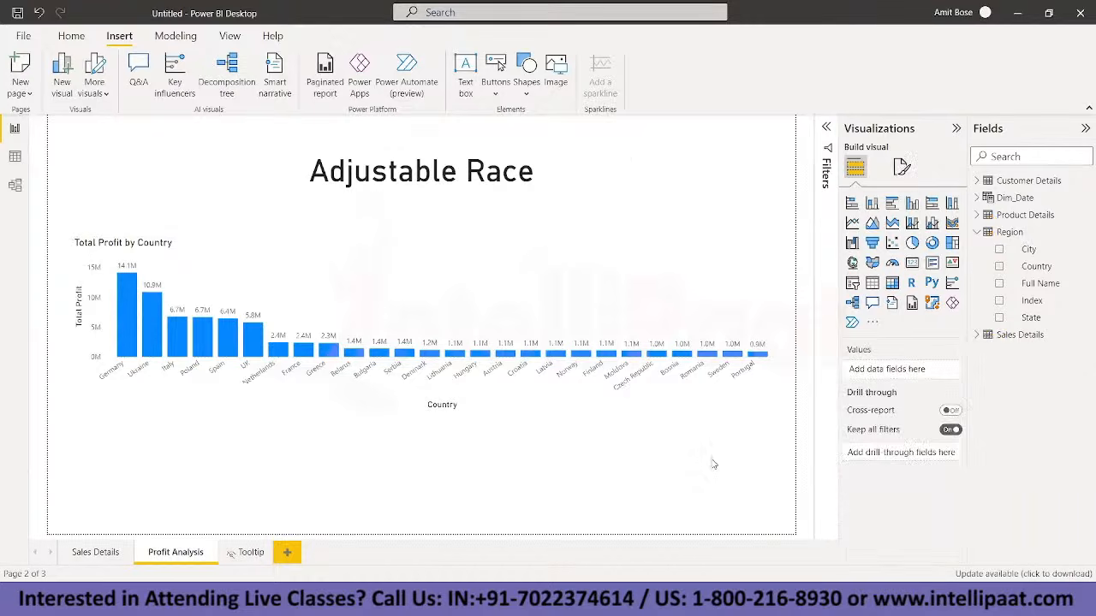
# Step: Set Product Name from Product Details as the drill-through field of the Profit Analysis page
pyautogui.click(979, 215)
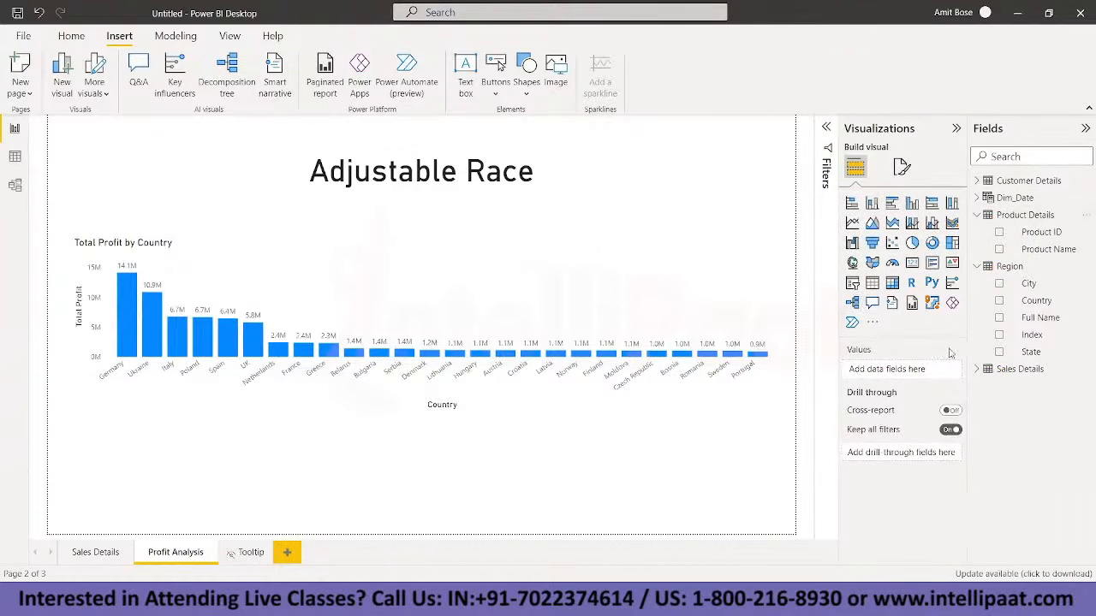
pyautogui.moveTo(892, 396)
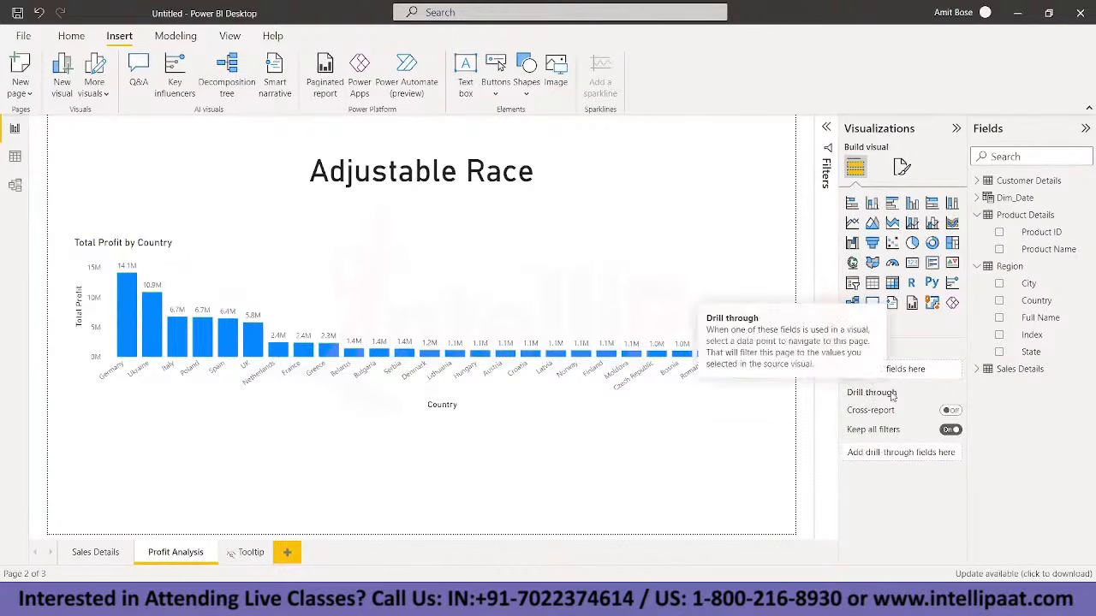
pyautogui.moveTo(1060, 253); pyautogui.dragTo(927, 453)
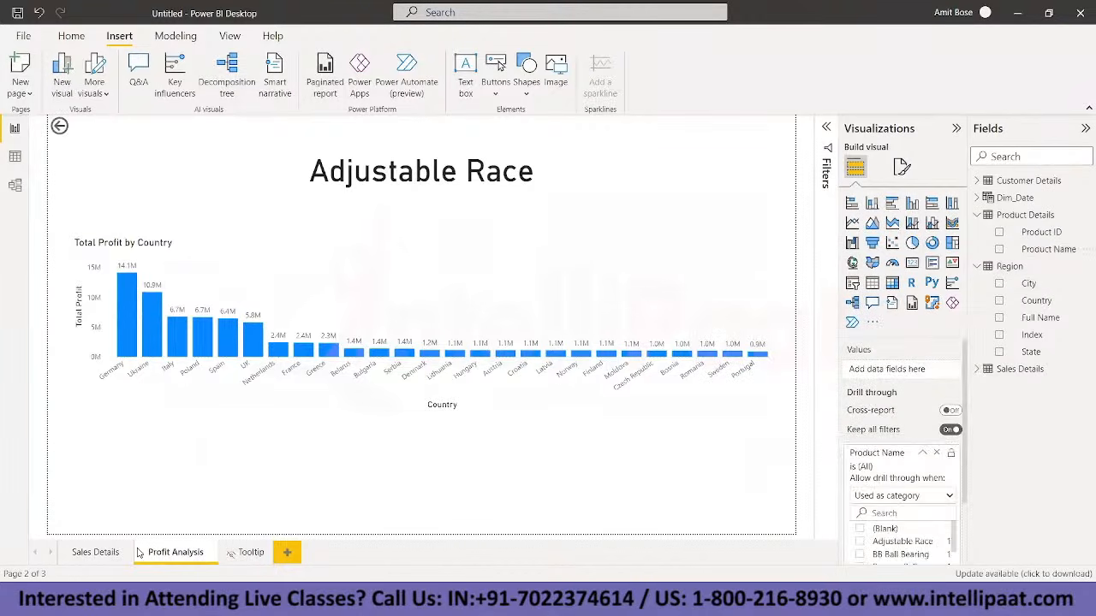
# Step: Drill through from the LL Crankarm slice of the Sales Details donut chart to Profit Analysis and check its card and chart
pyautogui.click(95, 552)
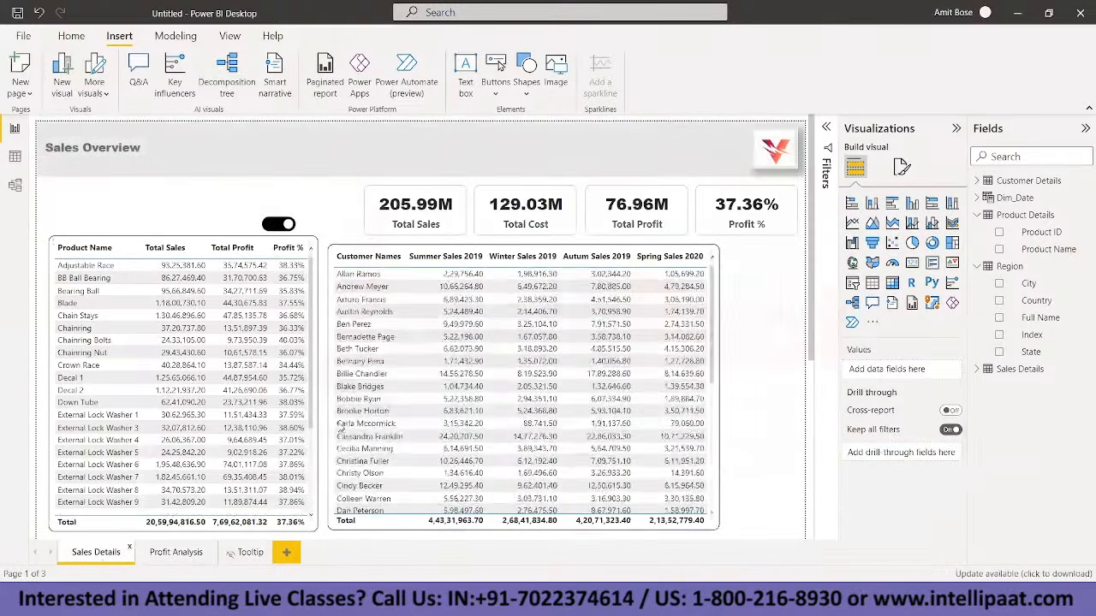
pyautogui.scroll(-5, 514, 385)
pyautogui.scroll(-5, 771, 393)
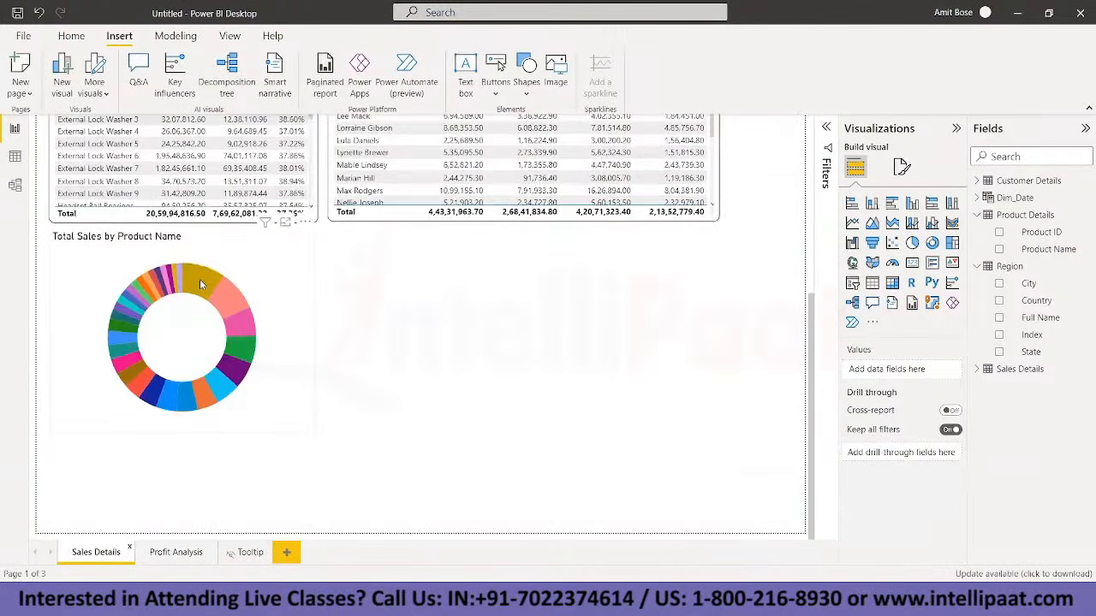
pyautogui.moveTo(200, 281)
pyautogui.moveTo(122, 368)
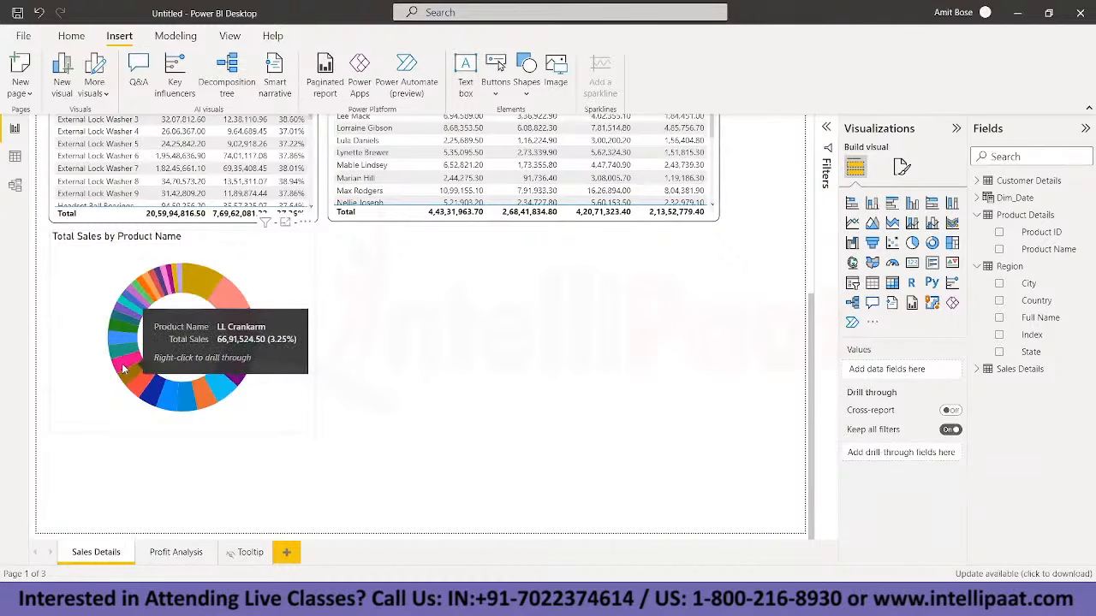
pyautogui.rightClick(123, 368)
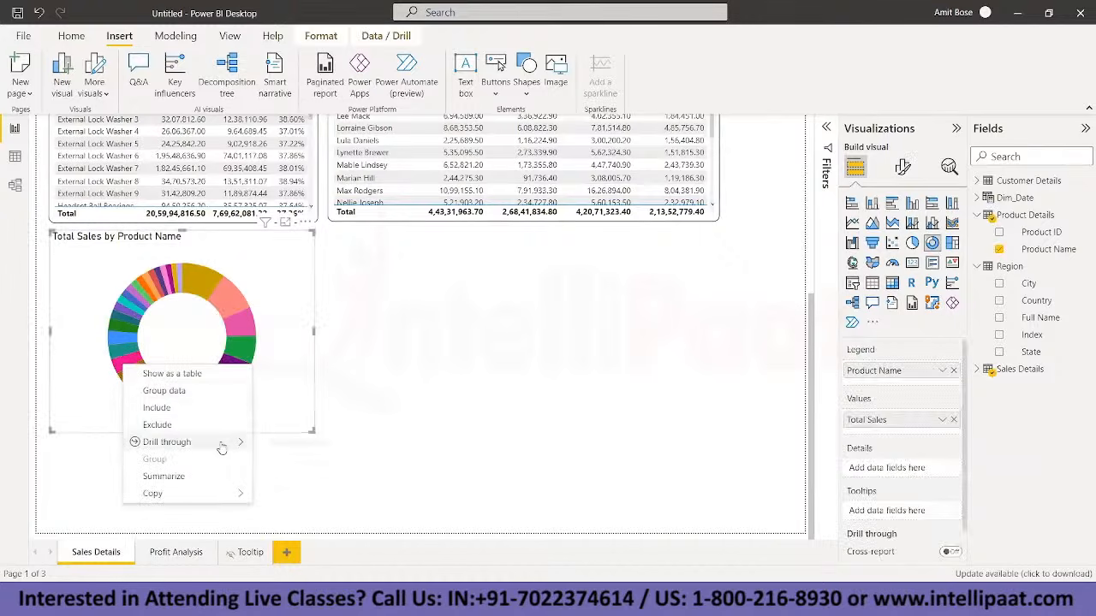
pyautogui.moveTo(221, 448)
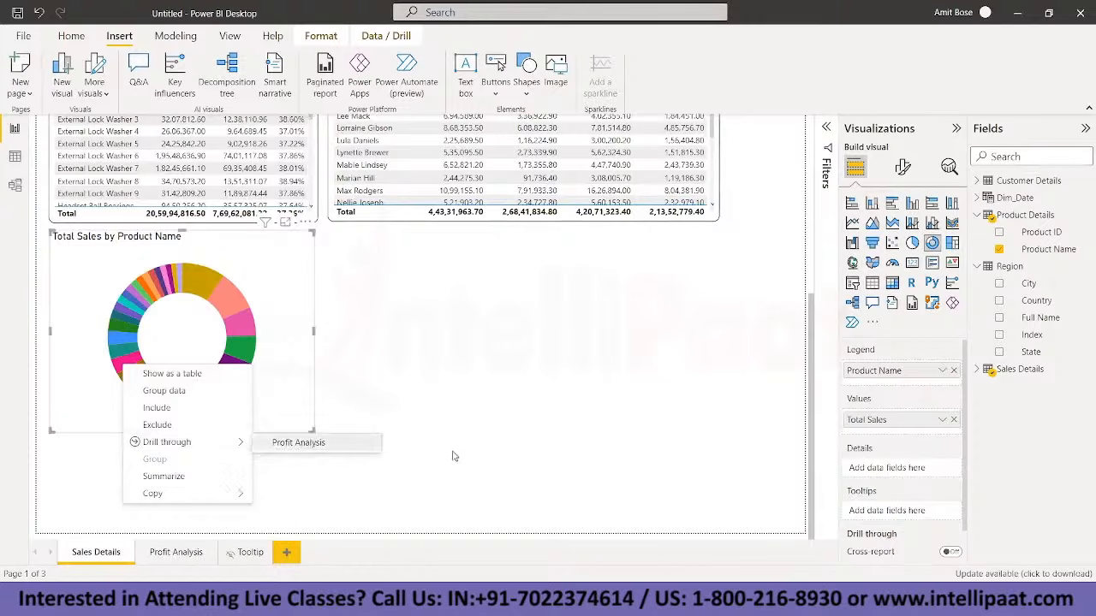
pyautogui.click(298, 442)
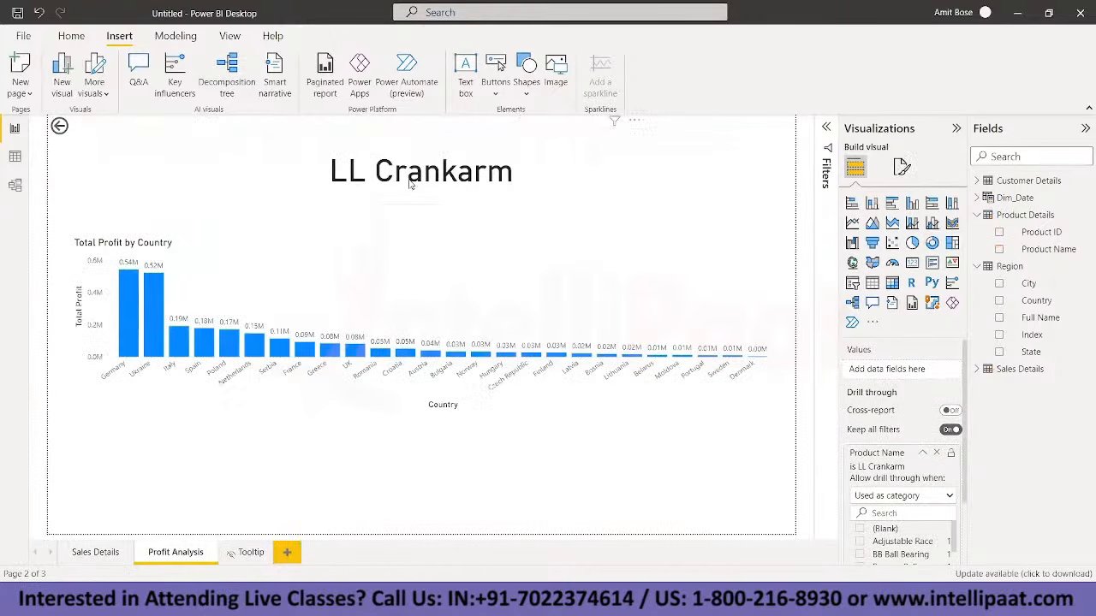
pyautogui.click(409, 203)
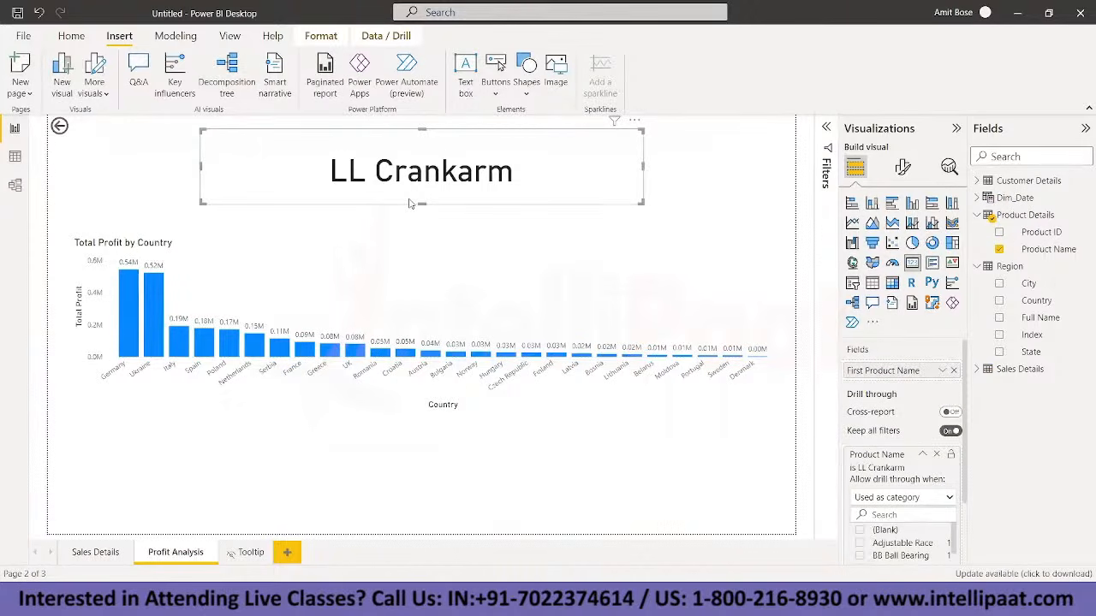
pyautogui.click(374, 244)
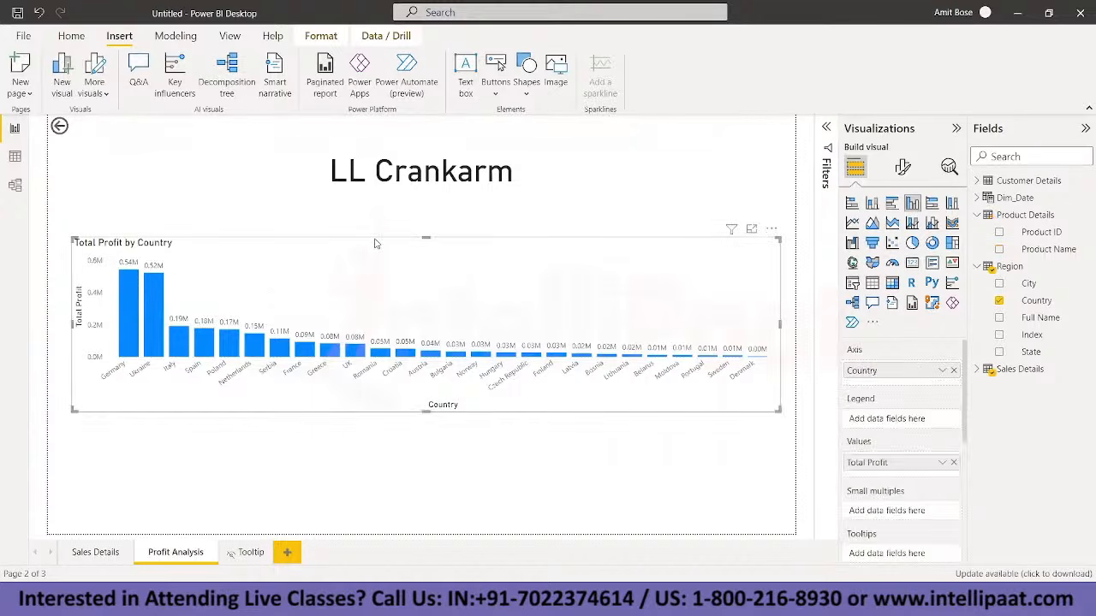
# Step: Return to Sales Details and drill through from the Chain Stays slice of the donut chart to Profit Analysis
pyautogui.click(85, 553)
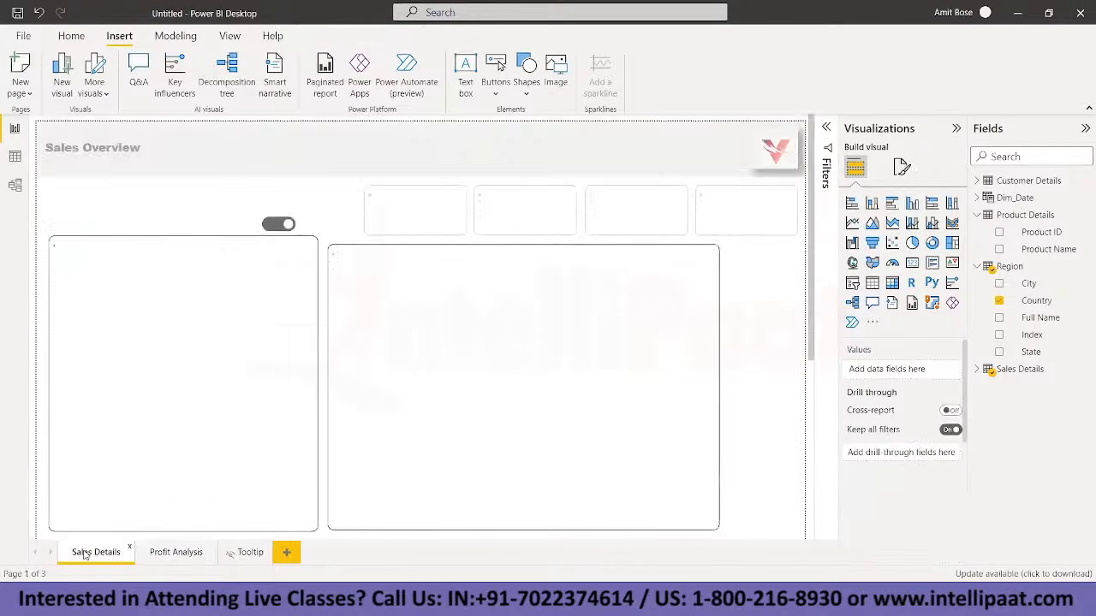
pyautogui.scroll(-3, 231, 322)
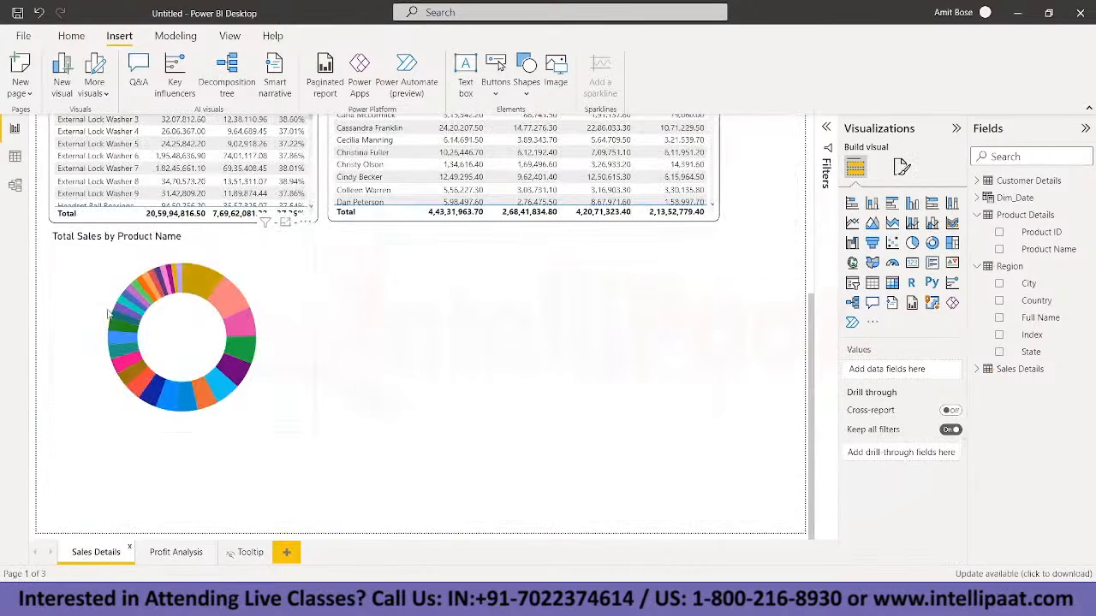
pyautogui.moveTo(239, 326)
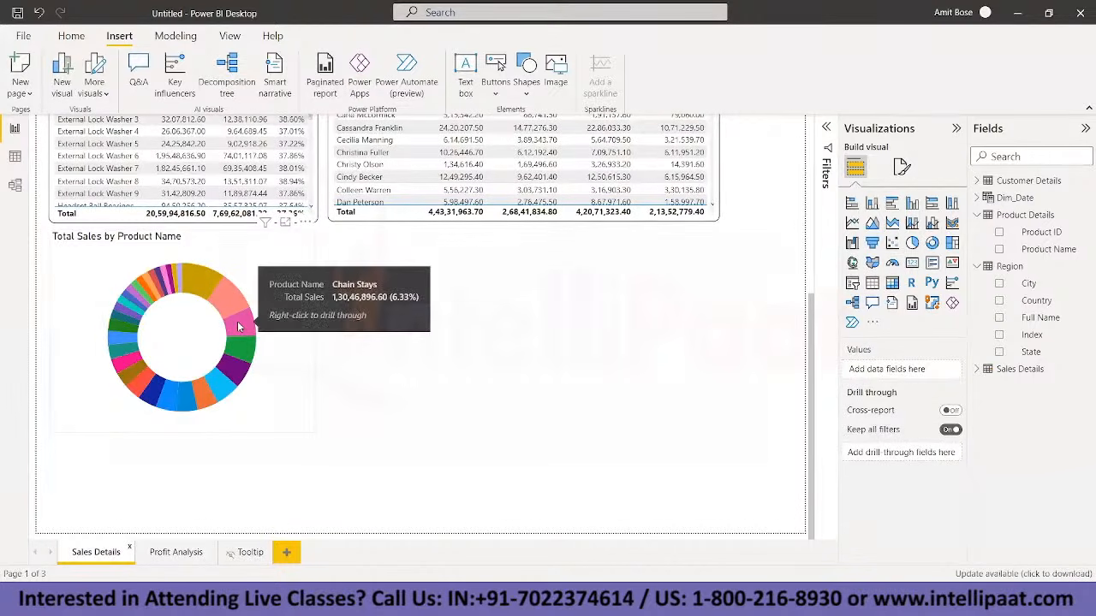
pyautogui.rightClick(239, 328)
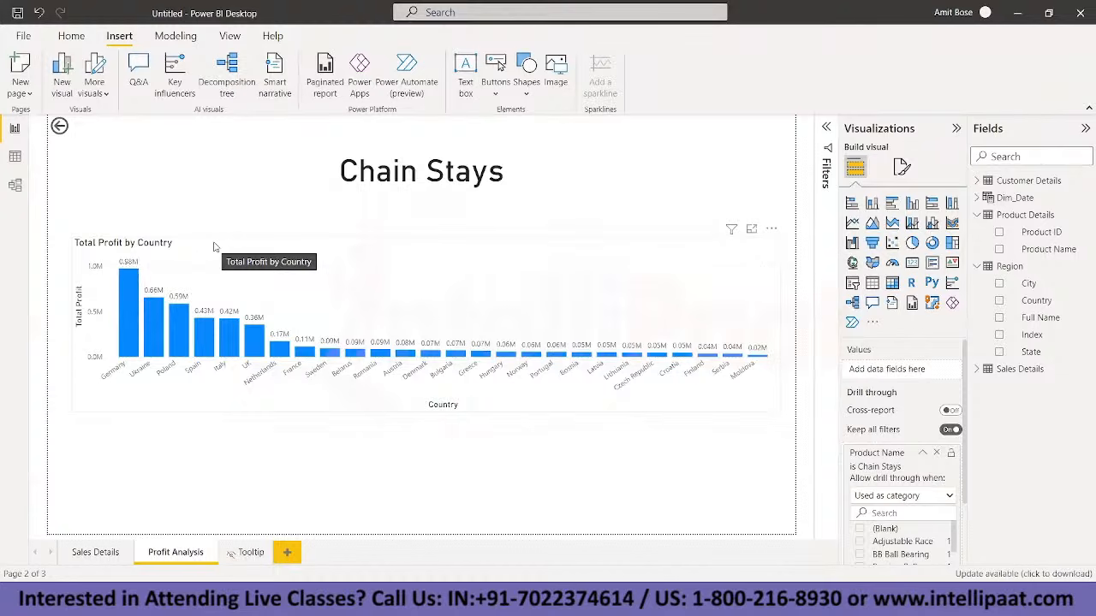
# Step: Insert a clustered column chart on Sales Details, filling the empty space beside the donut chart below the customer table
pyautogui.click(95, 553)
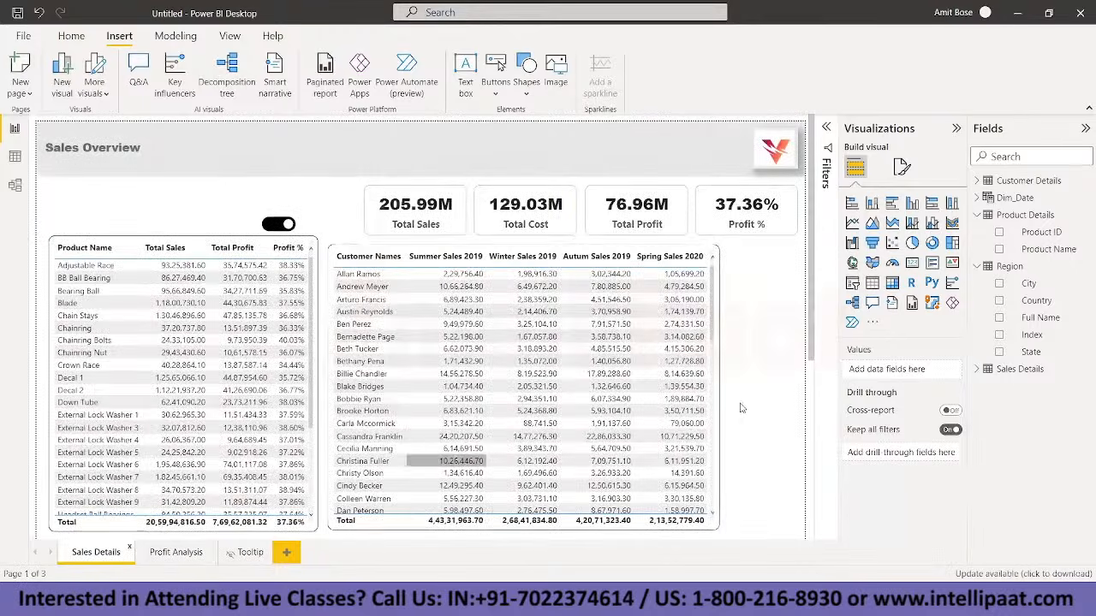
pyautogui.scroll(-5, 763, 412)
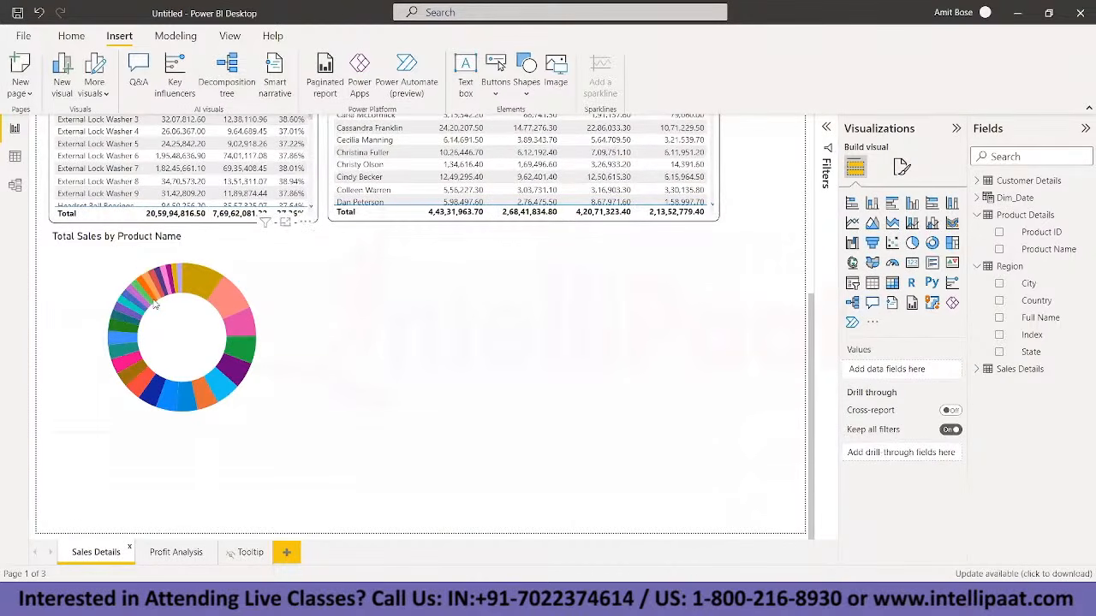
pyautogui.moveTo(156, 304)
pyautogui.click(302, 339)
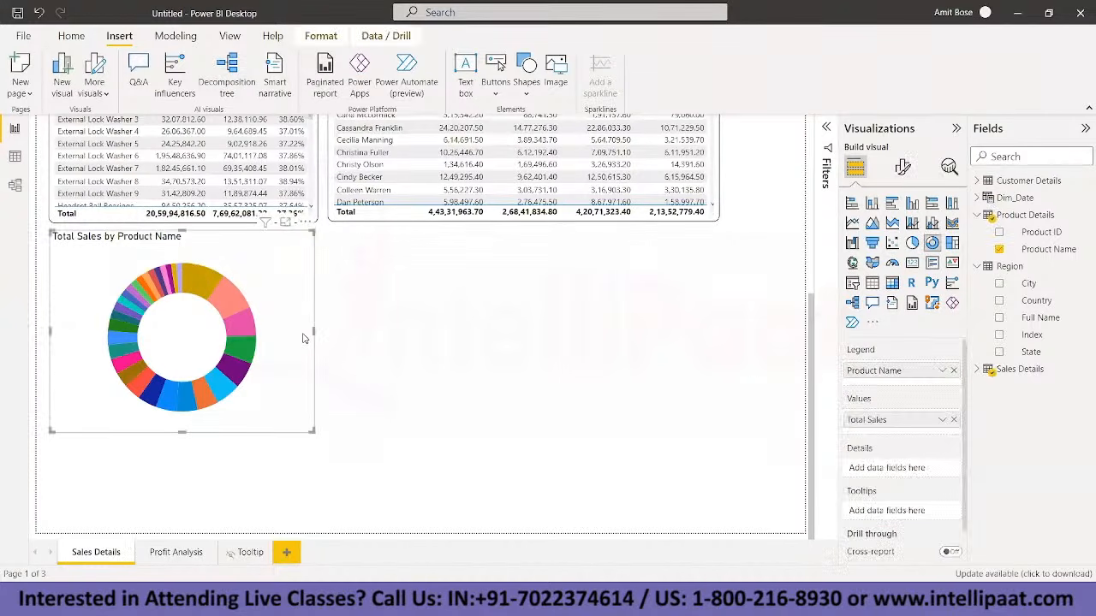
pyautogui.click(449, 366)
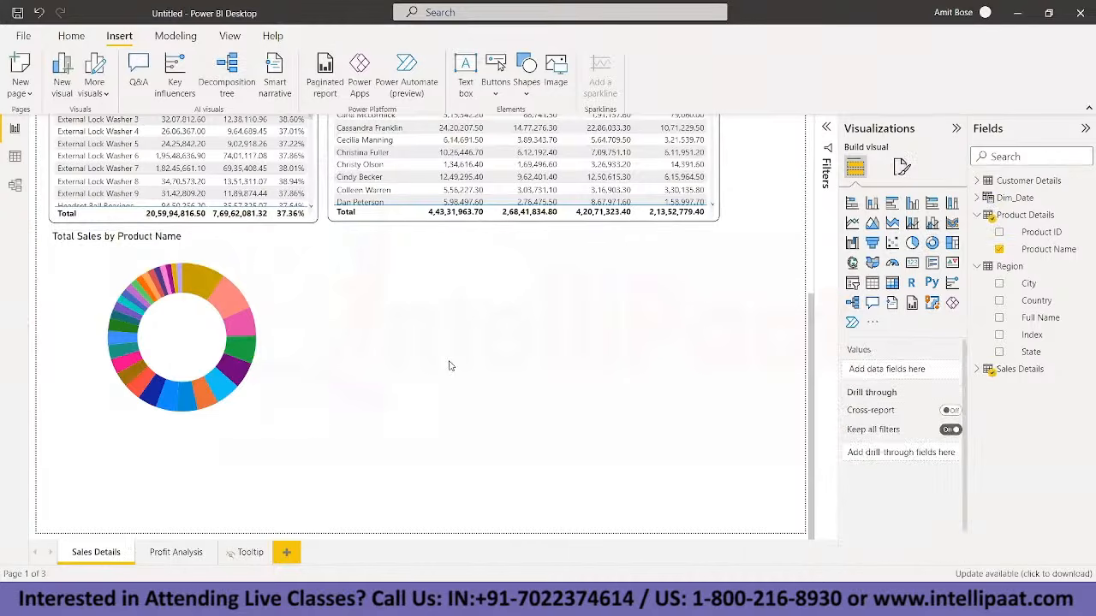
pyautogui.click(913, 203)
pyautogui.moveTo(267, 497); pyautogui.dragTo(789, 434)
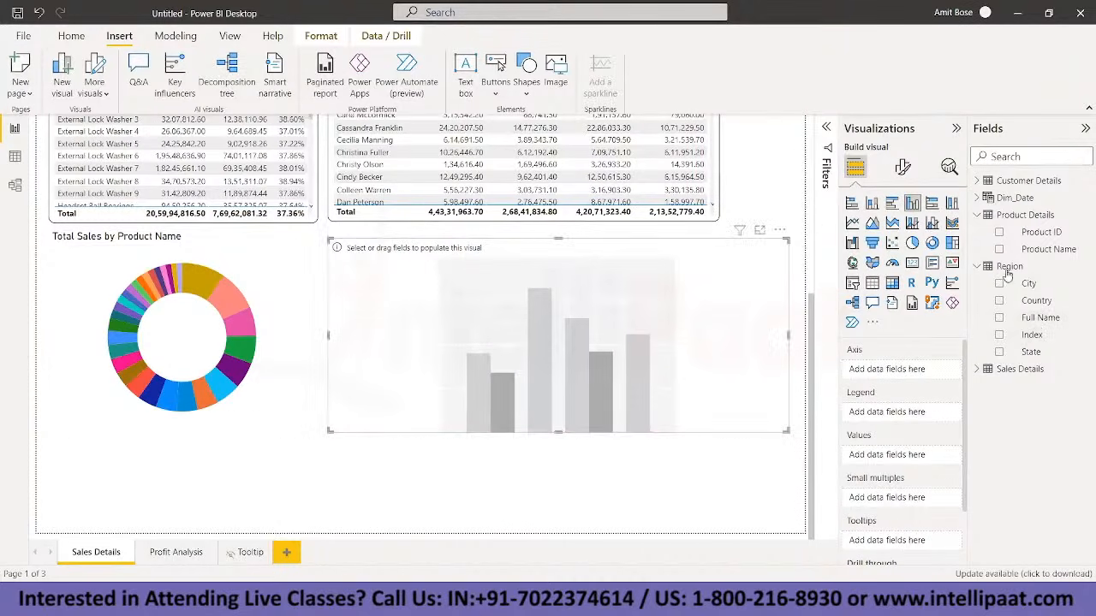
# Step: Plot Total Profit by the Dim_Date Date hierarchy in the empty clustered column chart
pyautogui.click(976, 199)
pyautogui.moveTo(1047, 216); pyautogui.dragTo(917, 372)
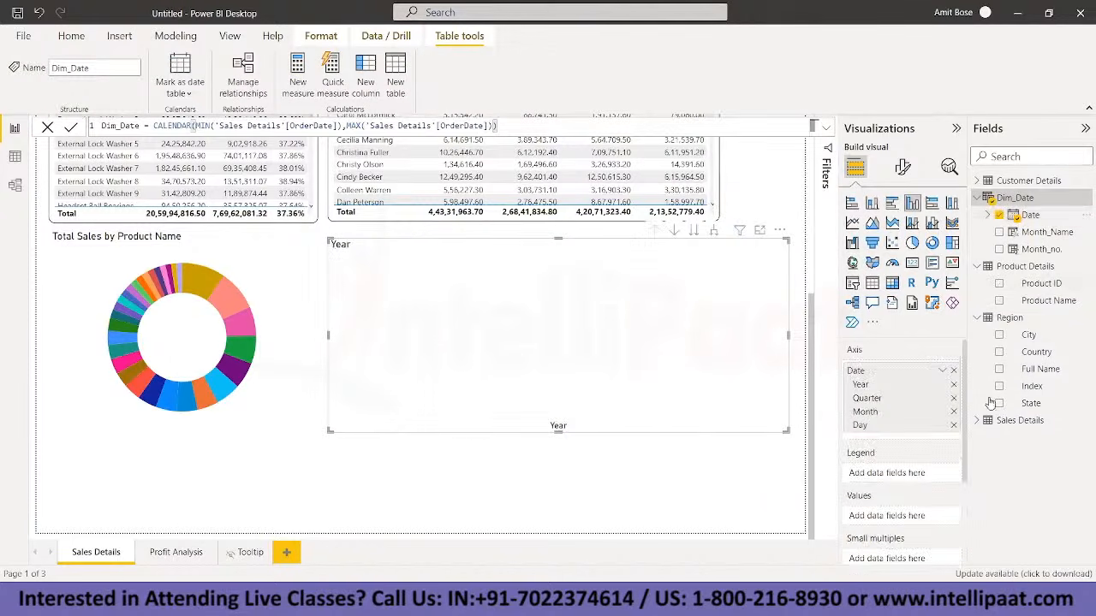
pyautogui.click(980, 421)
pyautogui.scroll(-3, 1036, 463)
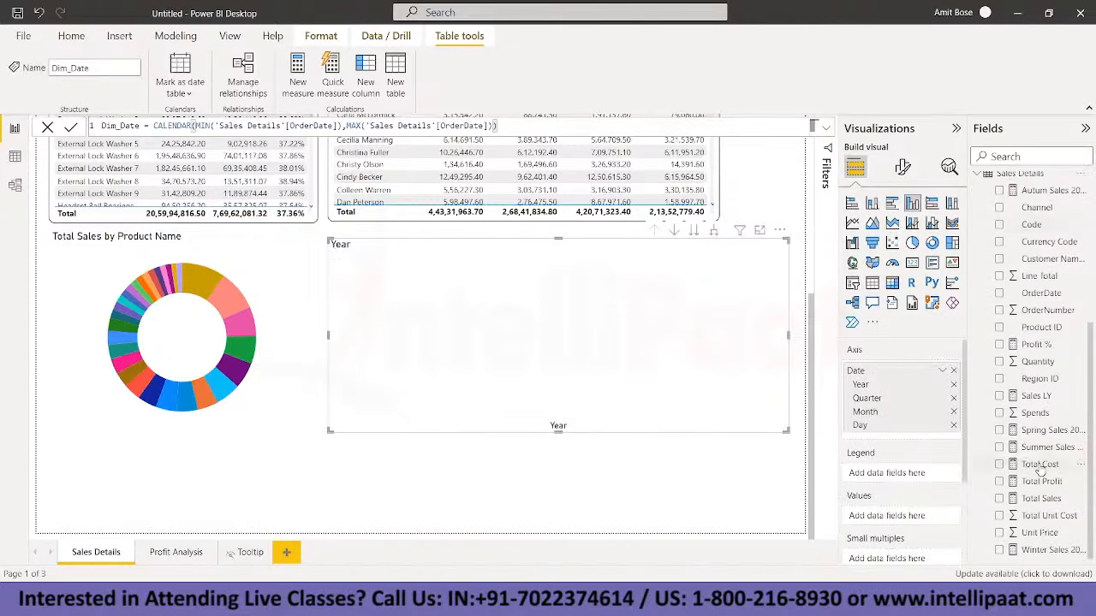
pyautogui.click(1040, 481)
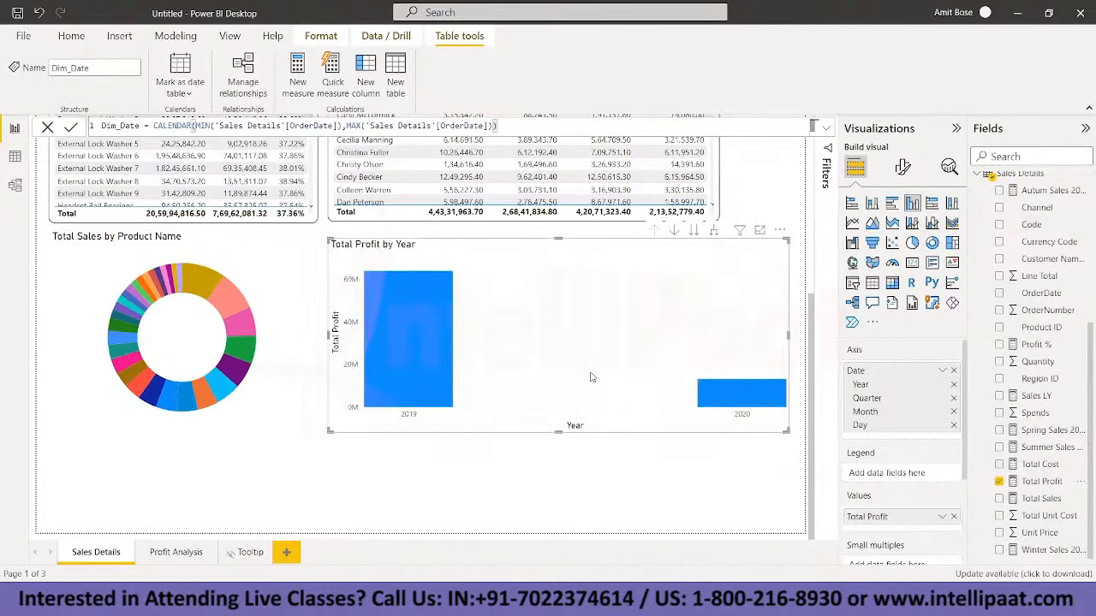
# Step: Expand the Total Profit chart through quarter, month and day levels, and drill back up to year
pyautogui.click(714, 231)
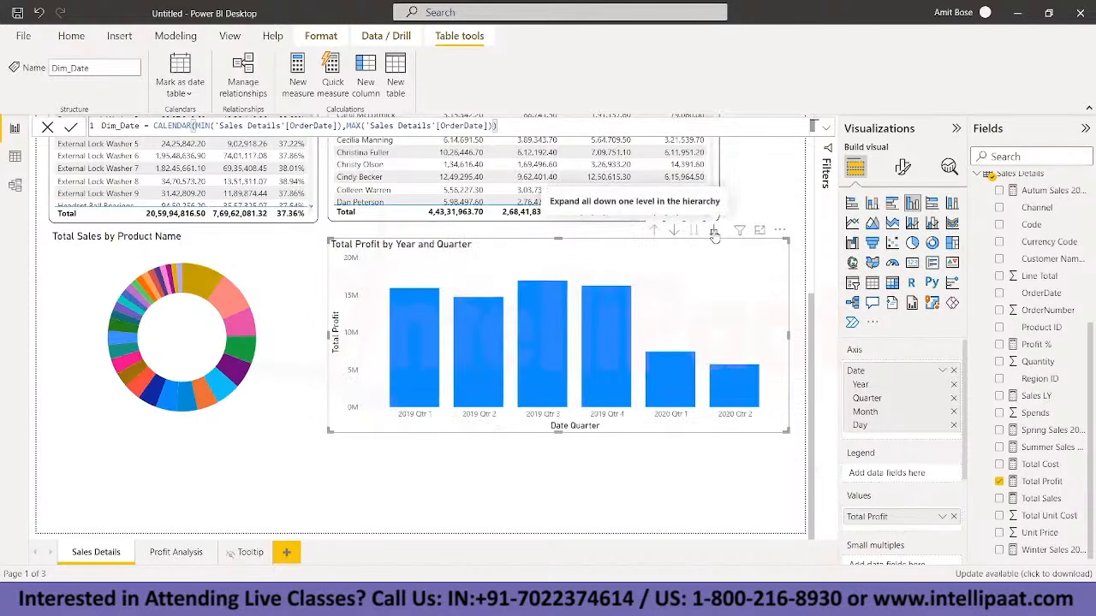
pyautogui.click(715, 231)
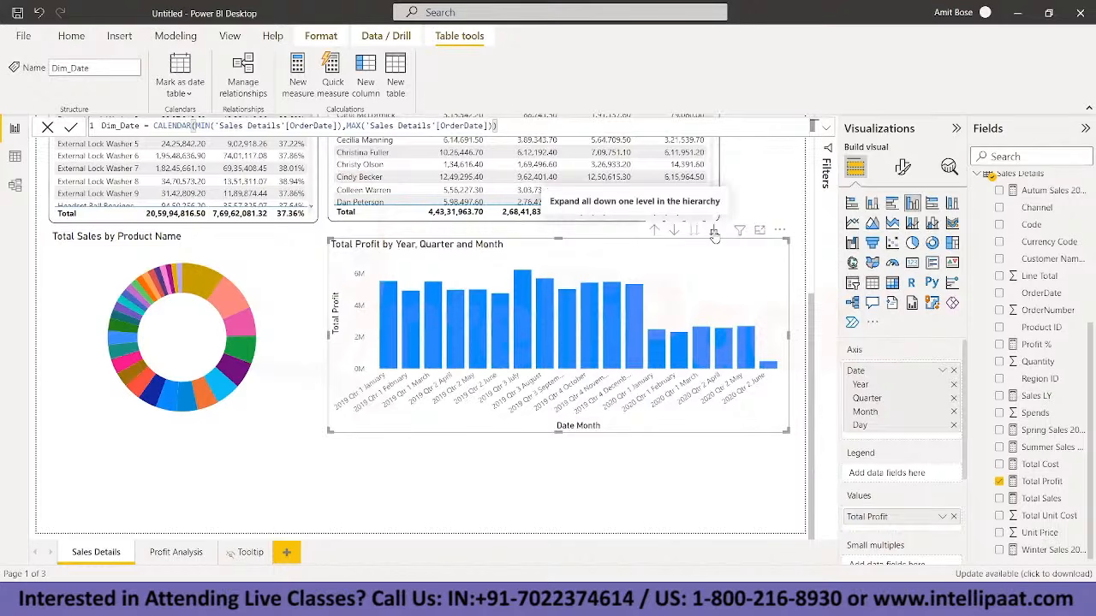
pyautogui.click(714, 232)
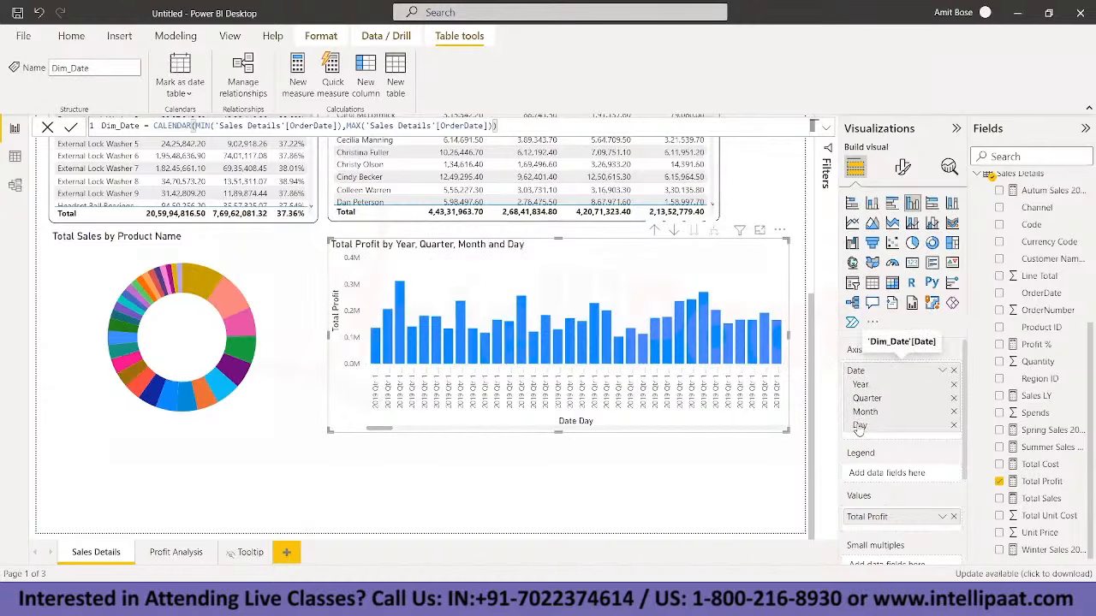
pyautogui.click(654, 231)
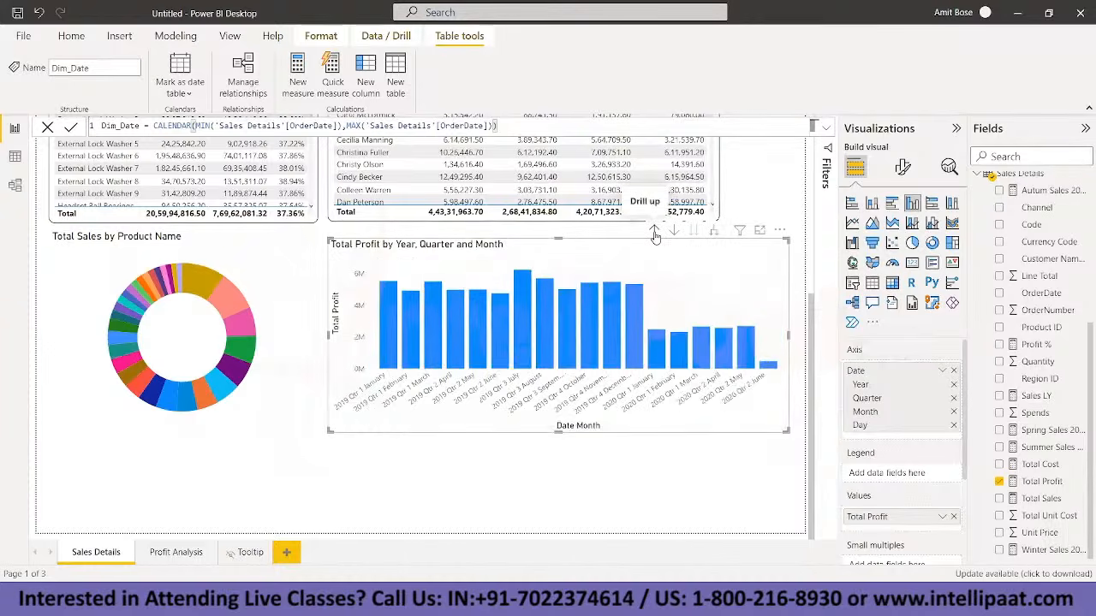
pyautogui.click(654, 231)
pyautogui.click(654, 231)
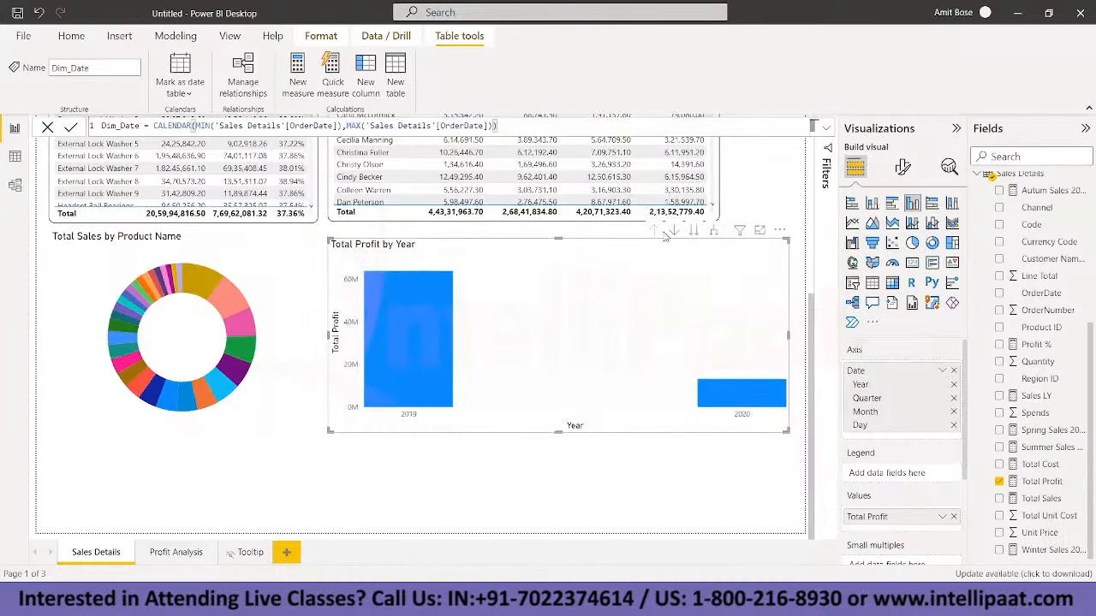
# Step: Expand the Total Profit chart's date hierarchy from year down to day level again
pyautogui.click(715, 233)
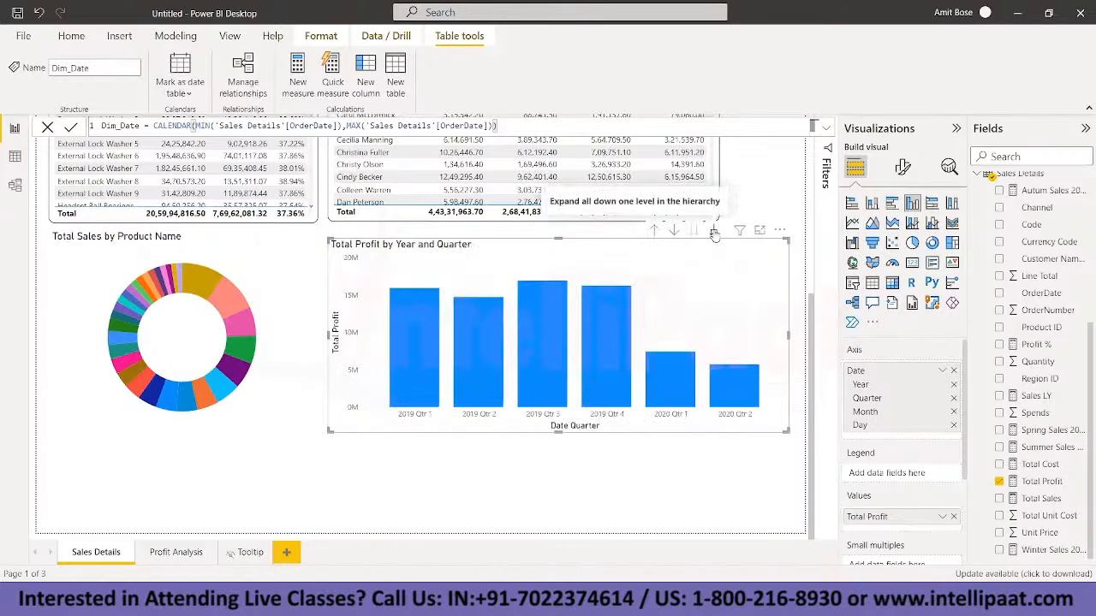
pyautogui.click(715, 233)
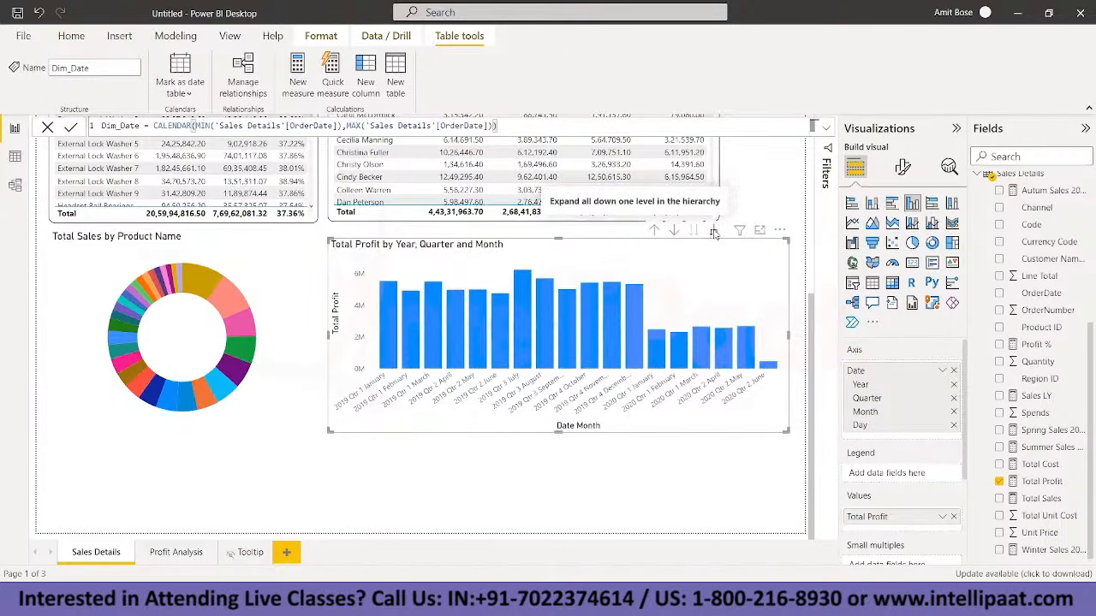
pyautogui.click(715, 233)
pyautogui.rightClick(658, 234)
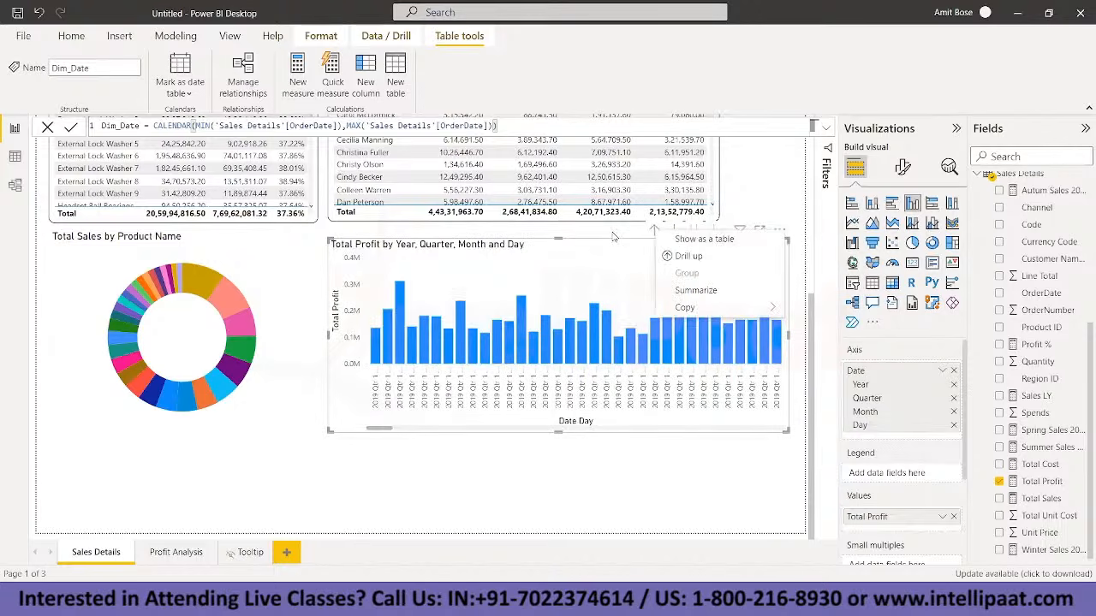
pyautogui.scroll(1, 613, 237)
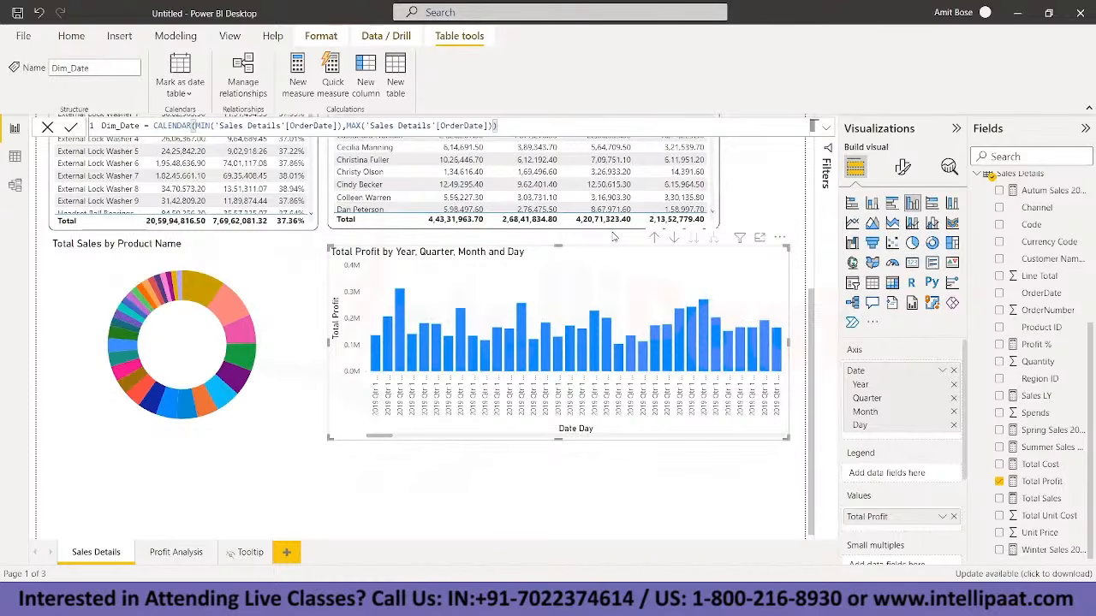
# Step: Replace Date on the Total Profit chart's axis with Country, State and City from the Region table, in that order
pyautogui.click(953, 373)
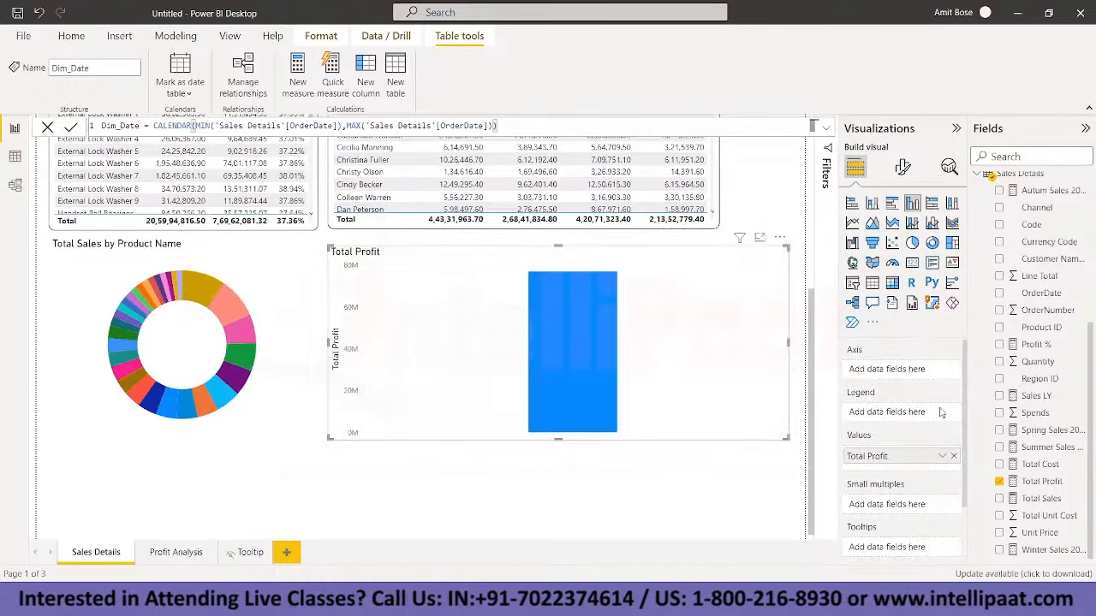
pyautogui.click(1085, 129)
pyautogui.click(1085, 129)
pyautogui.click(978, 232)
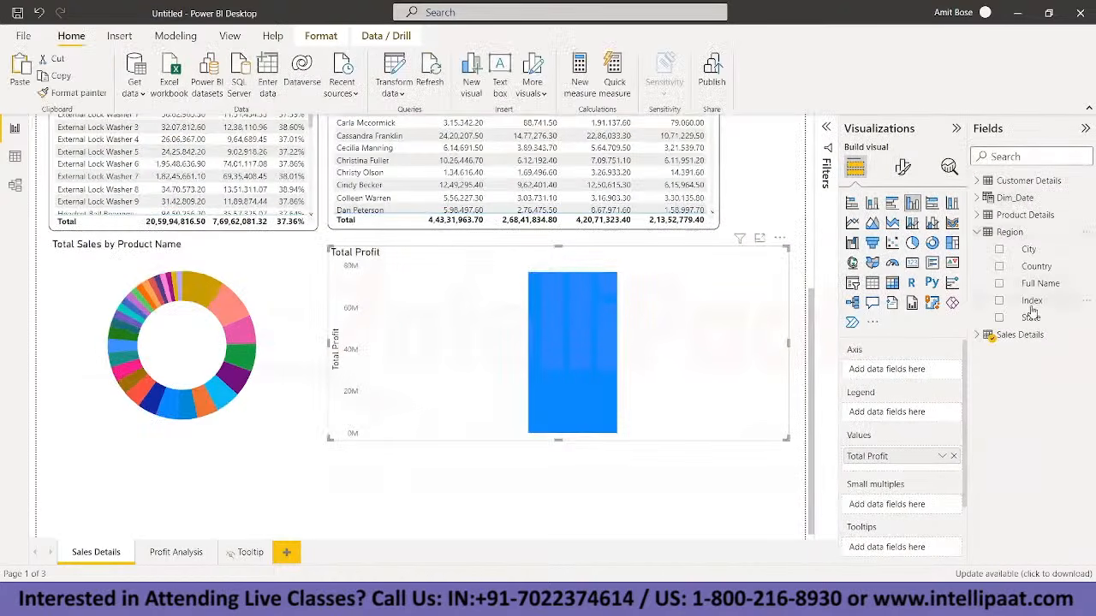
pyautogui.moveTo(1039, 268); pyautogui.dragTo(904, 371)
pyautogui.moveTo(1019, 320); pyautogui.dragTo(905, 381)
pyautogui.moveTo(1028, 249); pyautogui.dragTo(903, 404)
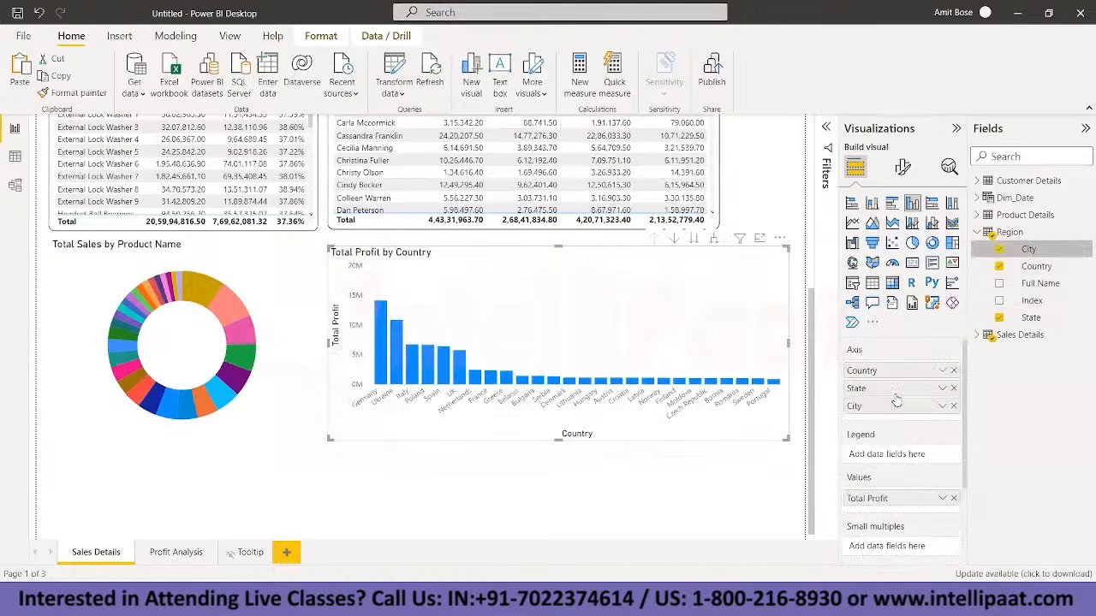
# Step: Expand the Total Profit chart from country down to city, drill back up, and repeat to check the region levels
pyautogui.click(714, 239)
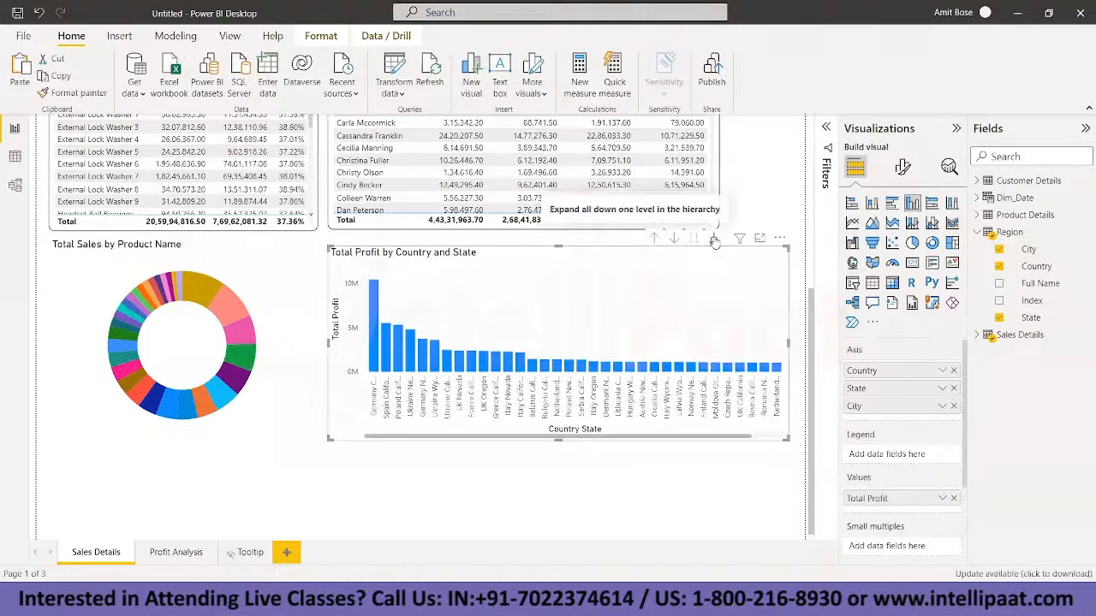
pyautogui.click(714, 240)
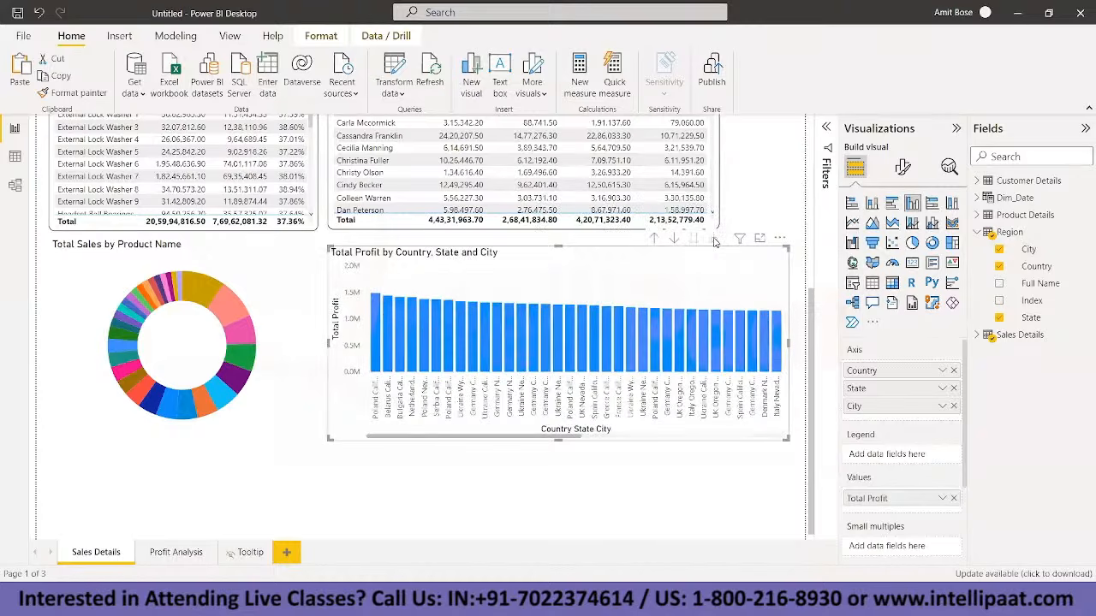
pyautogui.click(654, 240)
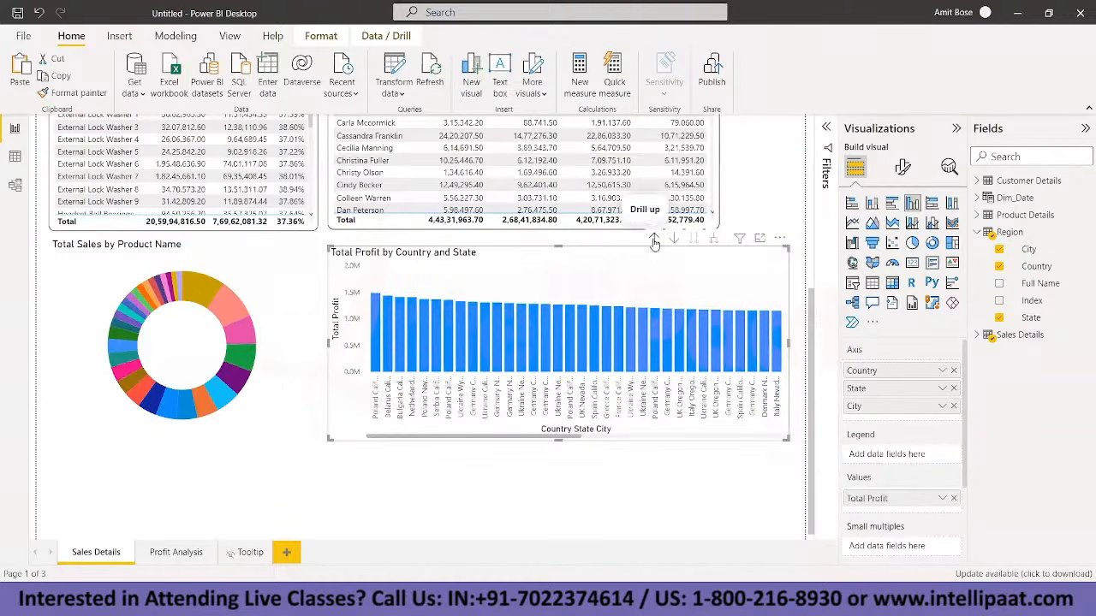
pyautogui.click(654, 240)
pyautogui.click(715, 240)
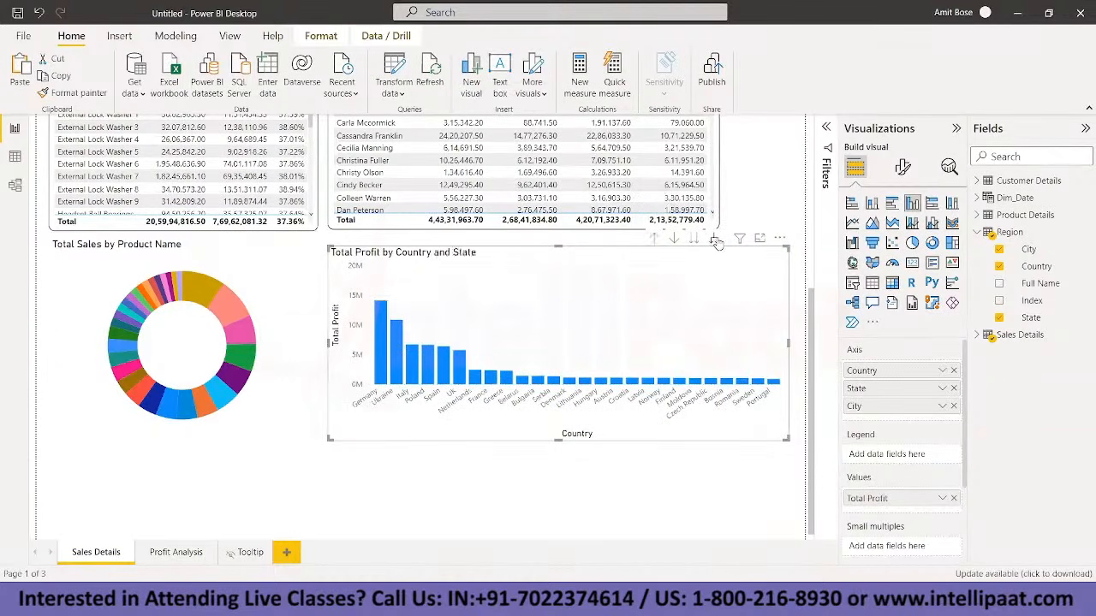
pyautogui.click(716, 240)
pyautogui.click(654, 240)
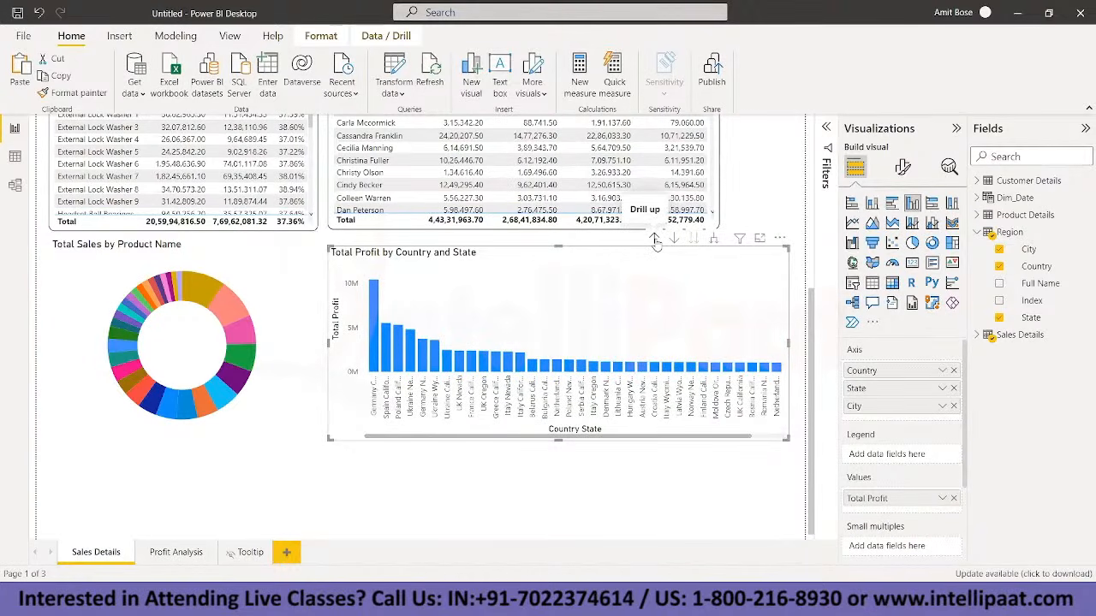
# Step: Create a hierarchy from Country in the Region table and add State and City to it as lower levels
pyautogui.rightClick(1033, 268)
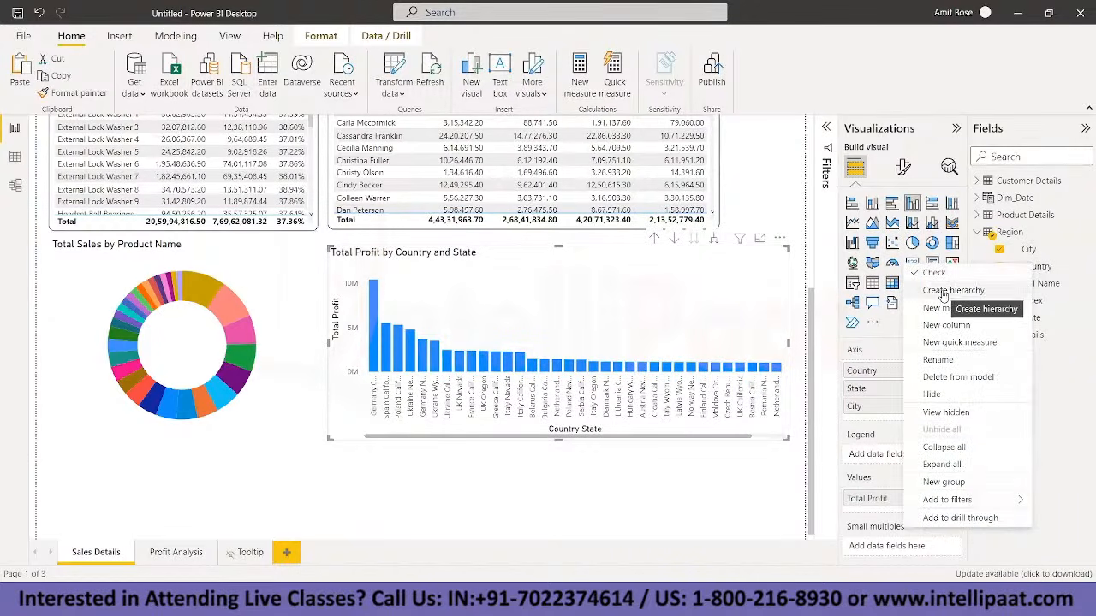
pyautogui.click(943, 292)
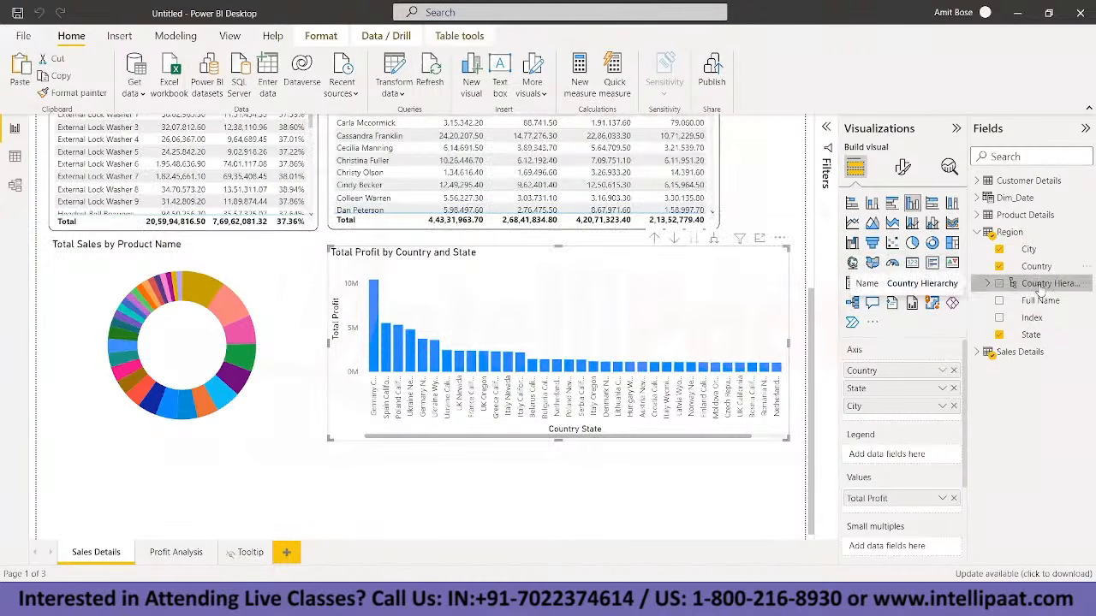
pyautogui.rightClick(1032, 335)
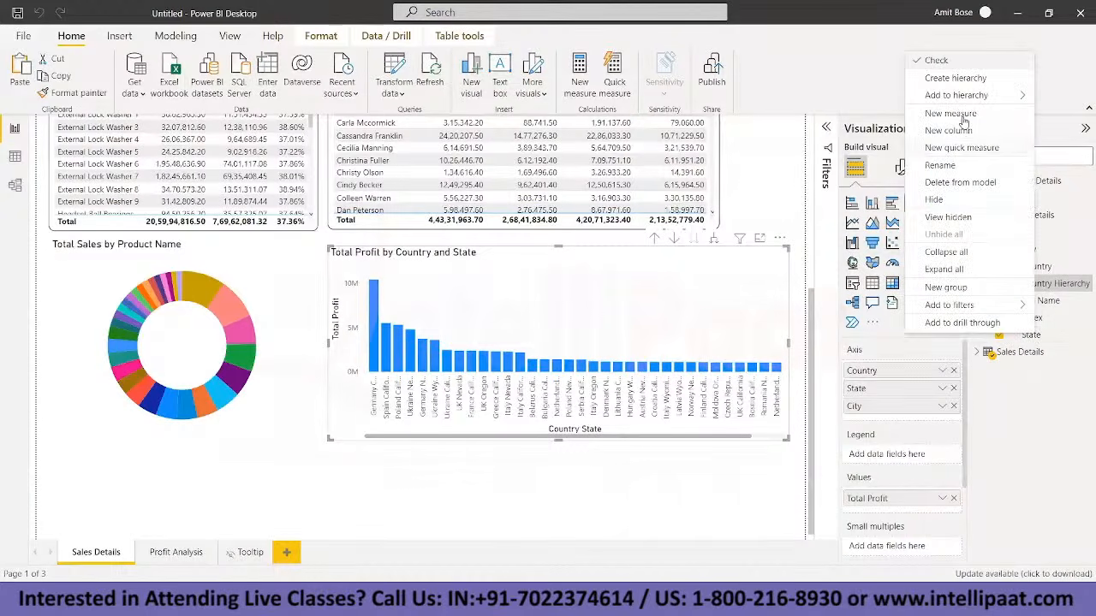
pyautogui.moveTo(944, 97)
pyautogui.click(873, 100)
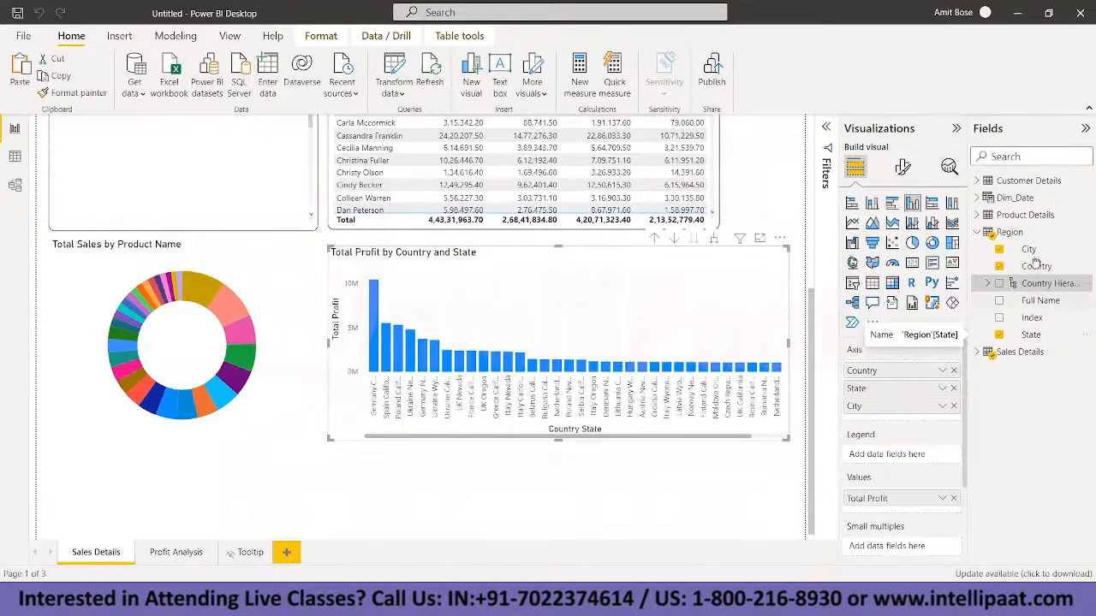
pyautogui.rightClick(1031, 250)
pyautogui.click(935, 259)
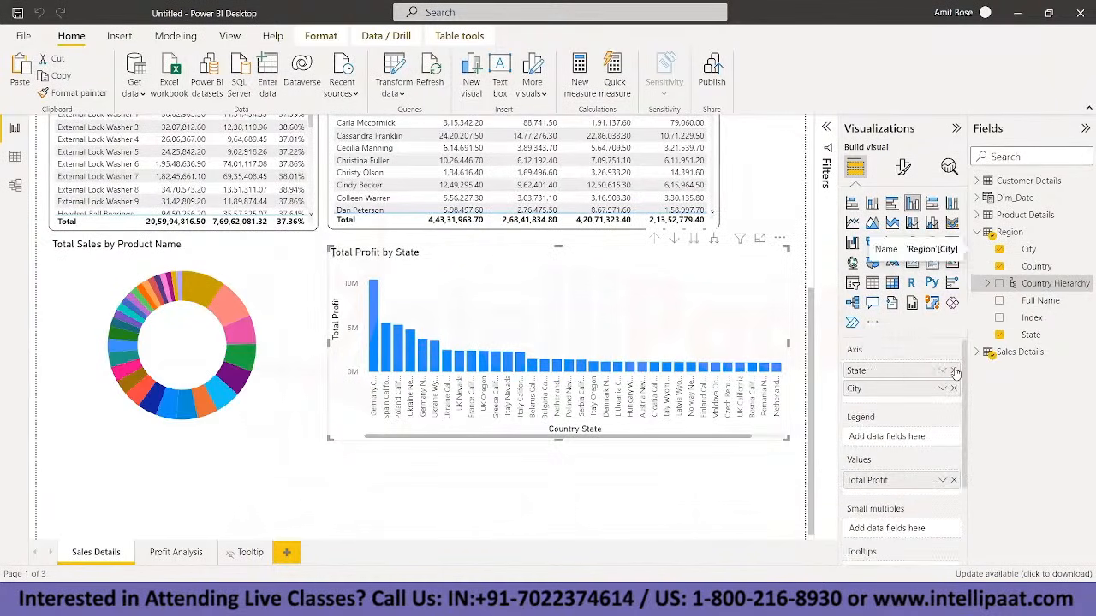
# Step: Replace the separate region fields on the Total Profit chart's axis with Country Hierarchy and expand its levels
pyautogui.click(953, 370)
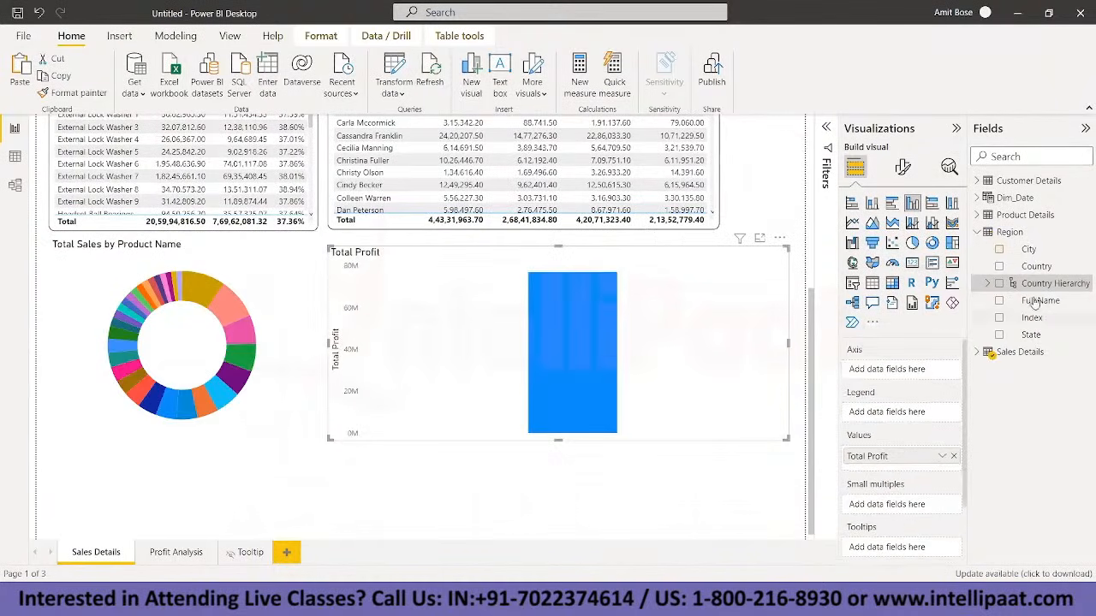
pyautogui.moveTo(1046, 284); pyautogui.dragTo(886, 371)
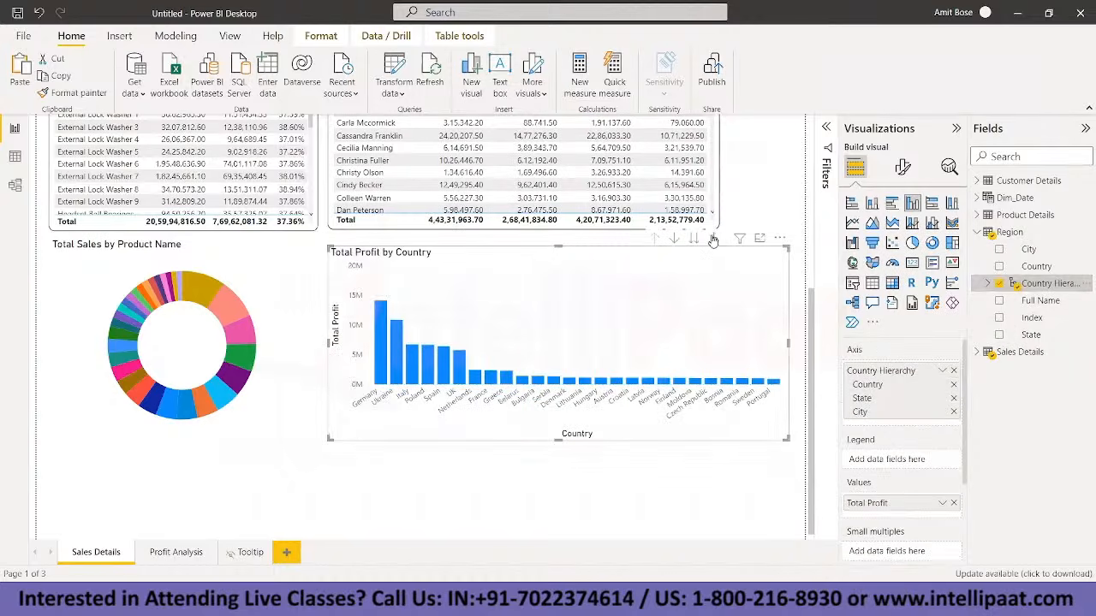
pyautogui.click(714, 239)
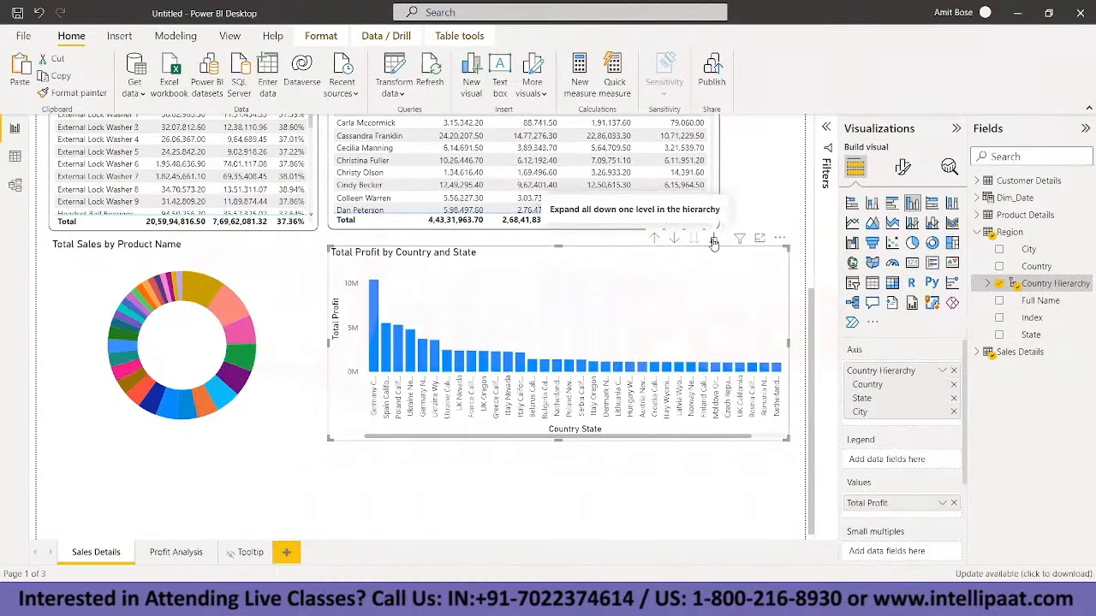
pyautogui.click(714, 240)
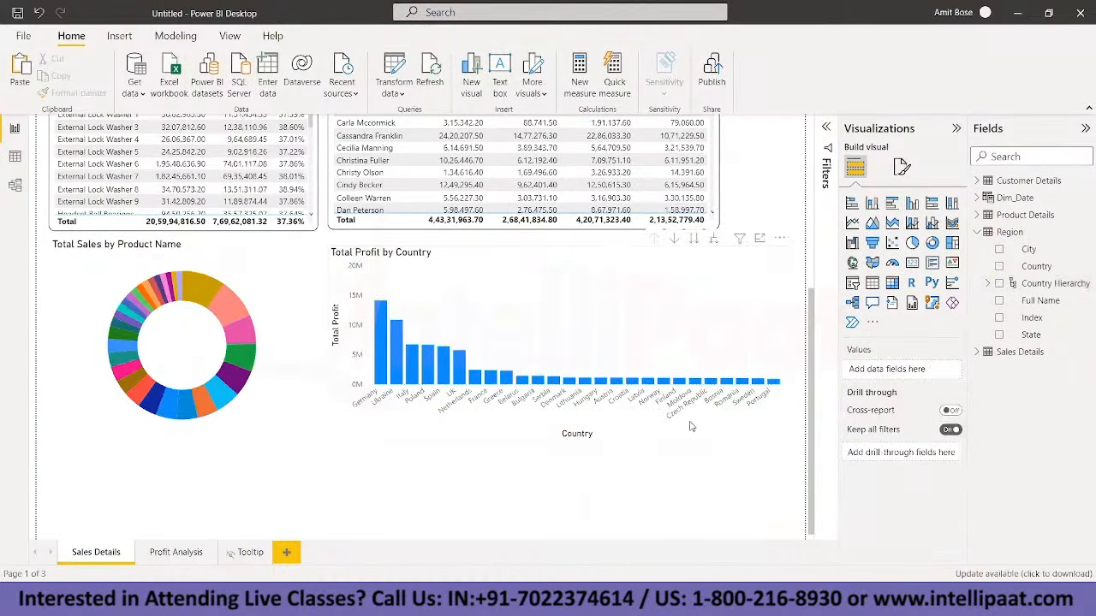
# Step: Expand the Total Profit chart's Country Hierarchy down to city level and drill back up to country
pyautogui.rightClick(691, 425)
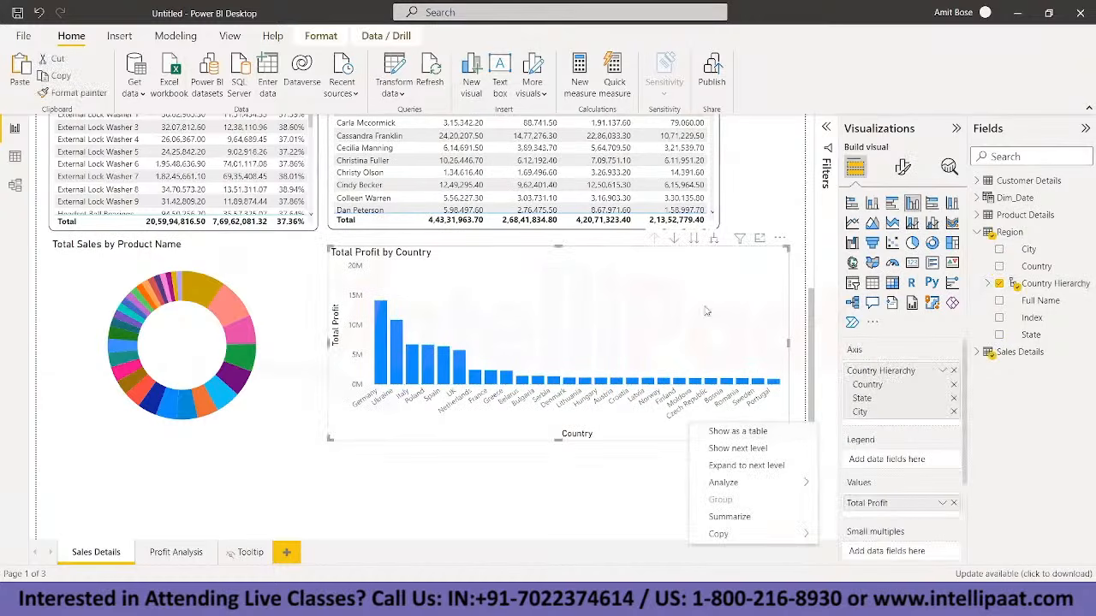
pyautogui.click(714, 241)
pyautogui.click(714, 241)
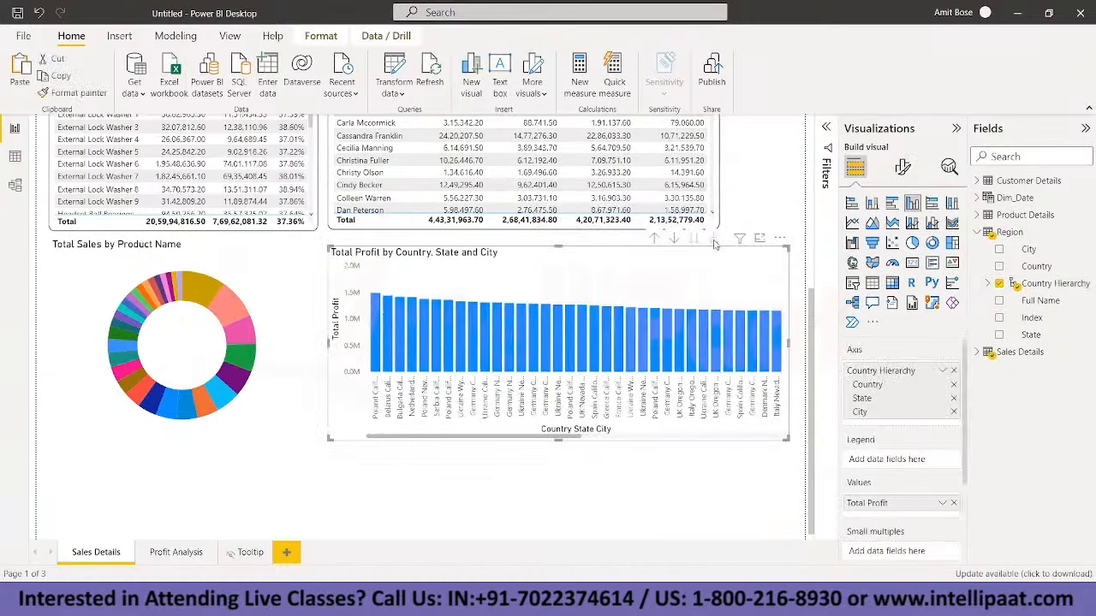
pyautogui.click(651, 241)
pyautogui.click(651, 241)
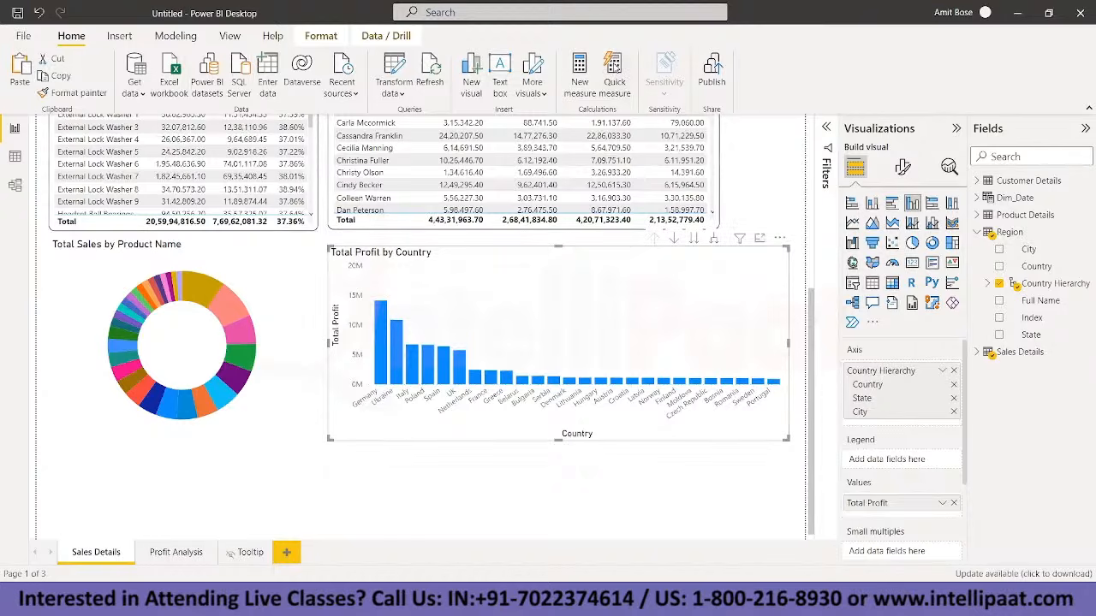
# Step: Return to the tables above the charts and select the product sales table
pyautogui.click(748, 197)
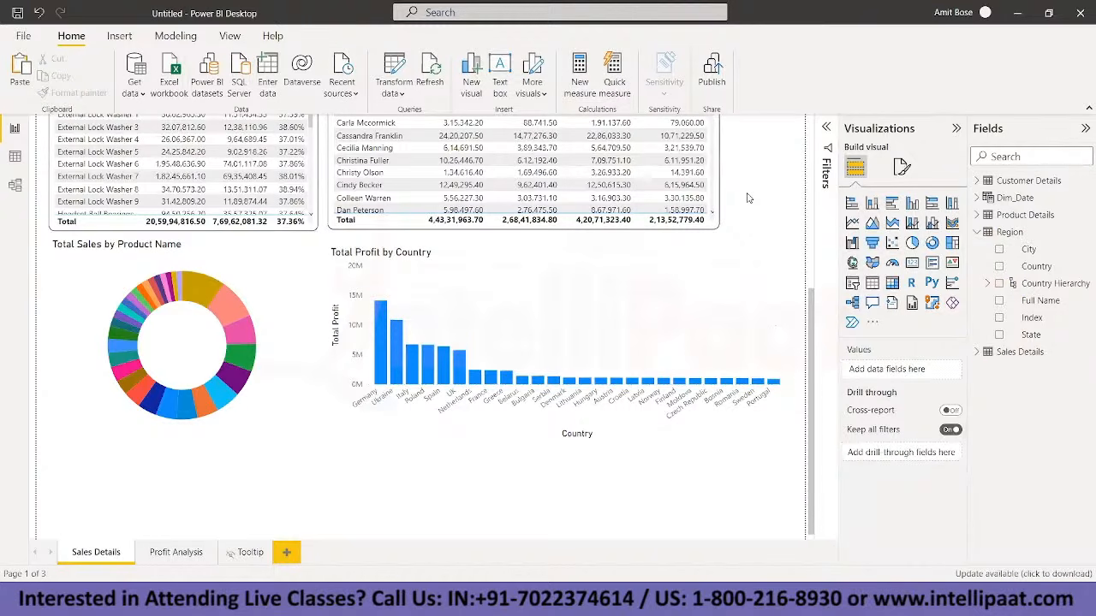
pyautogui.scroll(5, 747, 198)
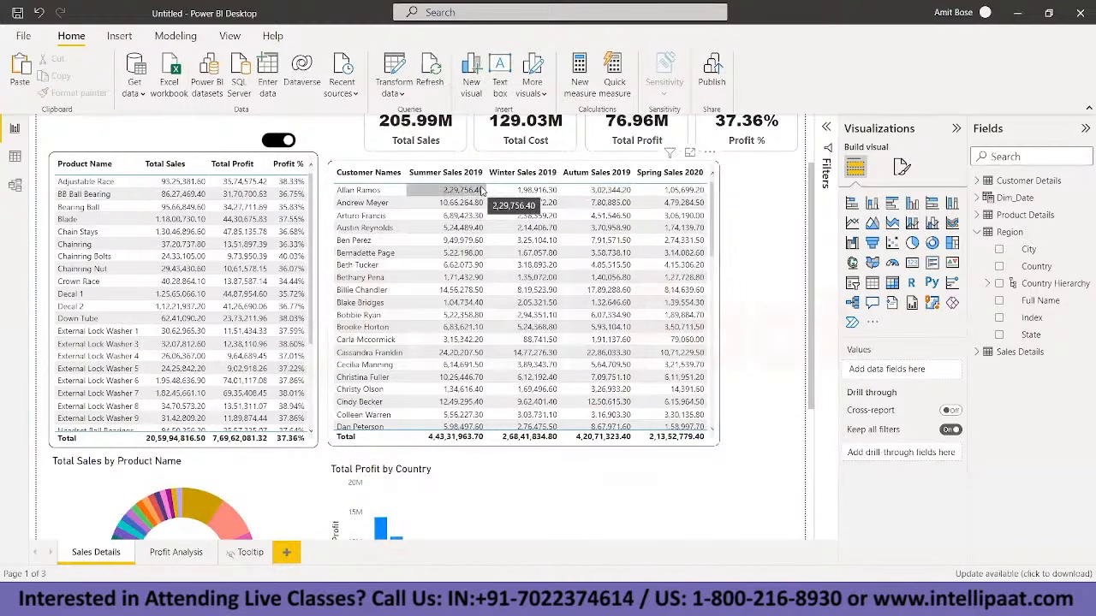
pyautogui.click(173, 158)
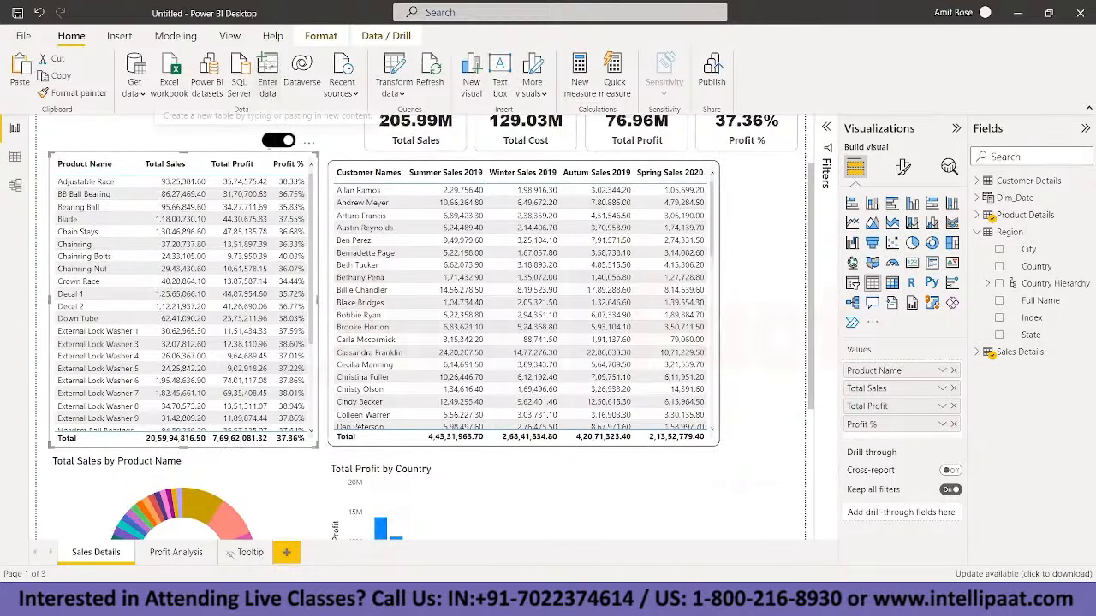
# Step: Create and load a table named Currency Converter with a Currency column holding EUR and INR
pyautogui.click(267, 67)
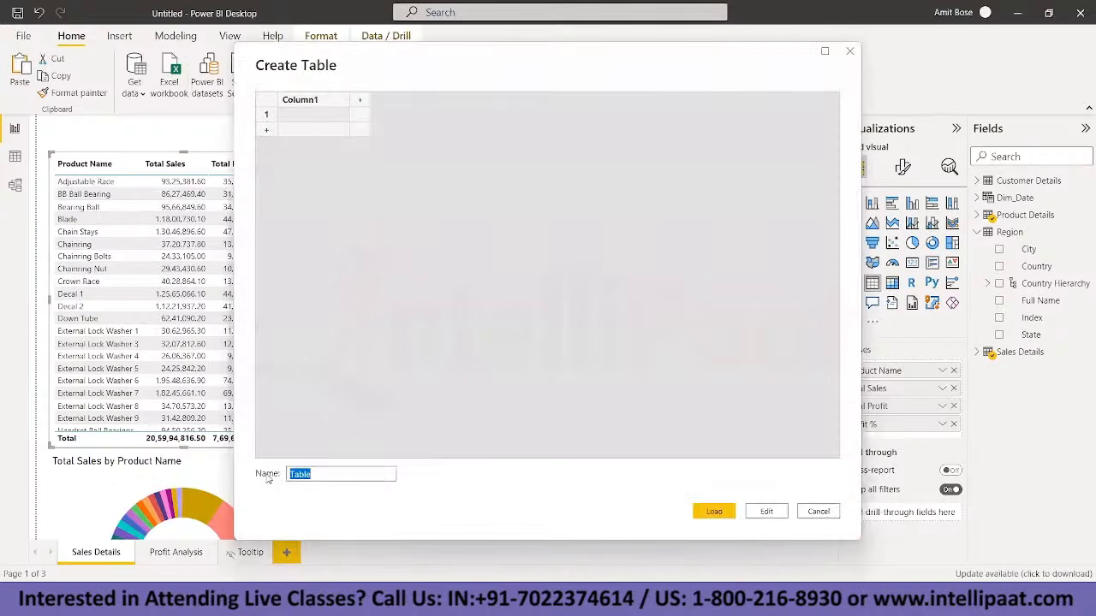
pyautogui.write('Currency Converter')
pyautogui.doubleClick(299, 100)
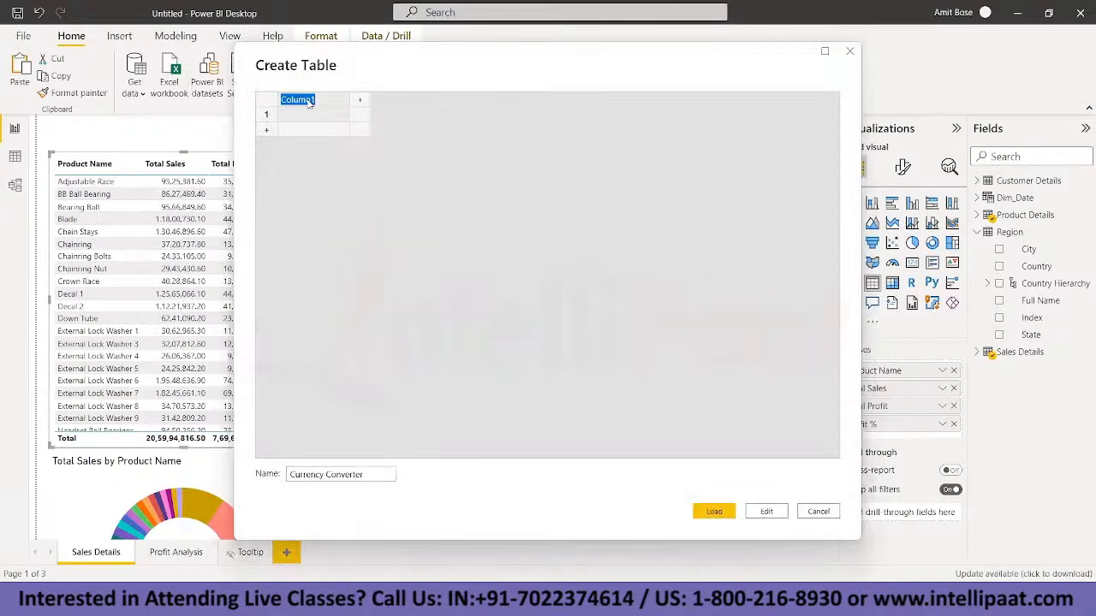
pyautogui.write('Currency')
pyautogui.click(306, 114)
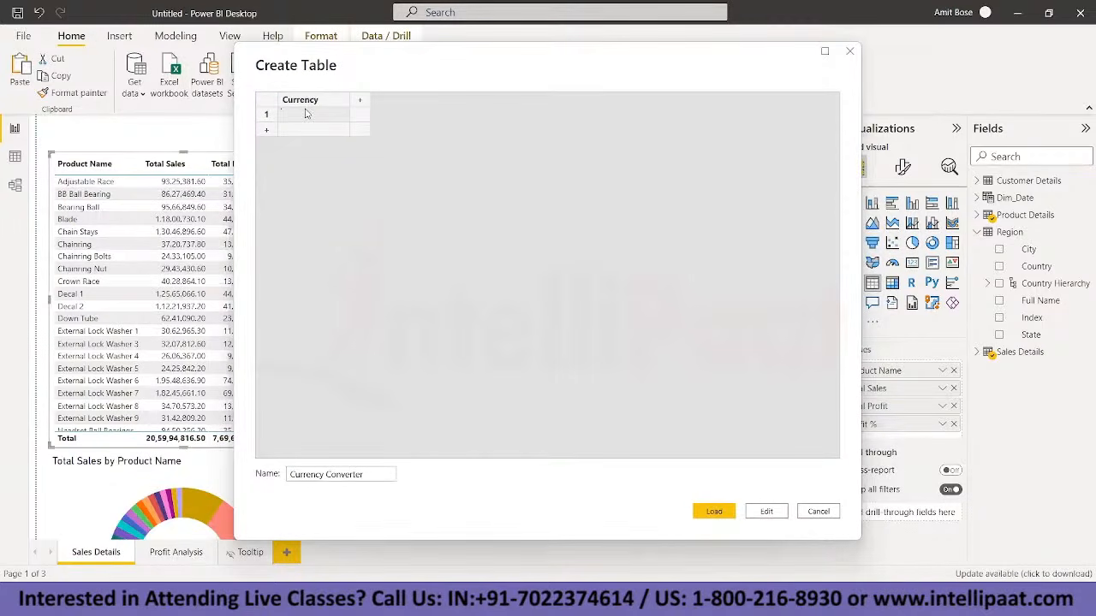
pyautogui.write('EUR')
pyautogui.press('Return')
pyautogui.write('INR')
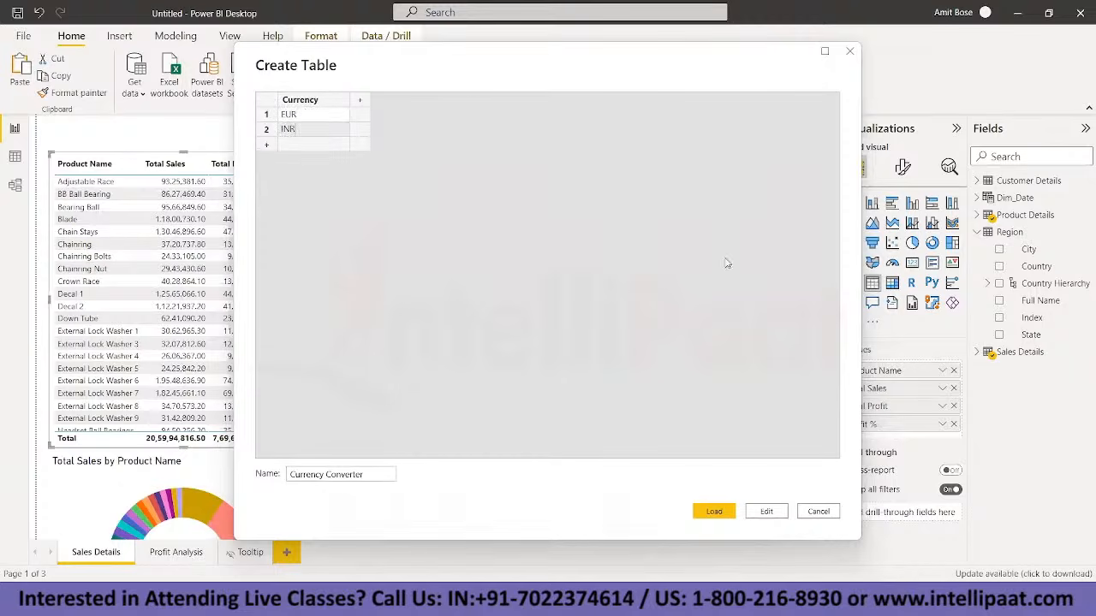
pyautogui.click(710, 513)
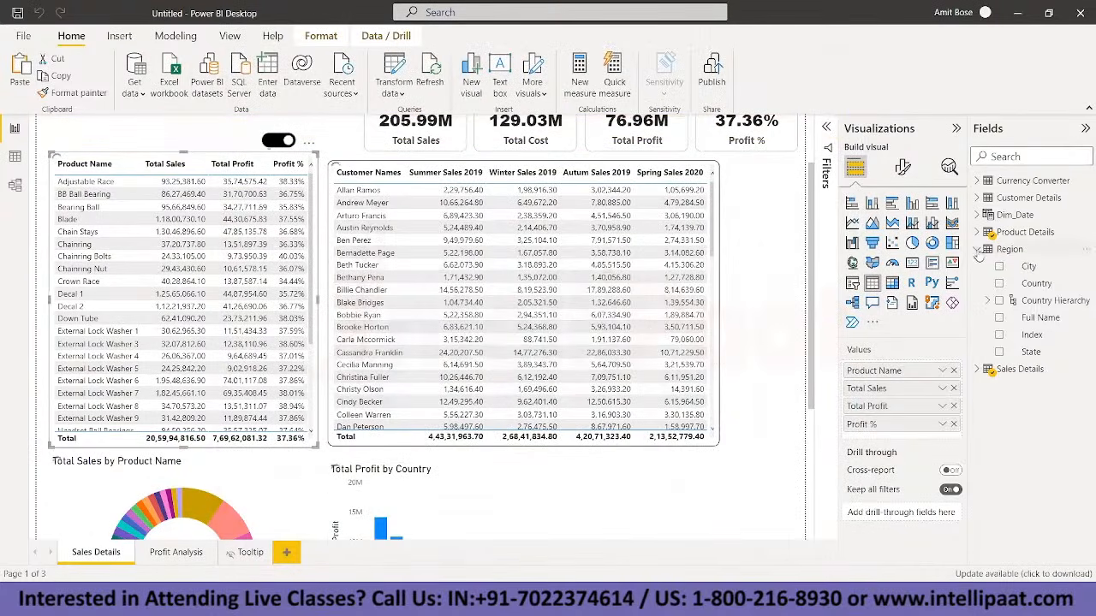
# Step: Store the Total Sales measure's SUMX expression in a variable named a and add a return line beneath it
pyautogui.click(1017, 182)
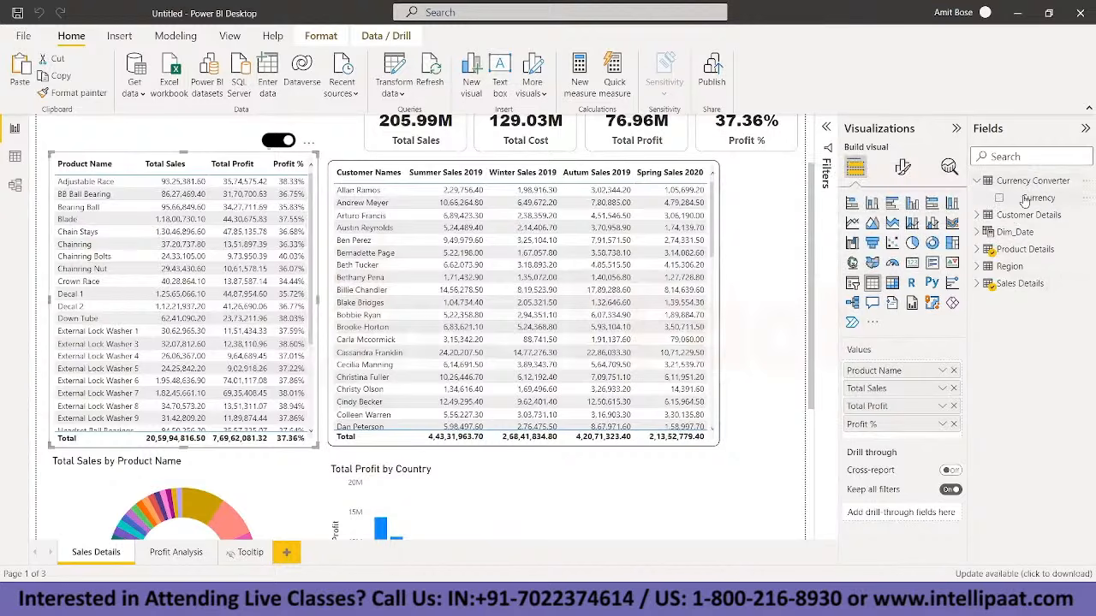
pyautogui.click(978, 182)
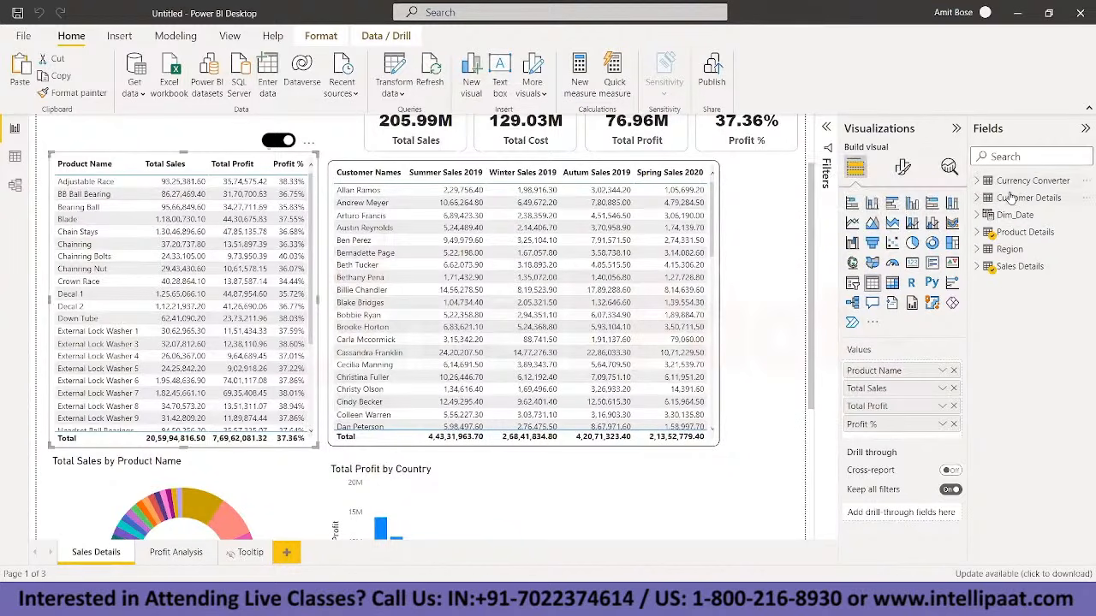
pyautogui.click(978, 268)
pyautogui.scroll(-2, 1025, 462)
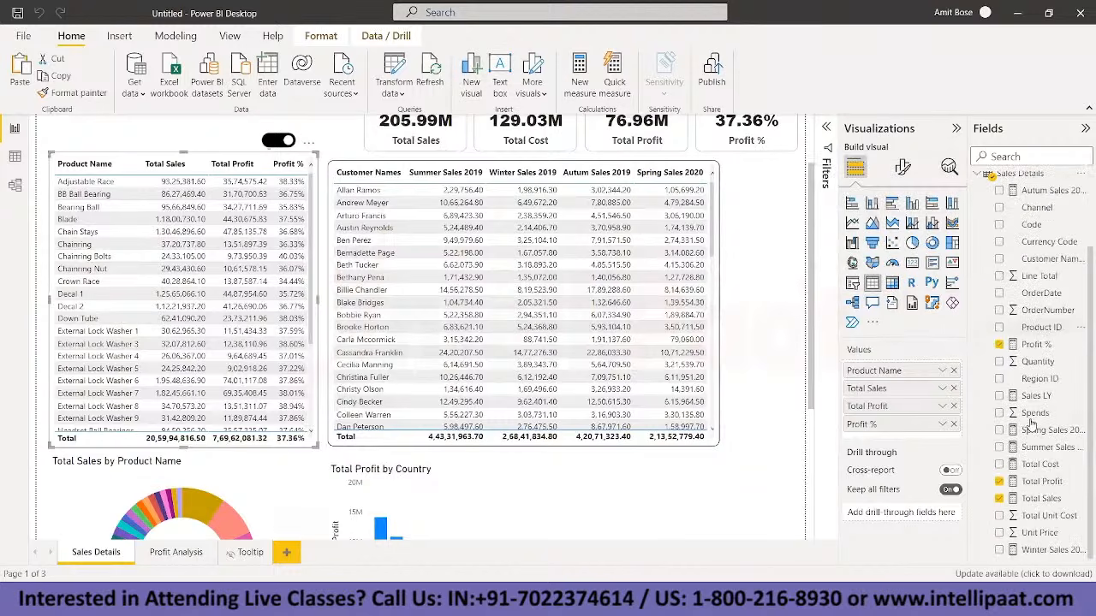
pyautogui.click(1036, 499)
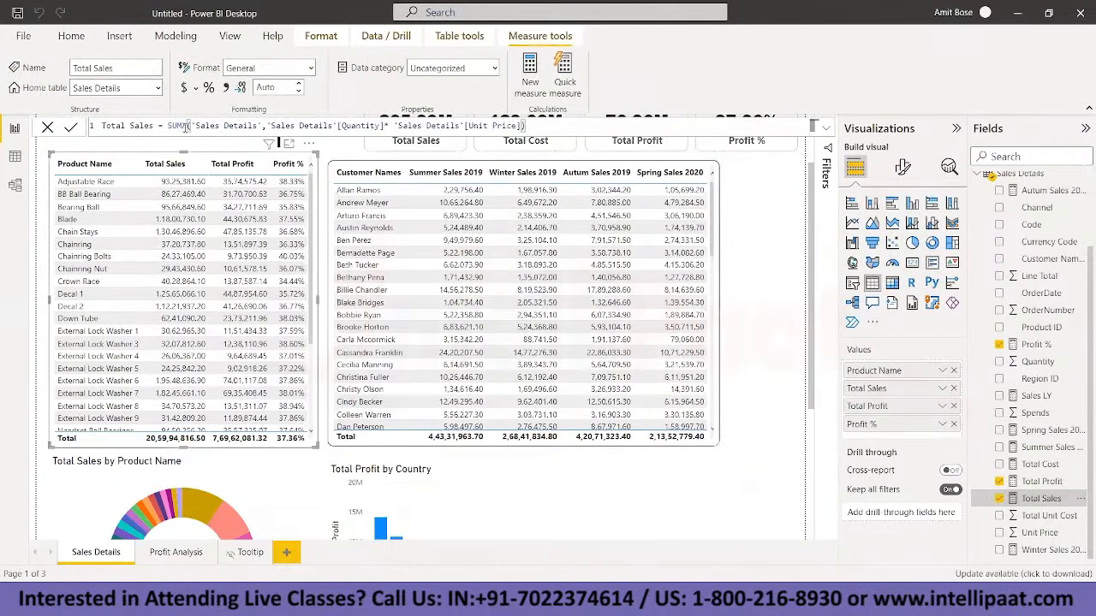
pyautogui.click(167, 126)
pyautogui.hotkey('shift', 'Return')
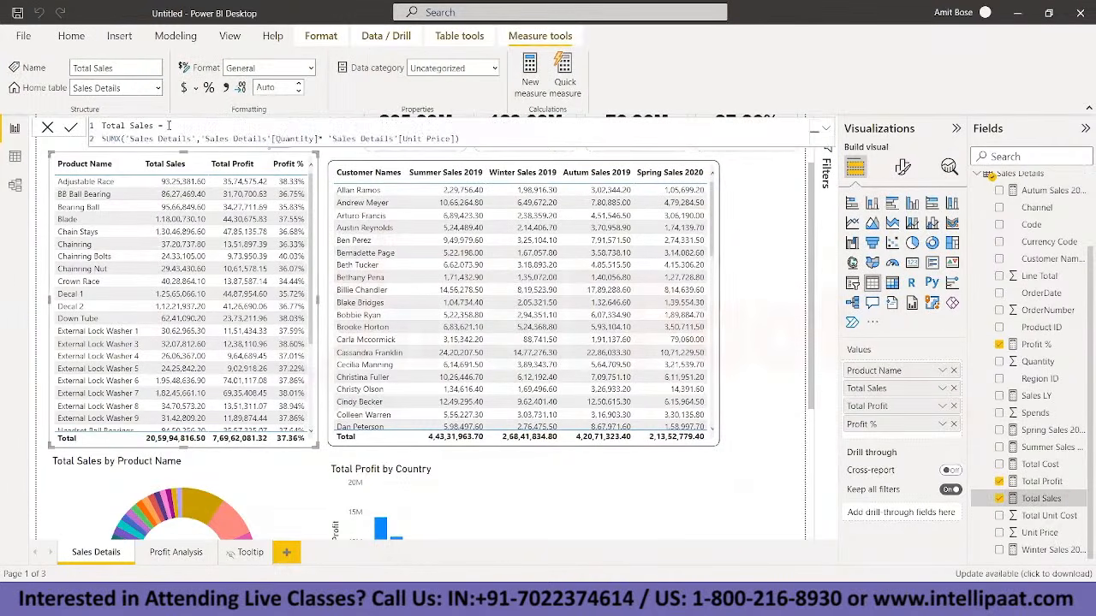
pyautogui.write('var a =')
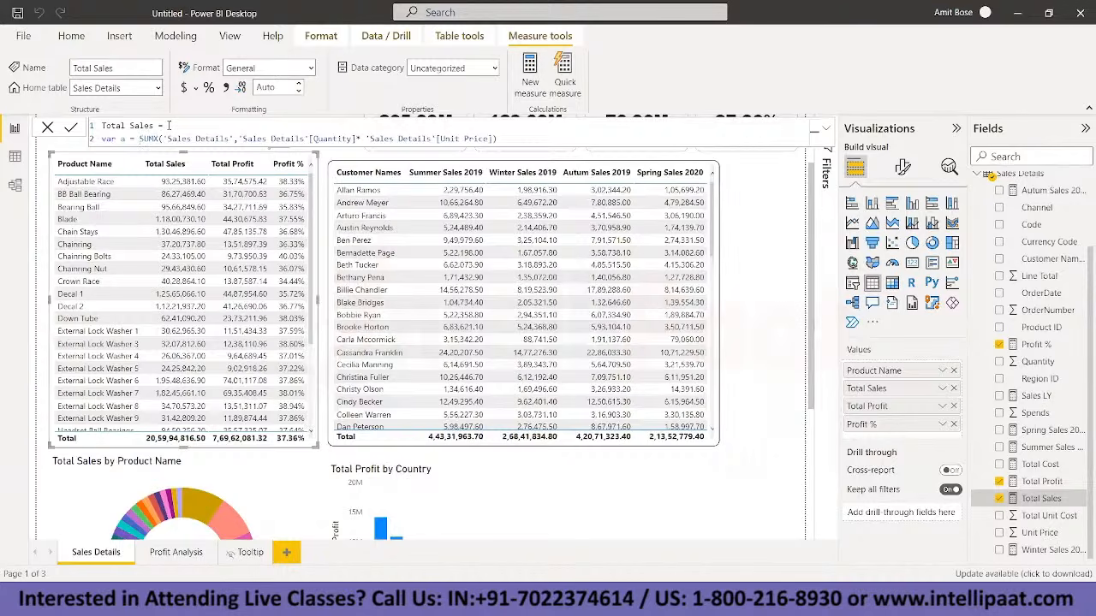
pyautogui.click(521, 137)
pyautogui.hotkey('shift', 'Return')
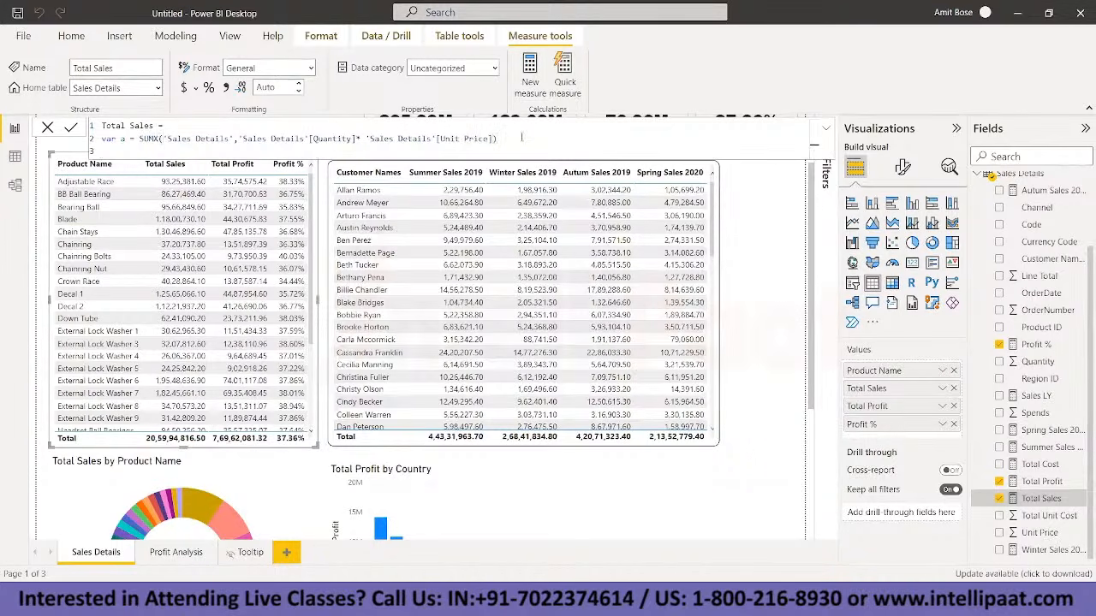
pyautogui.write('return')
pyautogui.hotkey('shift', 'Return')
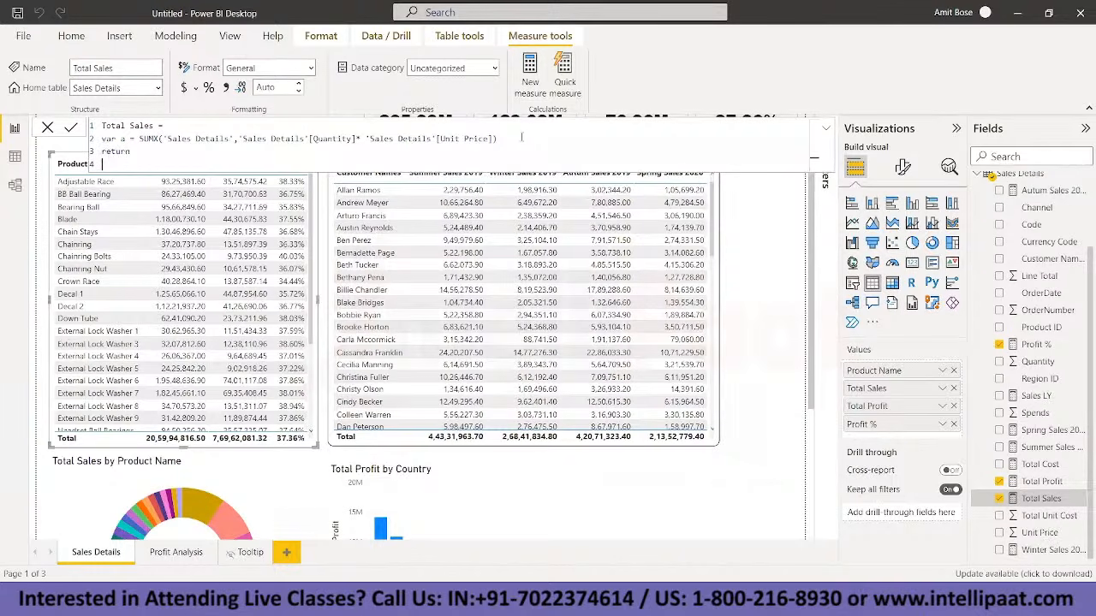
# Step: Begin the return expression with an IF testing whether SELECTEDVALUE of 'Currency Converter'[Currency] equals "EUR"
pyautogui.write('IF(')
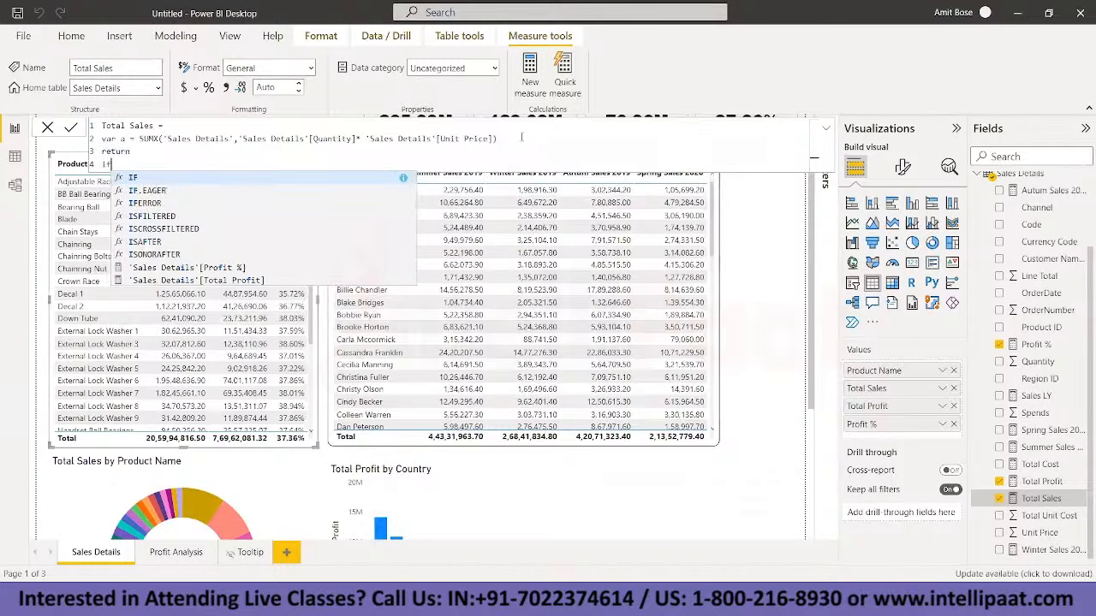
pyautogui.write('sele')
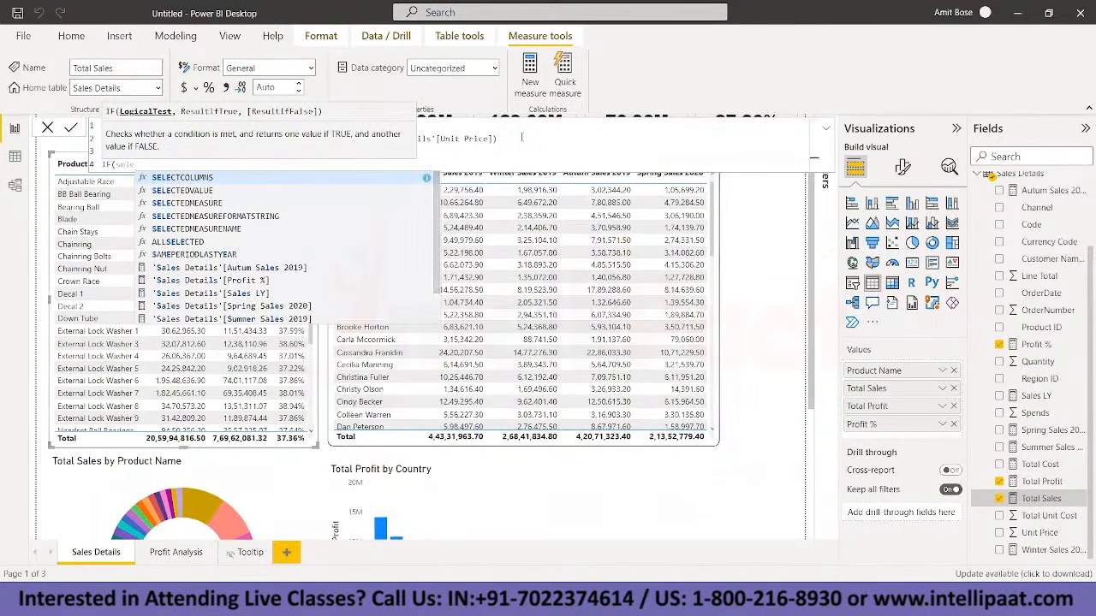
pyautogui.press('Down')
pyautogui.press('Tab')
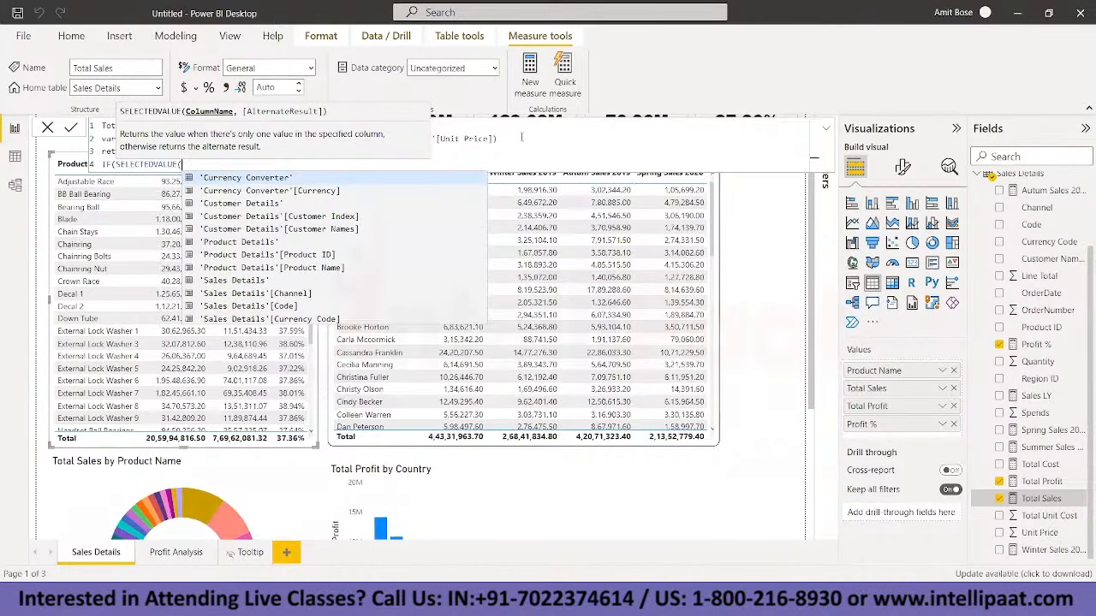
pyautogui.press('Down')
pyautogui.press('Tab')
pyautogui.write(')="E')
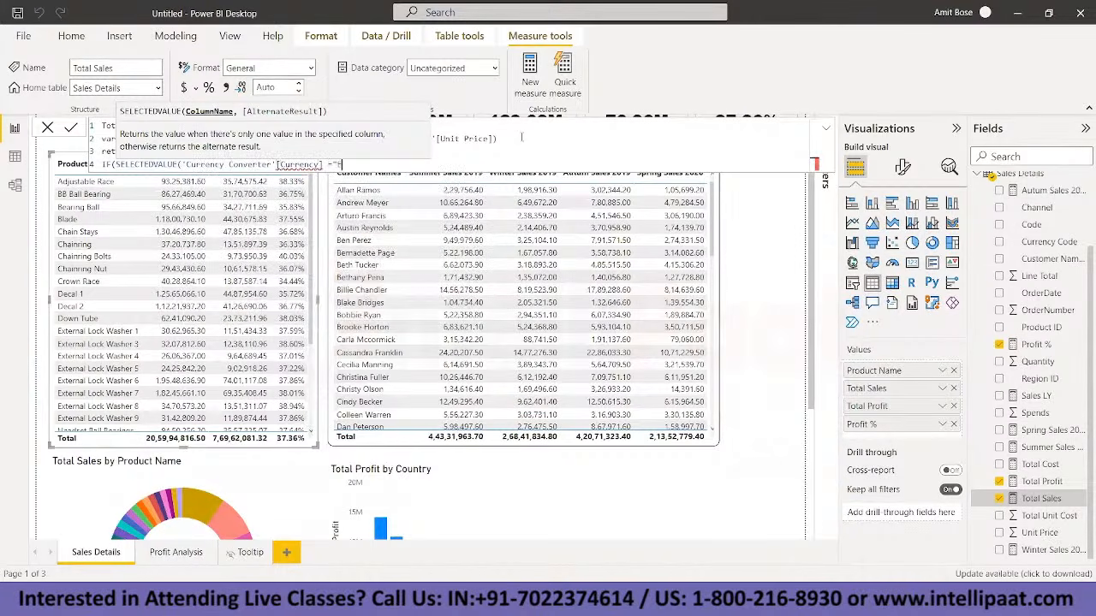
pyautogui.write('UR"')
pyautogui.click(328, 164)
pyautogui.write(')')
pyautogui.click(378, 160)
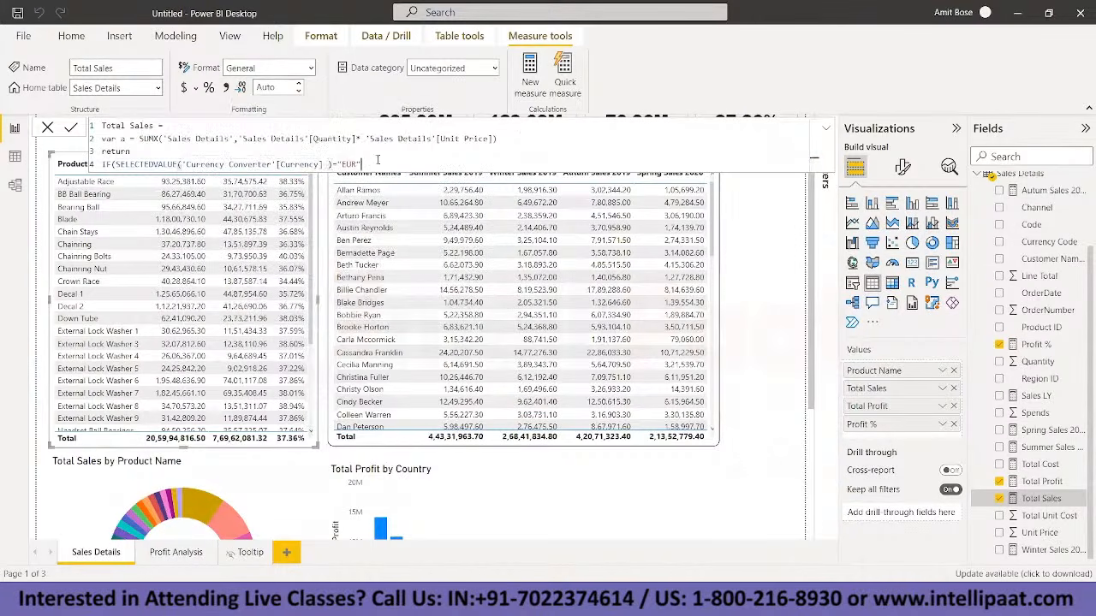
# Step: Complete the Total Sales IF with DIVIDE(a,87.3) for EUR and a otherwise, and commit the measure
pyautogui.write(',d')
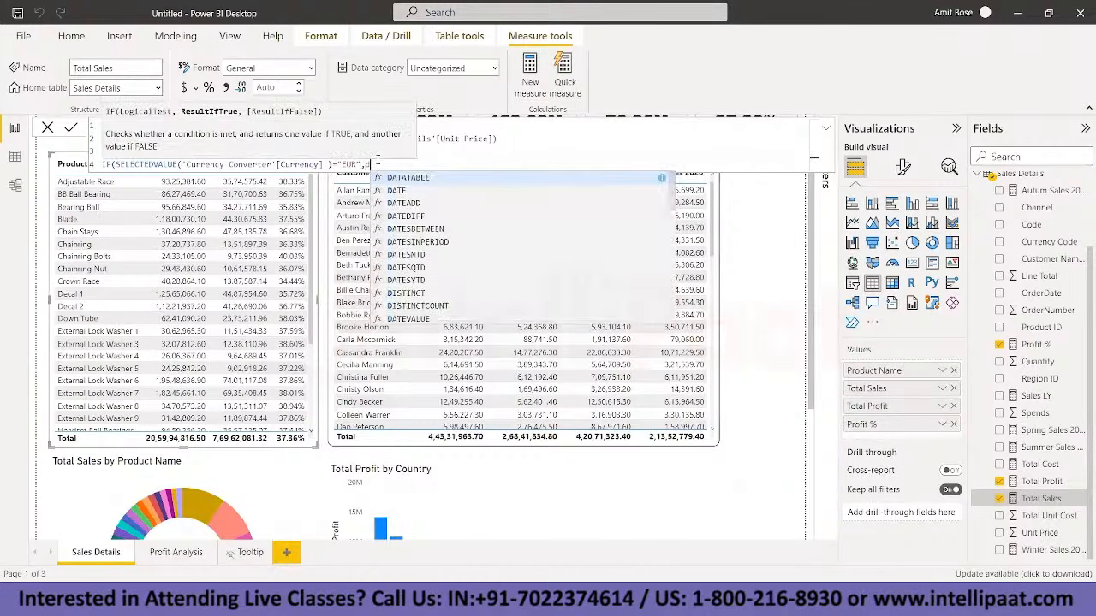
pyautogui.write('iv')
pyautogui.press('Tab')
pyautogui.write('a,')
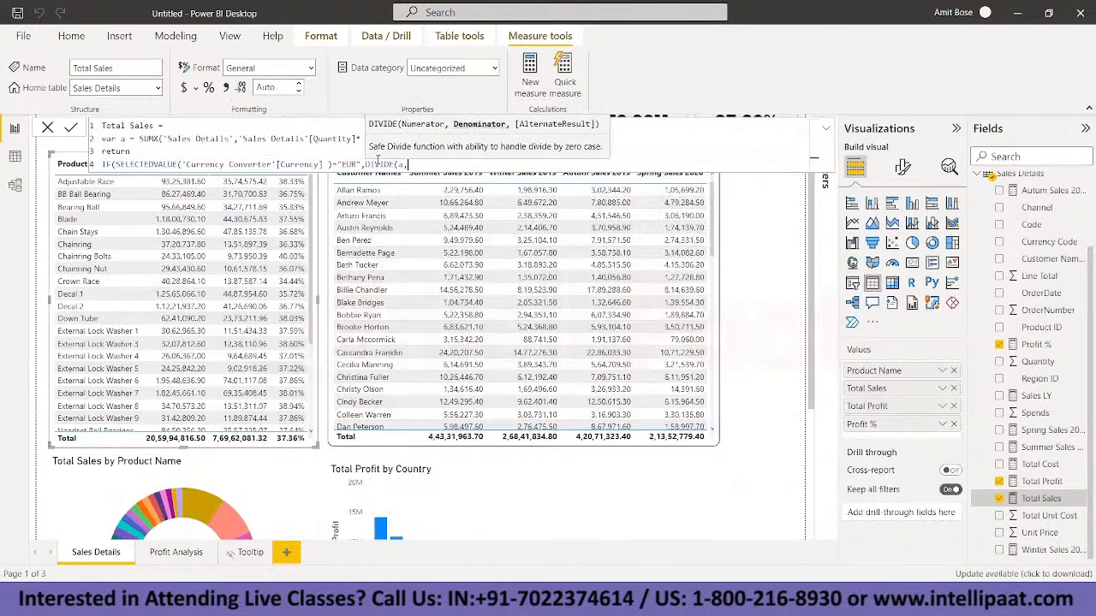
pyautogui.write('87.3),a')
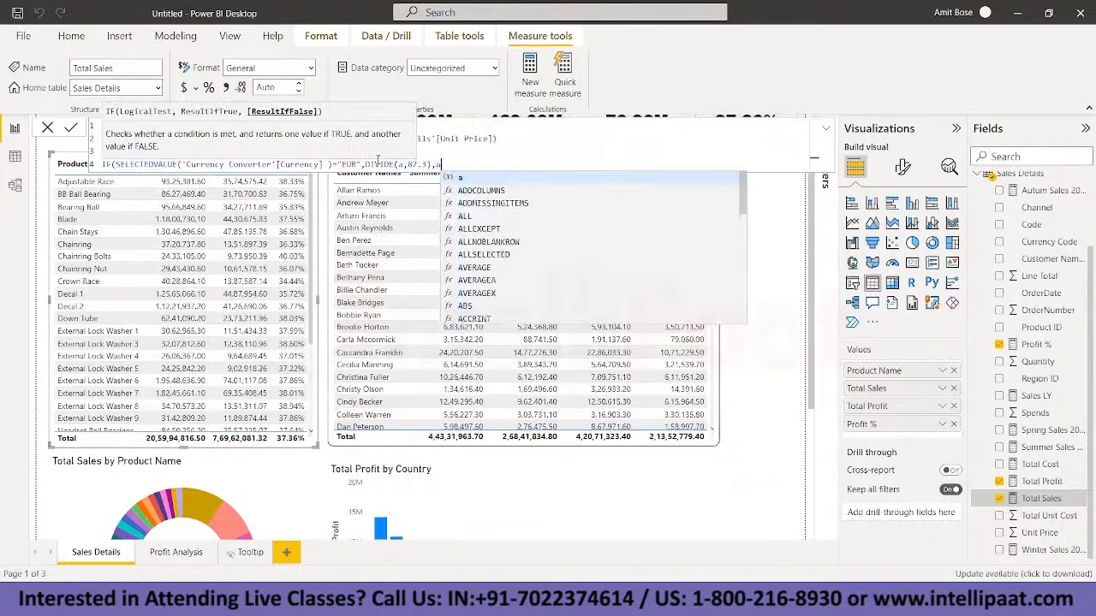
pyautogui.write(')')
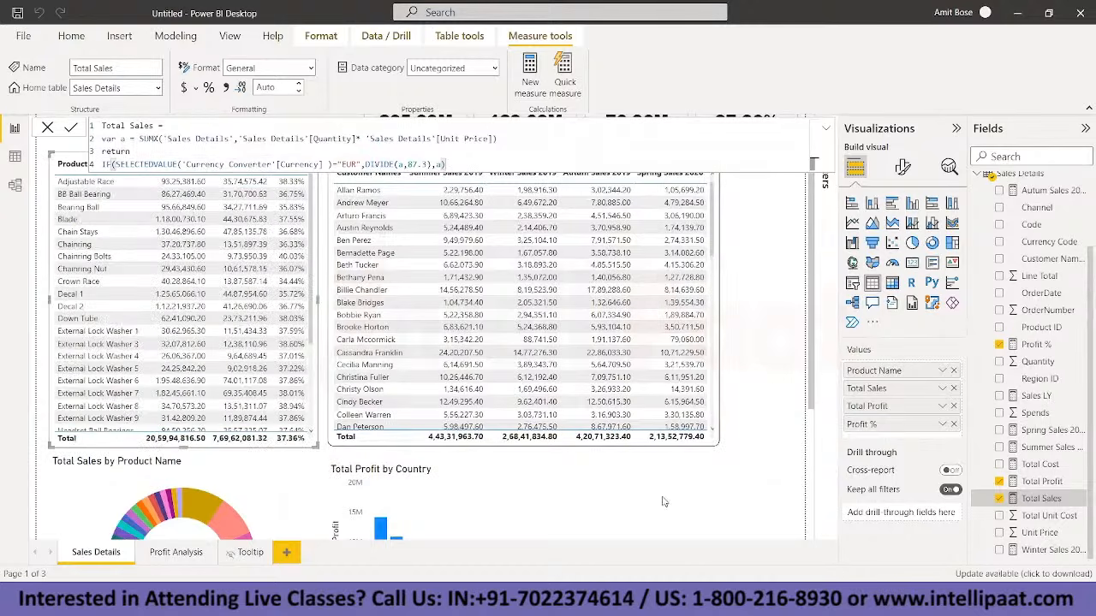
pyautogui.scroll(-3, 662, 502)
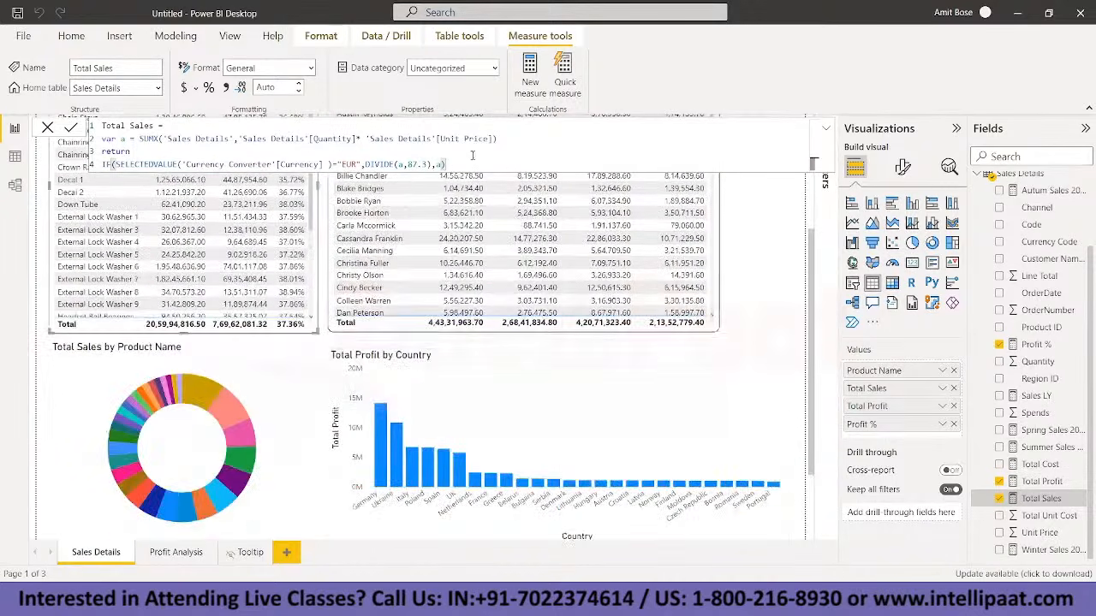
pyautogui.click(768, 330)
# Step: Add an empty slicer and fit it as a small box above the product sales table, under the Sales Overview title
pyautogui.scroll(5, 768, 330)
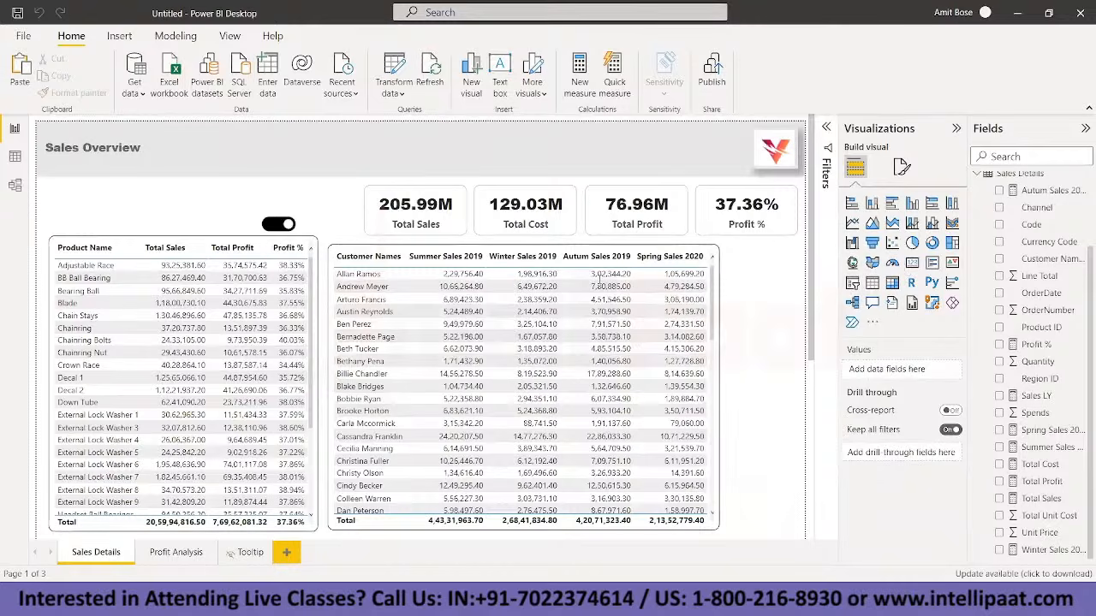
pyautogui.click(852, 284)
pyautogui.moveTo(267, 505); pyautogui.dragTo(287, 169)
pyautogui.scroll(5, 479, 233)
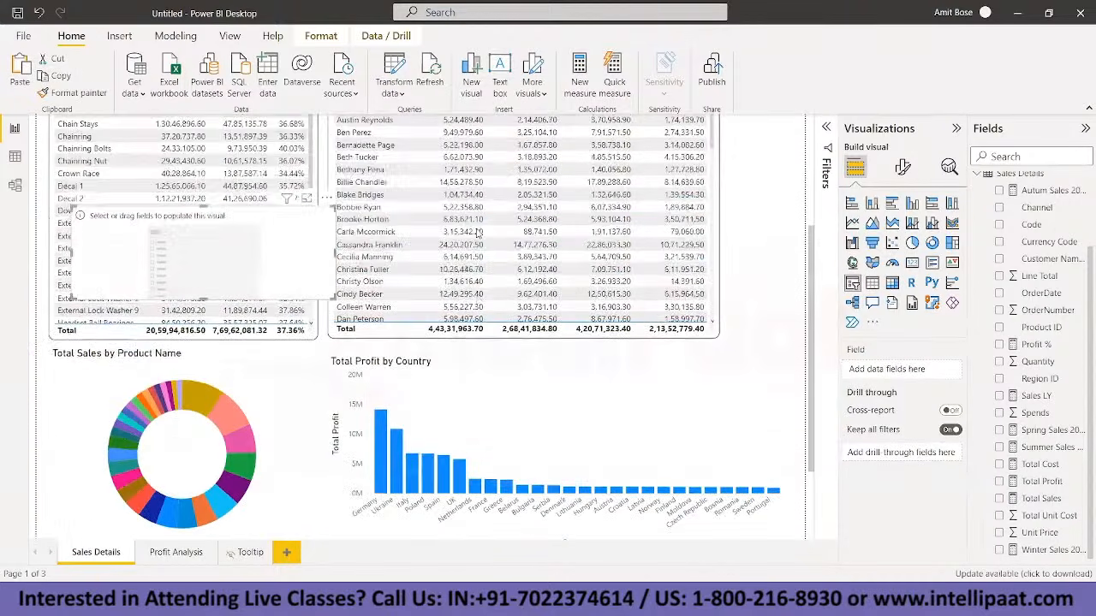
pyautogui.moveTo(218, 451); pyautogui.dragTo(182, 210)
pyautogui.moveTo(301, 249); pyautogui.dragTo(202, 221)
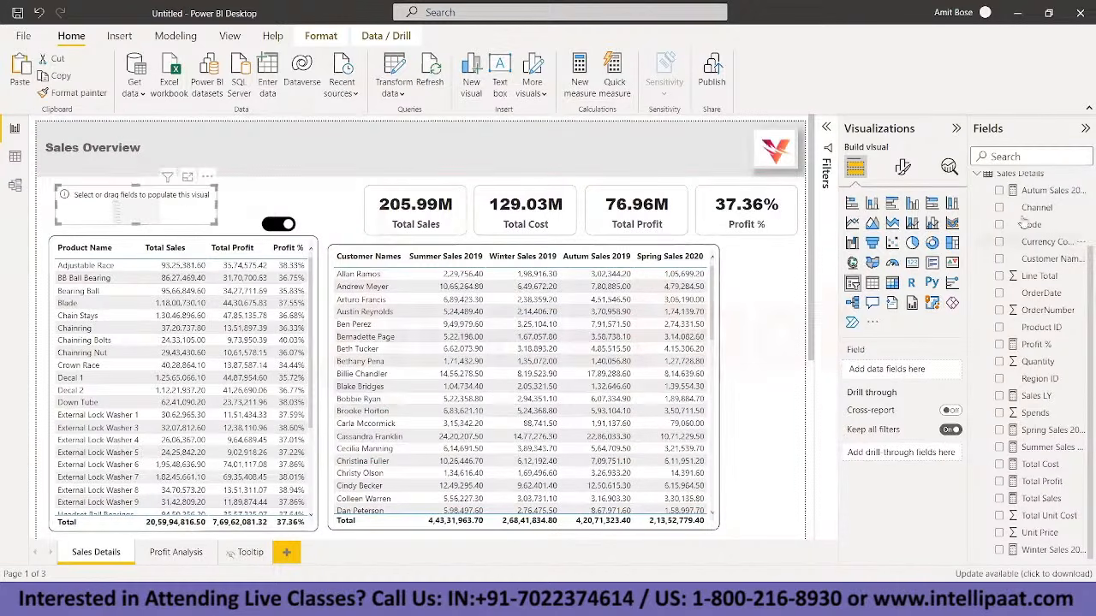
# Step: Use Currency from the Currency Converter table as the slicer's field and display the slicer as a dropdown
pyautogui.click(980, 174)
pyautogui.click(976, 181)
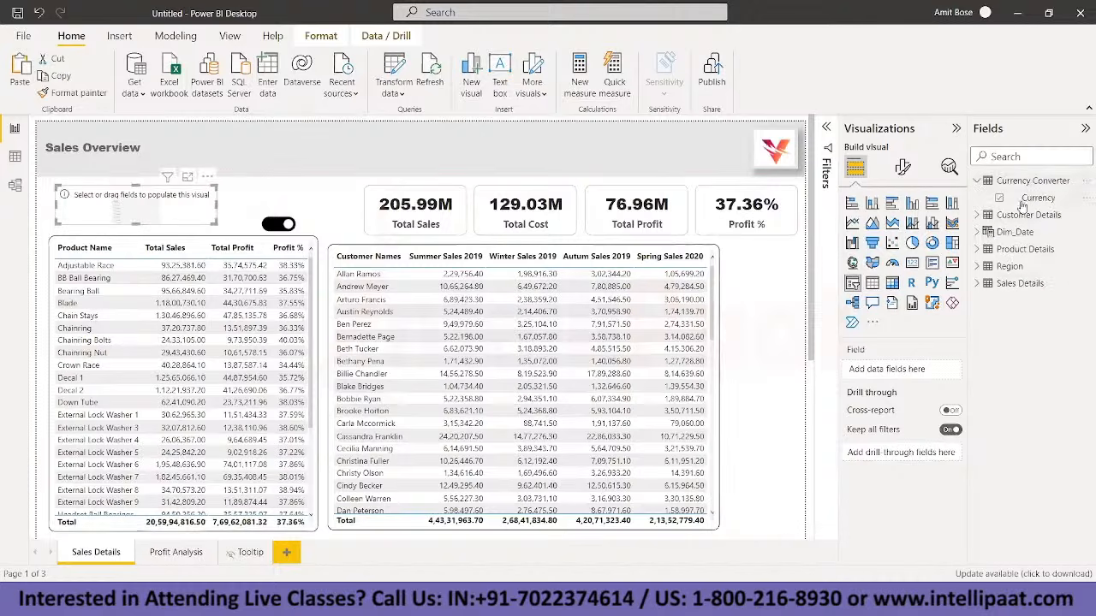
pyautogui.moveTo(1038, 198); pyautogui.dragTo(914, 375)
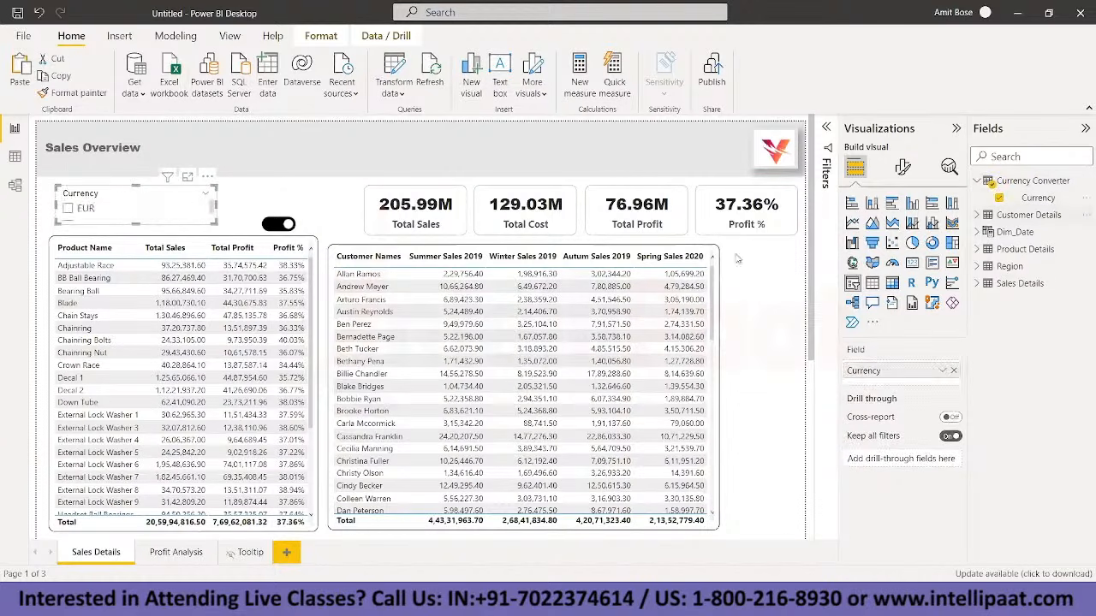
pyautogui.click(204, 214)
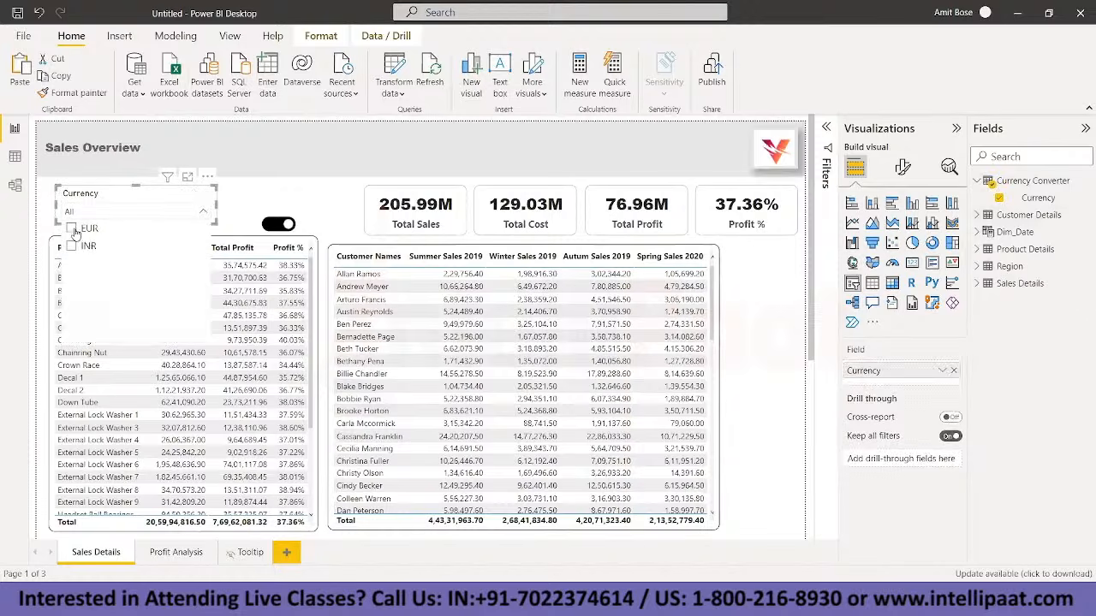
# Step: Place the Currency slicer in the header beside the Sales Overview title and filter the report by EUR and INR in turn
pyautogui.click(74, 233)
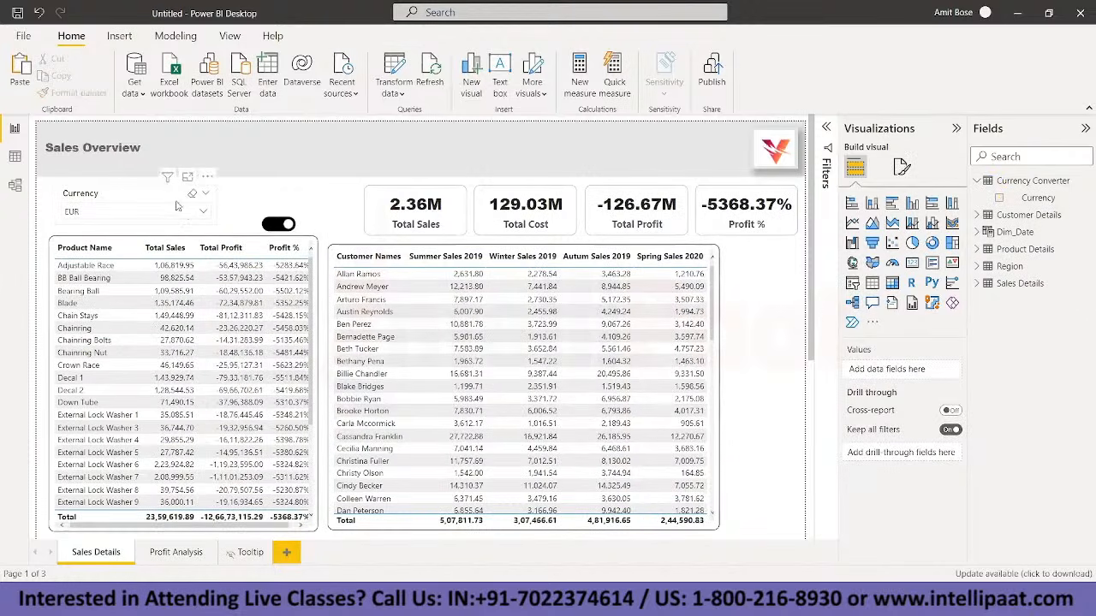
pyautogui.moveTo(163, 196); pyautogui.dragTo(288, 142)
pyautogui.click(328, 157)
pyautogui.click(193, 190)
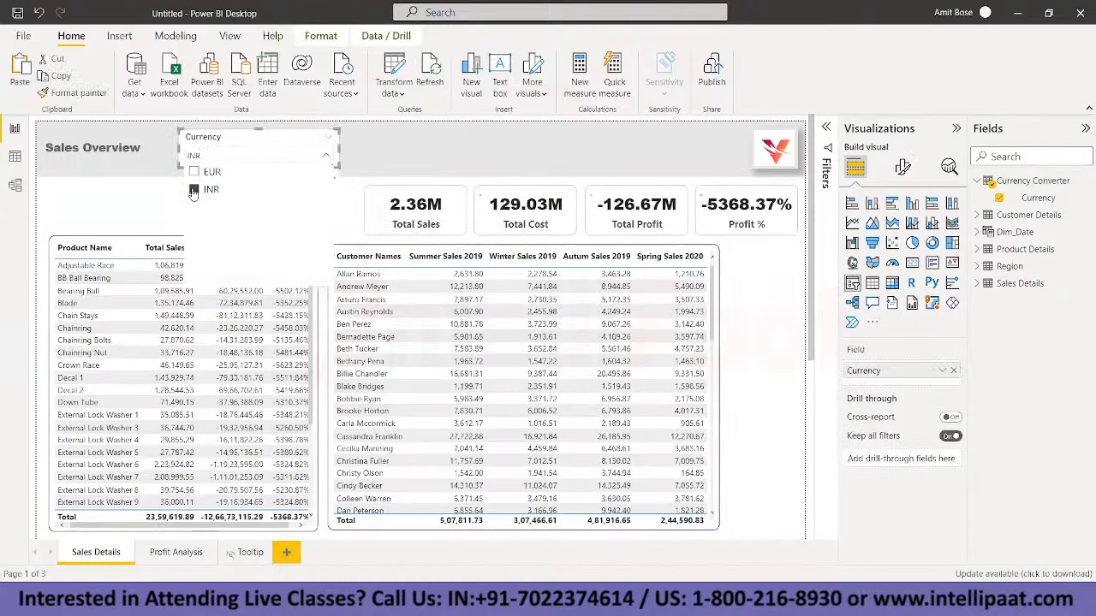
pyautogui.click(190, 219)
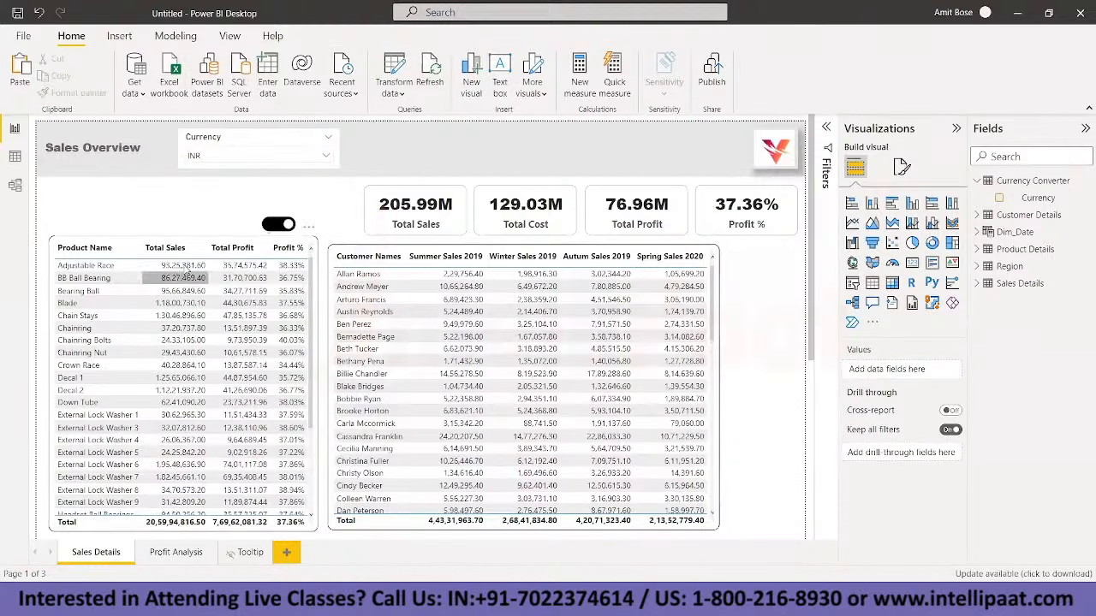
# Step: Switch the Currency slicer back to EUR and clear its selection
pyautogui.click(201, 155)
pyautogui.click(194, 172)
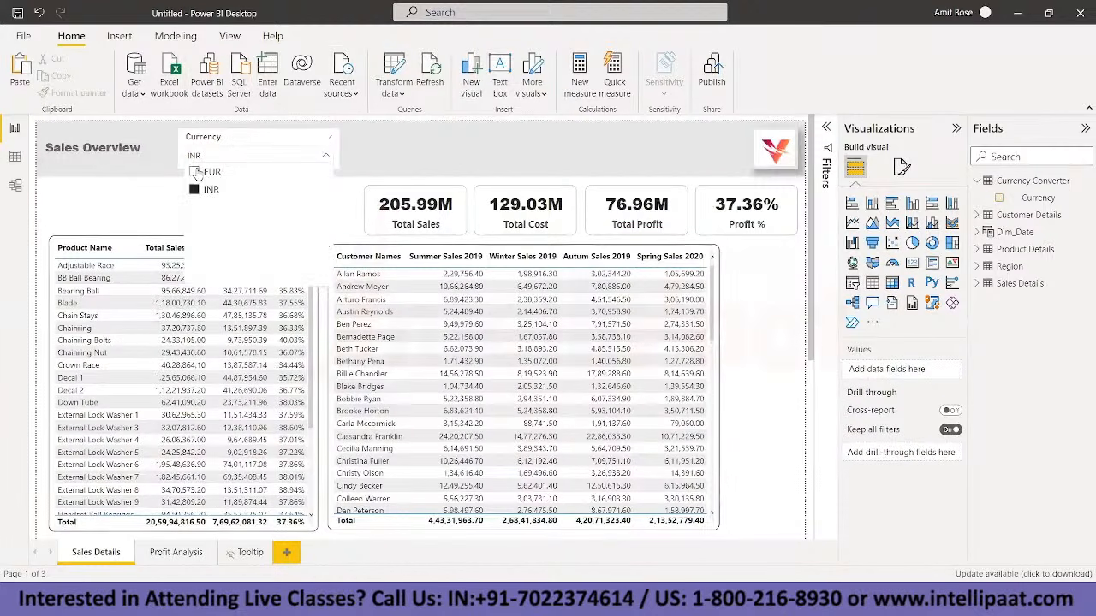
pyautogui.click(136, 194)
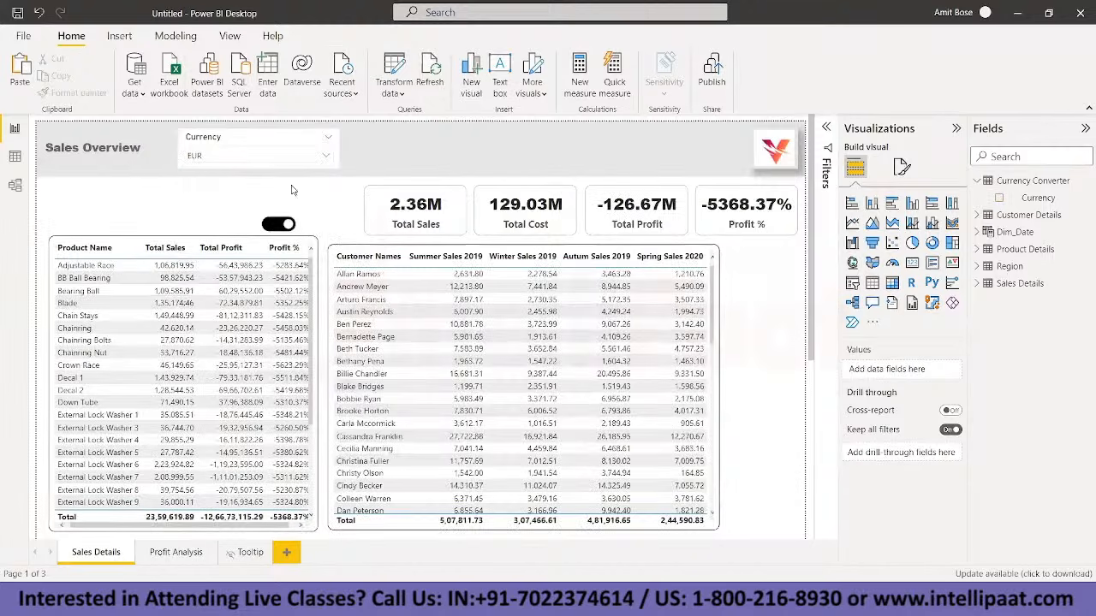
pyautogui.click(326, 155)
pyautogui.click(194, 172)
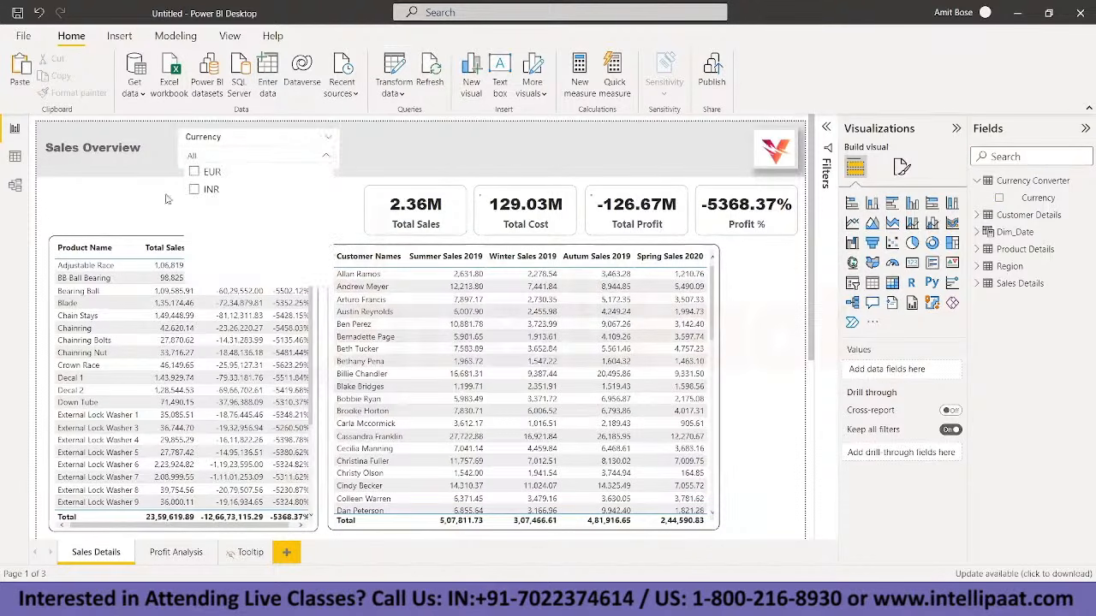
# Step: Move the Currency slicer out of the header to the free space above the product sales table
pyautogui.click(184, 345)
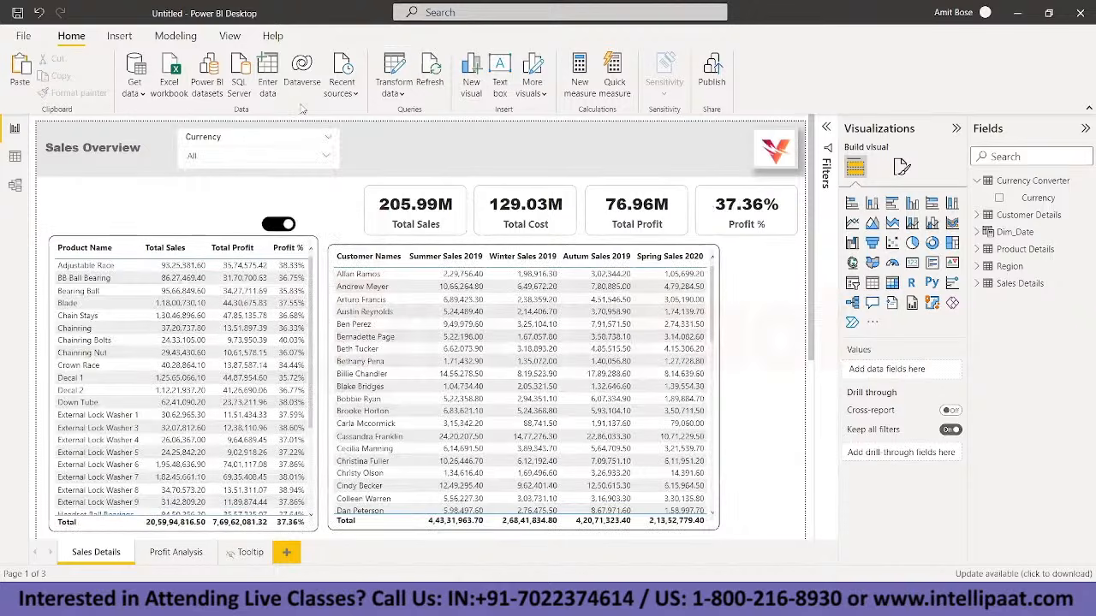
pyautogui.moveTo(276, 137); pyautogui.dragTo(134, 188)
pyautogui.click(251, 199)
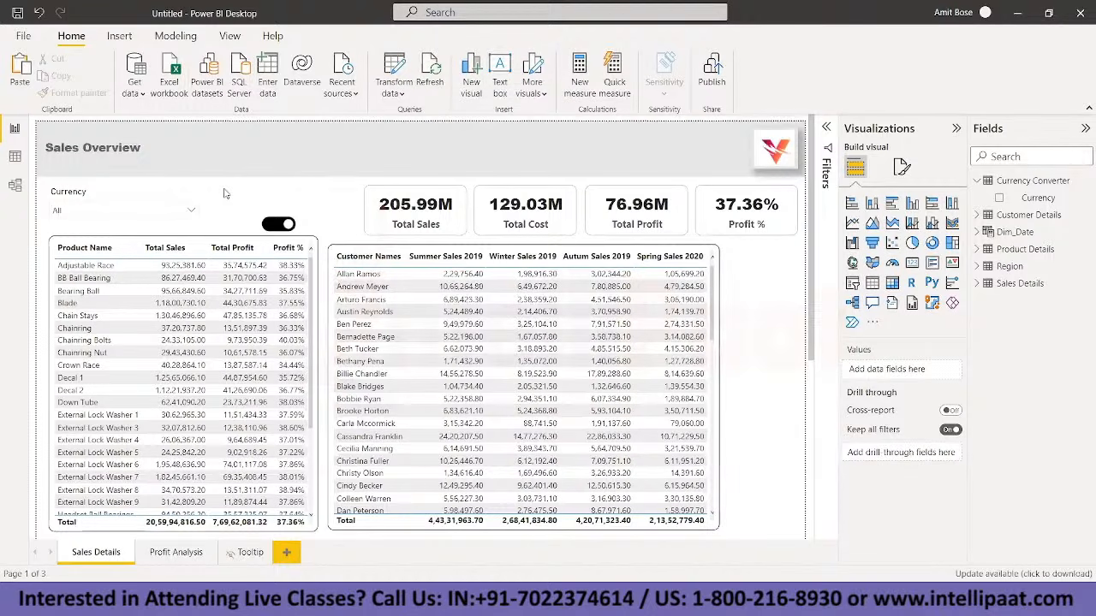
# Step: Toggle the product sales table to the customer table and sort it by Total Profit in descending order
pyautogui.scroll(-3, 736, 330)
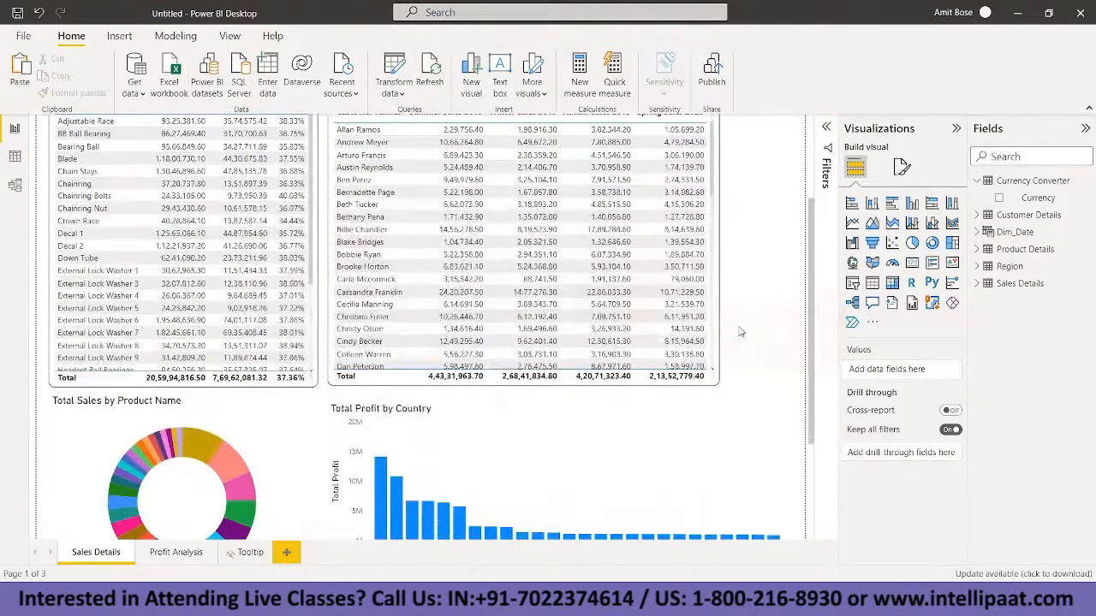
pyautogui.scroll(1, 741, 332)
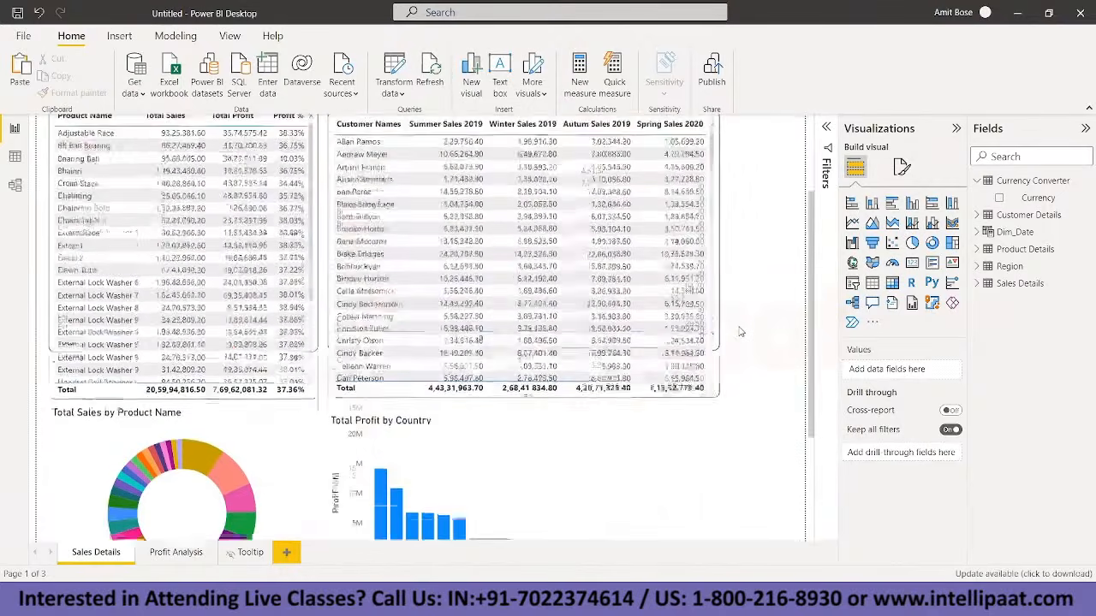
pyautogui.scroll(2, 741, 333)
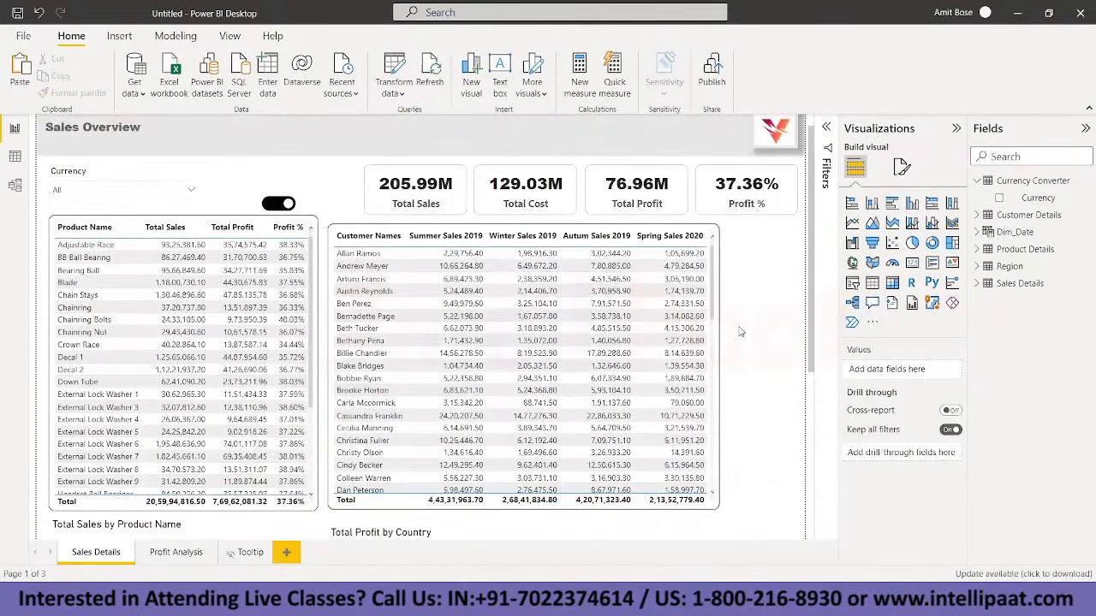
pyautogui.keyDown('ctrl'); pyautogui.click(275, 208); pyautogui.keyUp('ctrl')
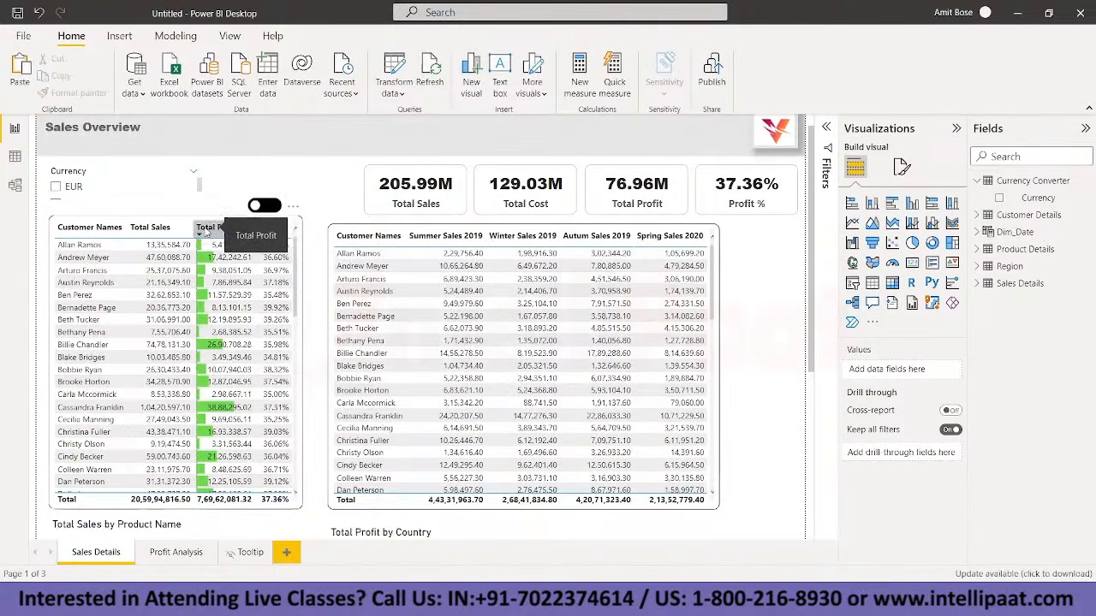
pyautogui.click(219, 227)
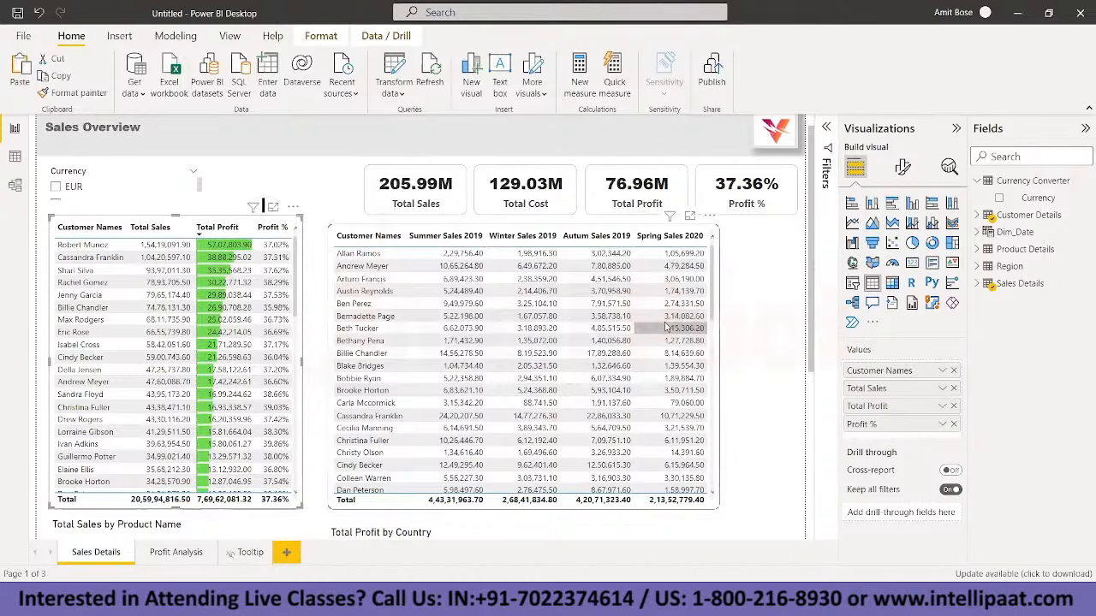
pyautogui.moveTo(668, 328)
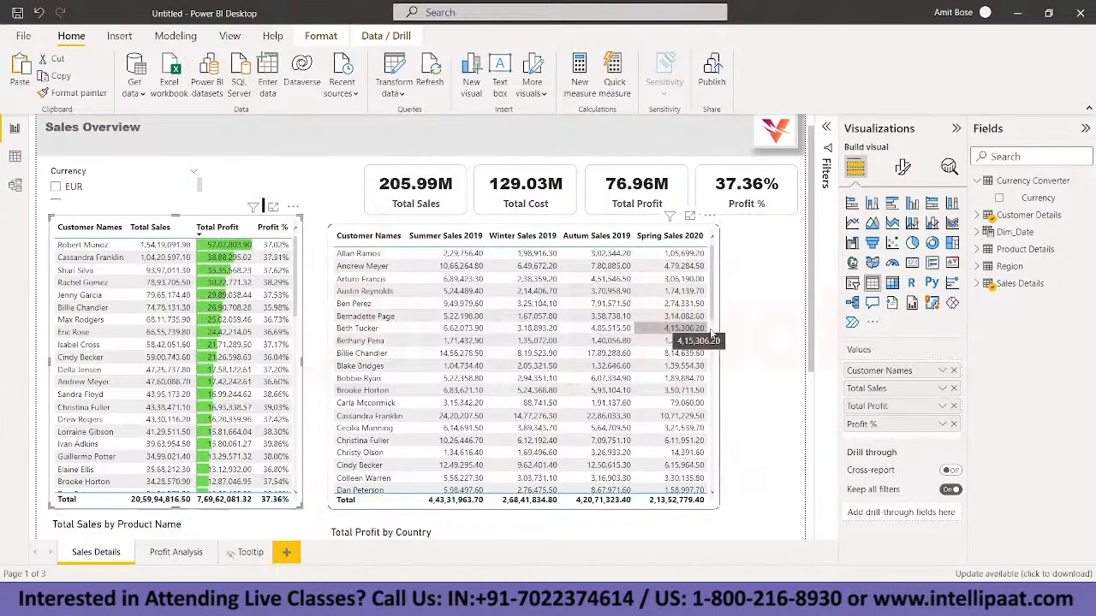
pyautogui.click(778, 341)
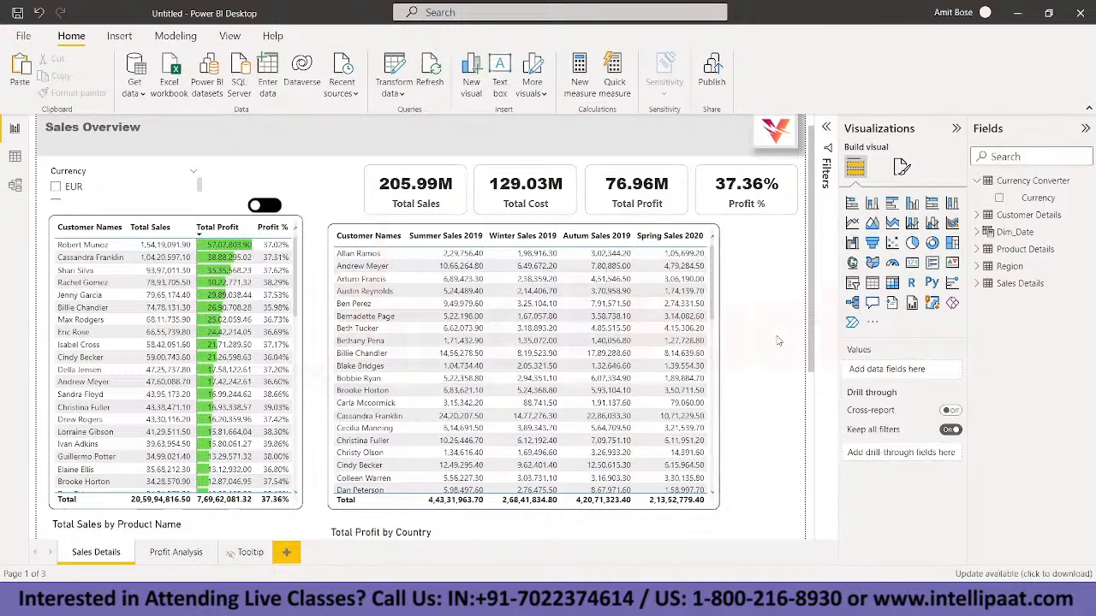
# Step: Change the Currency slicer from a list back to a dropdown and deselect it
pyautogui.click(194, 173)
pyautogui.click(208, 208)
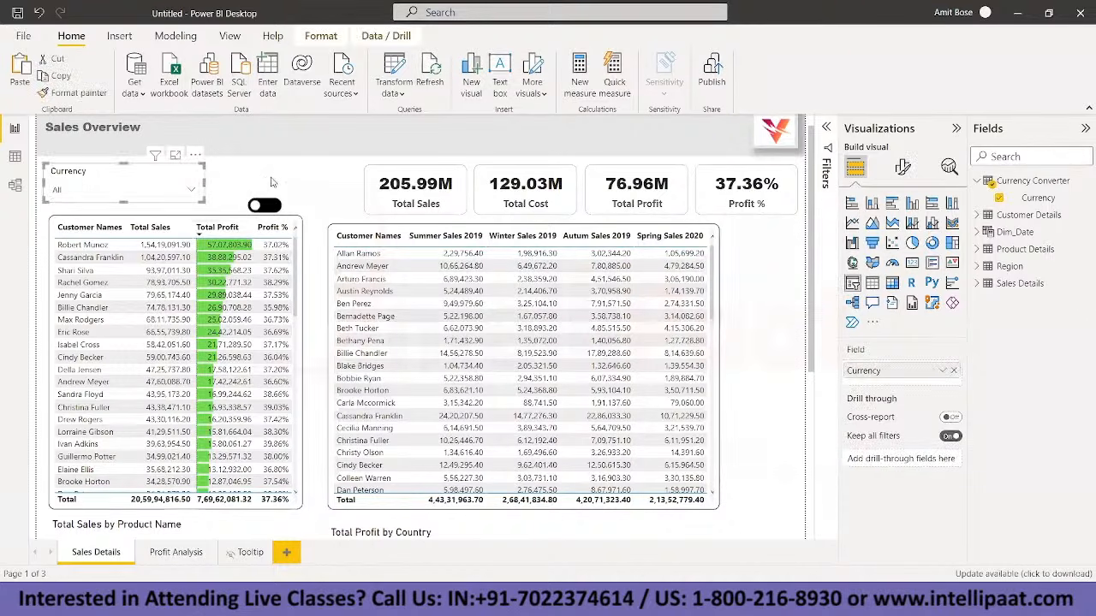
pyautogui.click(272, 178)
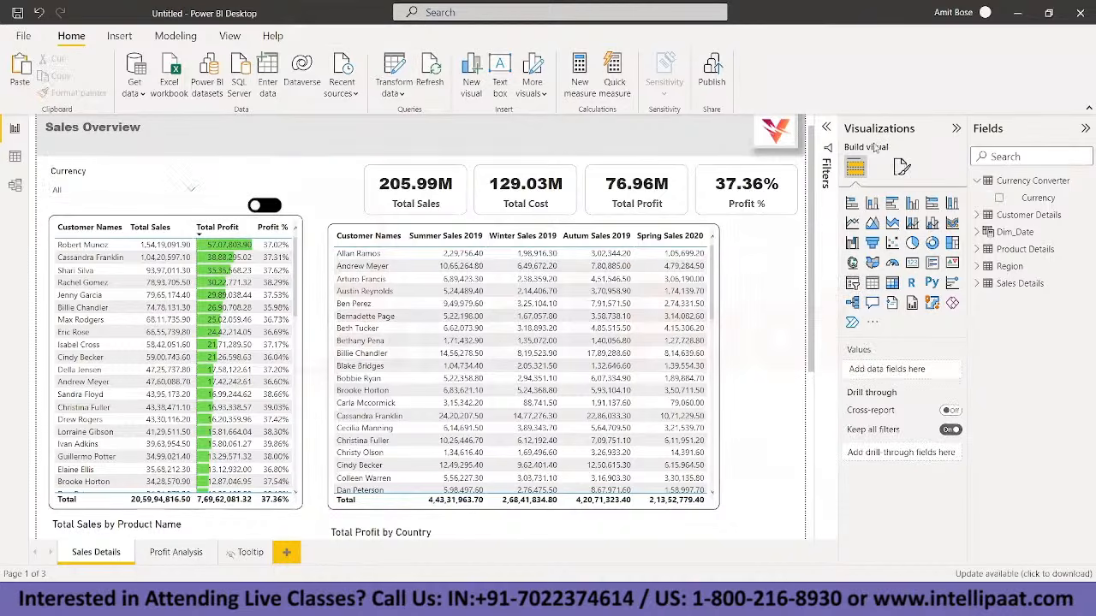